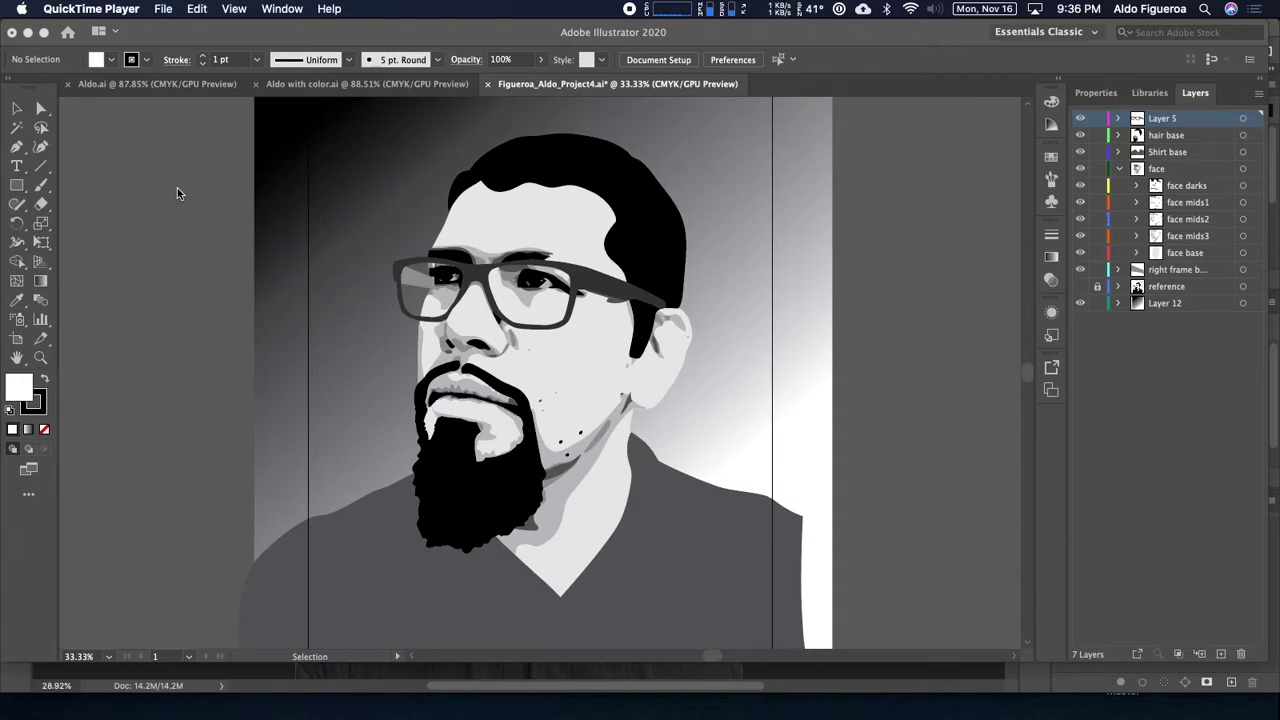
Step: View the finished Aldo.ai portrait, then return to the Project4 portrait document
left_click(200, 88)
left_click(200, 88)
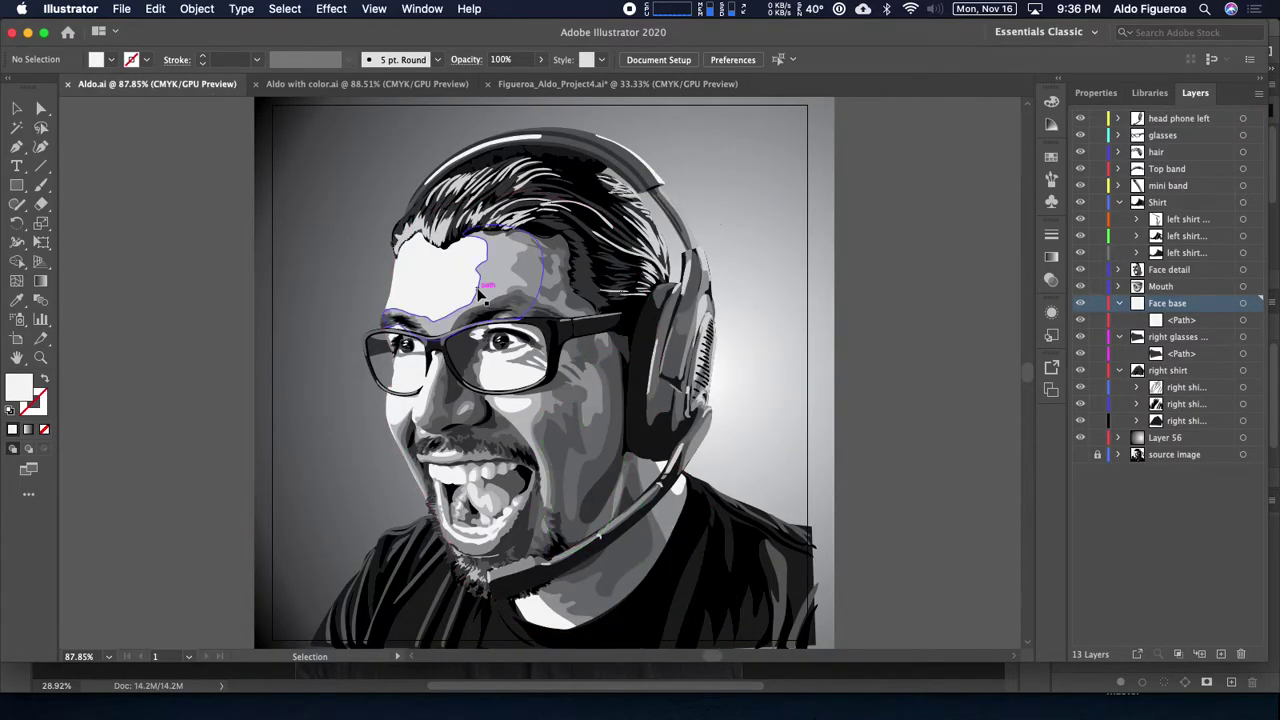
left_click(617, 84)
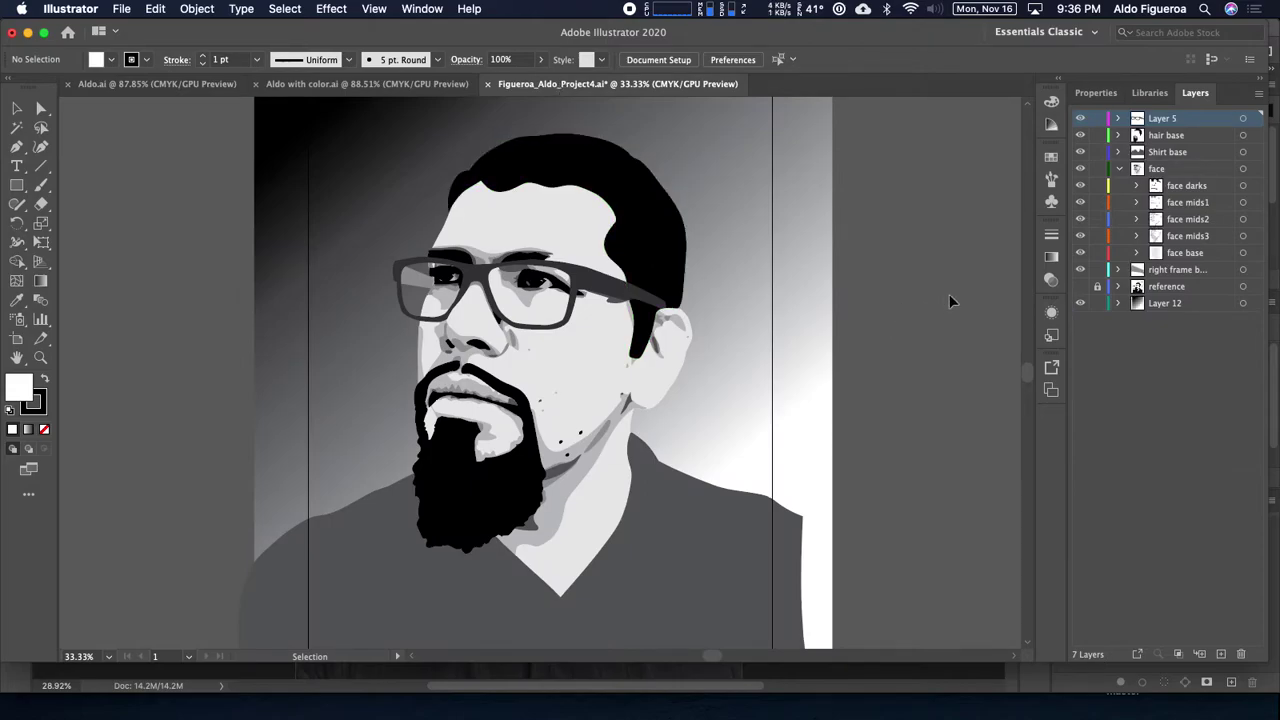
Step: Toggle the glasses, hair and beard, and Shirt base layers to compare, leaving them hidden
left_click(1080, 120)
left_click(1080, 120)
left_click(1080, 120)
left_click(1080, 120)
left_click(1080, 120)
left_click(1080, 135)
left_click(1080, 135)
left_click(1080, 135)
left_click(1080, 135)
left_click(1080, 135)
left_click(1080, 152)
left_click(1080, 152)
left_click(1080, 152)
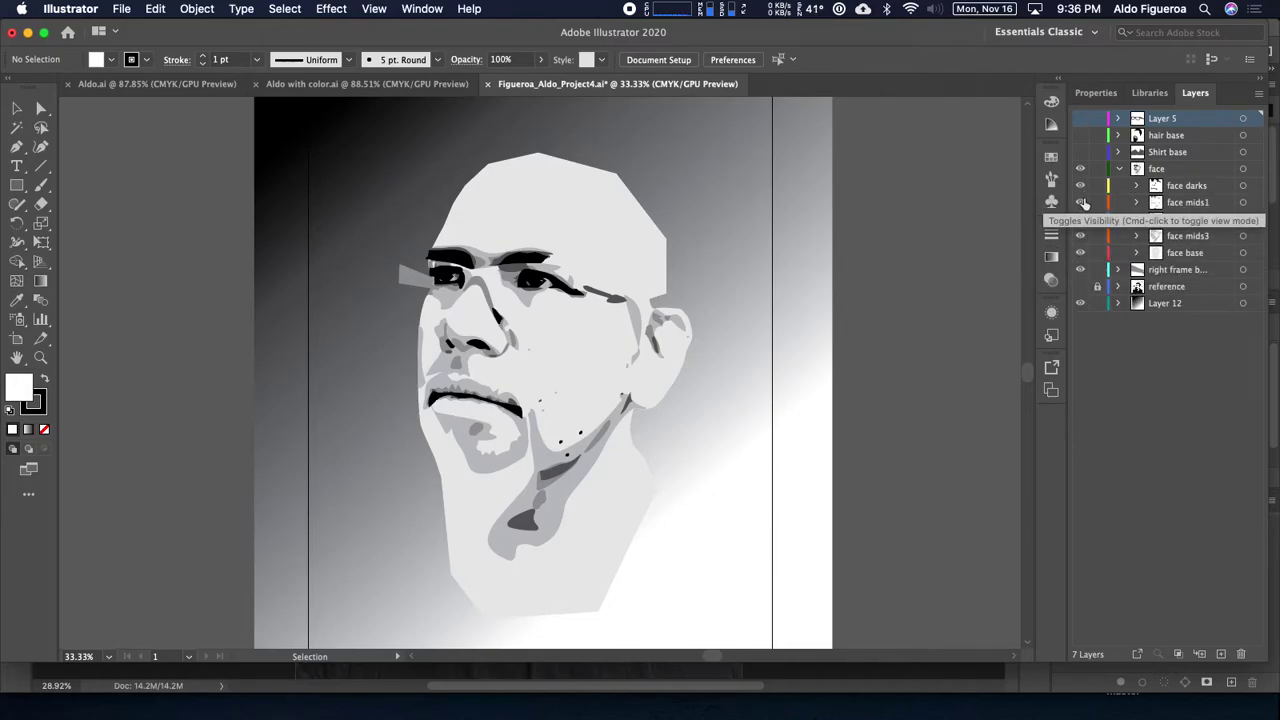
Step: Hide the face mids, face darks, face group and small grey shape layers to inspect them
left_click(1081, 236)
left_click(1081, 220)
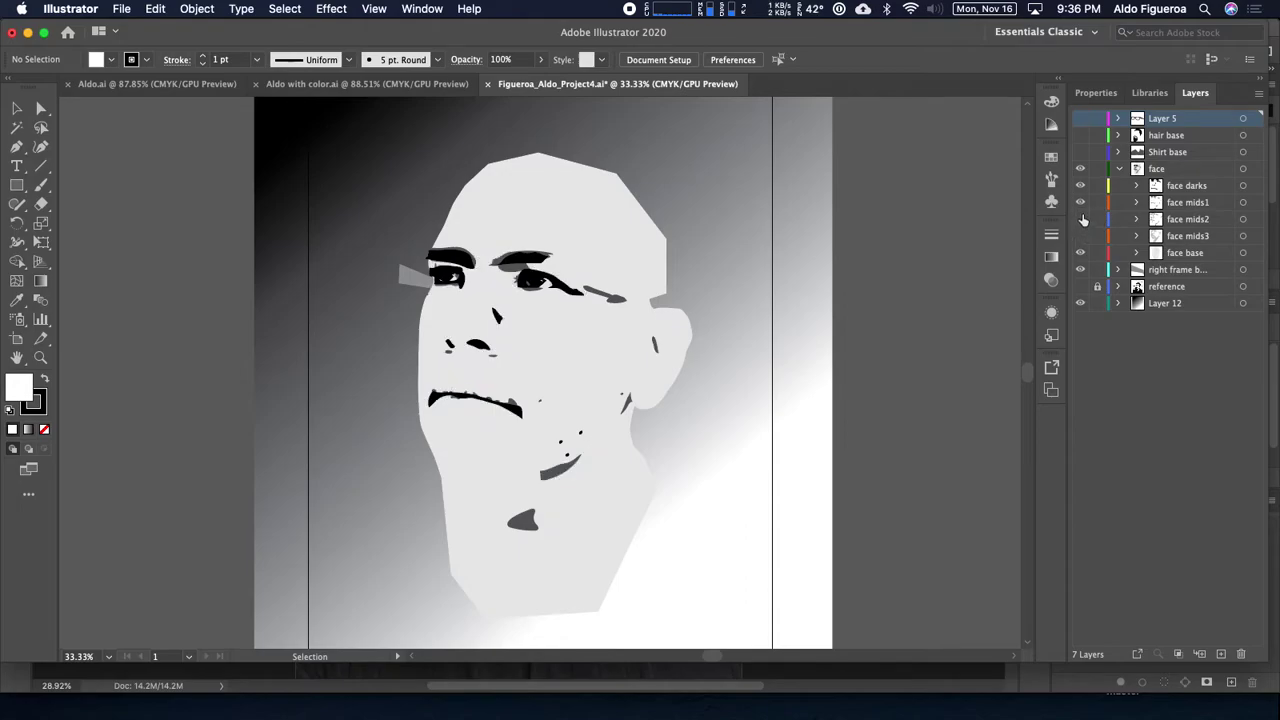
left_click(1081, 203)
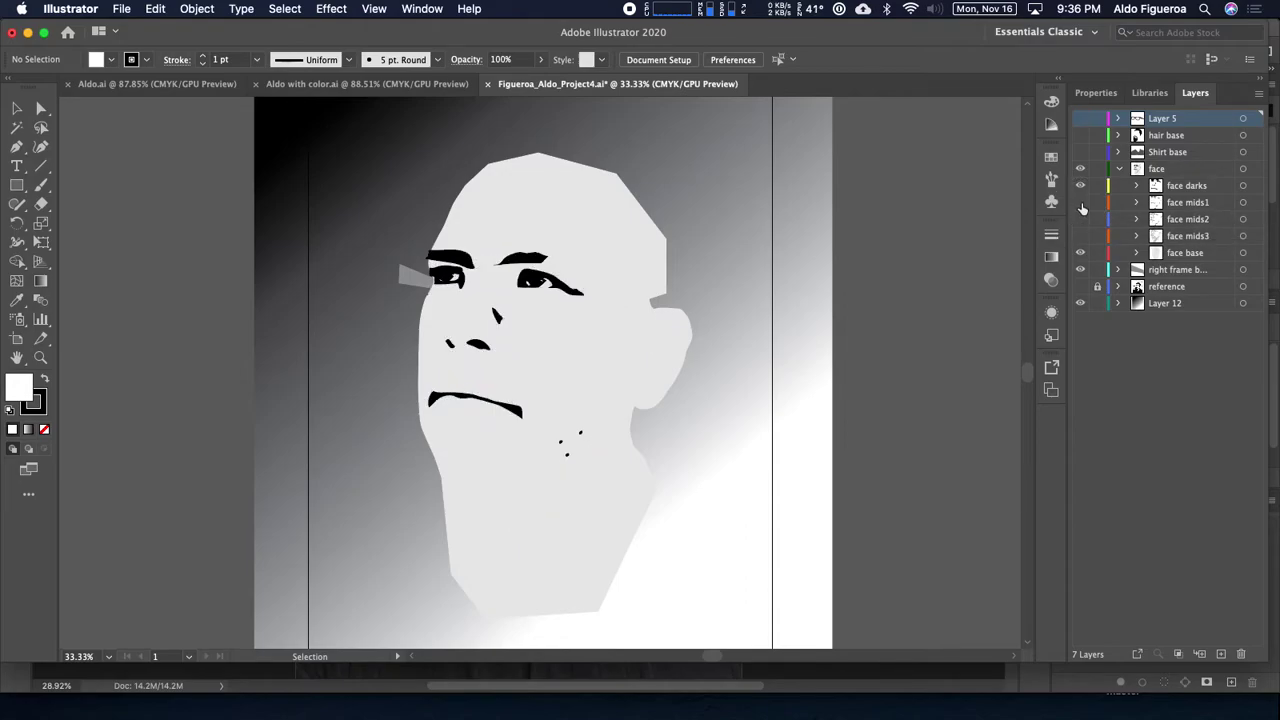
left_click(1081, 187)
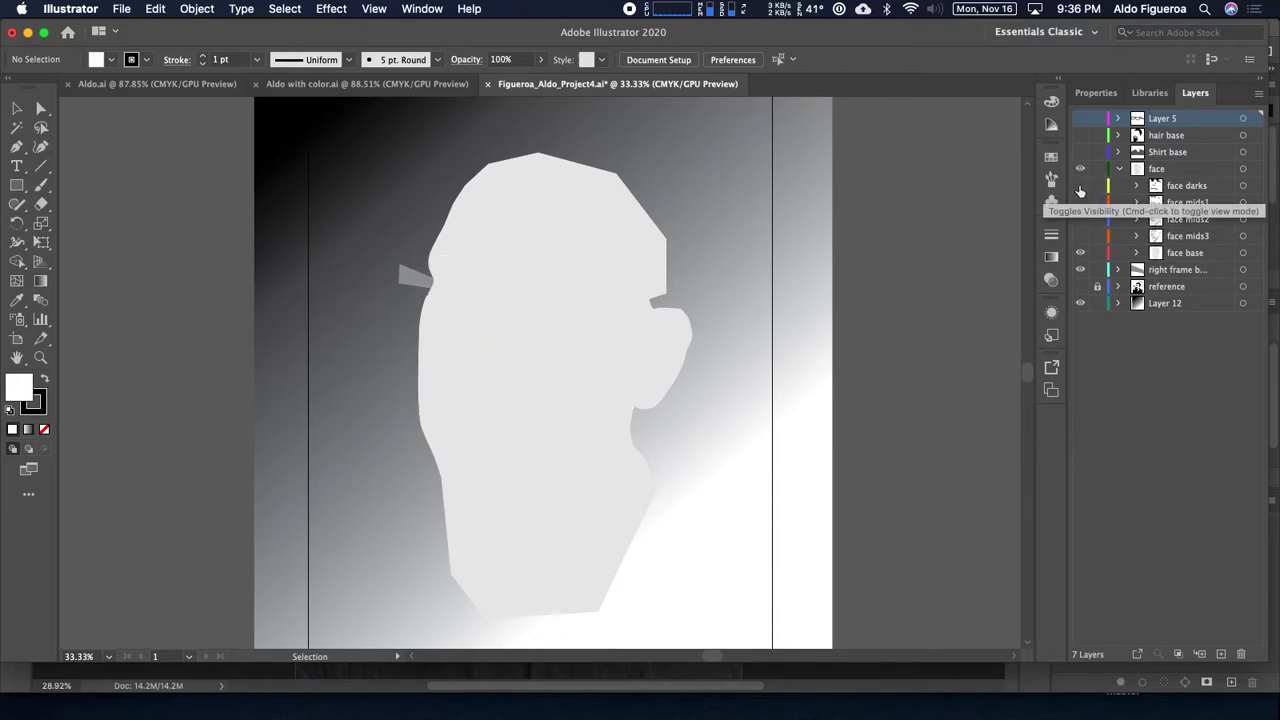
left_click(1080, 169)
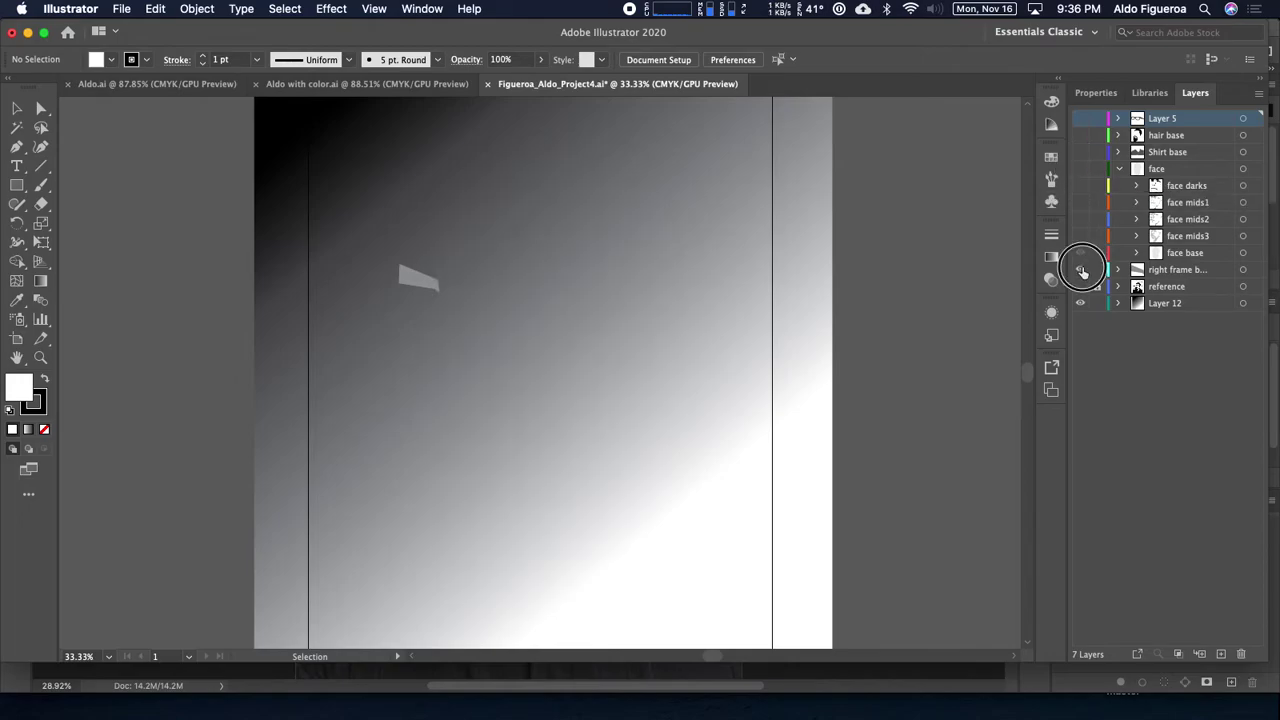
left_click(1081, 270)
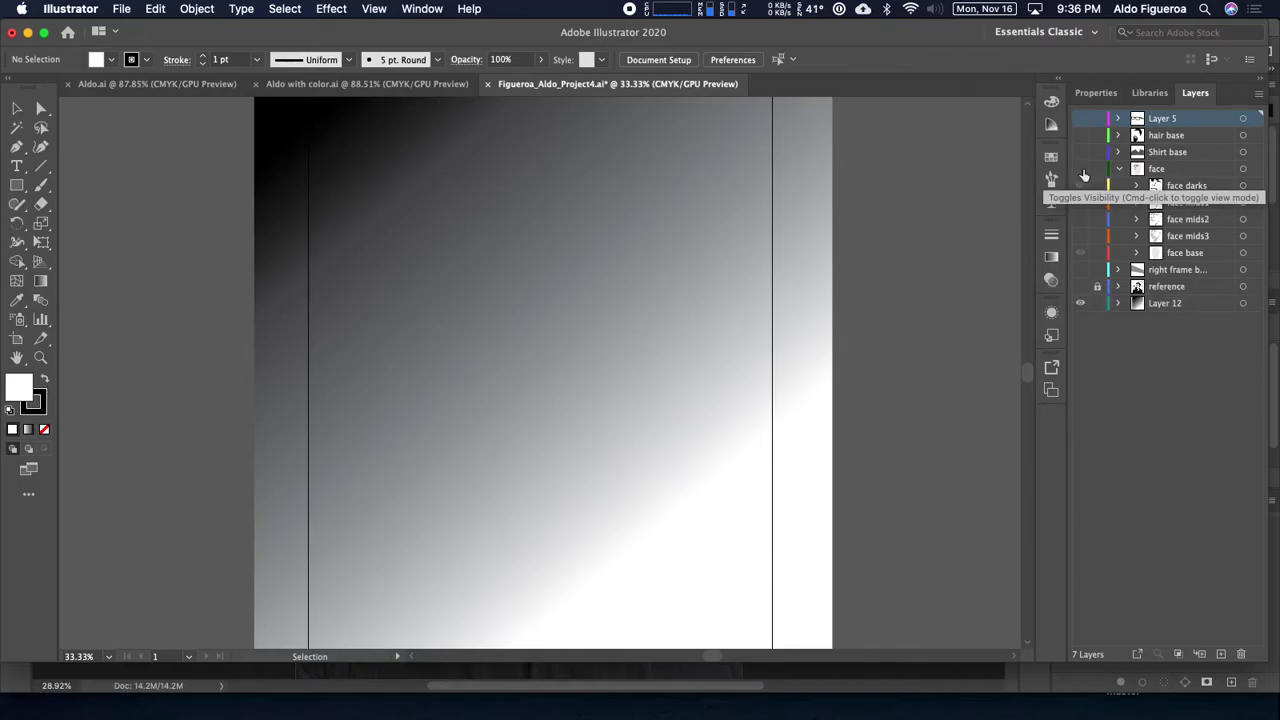
left_click(1080, 168)
left_click_drag(1080, 185, 1088, 242)
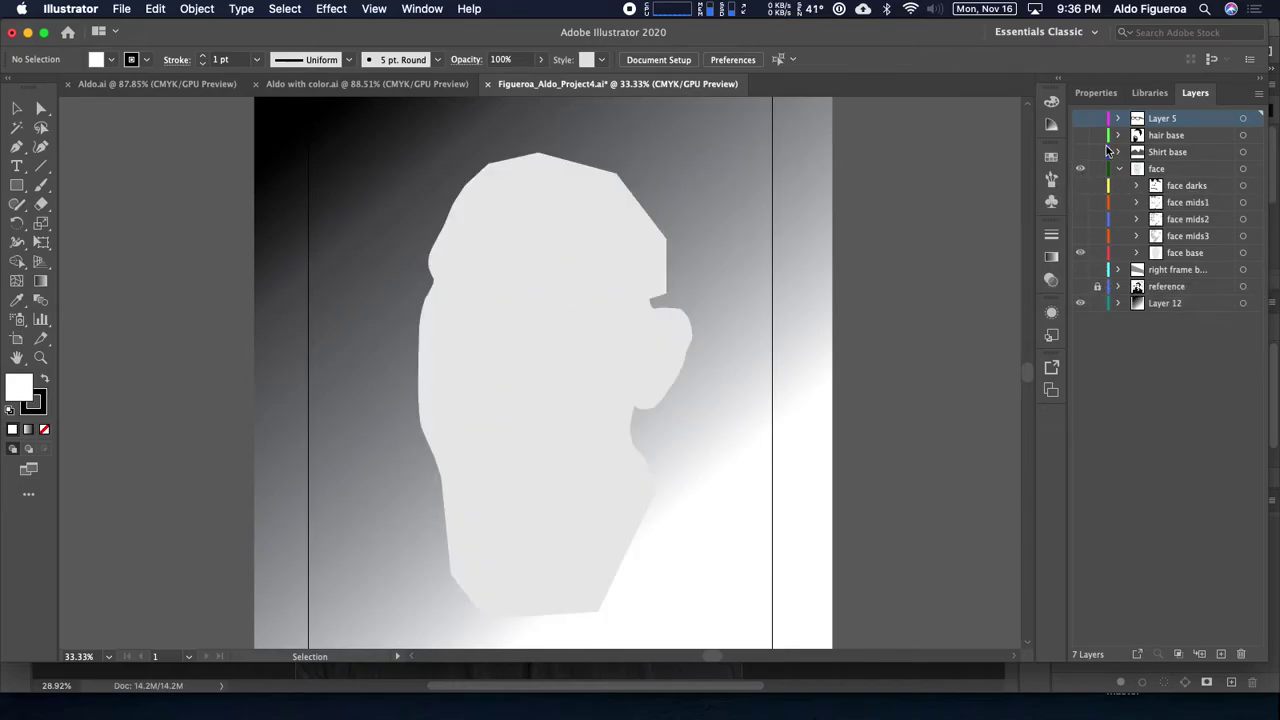
Step: Show the hair and beard, face darks, and face mids1–3 shading layers again
left_click(1080, 136)
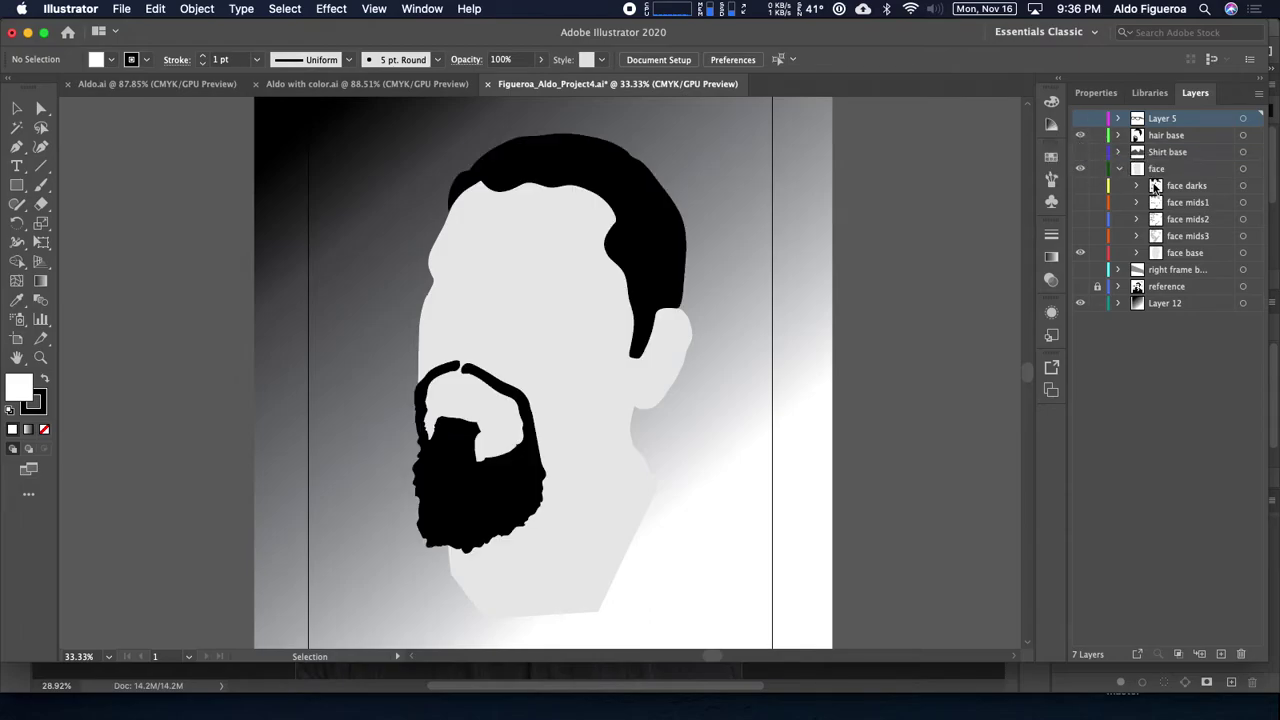
left_click(1080, 185)
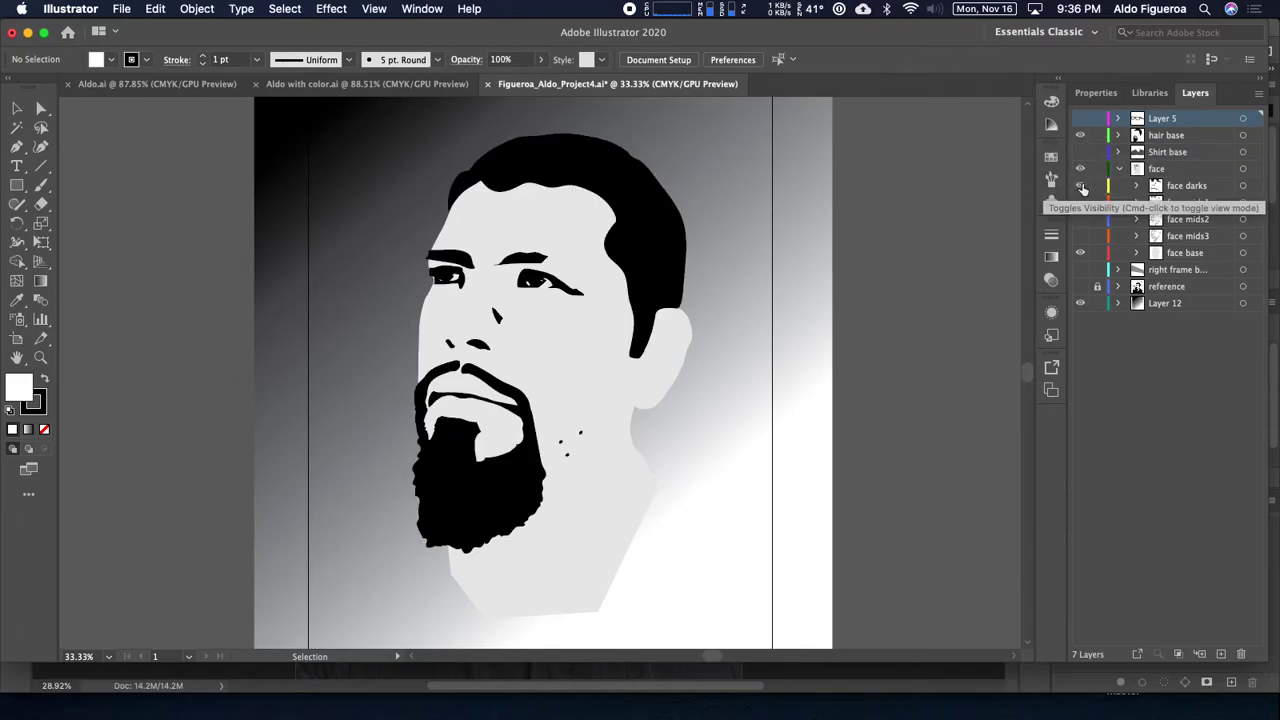
left_click(1080, 203)
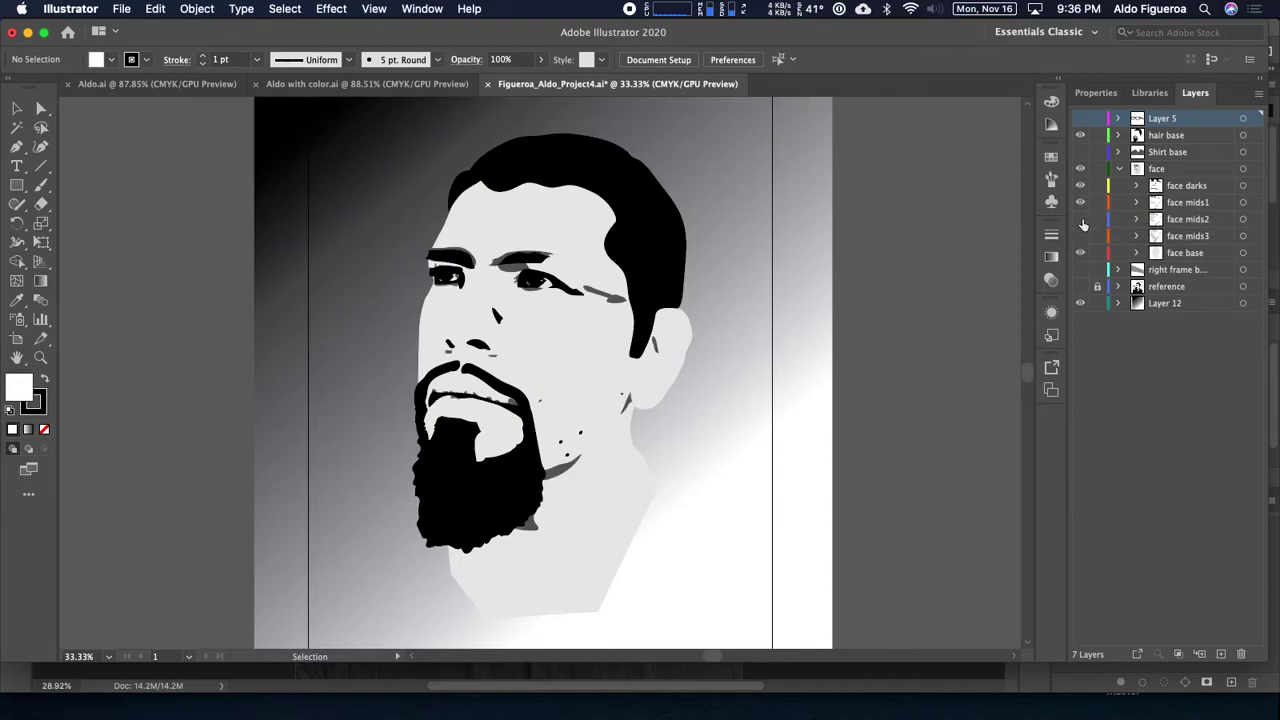
left_click(1080, 219)
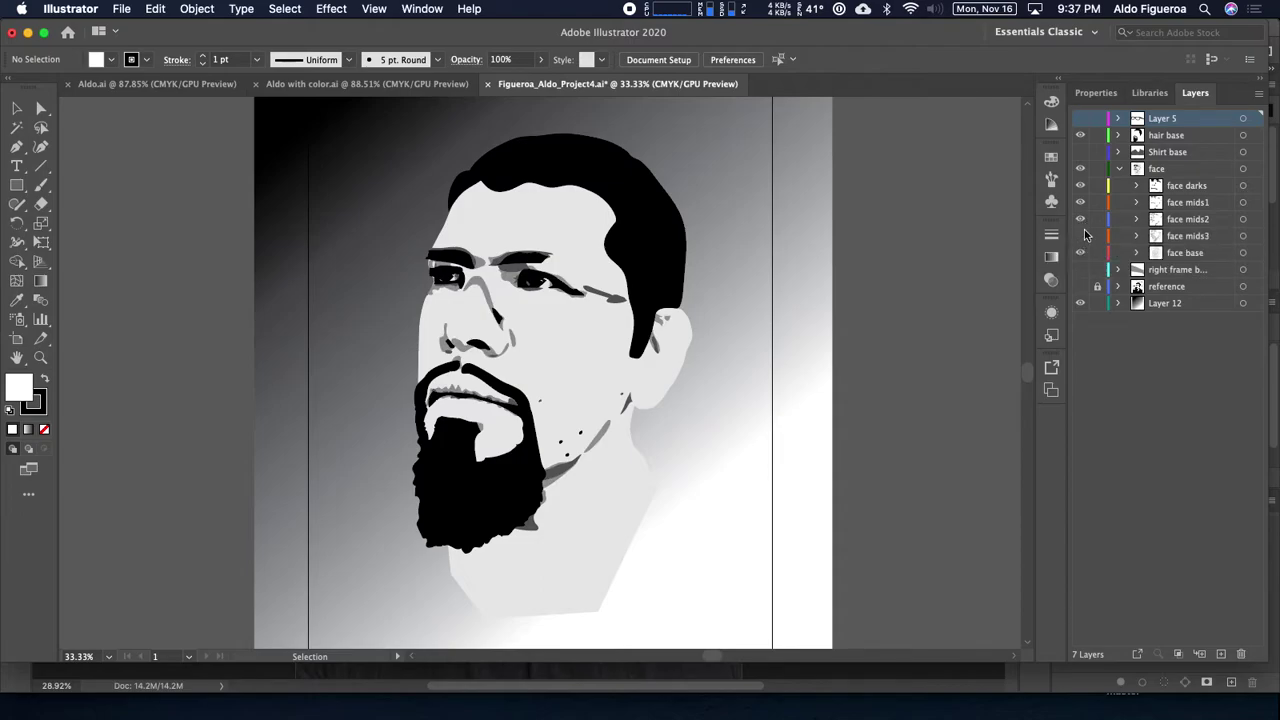
left_click(1081, 237)
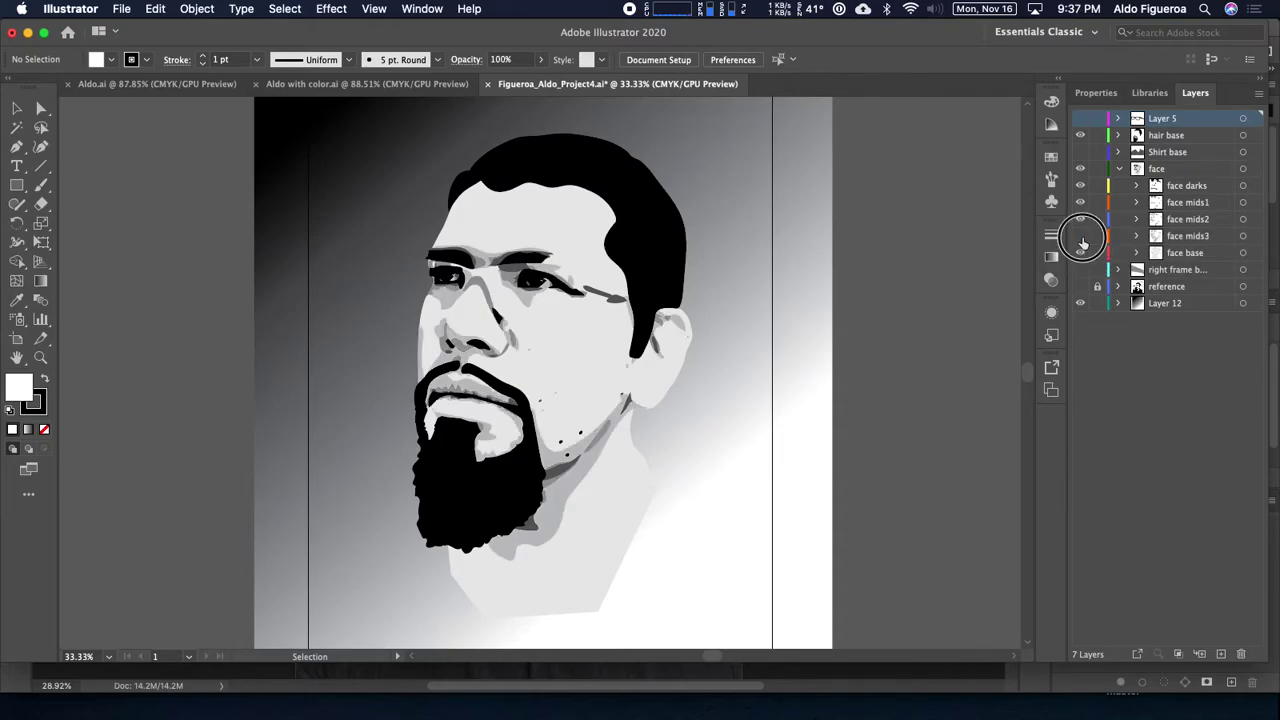
Step: Toggle the face mids2 and mids1 shading on and off to compare, leaving both visible
left_click(1081, 219)
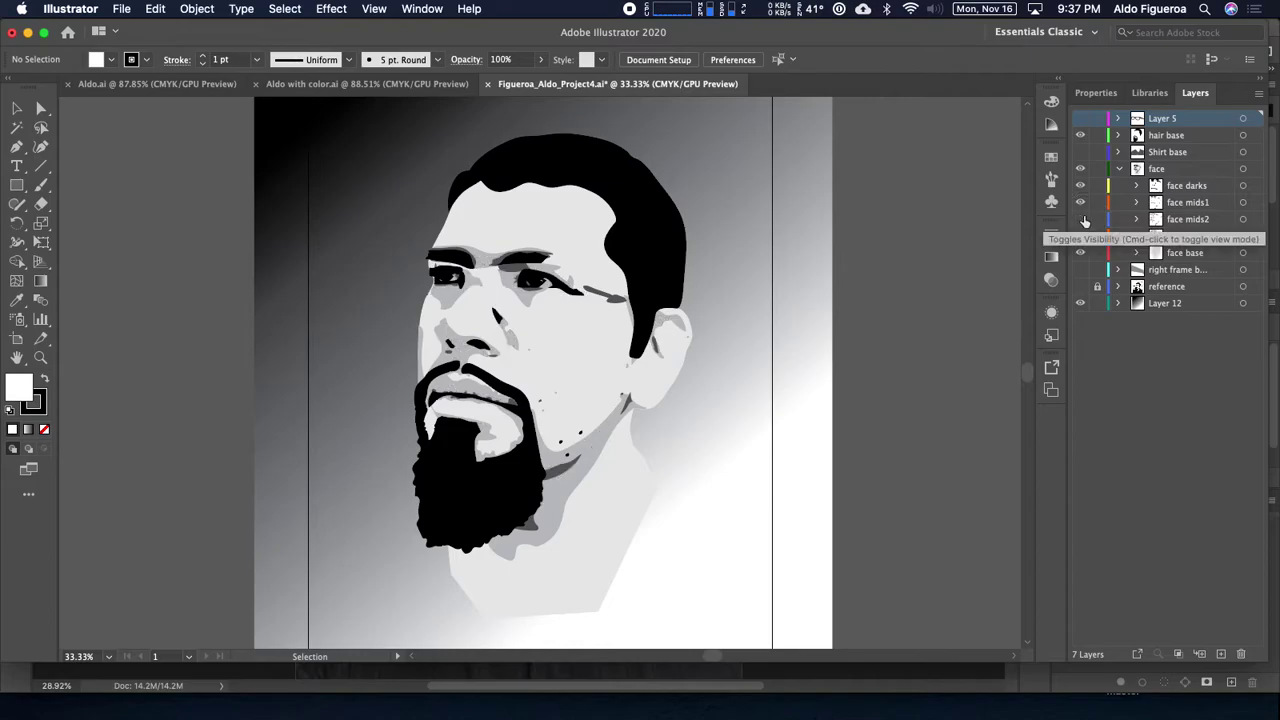
left_click(1081, 219)
left_click(1081, 219)
left_click(1081, 219)
left_click(1081, 219)
left_click(1081, 219)
left_click(1082, 205)
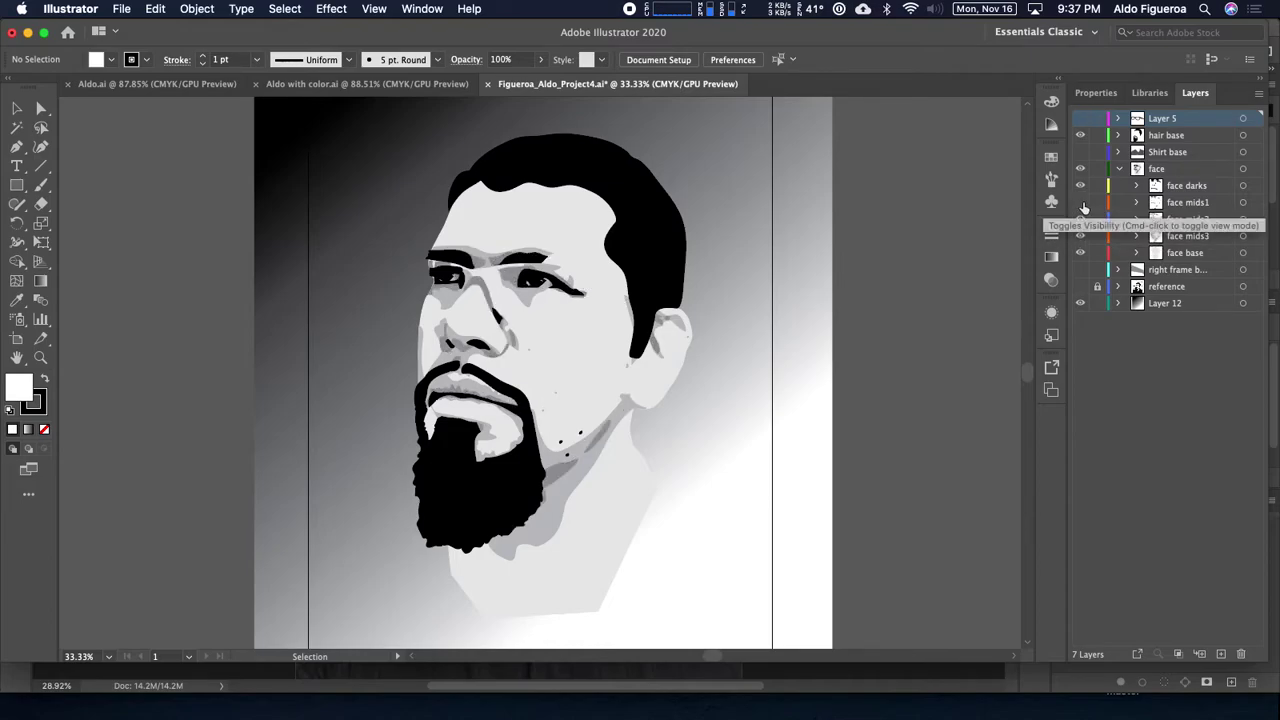
left_click(1082, 204)
left_click(1082, 204)
left_click(1082, 204)
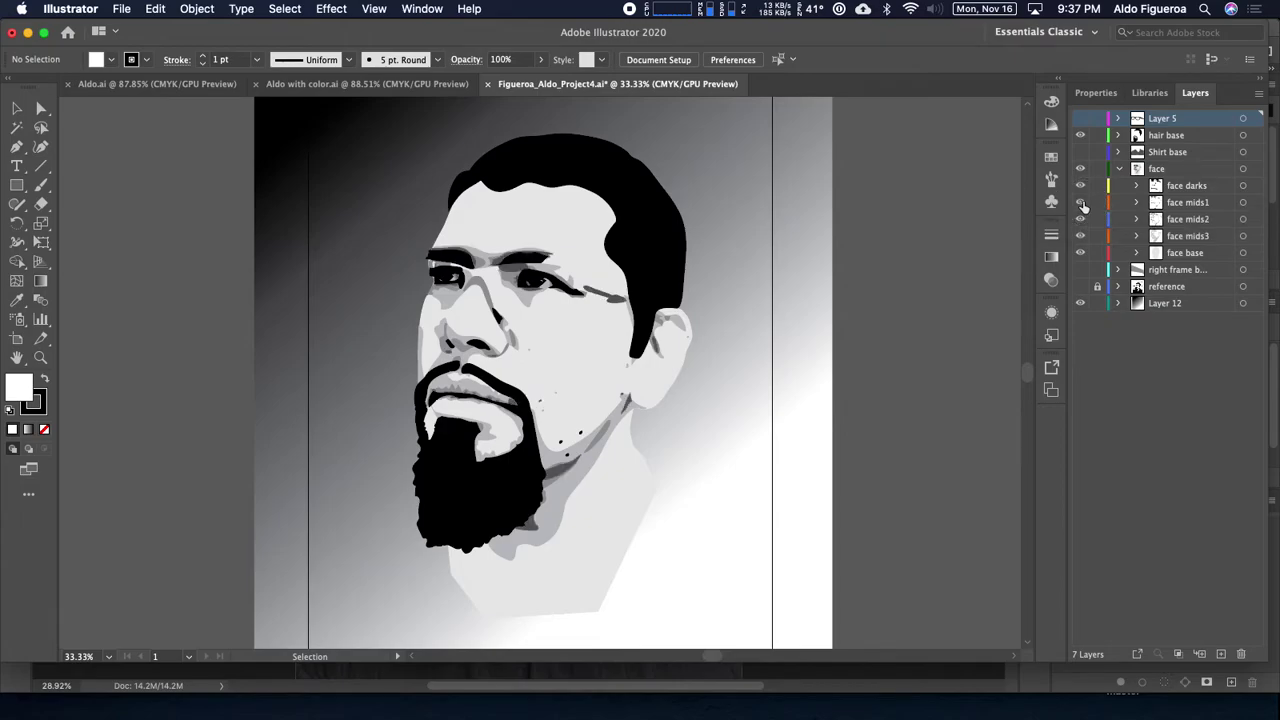
Step: Show the glasses and shirt layers, pick Direct Selection, and switch to Photoshop
left_click(1080, 119)
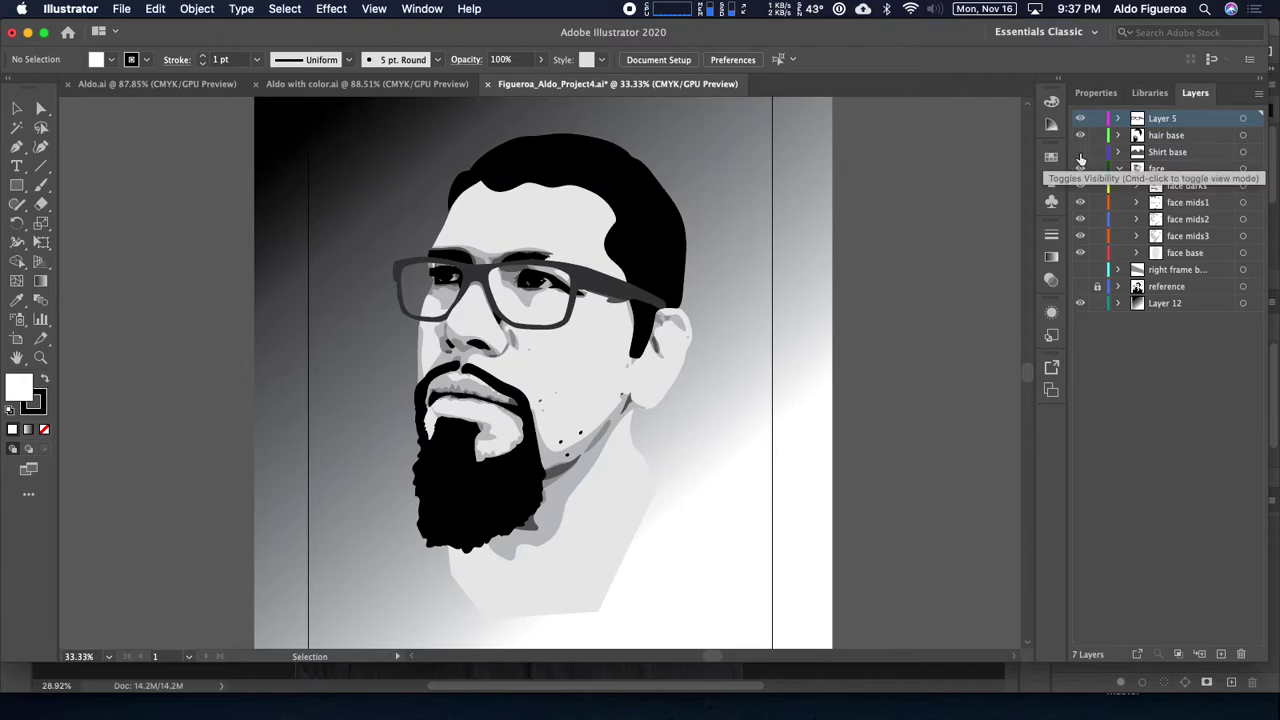
left_click(1080, 152)
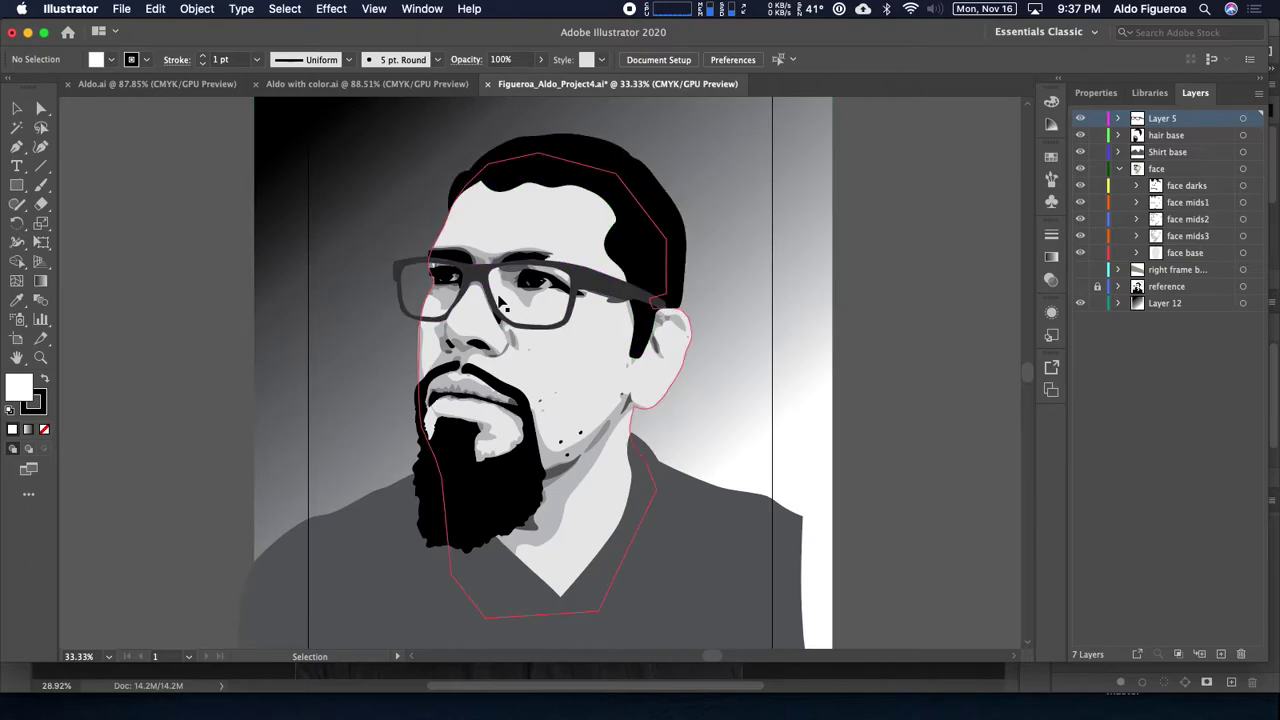
key("a")
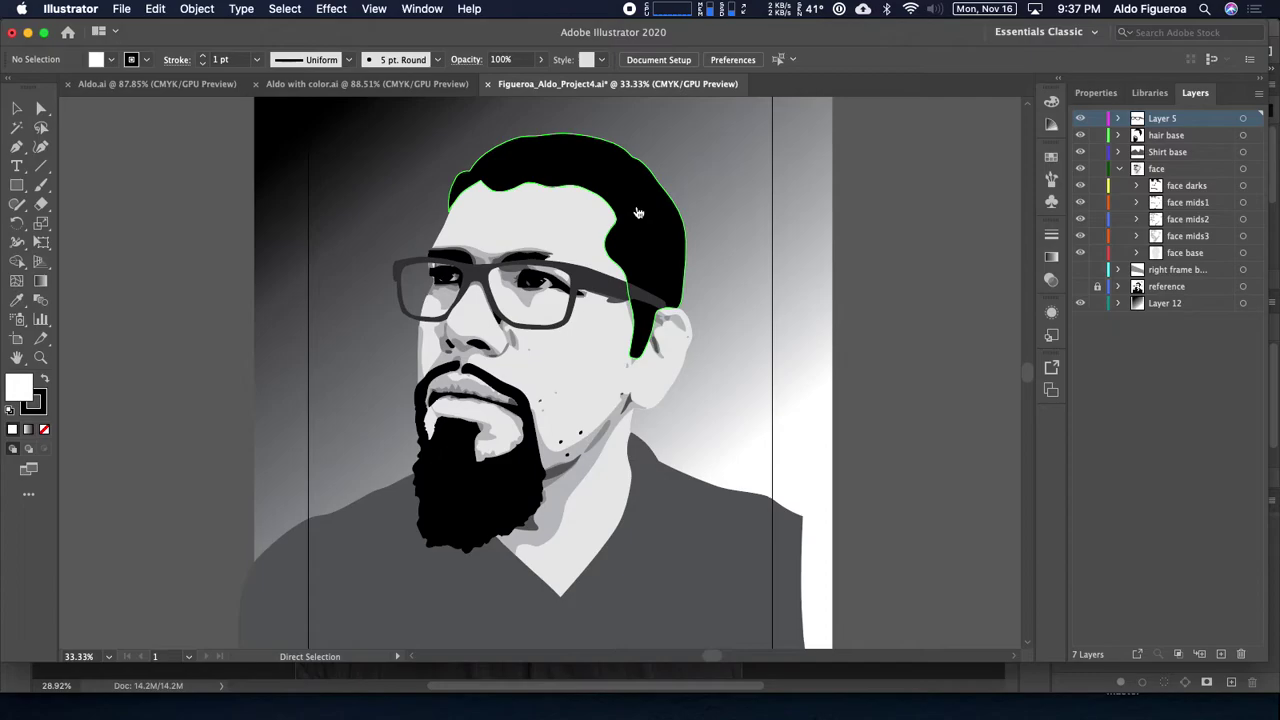
key("super+Tab")
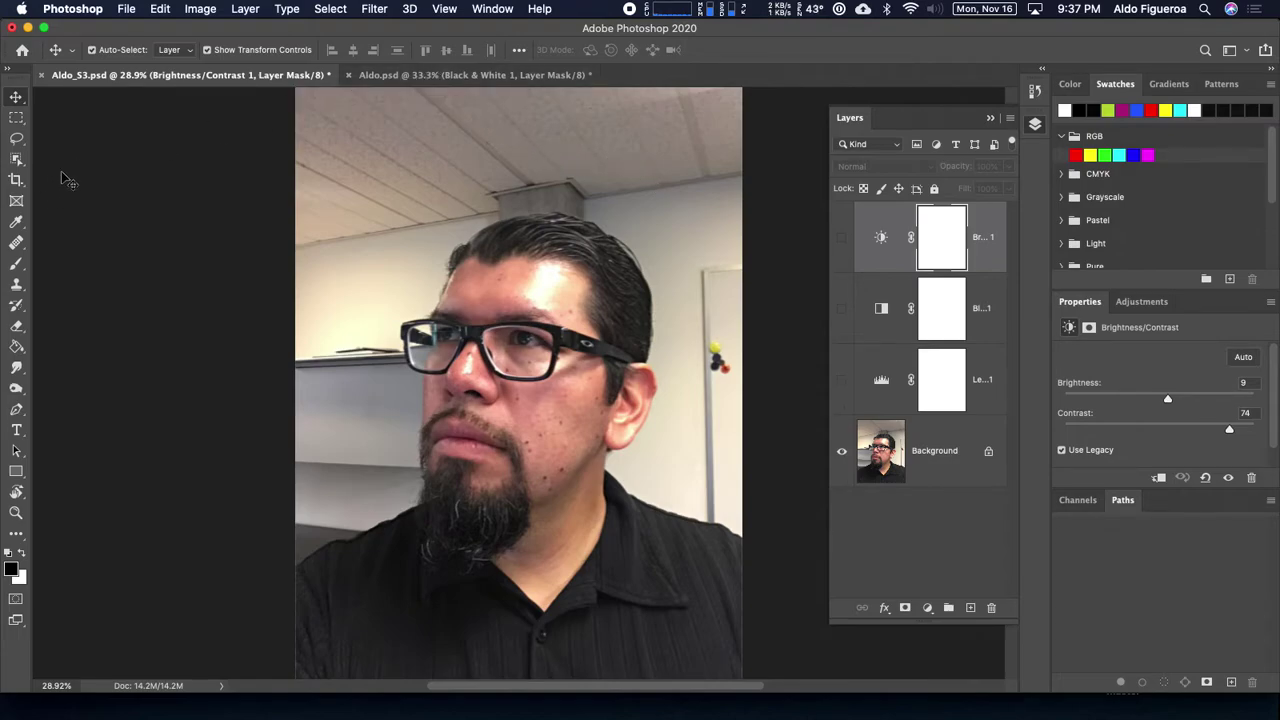
Step: Close the Aldo.psd document in Photoshop, saving its changes
left_click(457, 79)
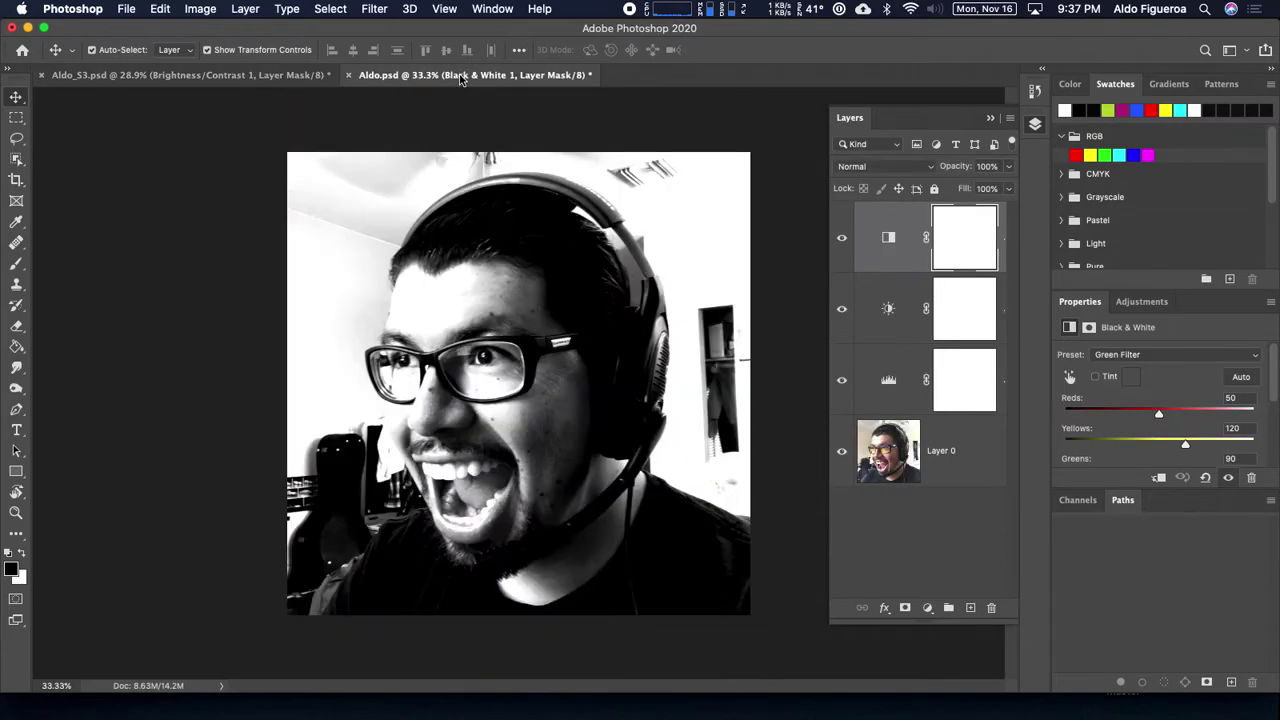
left_click(348, 76)
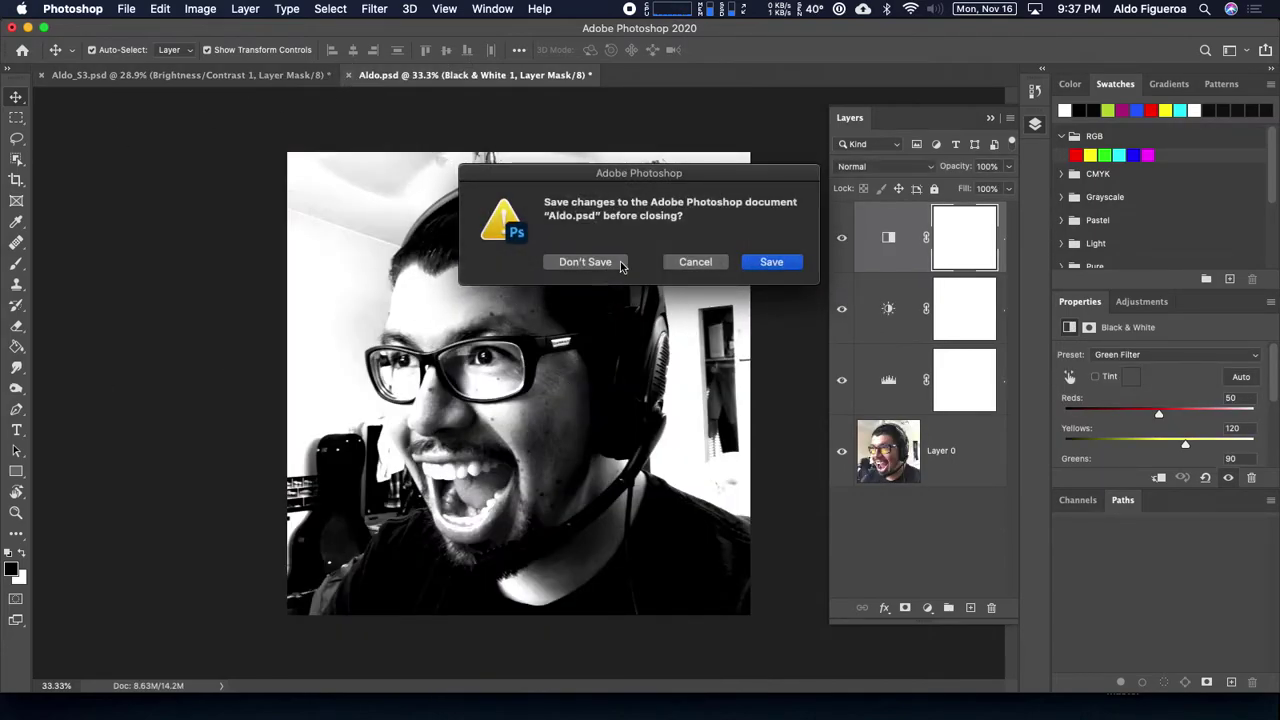
left_click(758, 266)
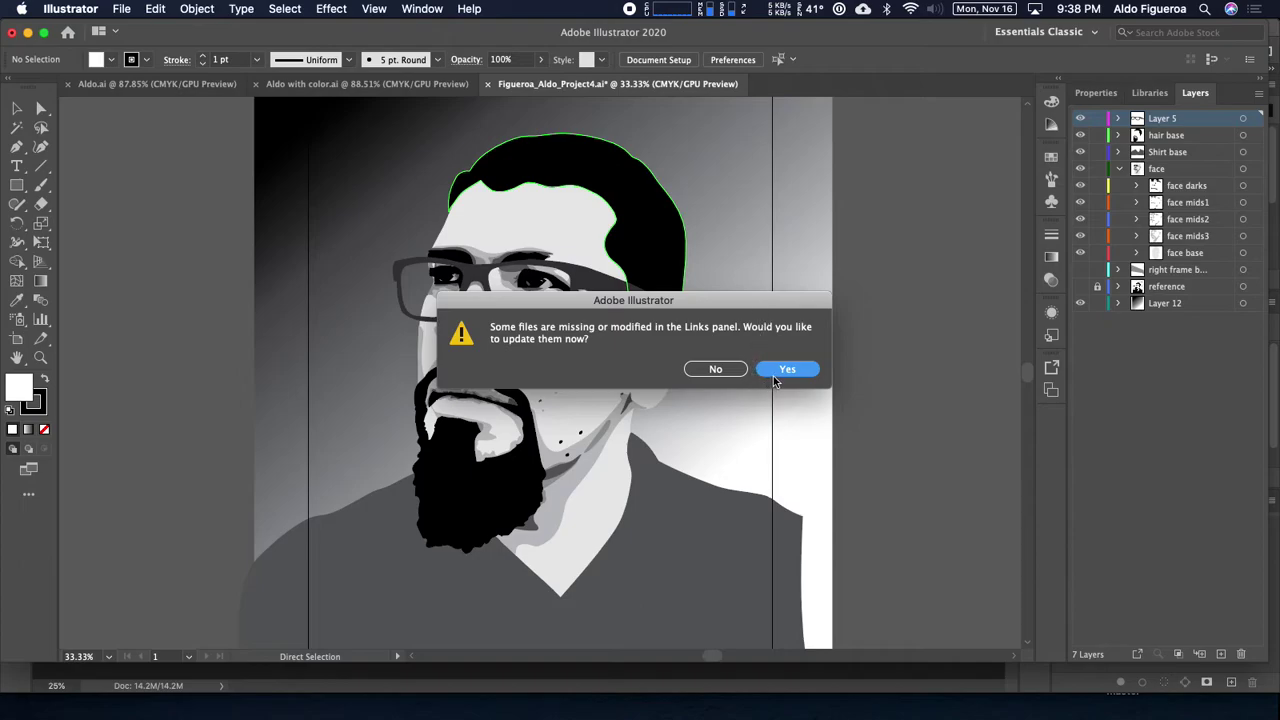
Step: Accept updating the modified linked files and start a new document
left_click(787, 369)
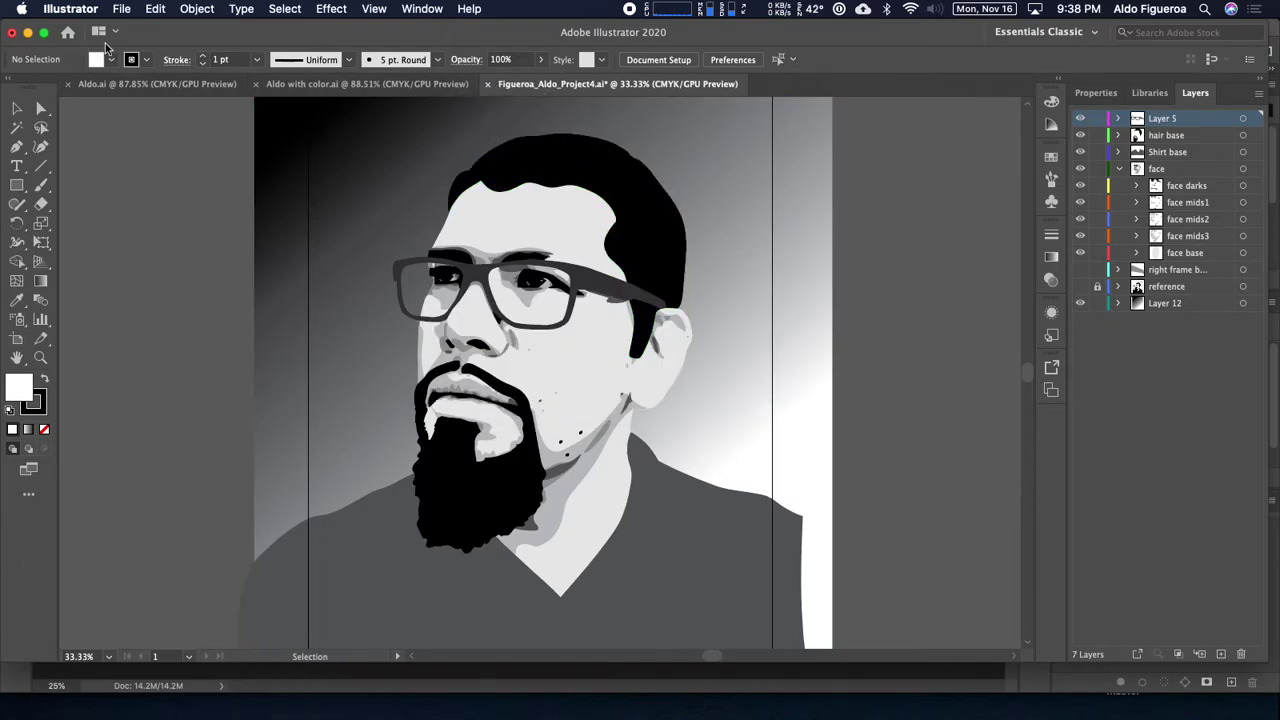
left_click(121, 9)
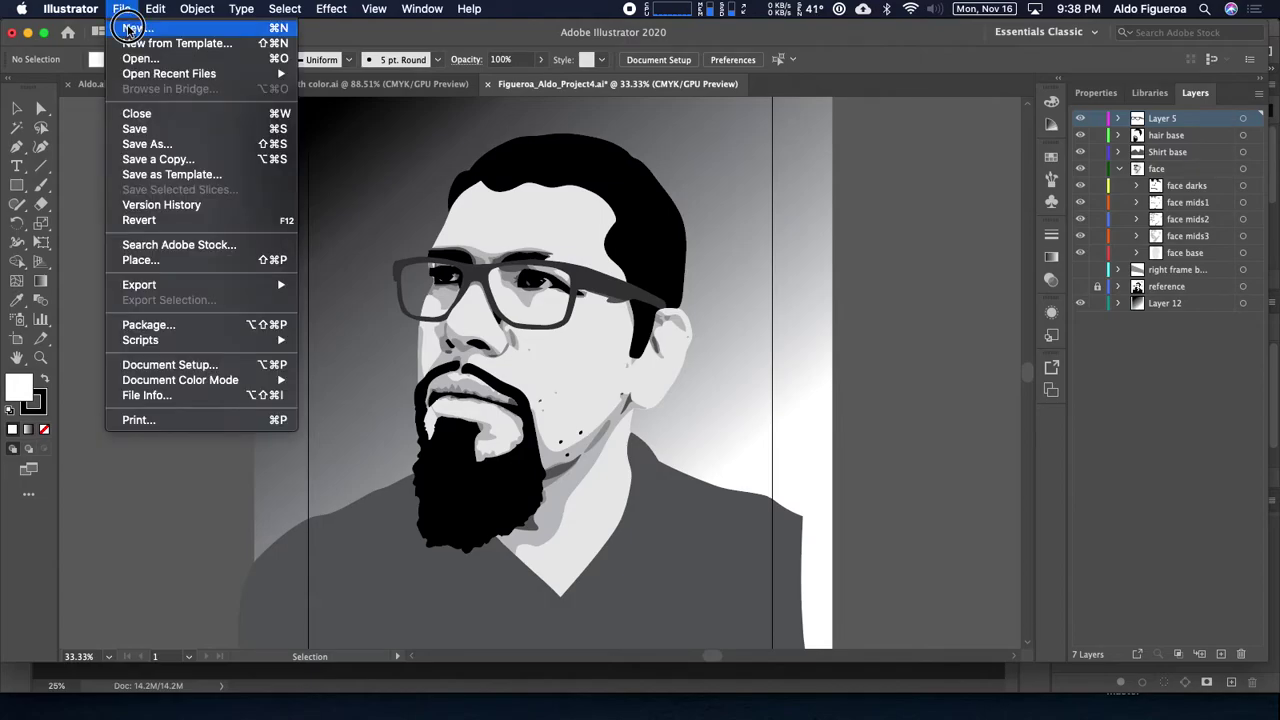
left_click(133, 28)
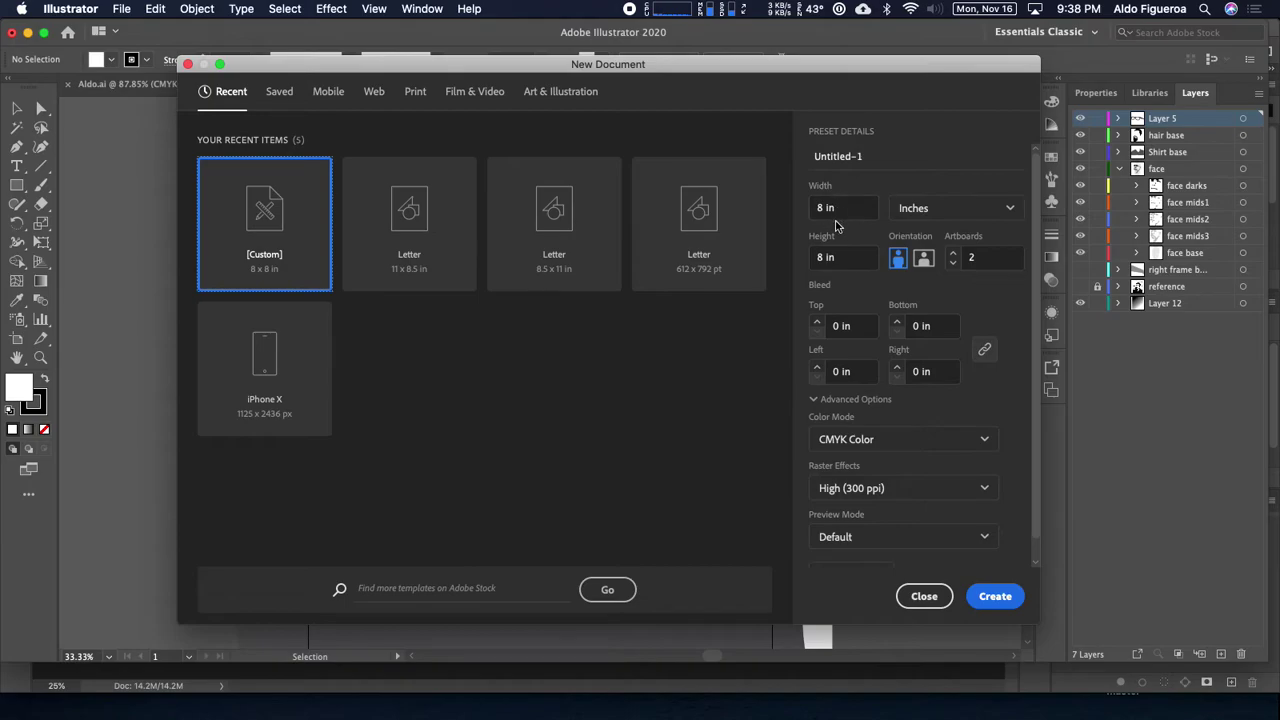
Step: Create a new document 8 in wide and 10 in high with a single artboard
left_click(824, 209)
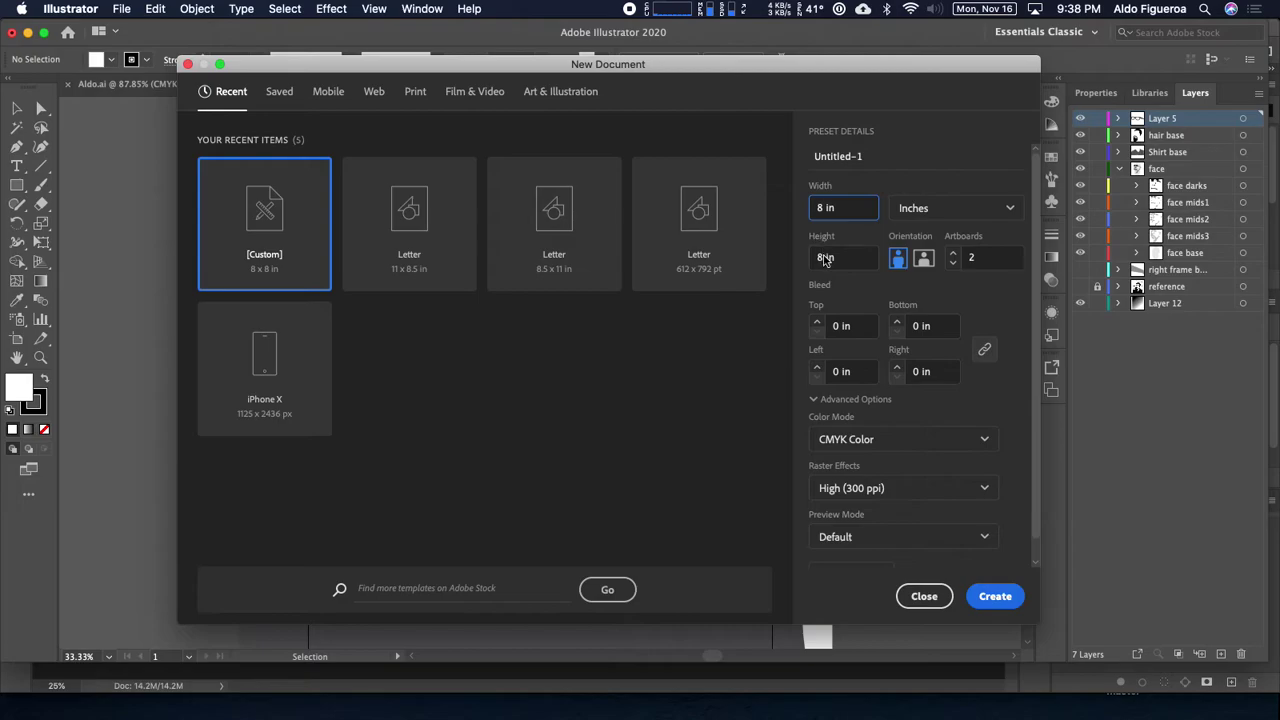
left_click(940, 210)
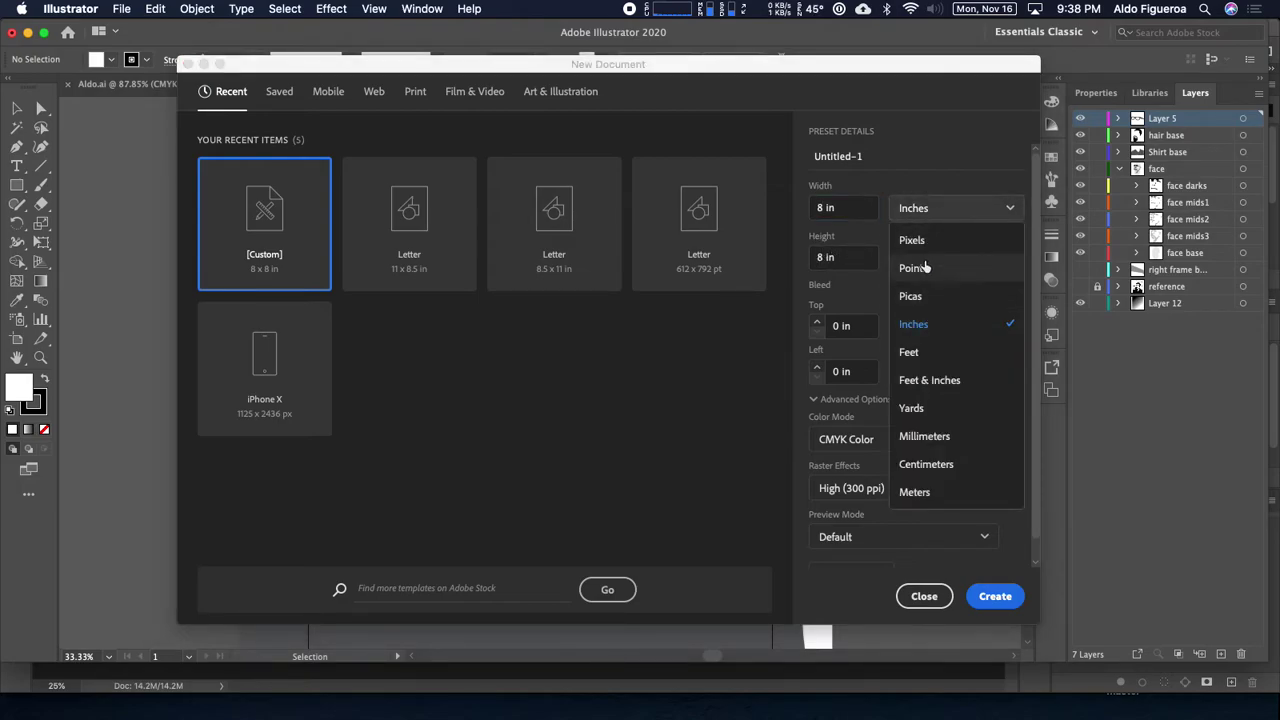
left_click(920, 325)
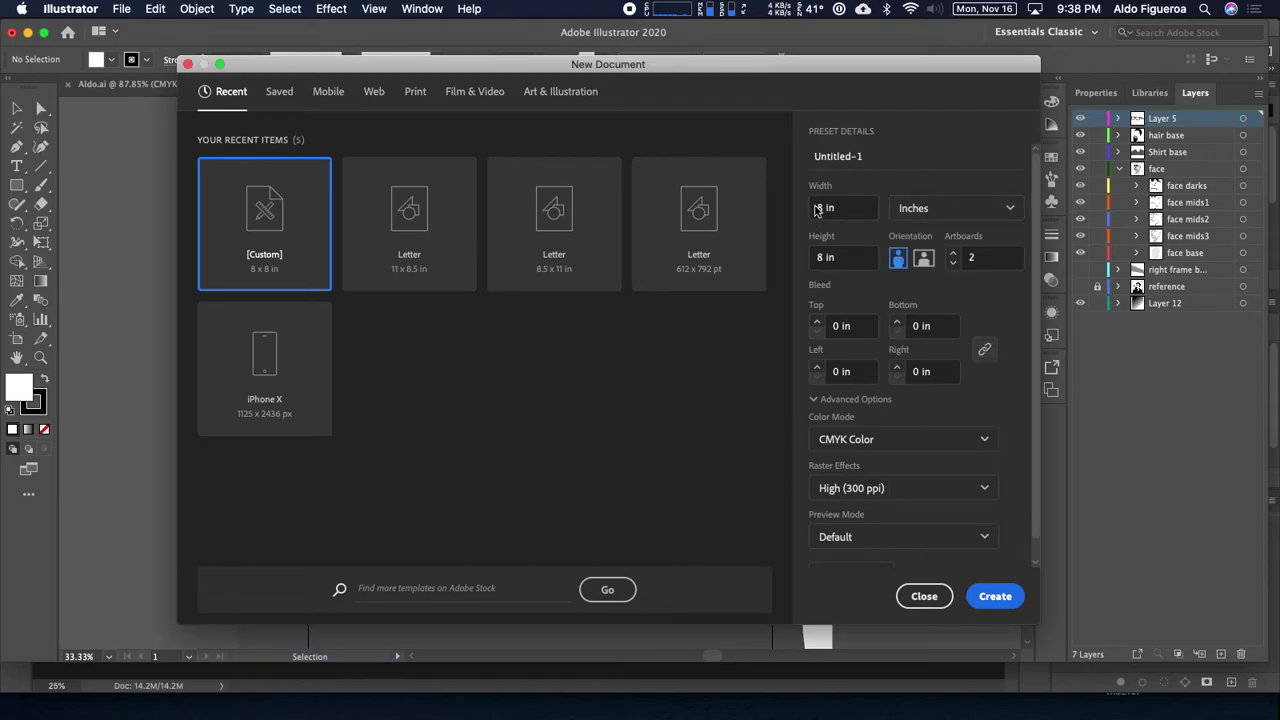
left_click(816, 258)
type("10")
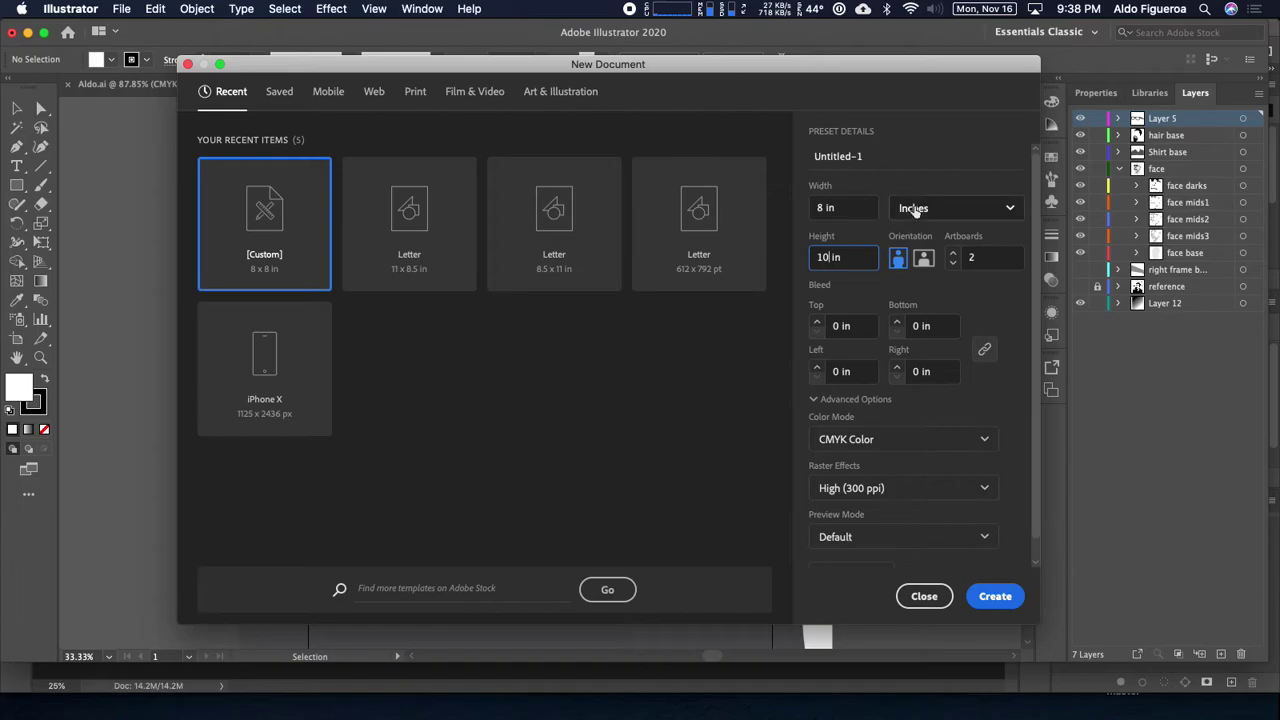
left_click(851, 207)
left_click(951, 262)
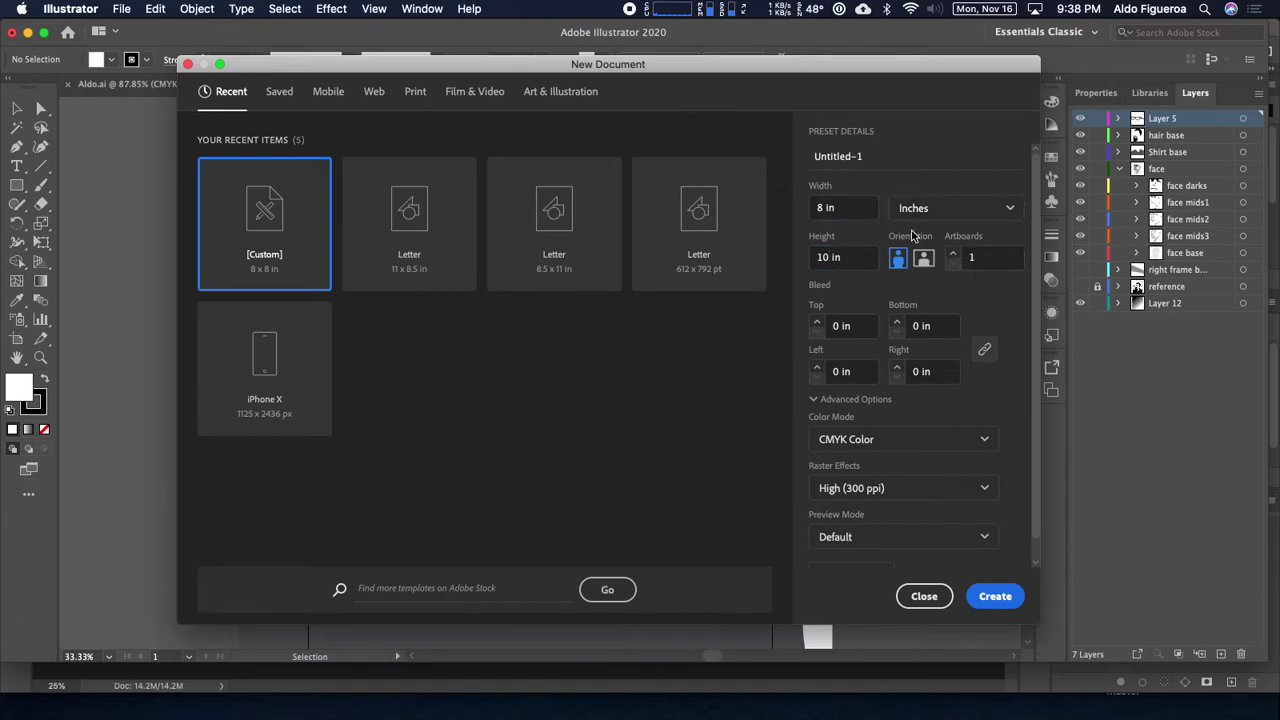
left_click(990, 597)
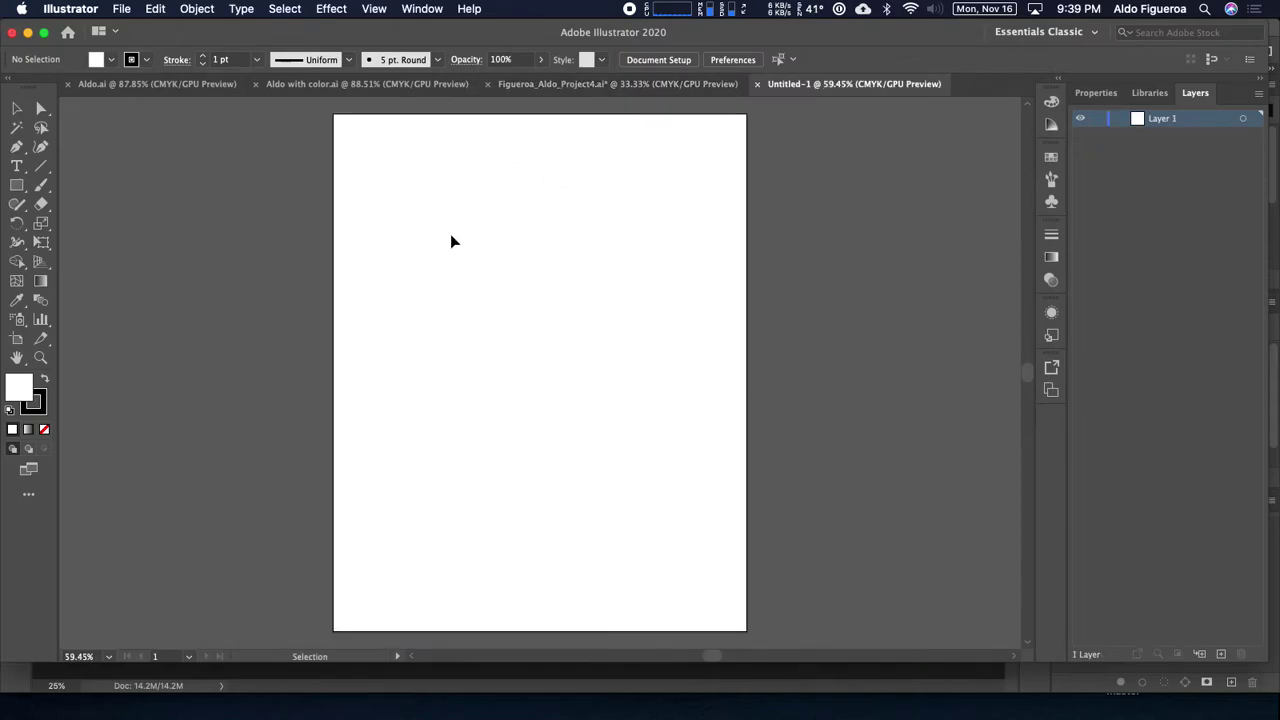
Step: In Save As, browse to Fall20 > F20 Art108 and create a Week13 folder
left_click(123, 12)
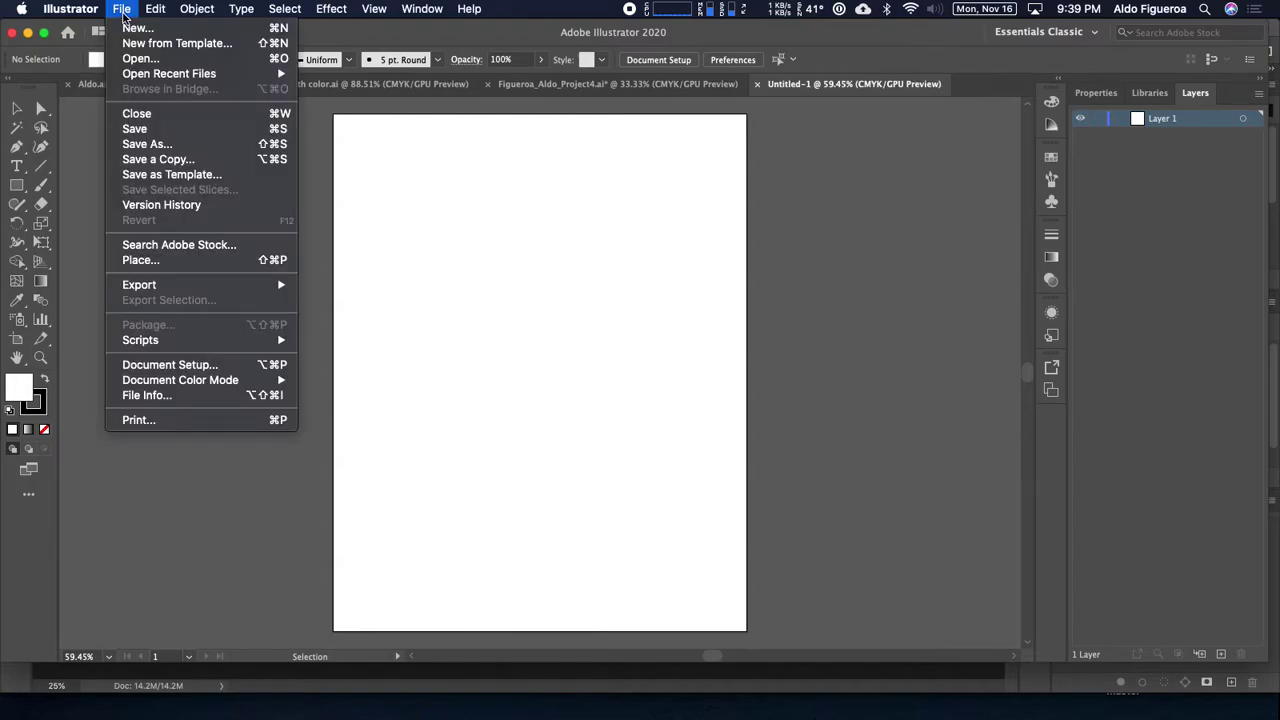
left_click(145, 144)
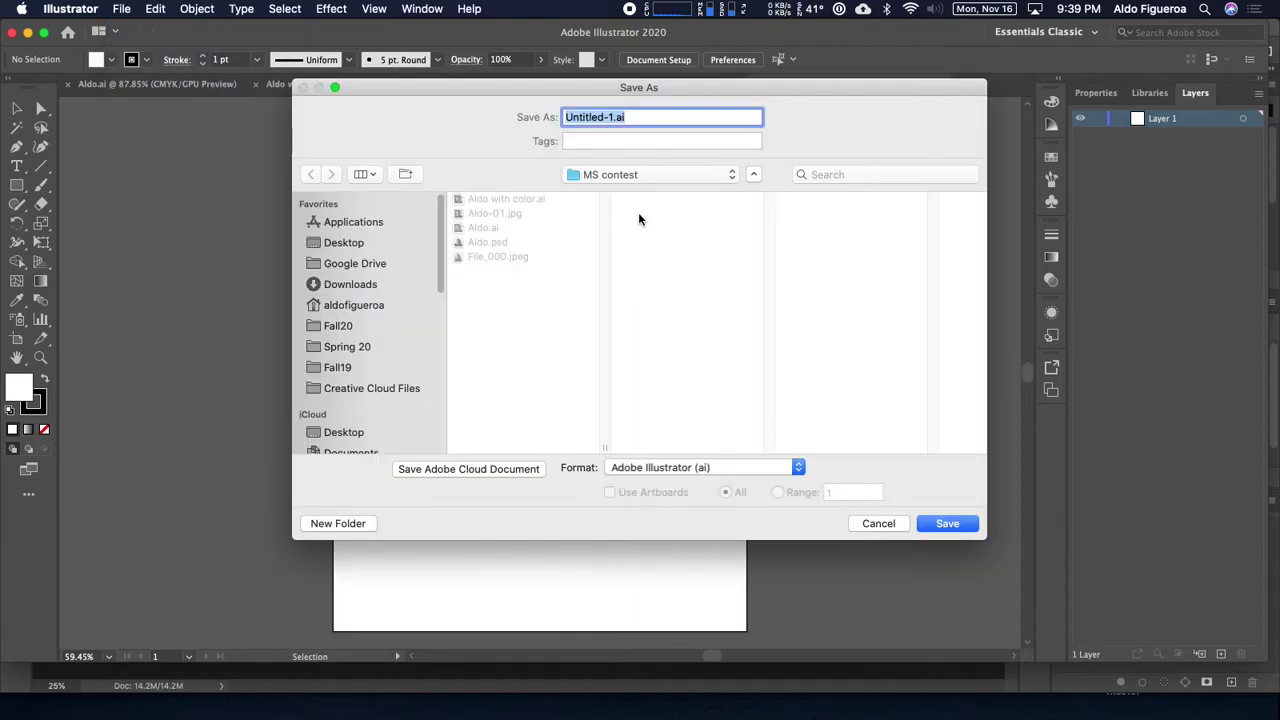
left_click(633, 180)
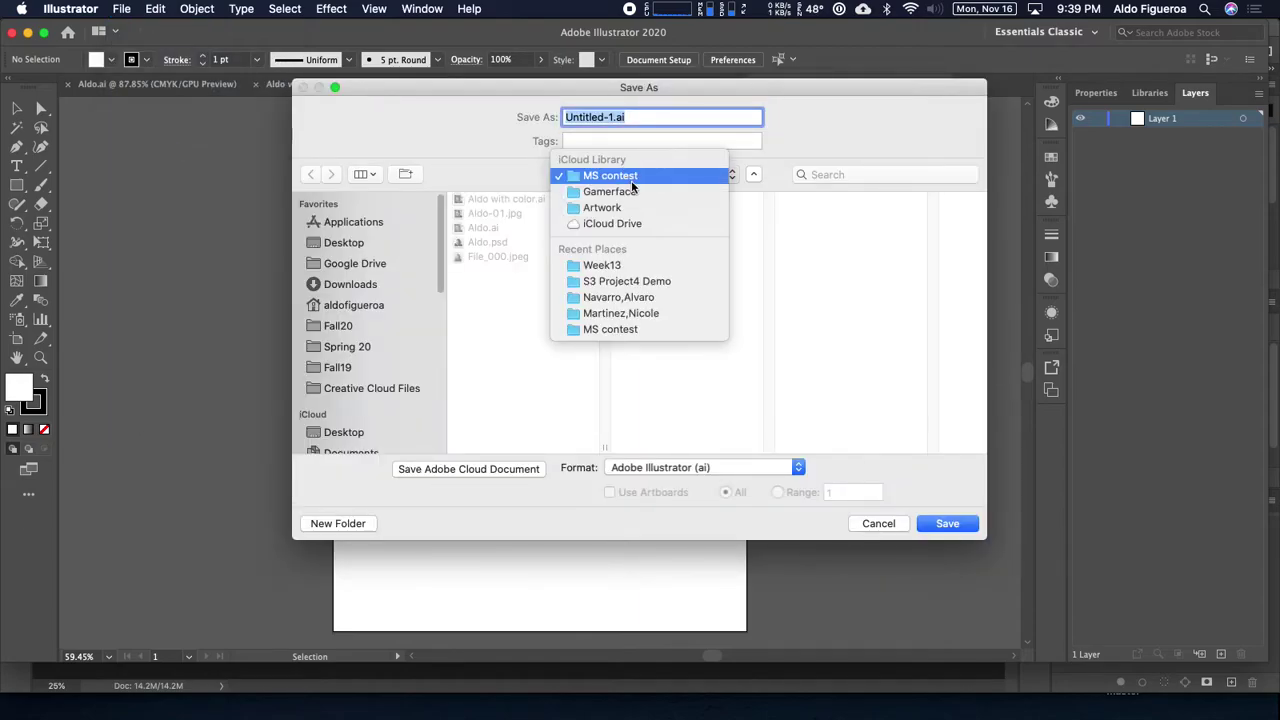
left_click(634, 191)
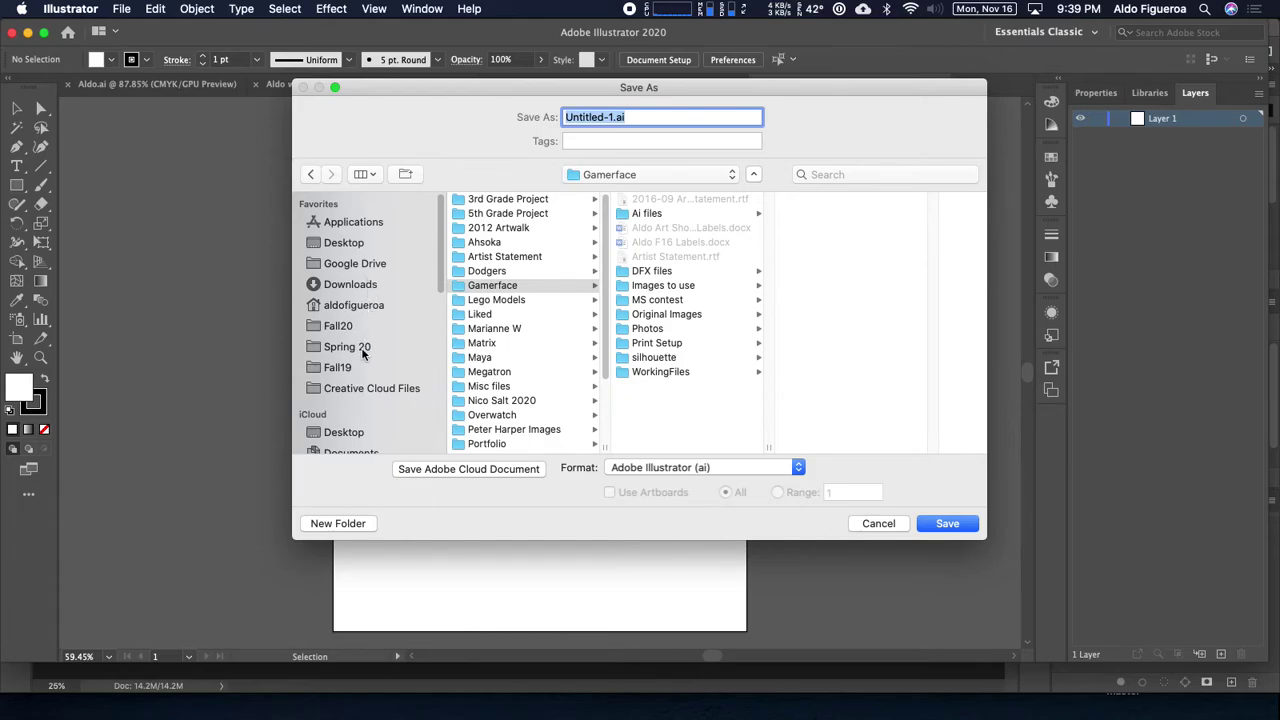
left_click(373, 328)
left_click(520, 214)
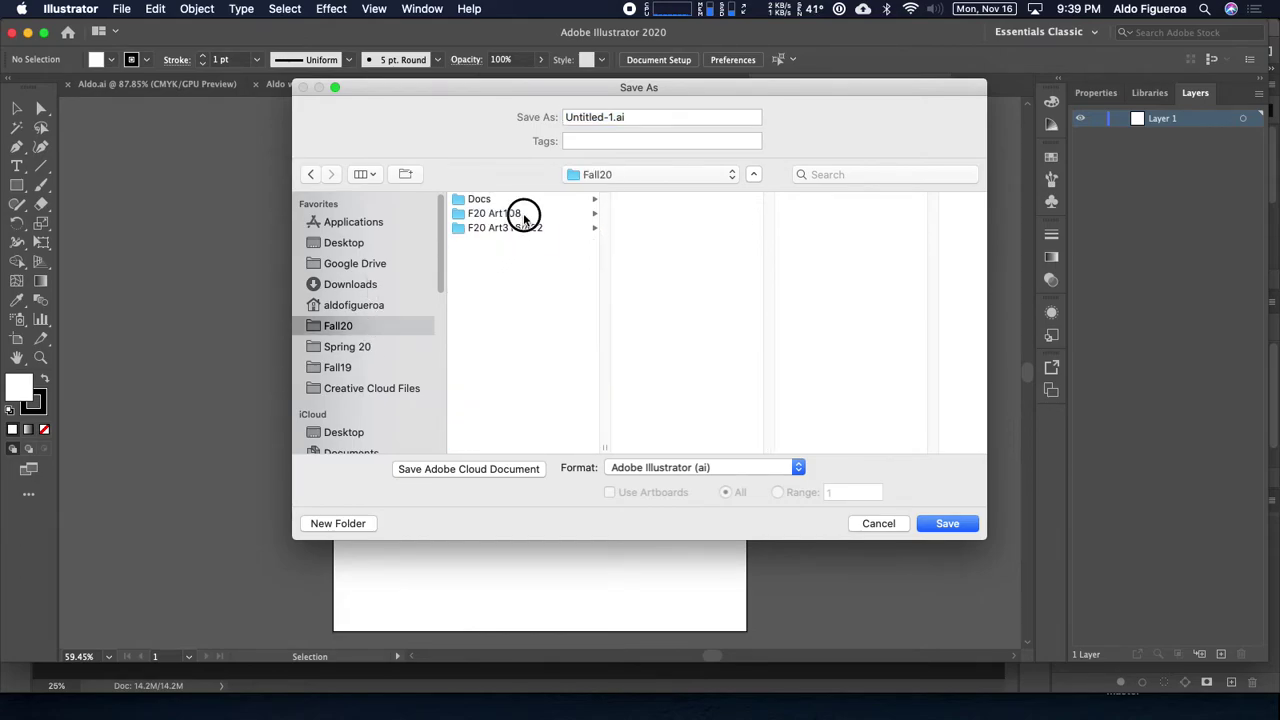
left_click(338, 523)
type("Week")
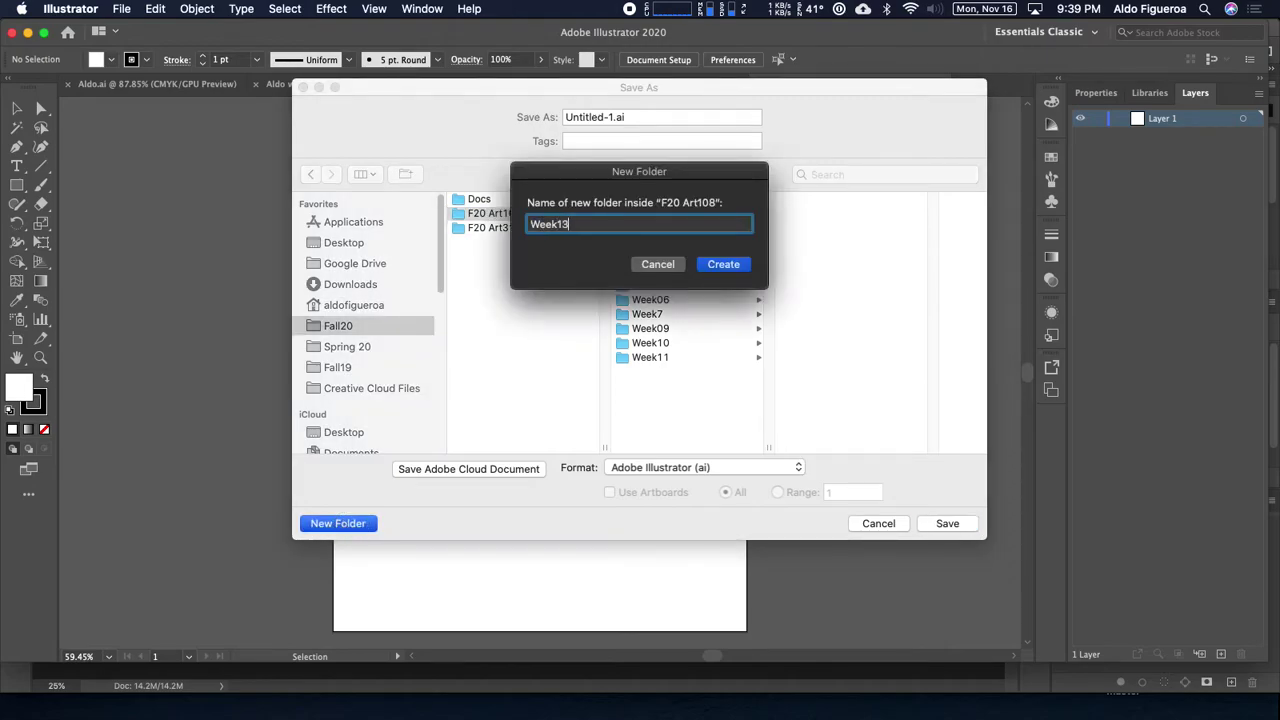
type("13")
left_click(728, 265)
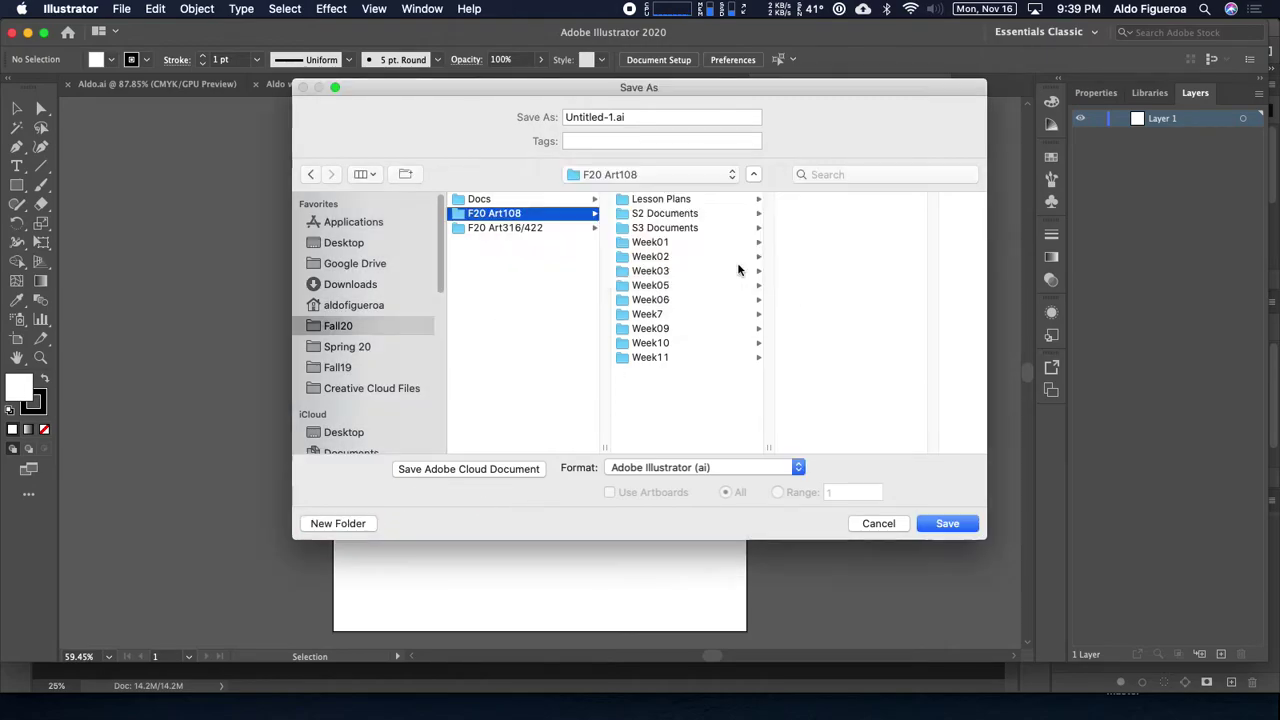
Step: Name the file with the student's name plus Assignment8 and save with default Illustrator options
left_click(609, 117)
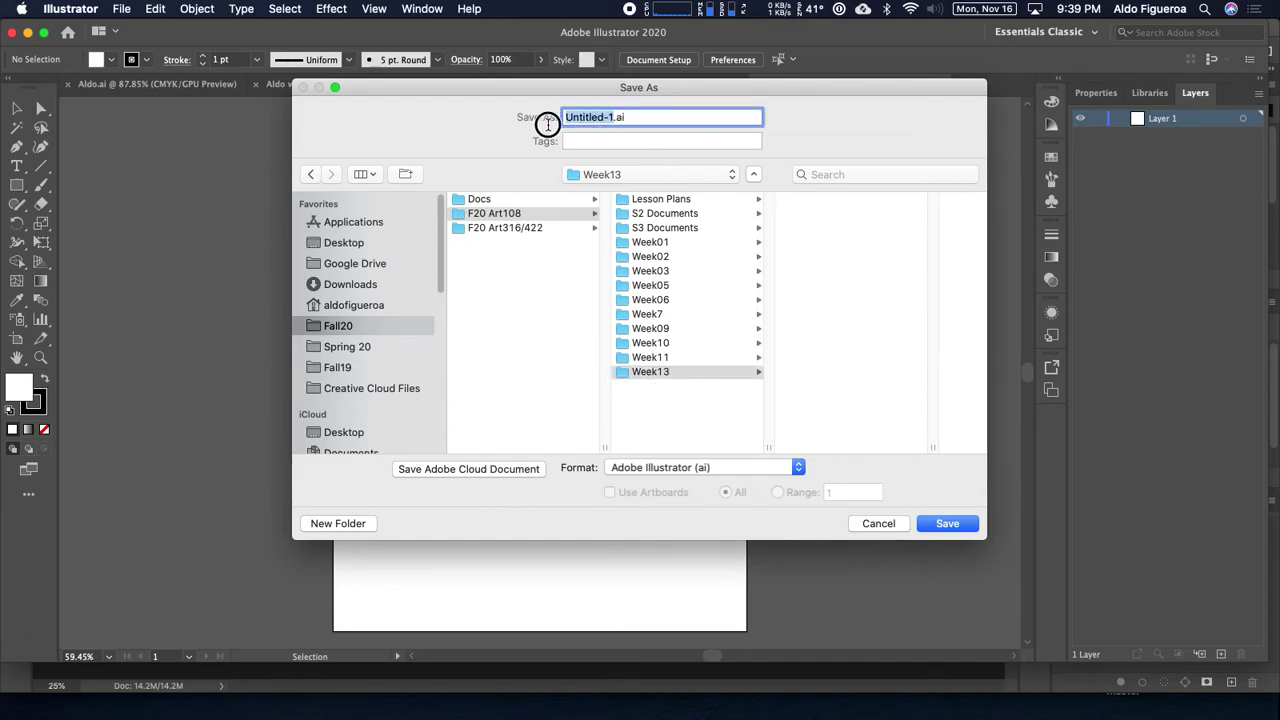
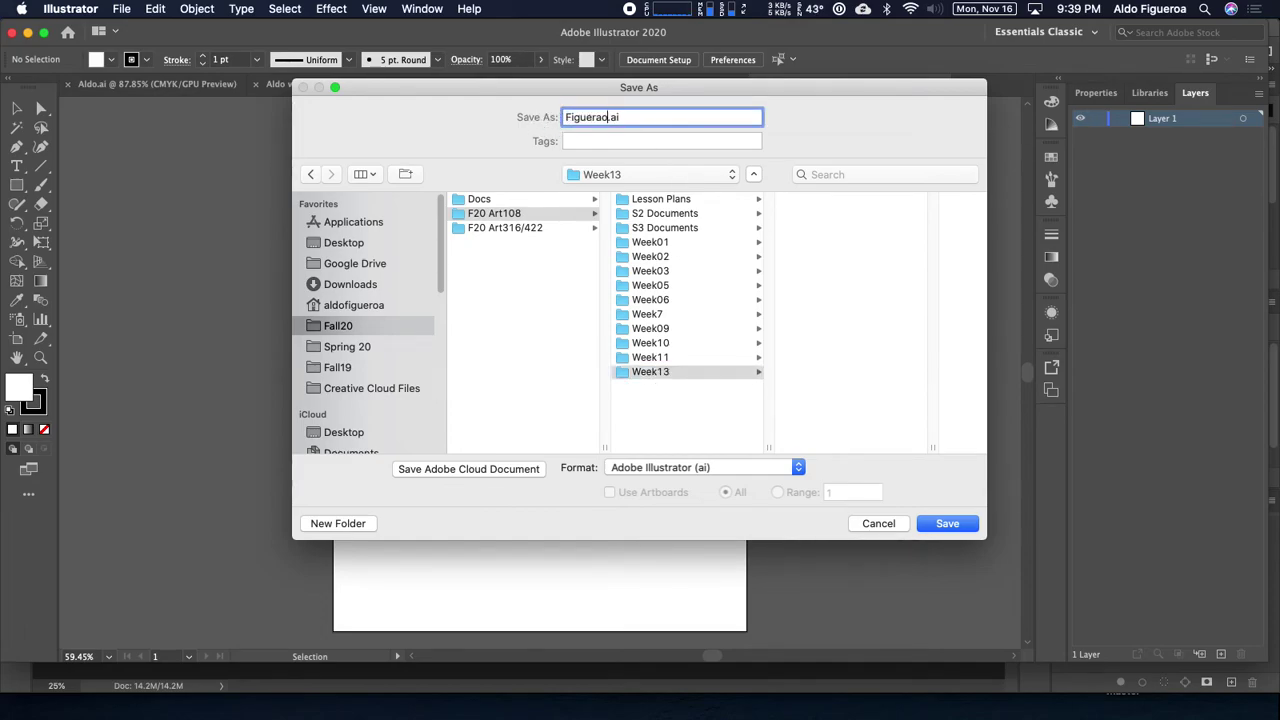
type("ssignment")
key("BackSpace")
key("BackSpace")
key("BackSpace")
key("BackSpace")
type("ment")
key("BackSpace")
key("BackSpace")
key("BackSpace")
key("BackSpace")
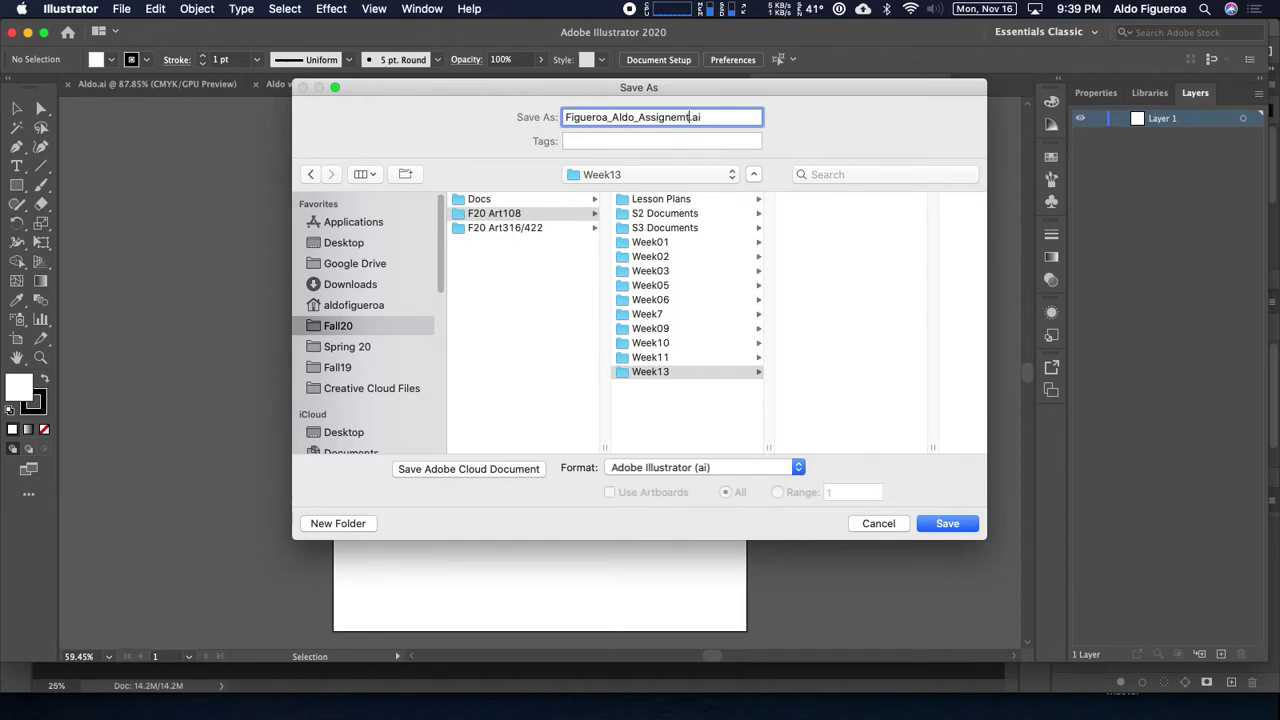
type("ment8")
left_click(966, 527)
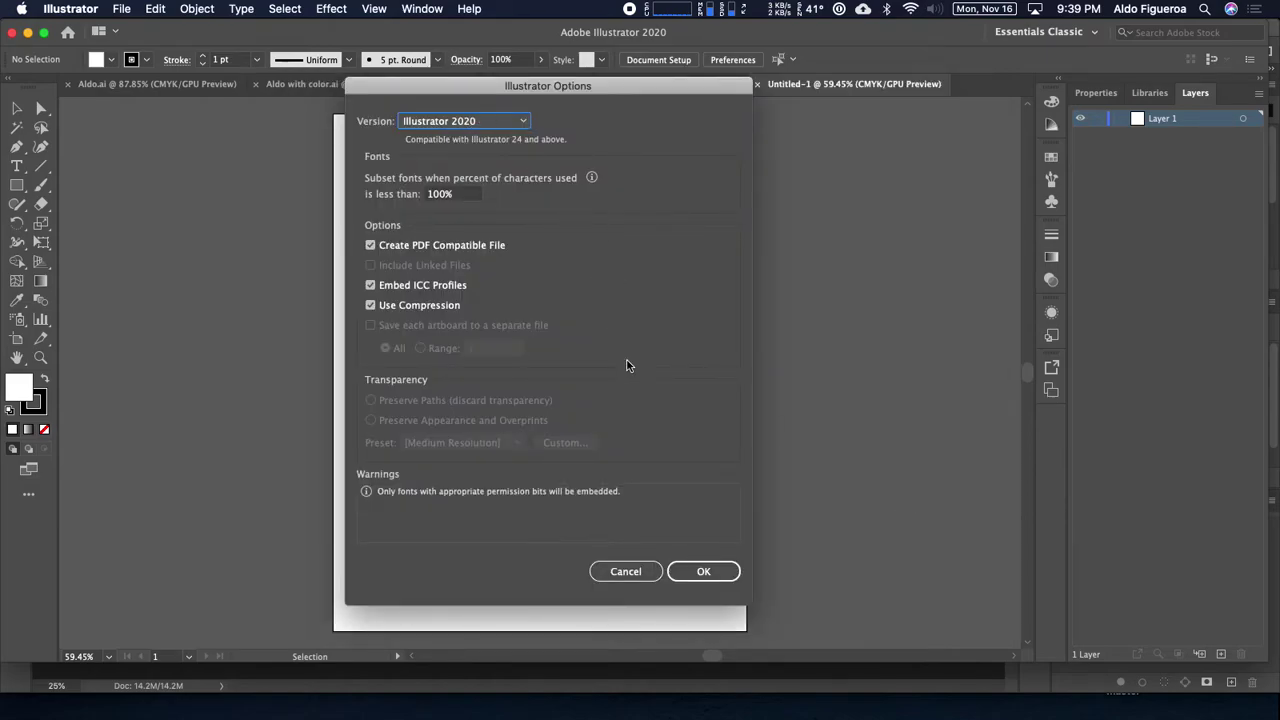
left_click(712, 570)
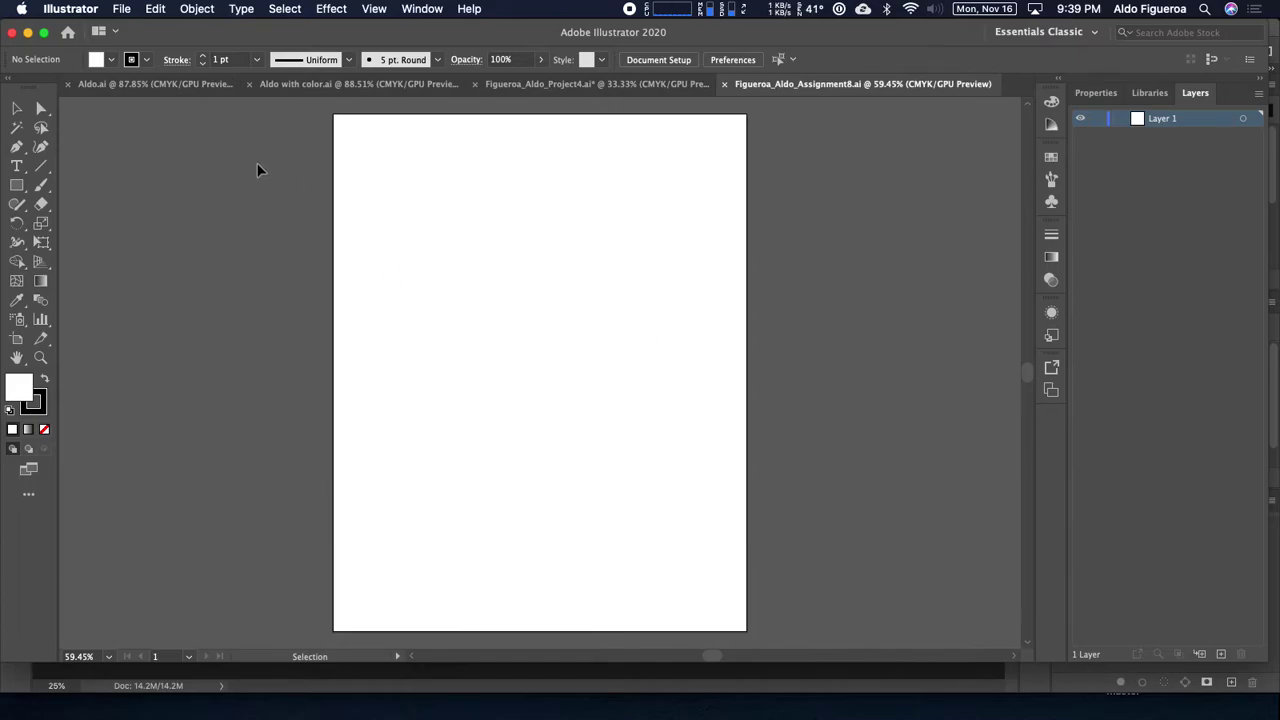
Step: Place Assignment8_Image.psd from the Week13 folder as a linked image
left_click(122, 9)
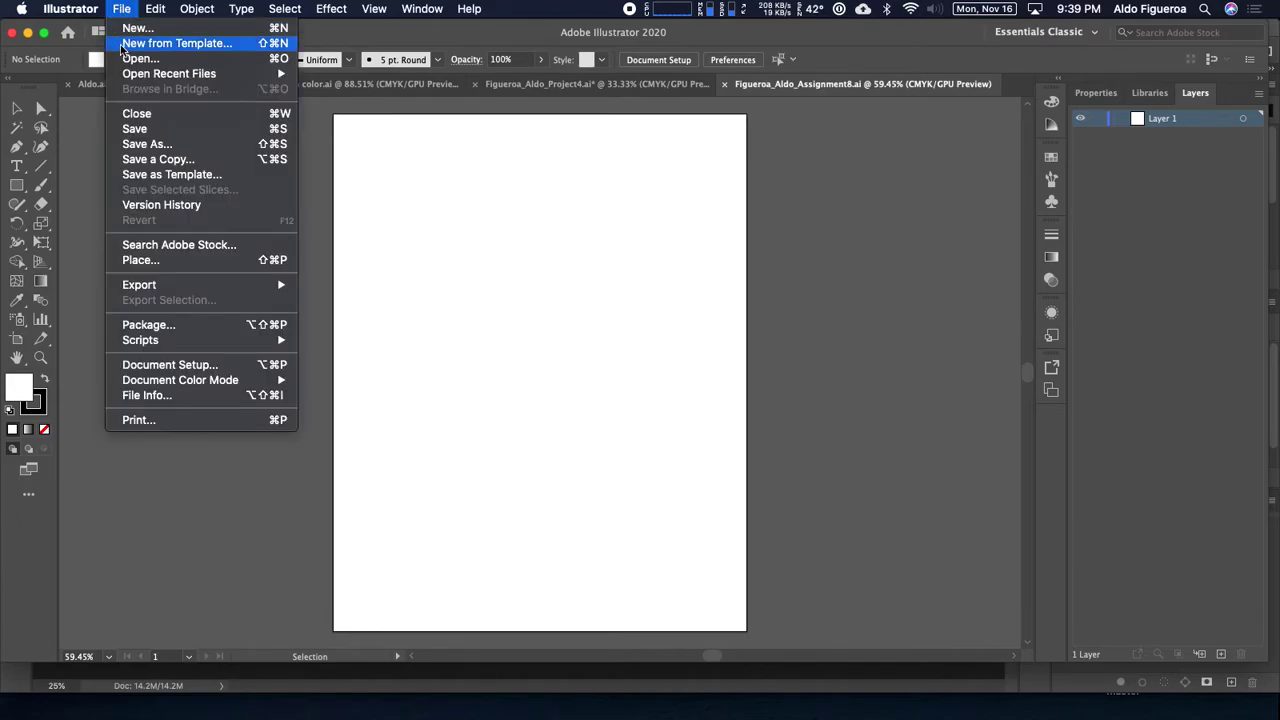
mouse_move(203, 289)
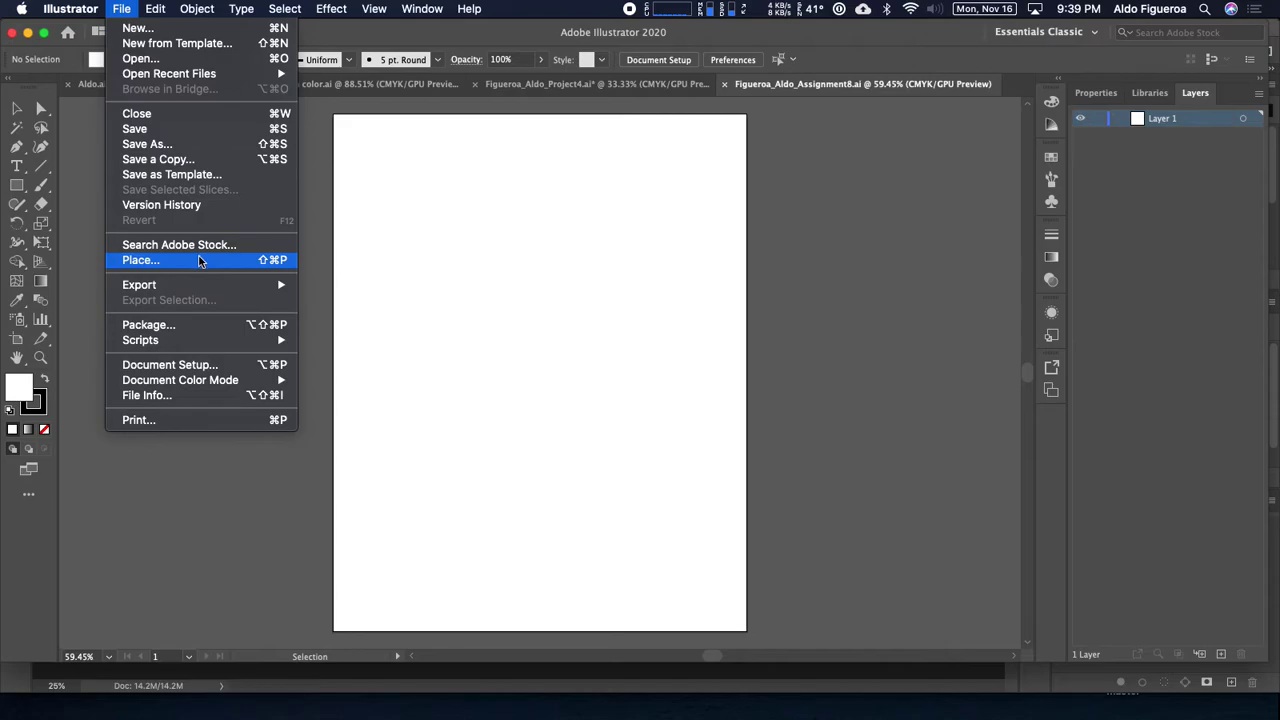
left_click(199, 260)
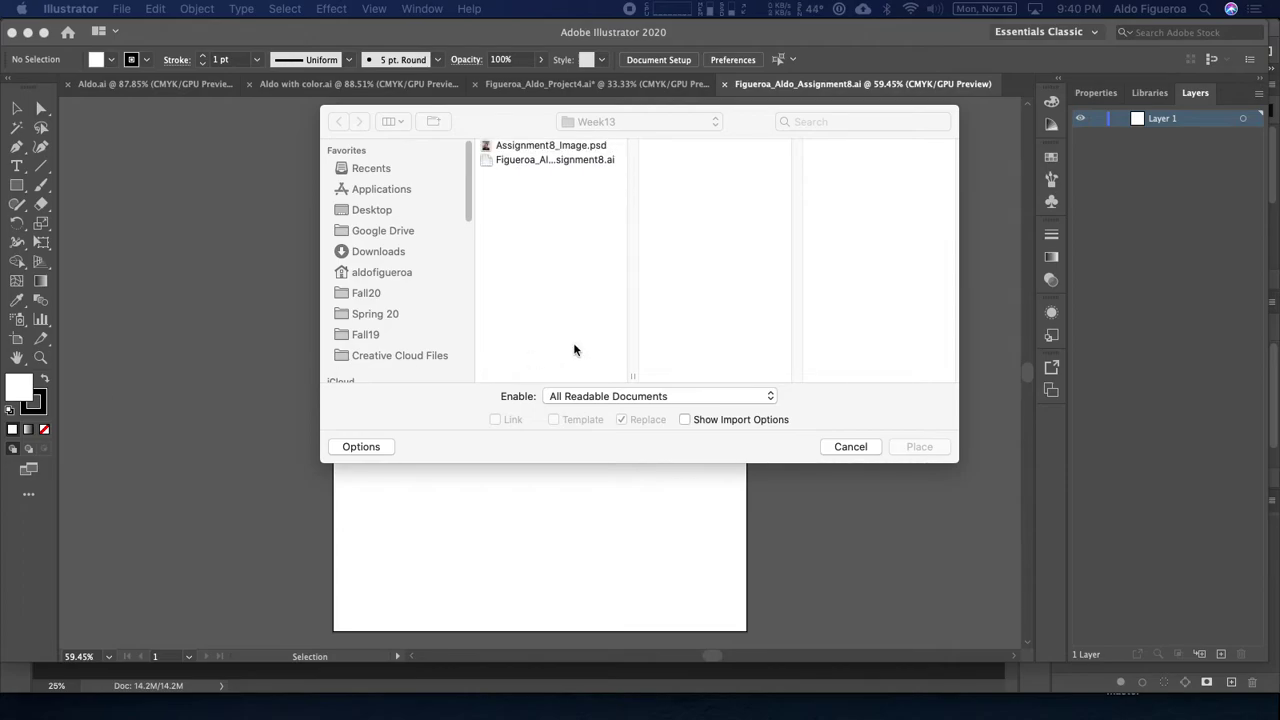
left_click(520, 121)
left_click_drag(520, 121, 489, 127)
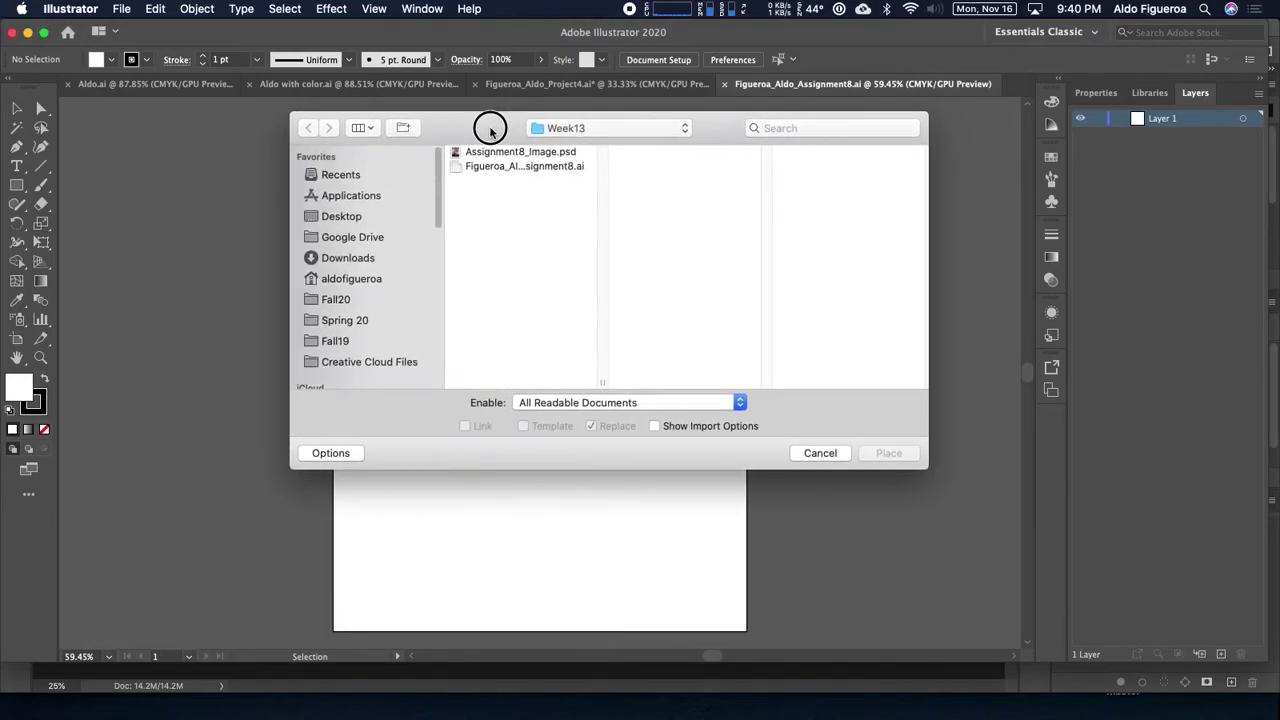
left_click(566, 154)
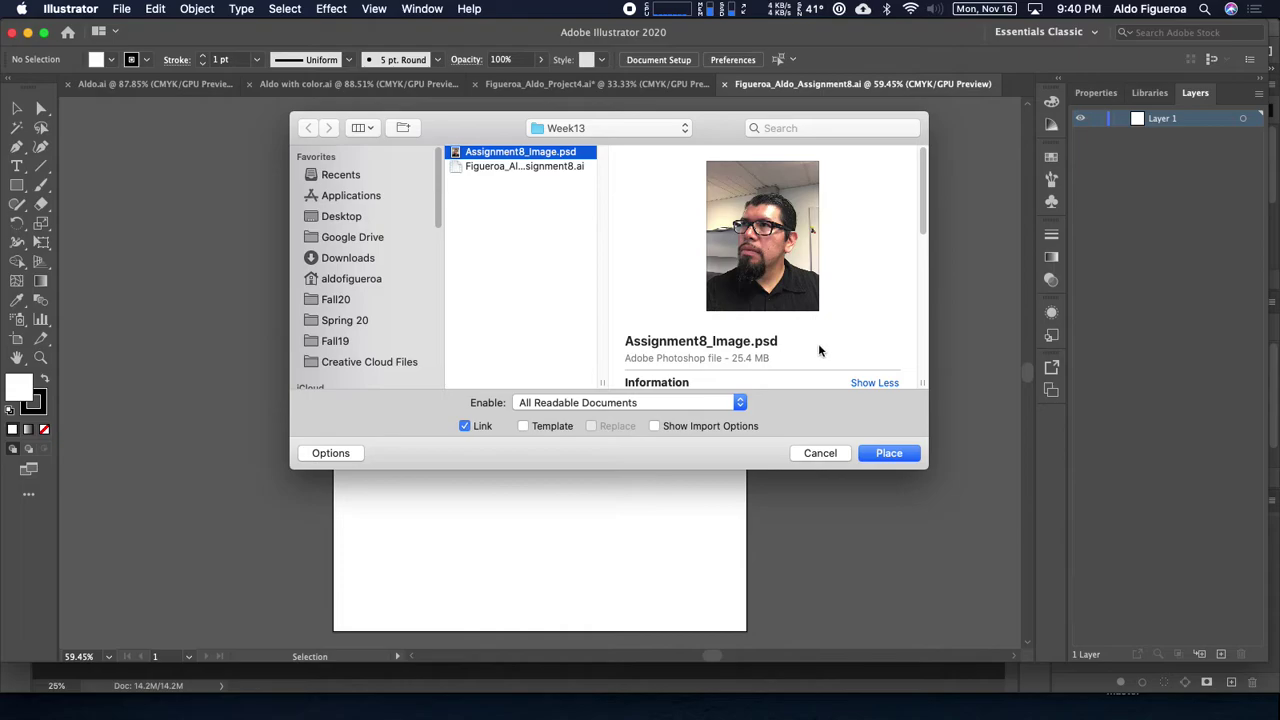
left_click(888, 455)
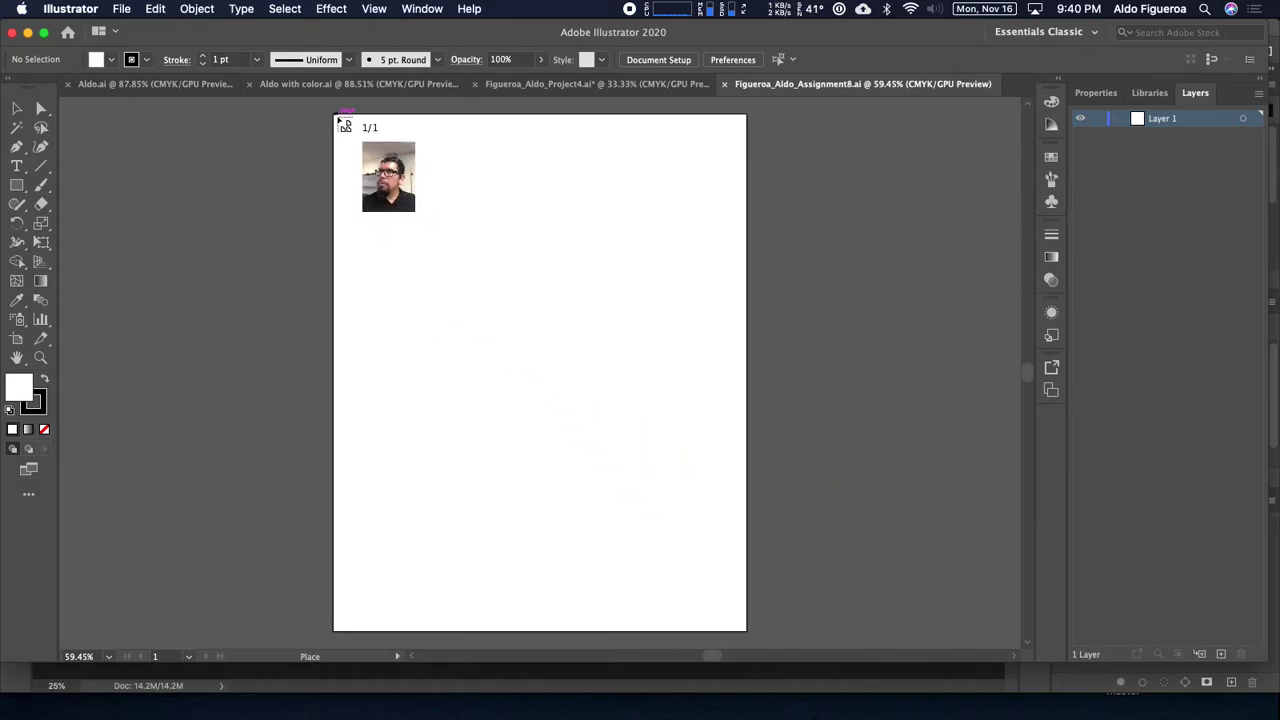
Step: Drop the photo at the artboard's top-left corner and resize it to cover the artboard
left_click(343, 125)
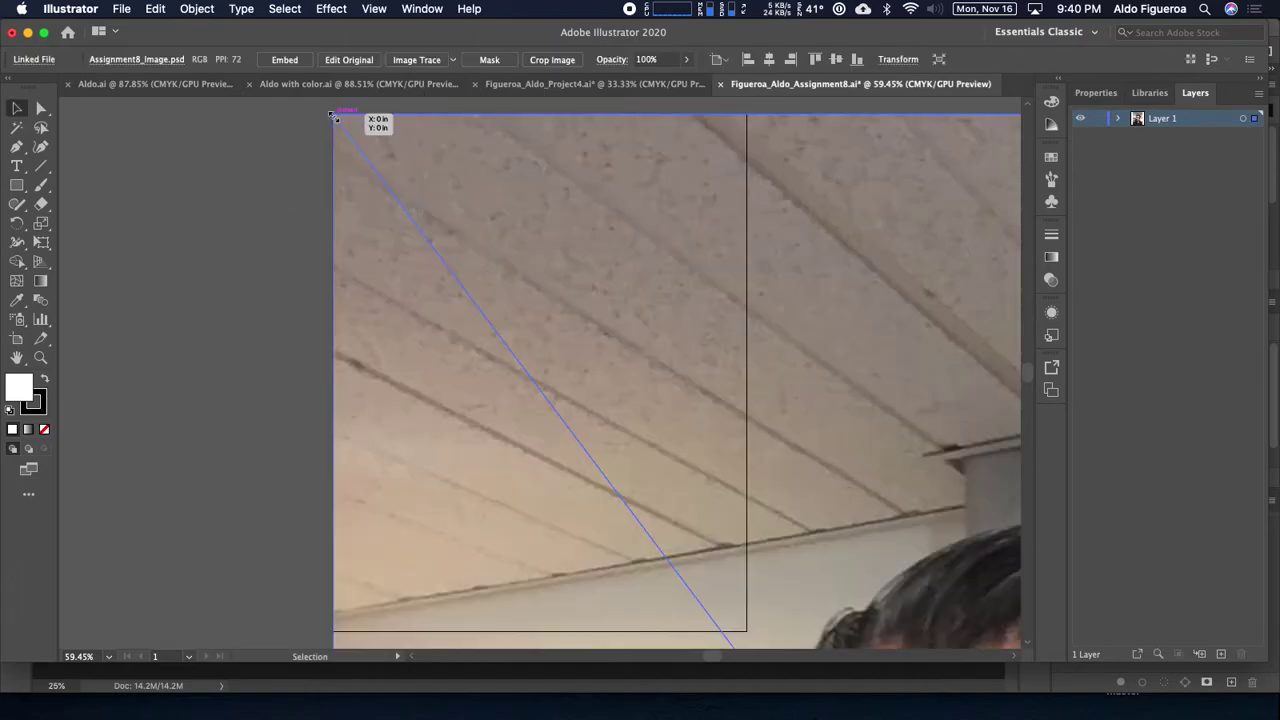
key("super+minus")
key("super+minus")
key("super+minus")
key("super+minus")
key("super+minus")
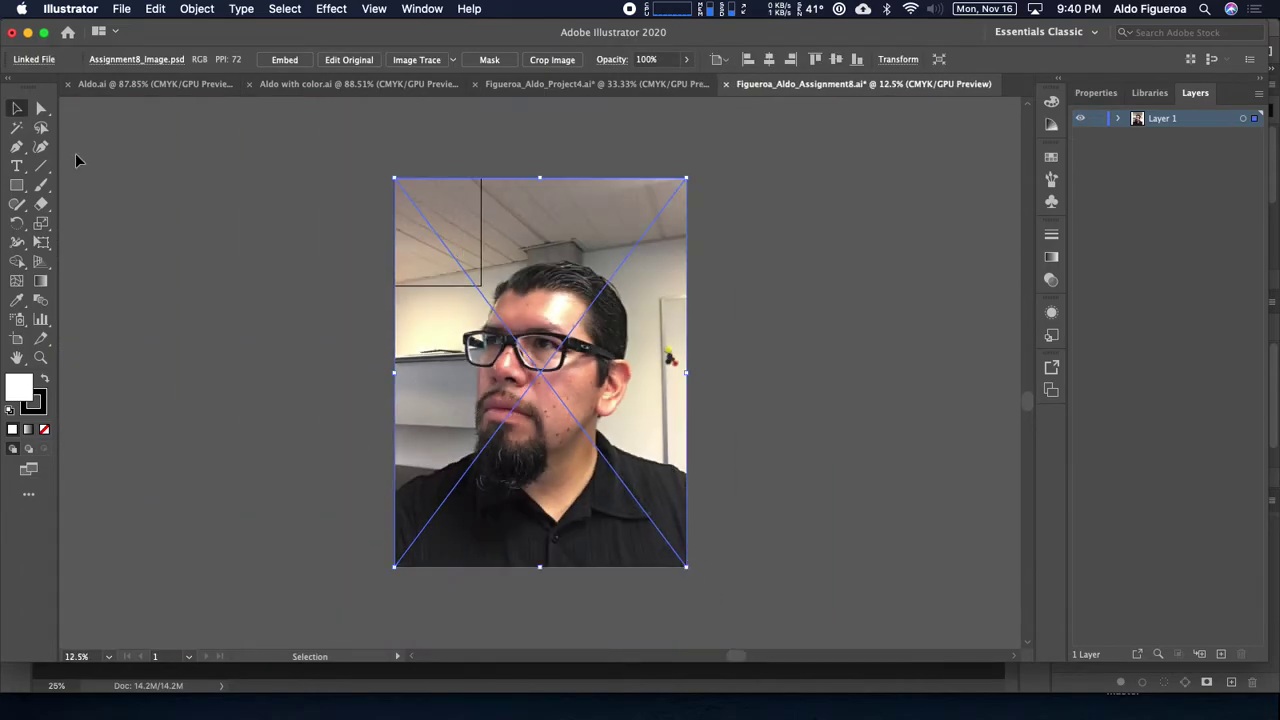
left_click_drag(686, 567, 481, 294)
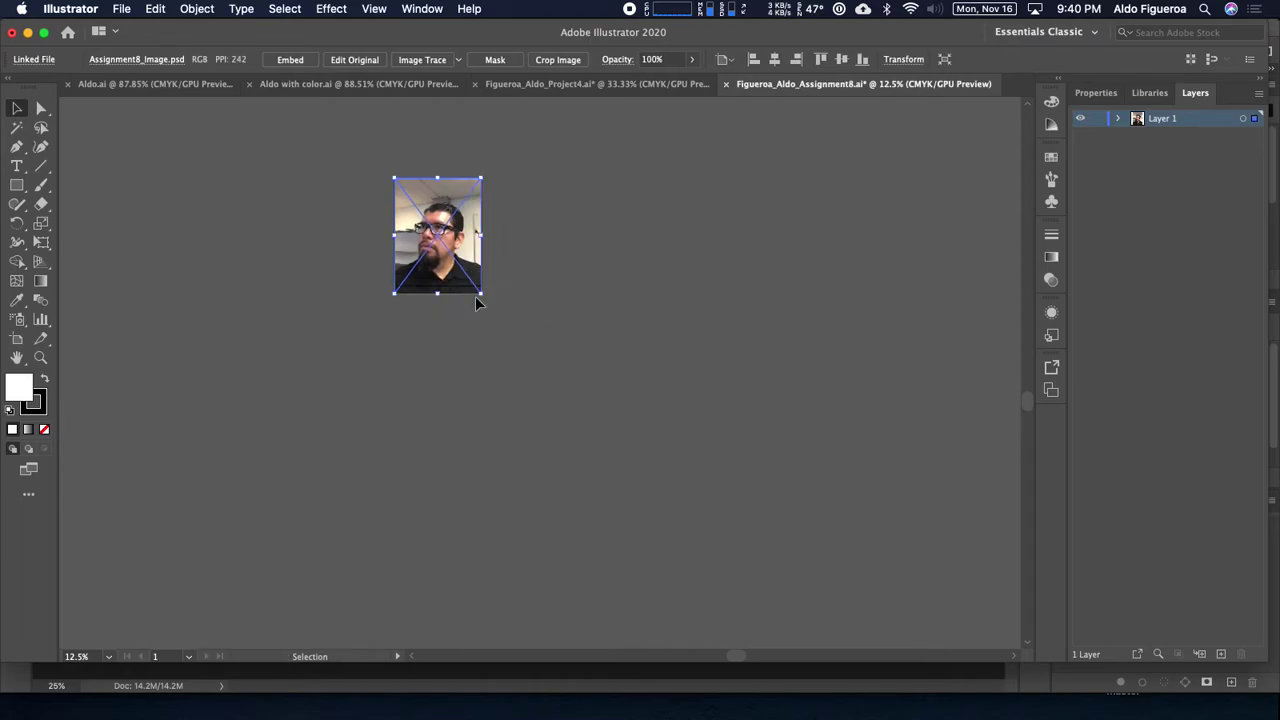
key("super+equal")
key("super+equal")
key("super+equal")
key("super+equal")
mouse_move(545, 465)
left_mouse_down()
mouse_move(551, 434)
mouse_move(550, 465)
left_mouse_up()
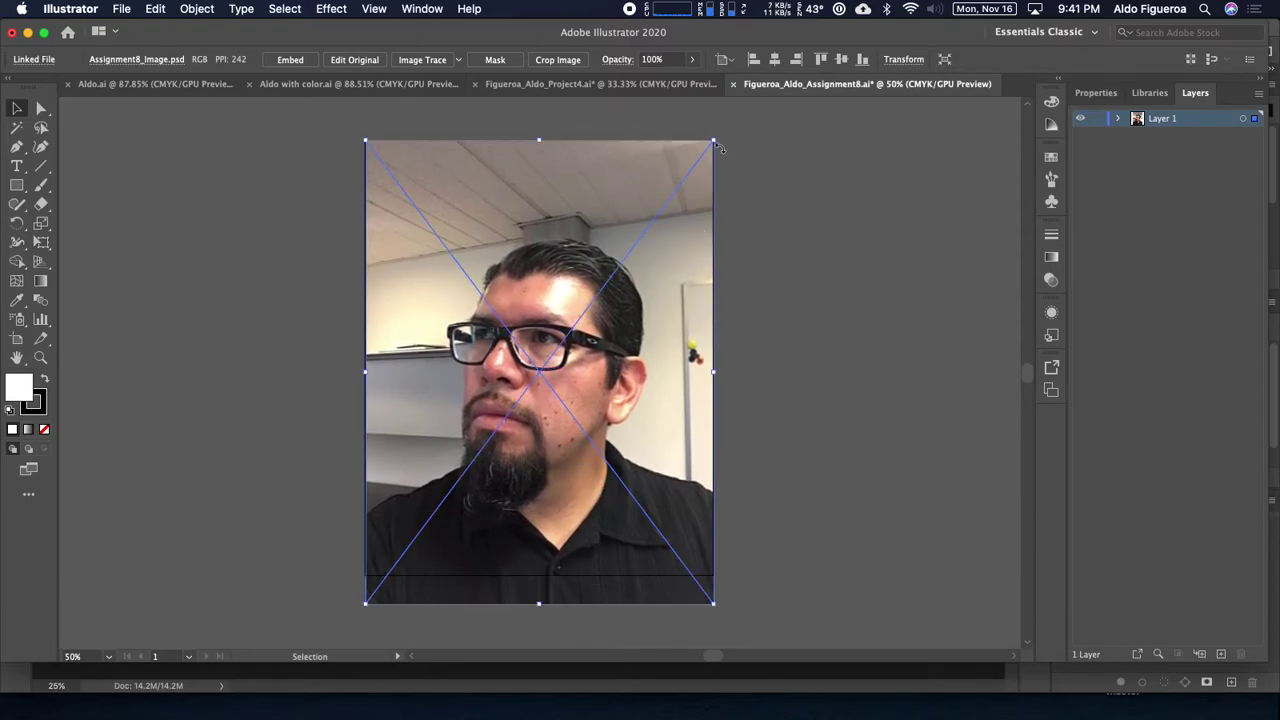
left_click_drag(715, 140, 806, 103)
scroll(749, 451, "down", 3)
left_click_drag(571, 314, 522, 307)
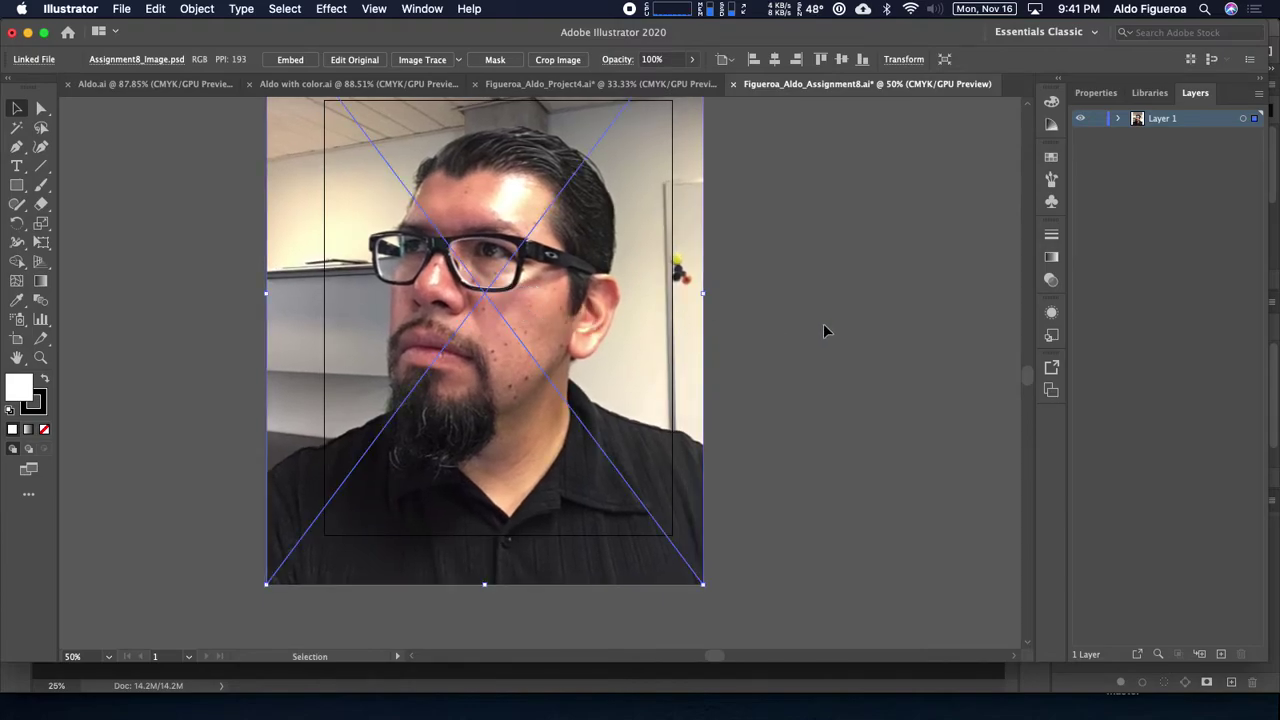
Step: Open Layer 1's options from the Layers panel
left_click(1119, 119)
left_click(1120, 119)
double_click(1167, 124)
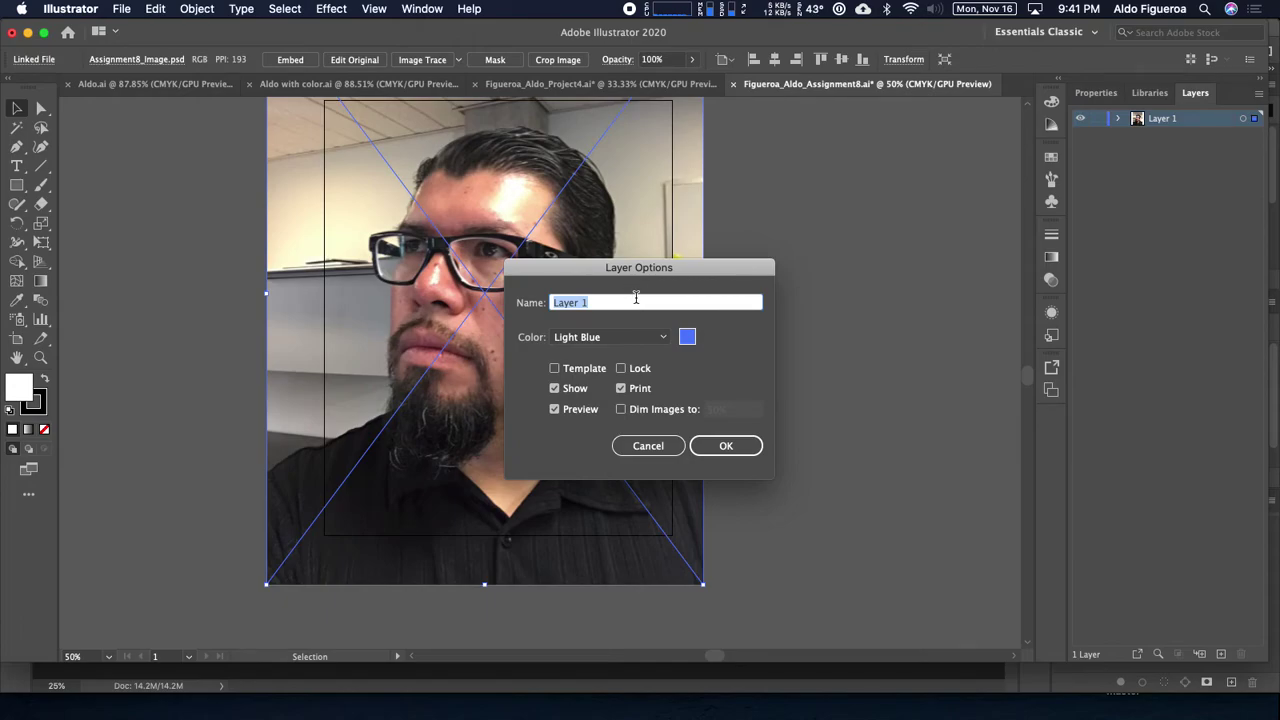
Step: Rename Layer 1 to 'Reference image', lock it, and add a new Layer 2 above
type("Reference image")
key("Return")
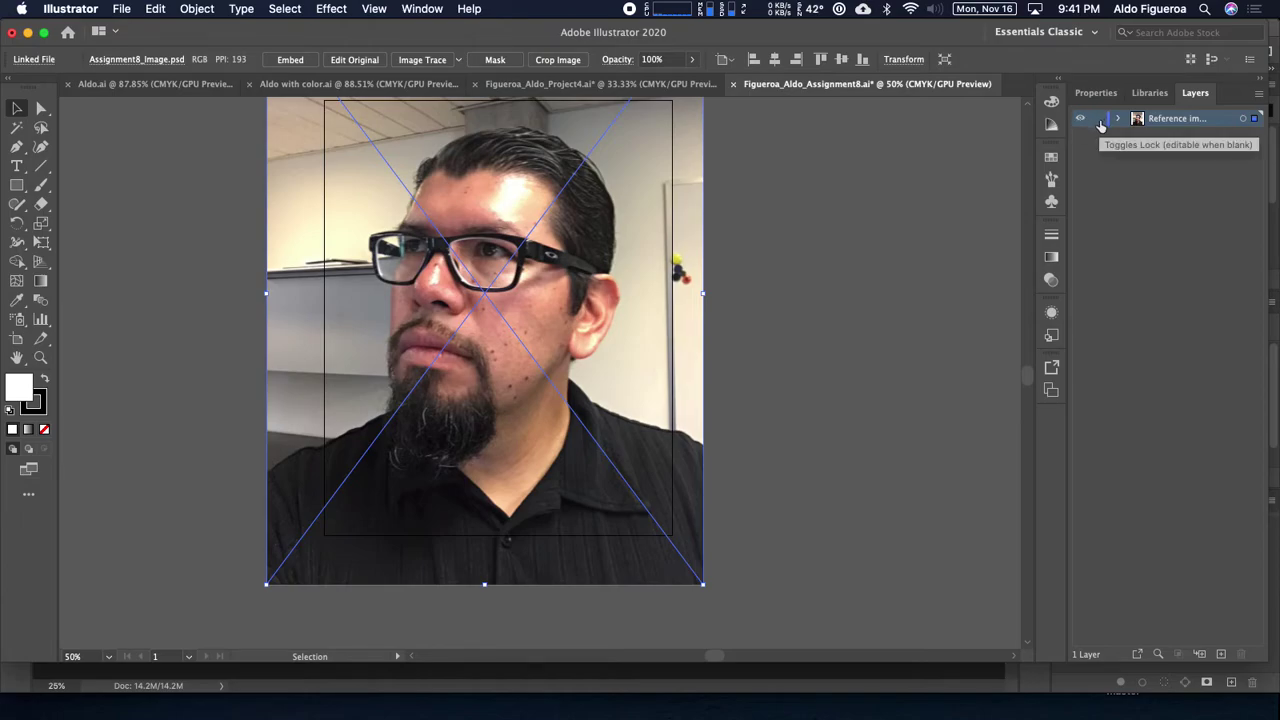
left_click(1099, 119)
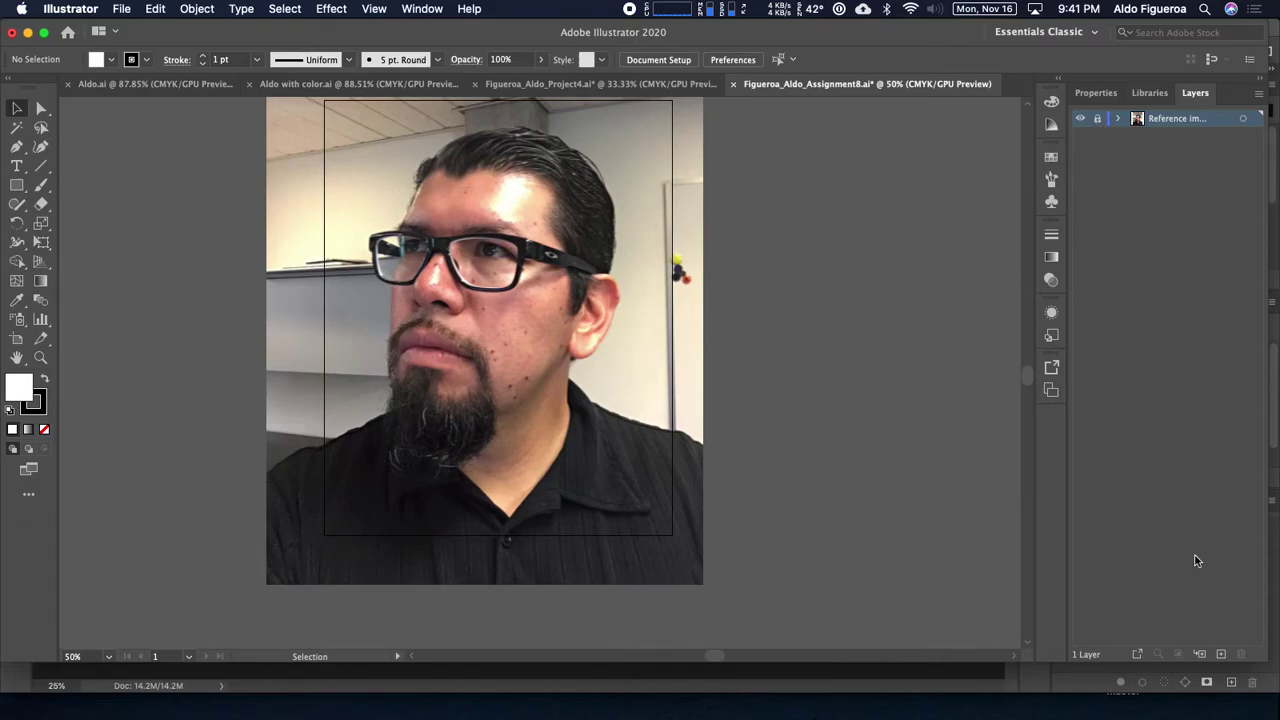
left_click(1222, 654)
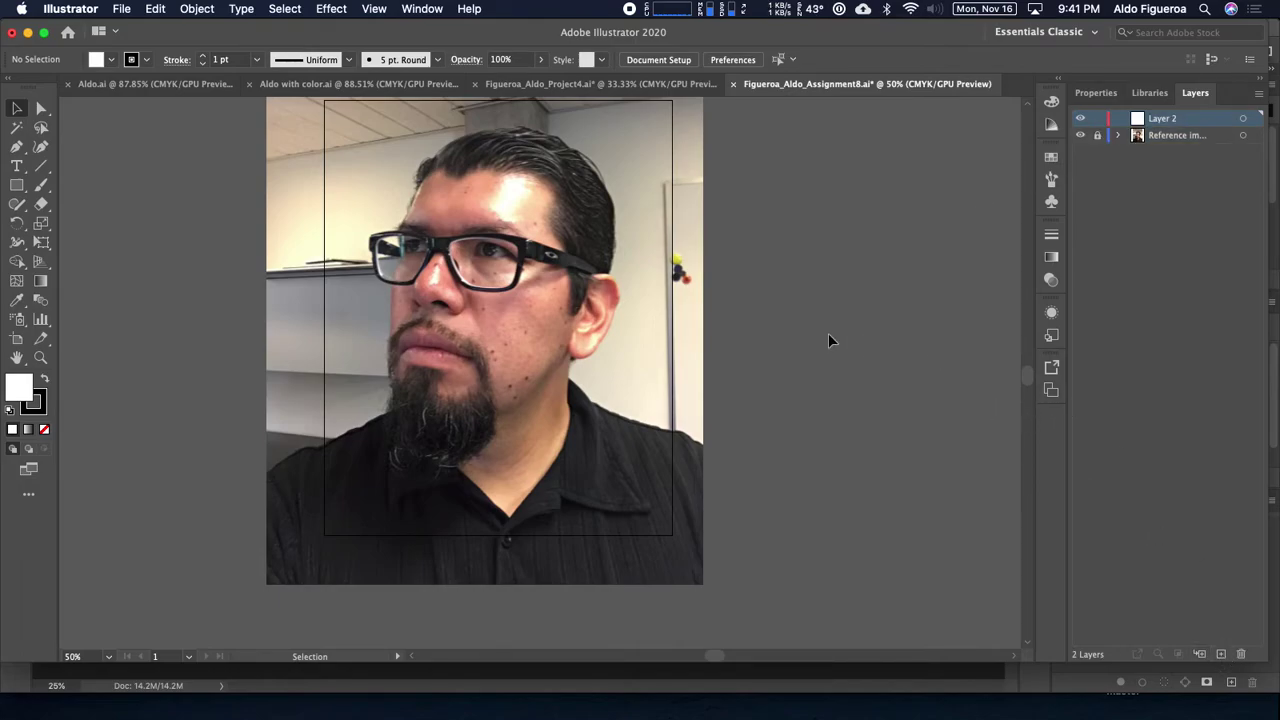
scroll(760, 280, "up", 3)
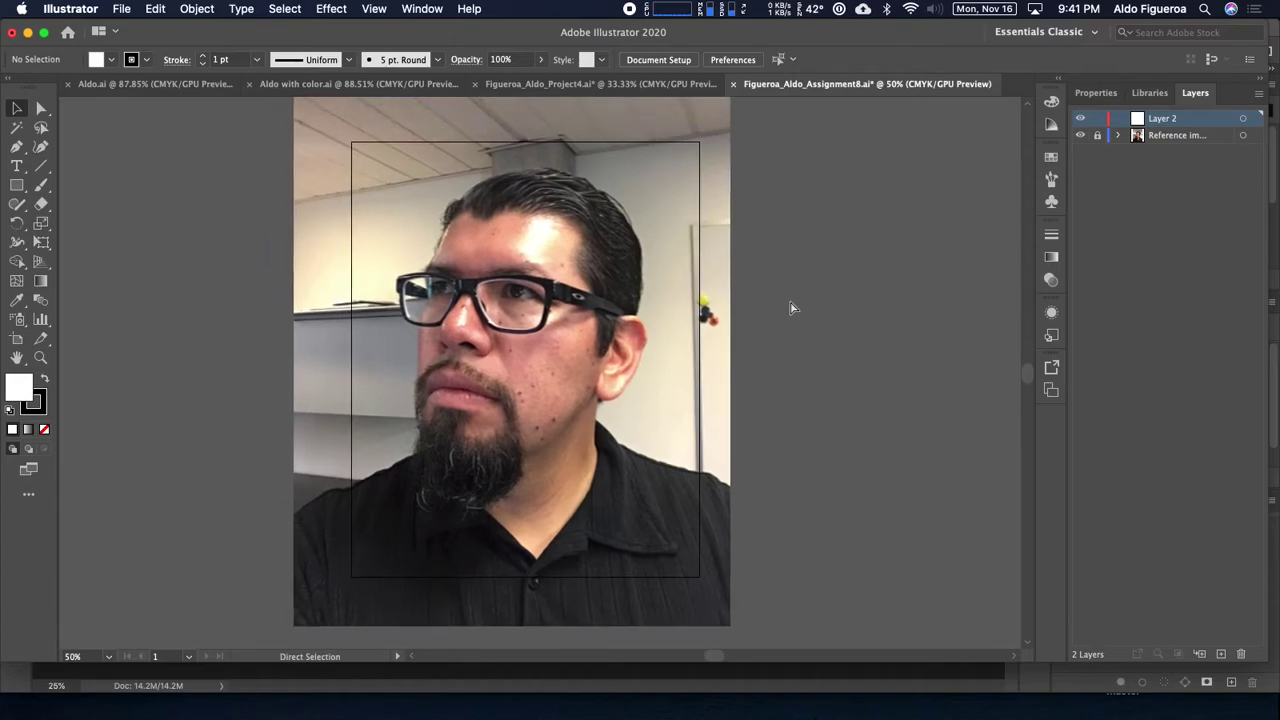
key("super+equal")
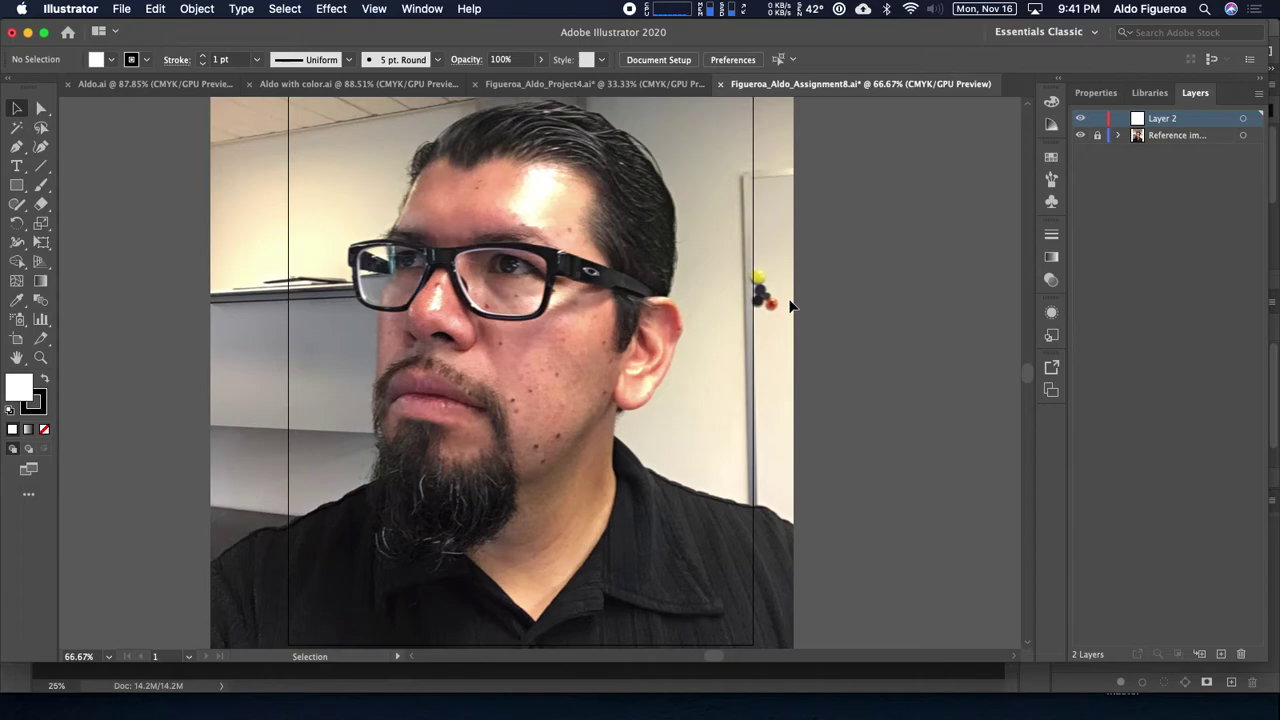
left_click_drag(680, 266, 688, 274)
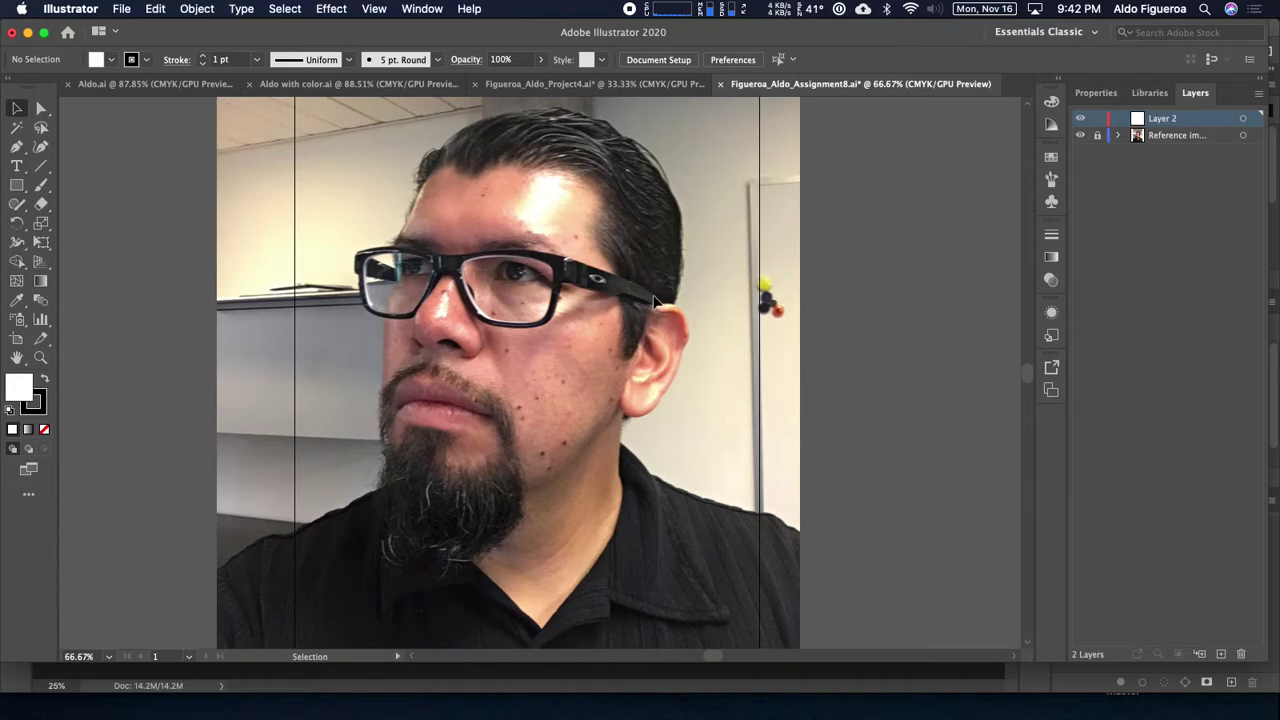
left_click(684, 311)
Step: Set the Pen tool to no fill and a CMYK Red stroke, then zoom in on the hair
left_click(41, 110)
left_click(18, 148)
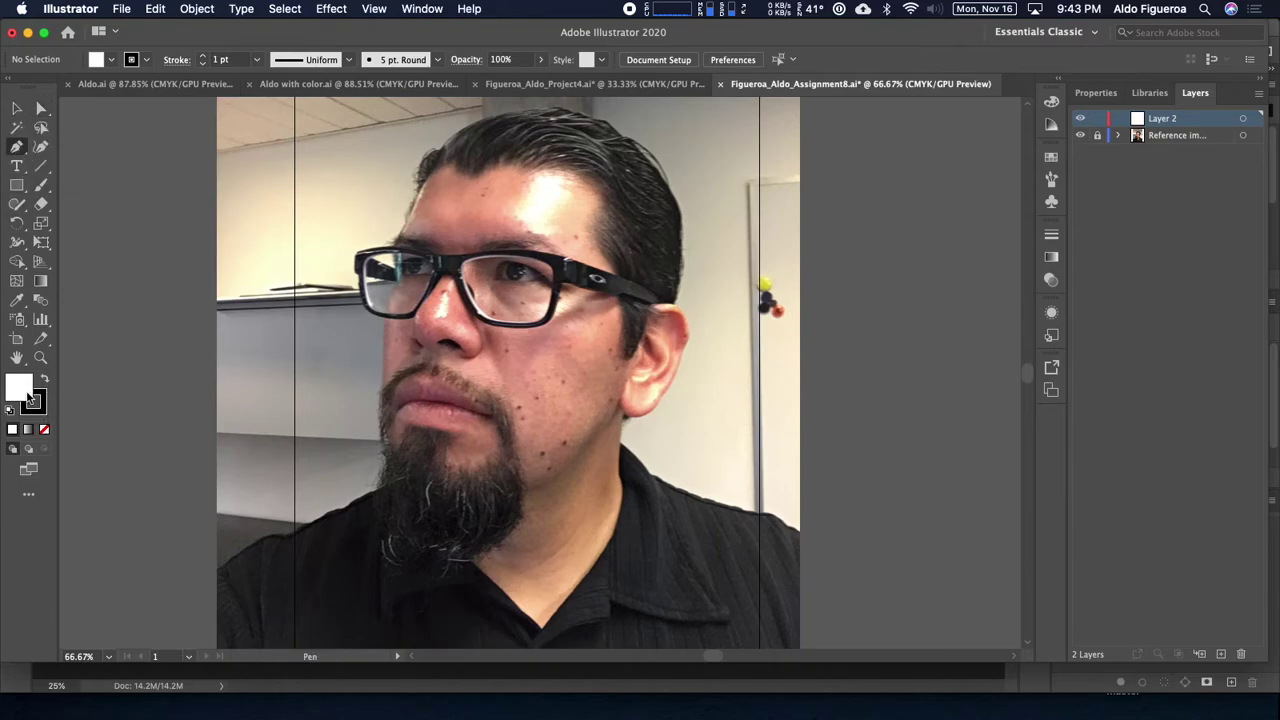
left_click(43, 429)
left_click(44, 418)
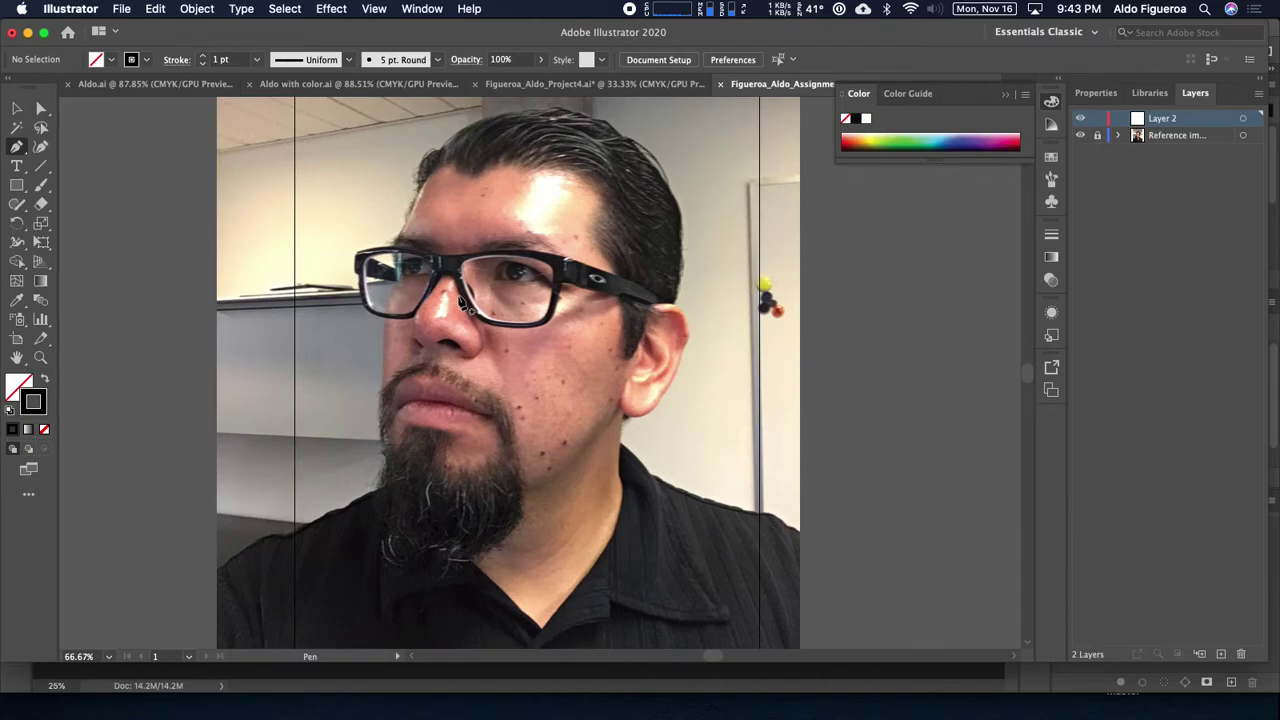
left_click(146, 61)
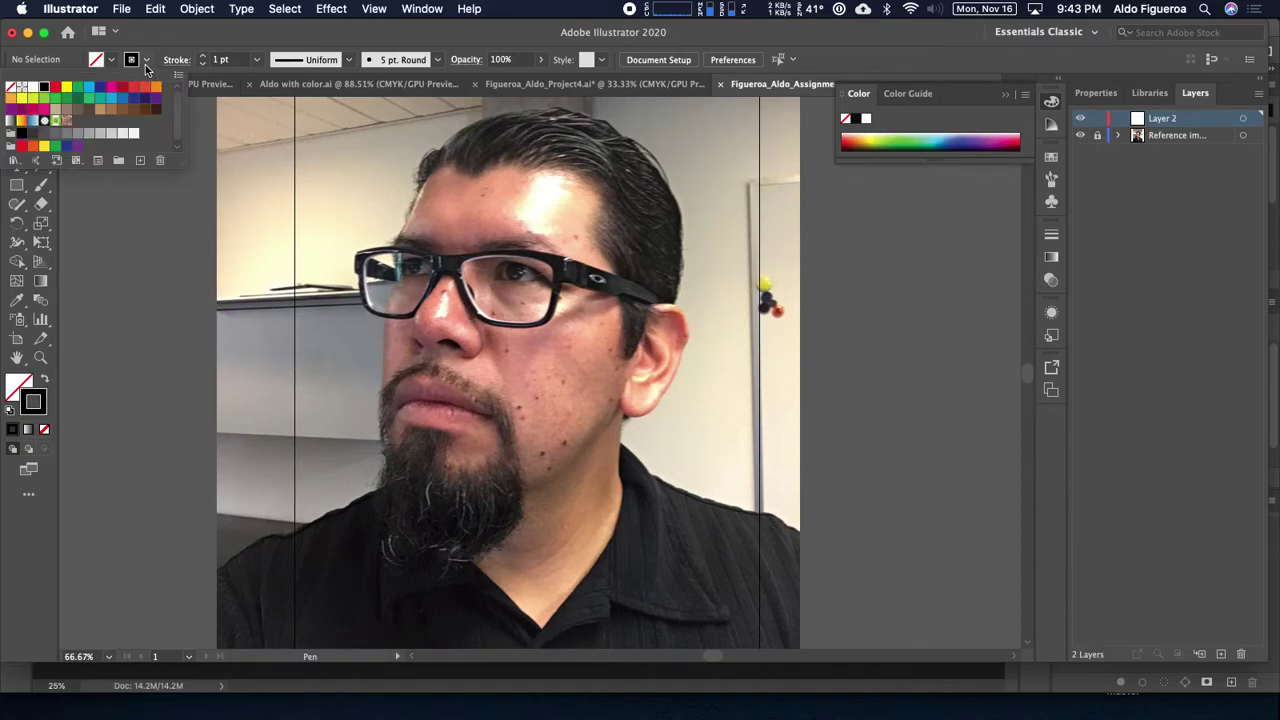
left_click(55, 88)
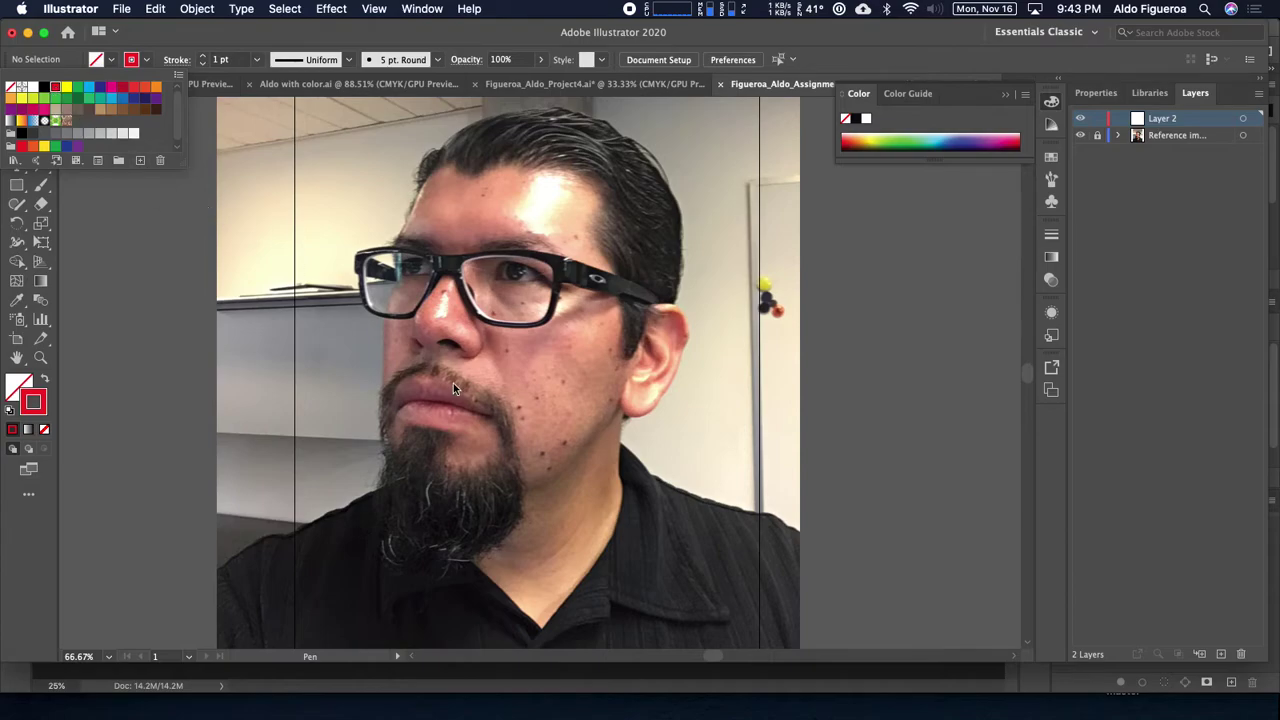
key("super+equal")
key("super+equal")
left_click_drag(680, 352, 651, 543)
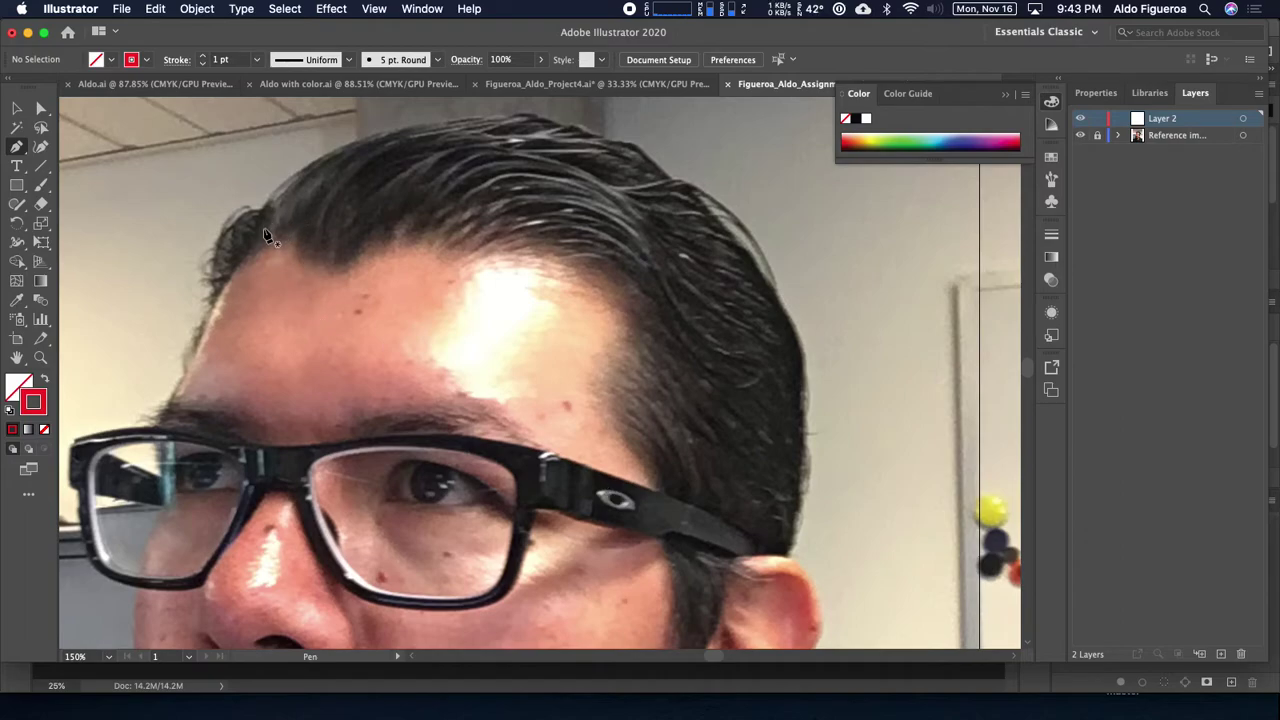
Step: Trace the red outline across the hairline and down the hair's right side
left_click(265, 229)
left_click(373, 178)
left_click(594, 185)
left_click(697, 291)
left_click(730, 424)
key("space")
left_click_drag(731, 470, 687, 266)
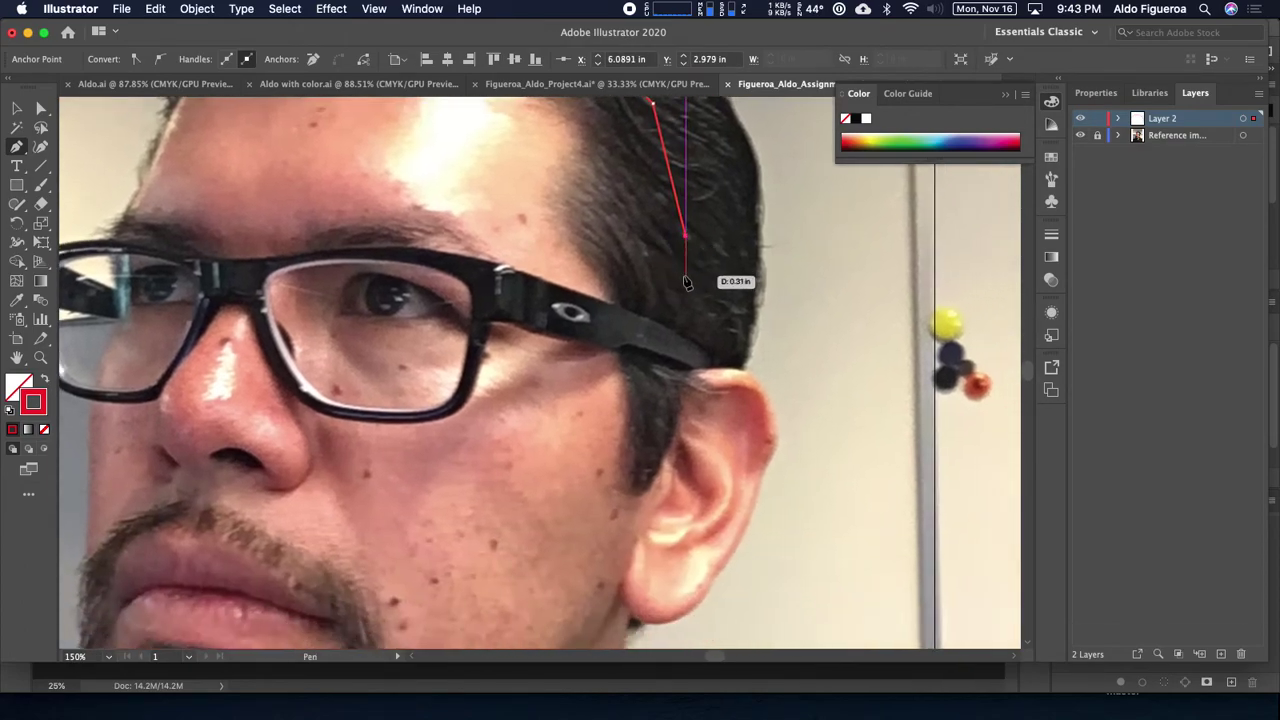
key("super+equal")
scroll(549, 428, "down", 5)
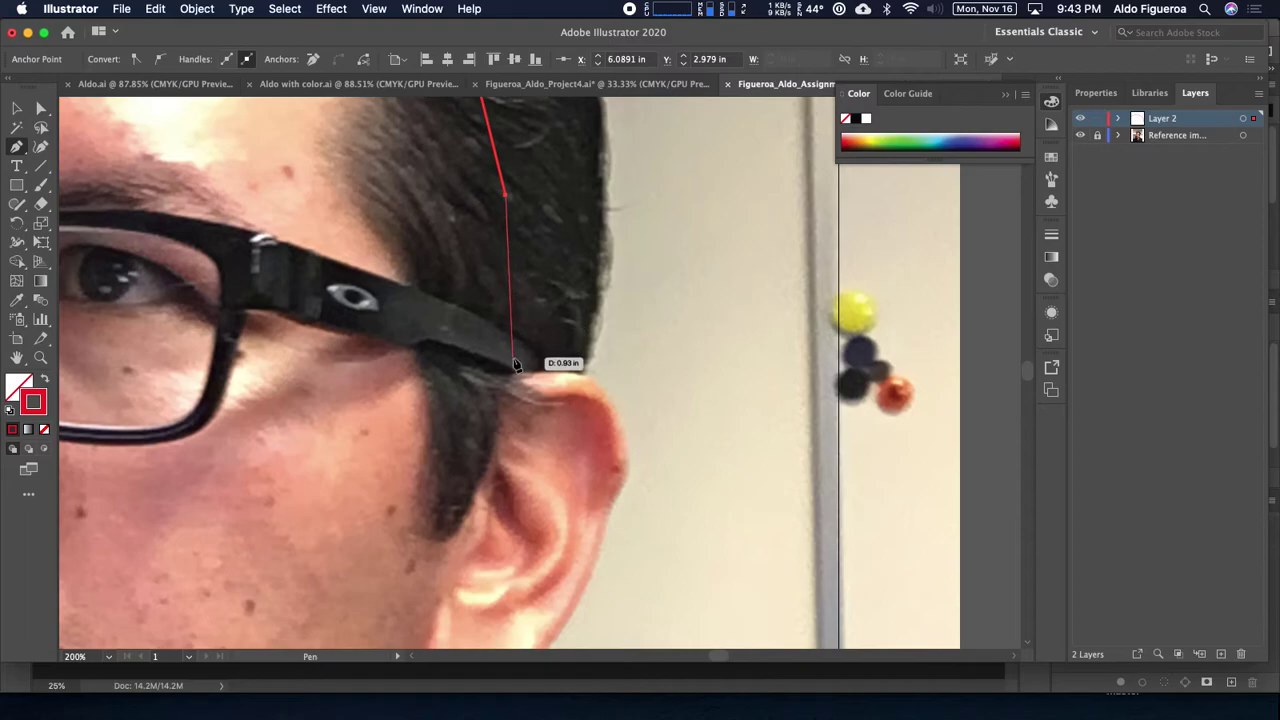
Step: Continue the outline over the top of the ear and down its outer edge
left_click(499, 379)
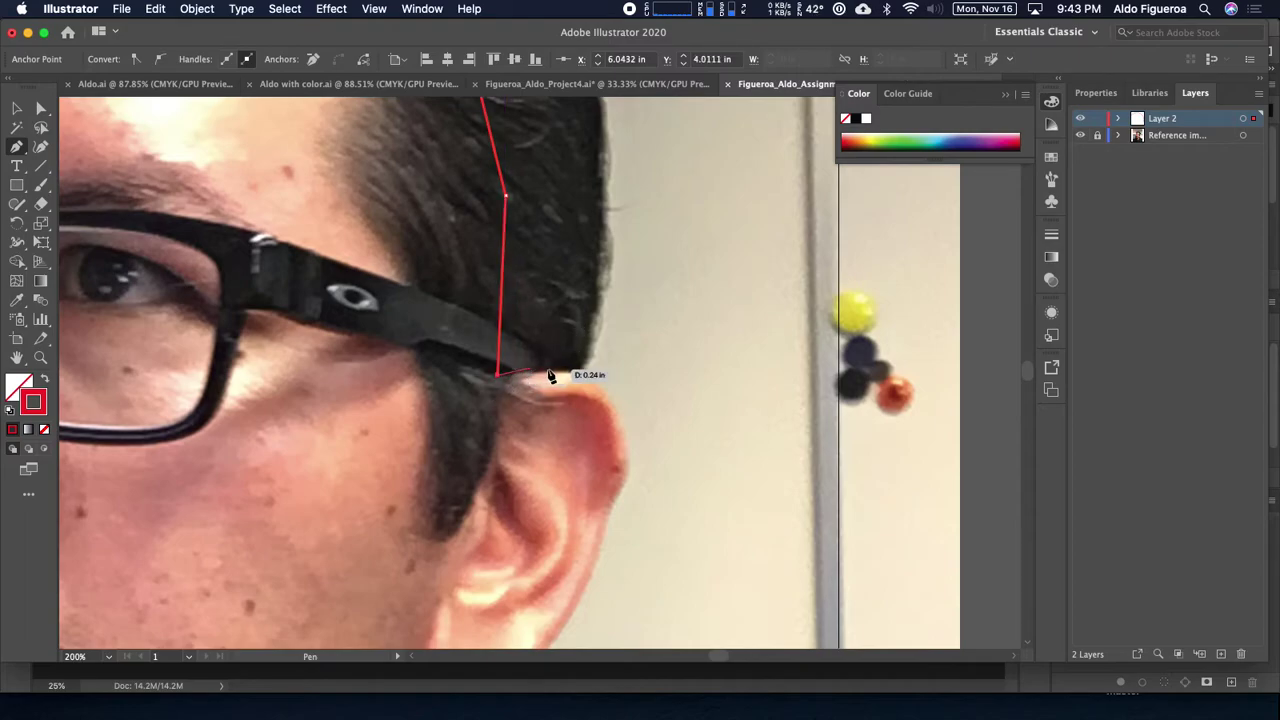
left_click(578, 375)
left_click(606, 401)
key("super+z")
left_click(598, 380)
left_click(616, 408)
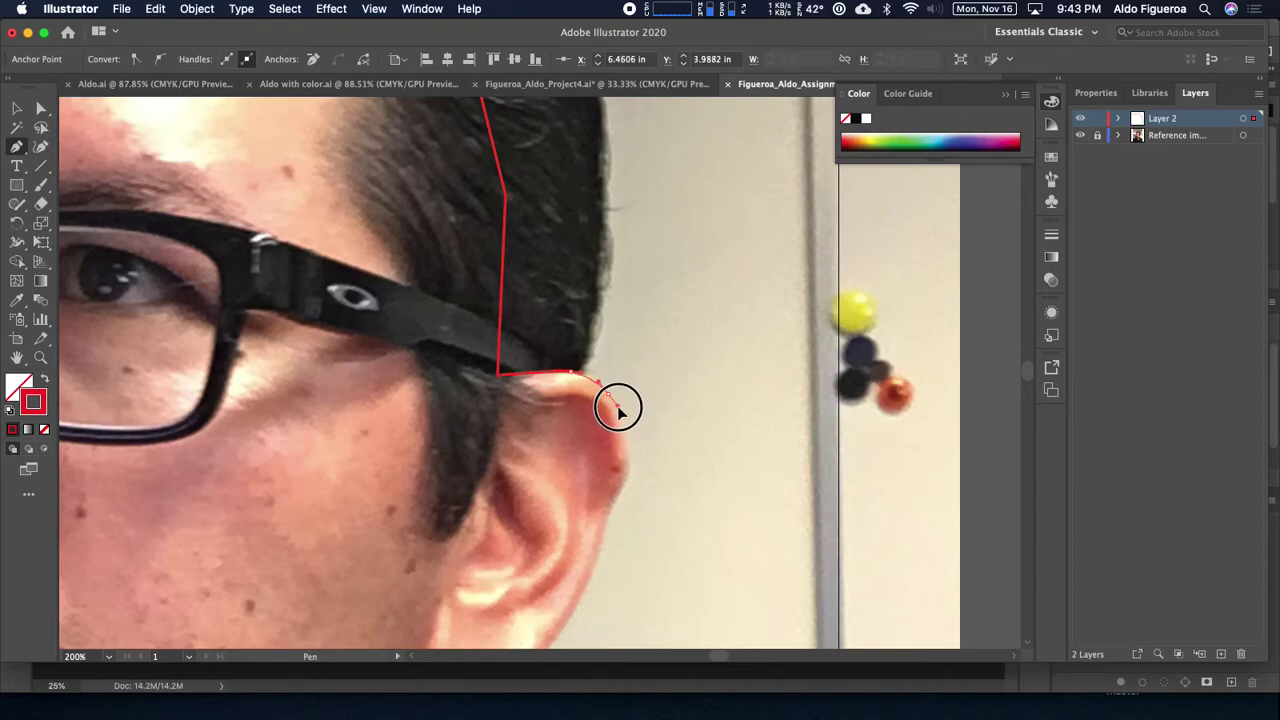
left_click(632, 460)
left_click(628, 488)
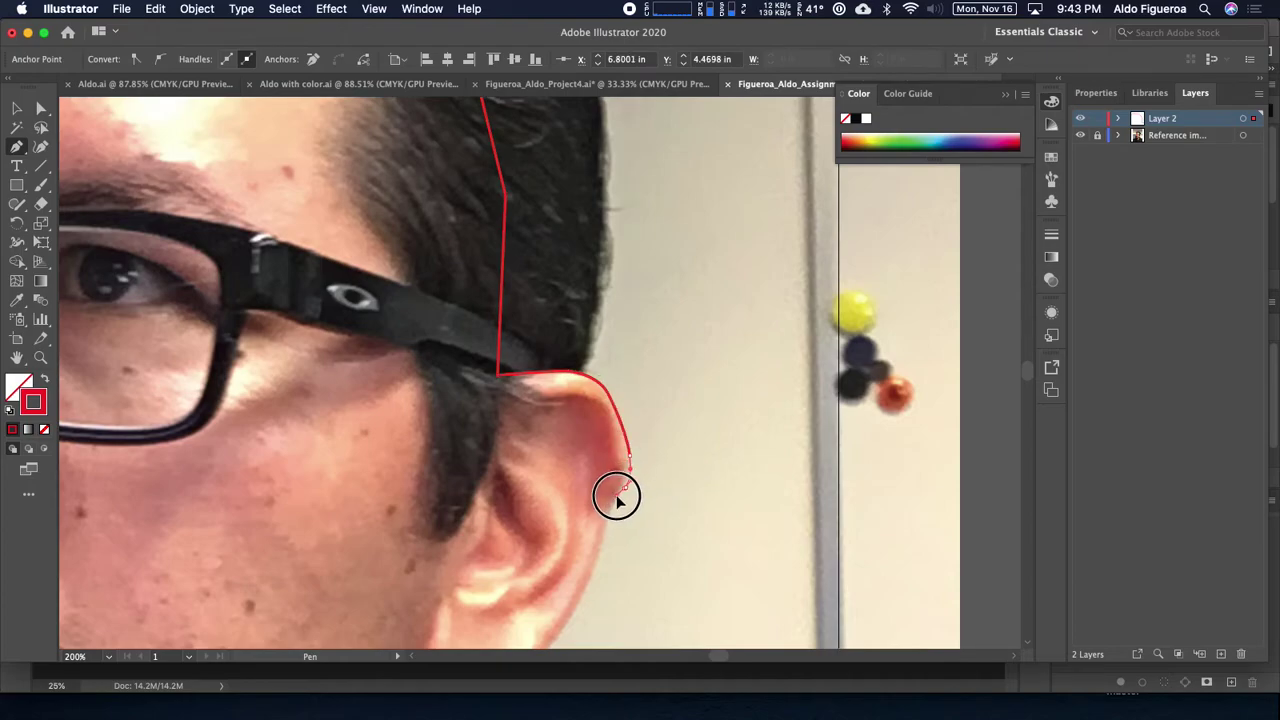
left_click(615, 500)
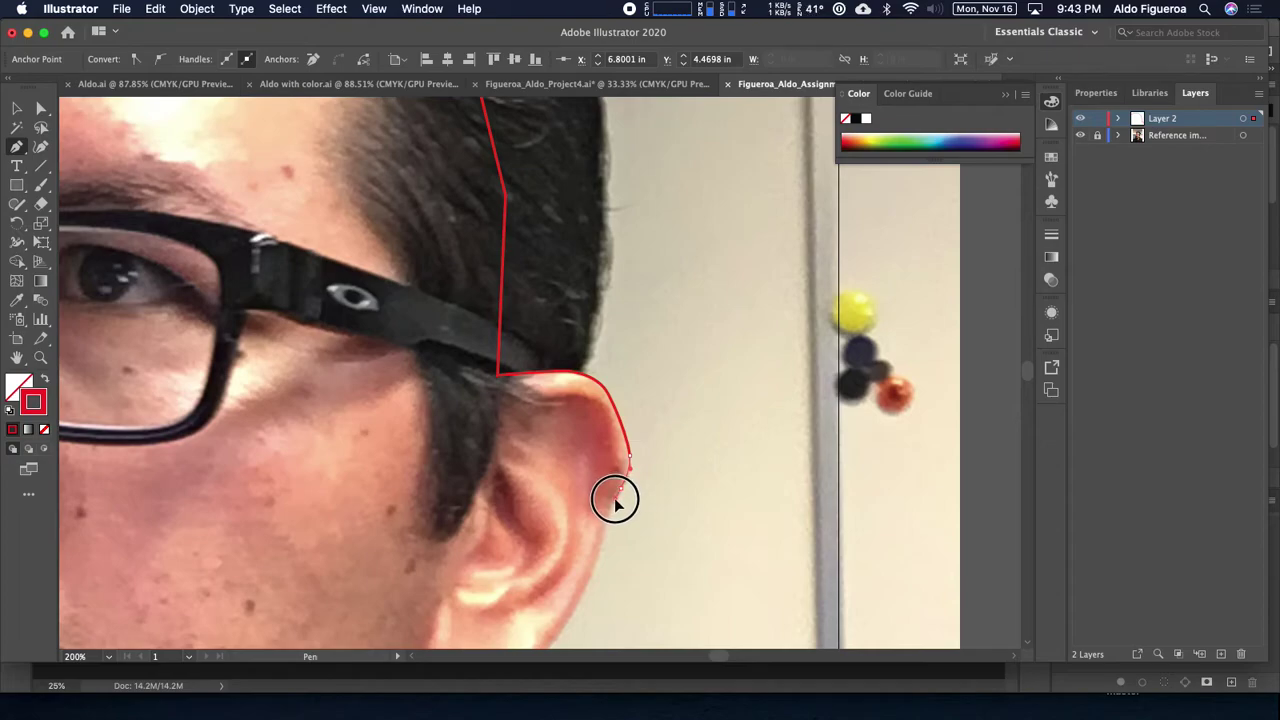
Step: Add curved points around the earlobe and a corner point down the neck below the jaw
scroll(617, 497, "down", 5)
scroll(640, 348, "left", 2)
left_click_drag(663, 332, 654, 369)
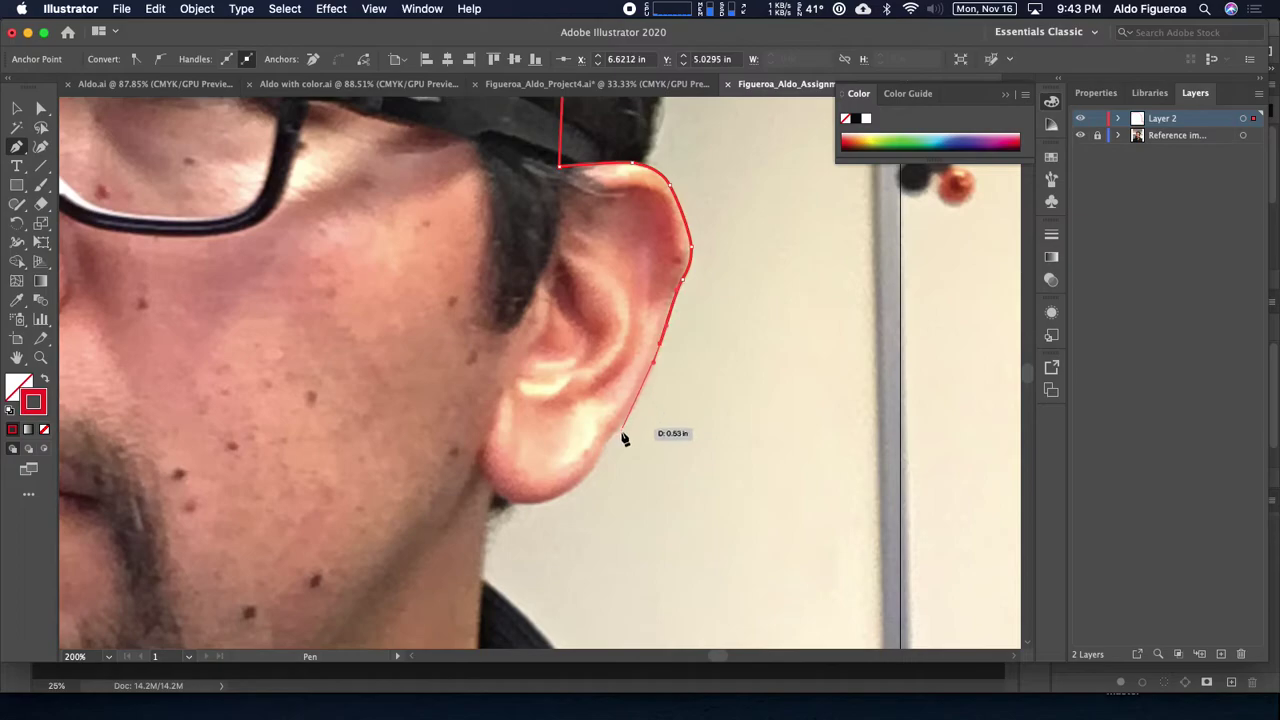
left_click_drag(608, 443, 484, 464)
scroll(503, 500, "down", 5)
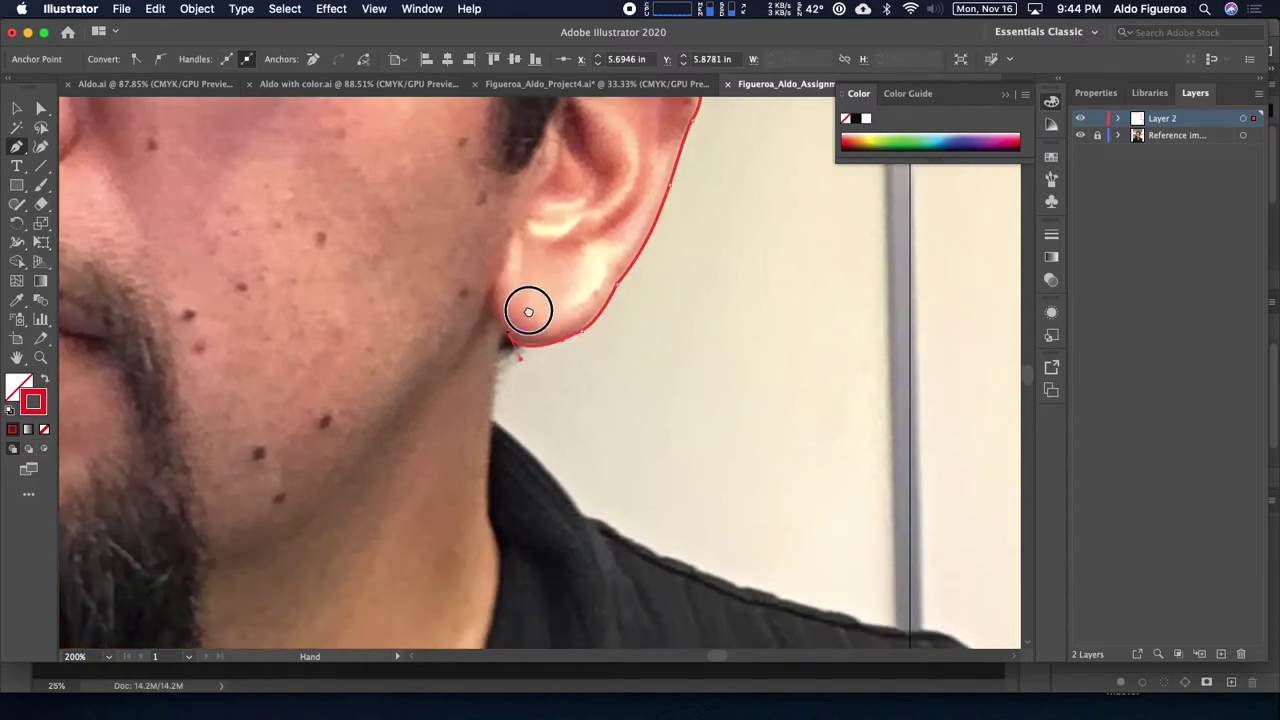
left_click_drag(495, 406, 490, 440)
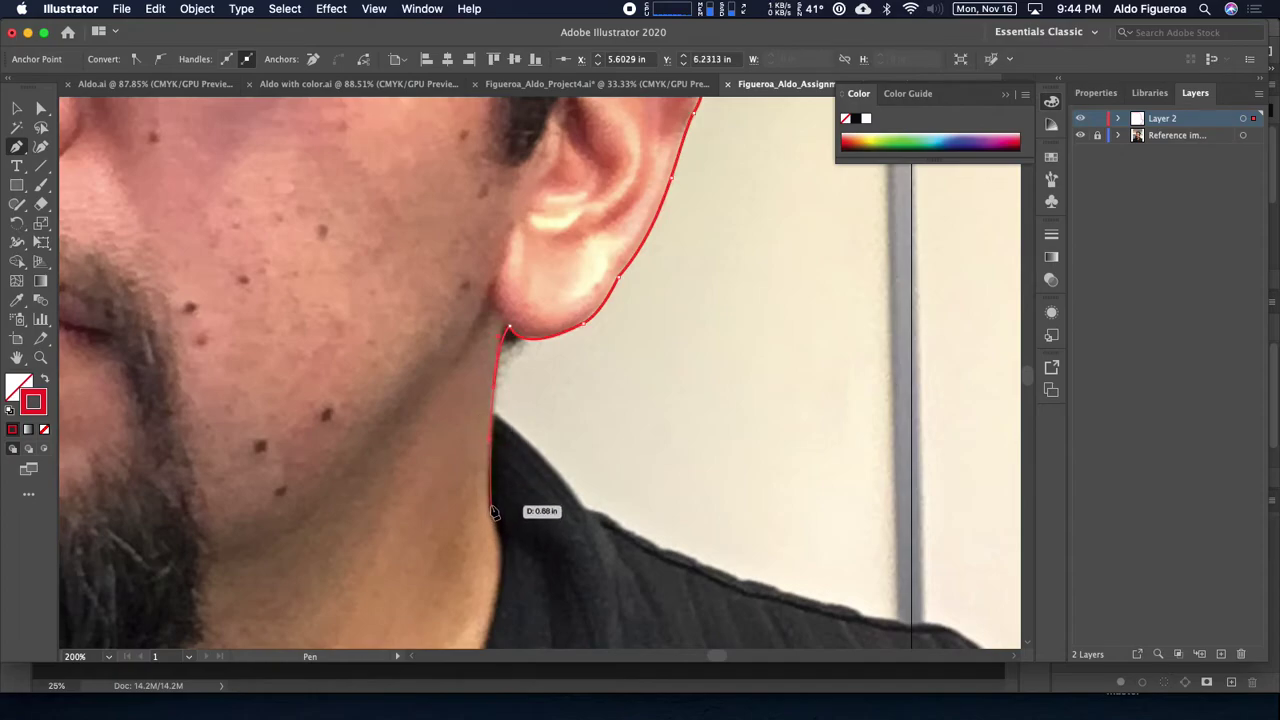
left_click(490, 511)
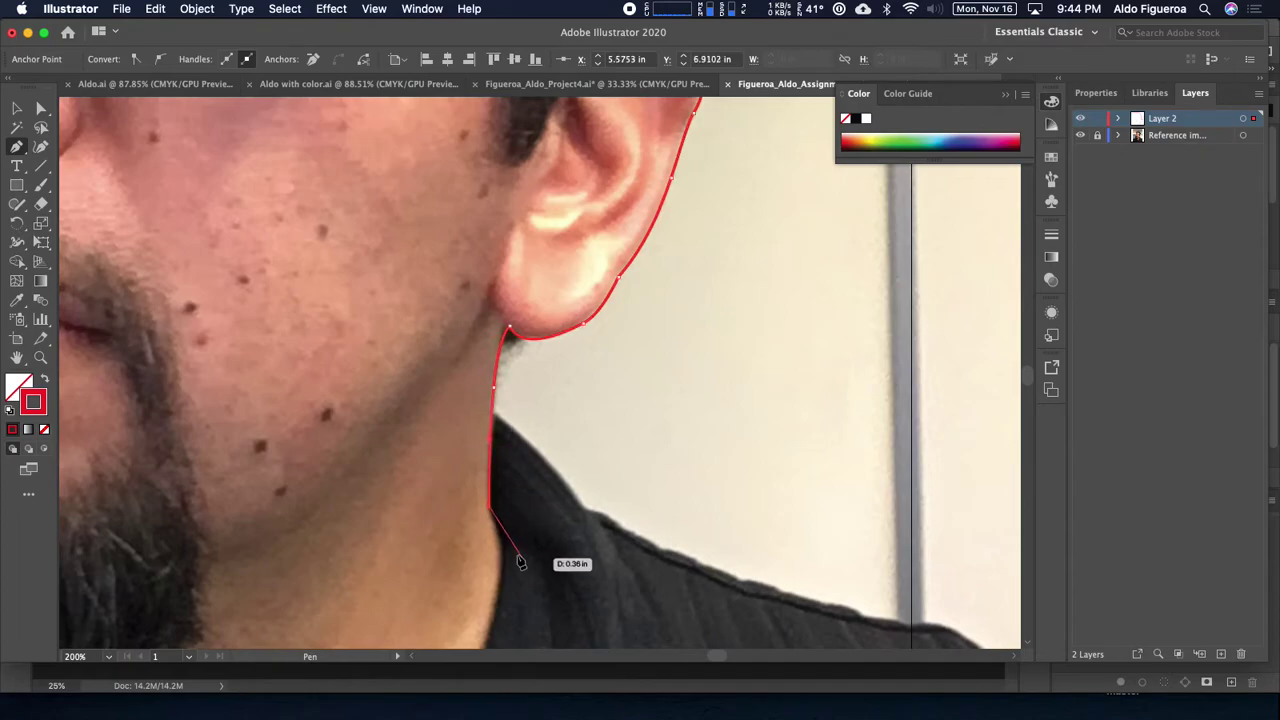
Step: Undo the stray neck points, then trace the red outline down the neck and along the shirt collar
key("space")
left_click_drag(607, 573, 543, 388)
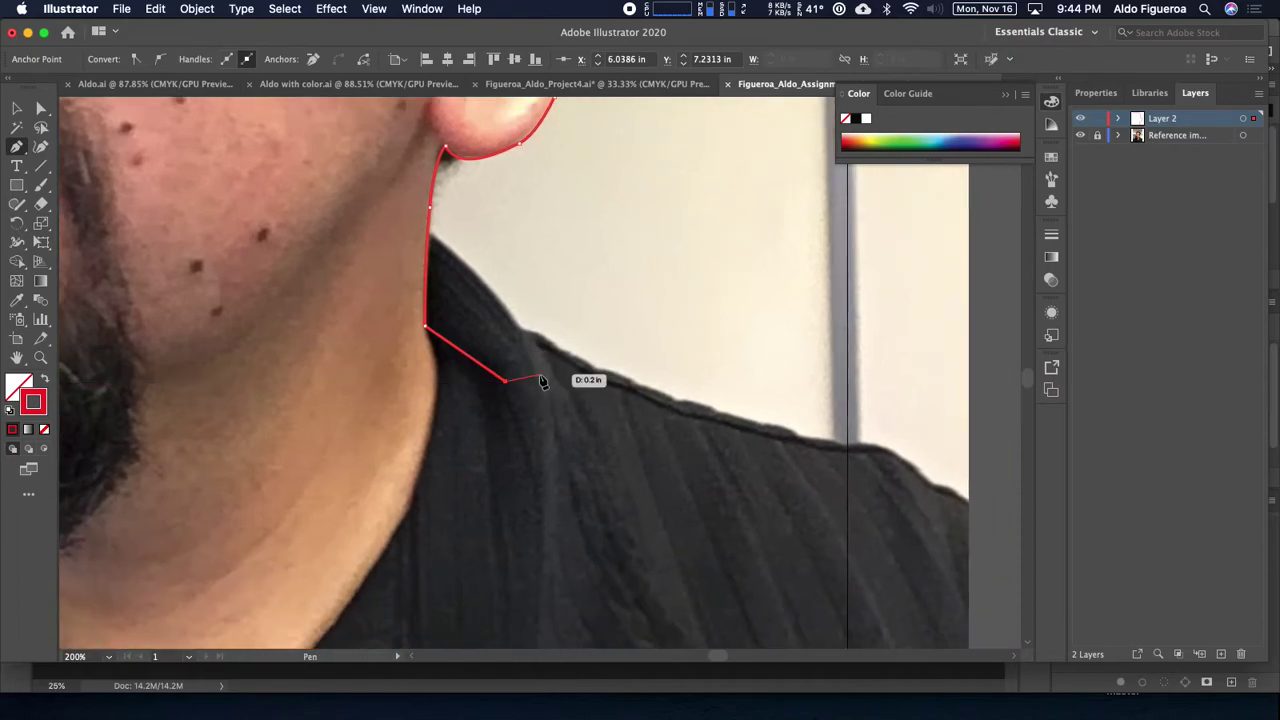
key("super+minus")
key("super+z")
key("super+z")
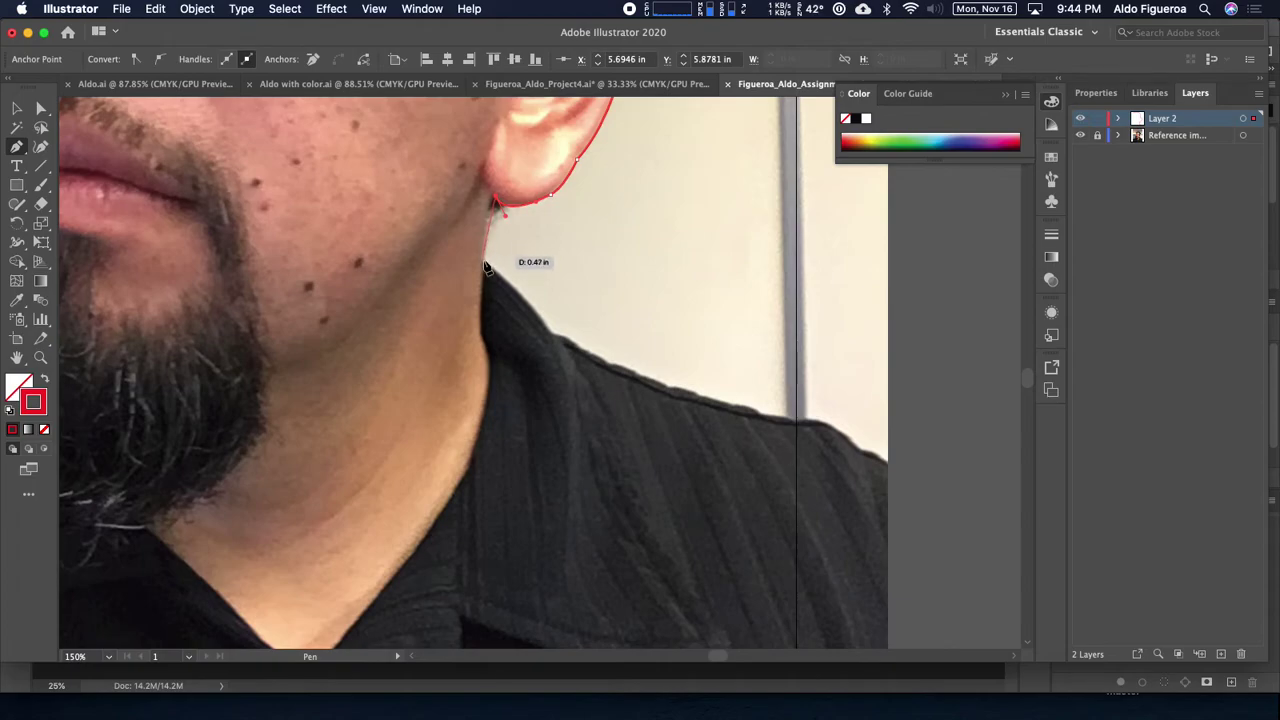
left_click_drag(484, 261, 486, 325)
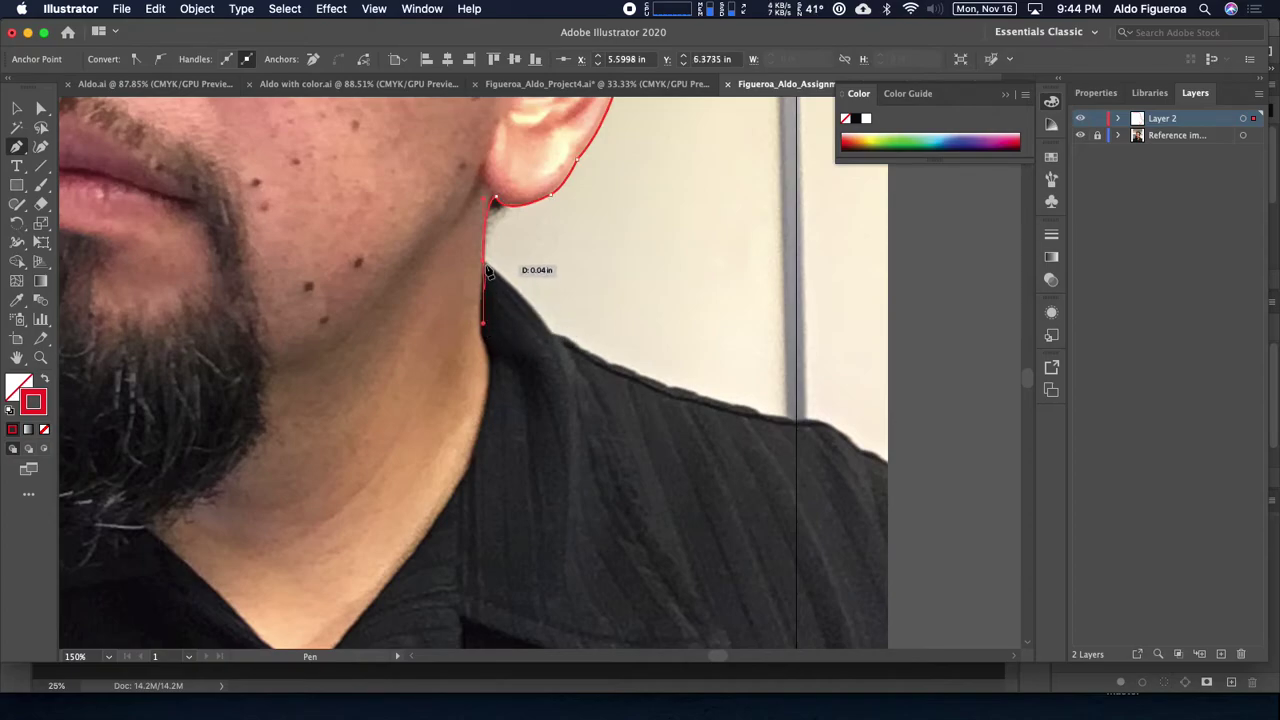
left_click(511, 320)
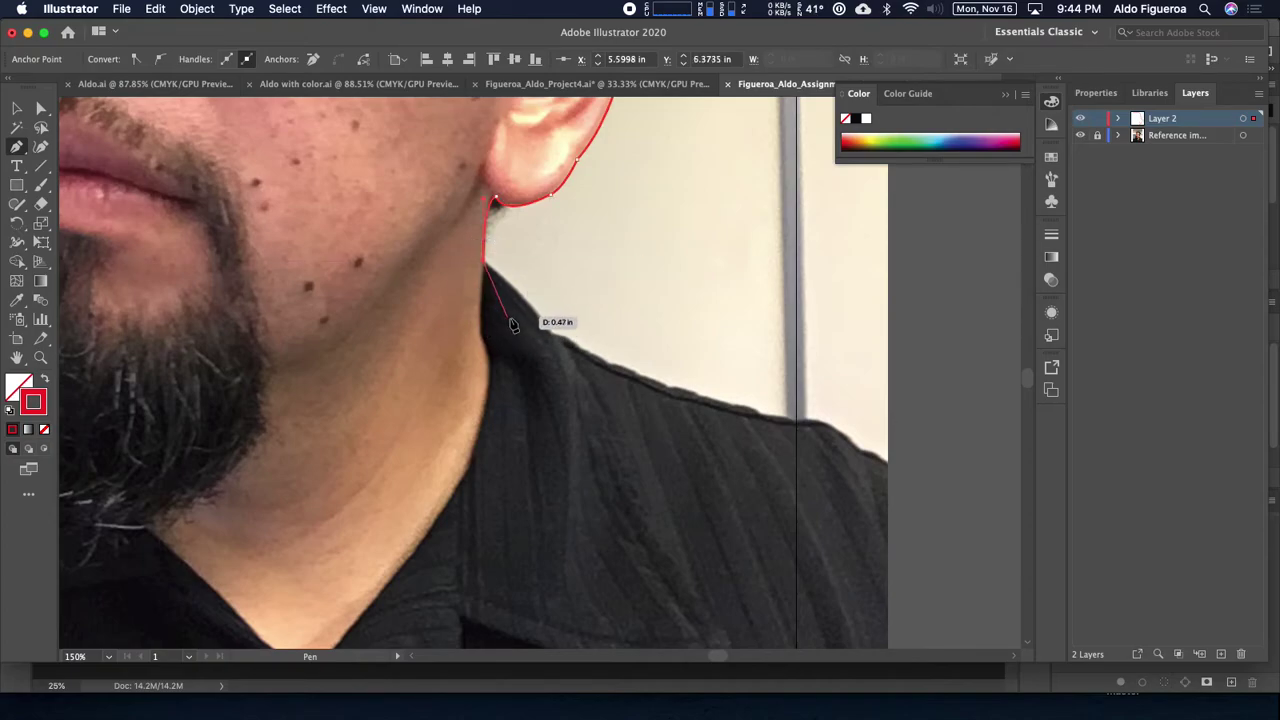
left_click(550, 429)
scroll(594, 334, "down", 5)
left_click(588, 352)
left_click(508, 500)
left_click(331, 537)
left_click(177, 517)
scroll(563, 569, "left", 10)
scroll(563, 569, "up", 2)
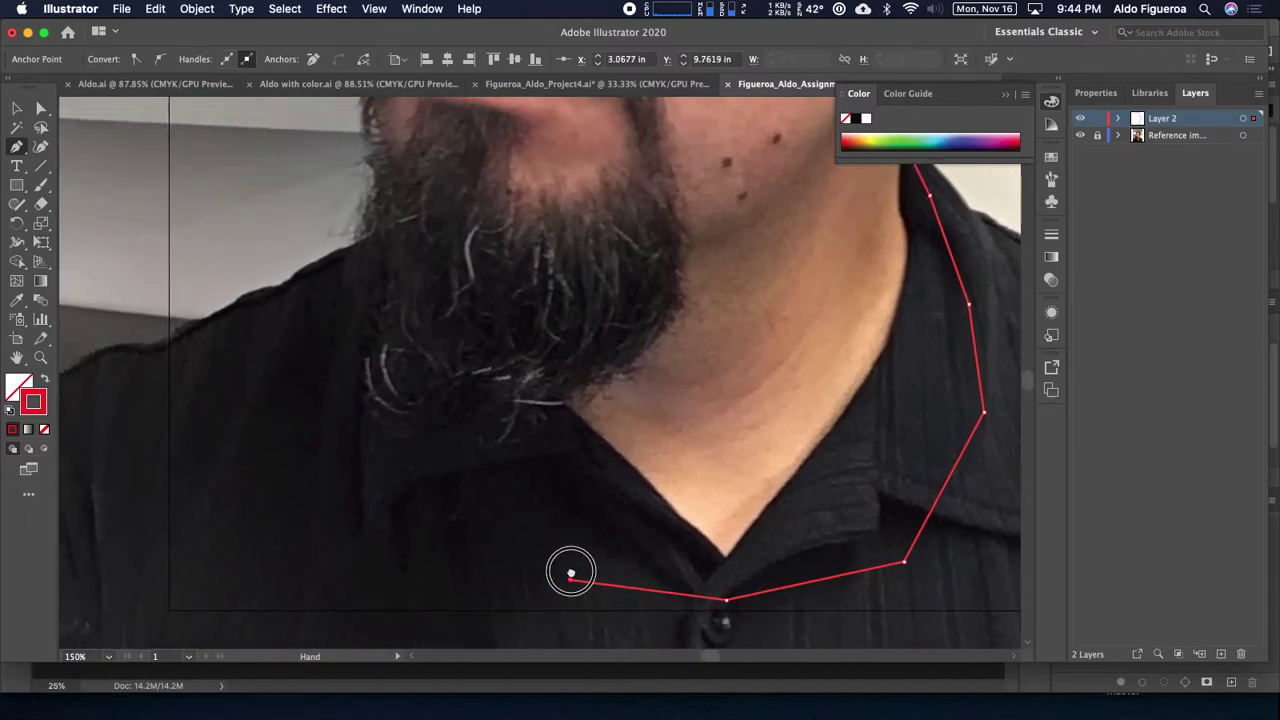
Step: Trace the outline up the beard's left edge to the lip with curved anchors
left_click(492, 478)
left_click(473, 325)
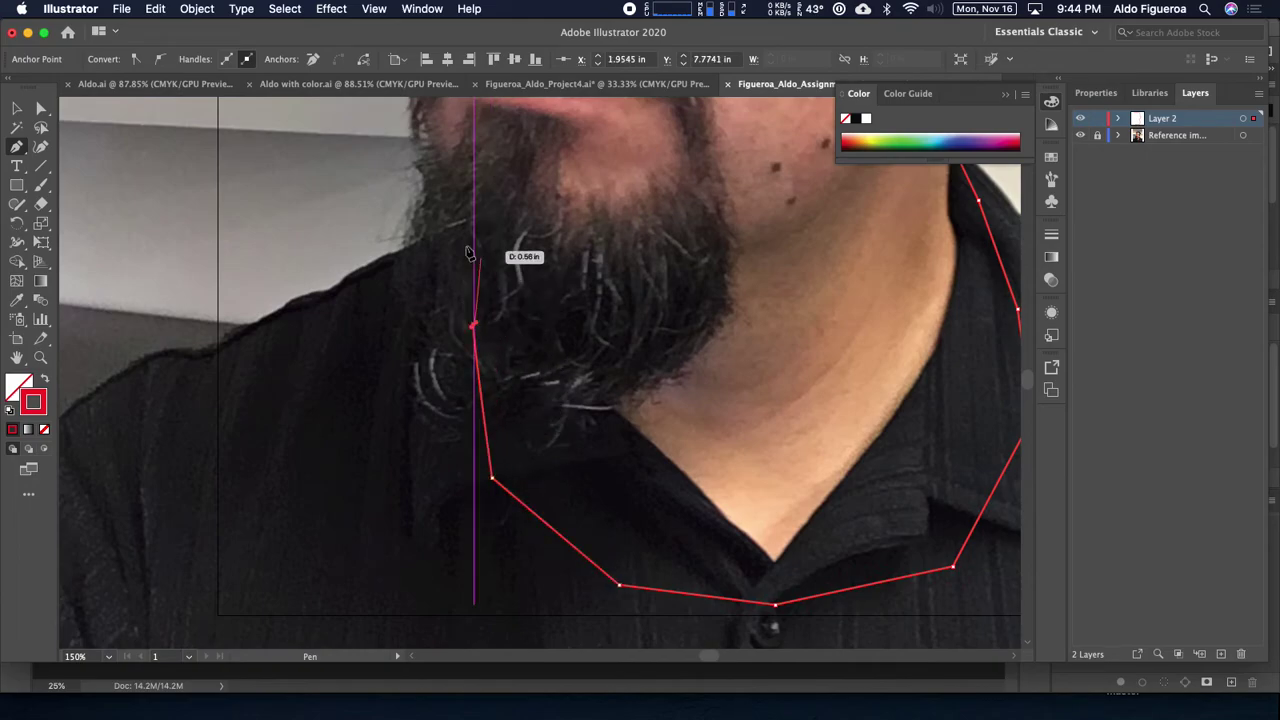
left_click(477, 214)
left_click_drag(486, 206, 563, 378)
left_click_drag(511, 328, 493, 291)
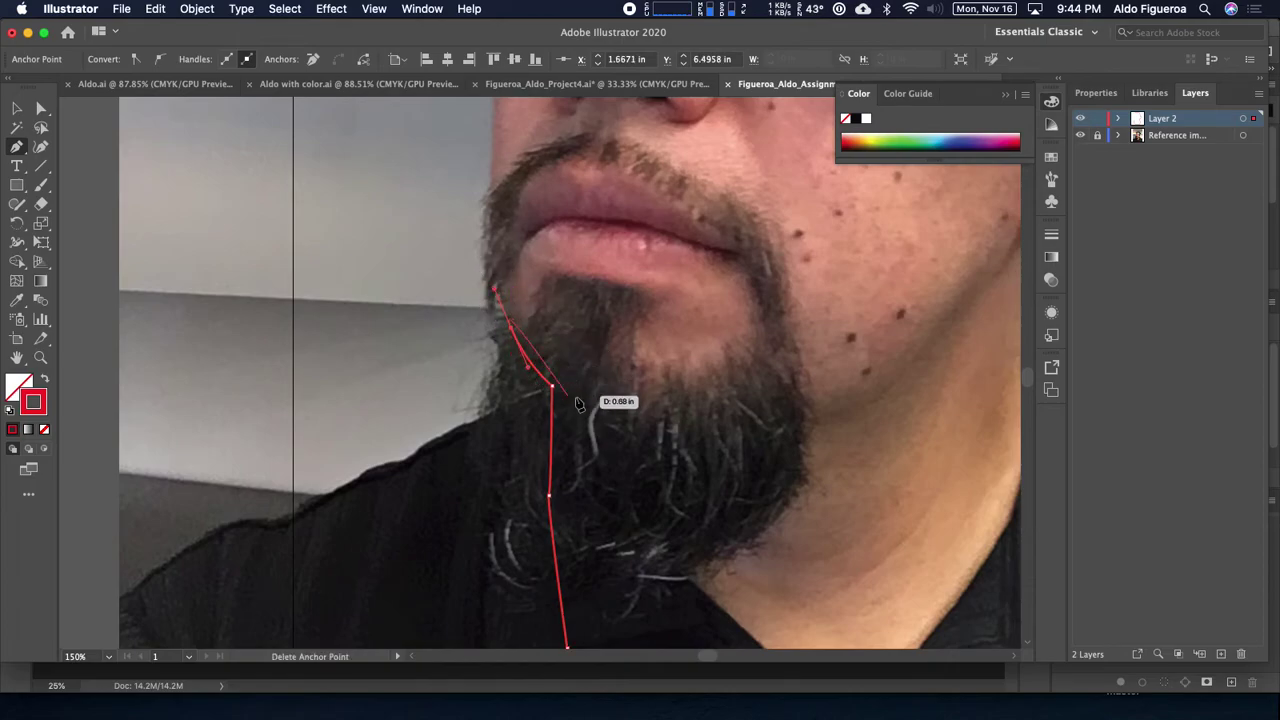
left_click_drag(540, 362, 550, 436)
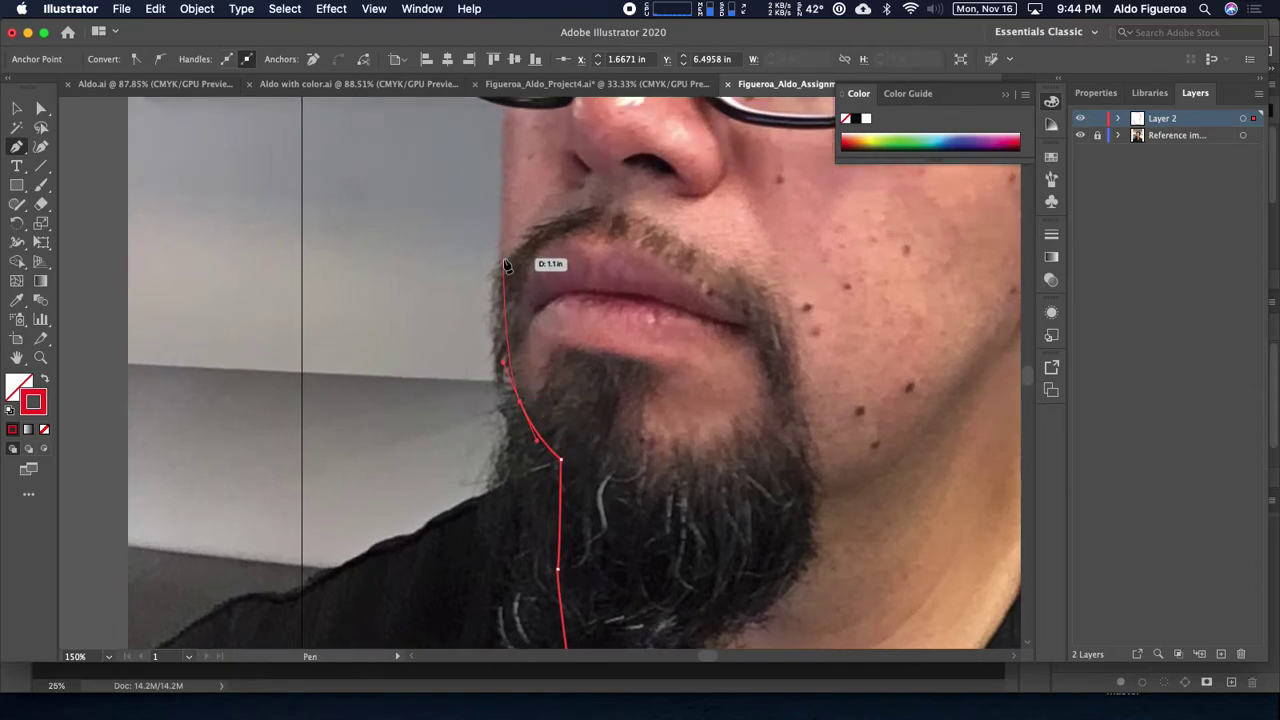
left_click_drag(500, 260, 528, 217)
scroll(508, 322, "up", 2)
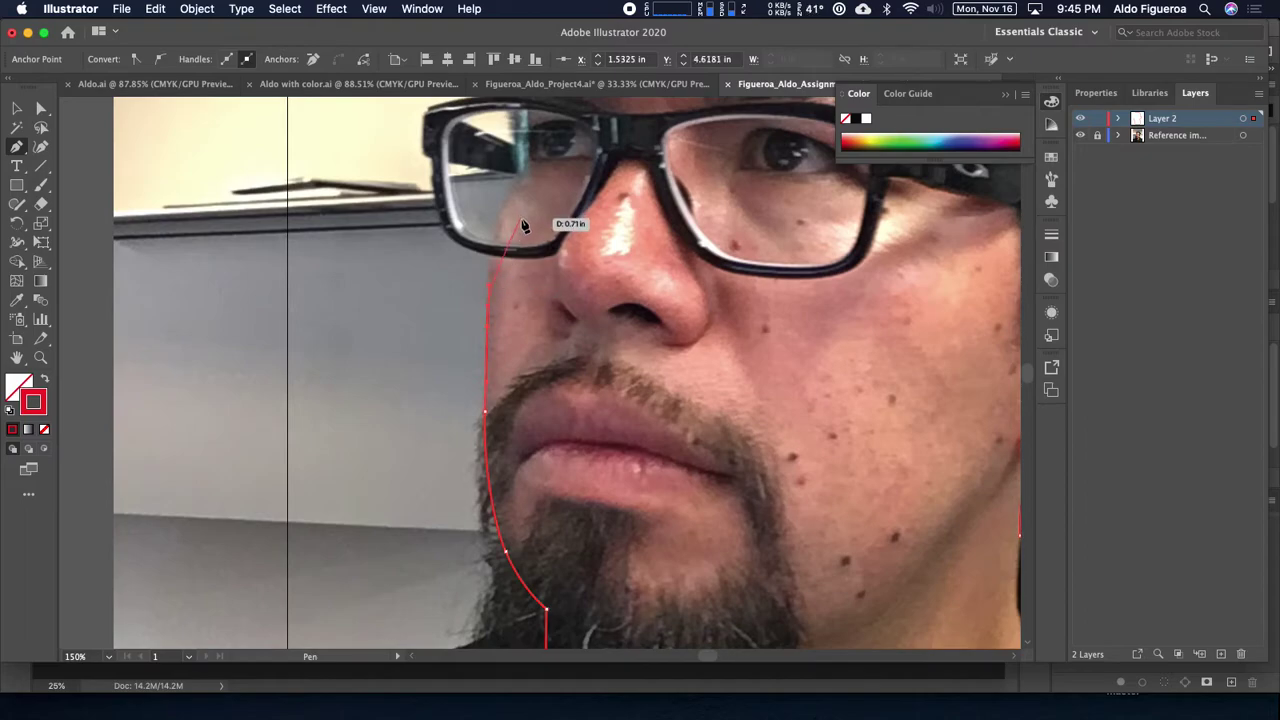
Step: Curve the outline past the glasses' lens rim and brow, closing it at the starting hairline point
key("super+equal")
left_click_drag(597, 274, 559, 244)
mouse_move(538, 199)
left_mouse_down()
mouse_move(551, 198)
mouse_move(534, 181)
left_mouse_up()
left_click_drag(532, 180, 510, 256)
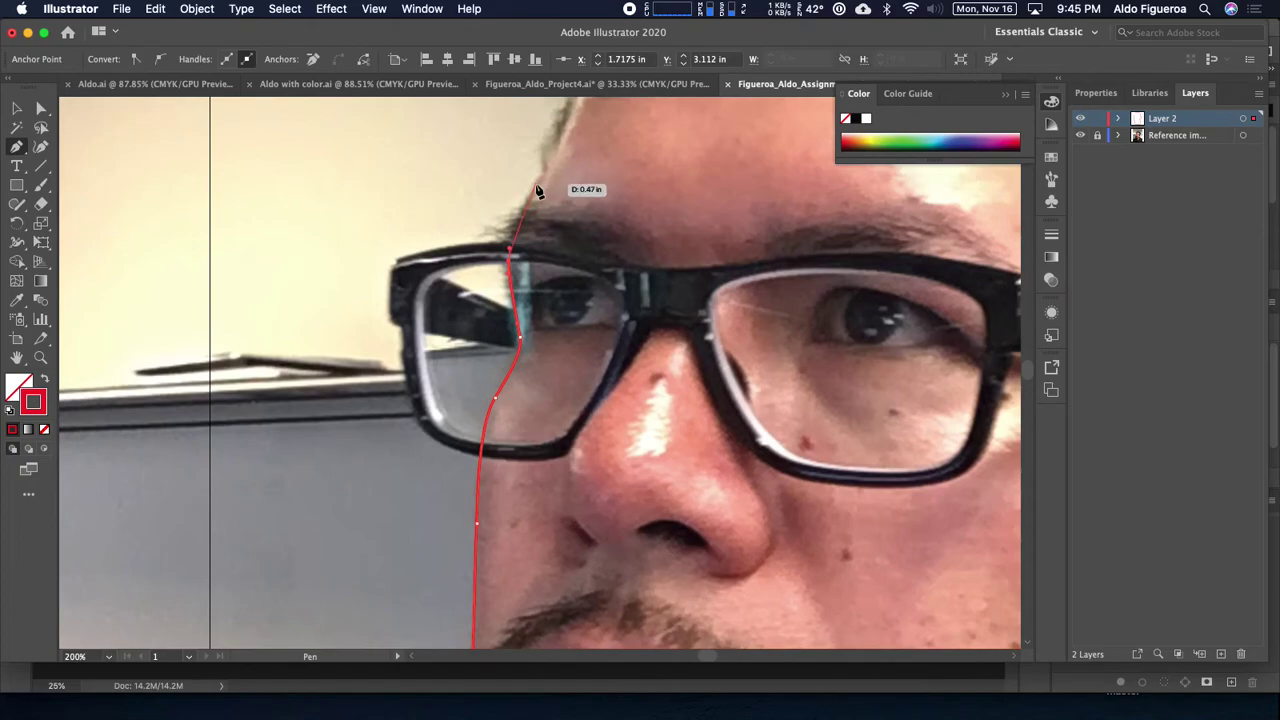
left_click_drag(530, 203, 537, 182)
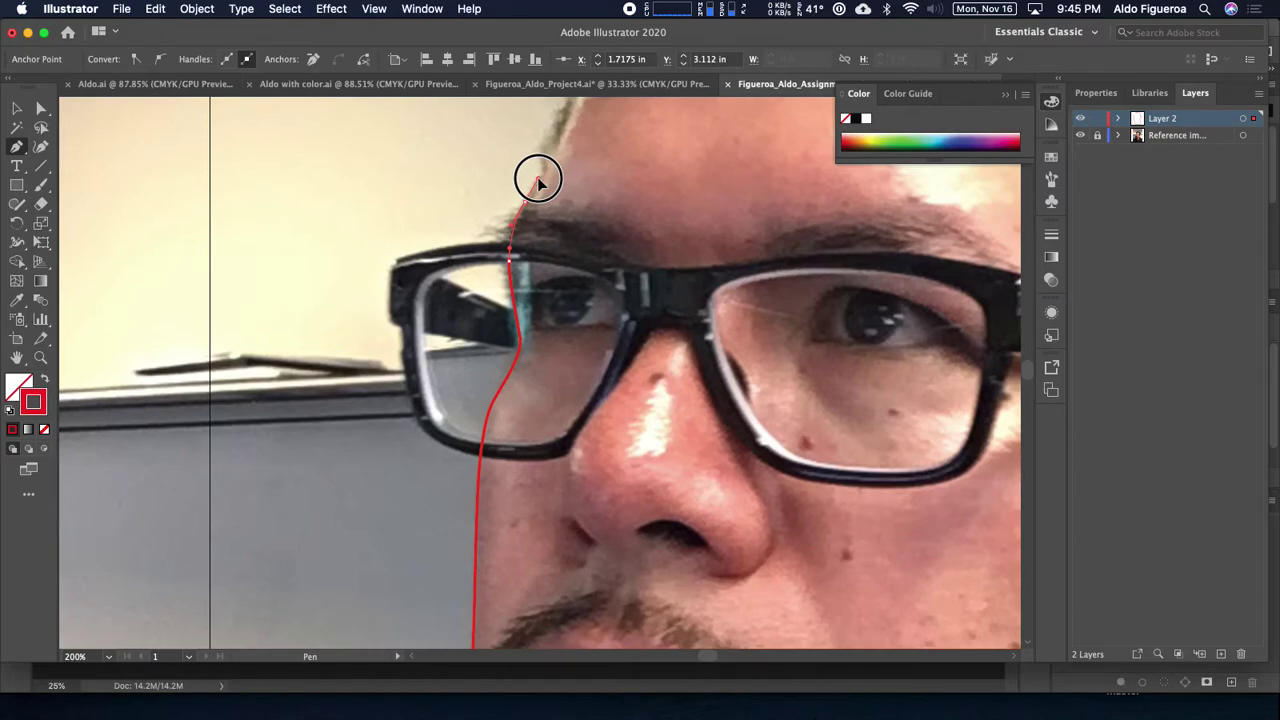
left_click_drag(538, 182, 546, 172)
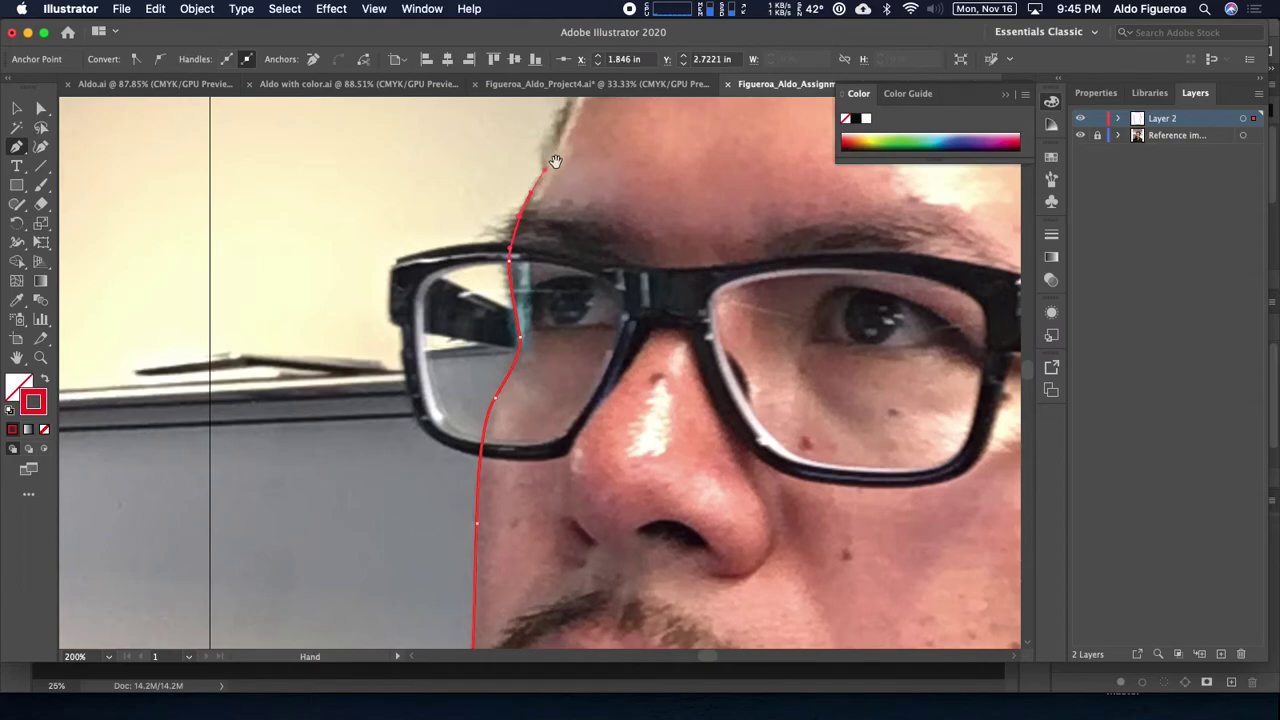
scroll(546, 170, "up", 5)
scroll(546, 170, "right", 2)
left_click(475, 308)
left_click_drag(475, 308, 483, 278)
left_click_drag(540, 200, 540, 210)
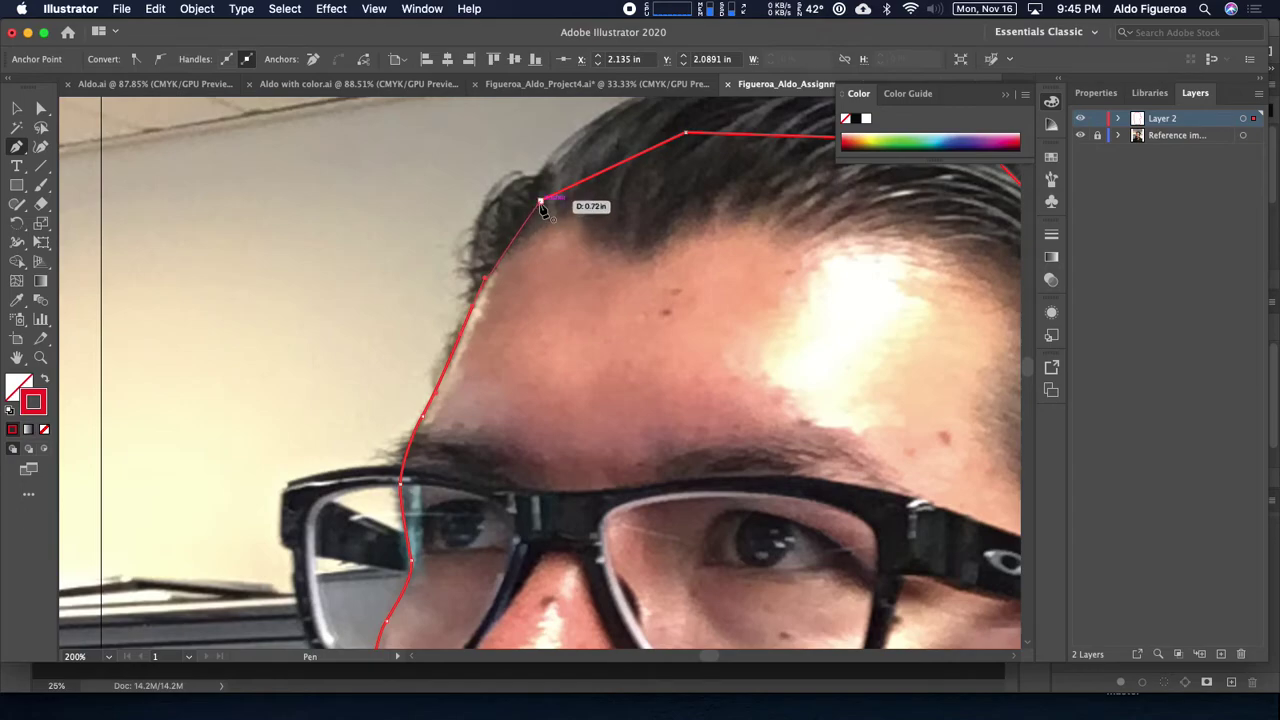
scroll(676, 232, "down", 5)
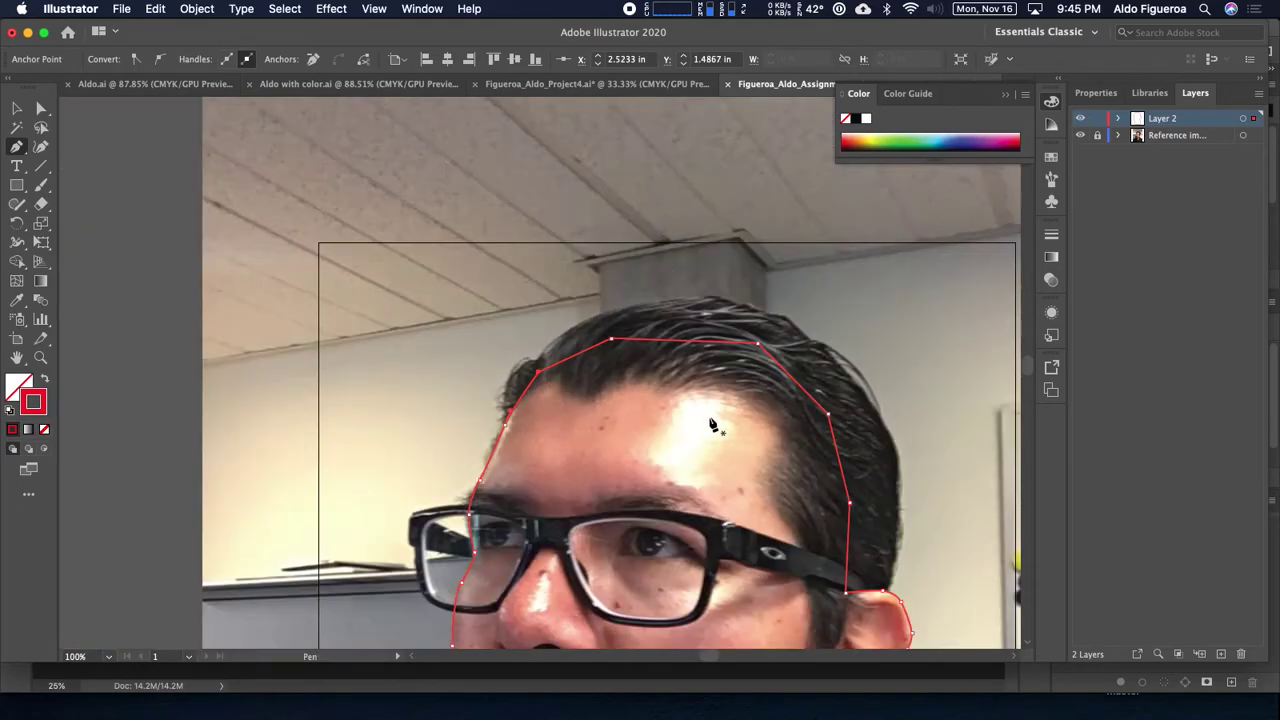
Step: Rename Layer 2 to 'Face base' and zoom back in on the upper head outline
scroll(714, 423, "up", 2)
scroll(607, 160, "down", 3)
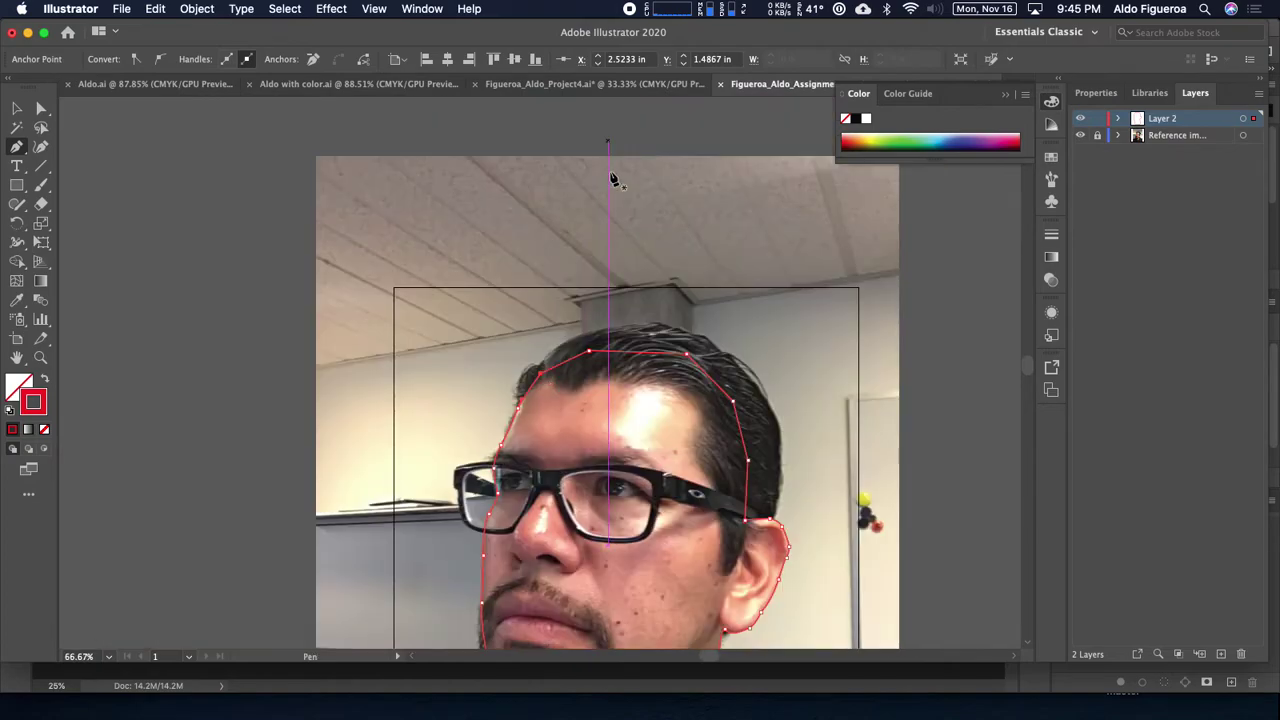
scroll(563, 223, "down", 2)
scroll(562, 169, "up", 1)
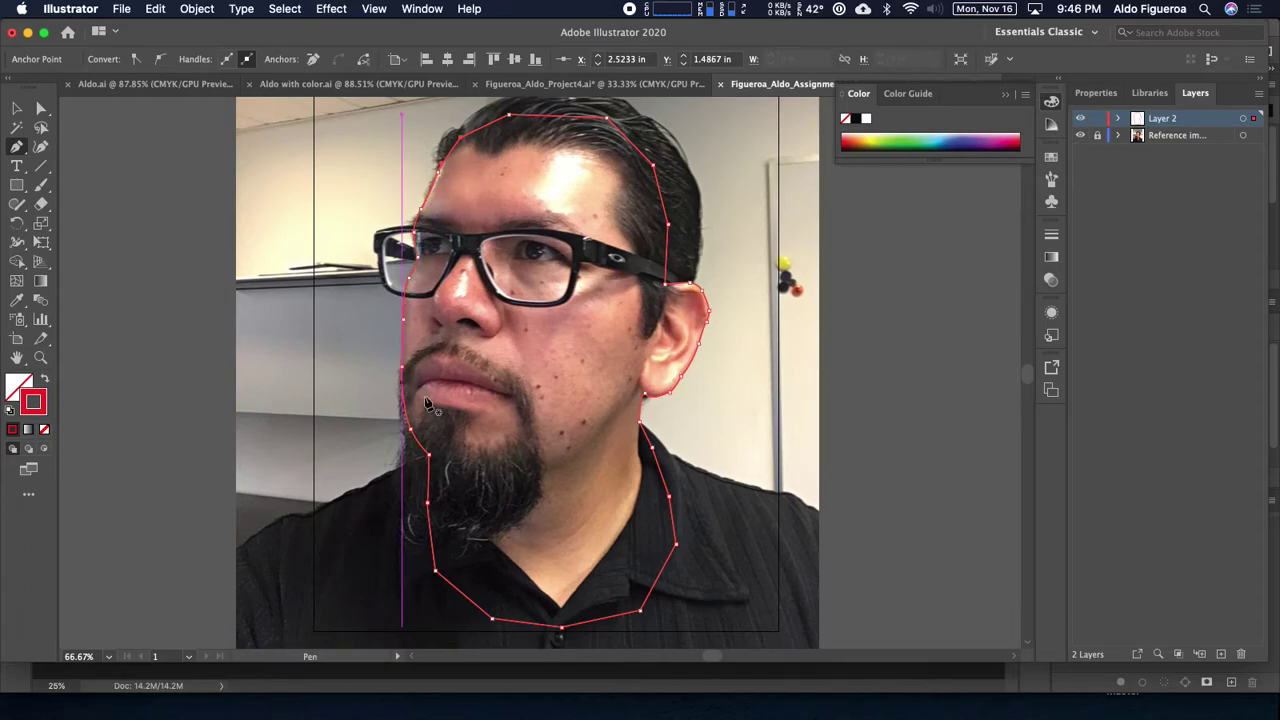
left_click_drag(632, 236, 651, 385)
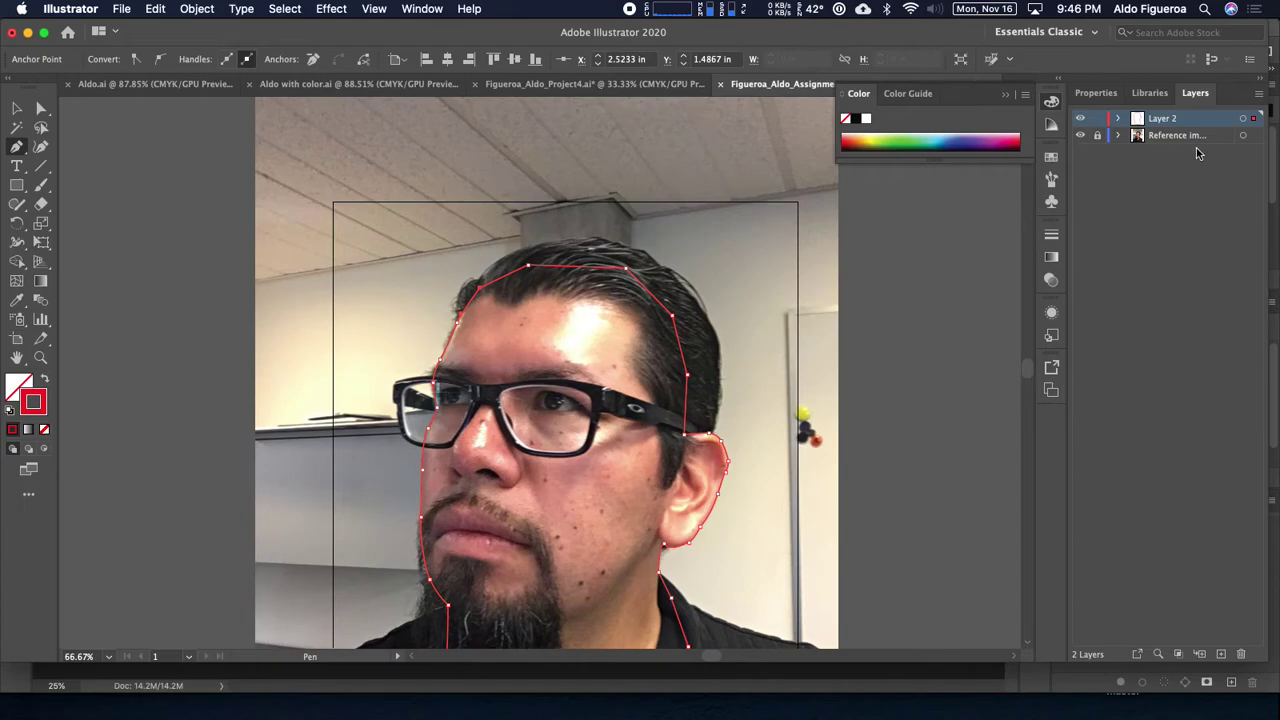
double_click(1162, 119)
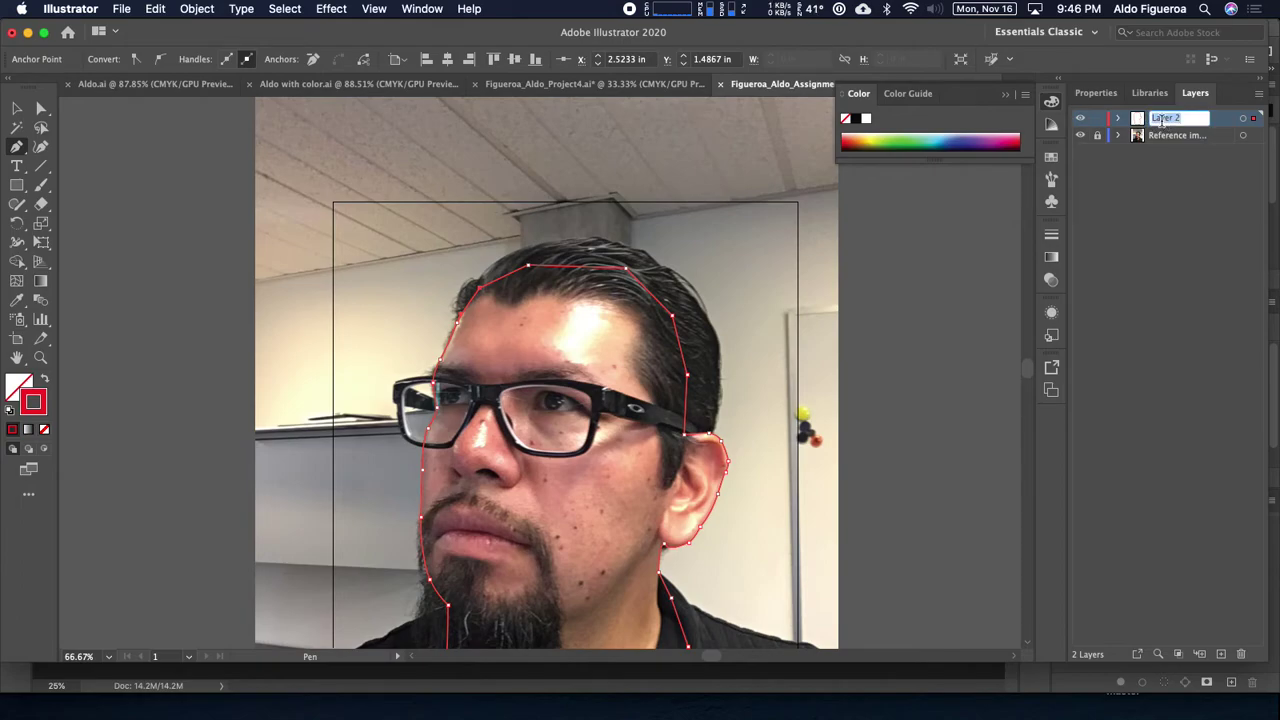
type("Face base")
key("Return")
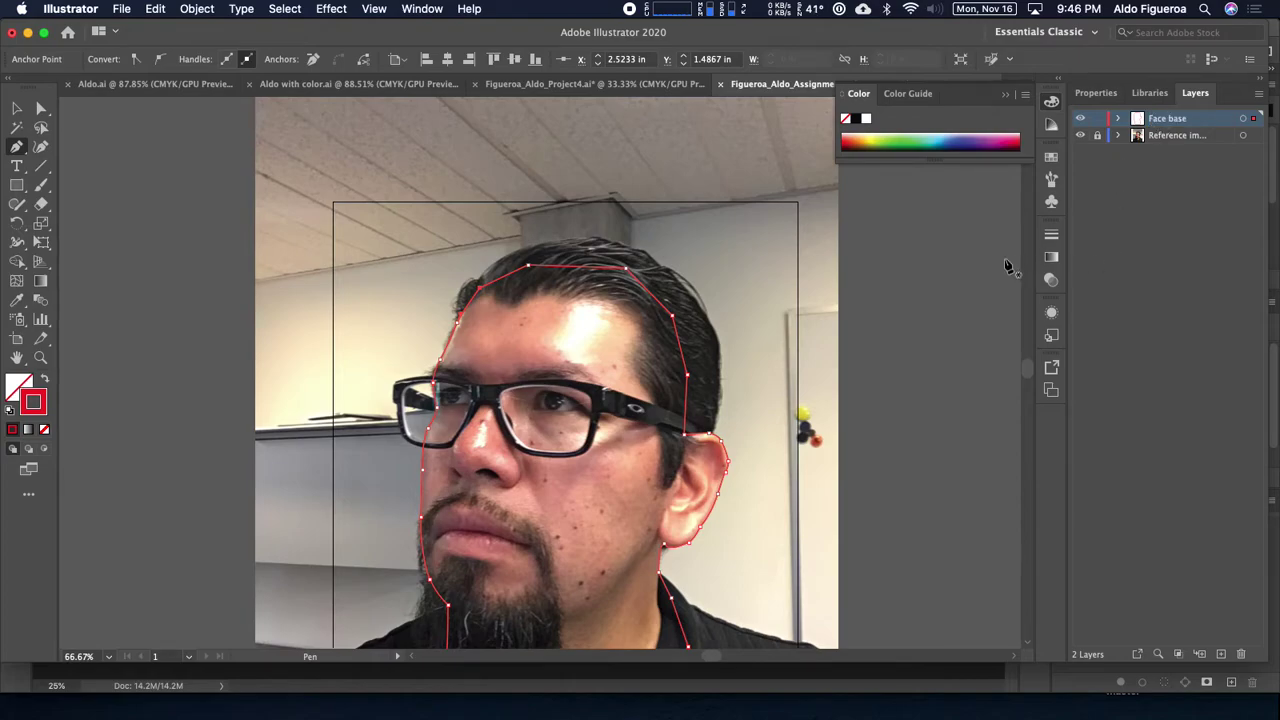
key("super+equal")
key("super+equal")
left_click_drag(750, 330, 602, 114)
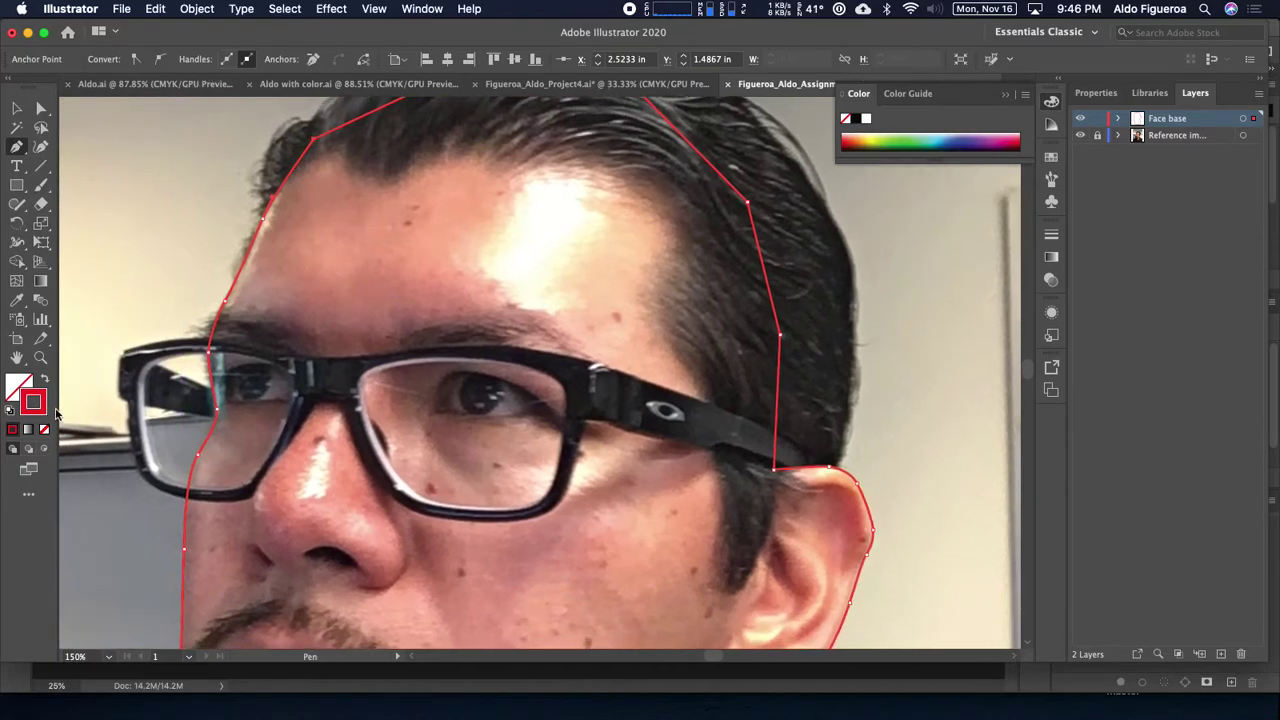
Step: Select the face outline path and give its stroke a light grey swatch
left_click(17, 108)
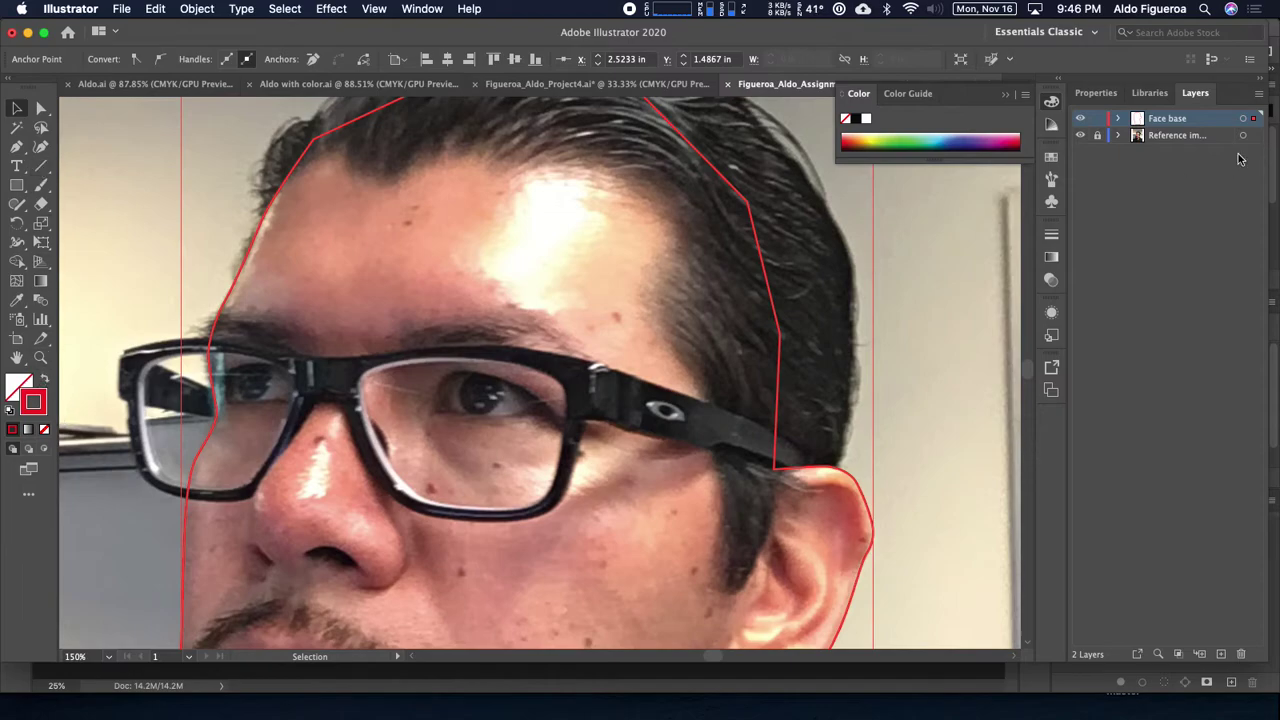
left_click(1243, 119)
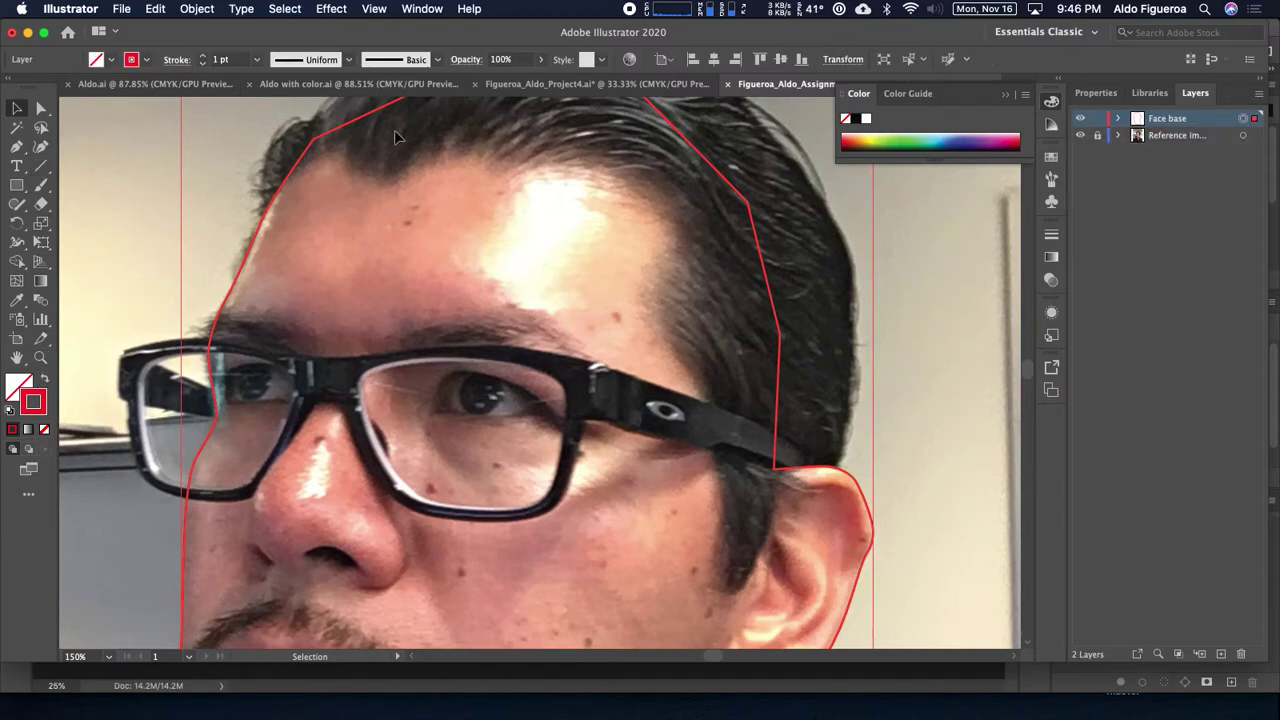
left_click(147, 61)
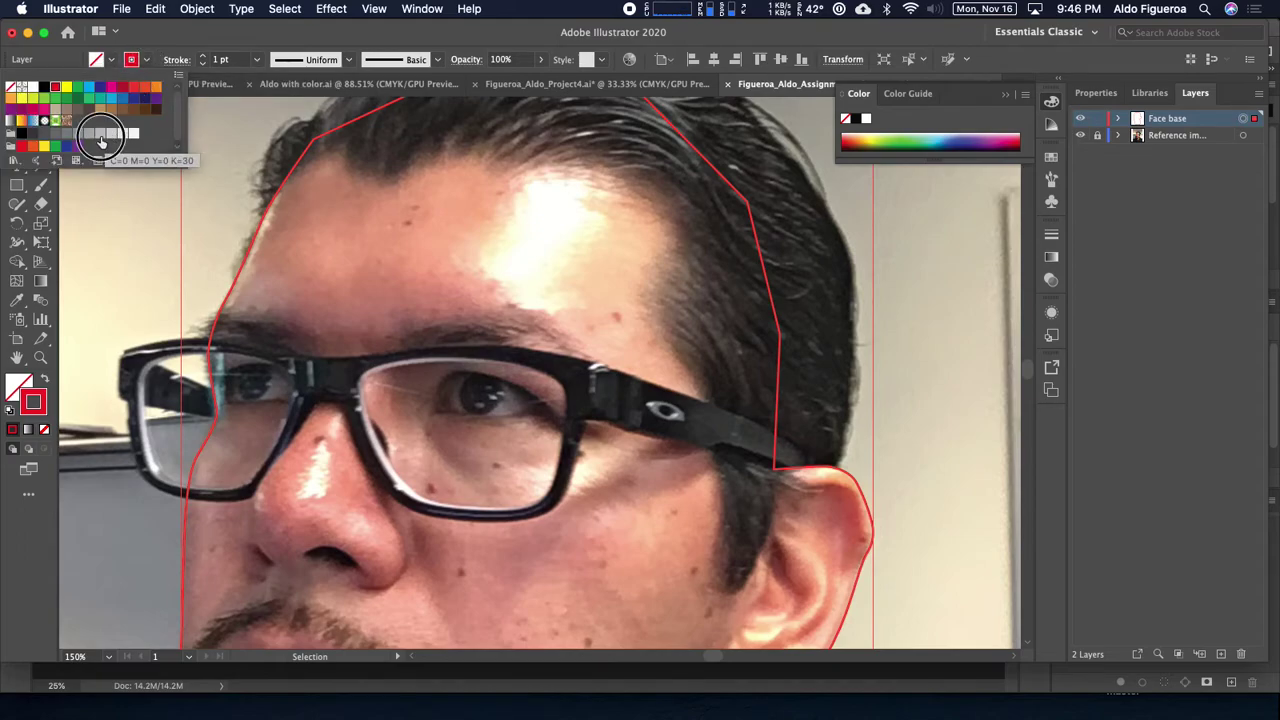
left_click(100, 135)
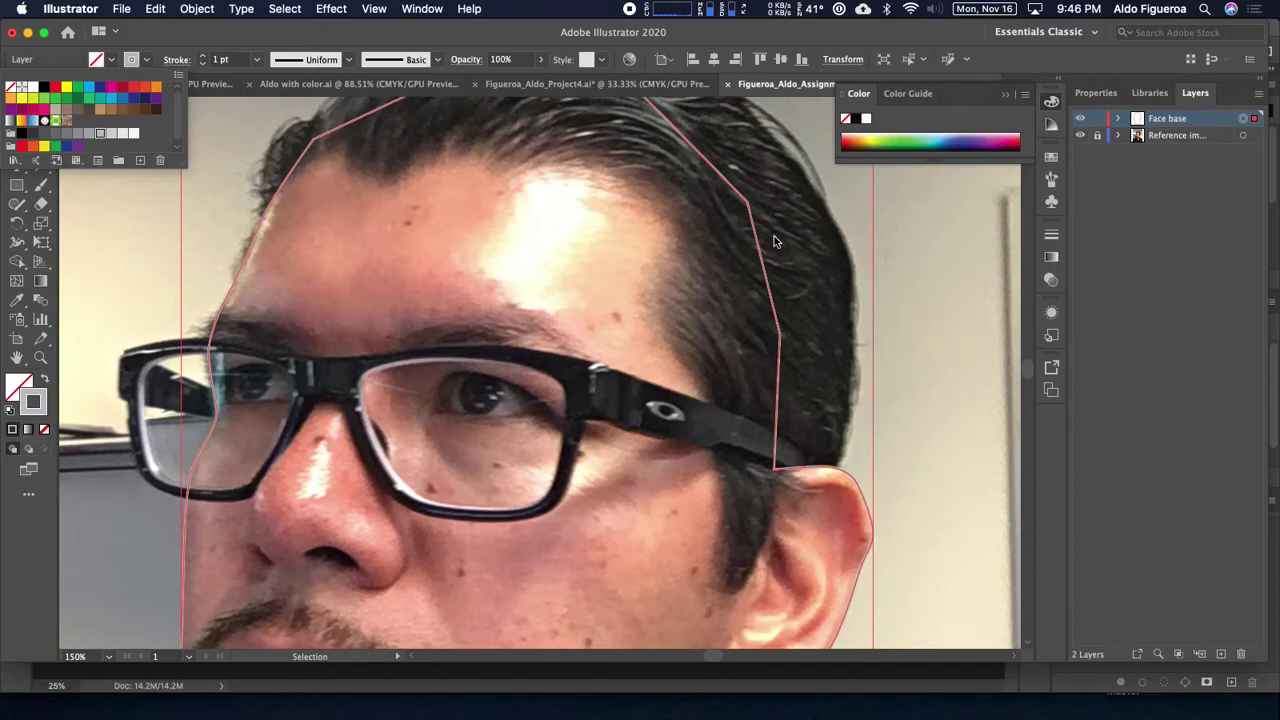
Step: Zoom out, preview the outline grey-filled with Shift+X, then restore it unfilled and deselect
key("Escape")
key("super+minus")
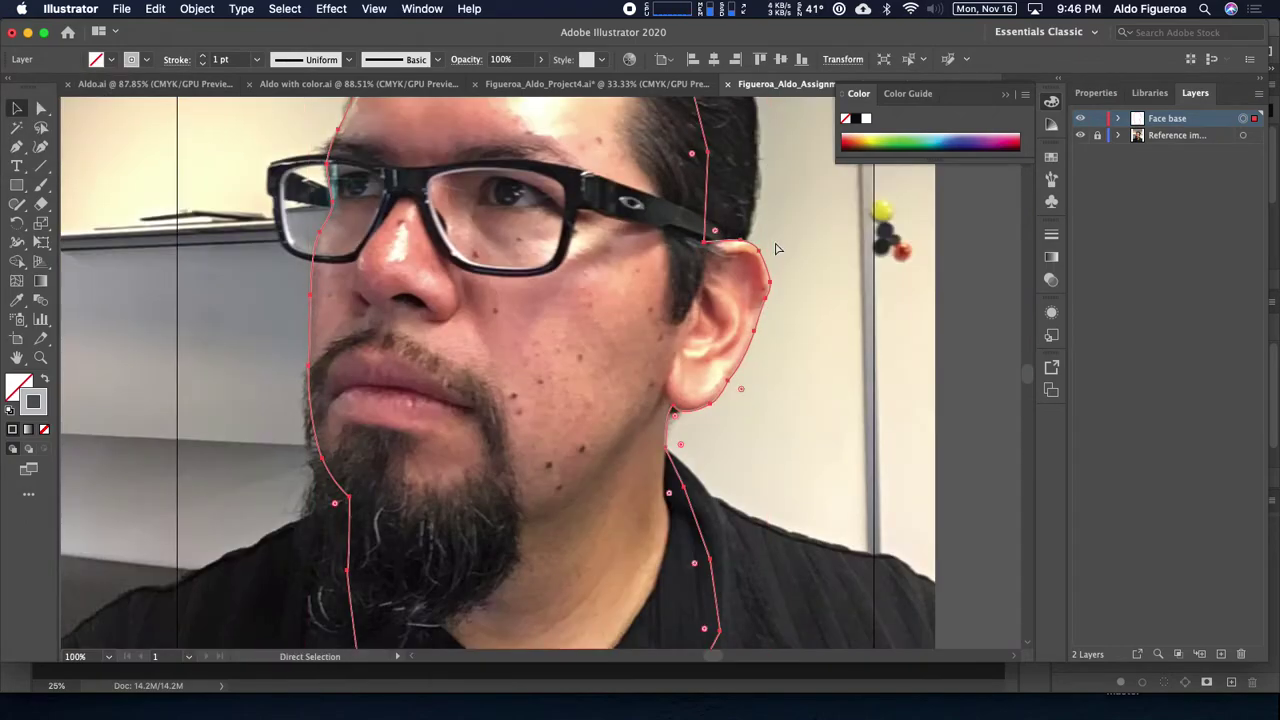
key("super+minus")
key("shift+x")
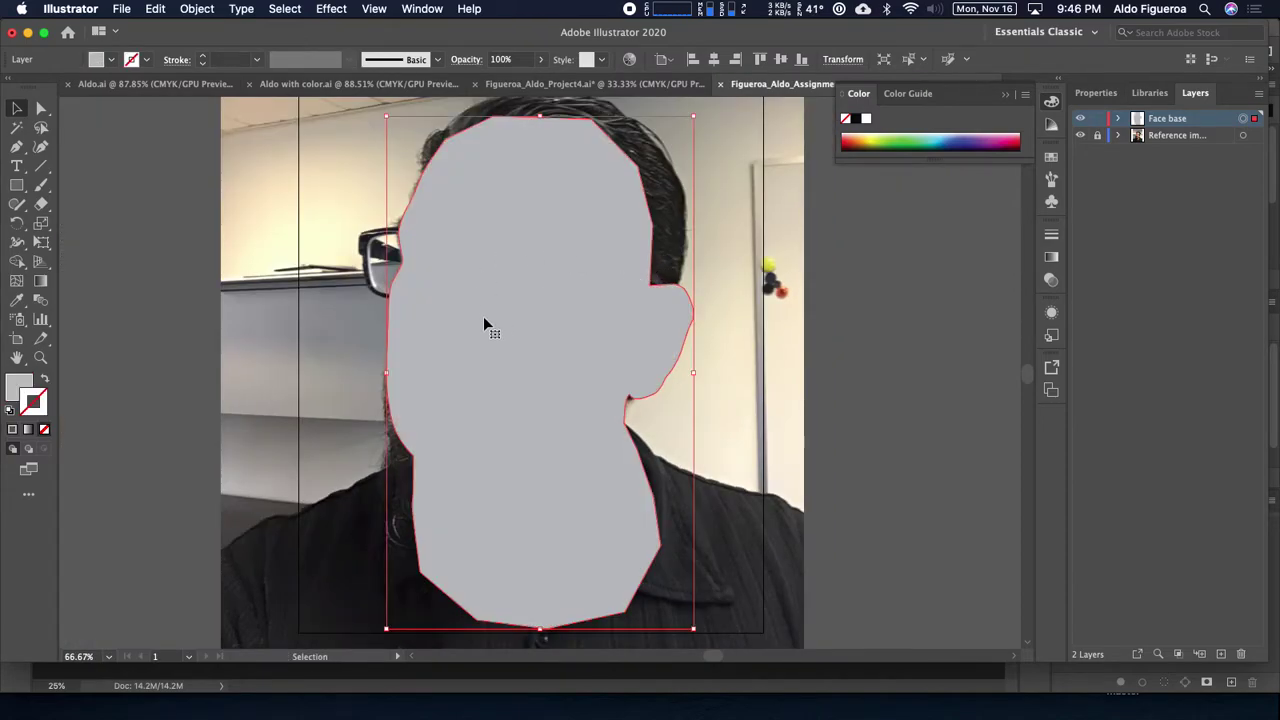
key("shift+x")
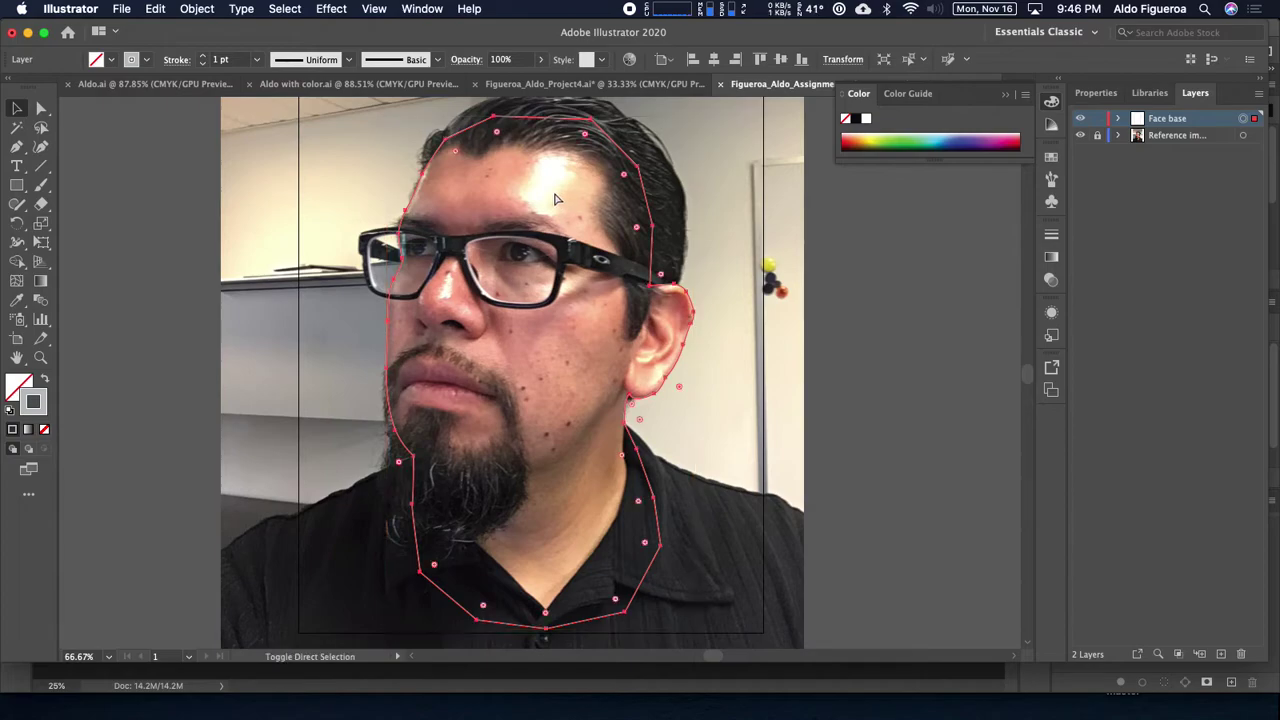
key("super+shift+a")
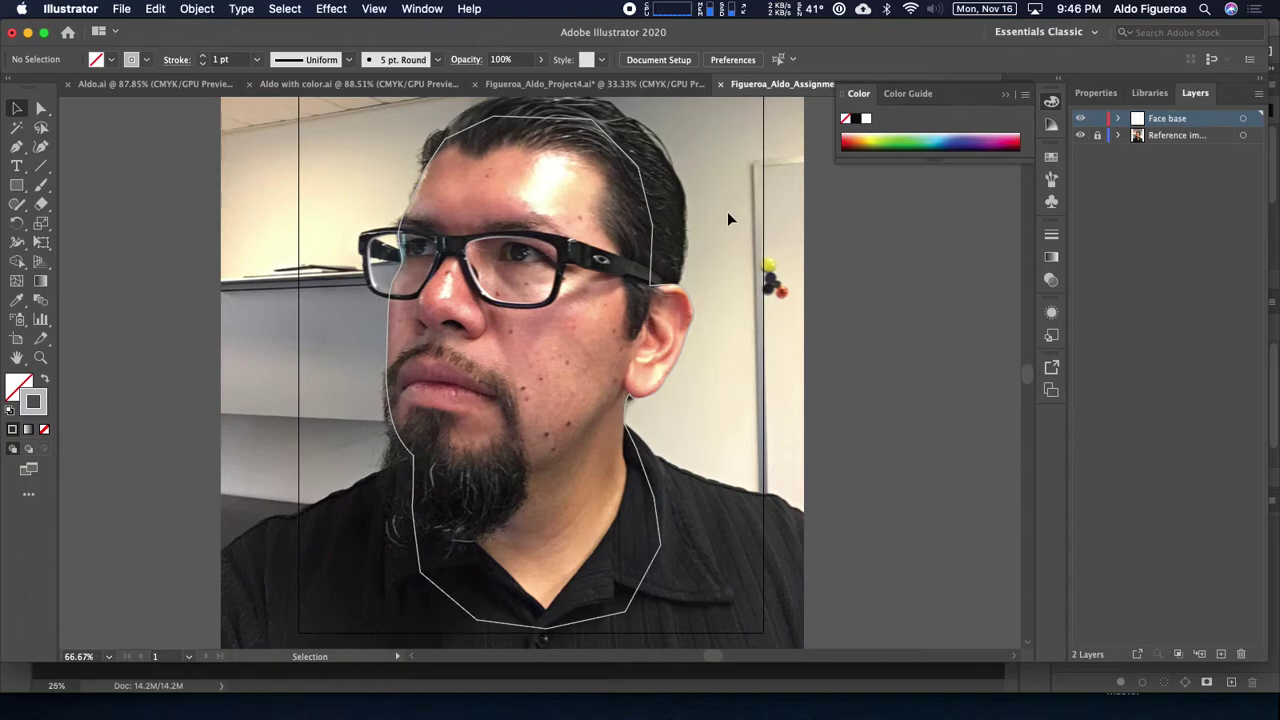
Step: Add a new layer named 'Hair Base' and zoom in on the forehead and hairline
left_click_drag(727, 211, 735, 270)
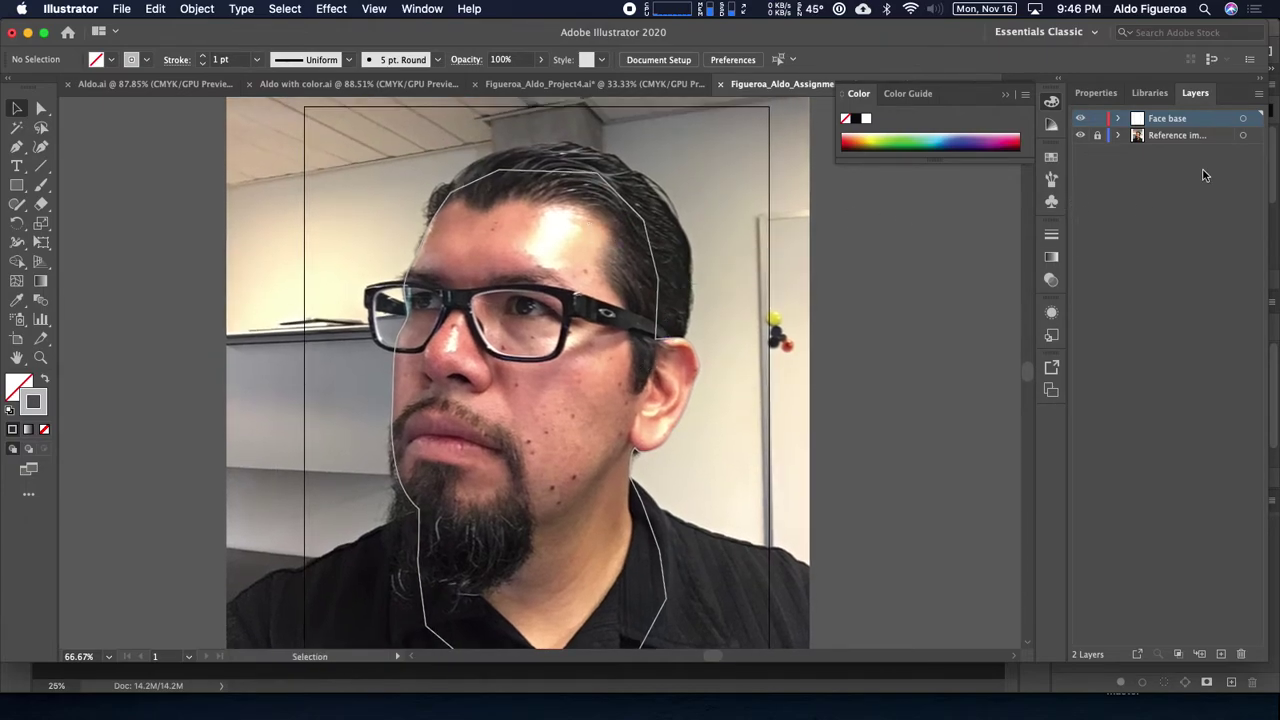
left_click(1221, 654)
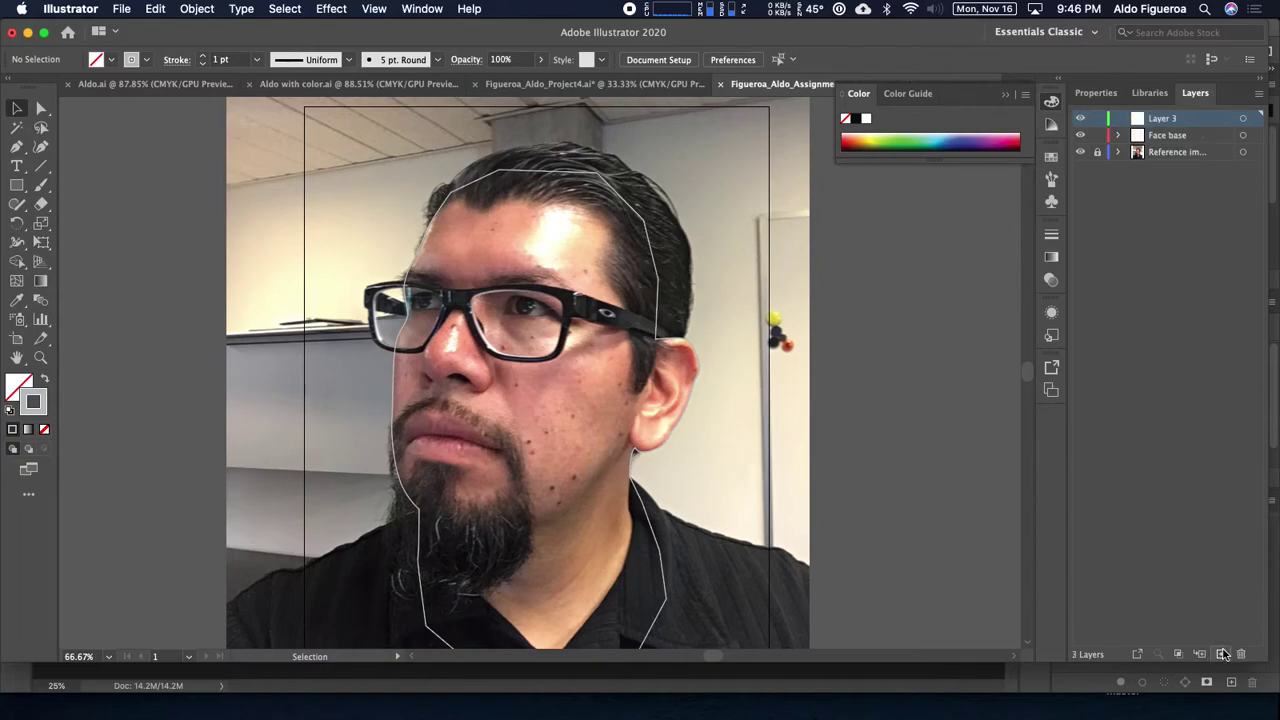
double_click(1162, 119)
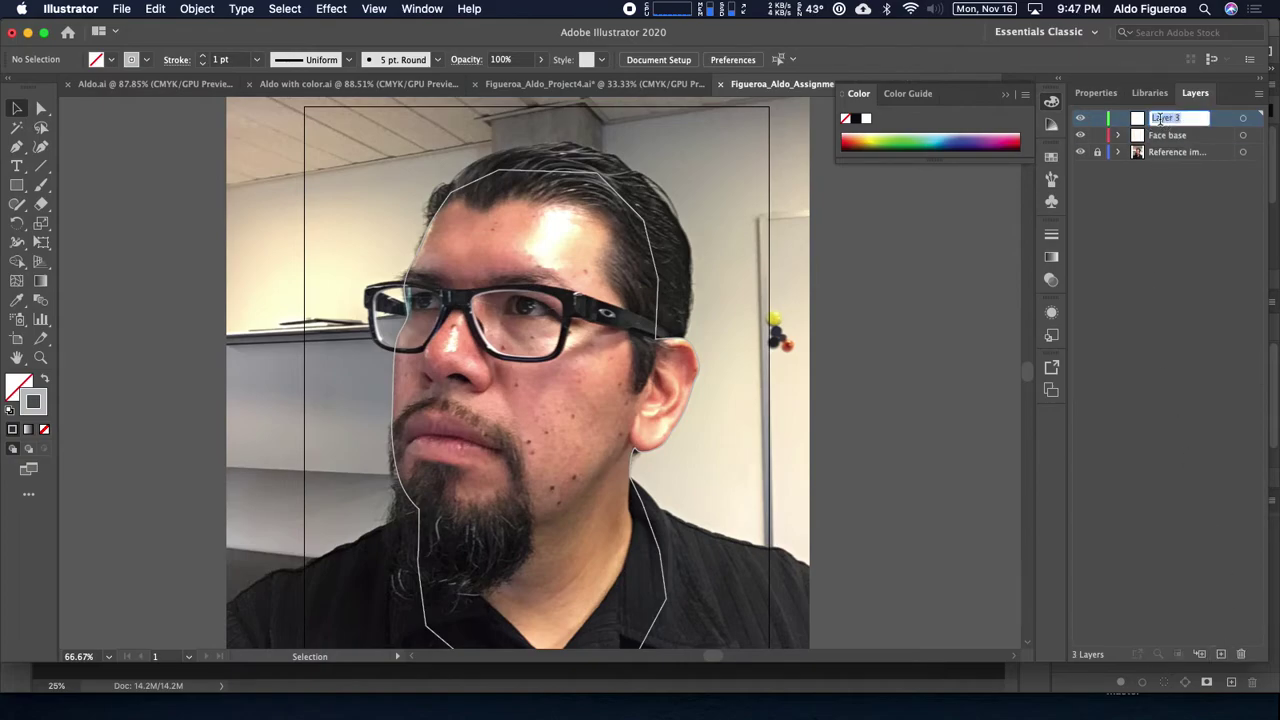
type("Ha")
key("Return")
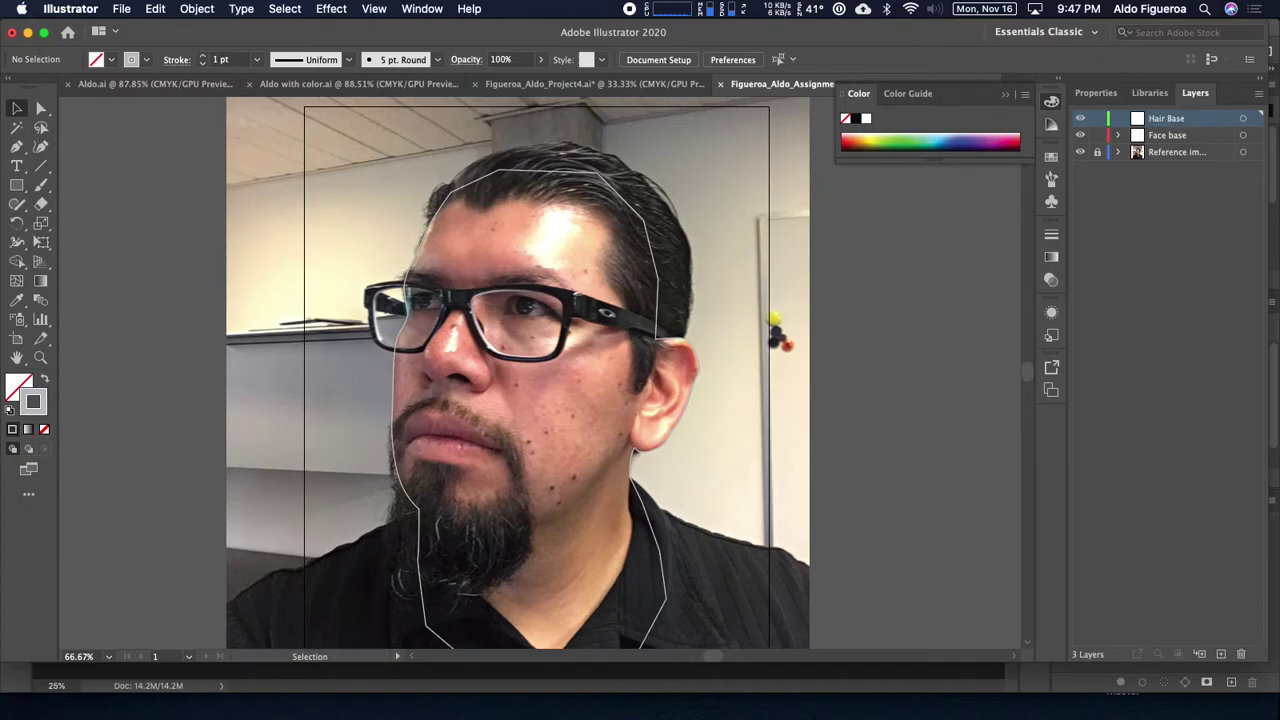
key("super+equal")
key("super+equal")
left_click_drag(535, 232, 535, 527)
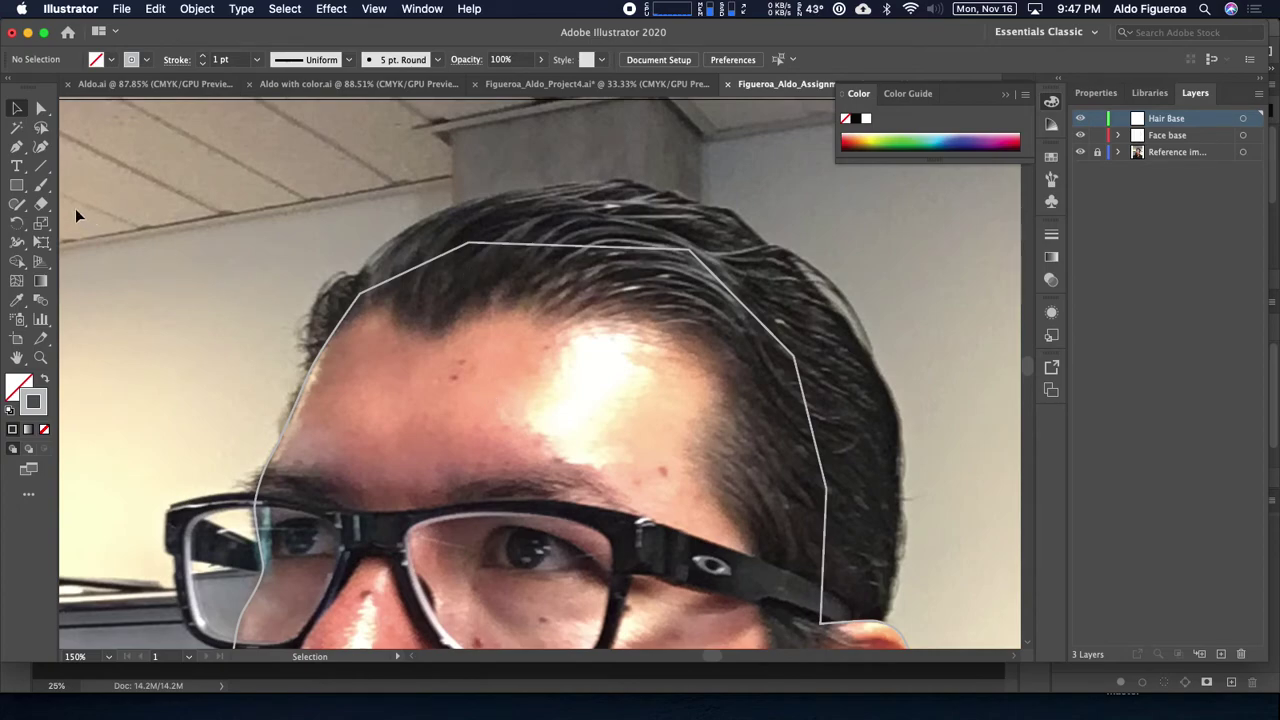
left_click_drag(17, 204, 80, 222)
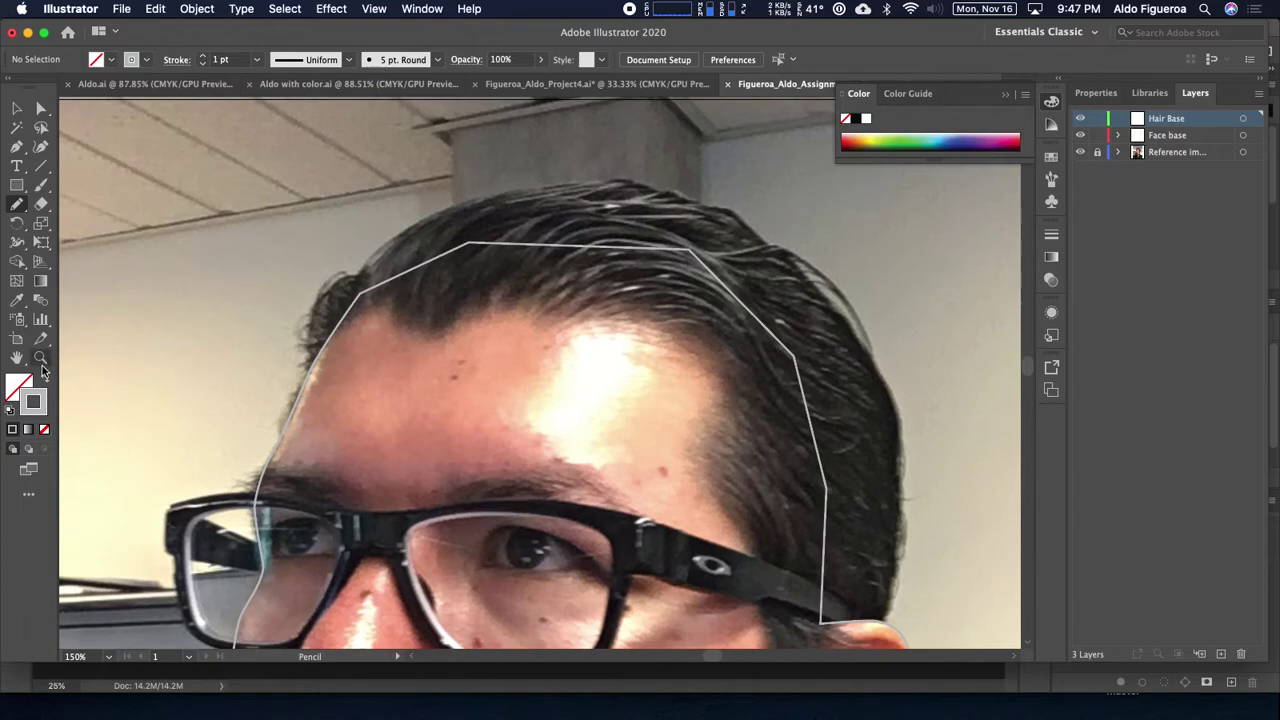
Step: Open the Pencil Tool Options dialog and move it off the hairline
double_click(17, 205)
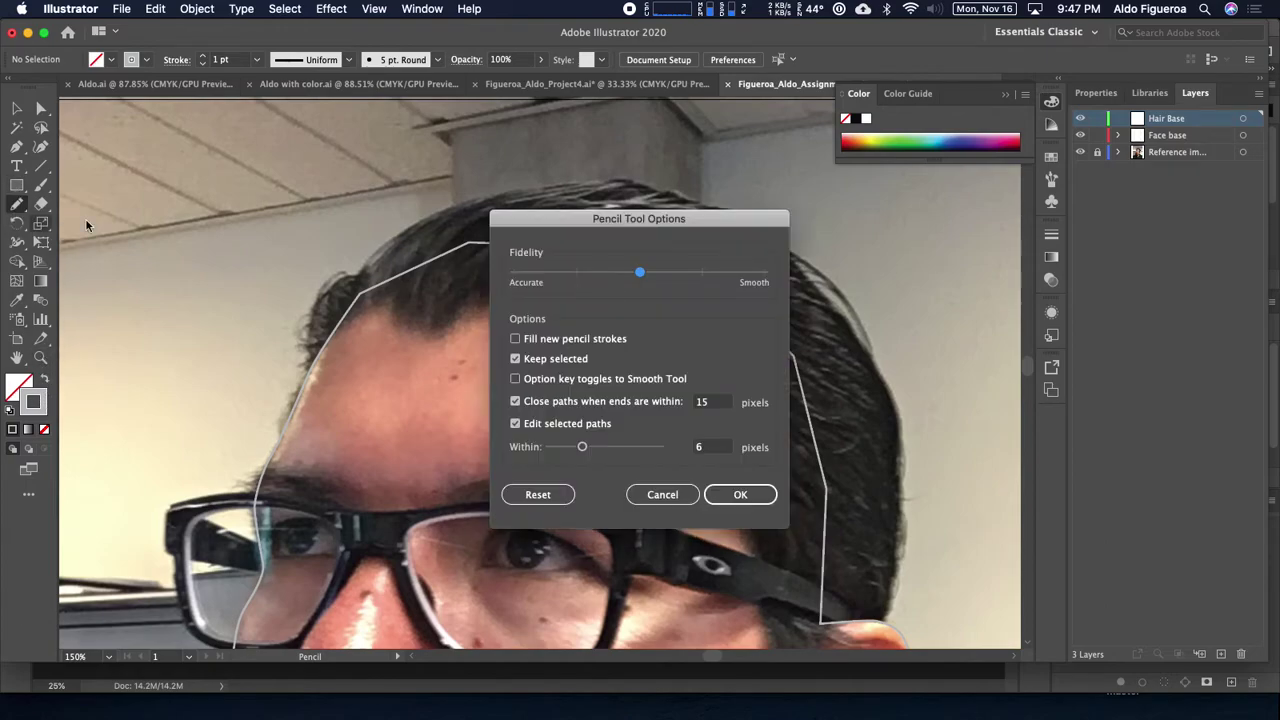
left_click_drag(540, 218, 487, 131)
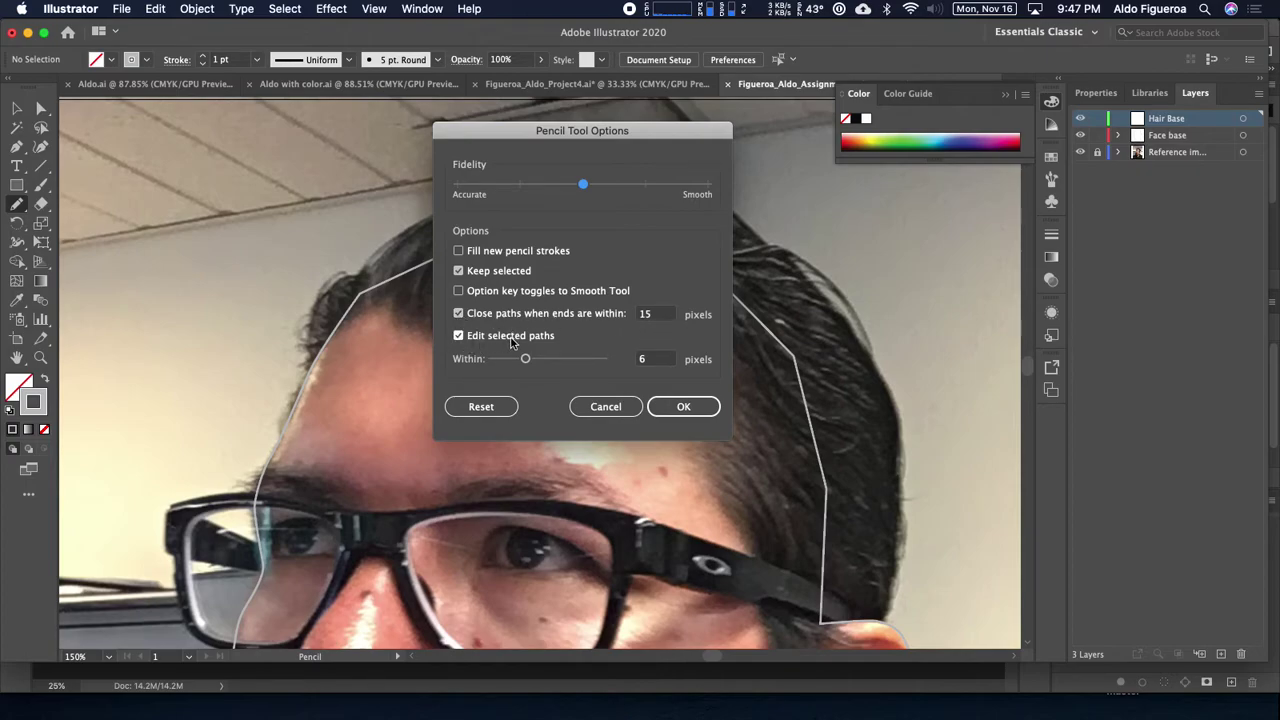
Step: Keep the pencil settings, pan around the face outline over the photo, then switch to Photoshop
left_click(677, 406)
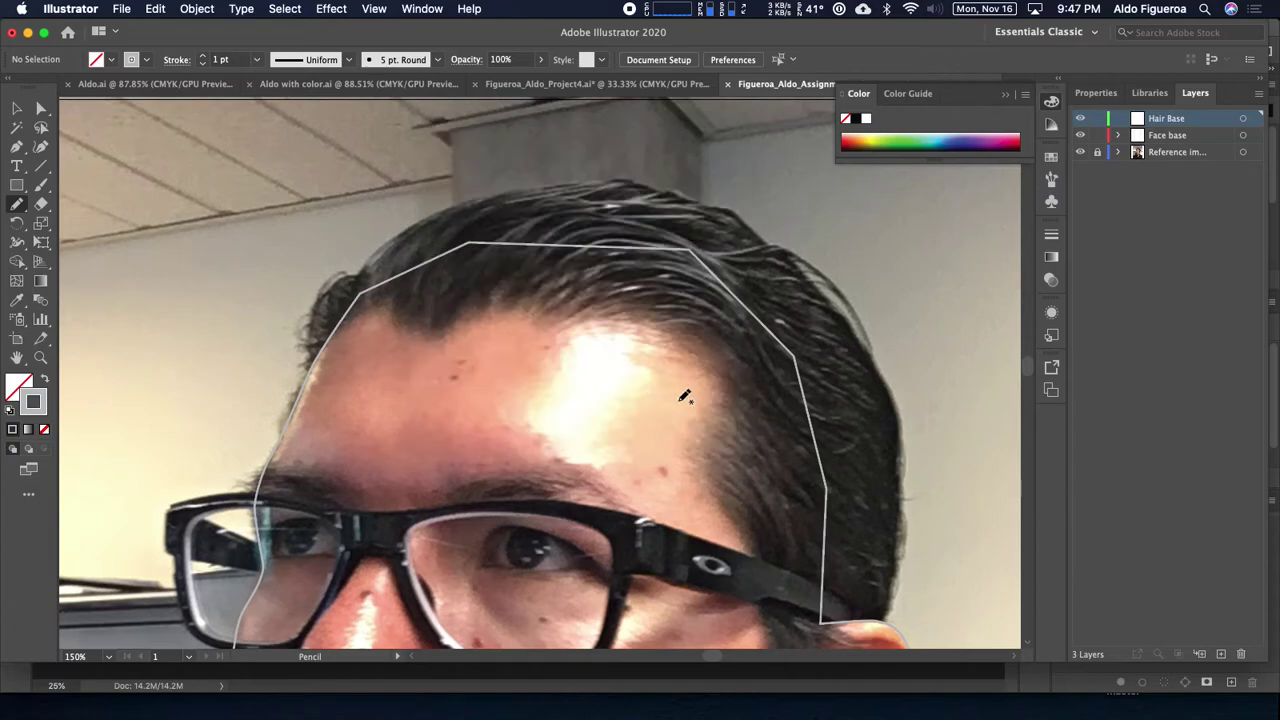
scroll(597, 260, "down", 3)
scroll(594, 277, "up", 2)
scroll(594, 277, "right", 2)
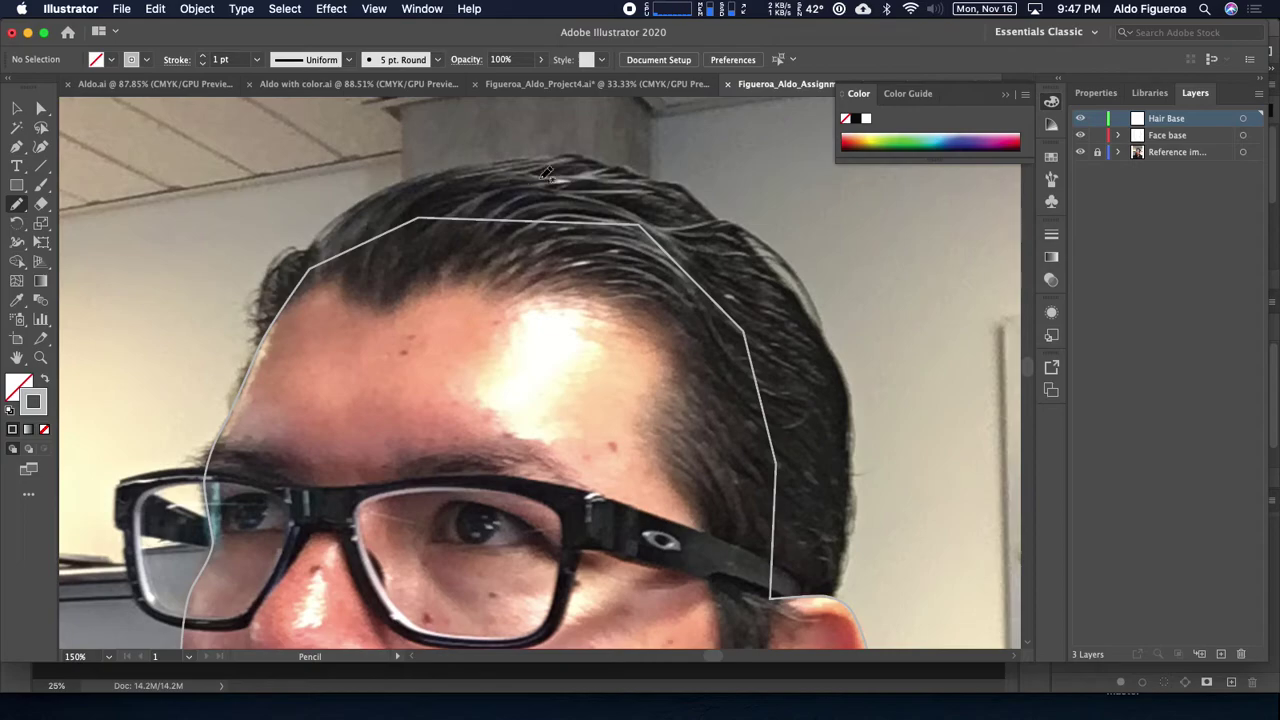
scroll(398, 245, "down", 2)
scroll(398, 245, "left", 1)
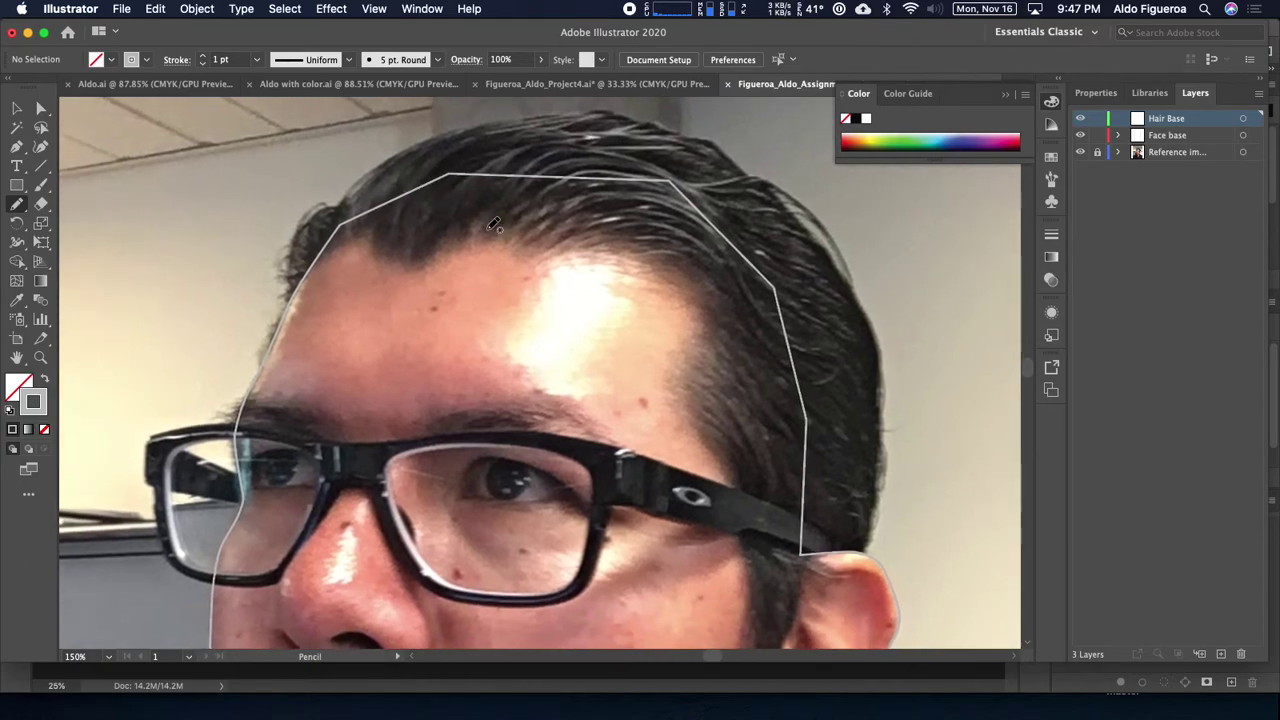
scroll(471, 209, "down", 1)
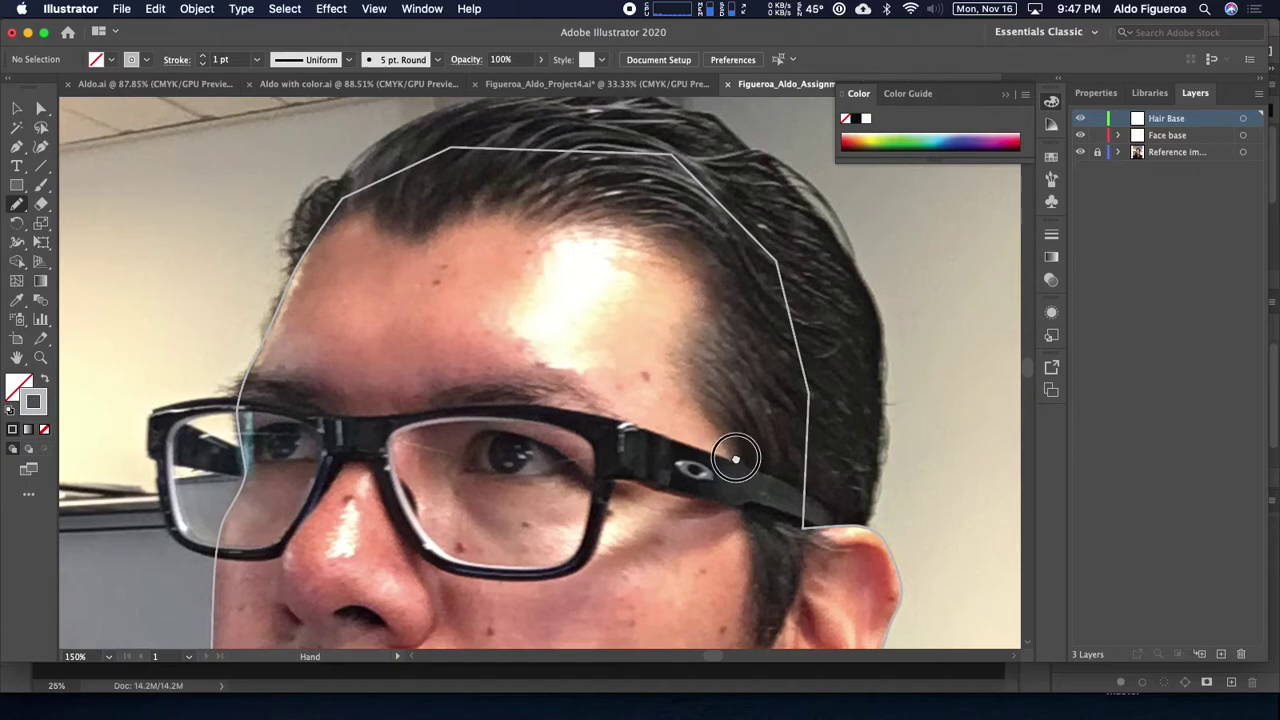
scroll(735, 450, "down", 4)
scroll(735, 450, "right", 1)
scroll(780, 290, "up", 2)
scroll(546, 266, "down", 4)
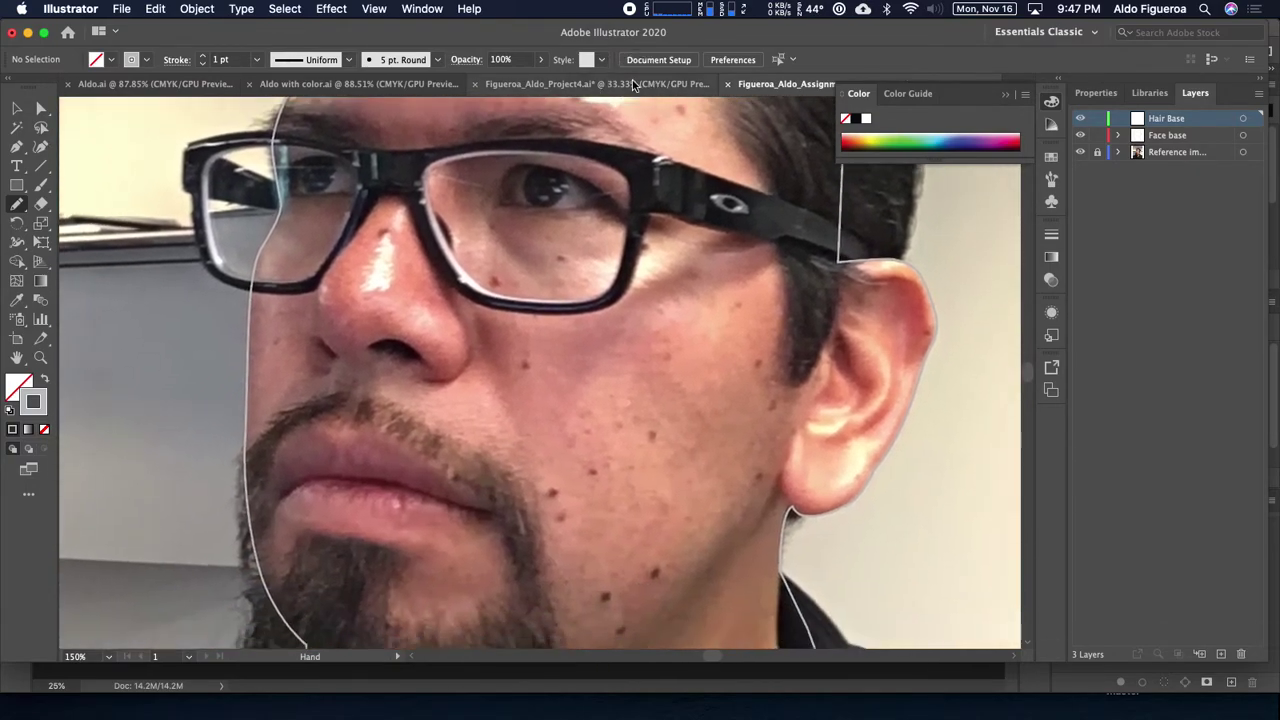
scroll(580, 423, "up", 3)
scroll(571, 482, "right", 1)
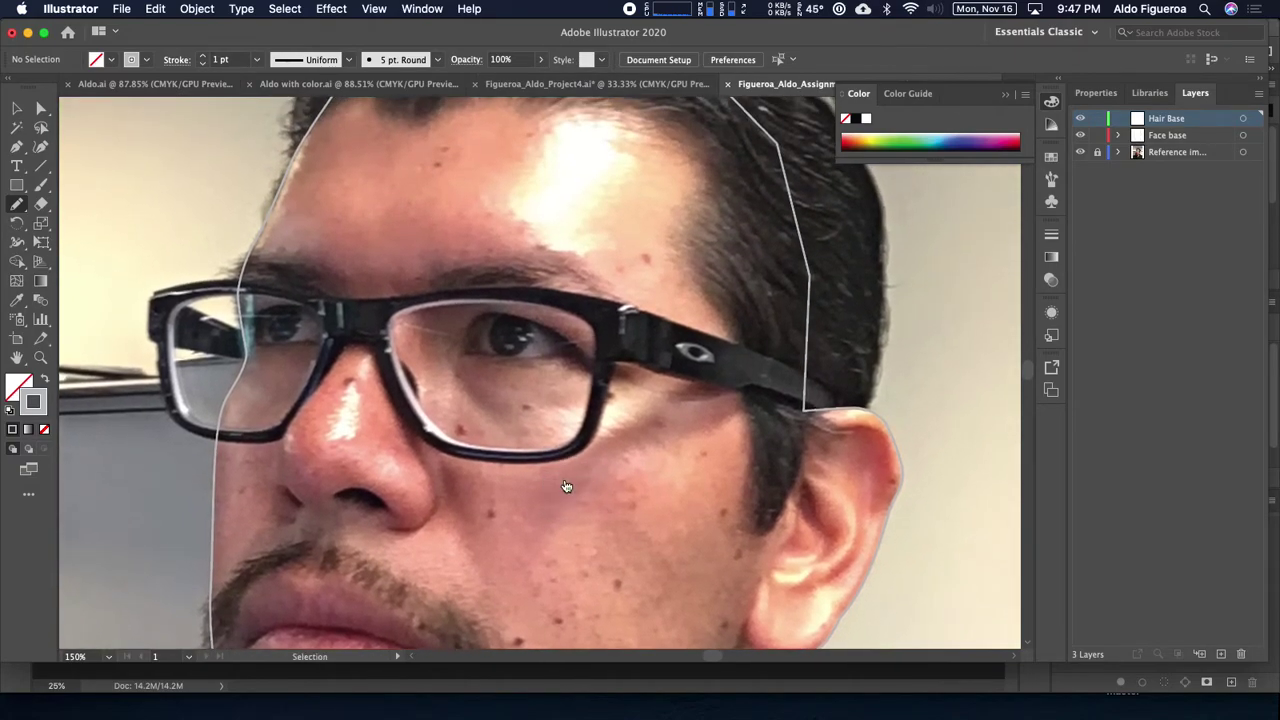
key("super+Tab")
Step: Turn on the Black & White, Brightness/Contrast and Levels adjustment layers on the zoomed photo
key("super+equal")
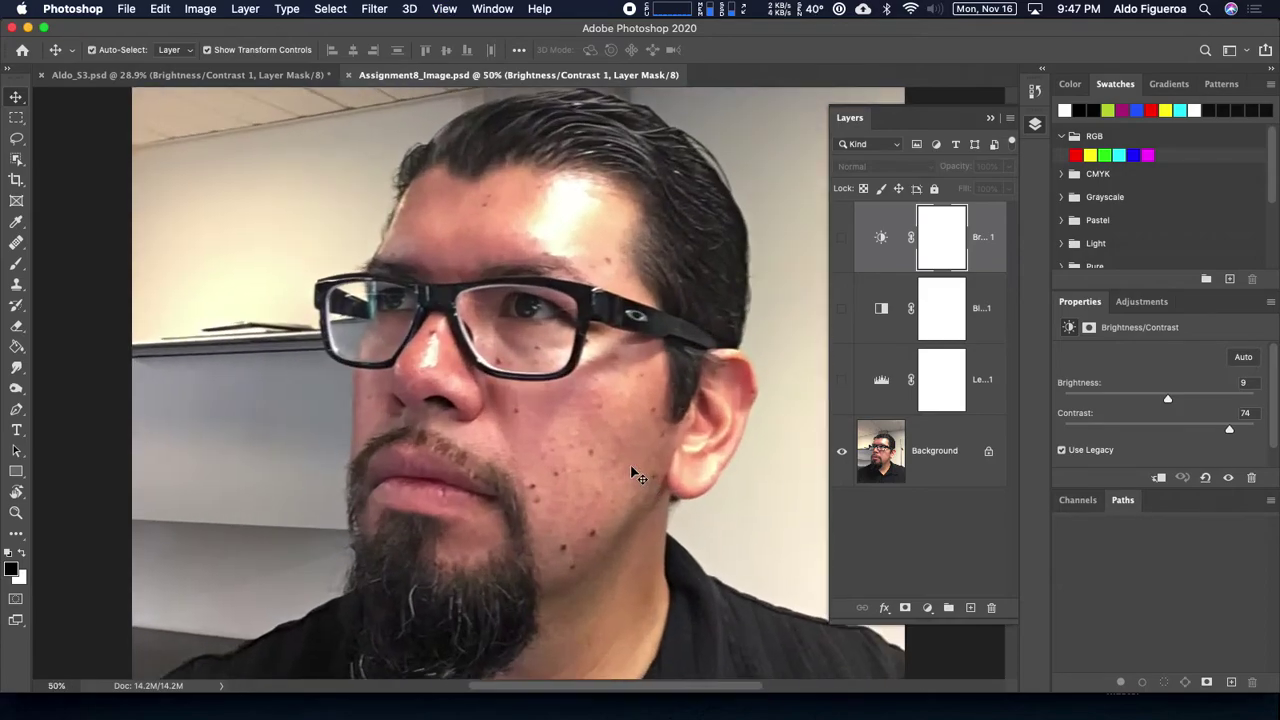
scroll(720, 420, "right", 2)
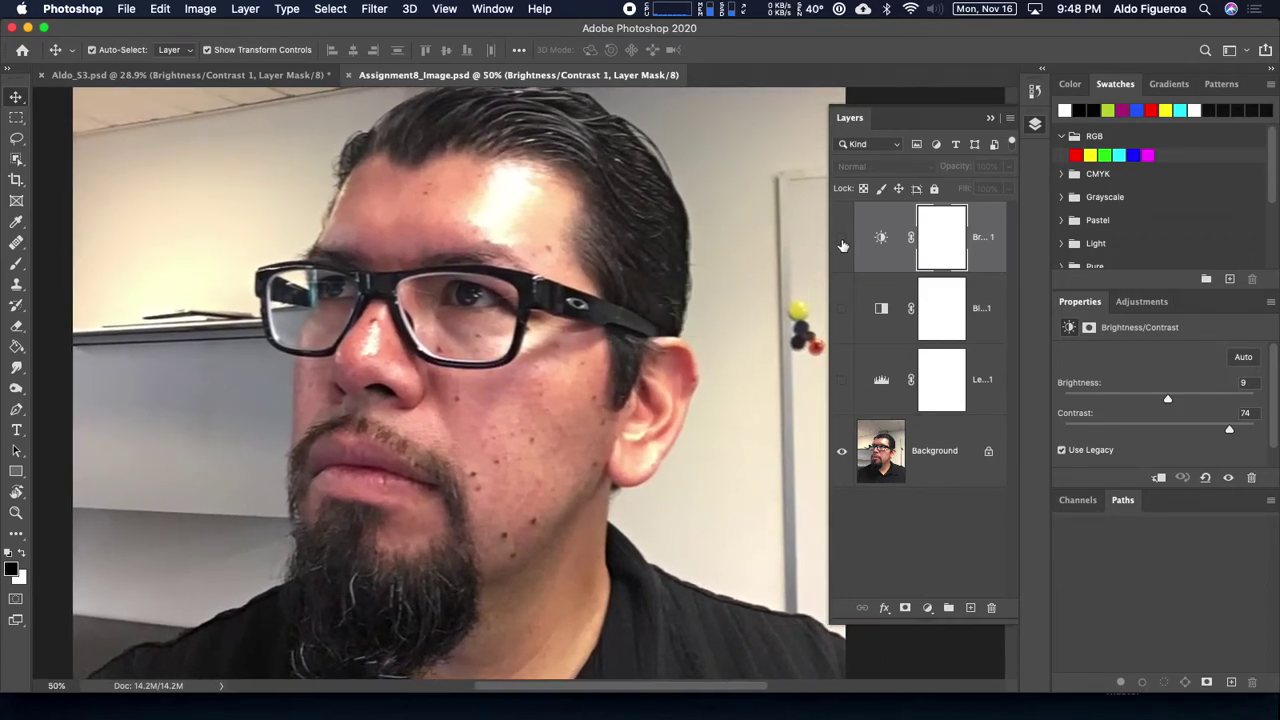
left_click(842, 310)
left_click(842, 310)
left_click(842, 310)
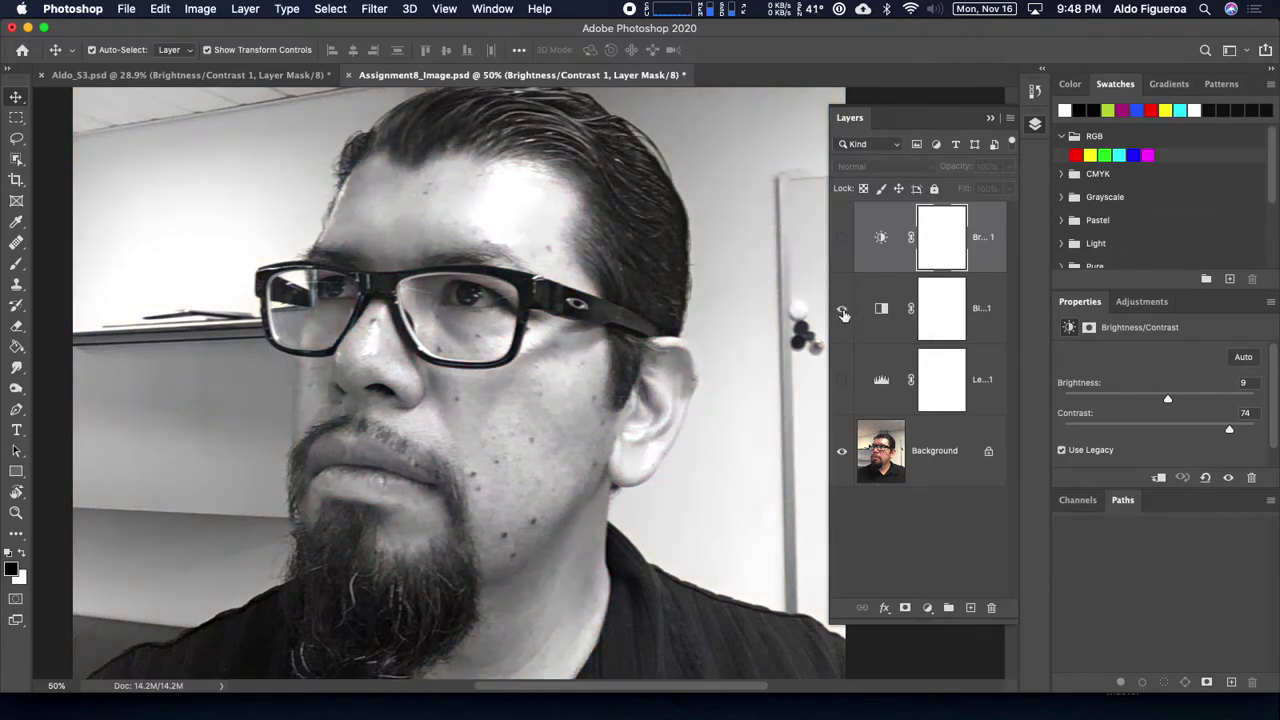
left_click(842, 237)
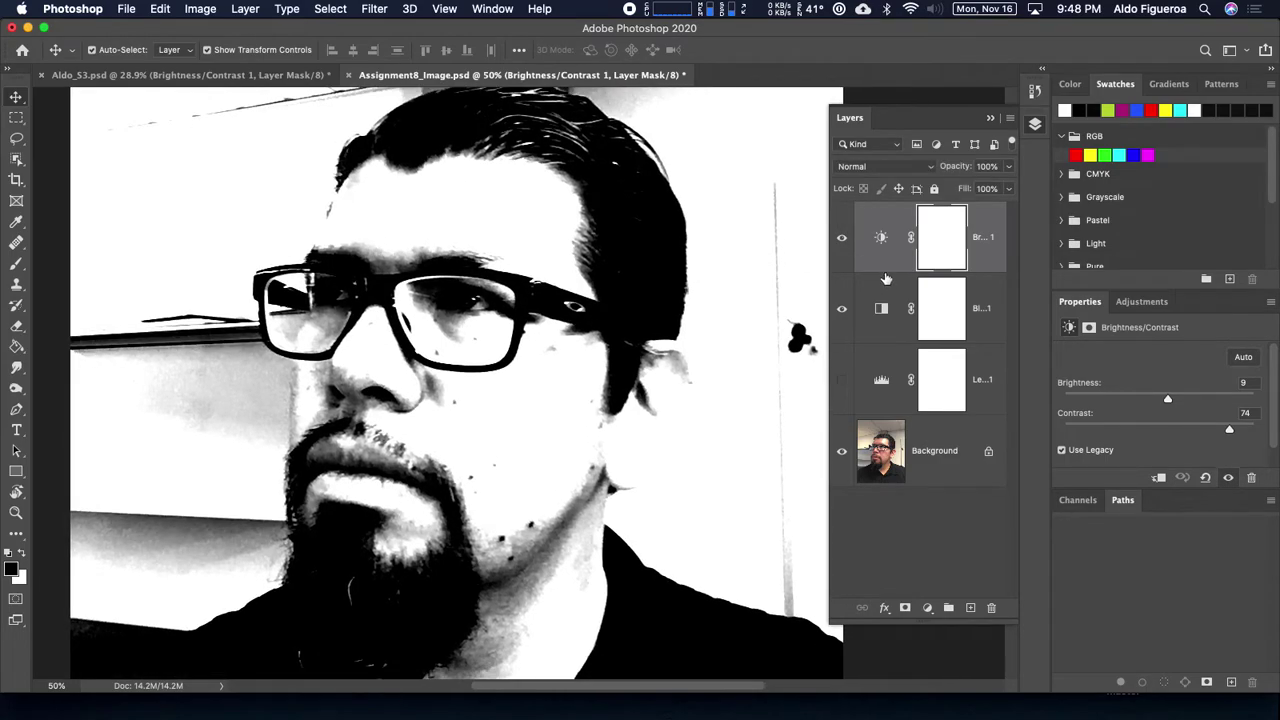
left_click(841, 391)
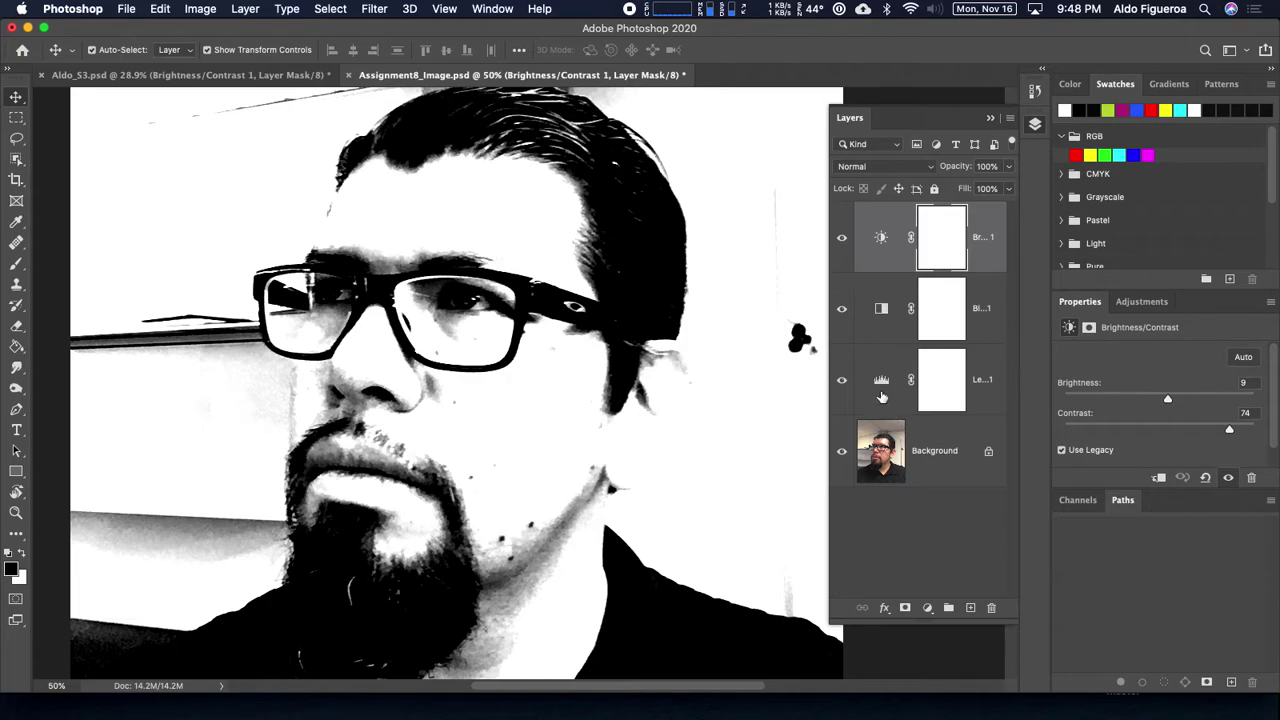
Step: Review each adjustment's Properties, save Assignment8_Image.psd, and flip to Illustrator and back
left_click(884, 310)
left_click(884, 373)
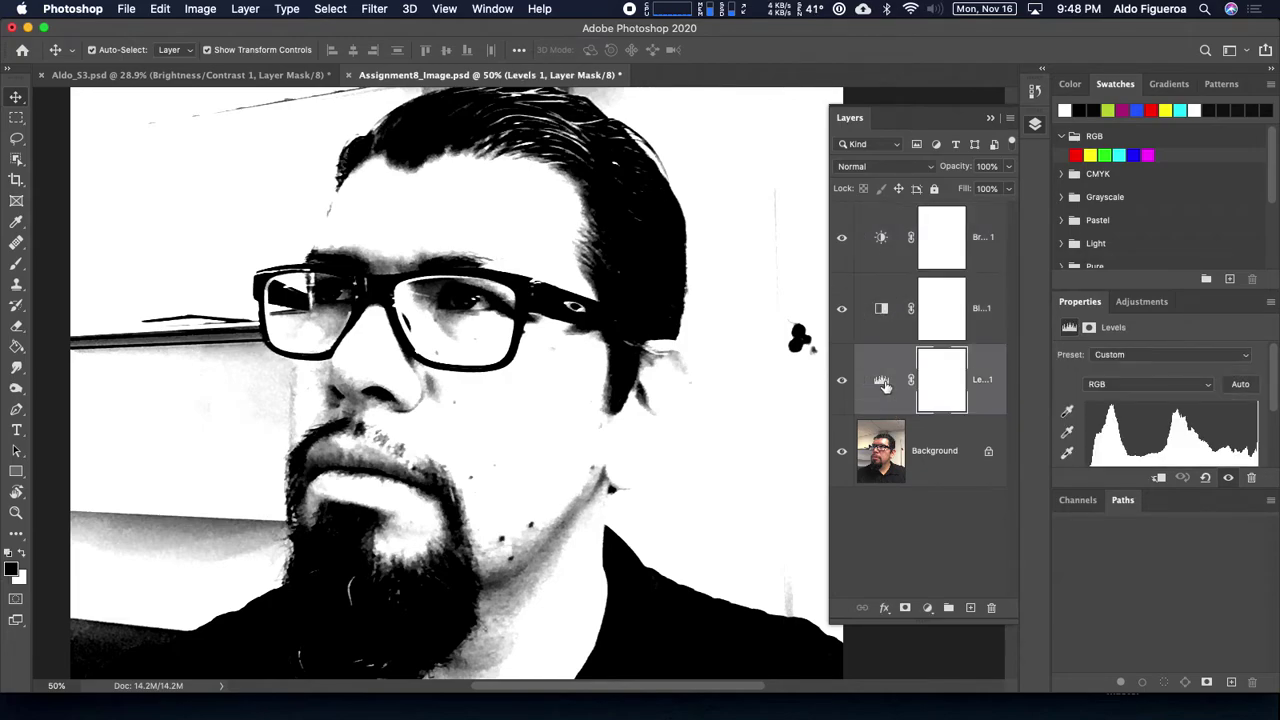
left_click(884, 248)
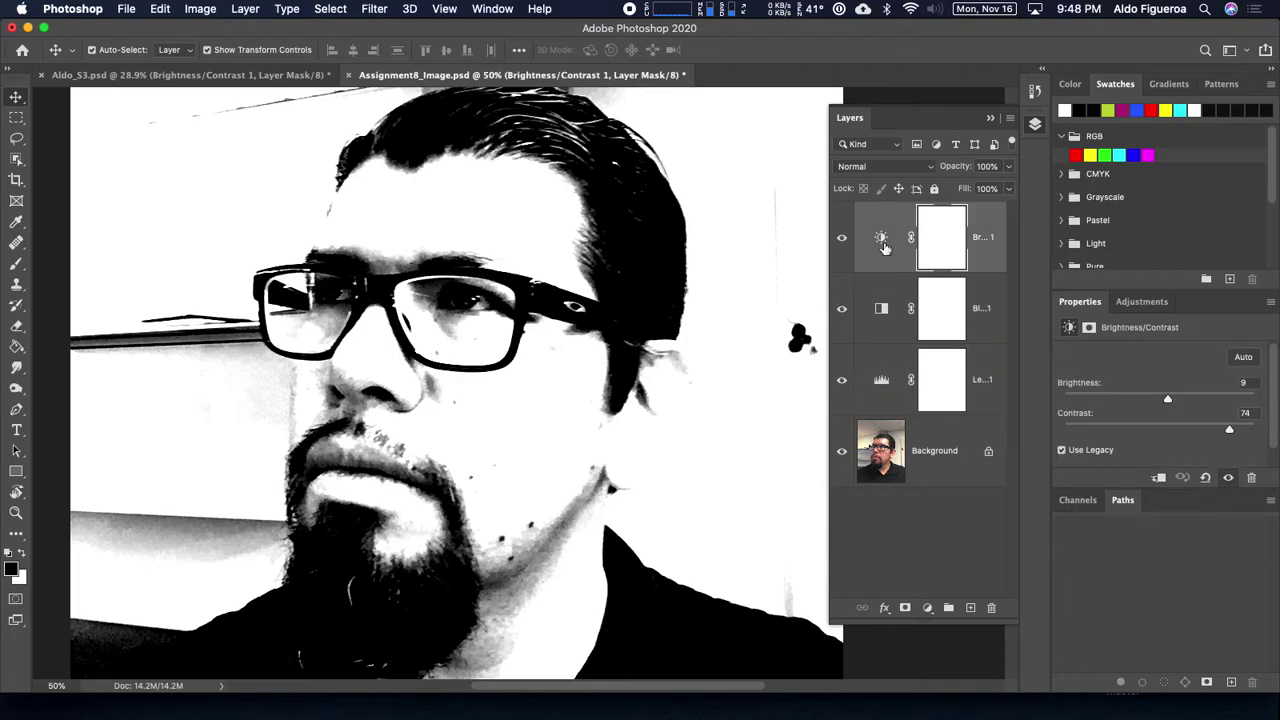
left_click(882, 282)
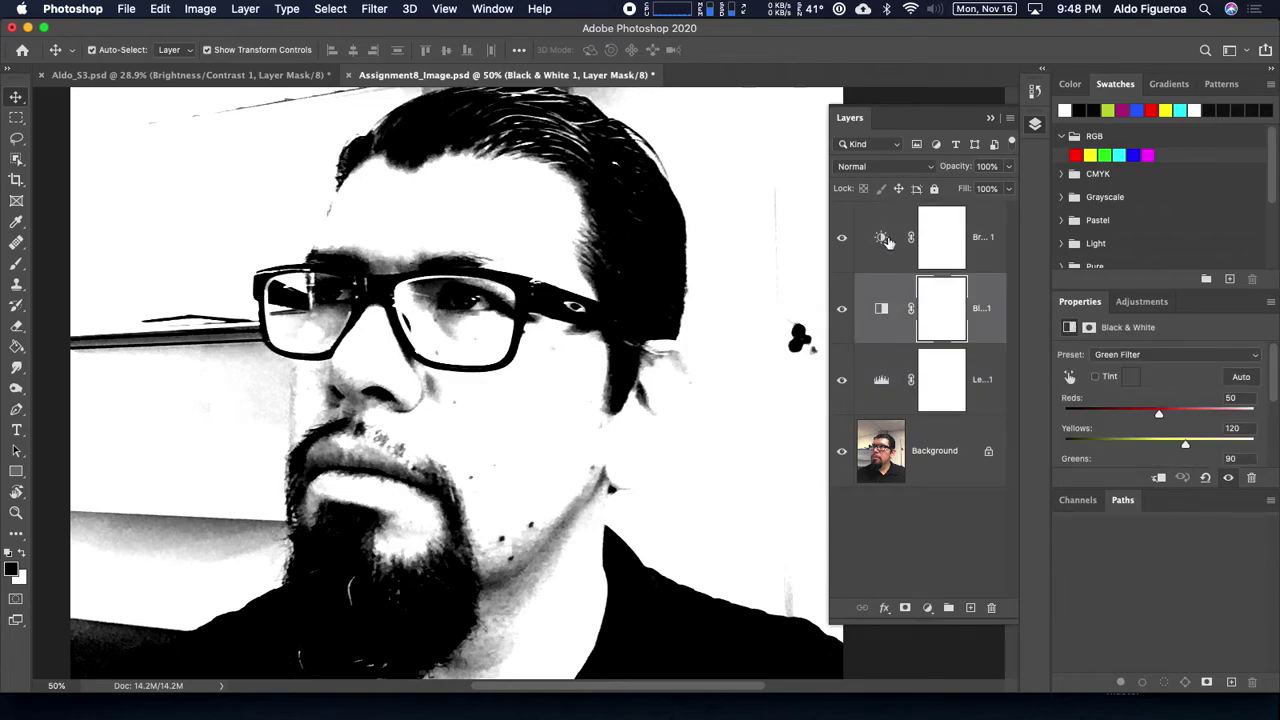
left_click(888, 243)
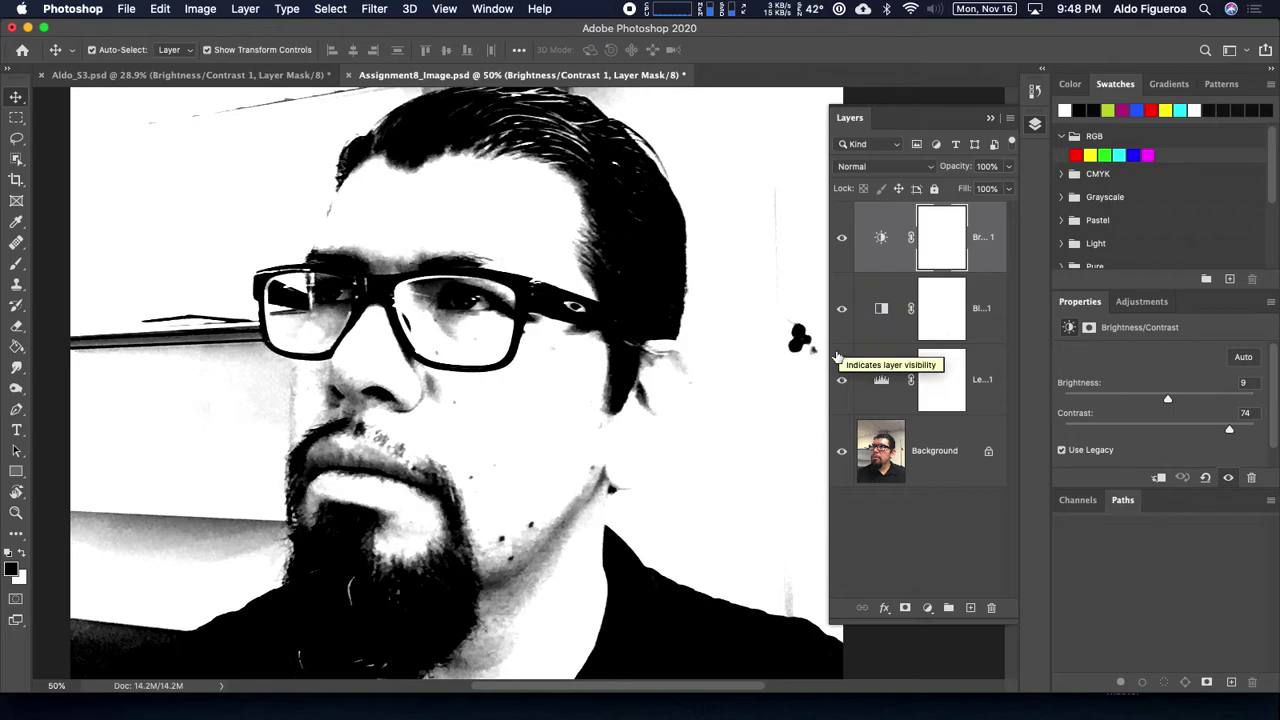
key("super+s")
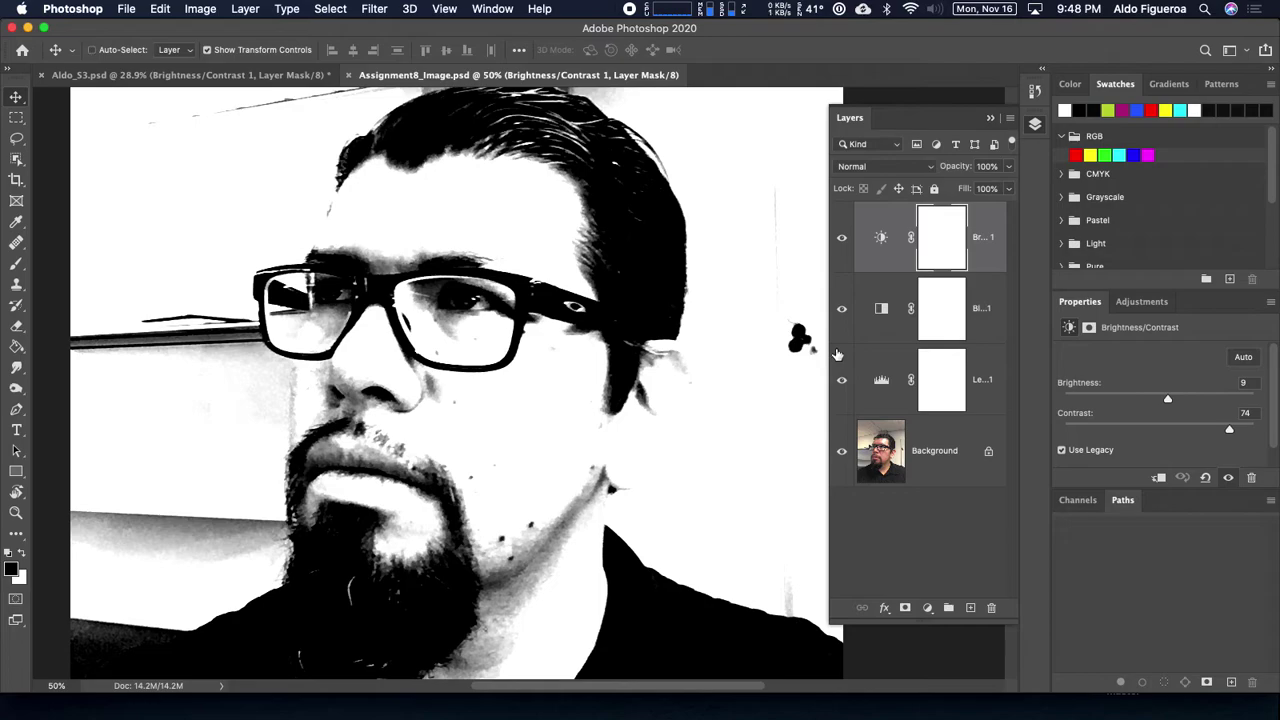
key("super+Tab")
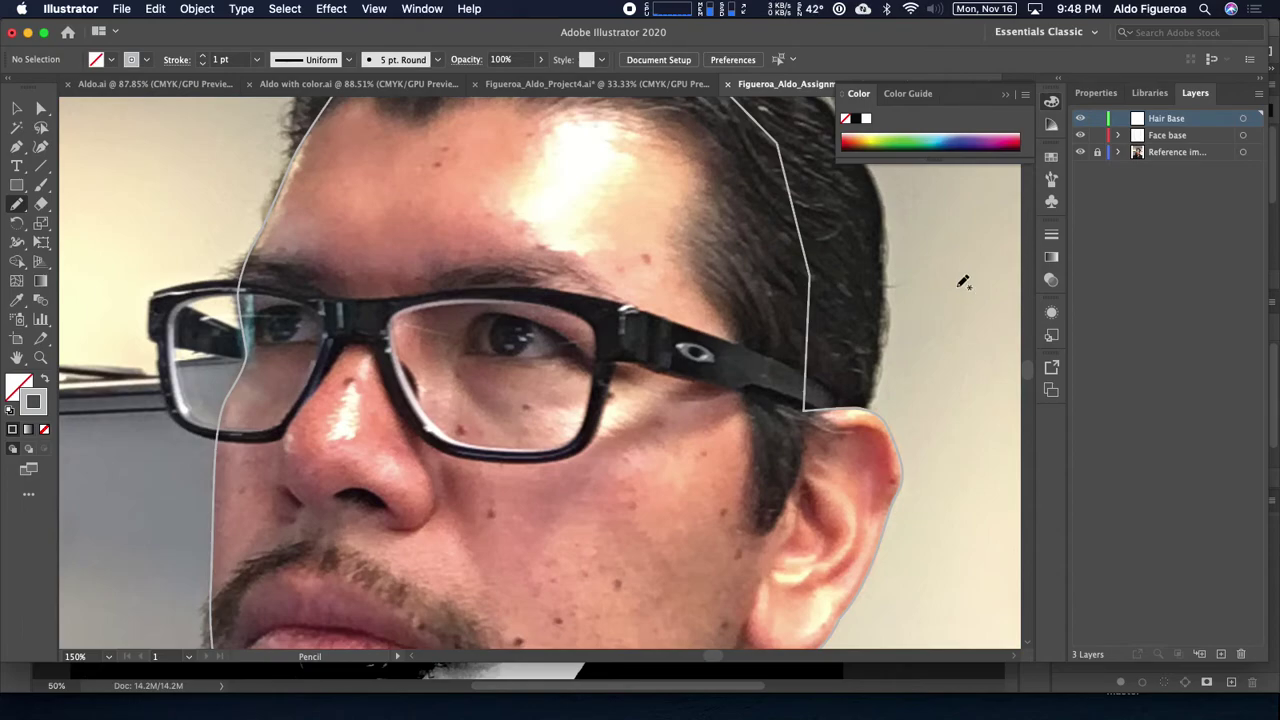
key("super+Tab")
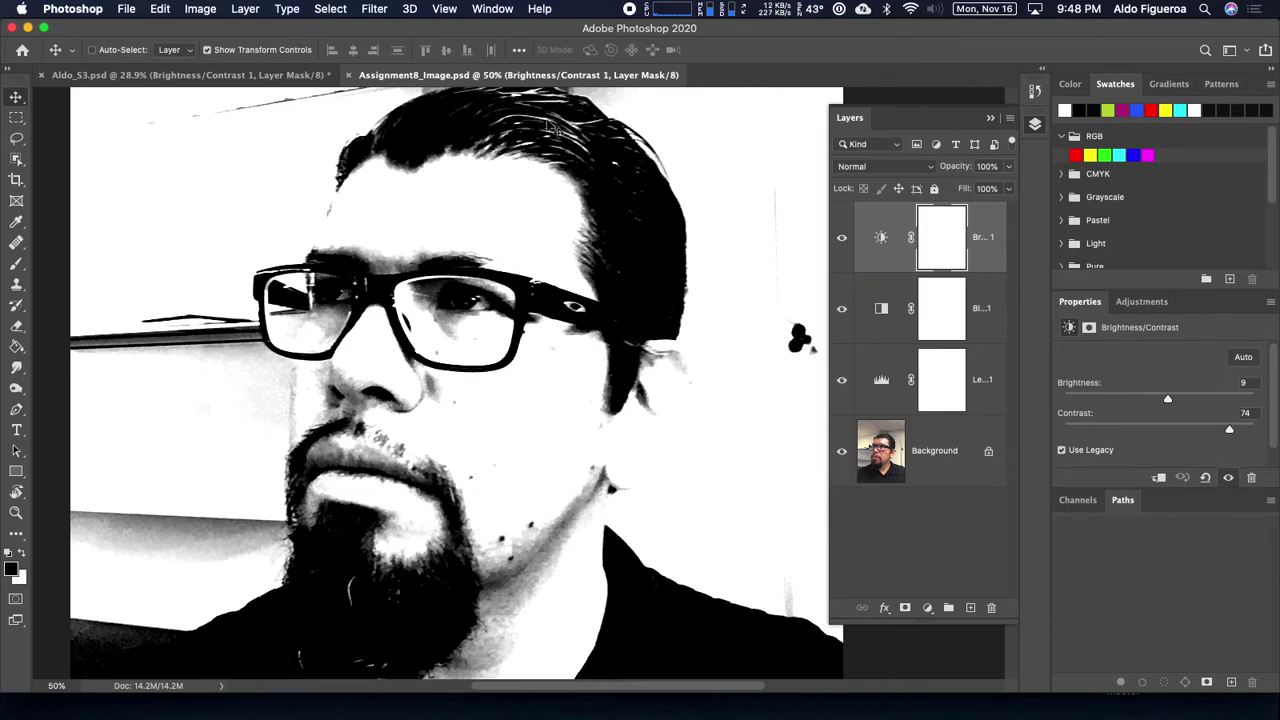
Step: Unlock and expand the Reference layer, fit the artboard, and select the placed photo
key("super+Tab")
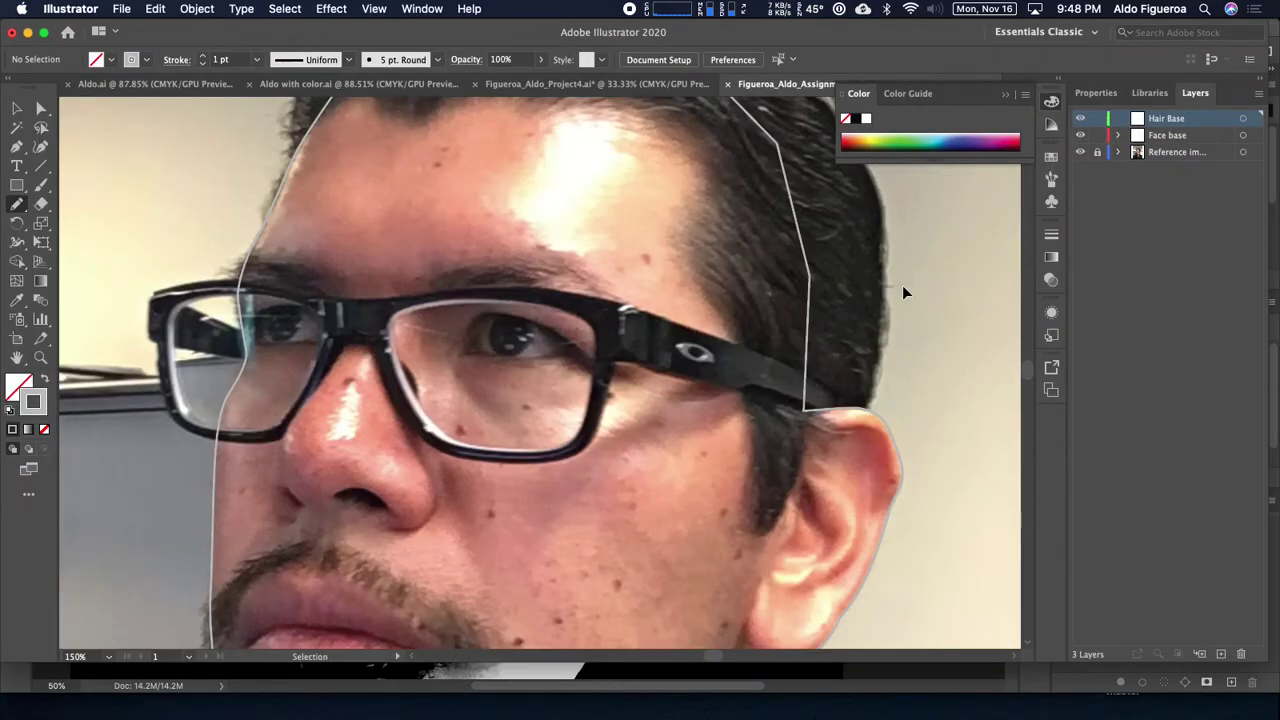
left_click(1097, 152)
left_click(1119, 153)
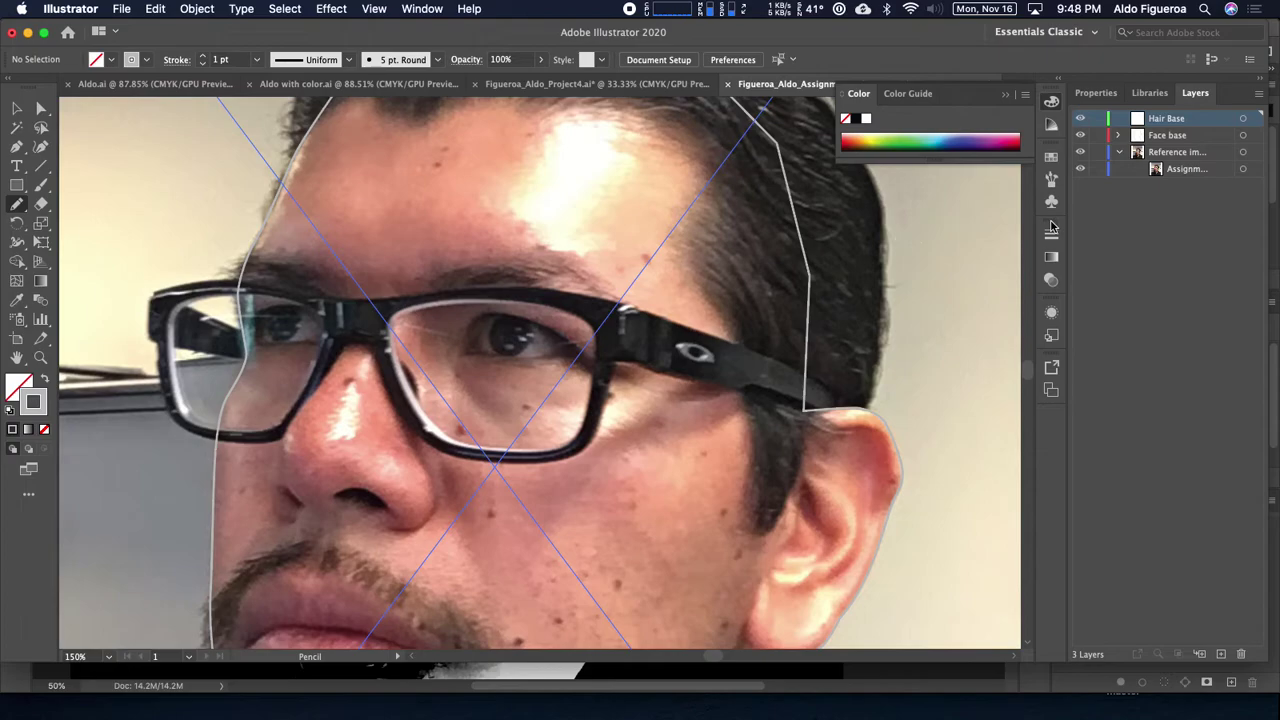
key("super+0")
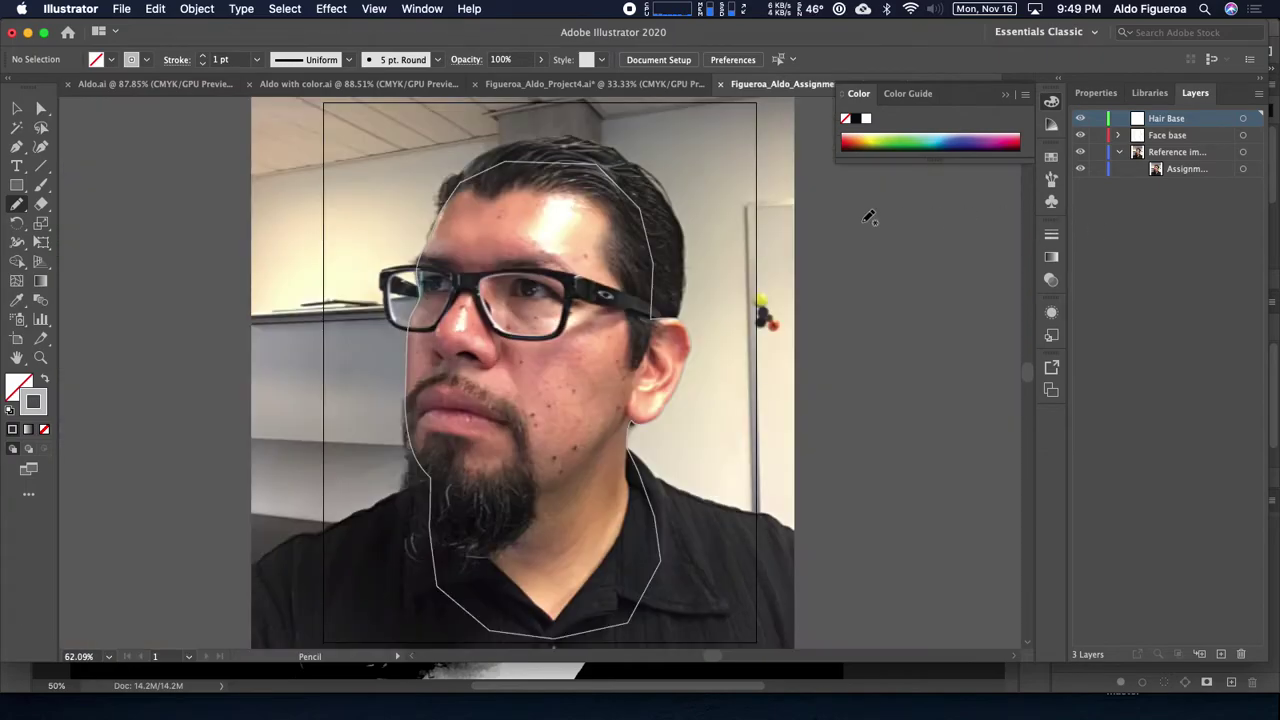
left_click(1242, 170)
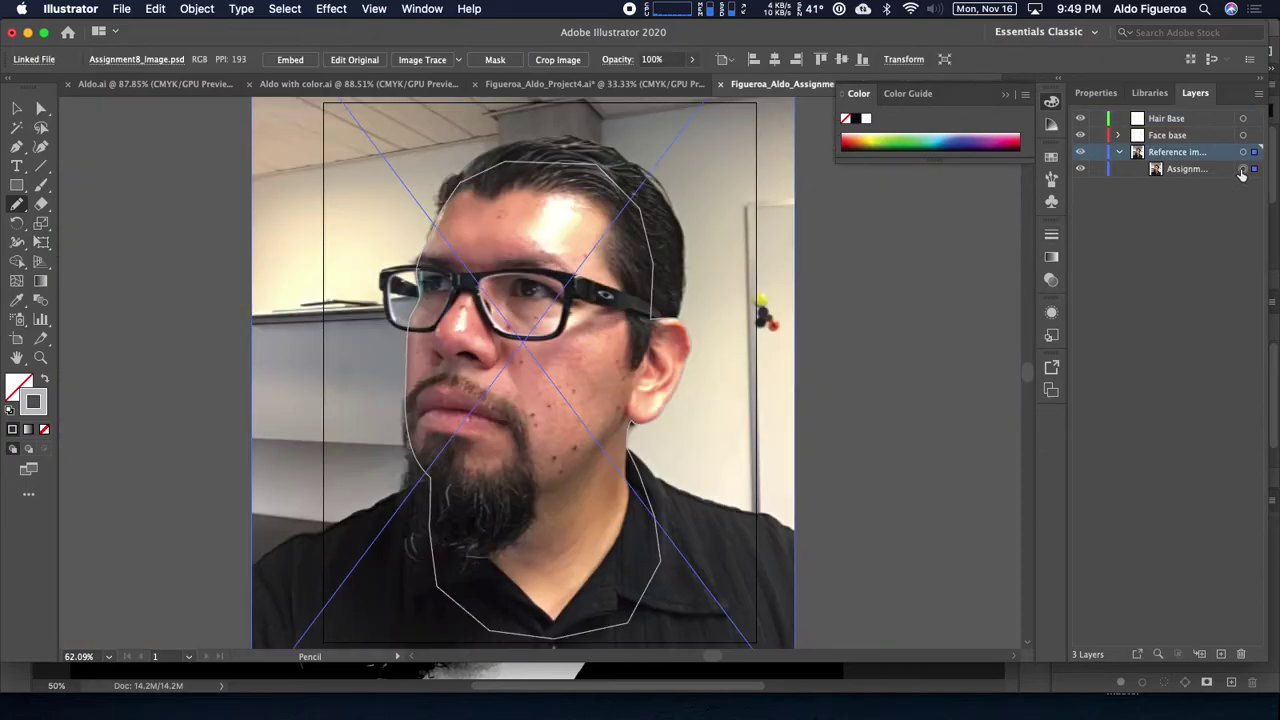
Step: Relink the placed photo to Week13's Assignment8_Image.psd via Relink…, then switch to Photoshop
left_click(146, 60)
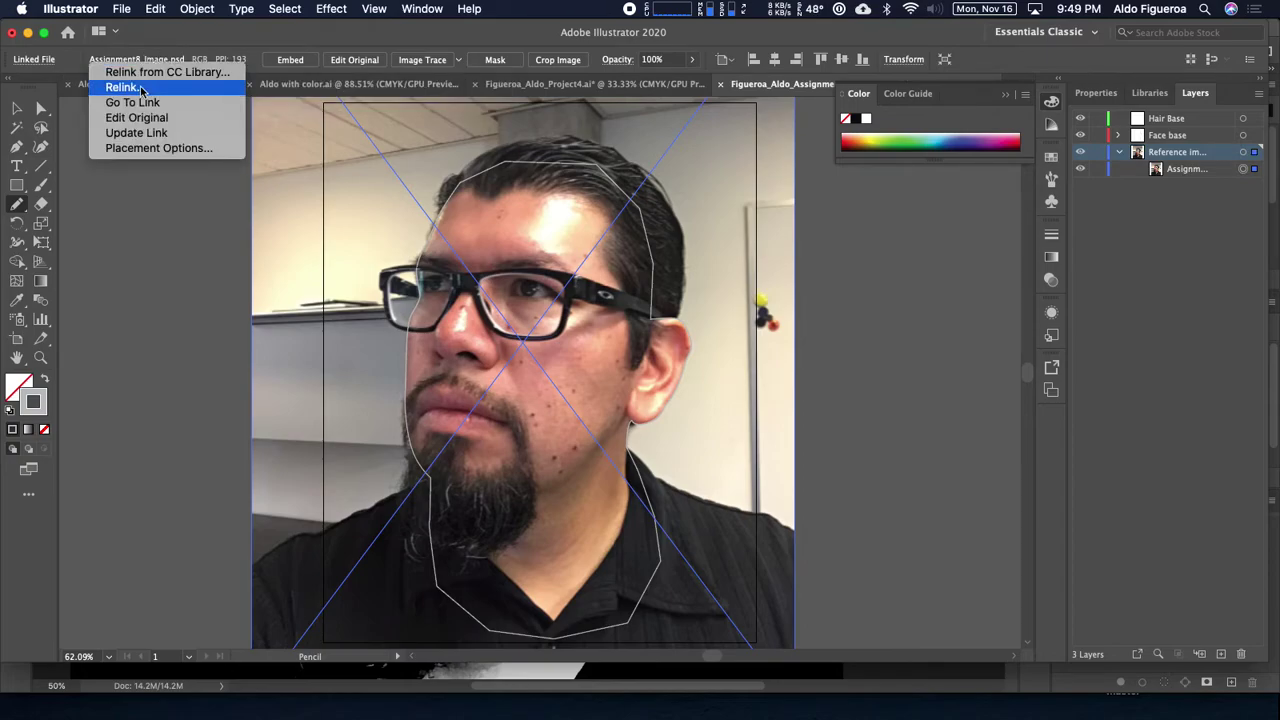
left_click(125, 87)
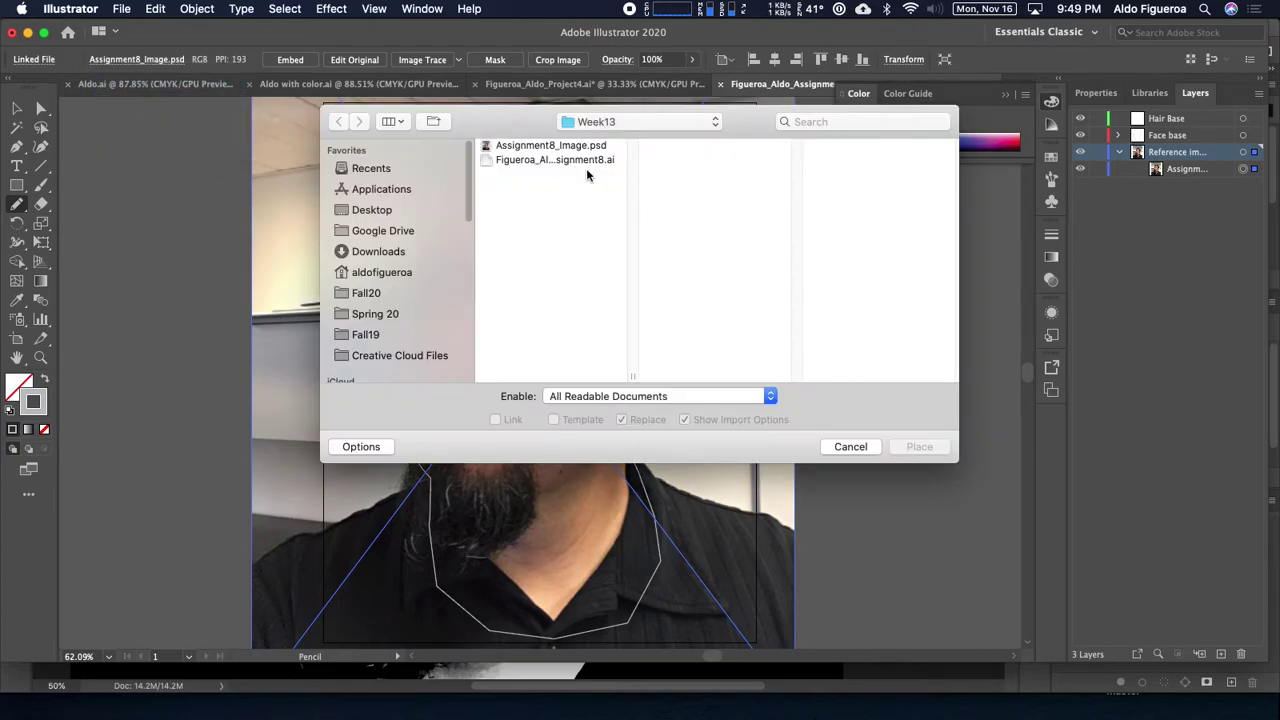
left_click(590, 147)
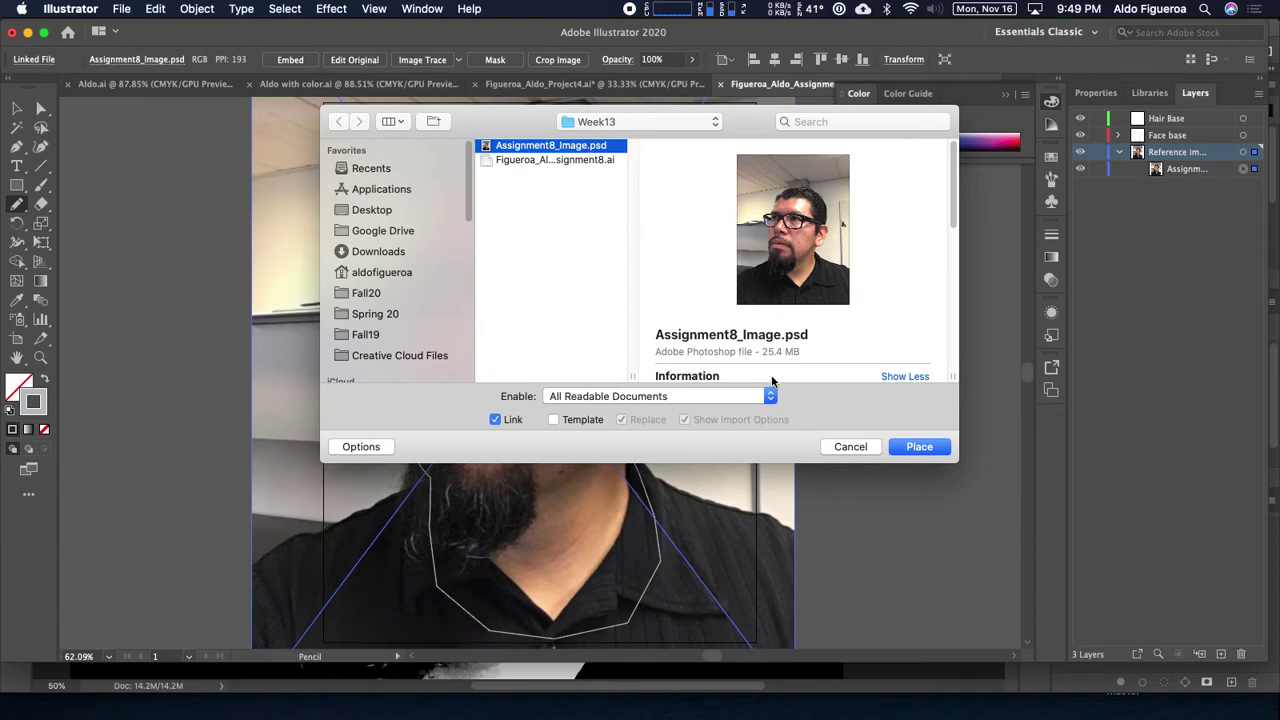
left_click(929, 452)
left_click(912, 447)
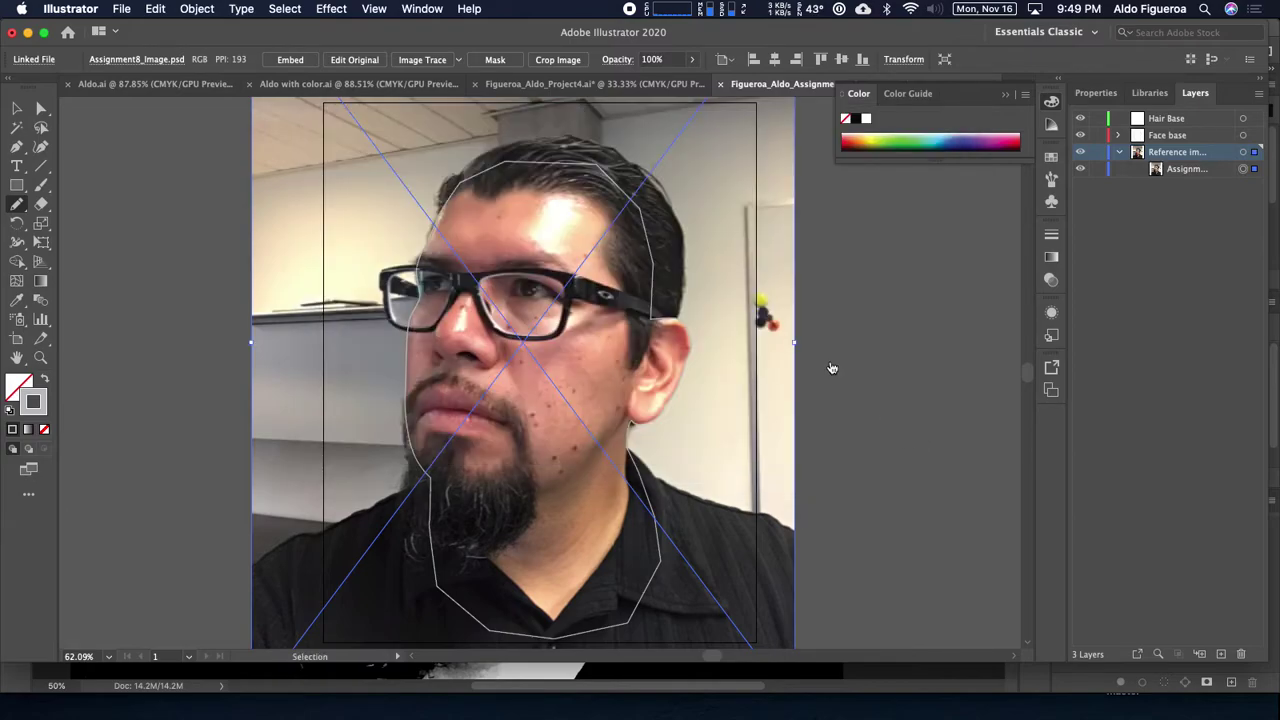
key("super+Tab")
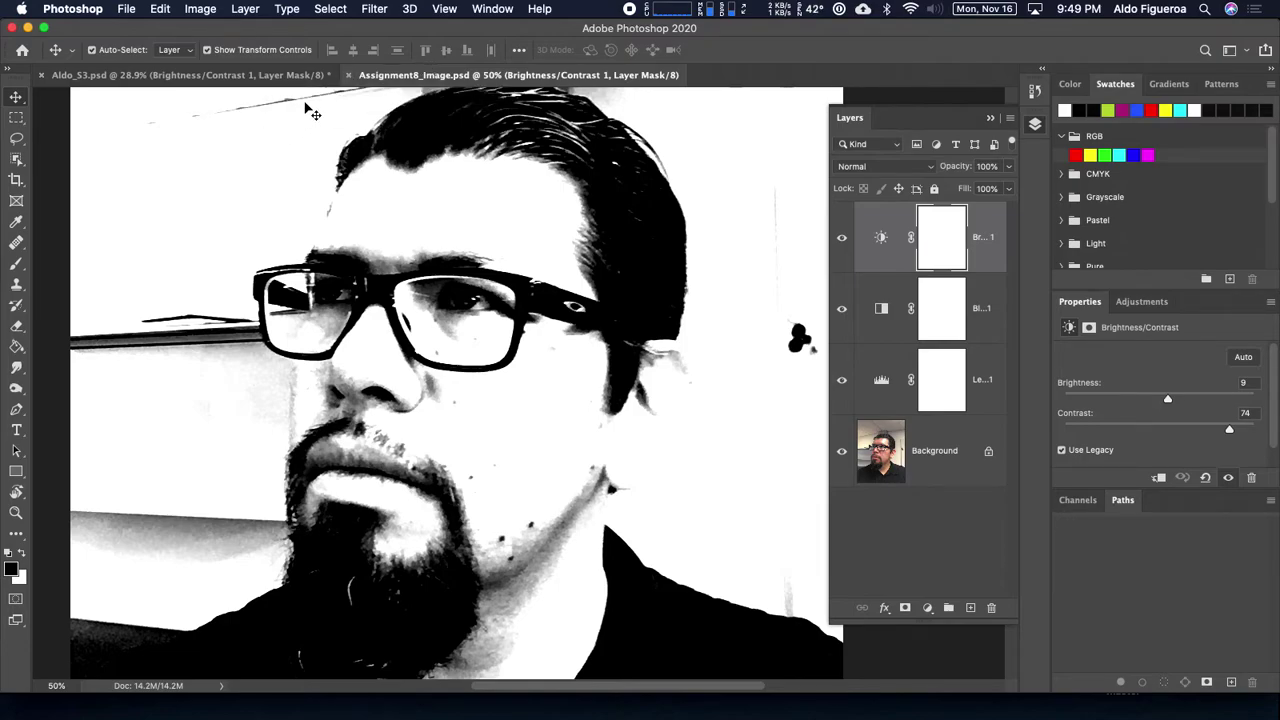
Step: Close the document tabs, discarding changes to Aldo_S3.psd
left_click(349, 76)
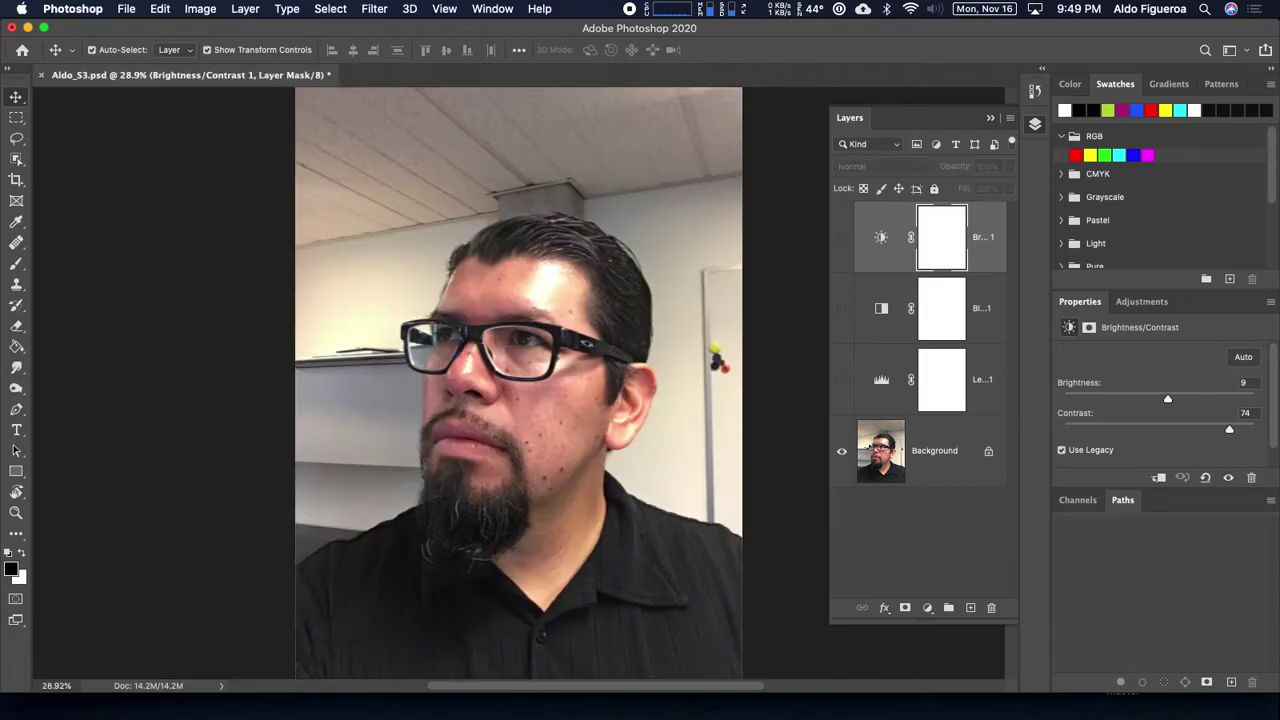
left_click(41, 75)
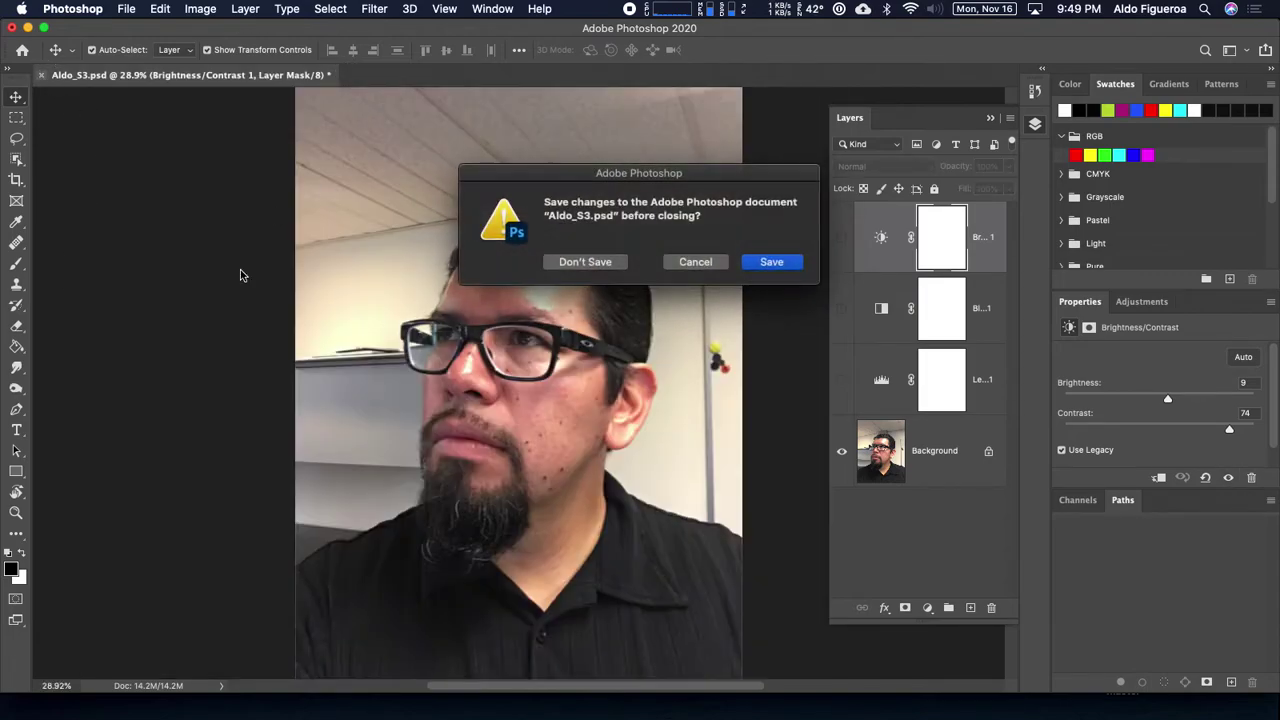
left_click(603, 265)
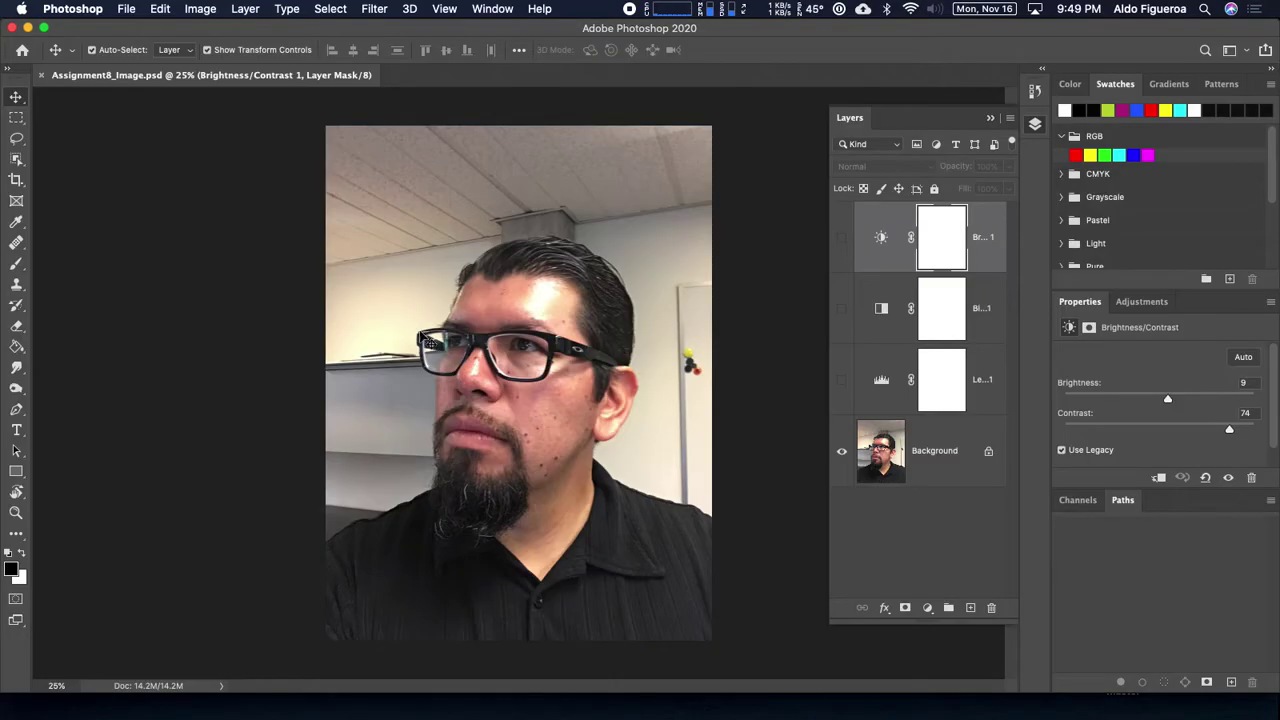
Step: Show the Levels, Black & White and Brightness/Contrast adjustments, save, and return to Illustrator
left_click(841, 380)
left_click(841, 308)
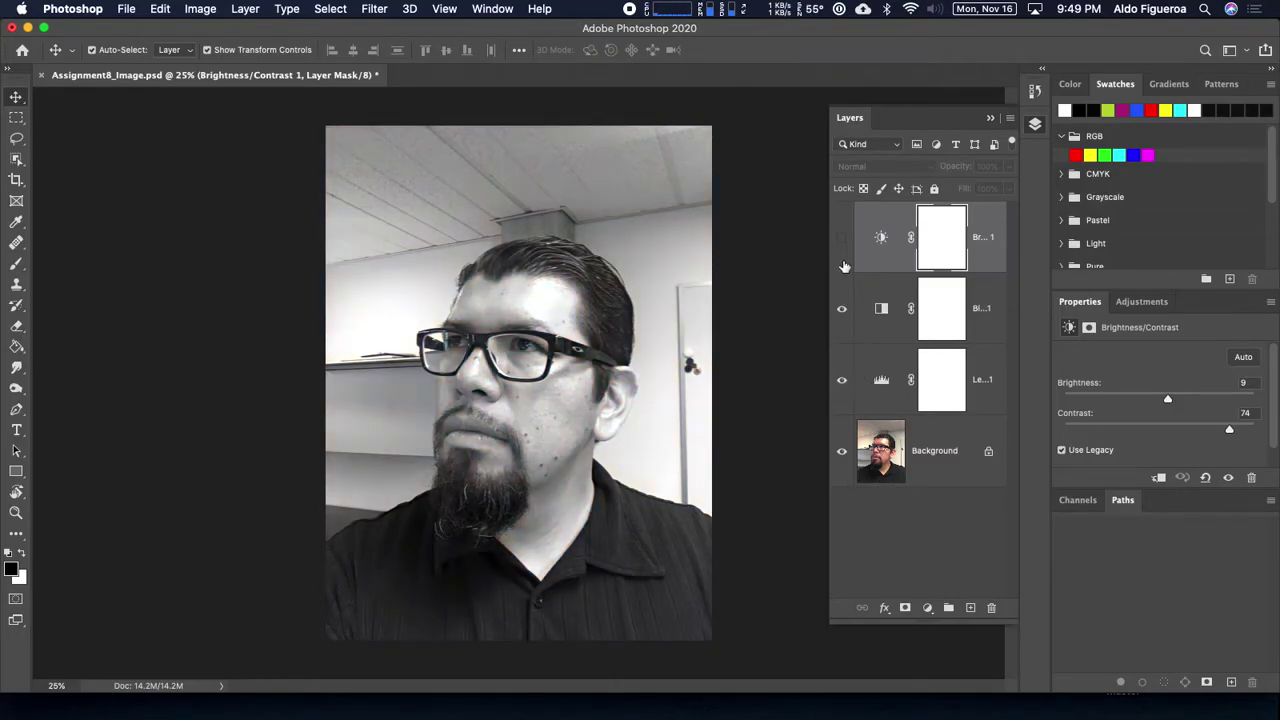
left_click(842, 240)
key("super+s")
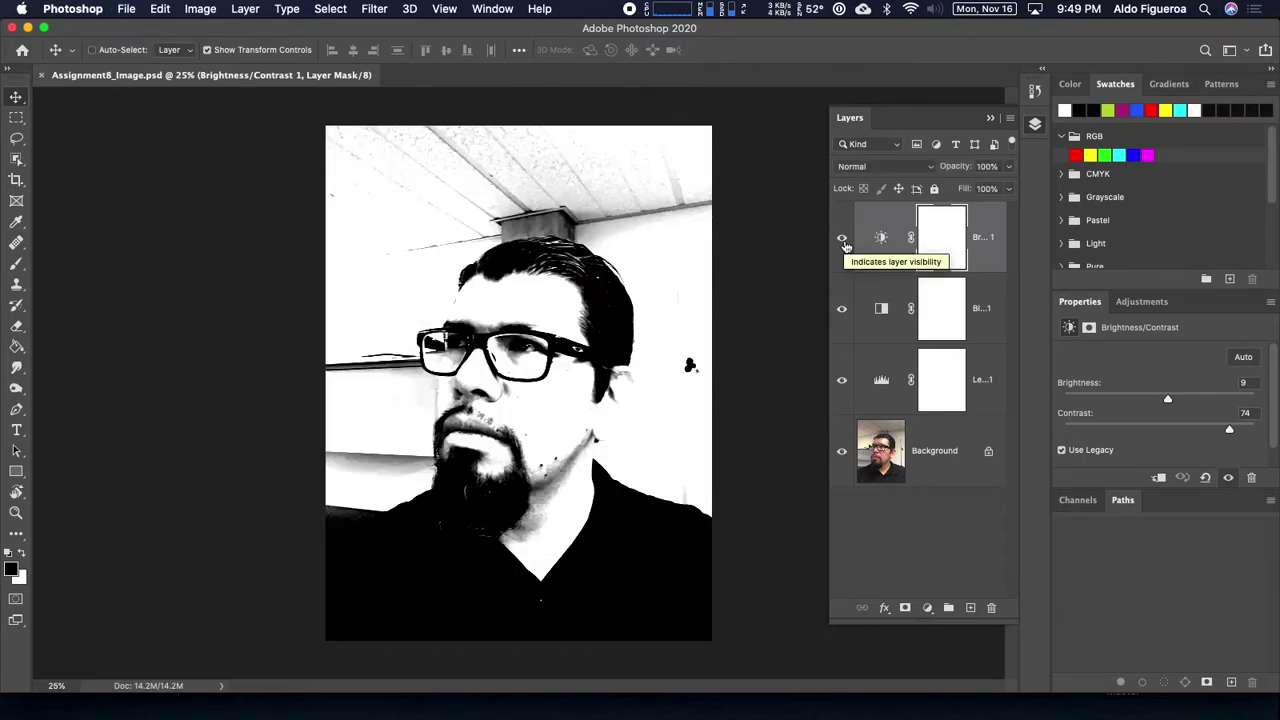
key("super+Tab")
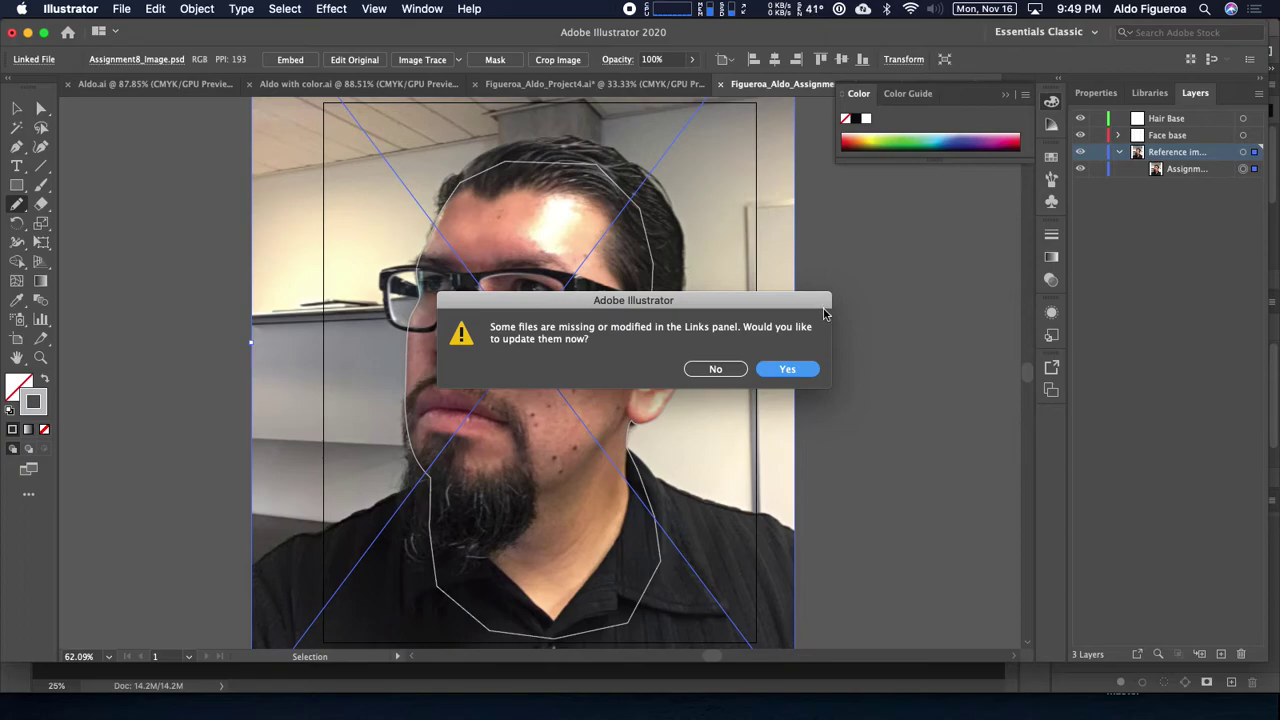
Step: Accept updating the linked image to the high-contrast photo and zoom in on the hair
left_click(795, 371)
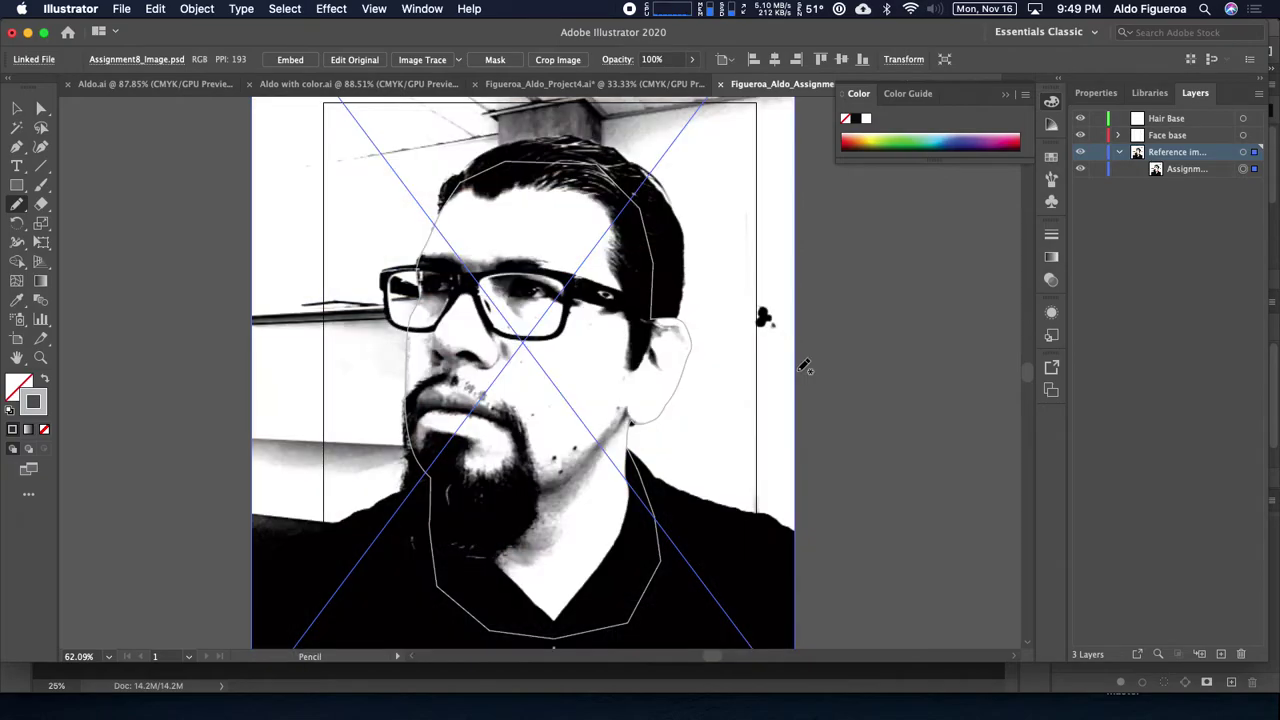
key("super+equal")
key("super+equal")
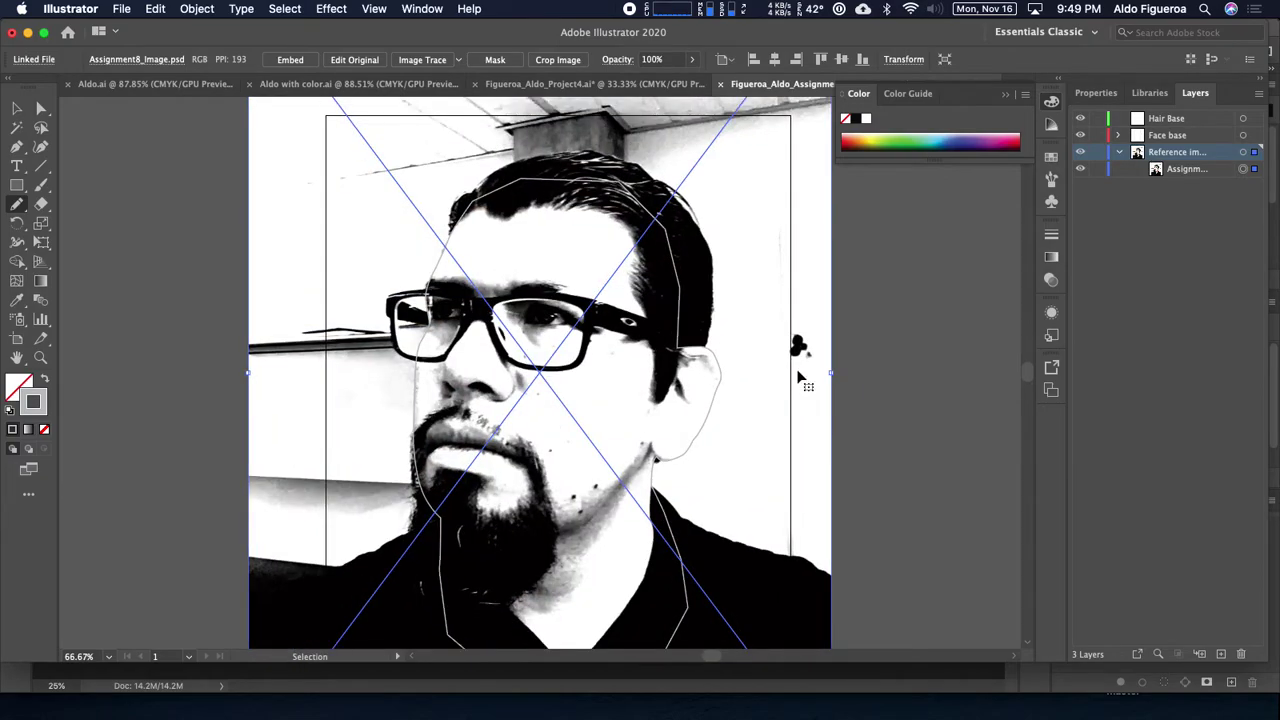
left_click_drag(622, 268, 570, 322)
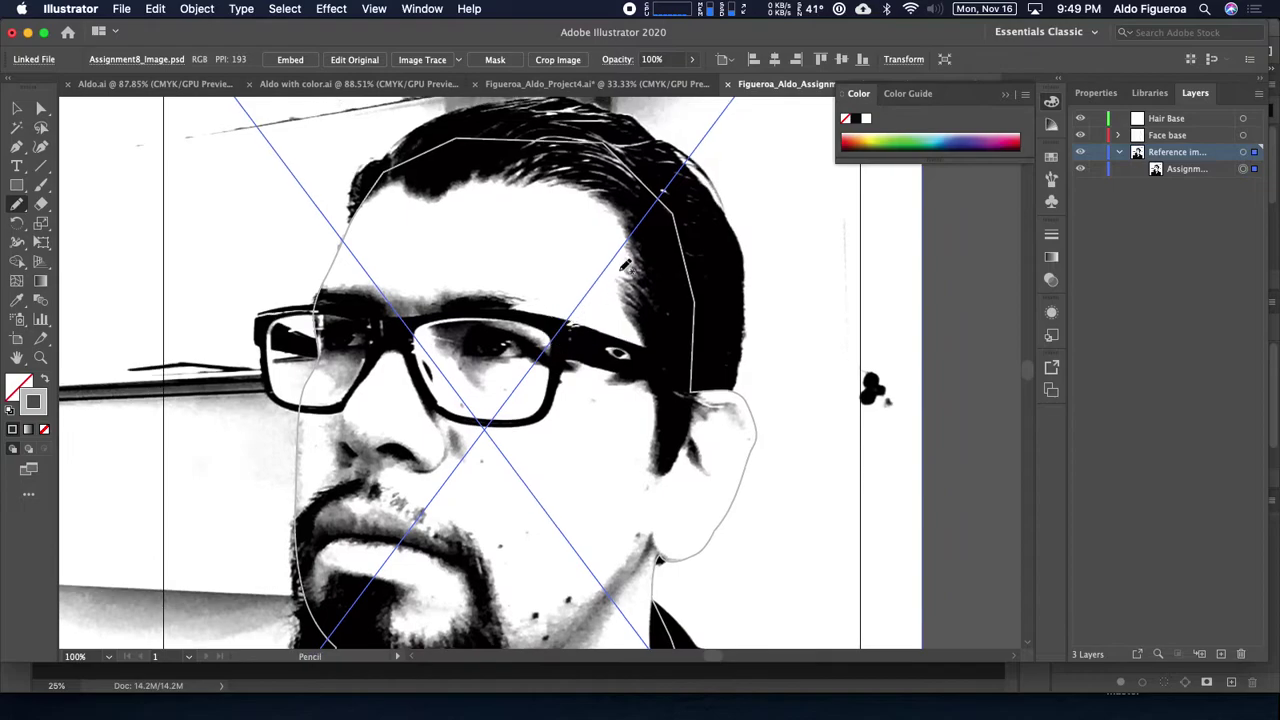
key("super+equal")
scroll(855, 333, "up", 3)
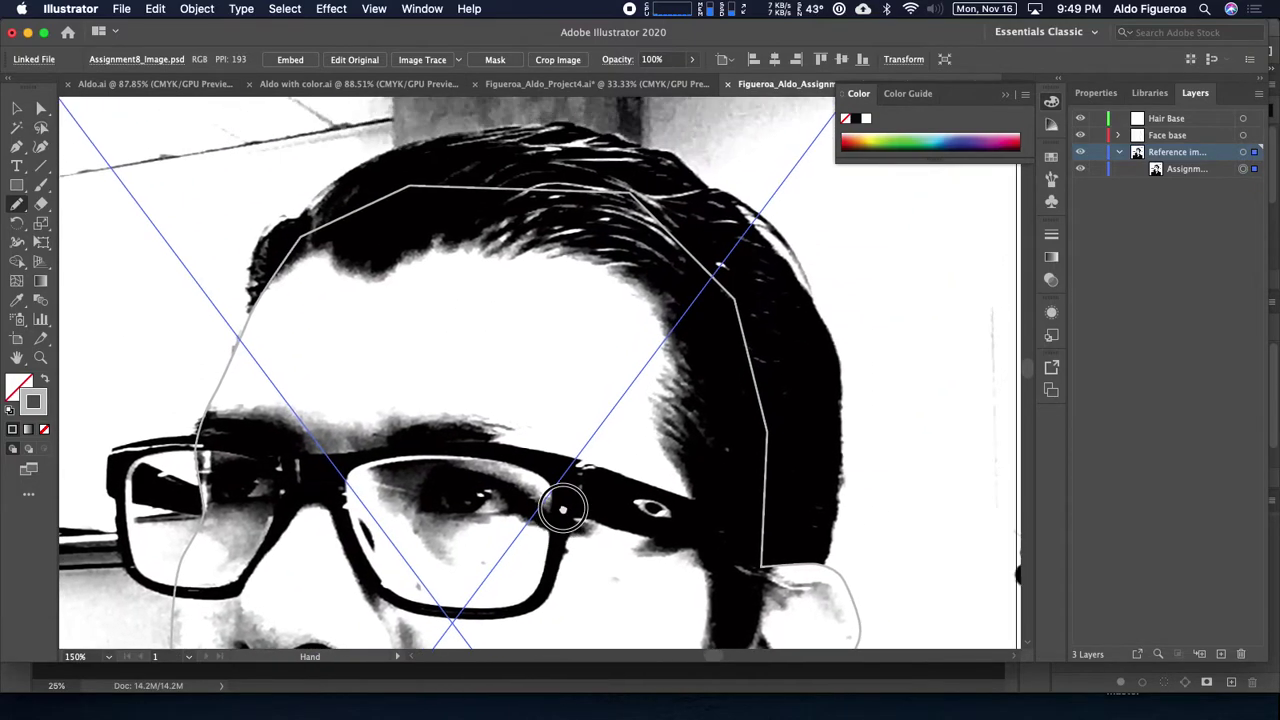
Step: Lock the Reference layer, make Hair Base active, and set the stroke to red
left_click(1097, 152)
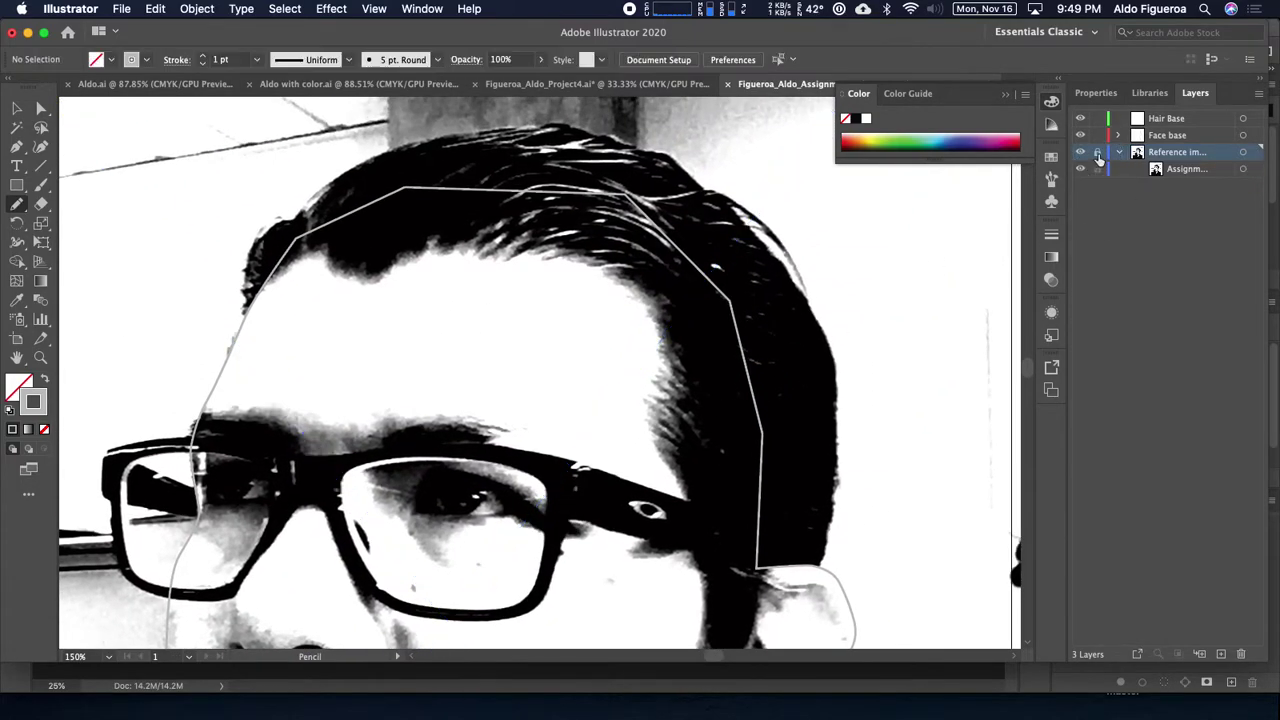
left_click(1178, 120)
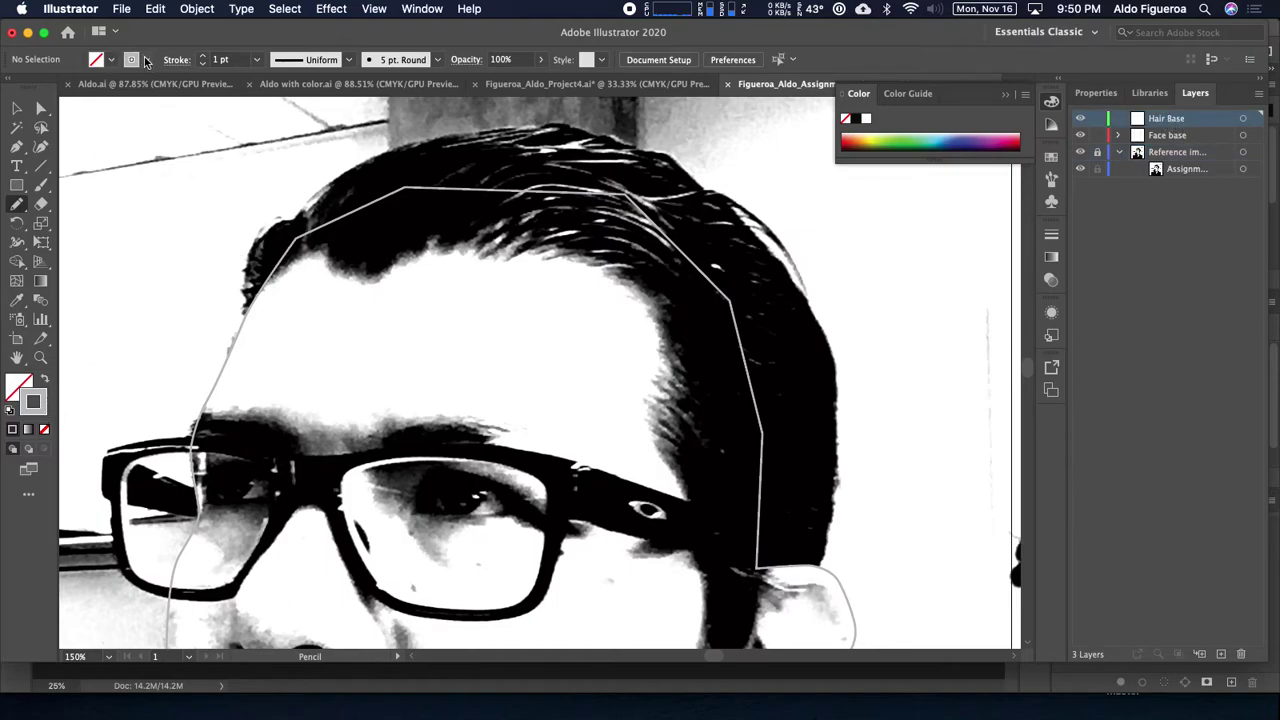
left_click(145, 60)
left_click(57, 90)
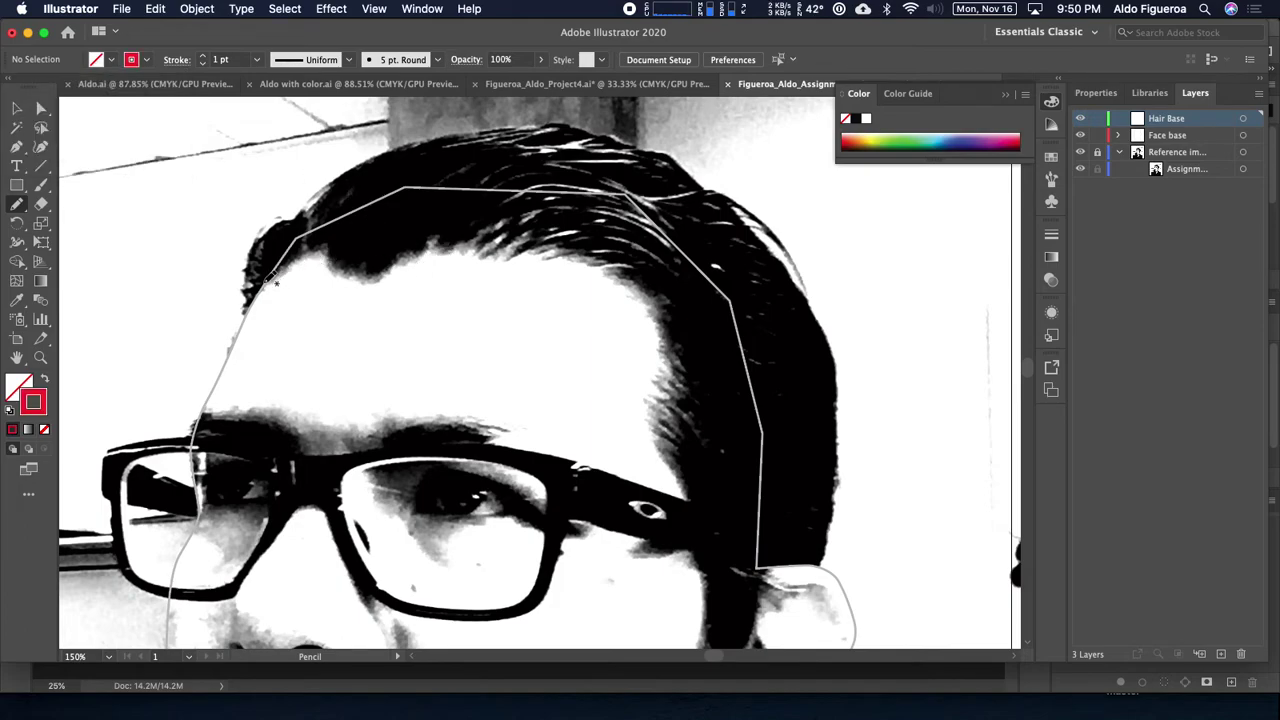
Step: Pencil-trace the hair outline along the forehead hairline to the right
mouse_move(280, 272)
left_mouse_down()
mouse_move(324, 245)
mouse_move(362, 277)
mouse_move(433, 242)
left_mouse_up()
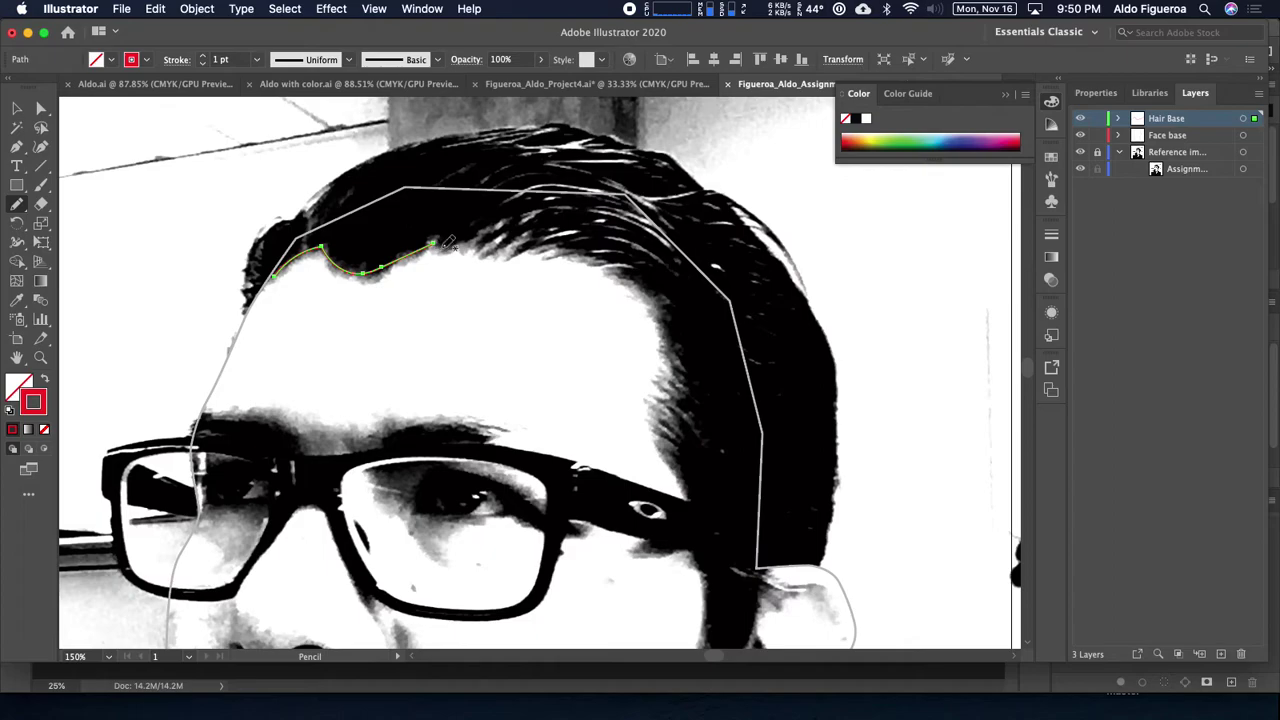
scroll(468, 234, "up", 5)
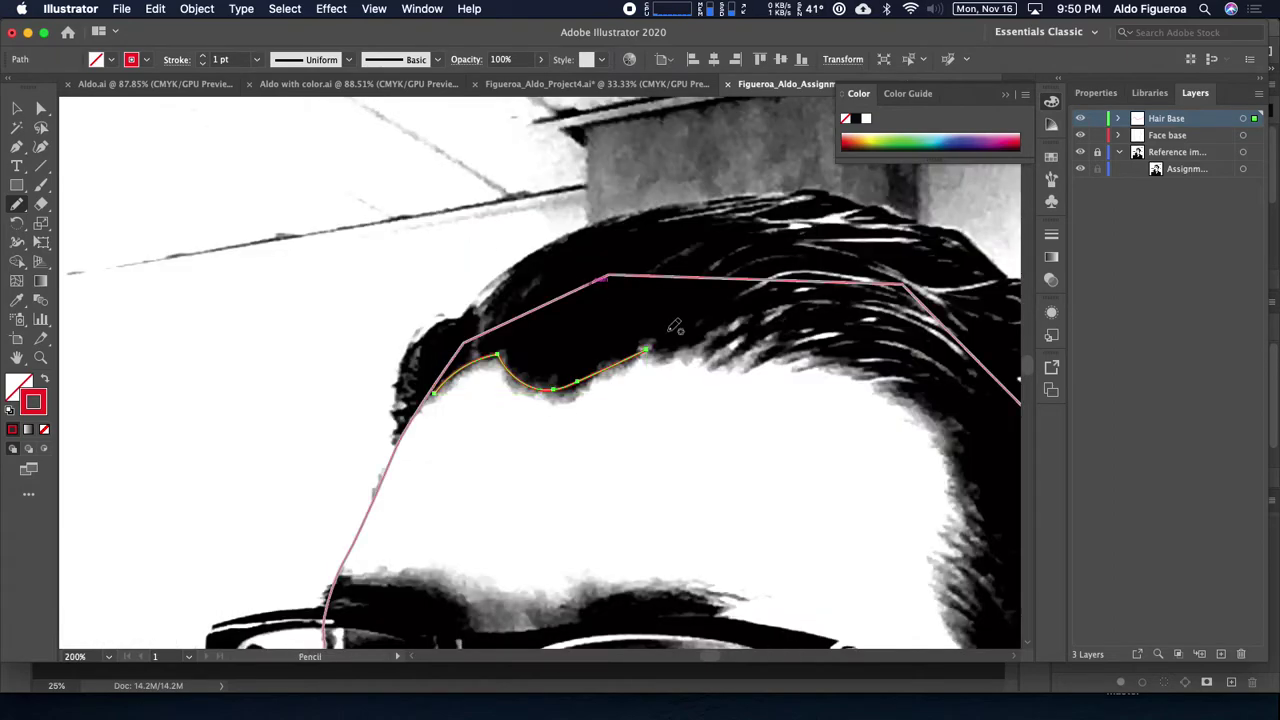
left_click_drag(752, 380, 611, 362)
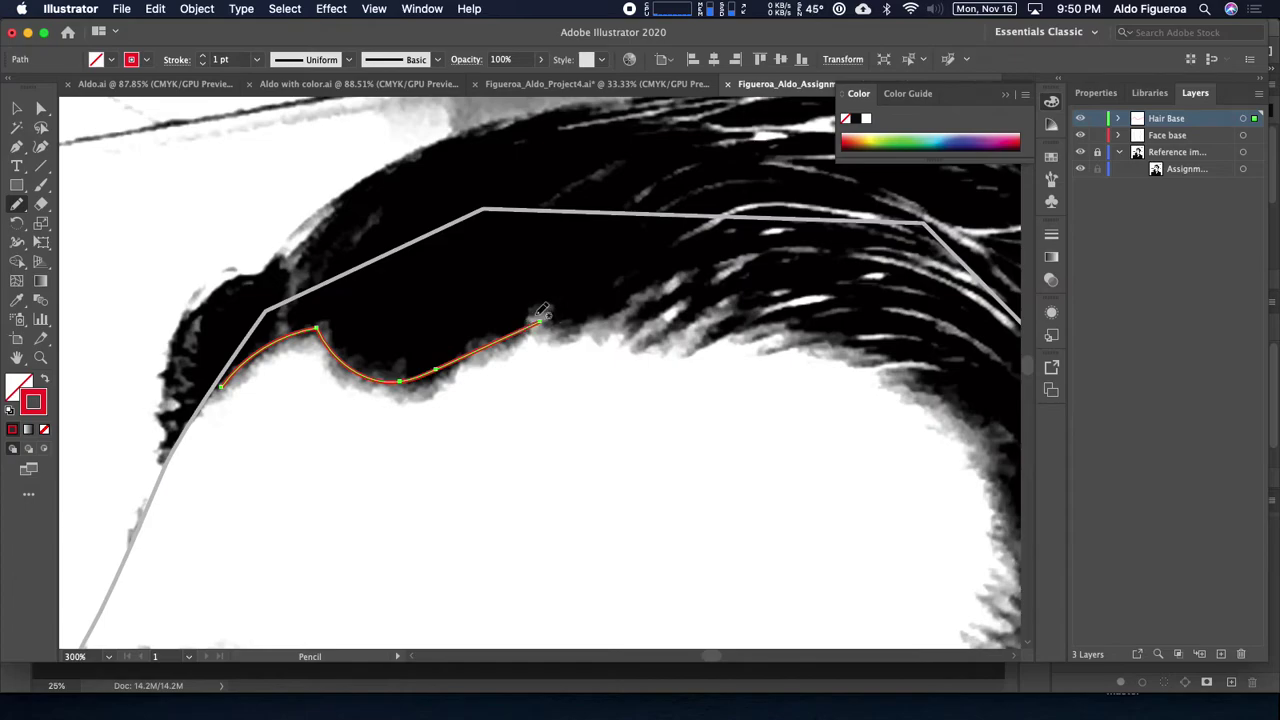
mouse_move(506, 332)
left_mouse_down()
mouse_move(540, 308)
mouse_move(555, 324)
mouse_move(593, 318)
mouse_move(671, 284)
mouse_move(640, 319)
mouse_move(675, 302)
mouse_move(664, 328)
mouse_move(683, 338)
mouse_move(722, 318)
mouse_move(601, 322)
mouse_move(624, 308)
mouse_move(604, 342)
mouse_move(674, 309)
mouse_move(640, 356)
mouse_move(722, 334)
mouse_move(779, 353)
mouse_move(622, 304)
mouse_move(756, 380)
mouse_move(794, 431)
mouse_move(800, 466)
mouse_move(809, 423)
mouse_move(726, 288)
mouse_move(674, 262)
mouse_move(671, 294)
mouse_move(705, 375)
mouse_move(706, 459)
mouse_move(727, 495)
mouse_move(700, 462)
mouse_move(697, 488)
mouse_move(673, 487)
mouse_move(693, 572)
mouse_move(551, 331)
left_mouse_up()
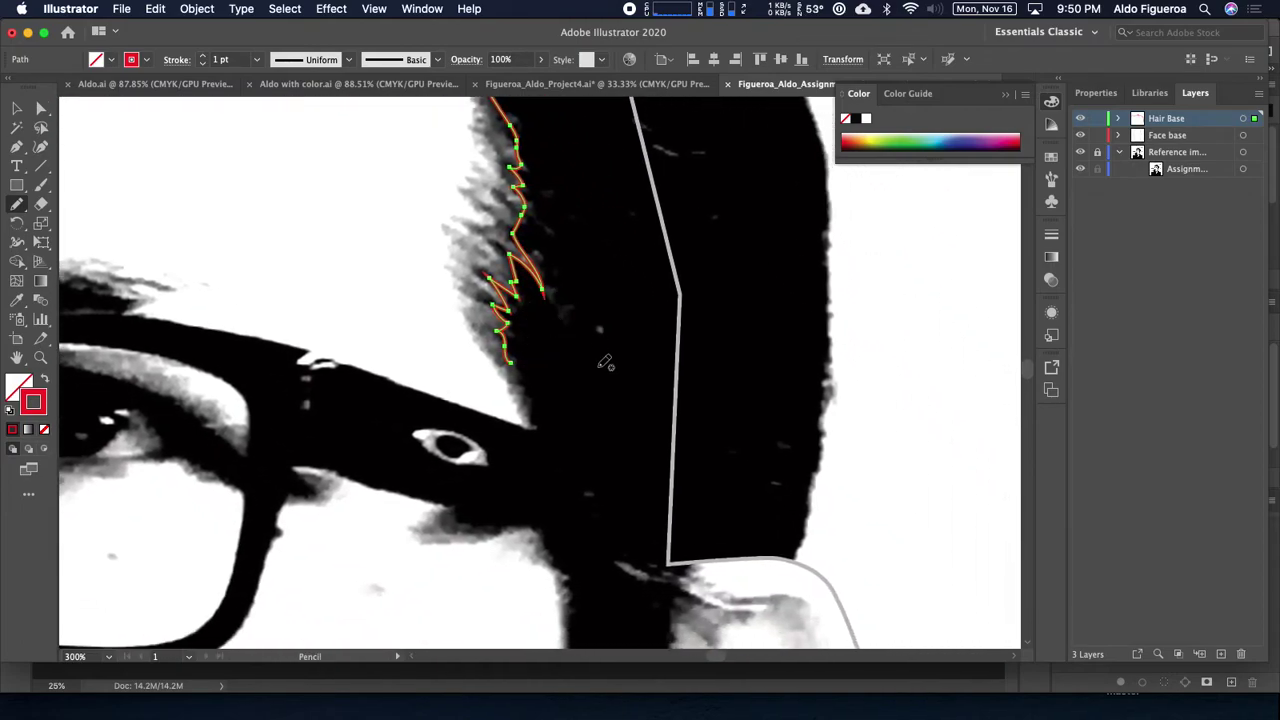
Step: Continue the pencil outline from the hairline down the sideburn beside the glasses
left_click_drag(621, 375, 529, 223)
mouse_move(413, 190)
left_mouse_down()
mouse_move(445, 318)
mouse_move(366, 347)
mouse_move(358, 367)
mouse_move(427, 363)
left_mouse_up()
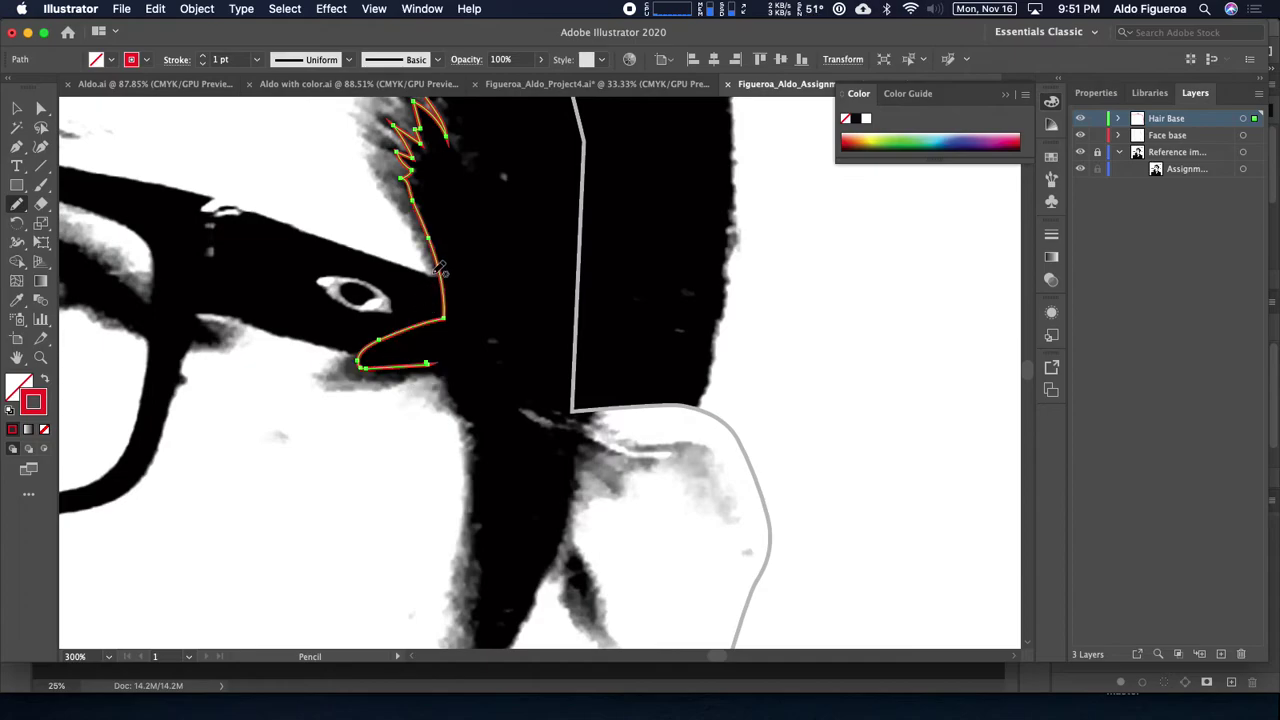
mouse_move(443, 318)
left_mouse_down()
mouse_move(450, 401)
mouse_move(474, 450)
left_mouse_up()
scroll(514, 320, "down", 5)
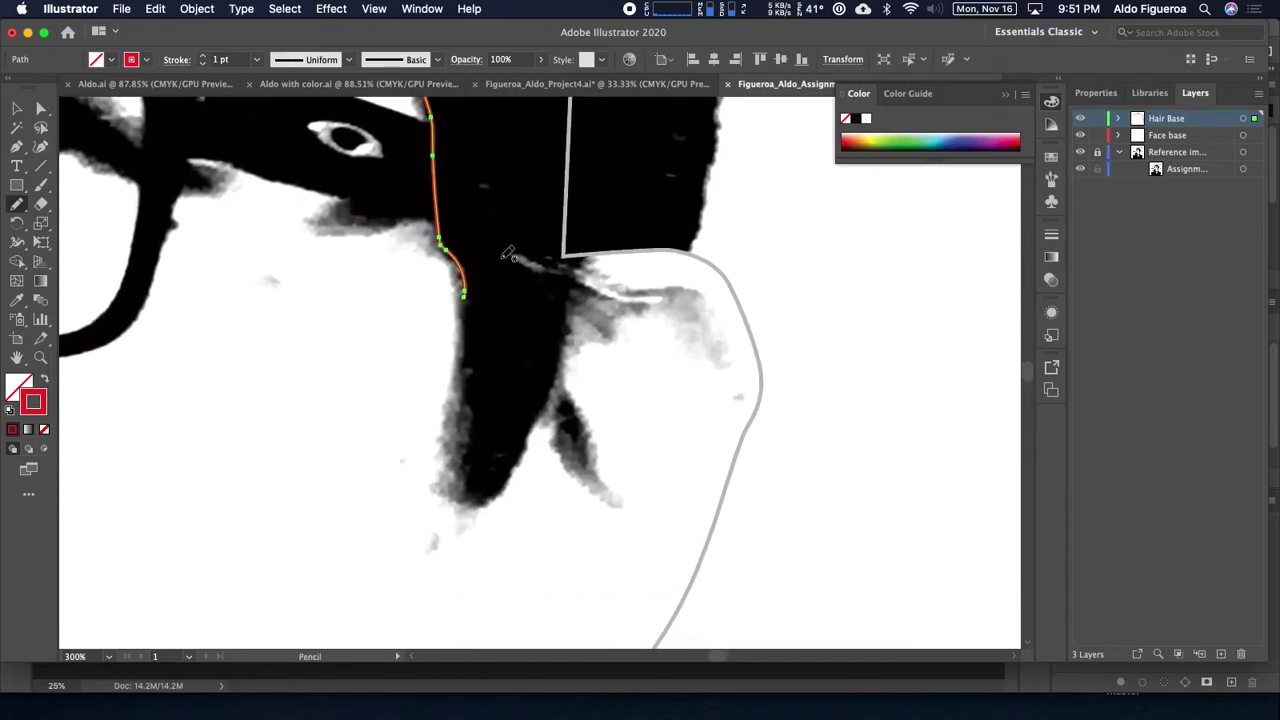
mouse_move(463, 290)
left_mouse_down()
mouse_move(462, 476)
mouse_move(470, 501)
mouse_move(493, 503)
mouse_move(545, 419)
mouse_move(580, 257)
left_mouse_up()
scroll(537, 277, "up", 3)
scroll(537, 277, "right", 3)
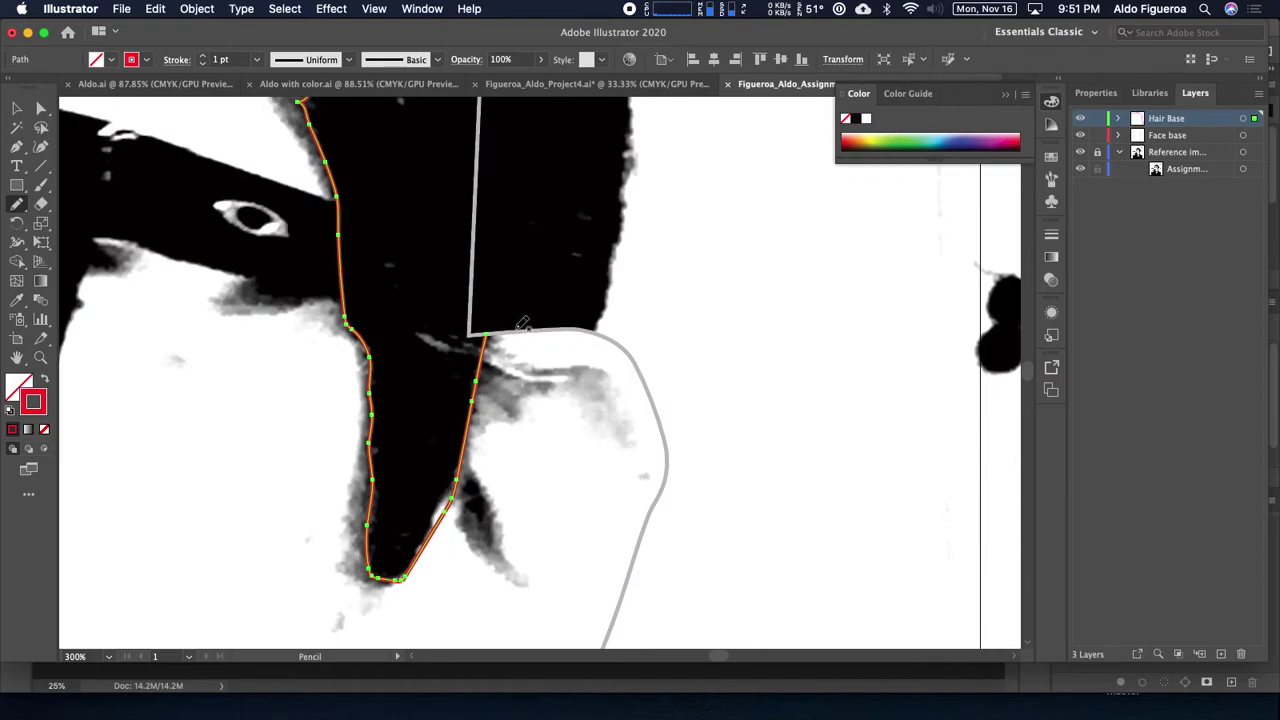
Step: Trace around the bottom of the sideburn and back up its outer edge
mouse_move(491, 335)
left_mouse_down()
mouse_move(596, 330)
mouse_move(534, 297)
mouse_move(500, 310)
mouse_move(474, 331)
mouse_move(478, 395)
left_mouse_up()
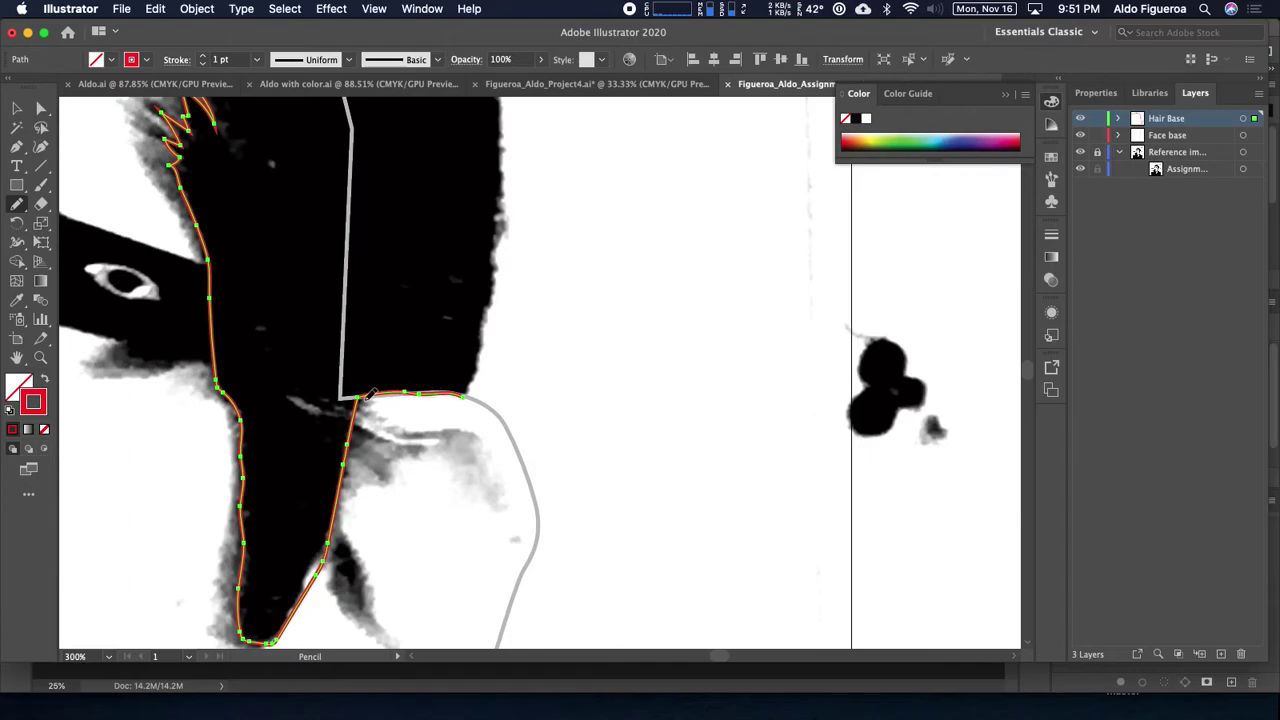
left_click_drag(366, 392, 465, 395)
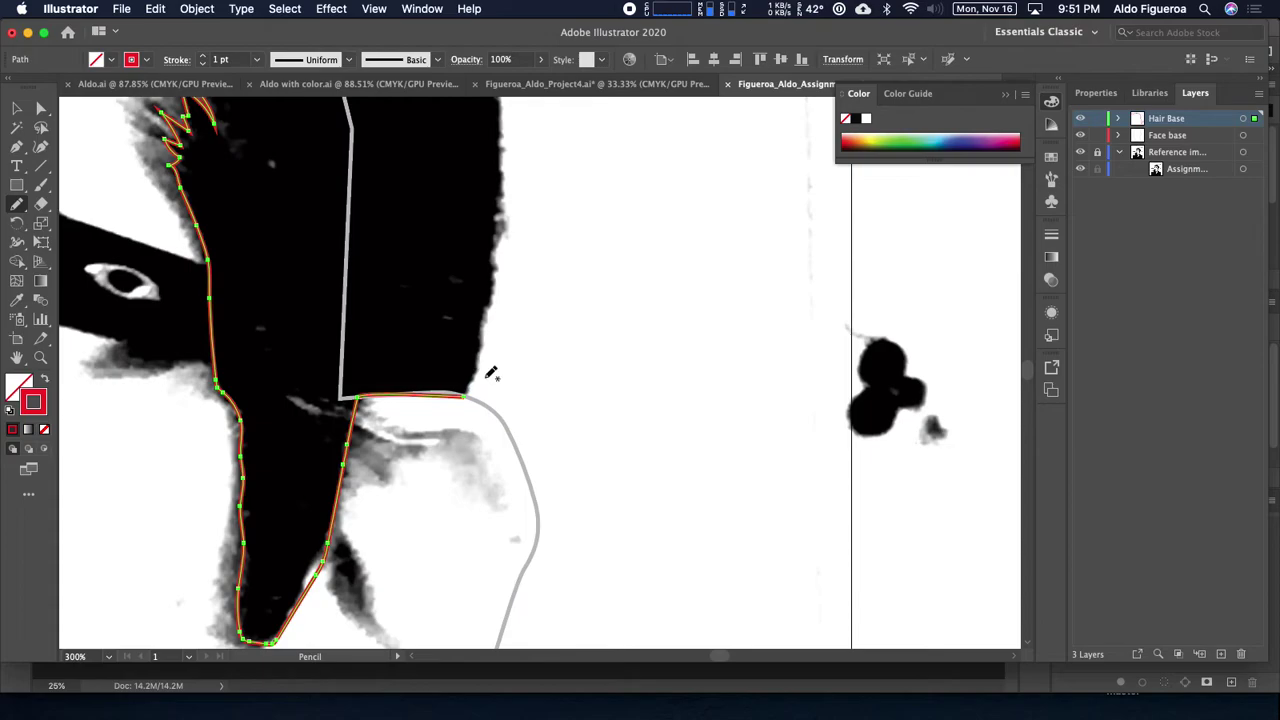
scroll(470, 385, "up", 3)
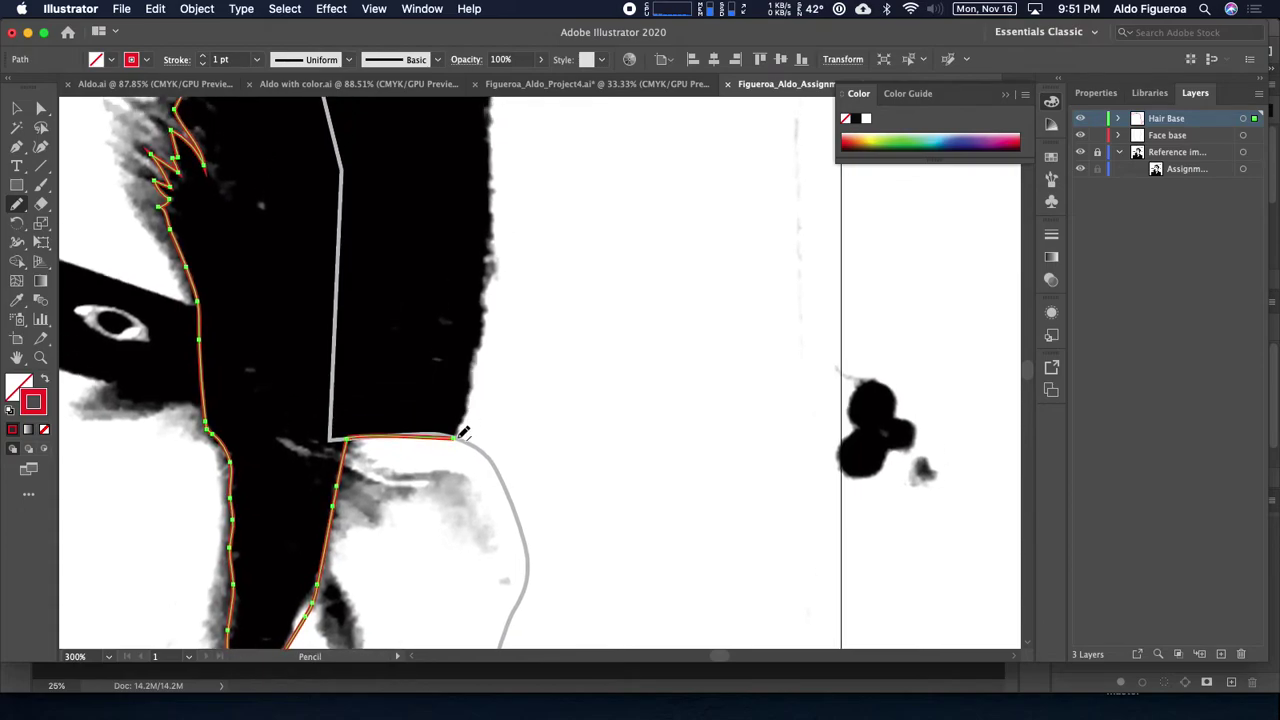
left_click_drag(462, 434, 487, 258)
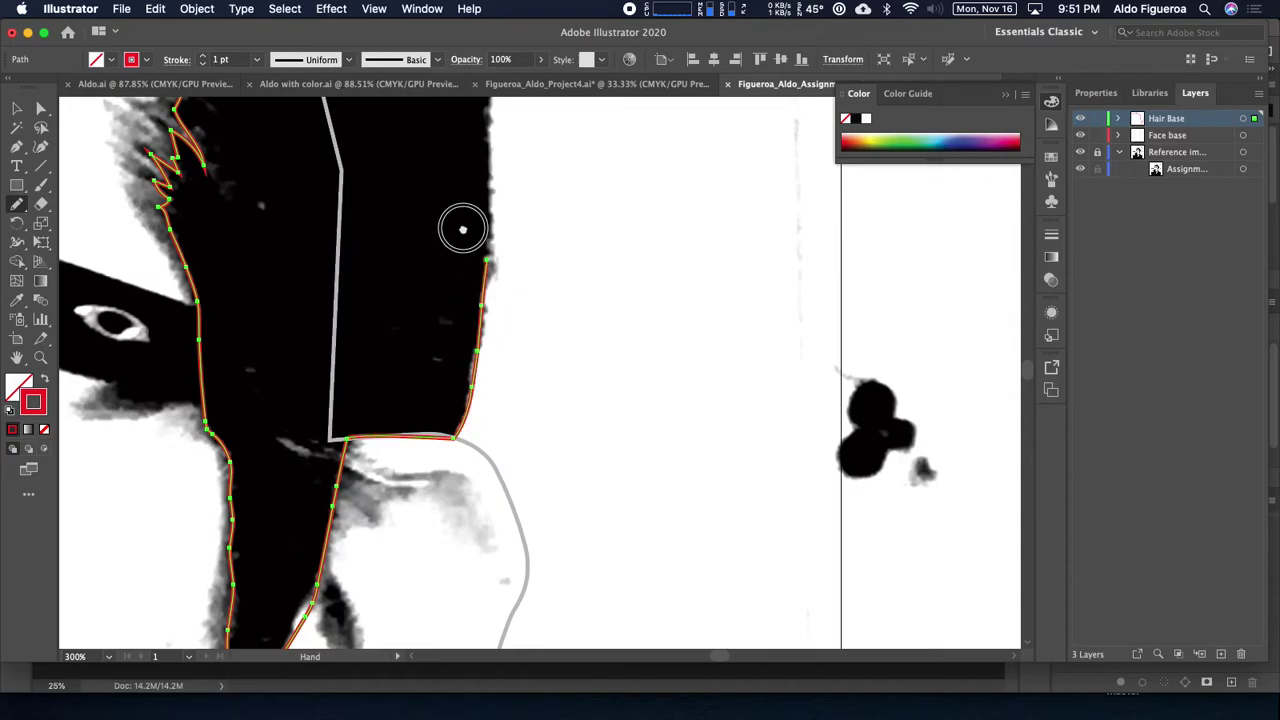
scroll(460, 250, "up", 3)
left_click_drag(393, 283, 437, 318)
Step: Check the traced path, then extend the outline up the back of the hair
key("super+minus")
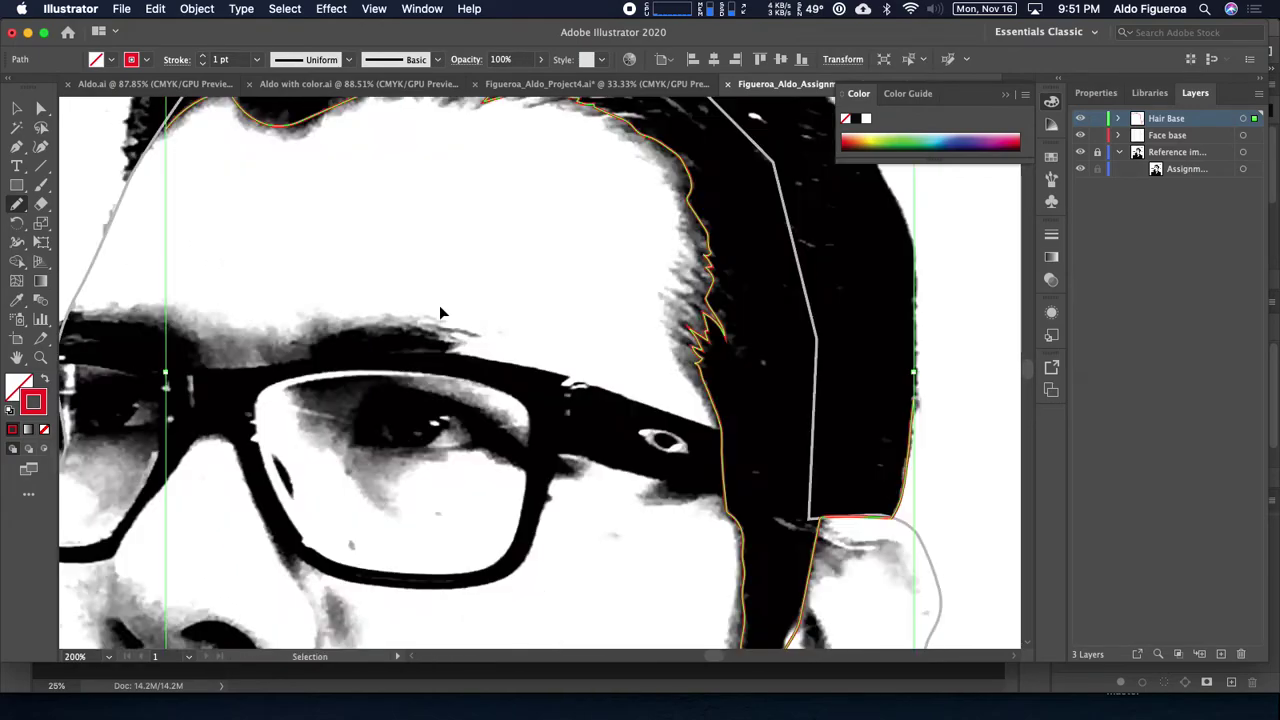
key("super+minus")
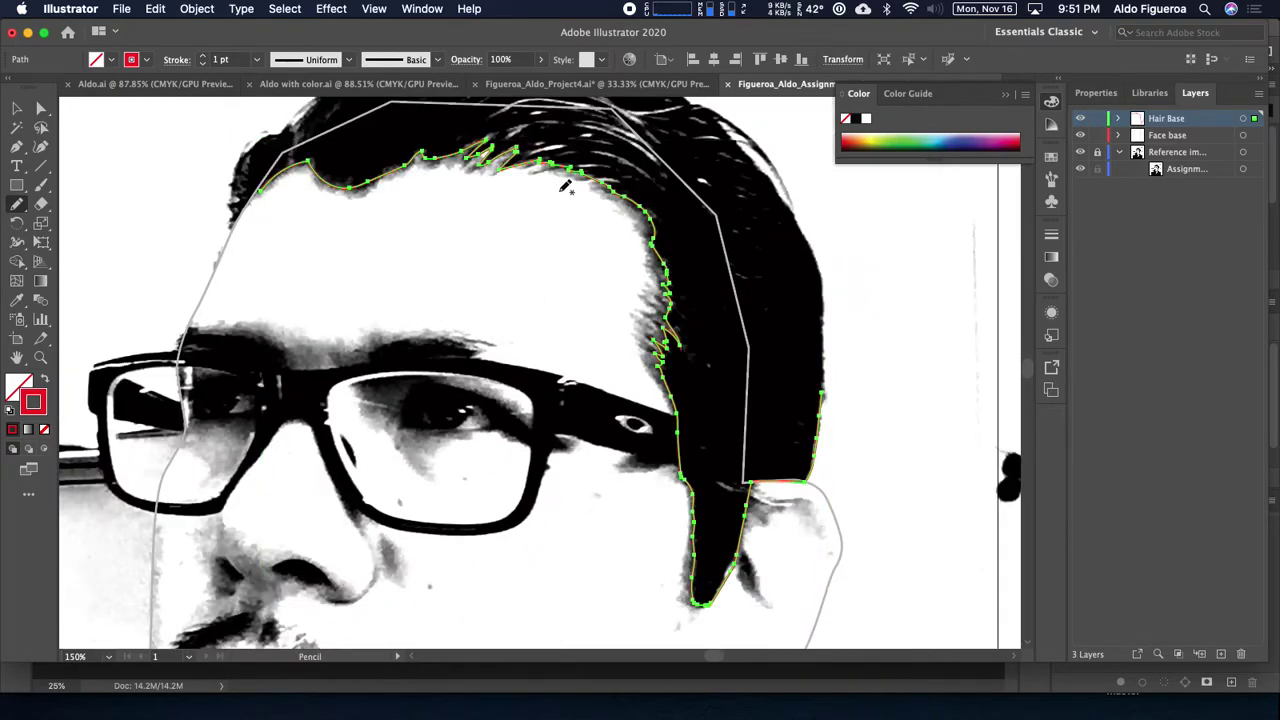
scroll(663, 314, "right", 10)
key("super")
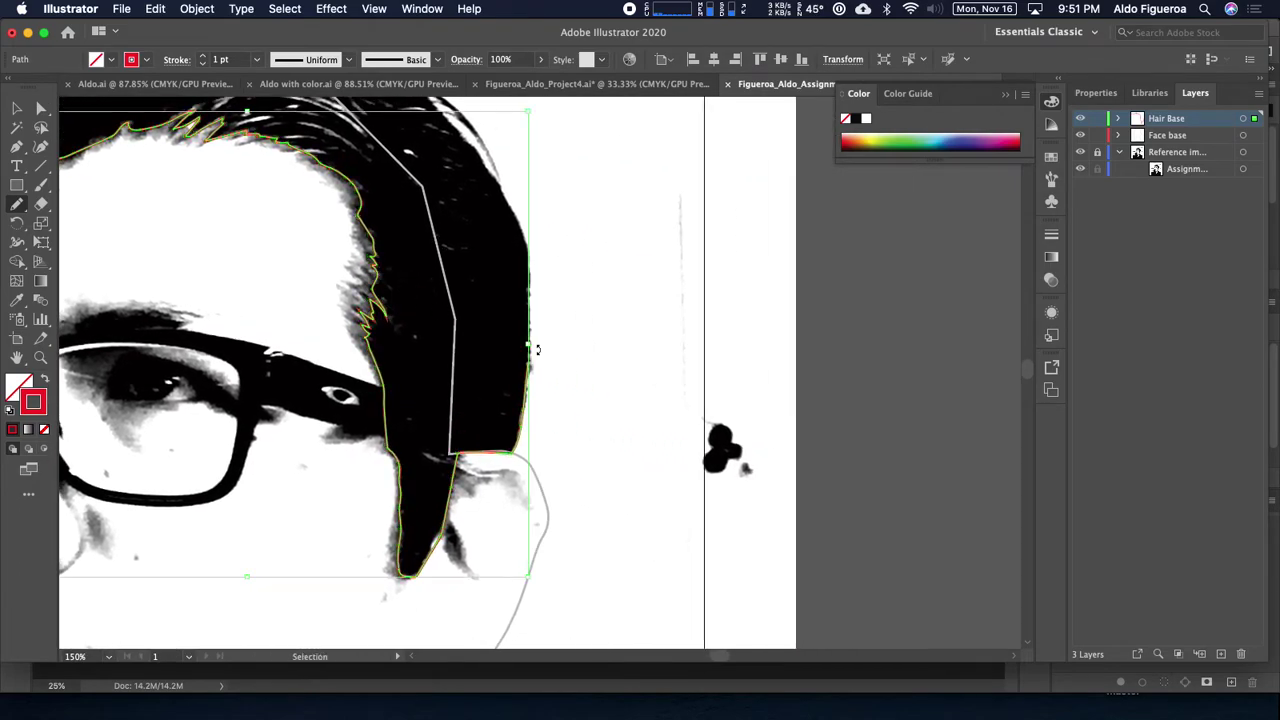
key("super+plus")
key("super+plus")
scroll(586, 346, "right", 10)
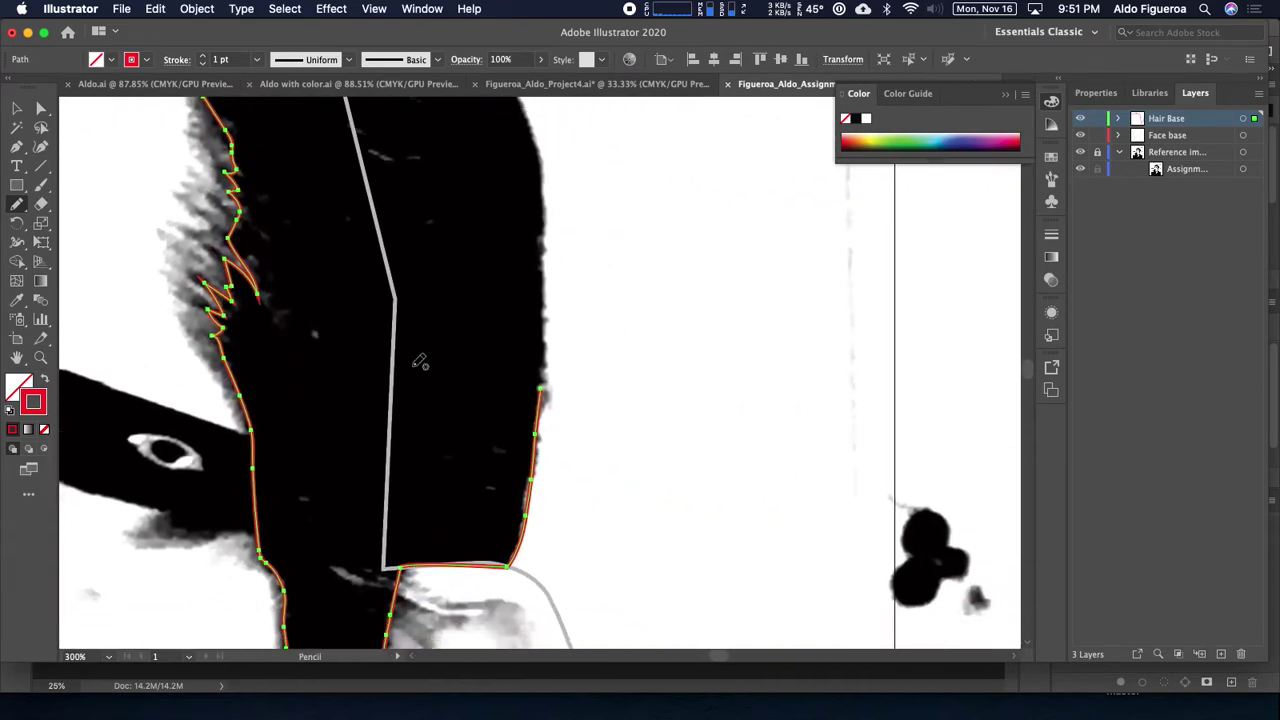
mouse_move(543, 400)
left_mouse_down()
mouse_move(544, 197)
mouse_move(506, 243)
mouse_move(534, 334)
left_mouse_up()
key("space")
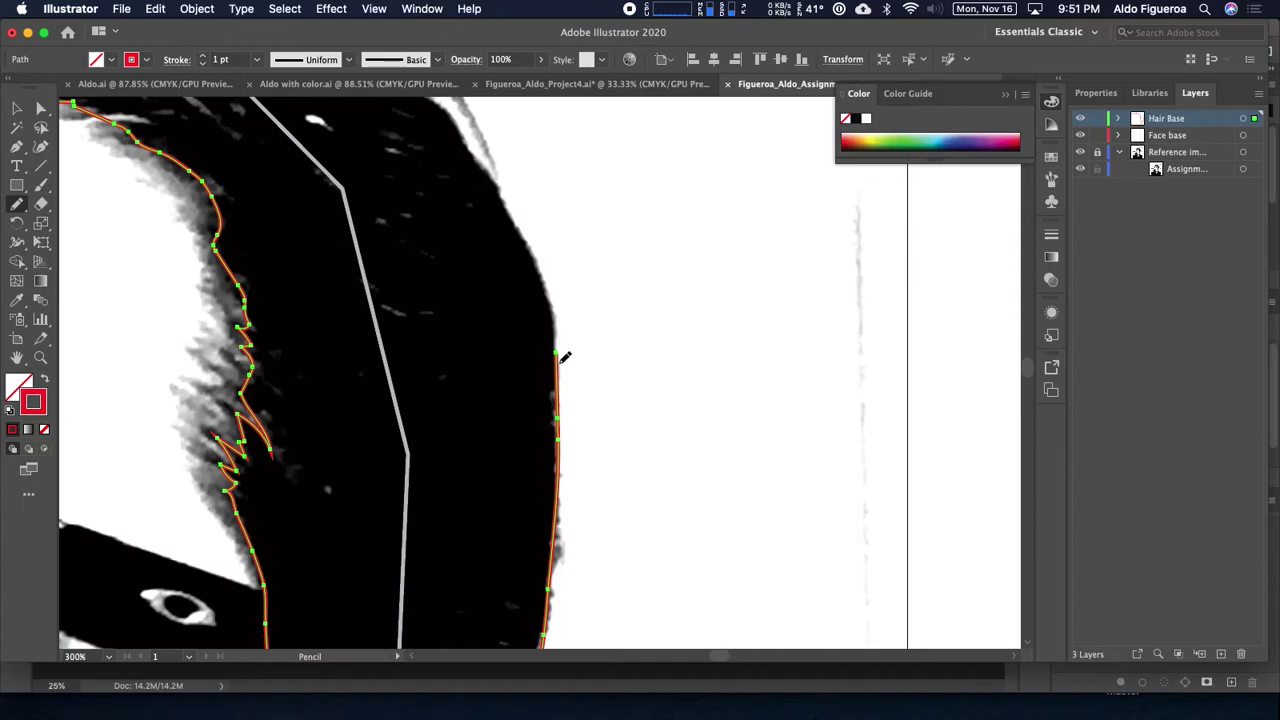
mouse_move(558, 369)
left_mouse_down()
mouse_move(546, 283)
mouse_move(478, 155)
mouse_move(486, 309)
mouse_move(518, 316)
left_mouse_up()
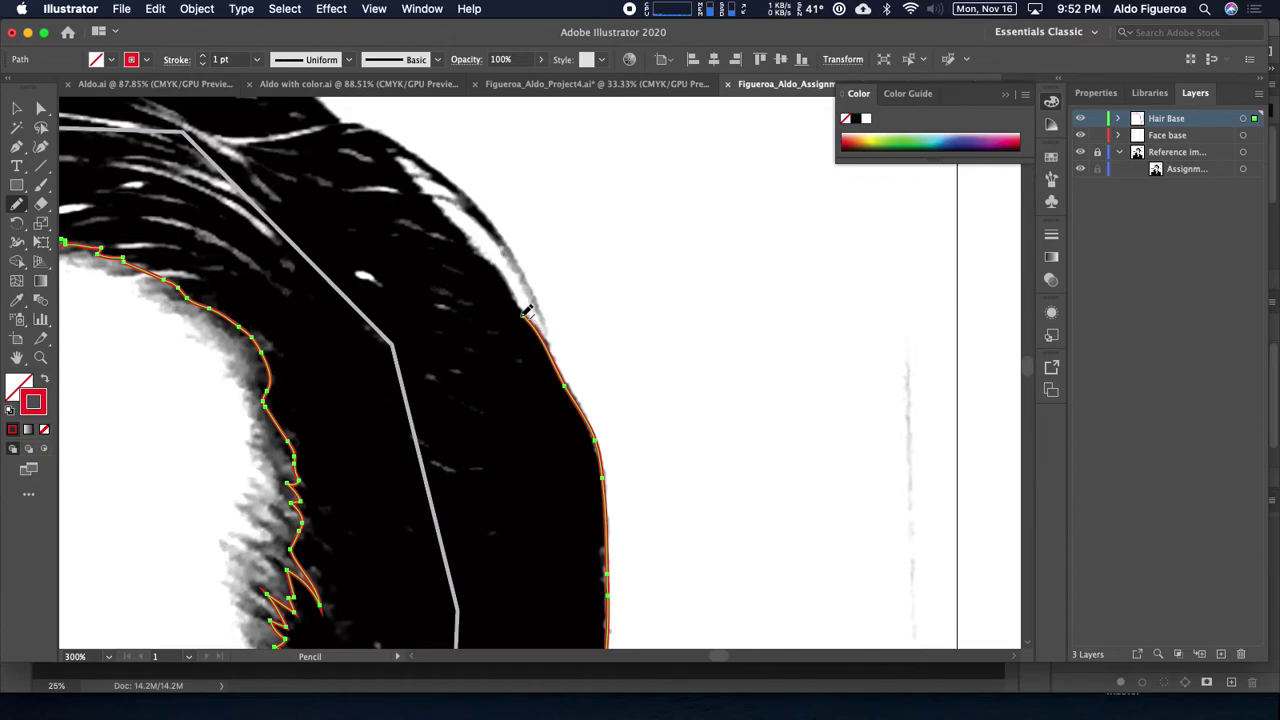
left_click_drag(527, 312, 478, 246)
Step: Carry the outline over the crown and top of the hair toward the front hairline
scroll(477, 300, "up", 5)
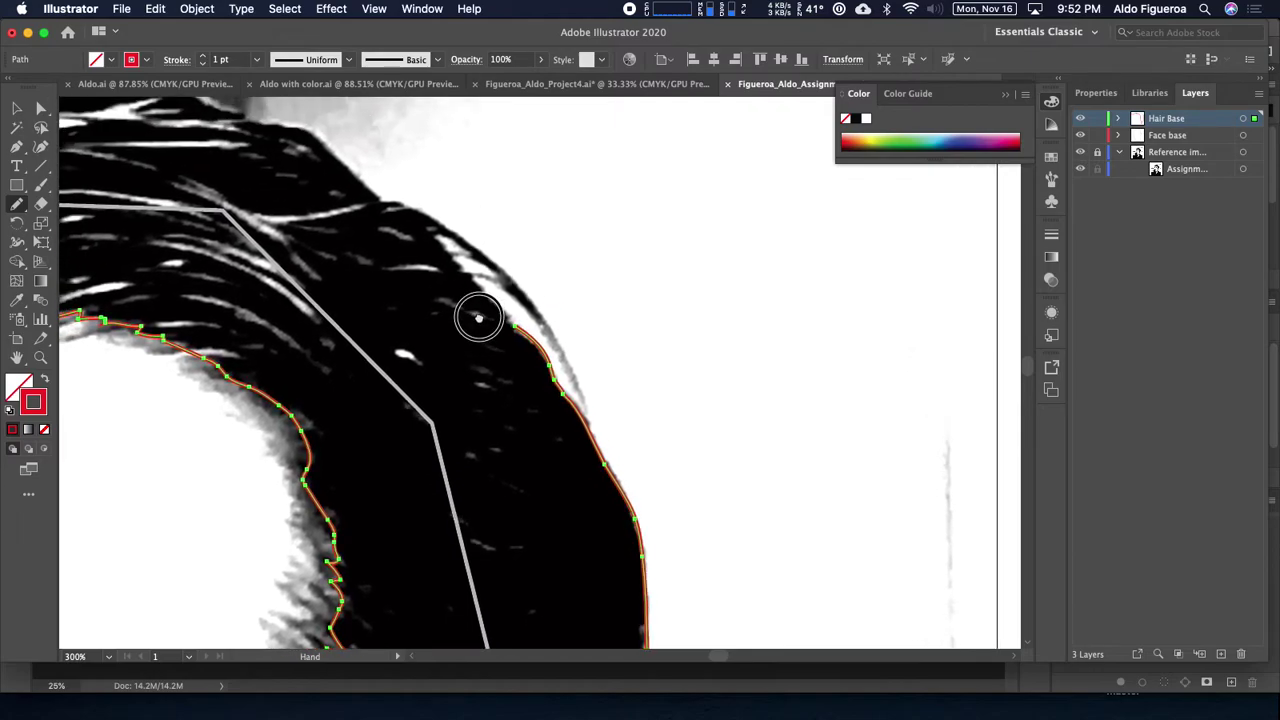
left_click_drag(523, 320, 480, 278)
scroll(486, 330, "up", 5)
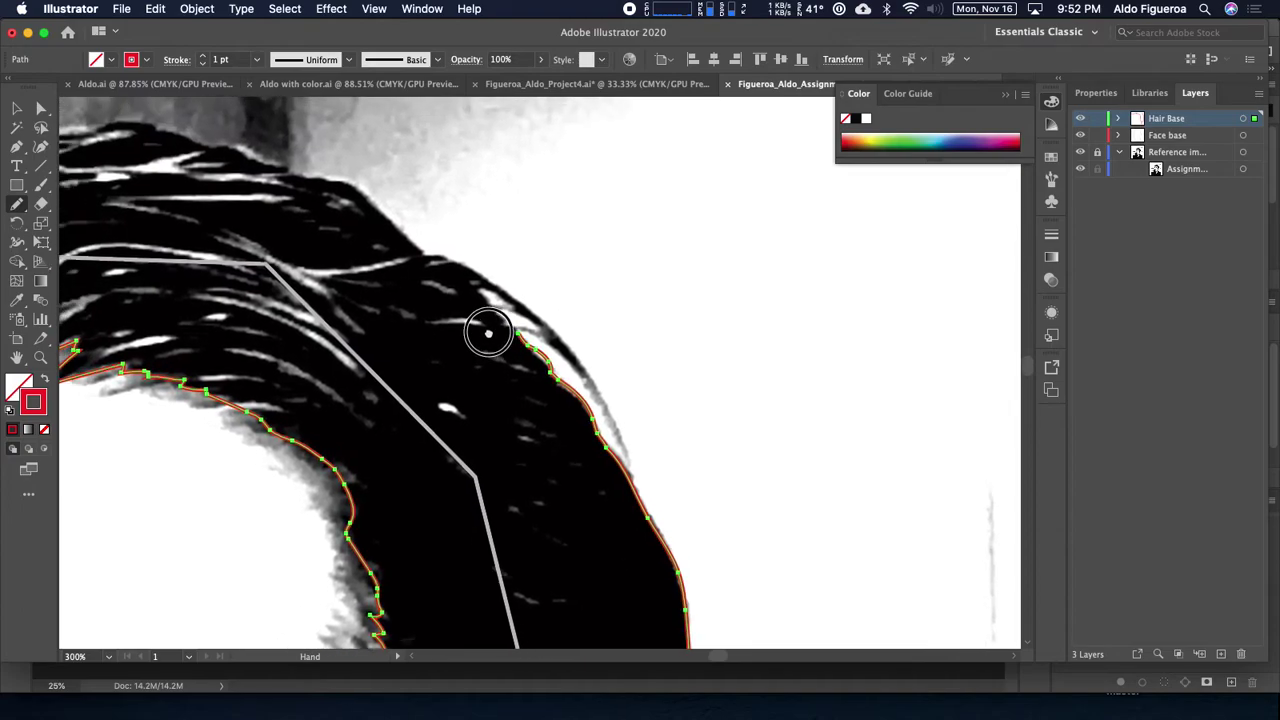
left_click_drag(521, 333, 361, 193)
mouse_move(356, 225)
left_mouse_down()
mouse_move(592, 355)
mouse_move(620, 337)
mouse_move(584, 316)
left_mouse_up()
mouse_move(550, 308)
left_mouse_down()
mouse_move(449, 274)
mouse_move(633, 317)
mouse_move(545, 294)
mouse_move(248, 344)
mouse_move(358, 353)
mouse_move(743, 289)
mouse_move(687, 285)
mouse_move(654, 300)
mouse_move(580, 344)
mouse_move(539, 396)
mouse_move(541, 416)
mouse_move(520, 401)
mouse_move(447, 441)
mouse_move(401, 502)
mouse_move(404, 599)
mouse_move(461, 539)
left_mouse_up()
Step: Zoom out to the whole head and beard, reselect the hair path, and switch to Photoshop
key("space")
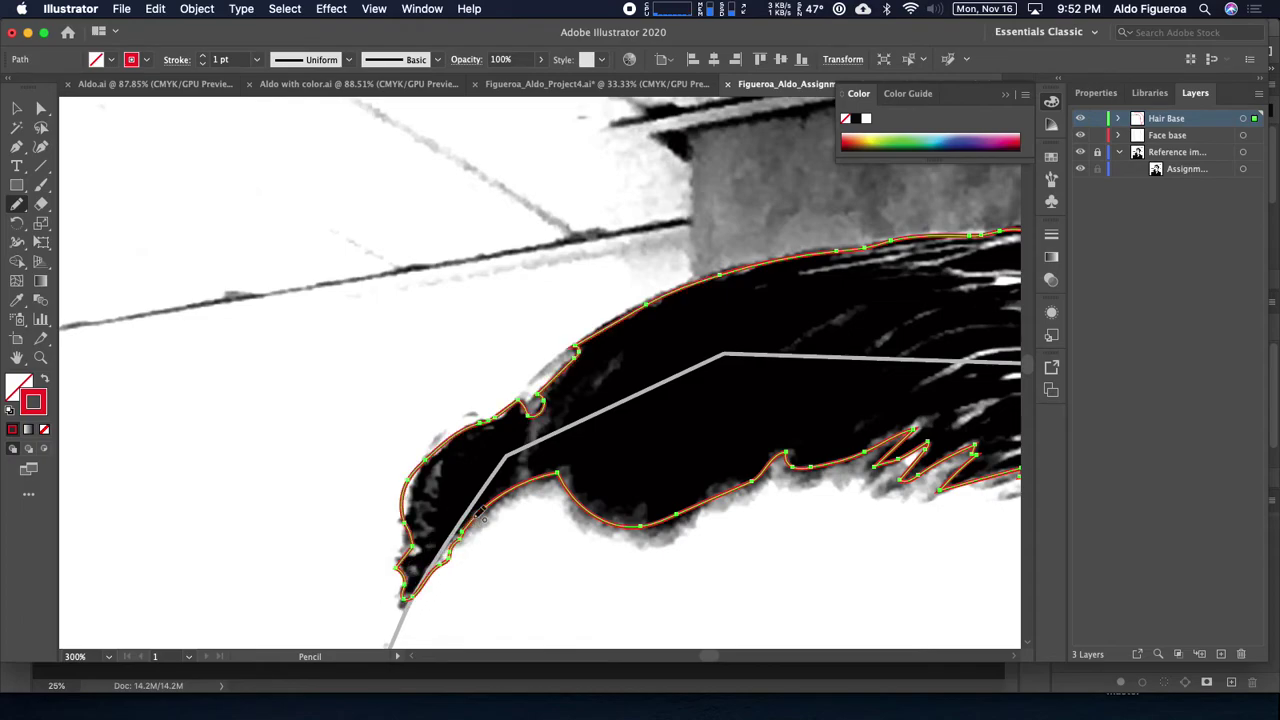
scroll(509, 443, "down", 3)
scroll(509, 443, "right", 4)
key("super+minus")
key("super+minus")
key("super+minus")
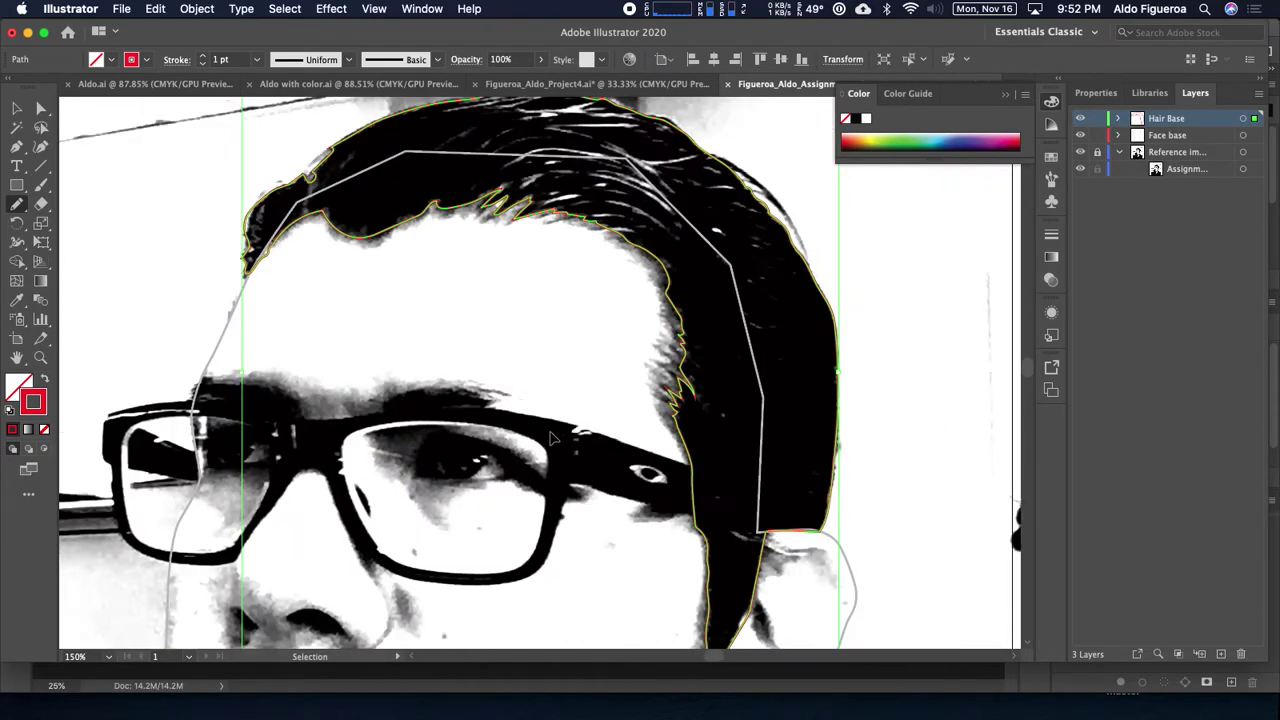
left_click_drag(515, 367, 557, 263)
left_click_drag(626, 400, 715, 231)
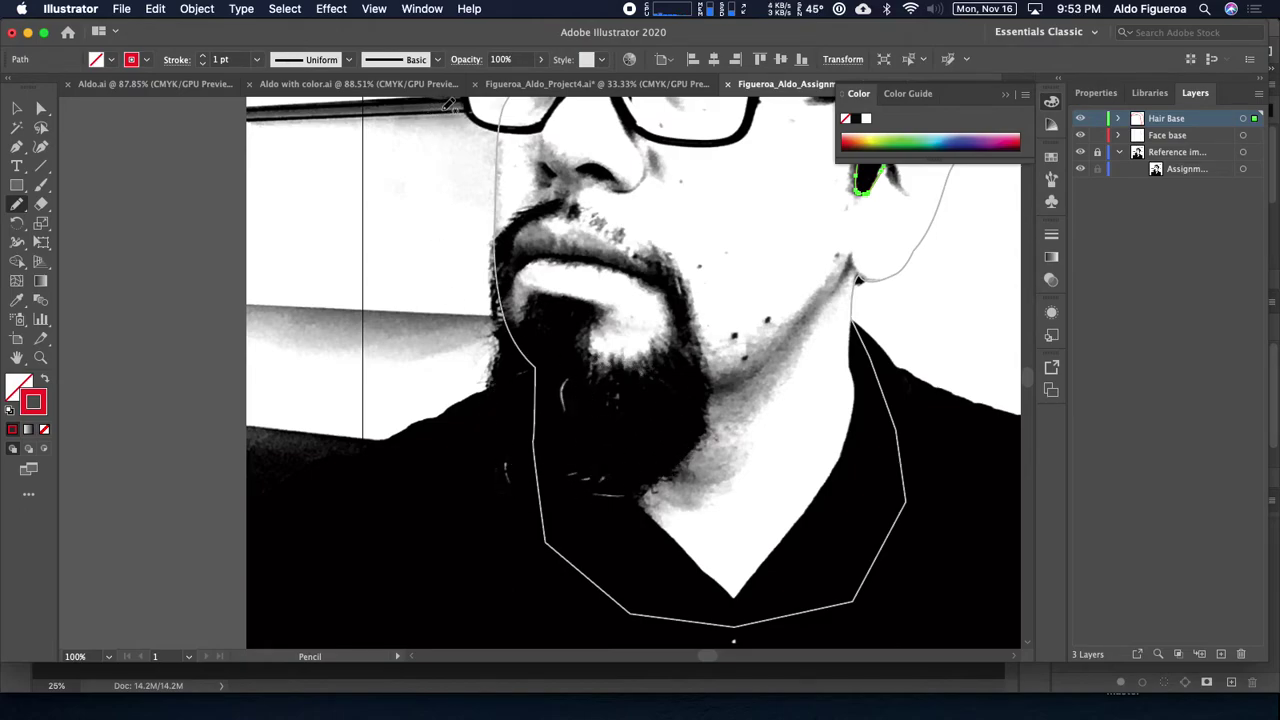
key("super")
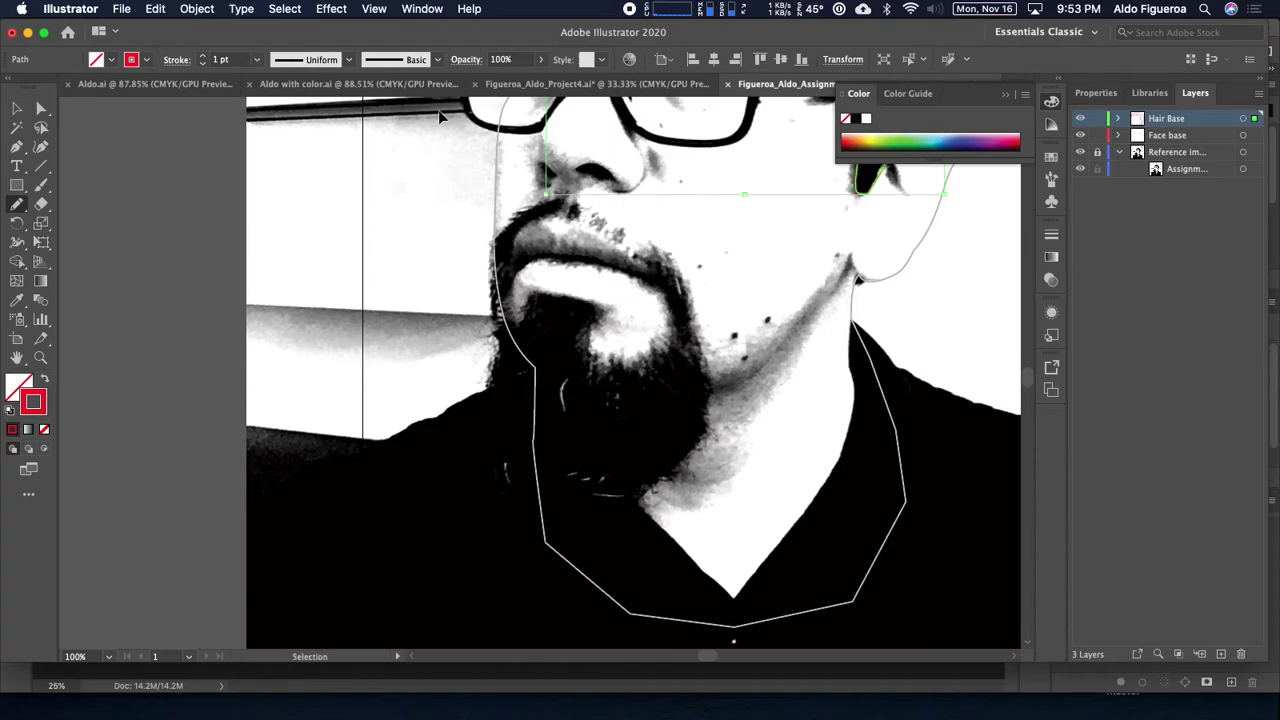
left_click(433, 118, "super")
key("super+z")
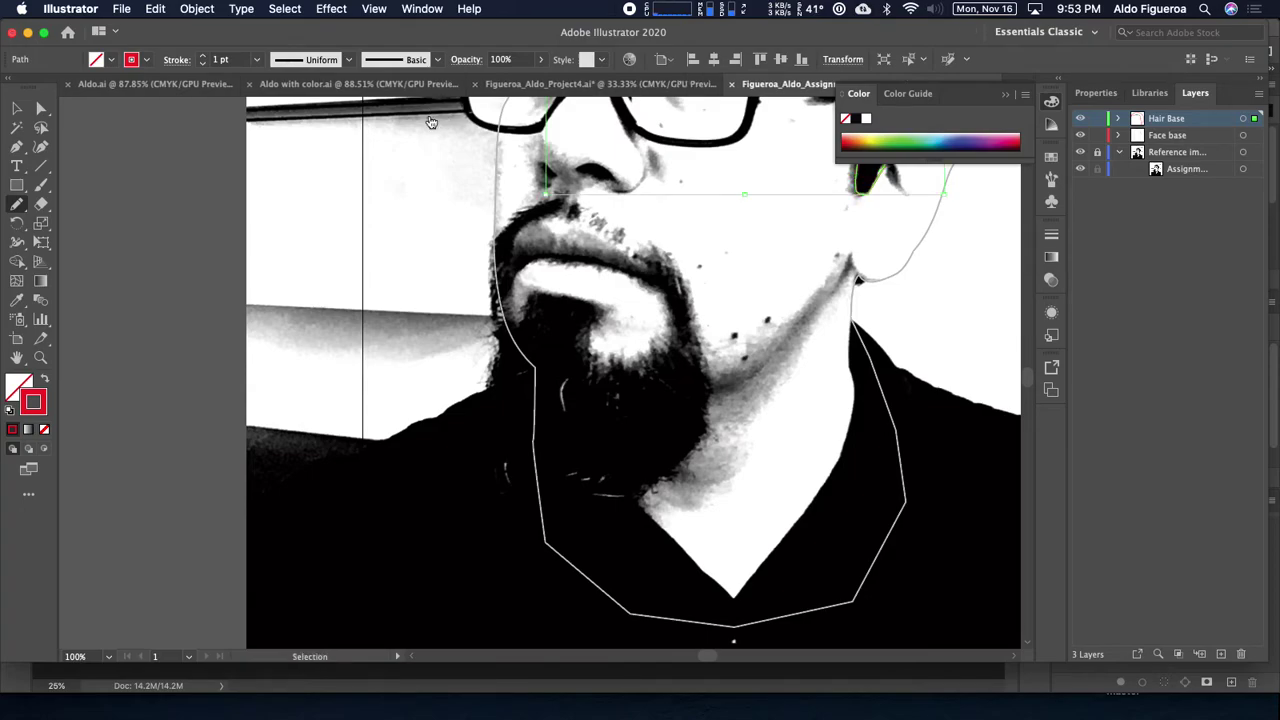
key("super+Tab")
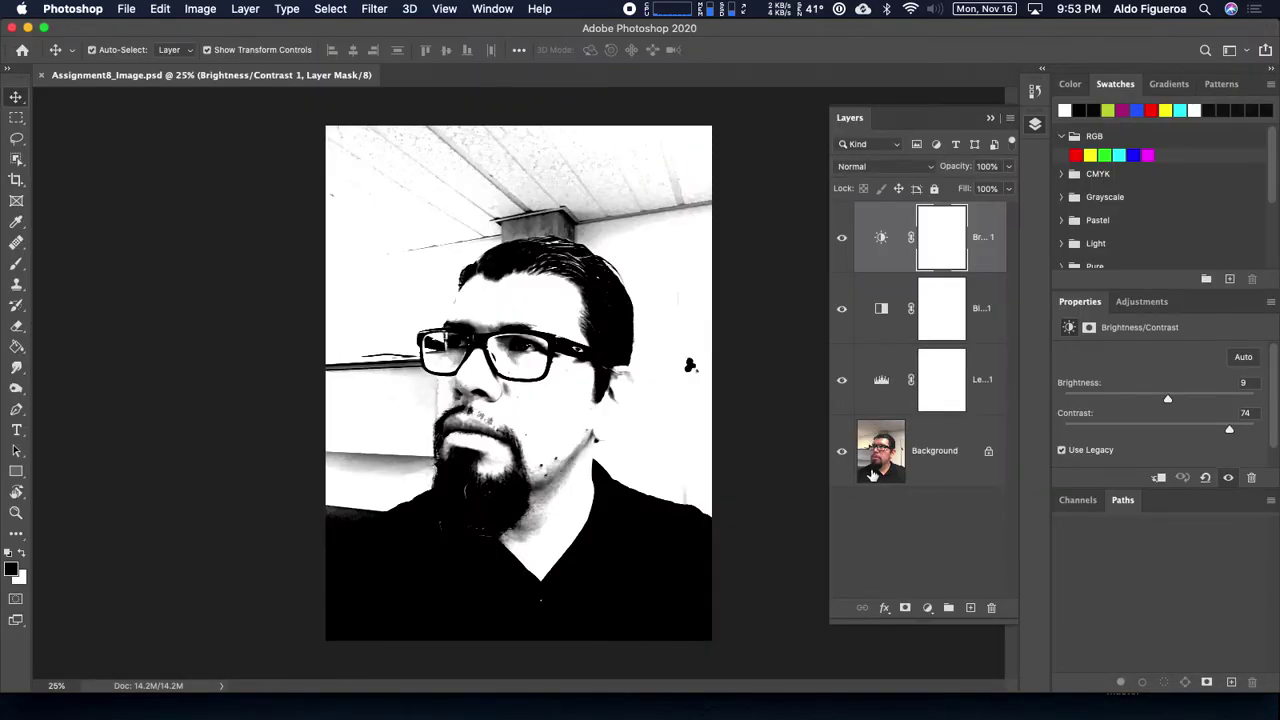
Step: Compare the Levels, Black & White and Brightness/Contrast adjustments by toggling each off and back on
left_click(841, 379)
left_click(841, 379)
left_click(841, 308)
left_click(841, 309)
left_click(843, 238)
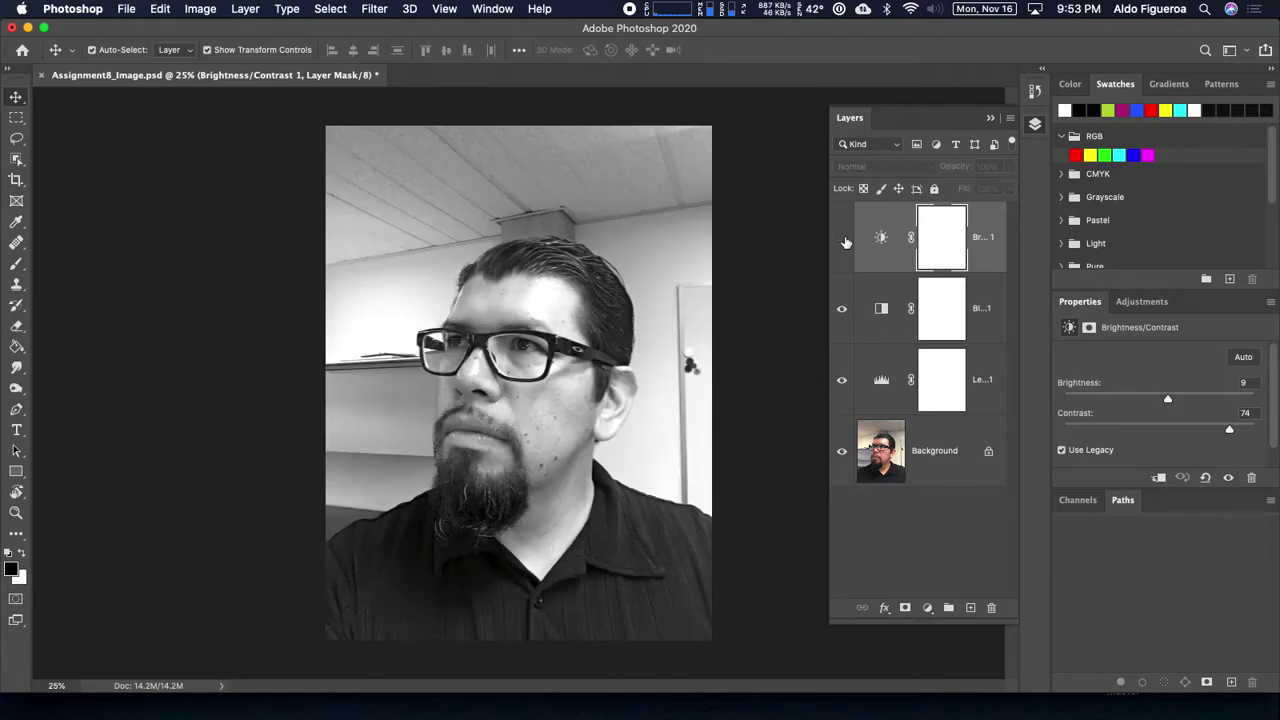
left_click(843, 239)
key("super+equal")
key("super+equal")
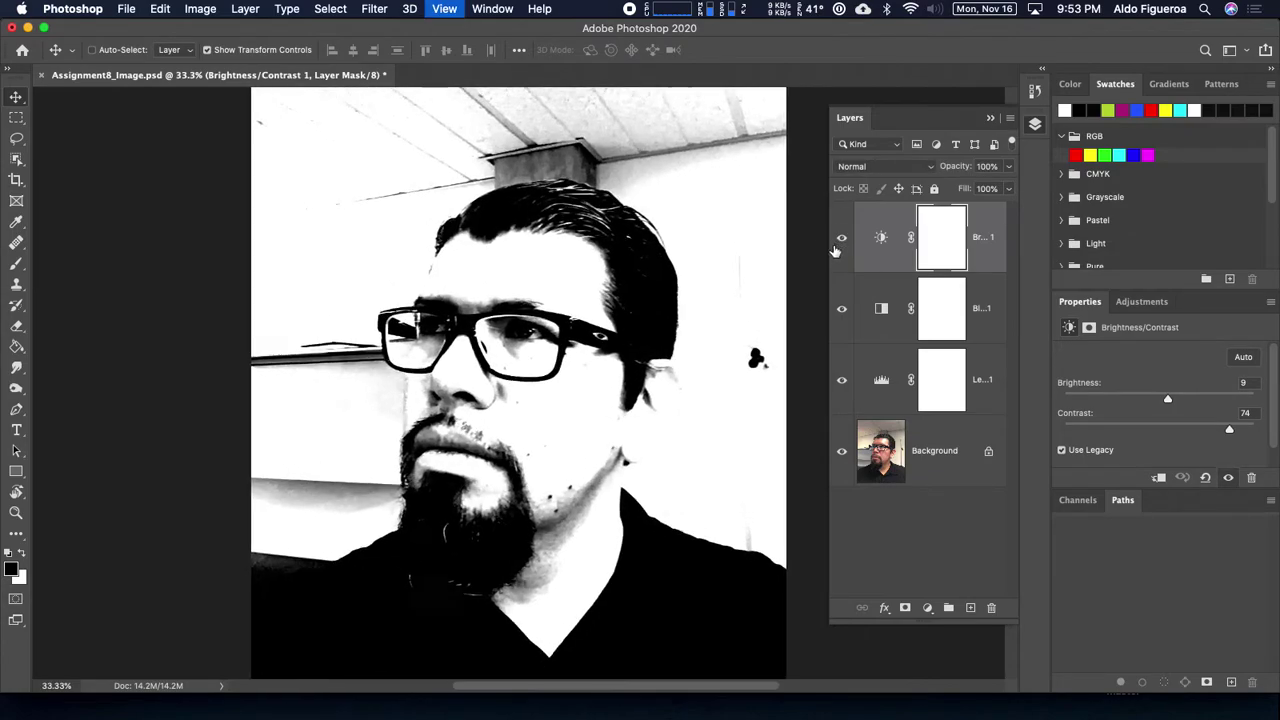
scroll(643, 277, "down", 3)
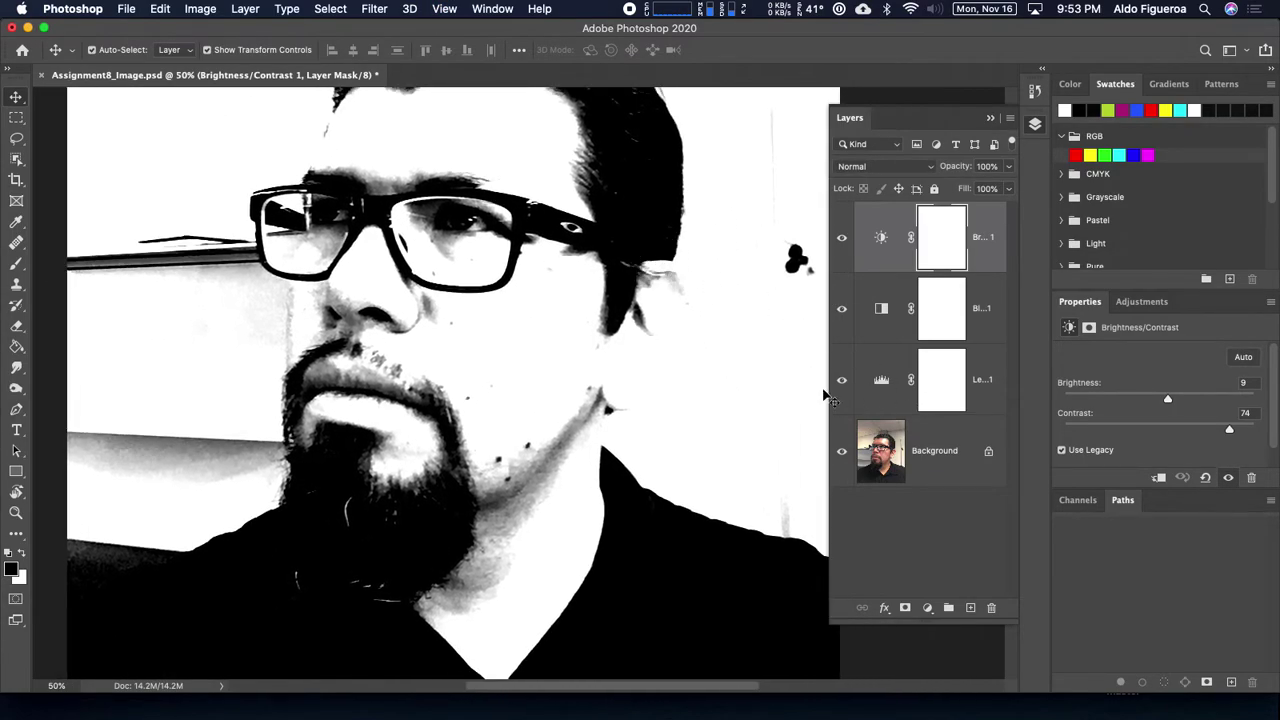
Step: Hide all three adjustments, save Assignment8_Image.psd, and accept the linked-photo update in Illustrator
left_click(842, 311)
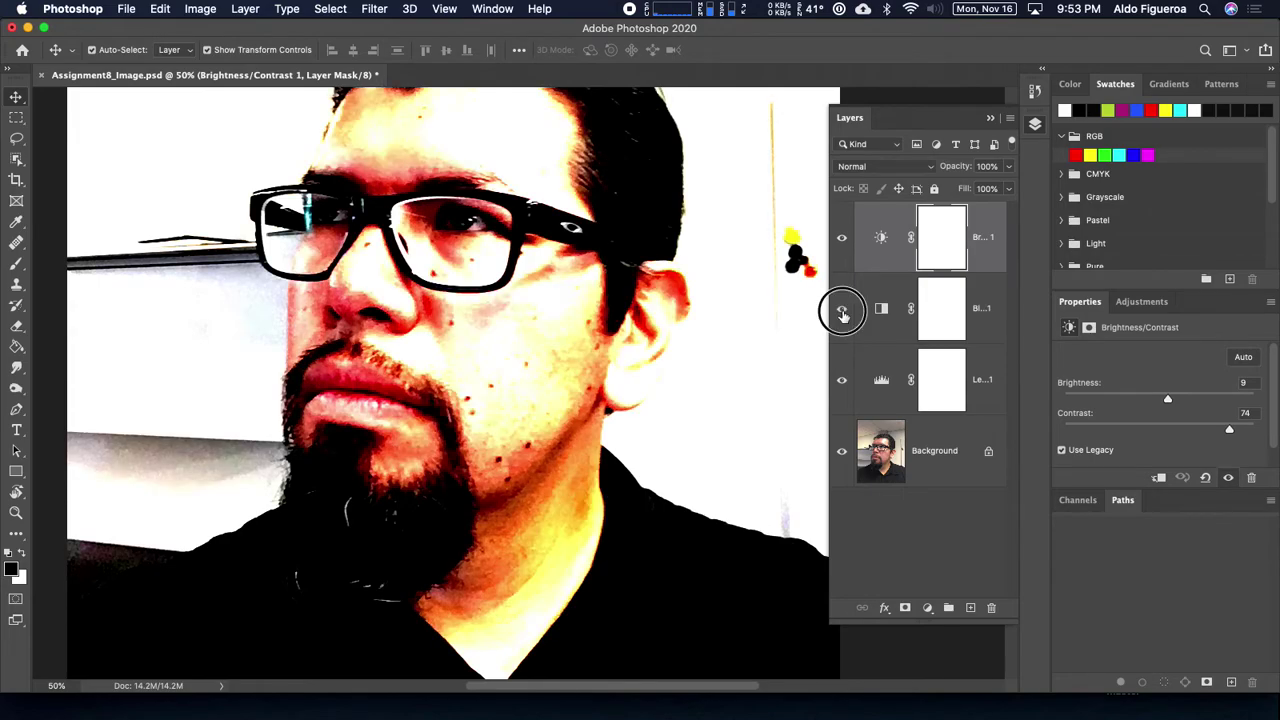
left_click(838, 384)
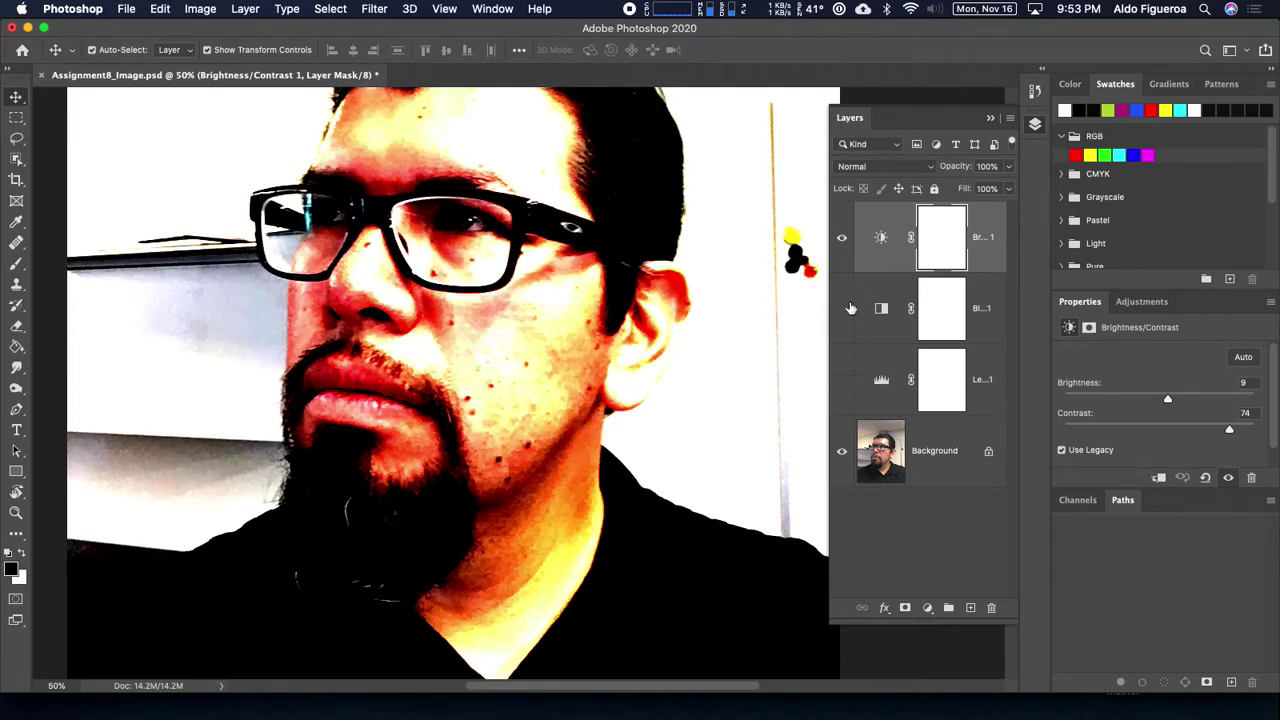
left_click(842, 239)
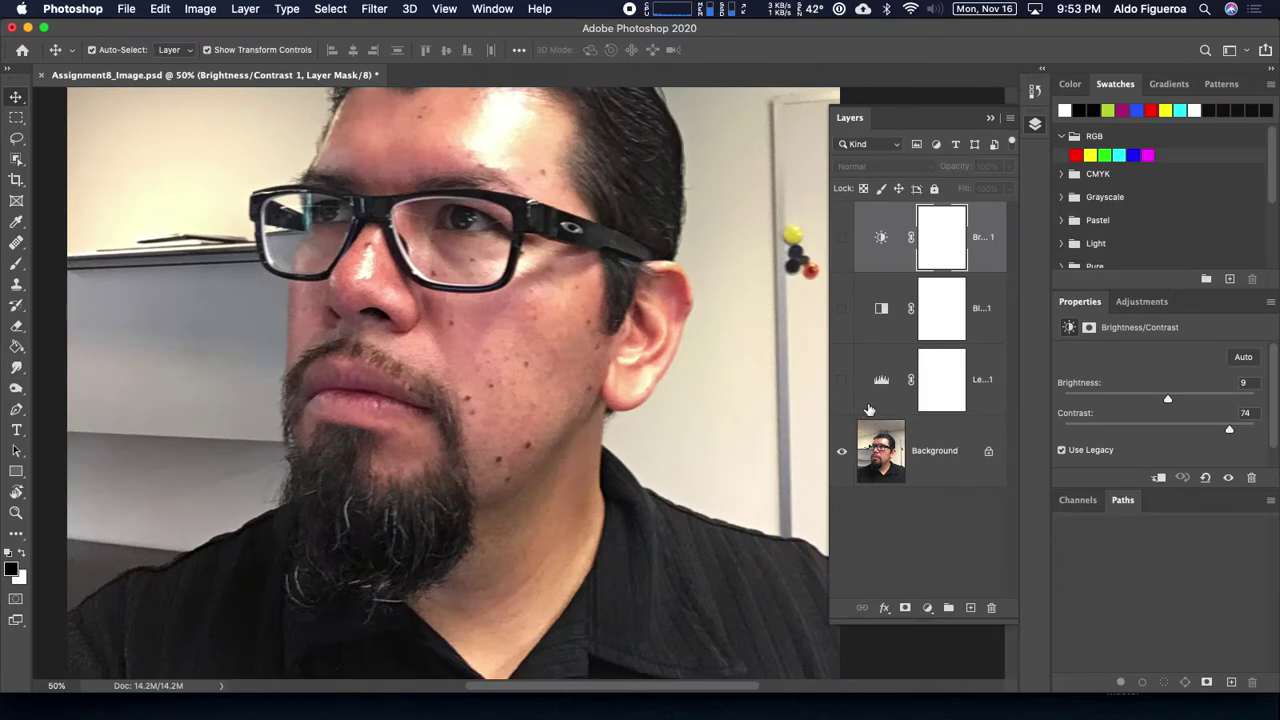
key("super+s")
key("super+Tab")
left_click(787, 369)
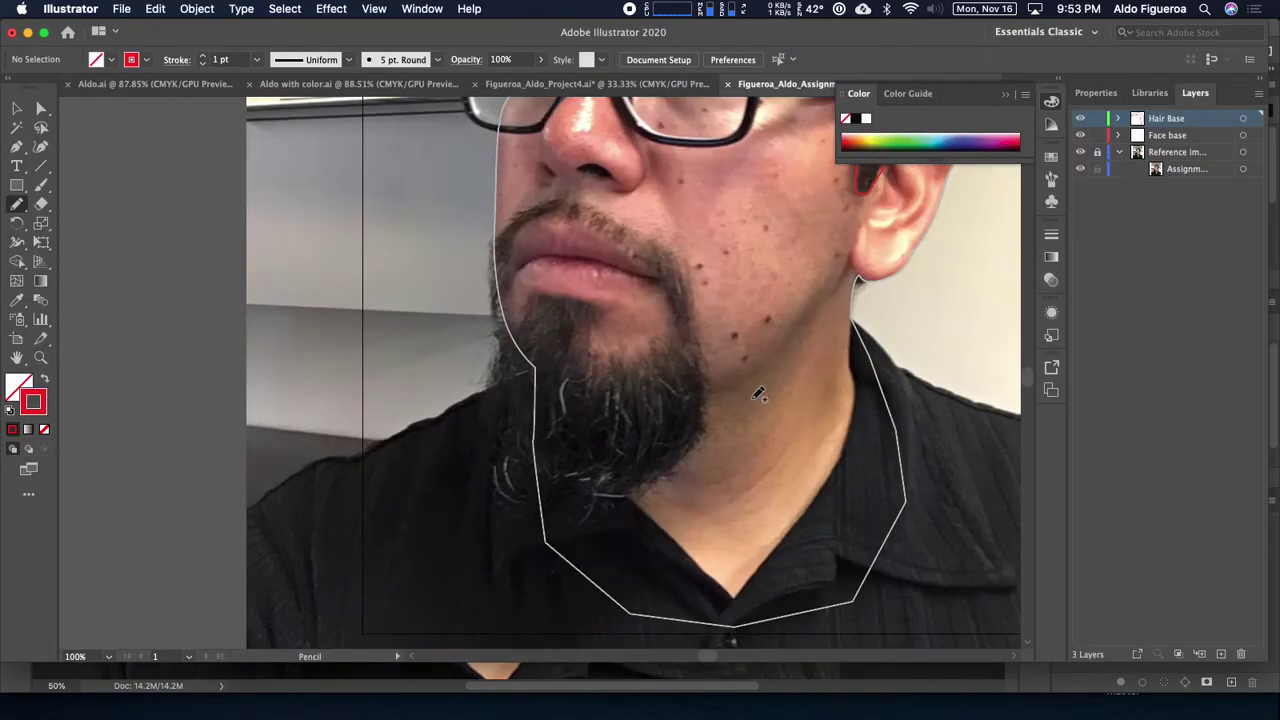
Step: Pencil-trace the beard's left and lower edge as one freehand path
left_click_drag(634, 451, 699, 450)
key("super+equal")
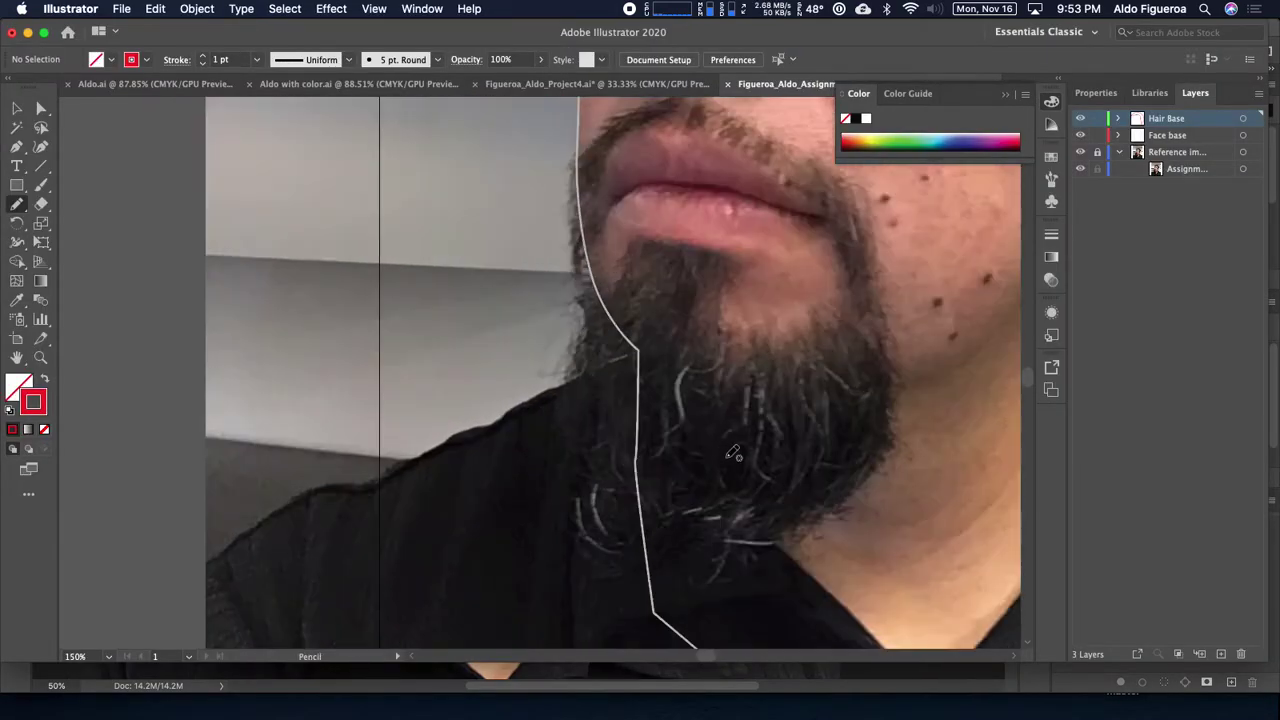
scroll(674, 463, "right", 3)
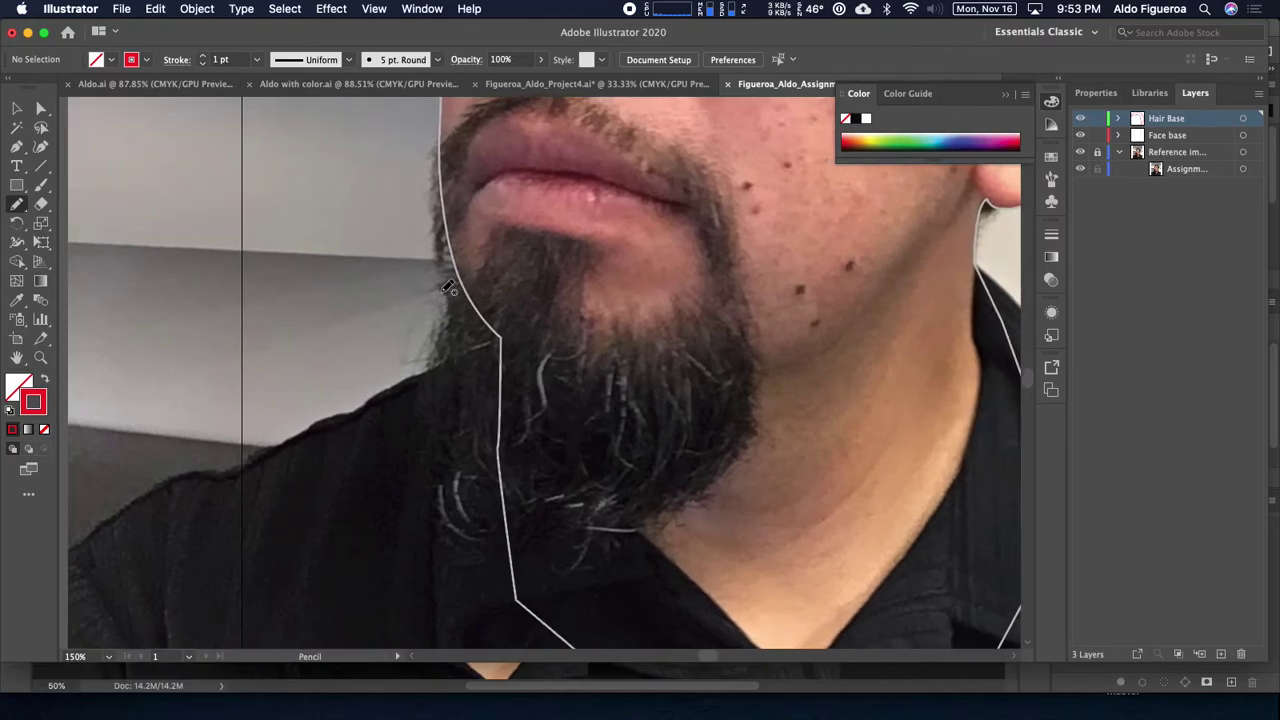
mouse_move(443, 290)
left_mouse_down()
mouse_move(430, 462)
mouse_move(452, 551)
mouse_move(652, 526)
left_mouse_up()
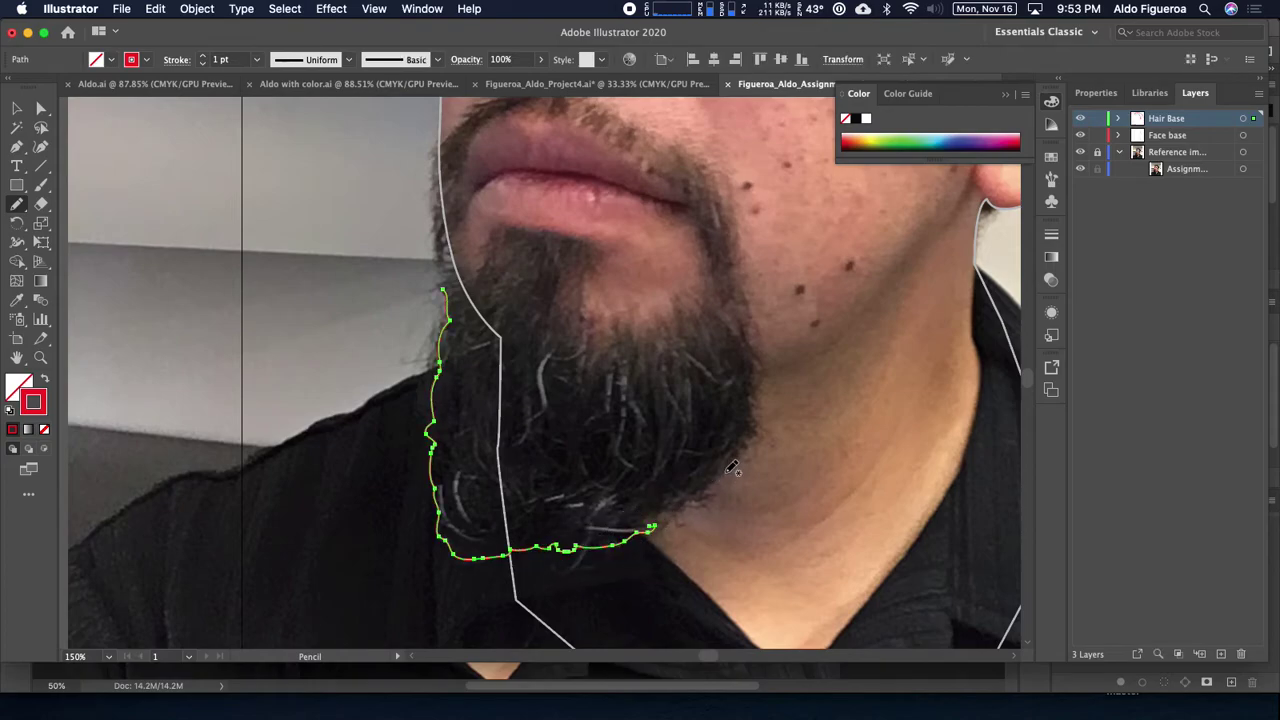
key("v")
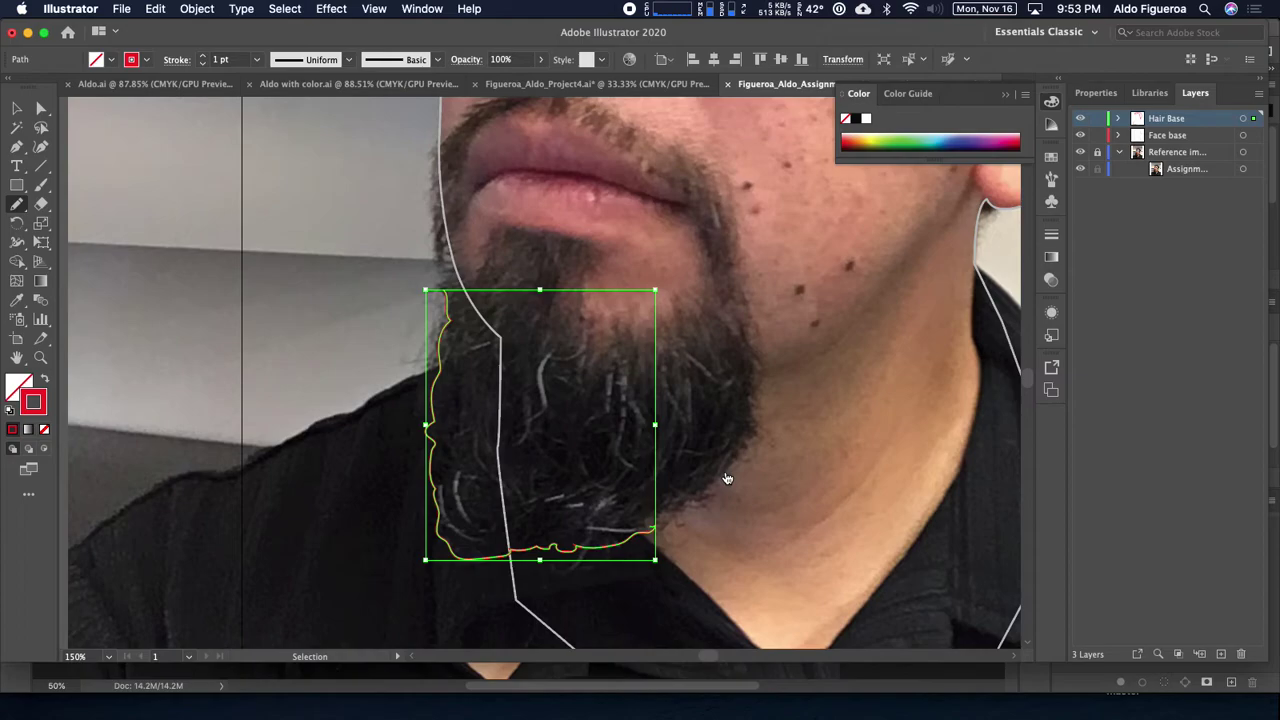
Step: Turn the Levels, Black & White and Brightness/Contrast adjustments back on in Photoshop and save
key("super+Tab")
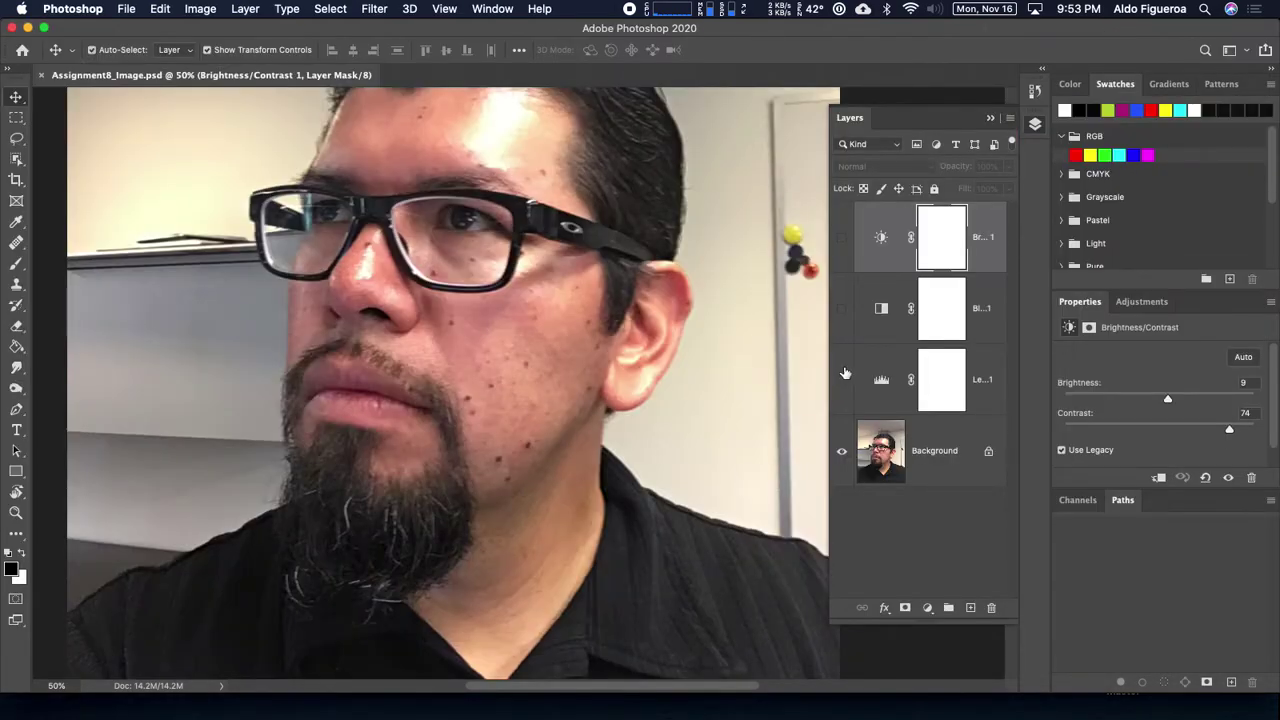
left_click_drag(841, 382, 847, 281)
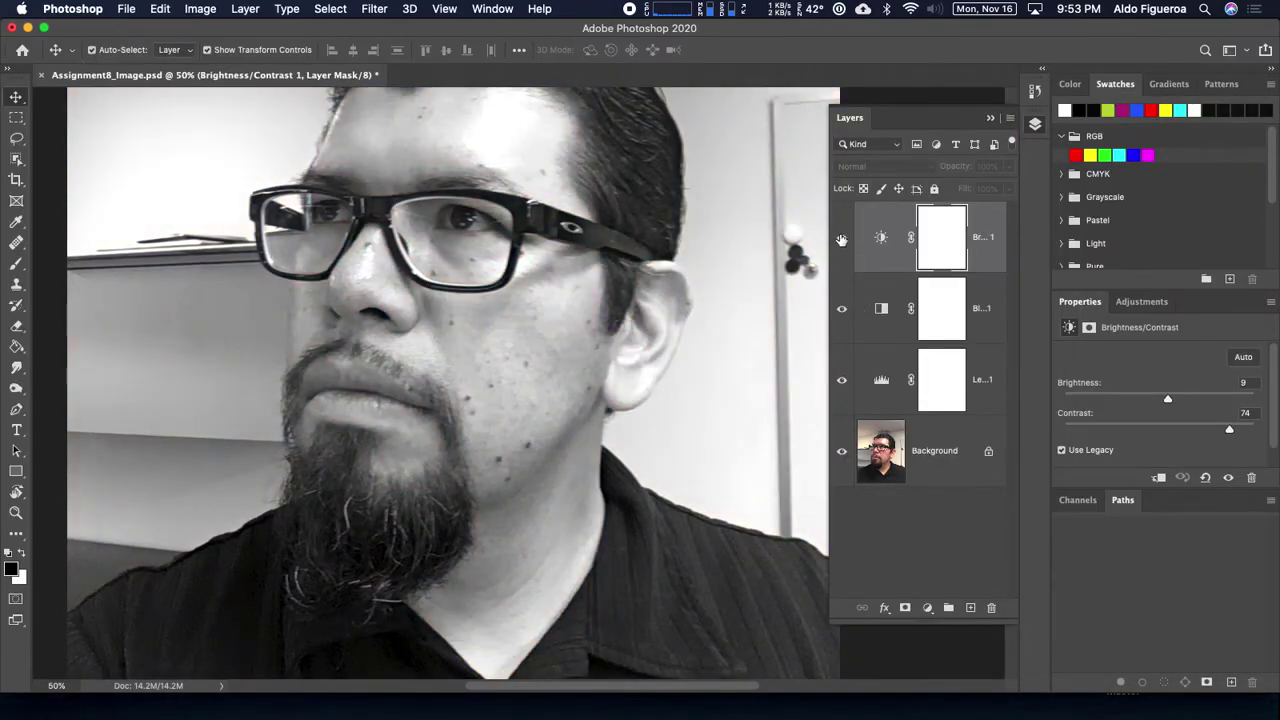
left_click(841, 240)
key("super+s")
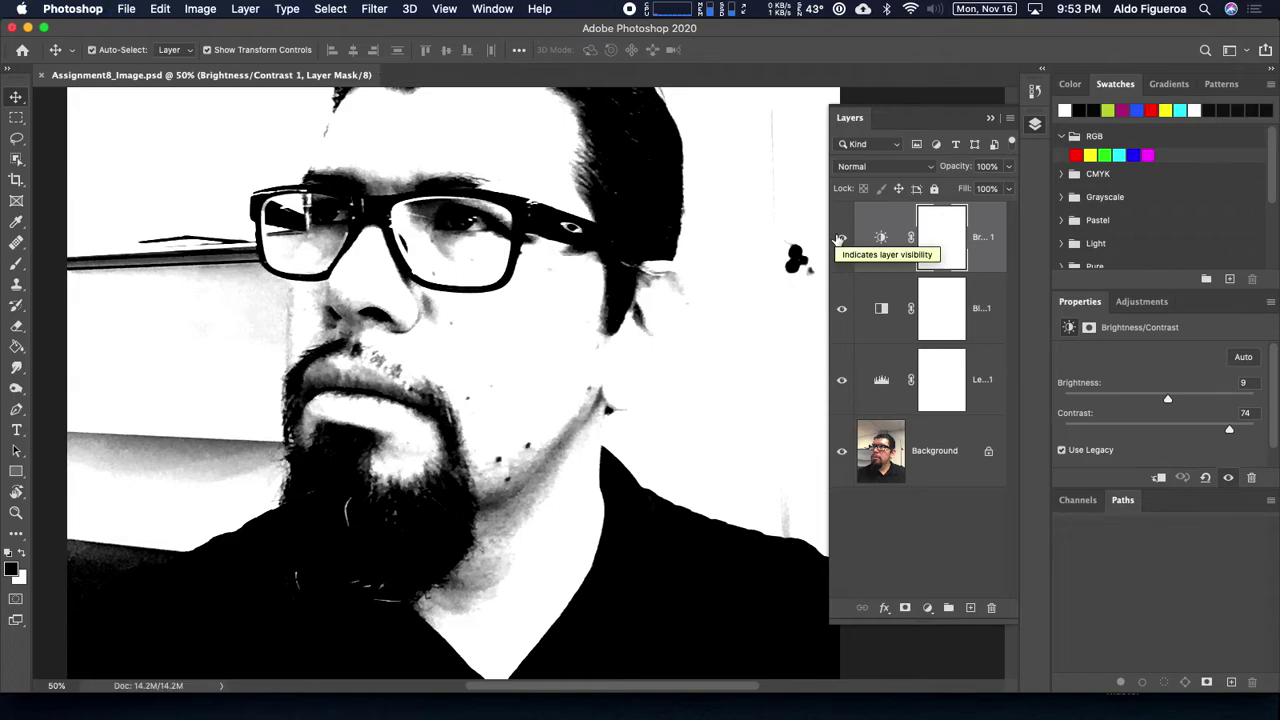
key("super+Tab")
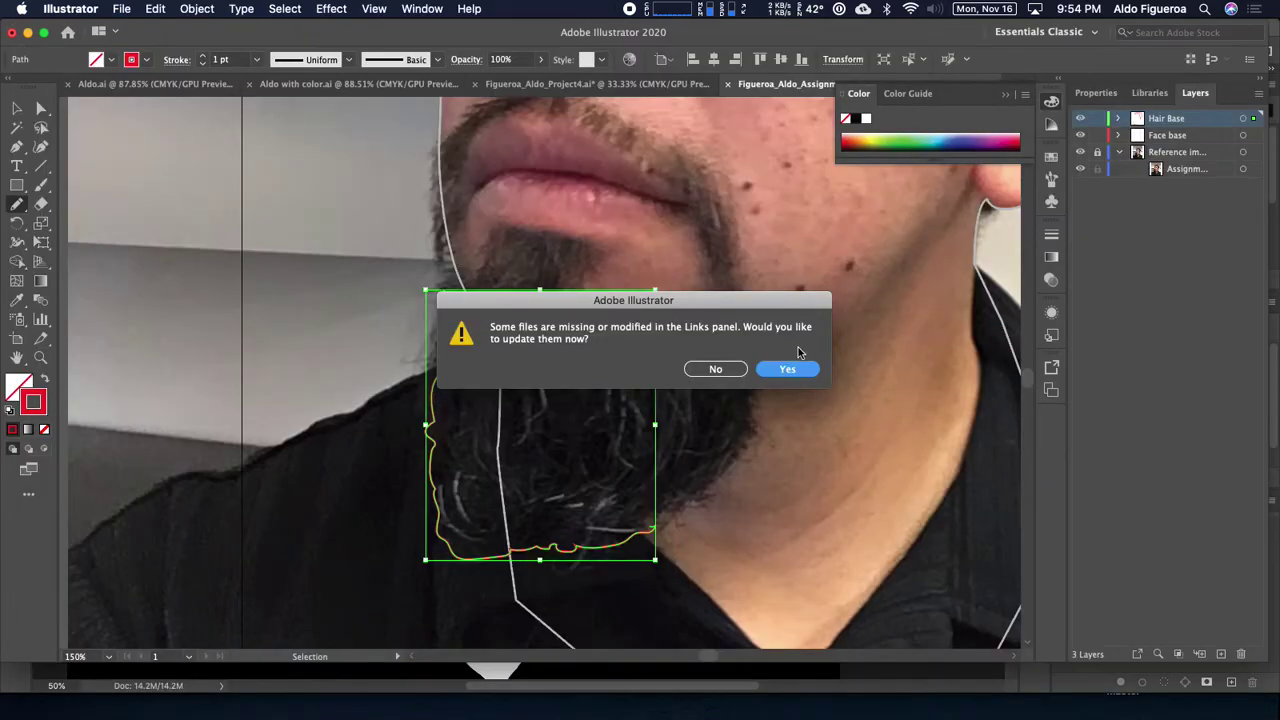
Step: Update the link to the high-contrast photo and select the traced beard path
left_click(788, 369)
scroll(745, 462, "up", 3)
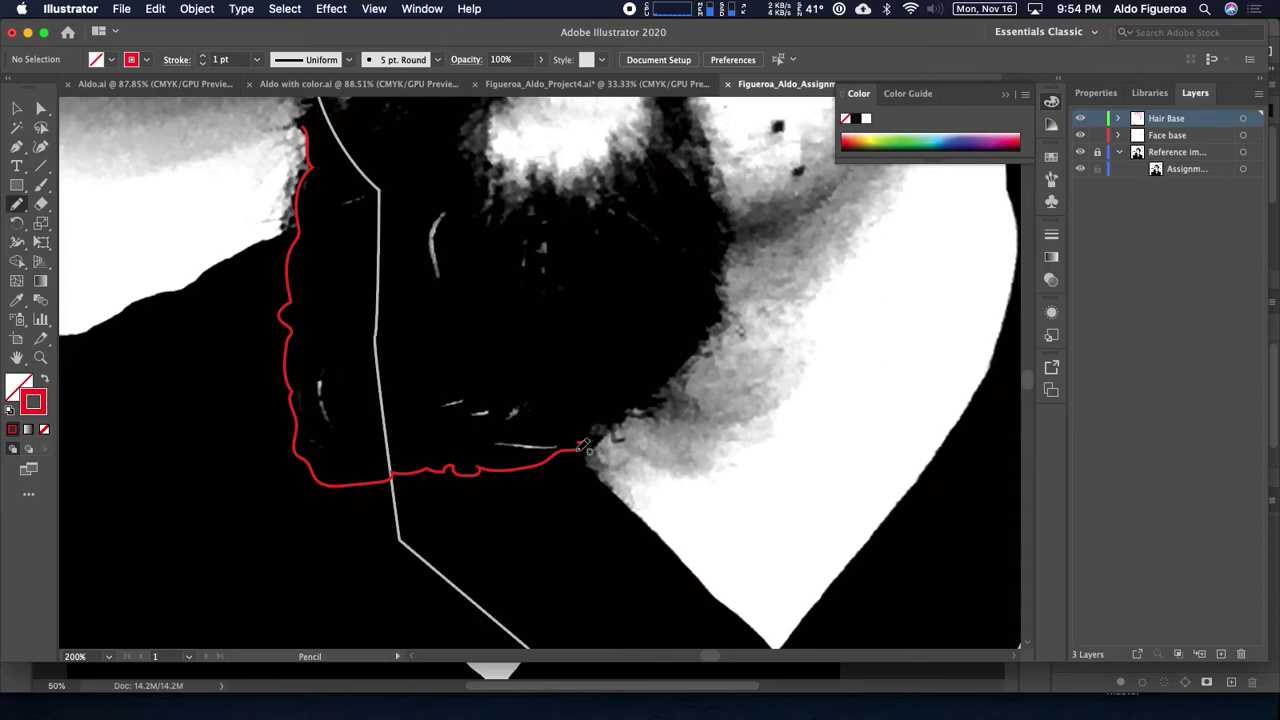
left_click_drag(584, 444, 580, 448)
key("v")
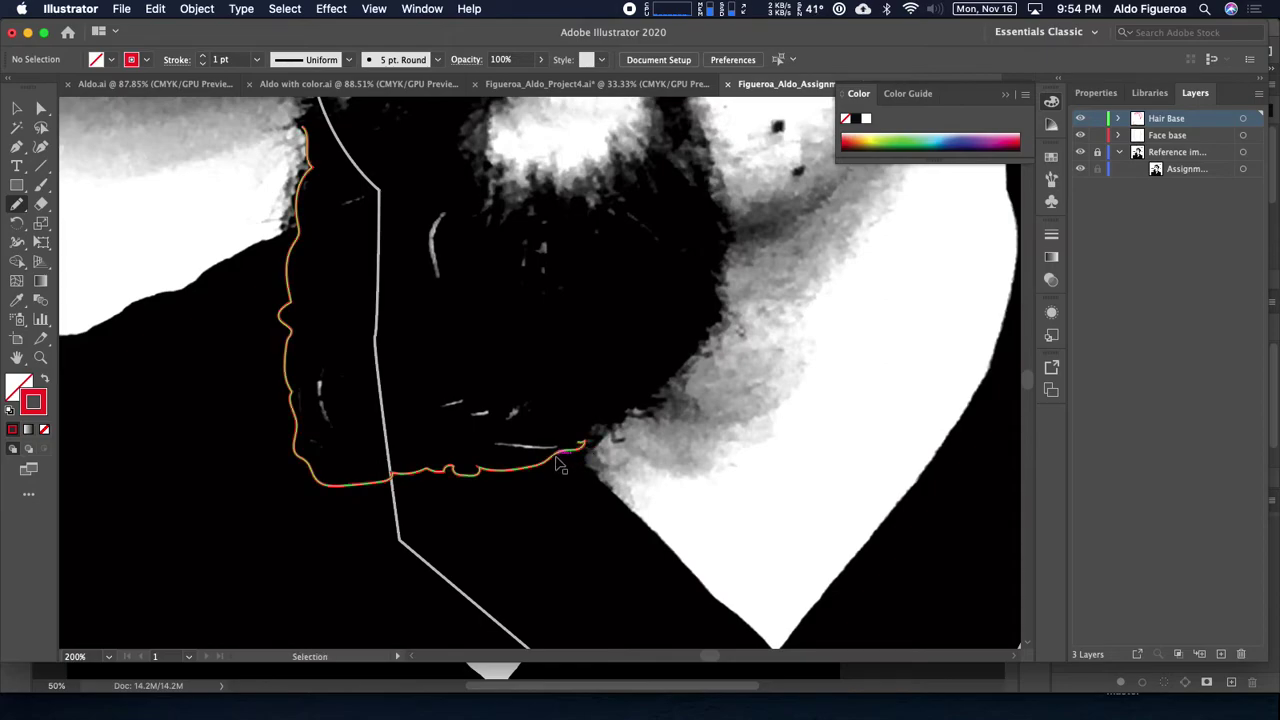
left_click(570, 450, "super")
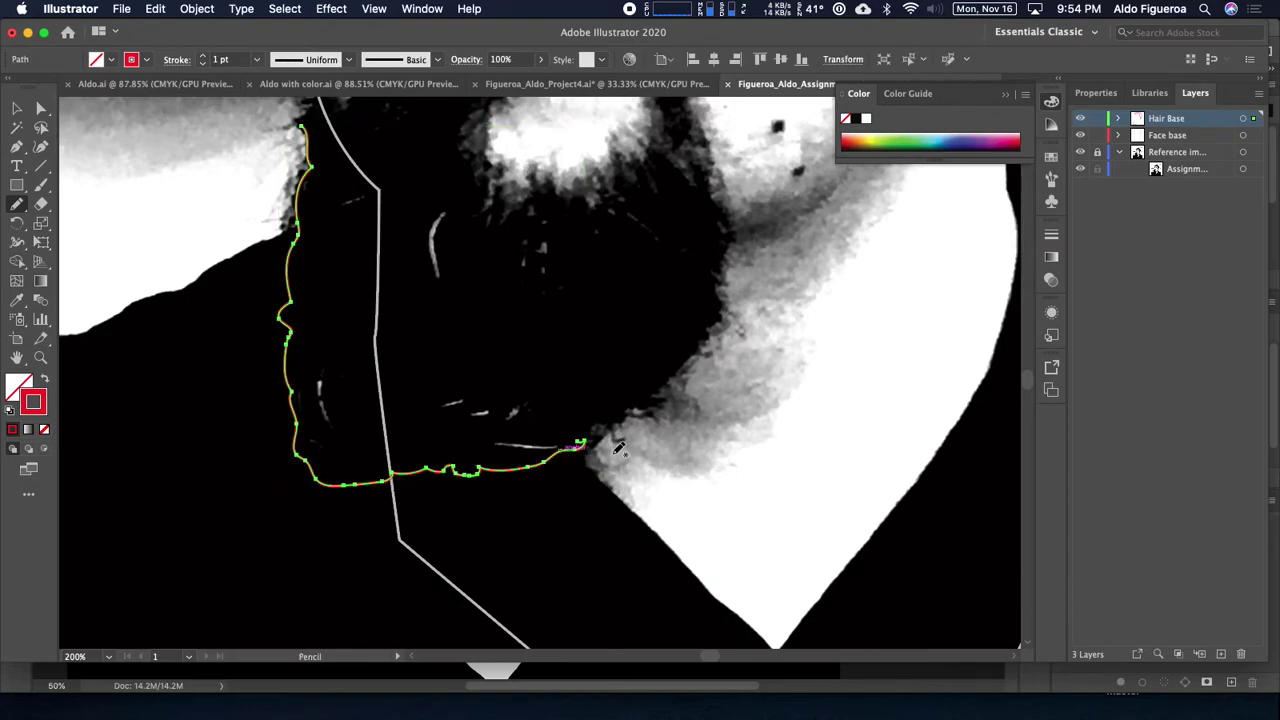
Step: Extend the beard path up the jaw and around the chin beneath the lip
mouse_move(580, 442)
left_mouse_down()
mouse_move(648, 408)
mouse_move(666, 382)
mouse_move(610, 461)
mouse_move(626, 451)
mouse_move(654, 352)
mouse_move(622, 248)
left_mouse_up()
key("space")
key("space")
left_click_drag(638, 187, 654, 350)
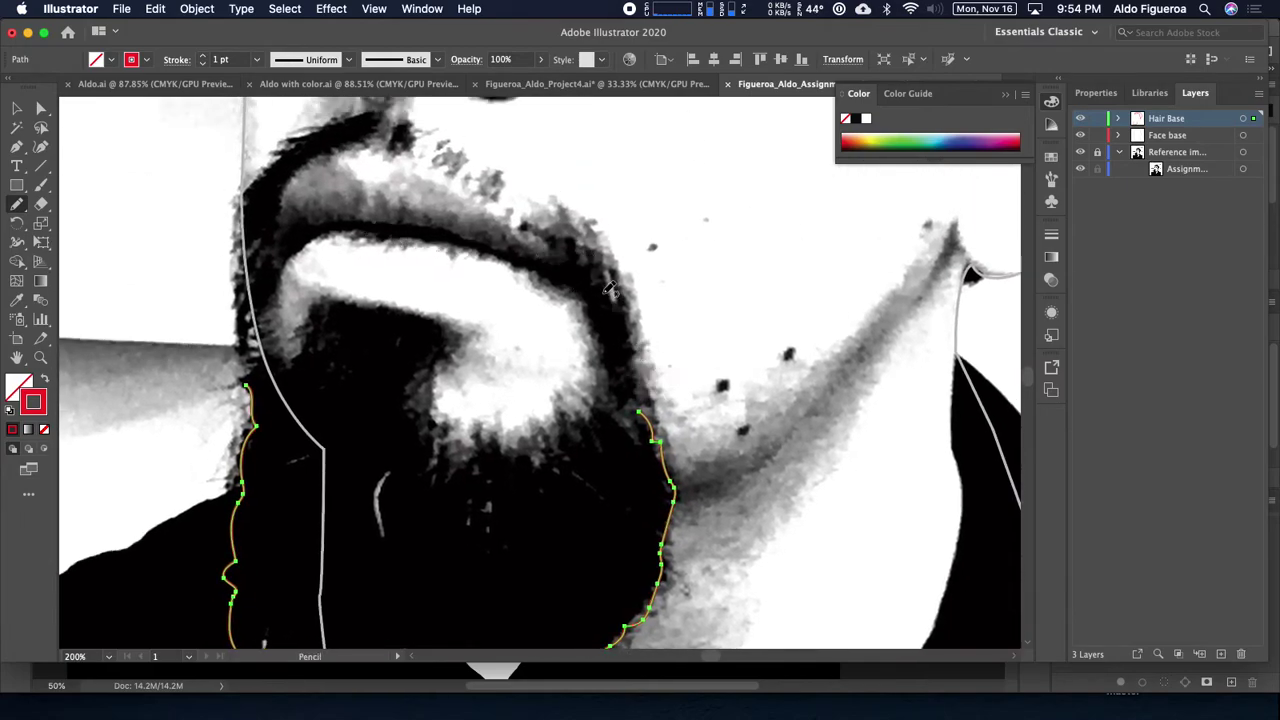
mouse_move(499, 343)
left_mouse_down()
mouse_move(749, 486)
mouse_move(609, 445)
left_mouse_up()
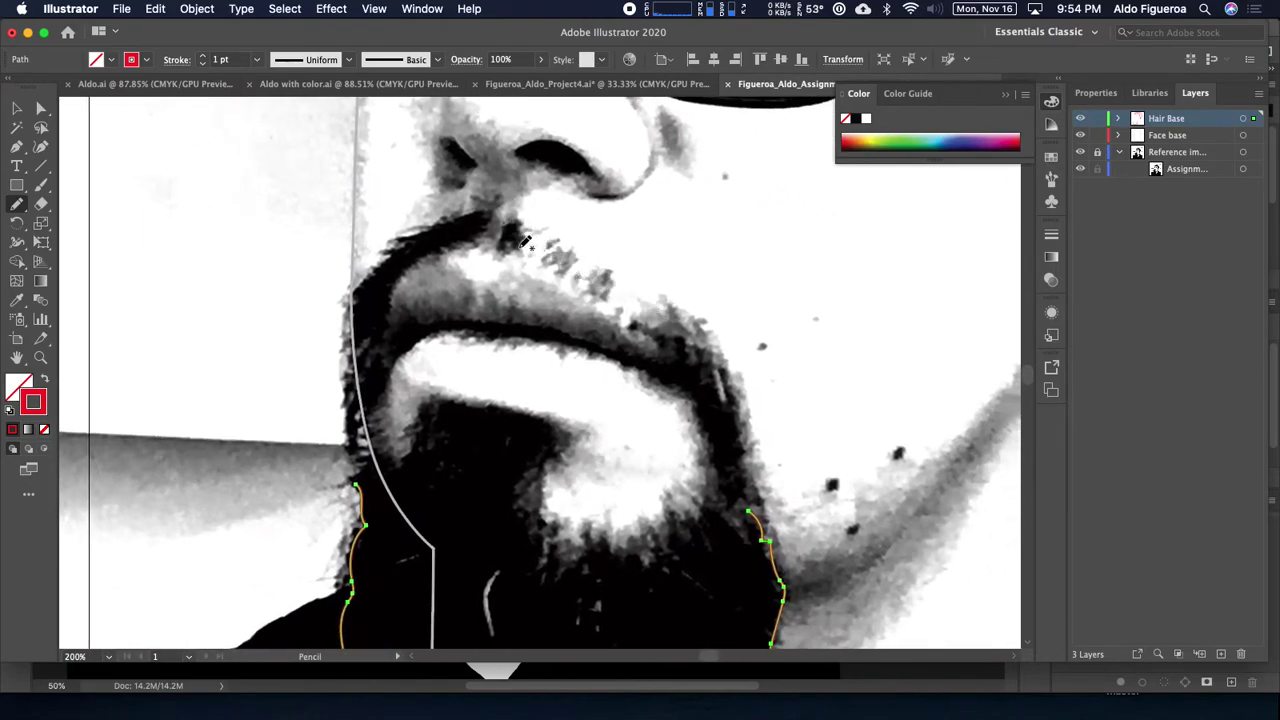
mouse_move(757, 506)
left_mouse_down()
mouse_move(708, 509)
mouse_move(702, 533)
mouse_move(690, 516)
mouse_move(688, 537)
mouse_move(659, 538)
mouse_move(670, 548)
mouse_move(647, 564)
mouse_move(584, 534)
mouse_move(555, 569)
mouse_move(517, 507)
mouse_move(517, 481)
mouse_move(546, 461)
mouse_move(557, 424)
mouse_move(552, 451)
mouse_move(707, 456)
mouse_move(783, 452)
mouse_move(787, 427)
mouse_move(670, 403)
mouse_move(627, 464)
mouse_move(609, 450)
mouse_move(588, 482)
left_mouse_up()
mouse_move(677, 389)
left_mouse_down()
mouse_move(565, 379)
mouse_move(533, 397)
left_mouse_up()
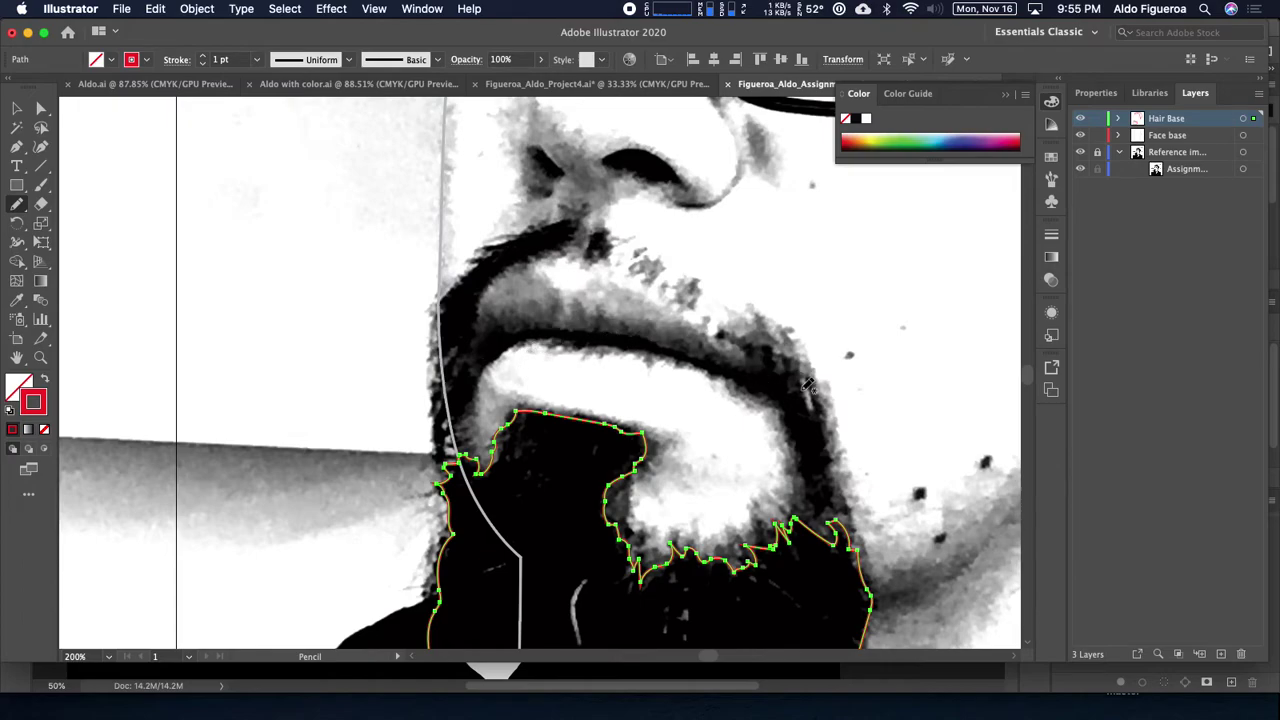
Step: Trace the right mouth-corner beard strip, the moustache along the upper lip, and the left corner strip
left_click_drag(768, 367, 662, 368)
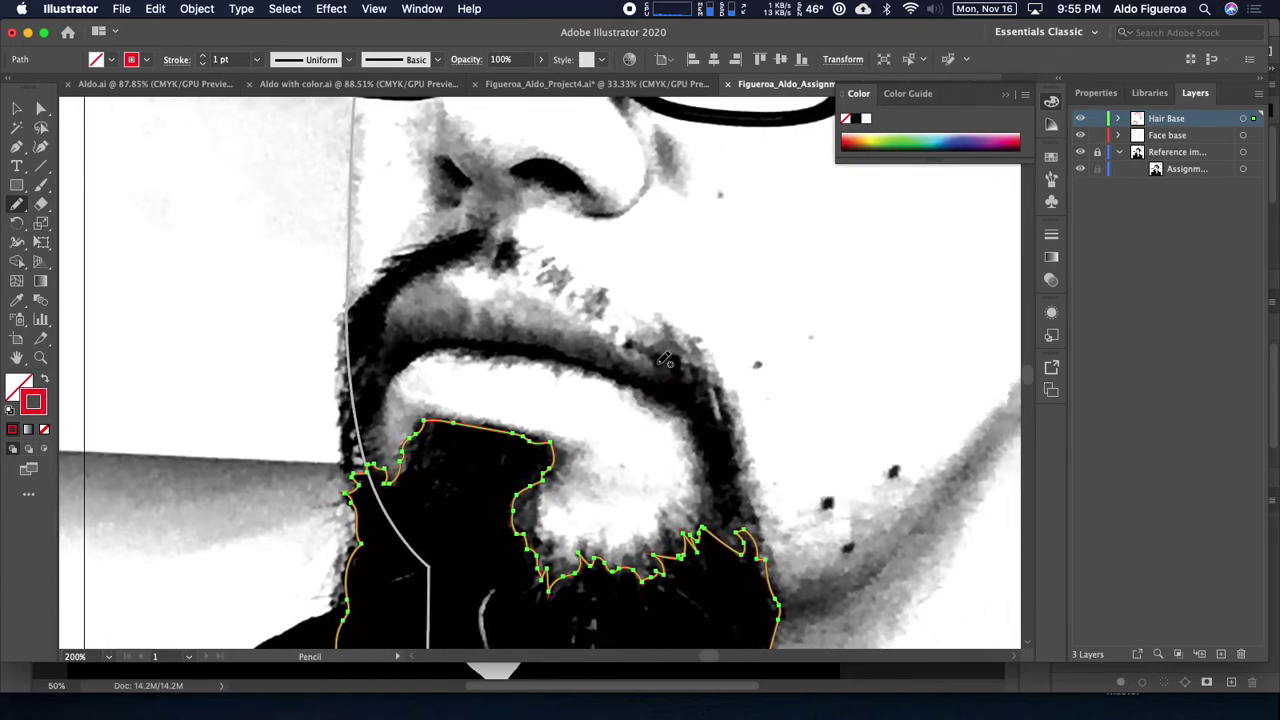
left_click_drag(714, 466, 690, 448)
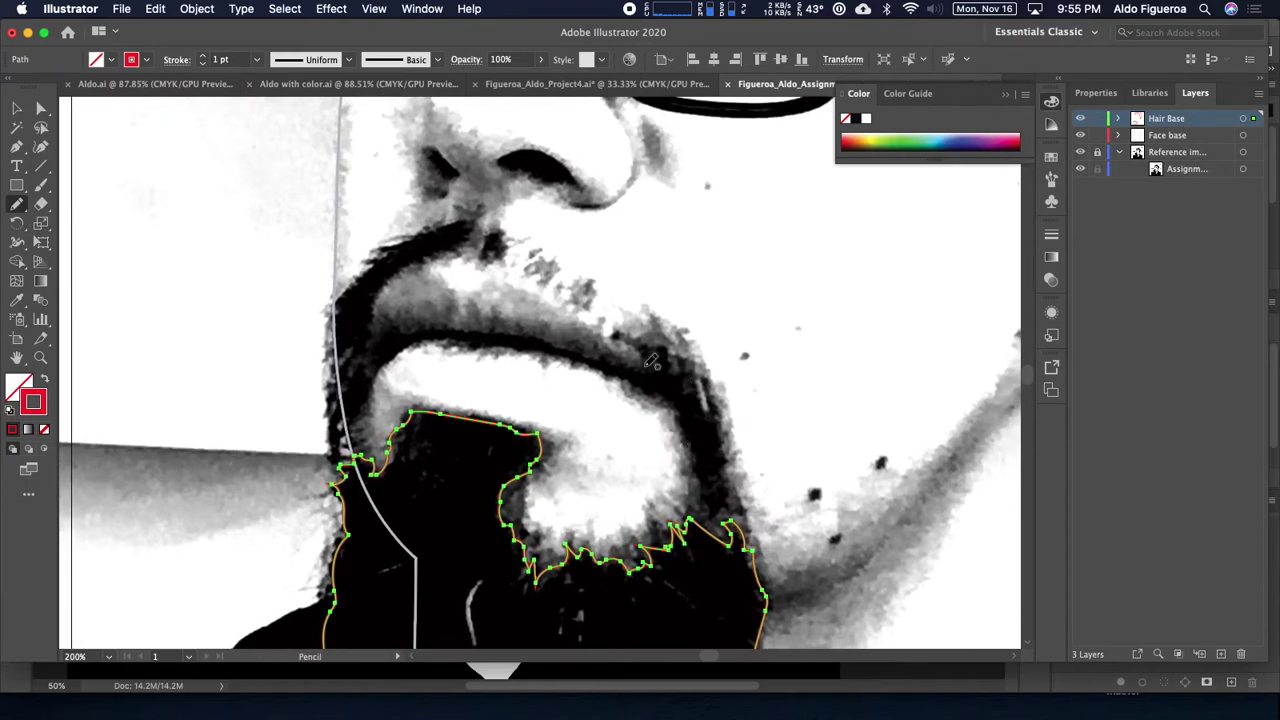
mouse_move(665, 372)
left_mouse_down()
mouse_move(697, 398)
mouse_move(704, 387)
mouse_move(706, 407)
mouse_move(705, 386)
mouse_move(720, 399)
mouse_move(728, 489)
mouse_move(712, 511)
mouse_move(668, 376)
left_mouse_up()
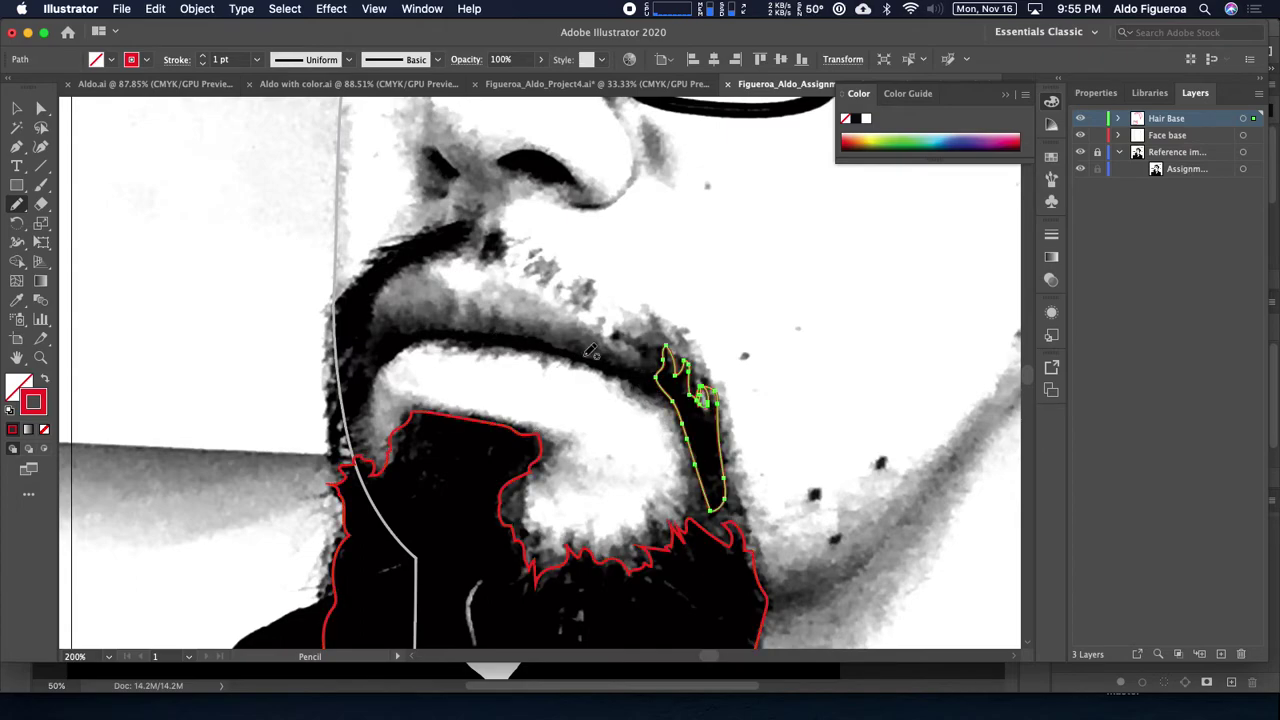
left_click_drag(630, 376, 822, 416)
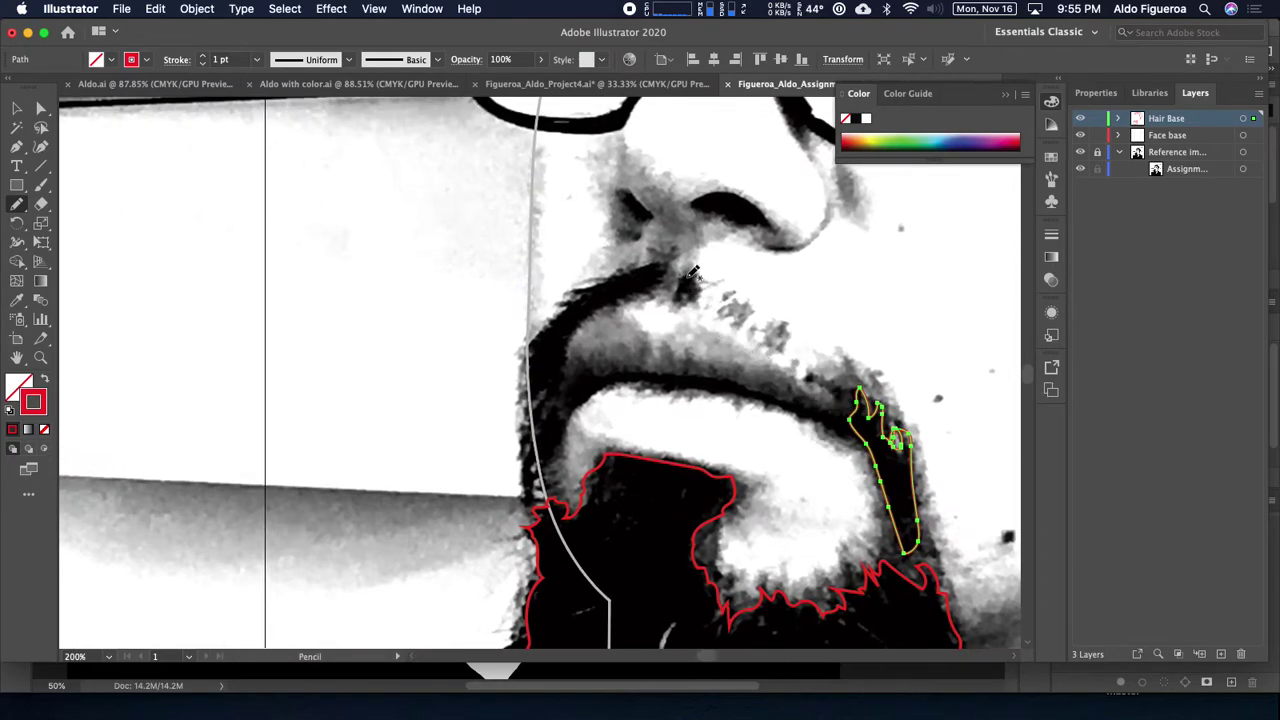
mouse_move(677, 294)
left_mouse_down()
mouse_move(697, 289)
mouse_move(689, 277)
mouse_move(690, 288)
mouse_move(732, 289)
mouse_move(709, 274)
mouse_move(648, 316)
mouse_move(617, 354)
mouse_move(607, 400)
mouse_move(575, 408)
mouse_move(581, 345)
mouse_move(614, 297)
mouse_move(714, 268)
left_mouse_up()
scroll(737, 354, "down", 4)
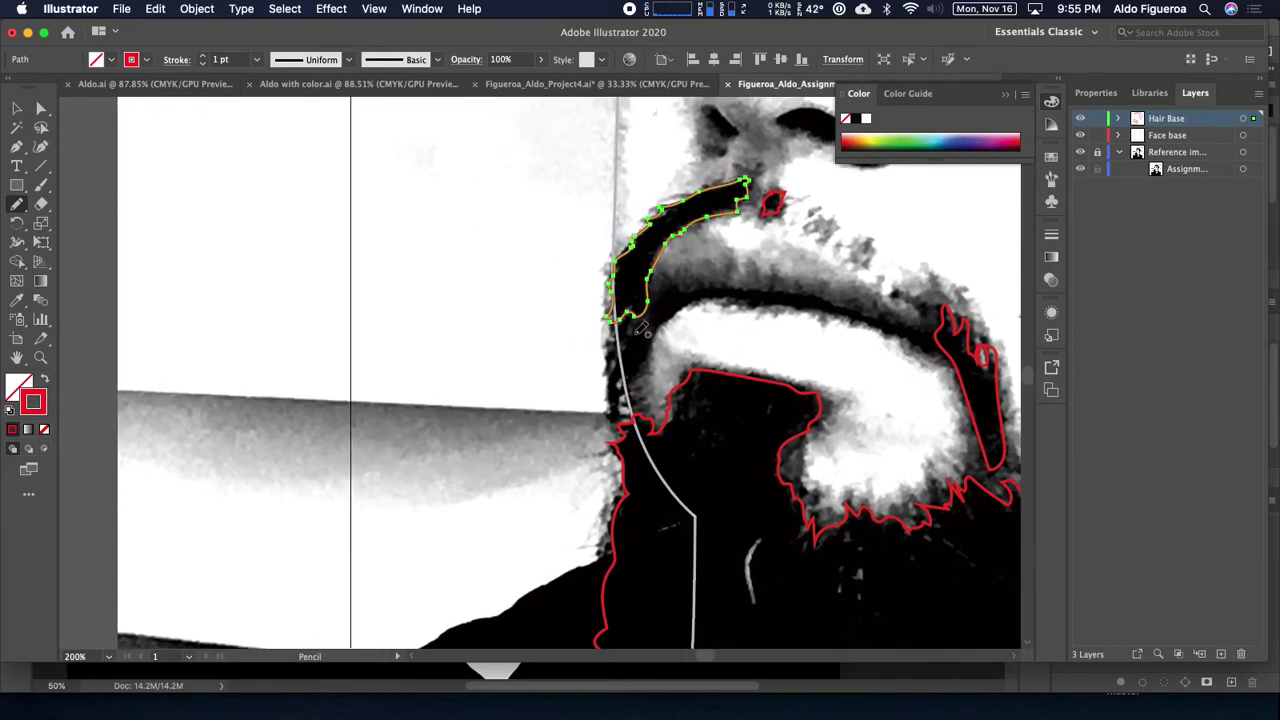
mouse_move(649, 361)
left_mouse_down()
mouse_move(627, 410)
mouse_move(616, 400)
mouse_move(610, 412)
mouse_move(626, 314)
mouse_move(660, 344)
left_mouse_up()
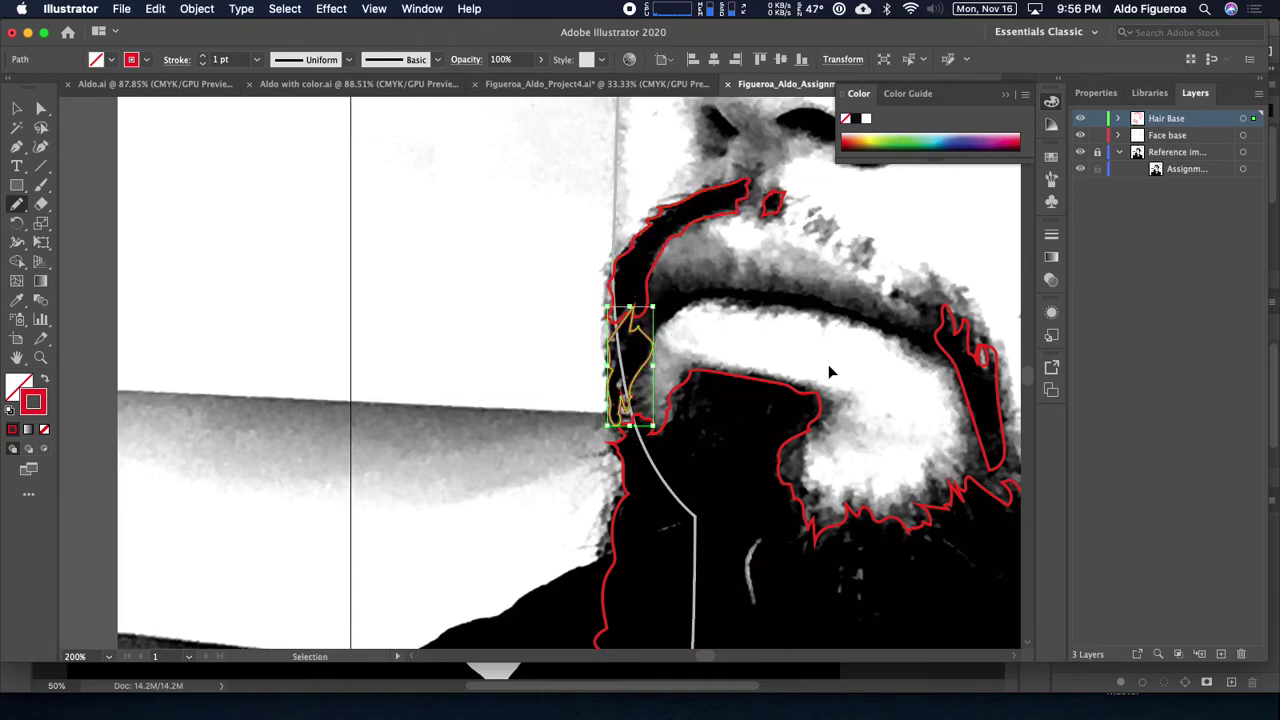
key("super+minus")
key("super+minus")
key("super+minus")
left_click_drag(685, 435, 674, 447)
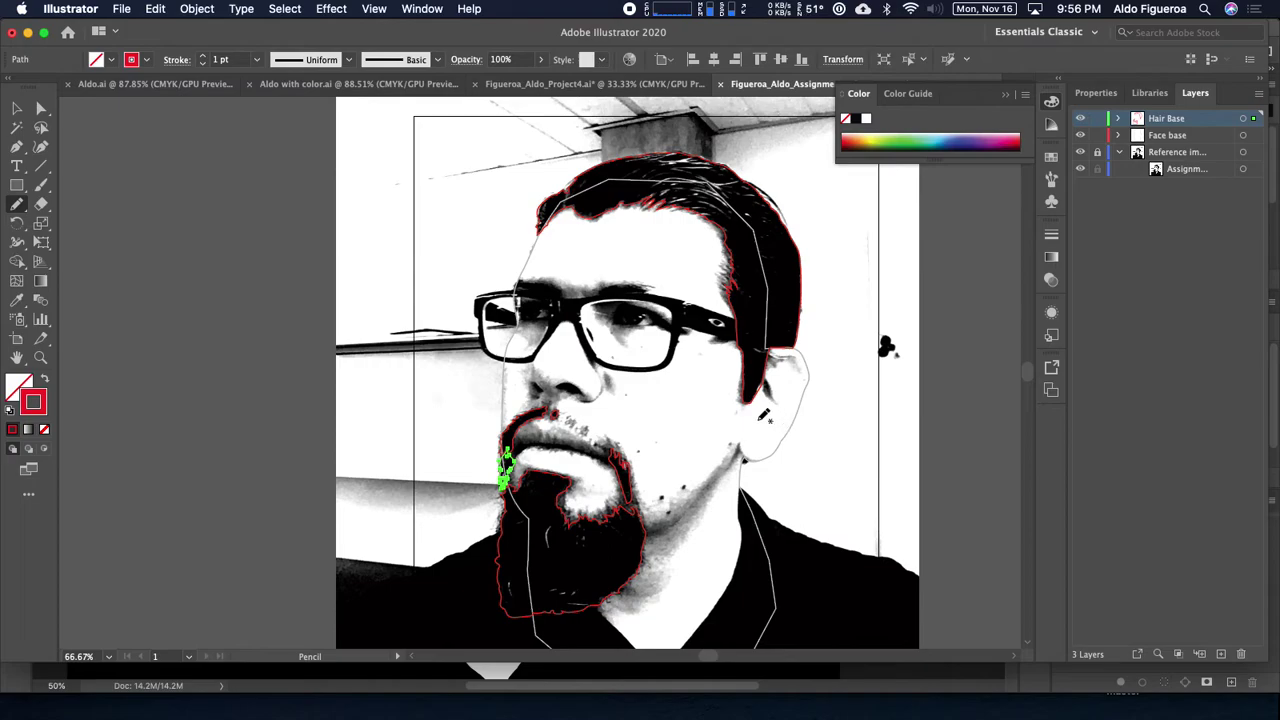
Step: Select every shape on the Hair Base layer and give them a K=90 black stroke
key("super")
left_click(752, 424, "super")
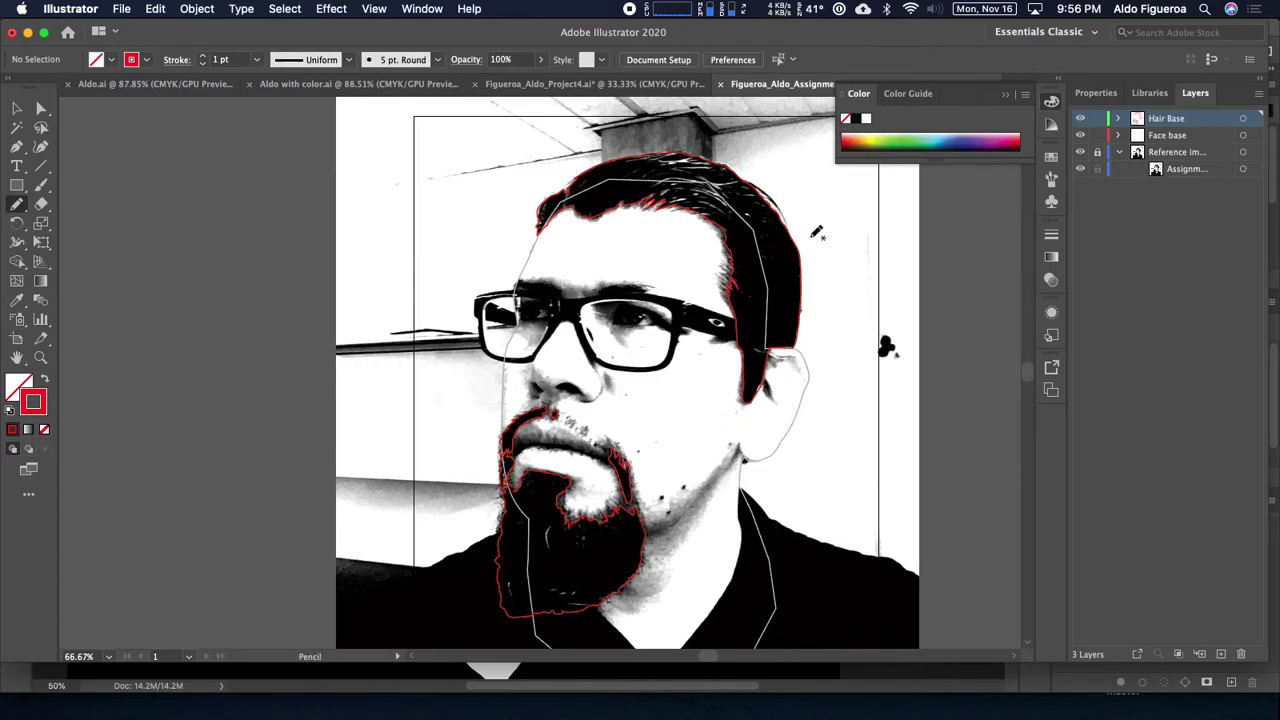
left_click(1243, 119)
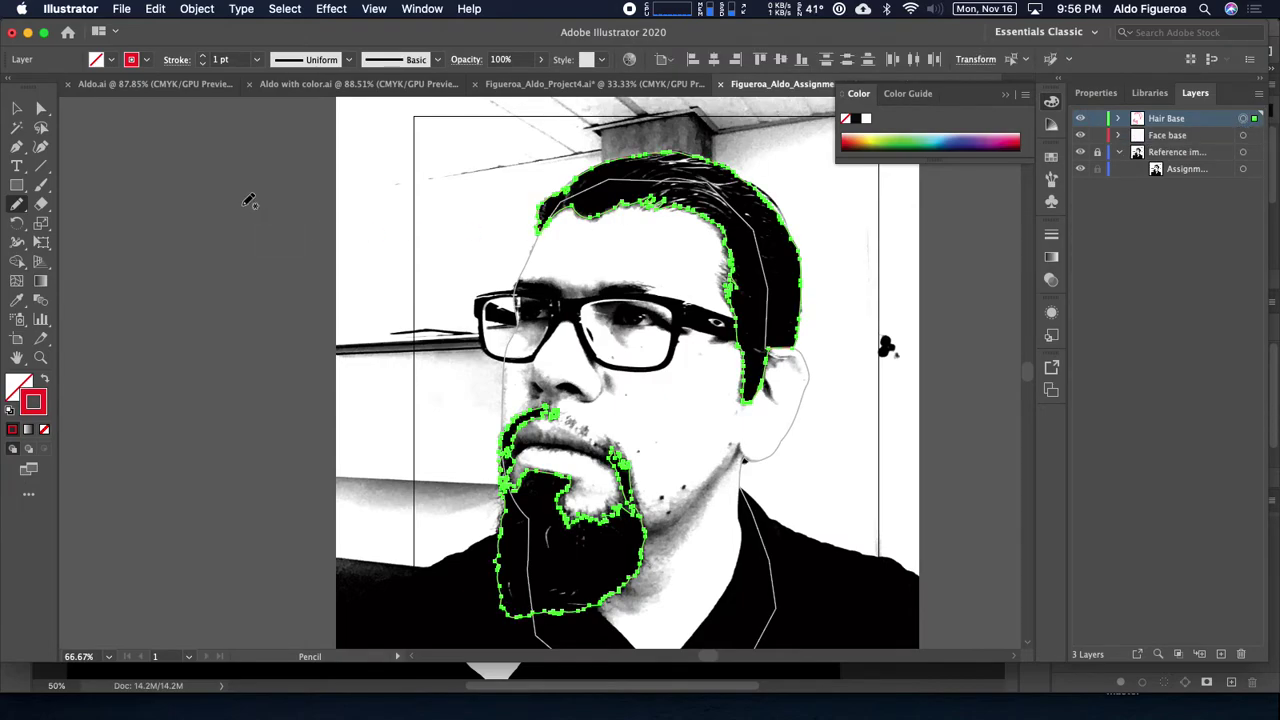
left_click(145, 62)
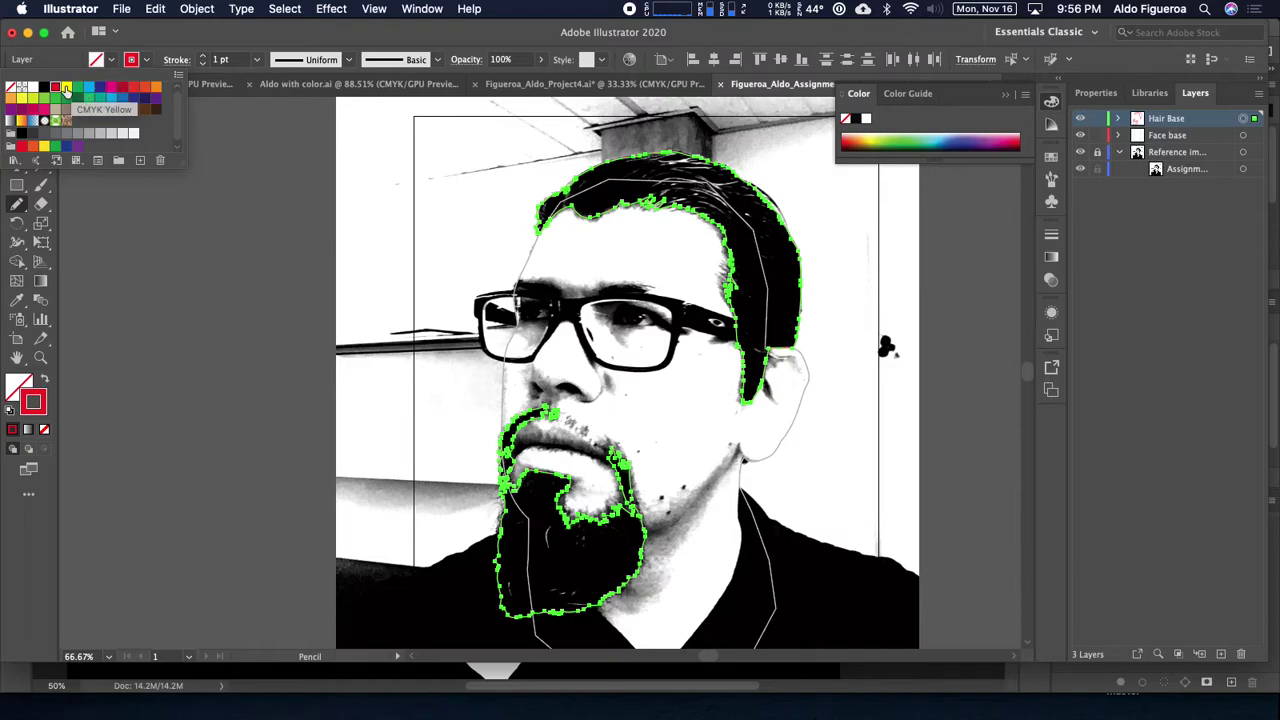
left_click(33, 136)
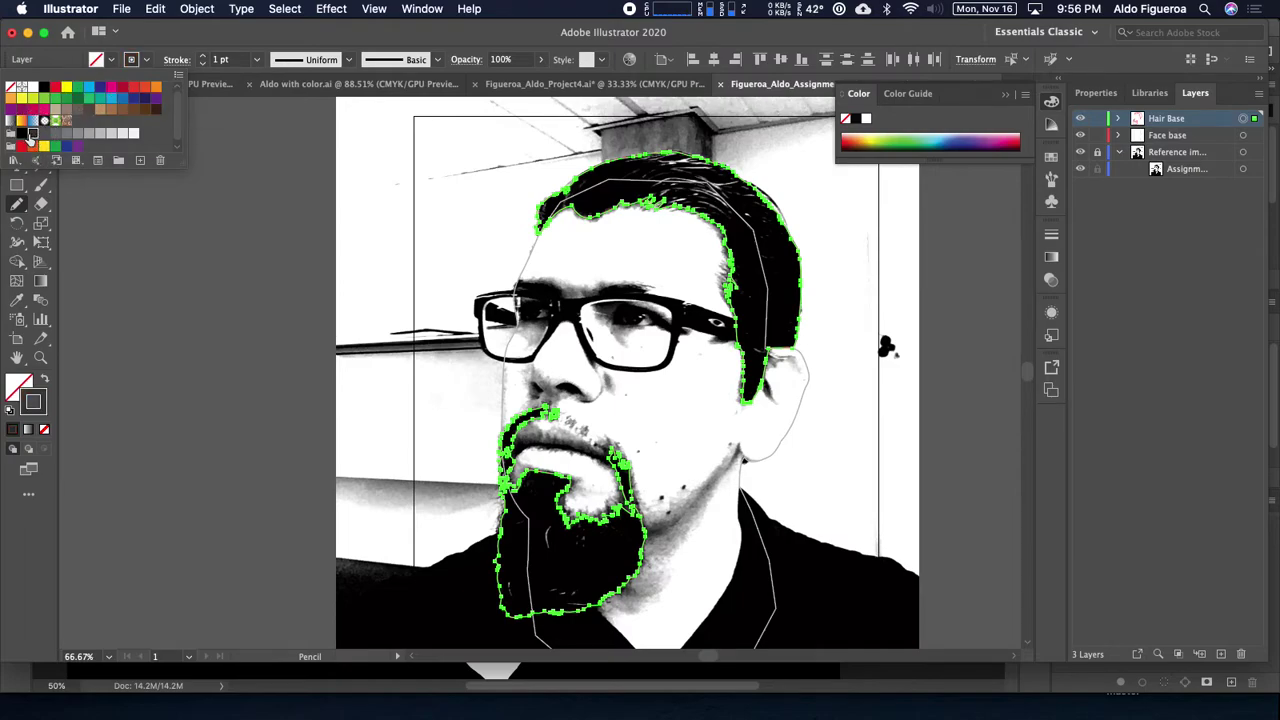
key("Escape")
Step: Swap stroke to fill to preview the dark gray shapes, then swap back to outlines
key("shift+x")
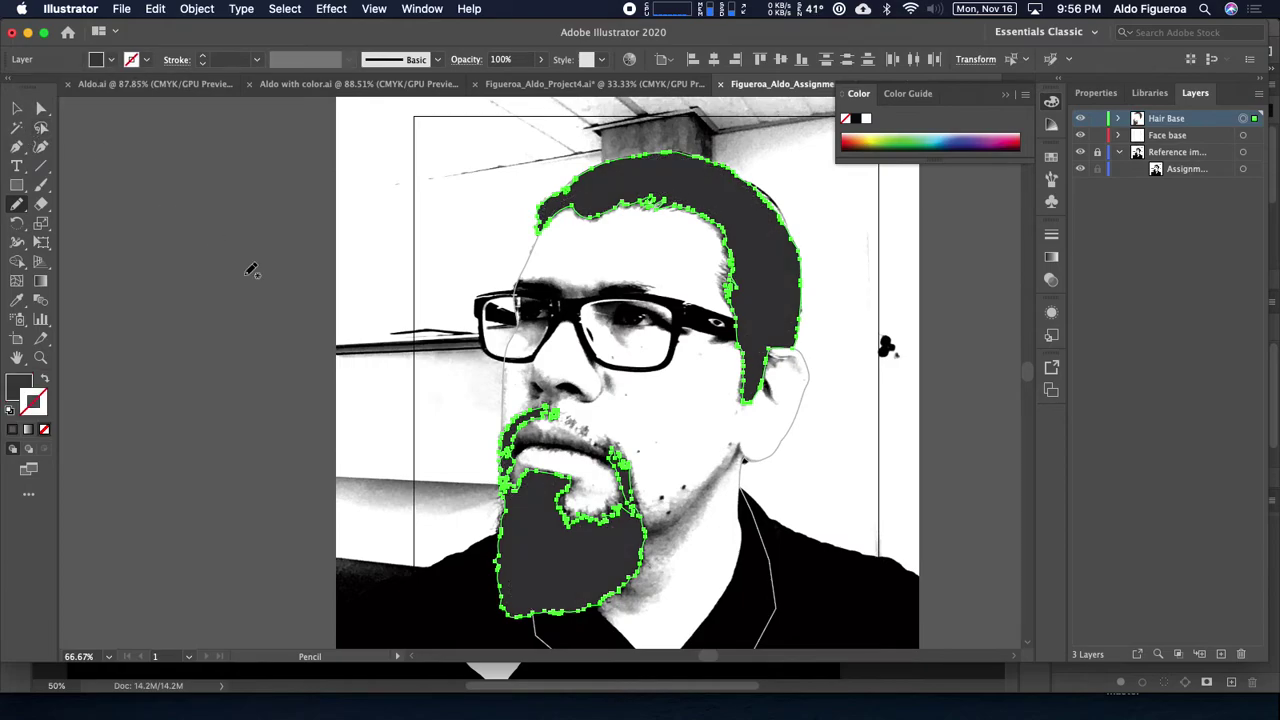
key("super+shift+a")
left_click_drag(848, 475, 800, 469)
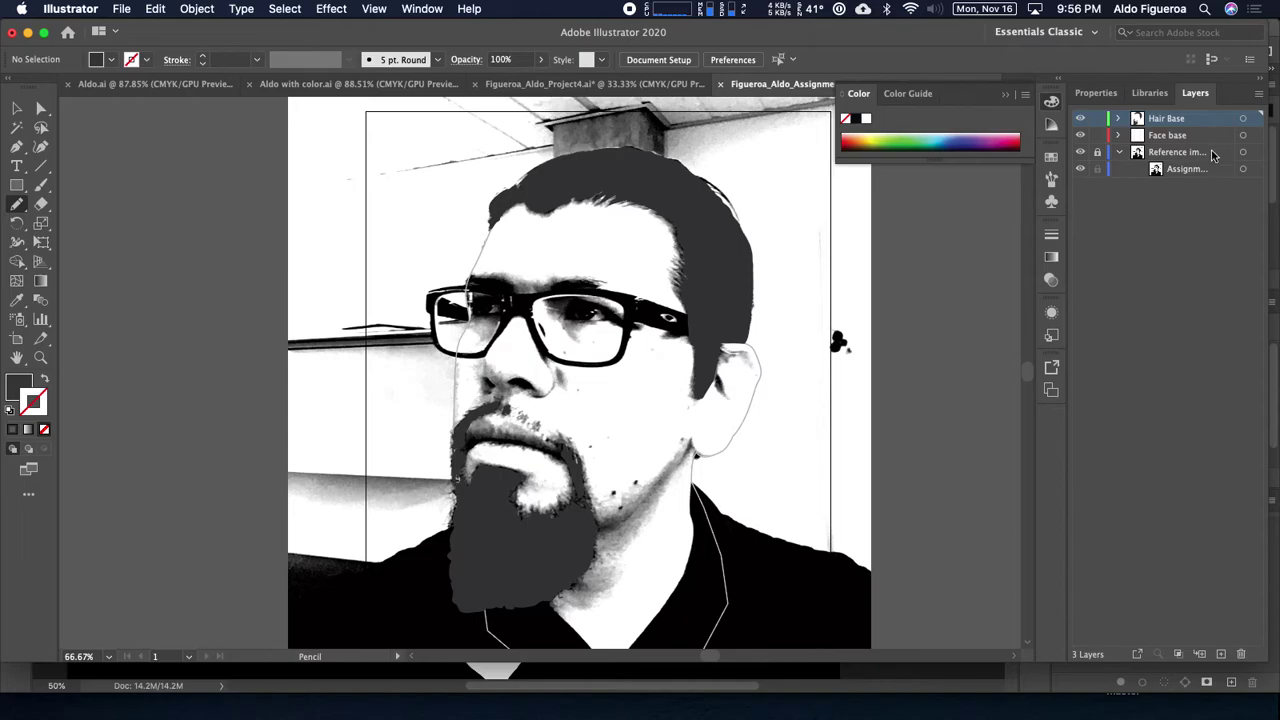
left_click(1242, 120)
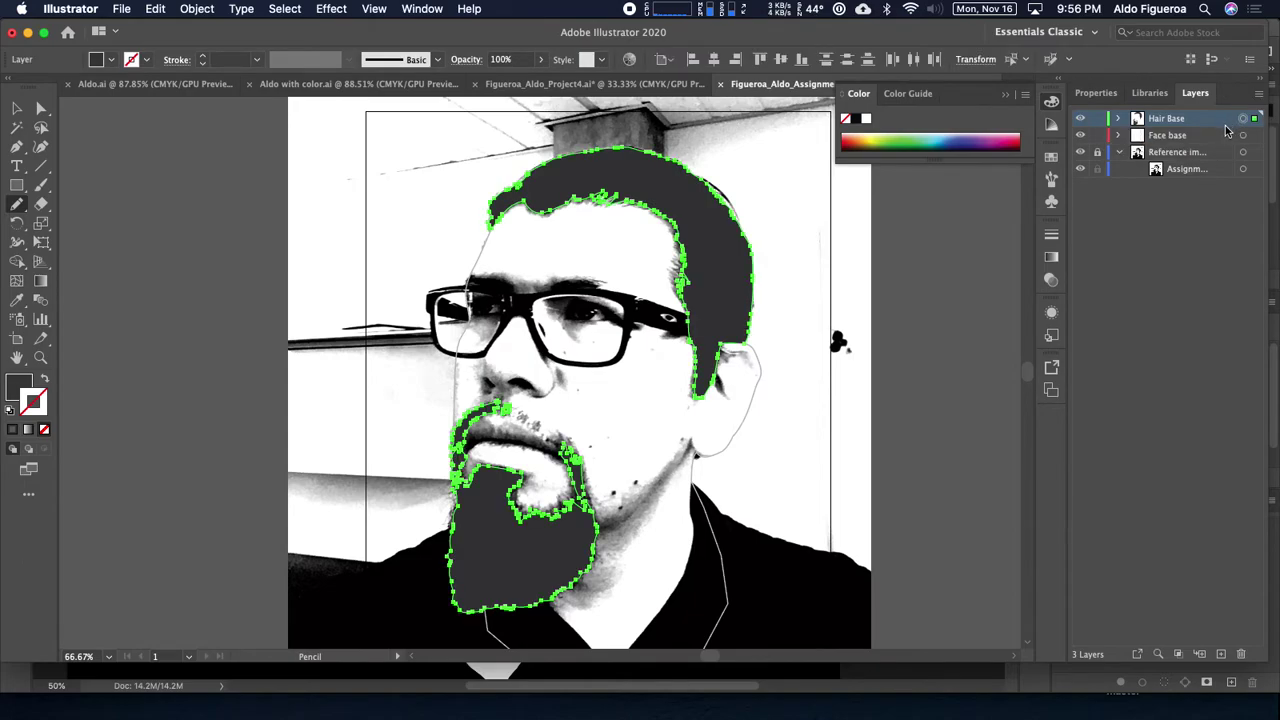
key("shift+x")
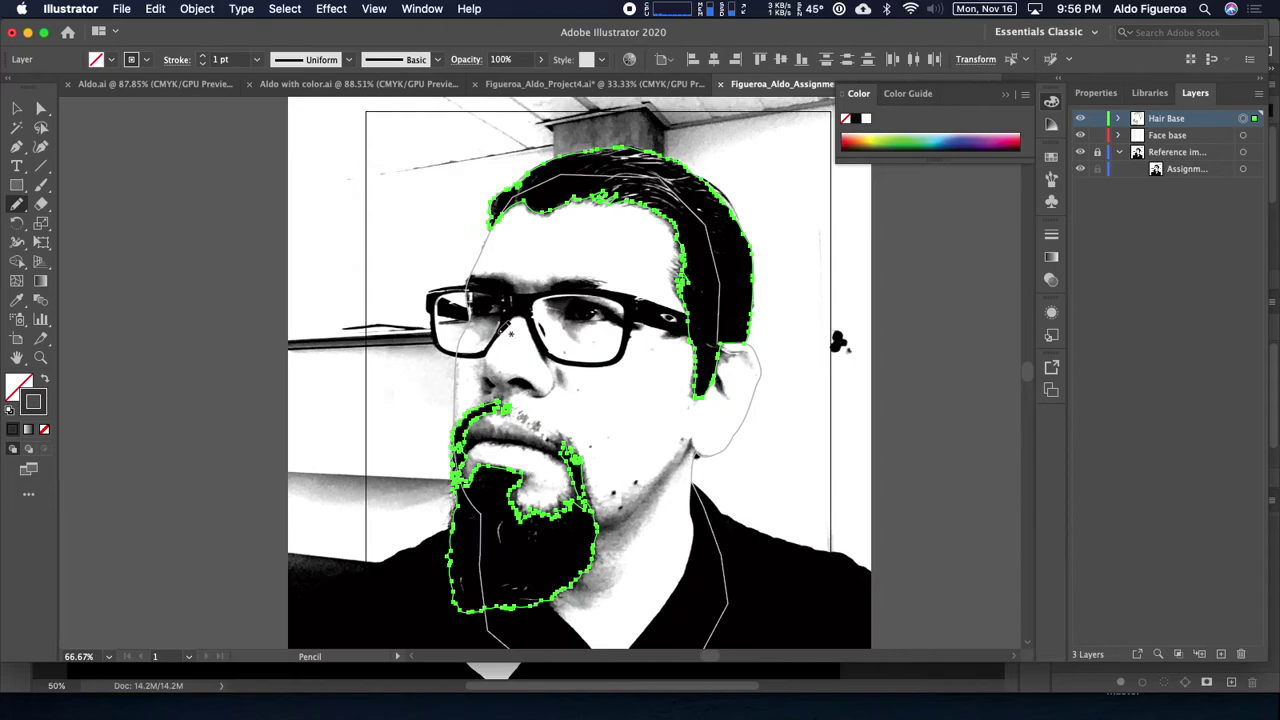
key("v")
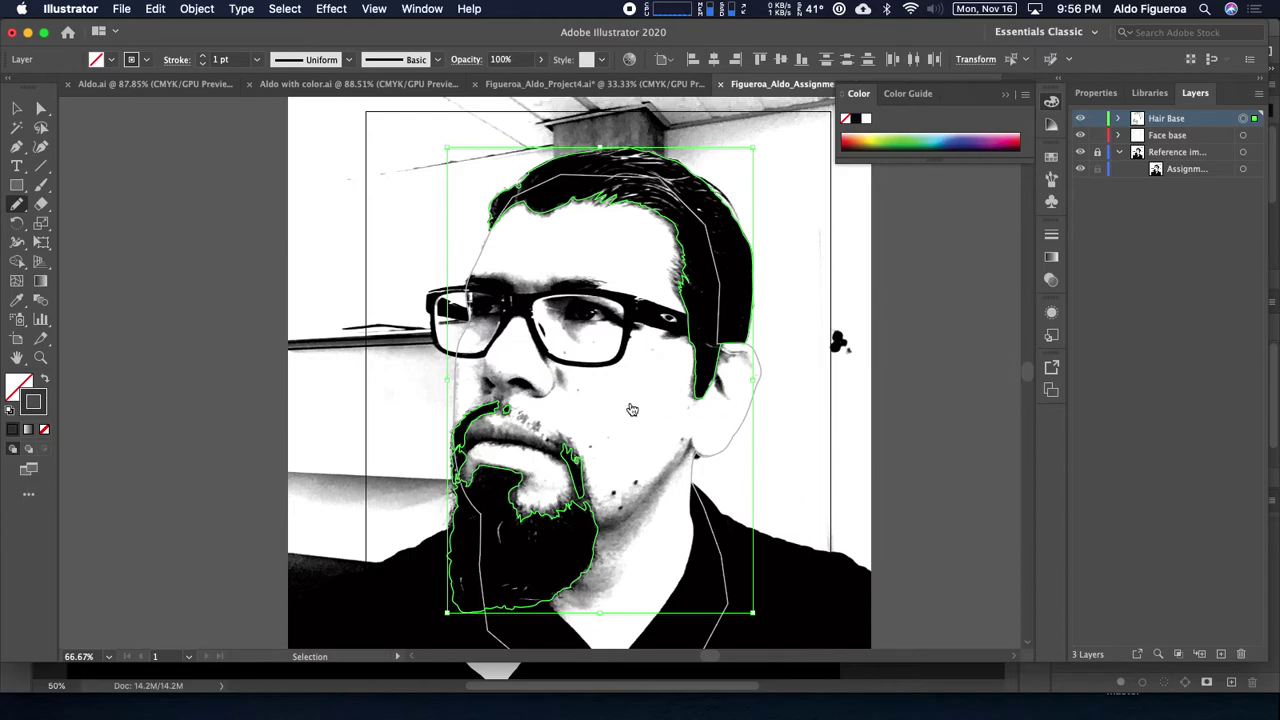
Step: Hide the Black & White, Brightness/Contrast and Levels layers in Photoshop, then update the linked photo in Illustrator
key("super+Tab")
left_click_drag(703, 352, 705, 437)
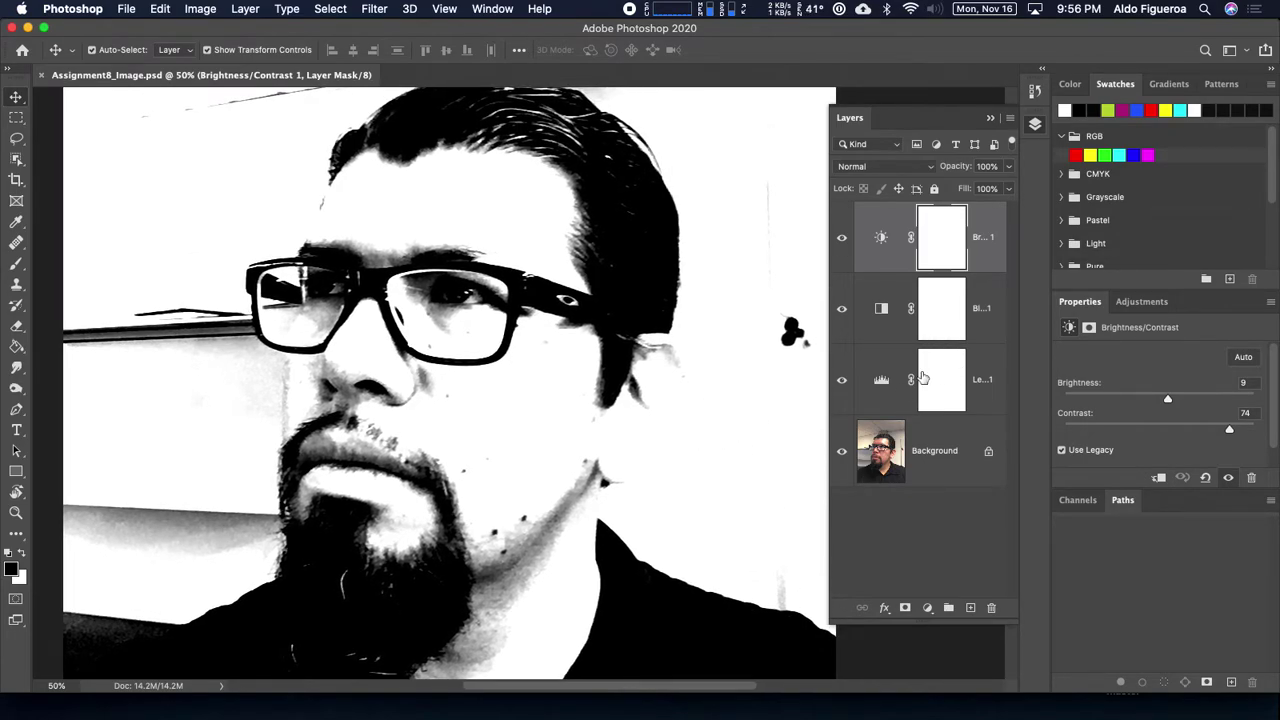
left_click(842, 380)
left_click(842, 380)
left_click(842, 308)
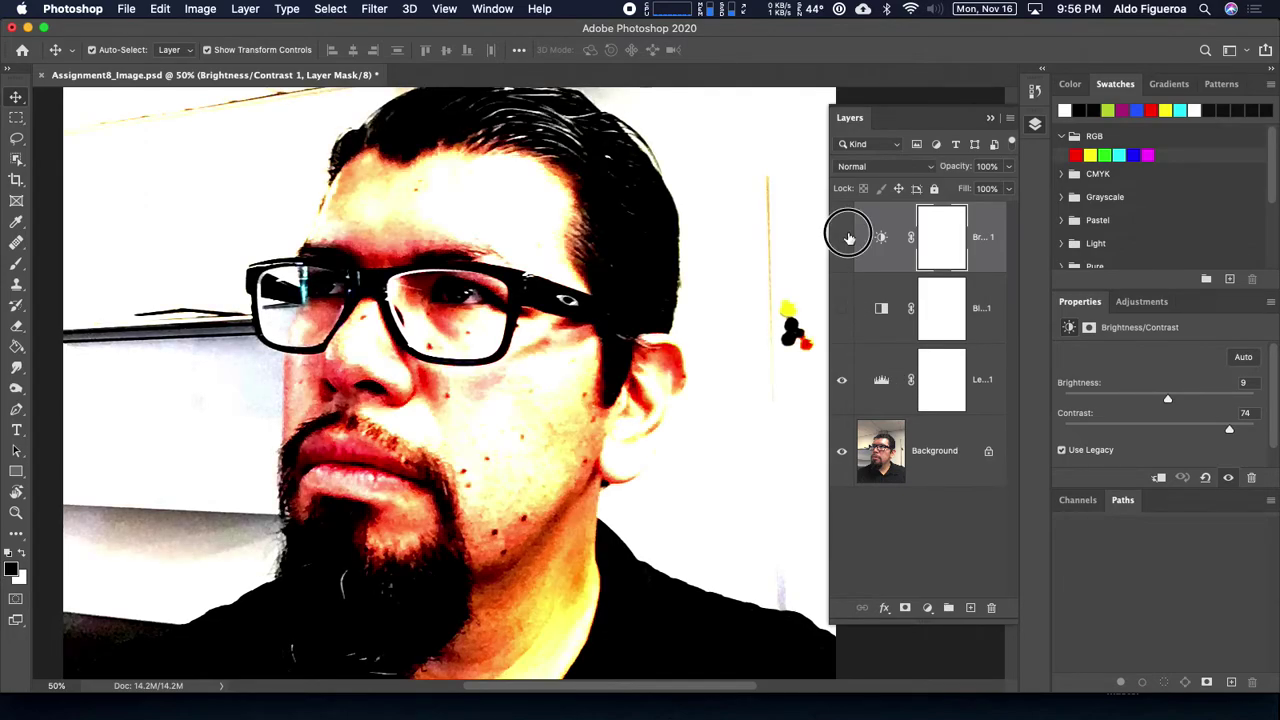
left_click(843, 237)
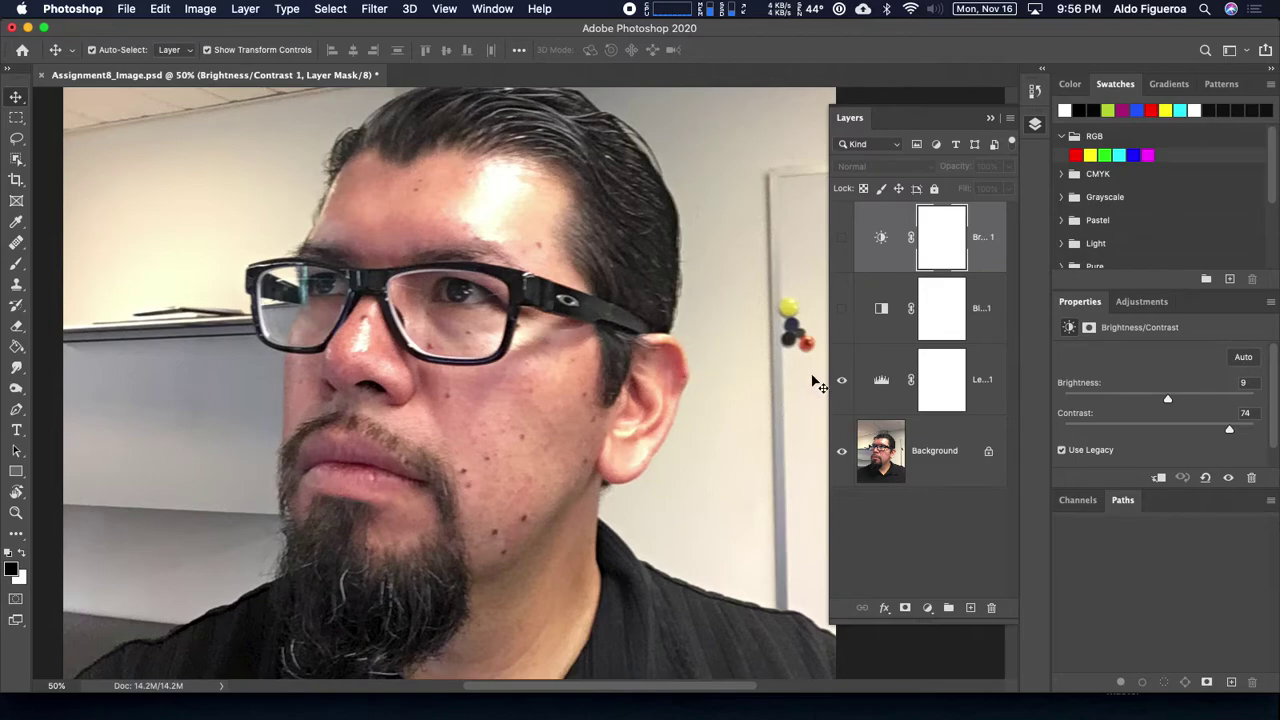
left_click(842, 380)
left_click(842, 380)
left_click(842, 380)
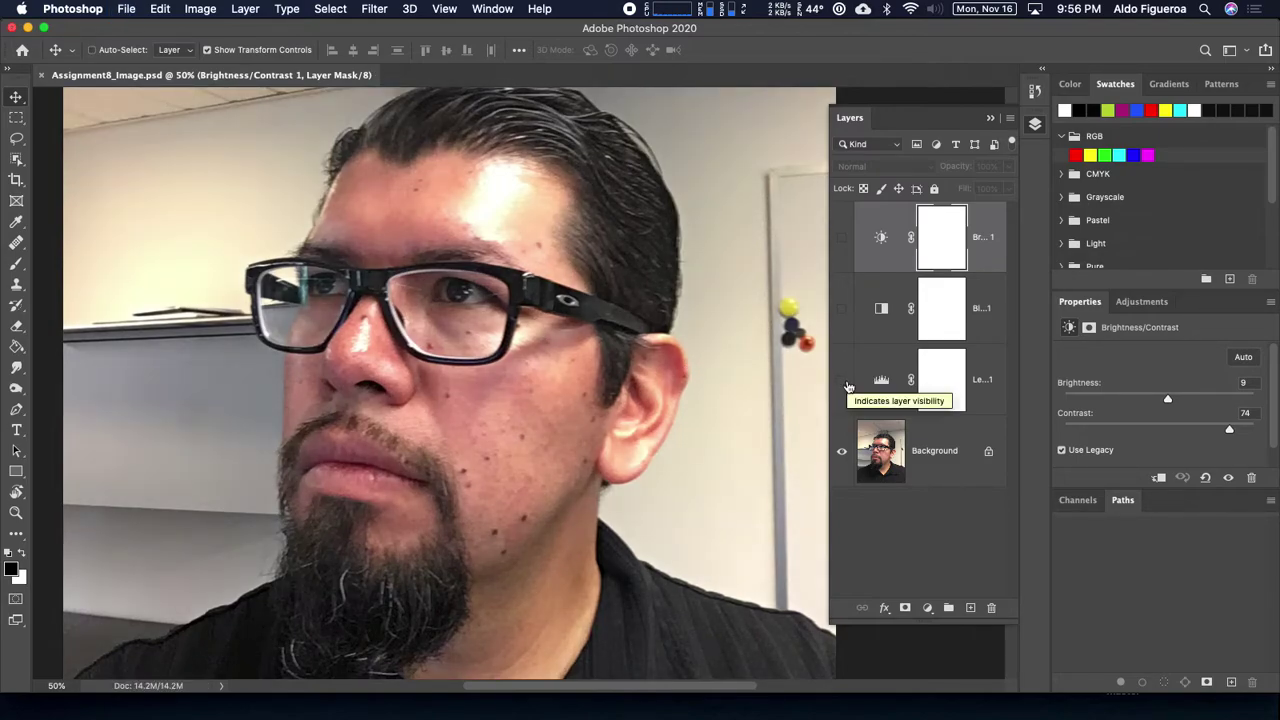
key("super+Tab")
left_click(805, 375)
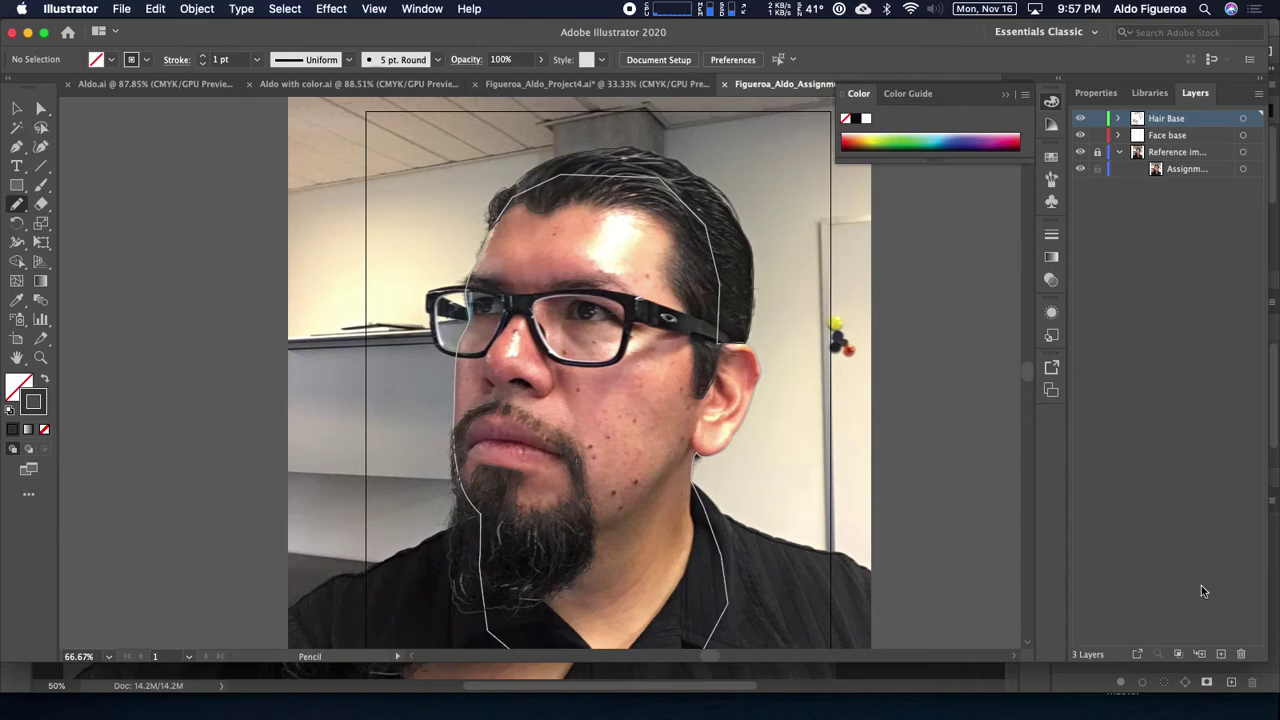
Step: Add a new layer named 'Glasses base'
left_click(1220, 656)
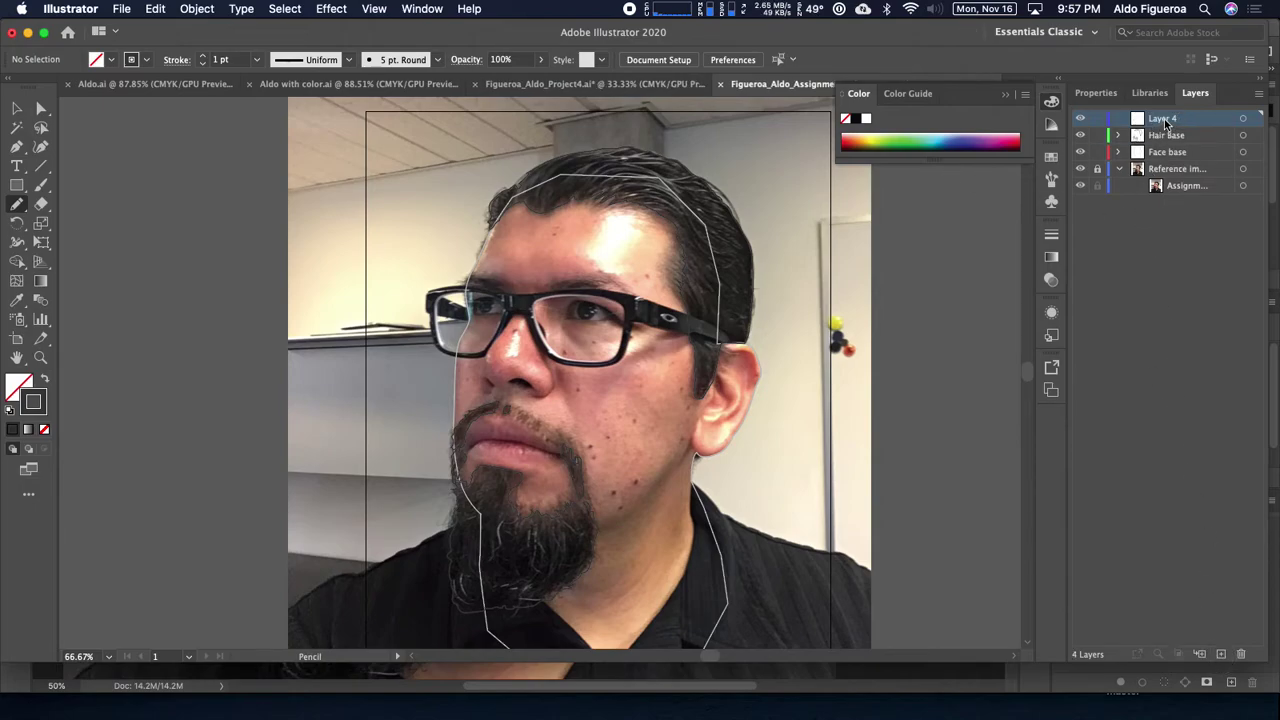
double_click(1163, 120)
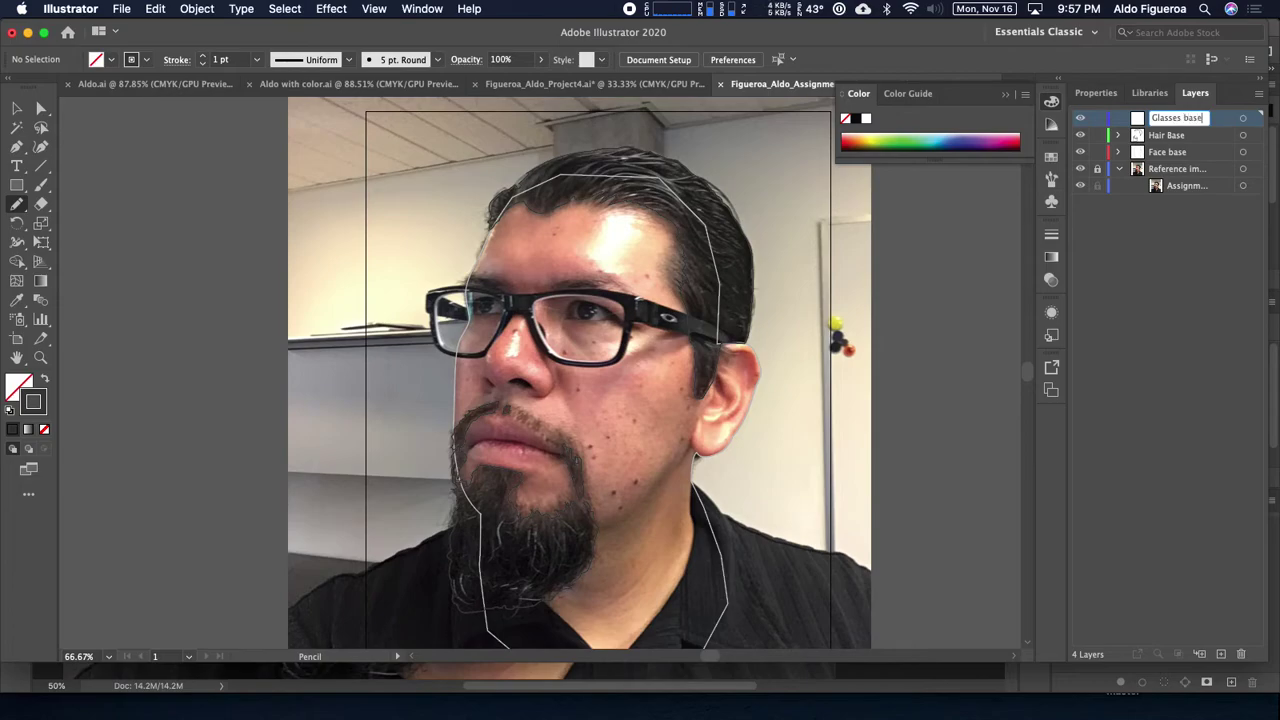
key("Return")
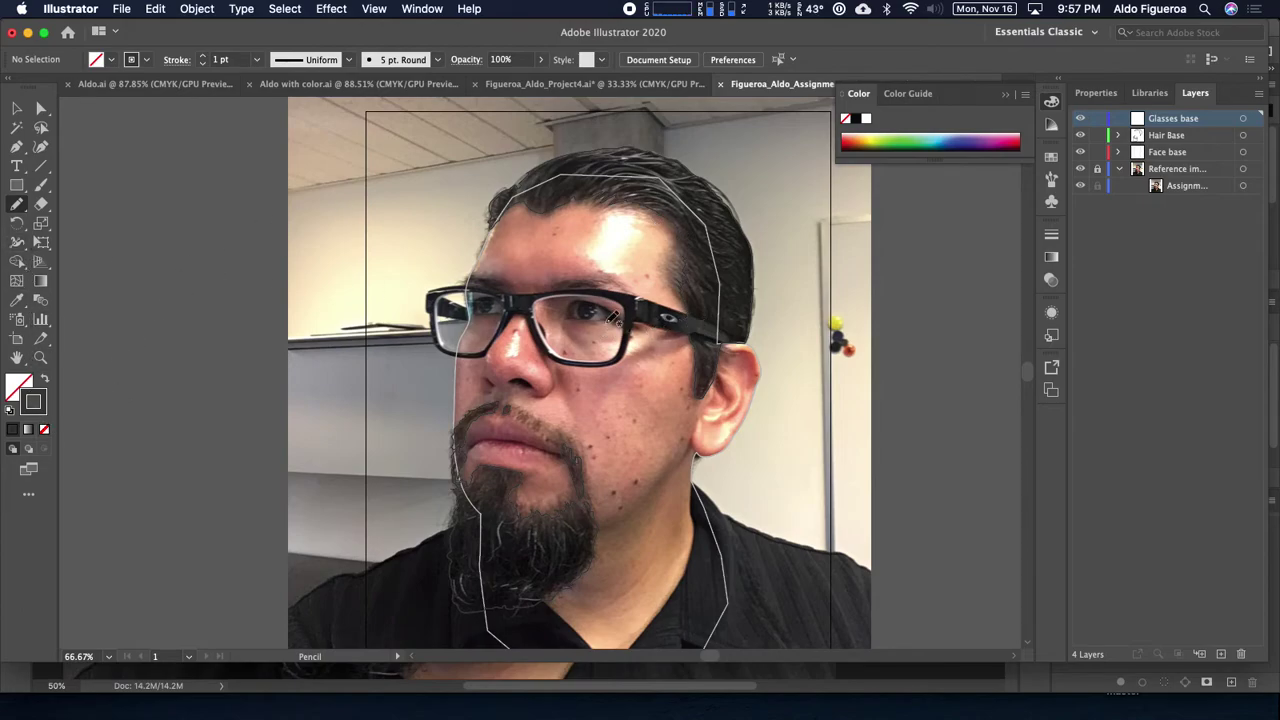
Step: Choose the Pen tool with a red stroke swatch
left_click(12, 148)
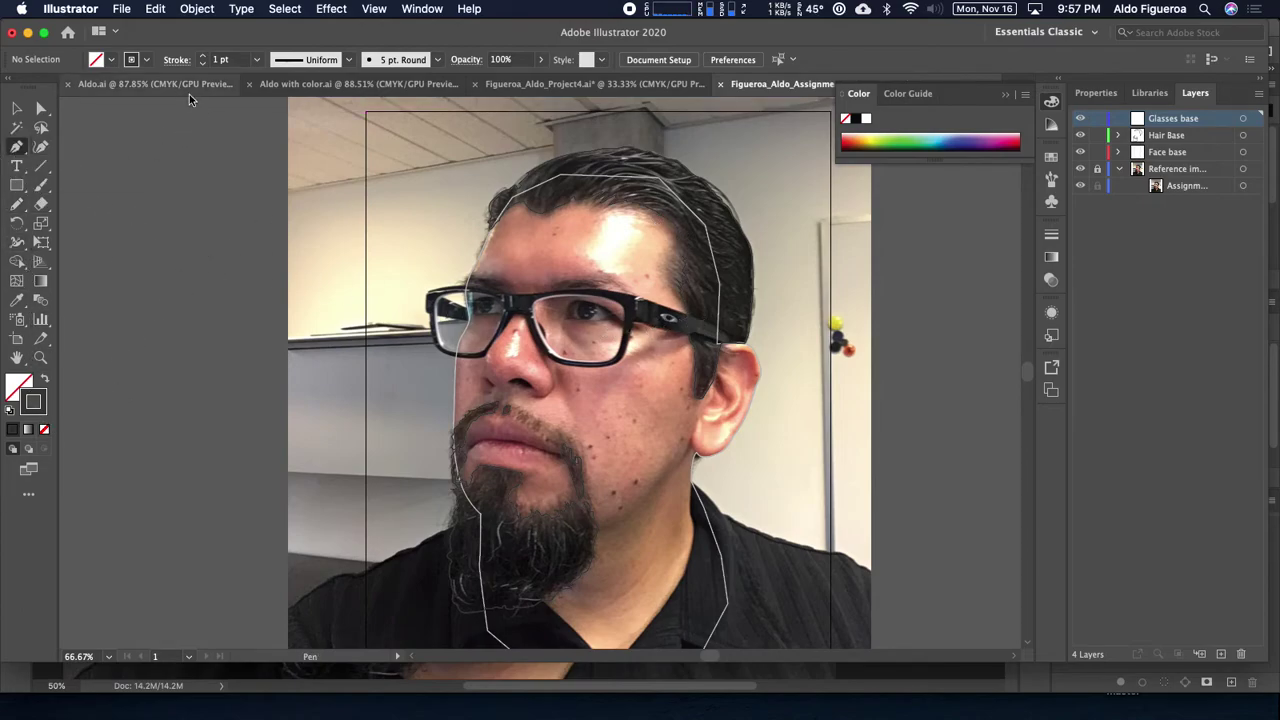
left_click(111, 59)
left_click(56, 89)
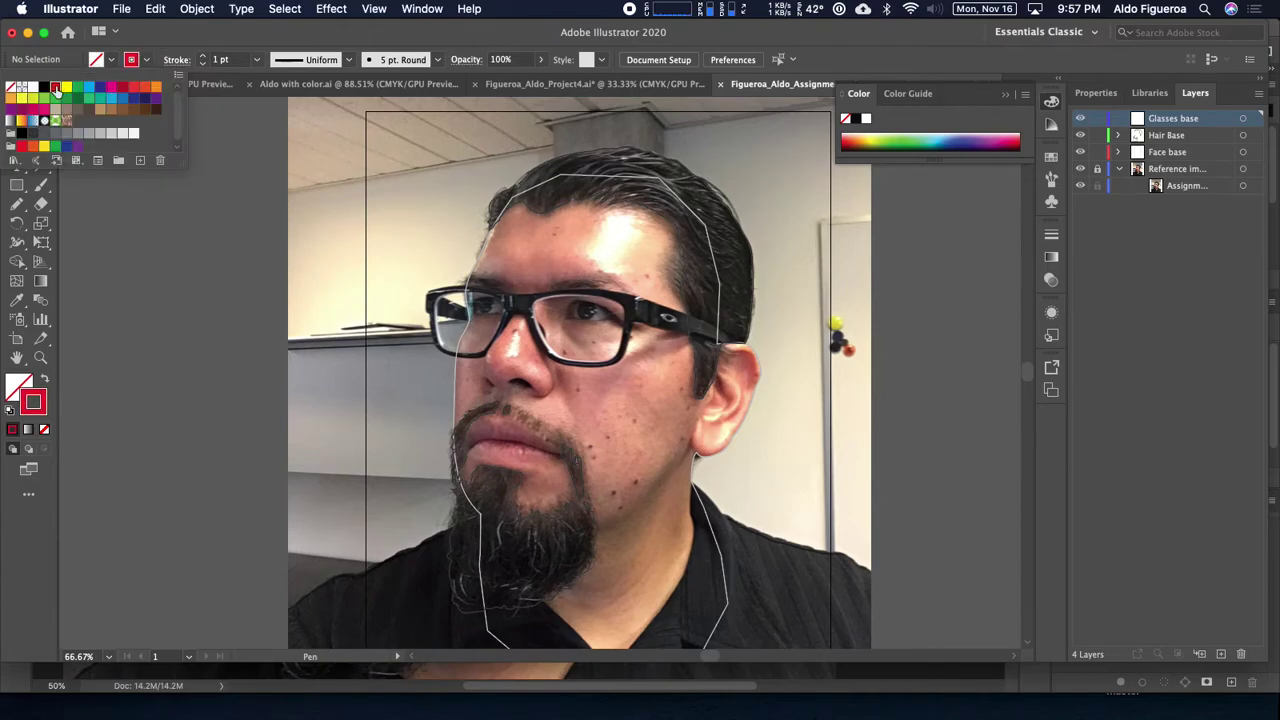
left_click(580, 305, "super")
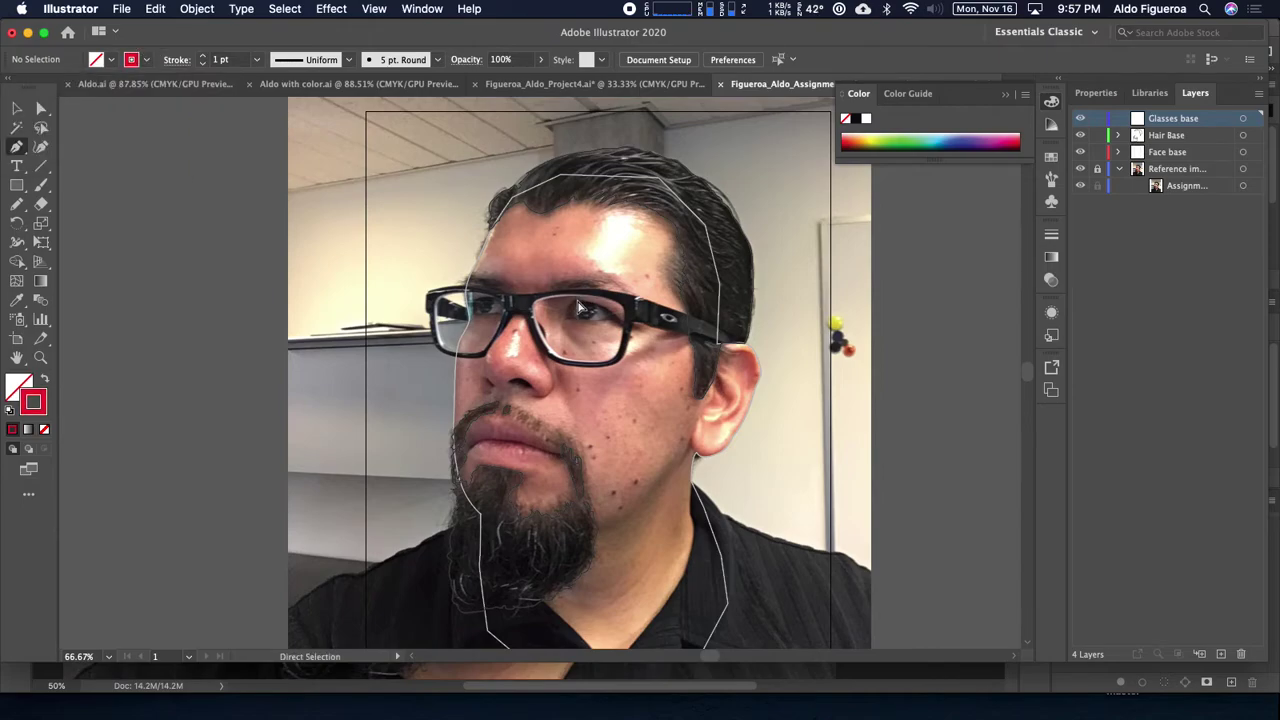
Step: Zoom in on the glasses and trace the frame's top edge with curved Pen anchors
scroll(578, 302, "up", 3)
left_click_drag(566, 231, 452, 381)
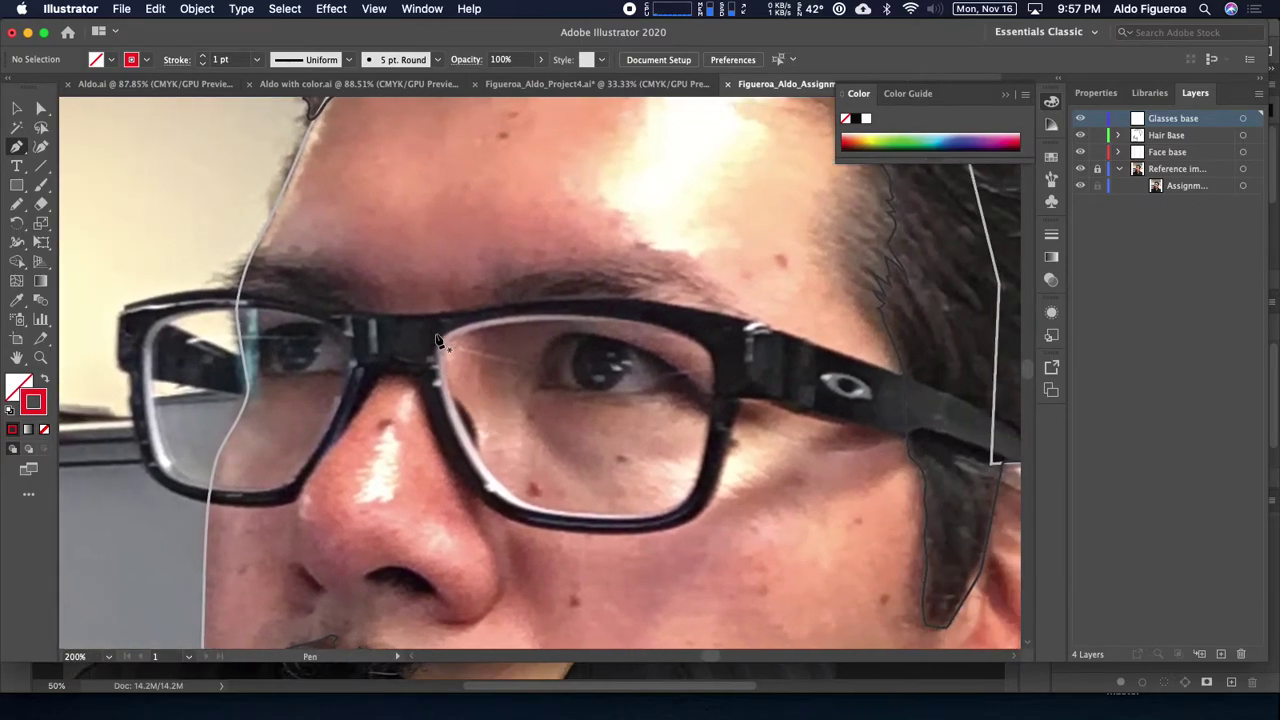
left_click_drag(125, 302, 197, 292)
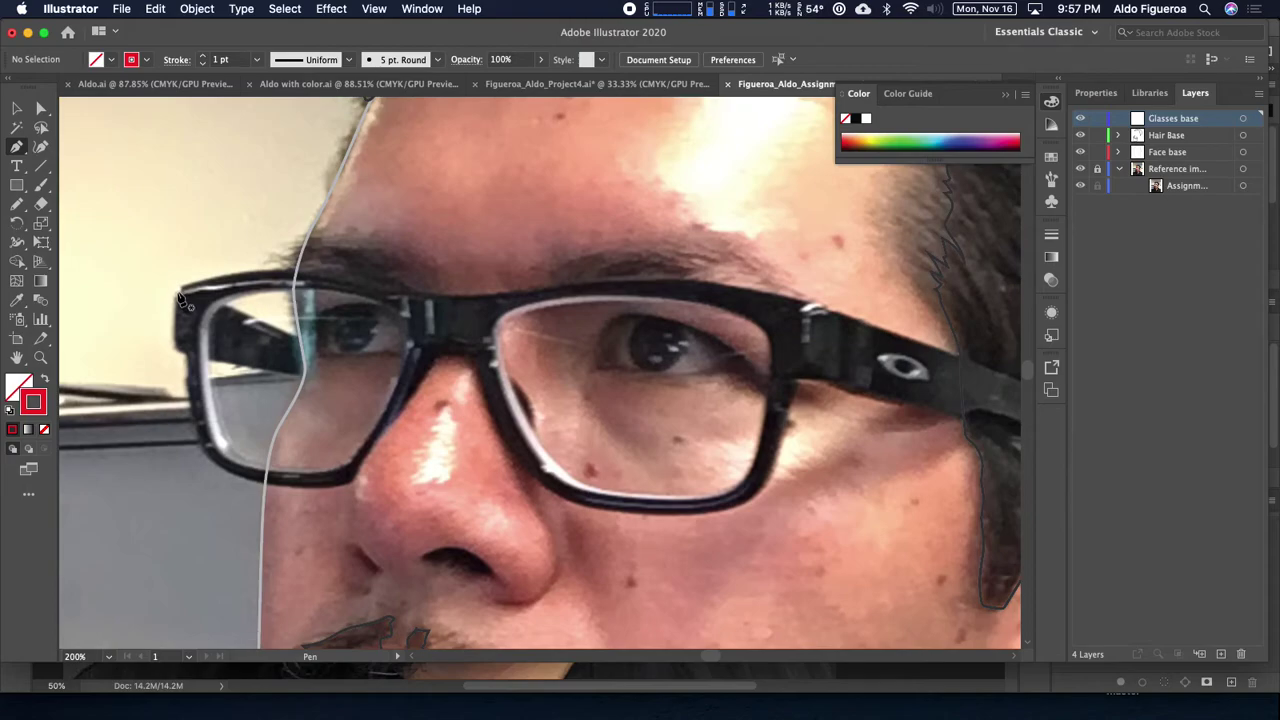
left_click(178, 292)
left_click_drag(279, 272, 472, 292)
left_click(463, 297)
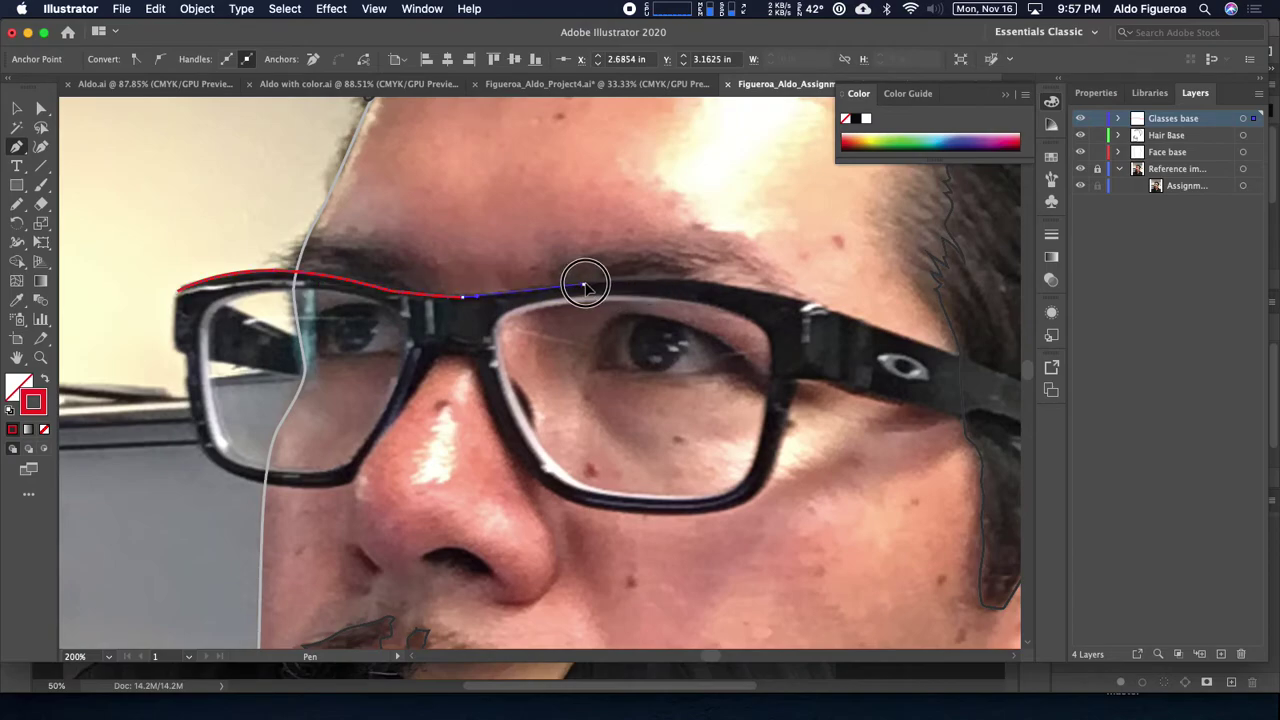
mouse_move(621, 283)
left_mouse_down()
mouse_move(800, 286)
mouse_move(767, 286)
mouse_move(864, 322)
mouse_move(576, 256)
mouse_move(610, 270)
left_mouse_up()
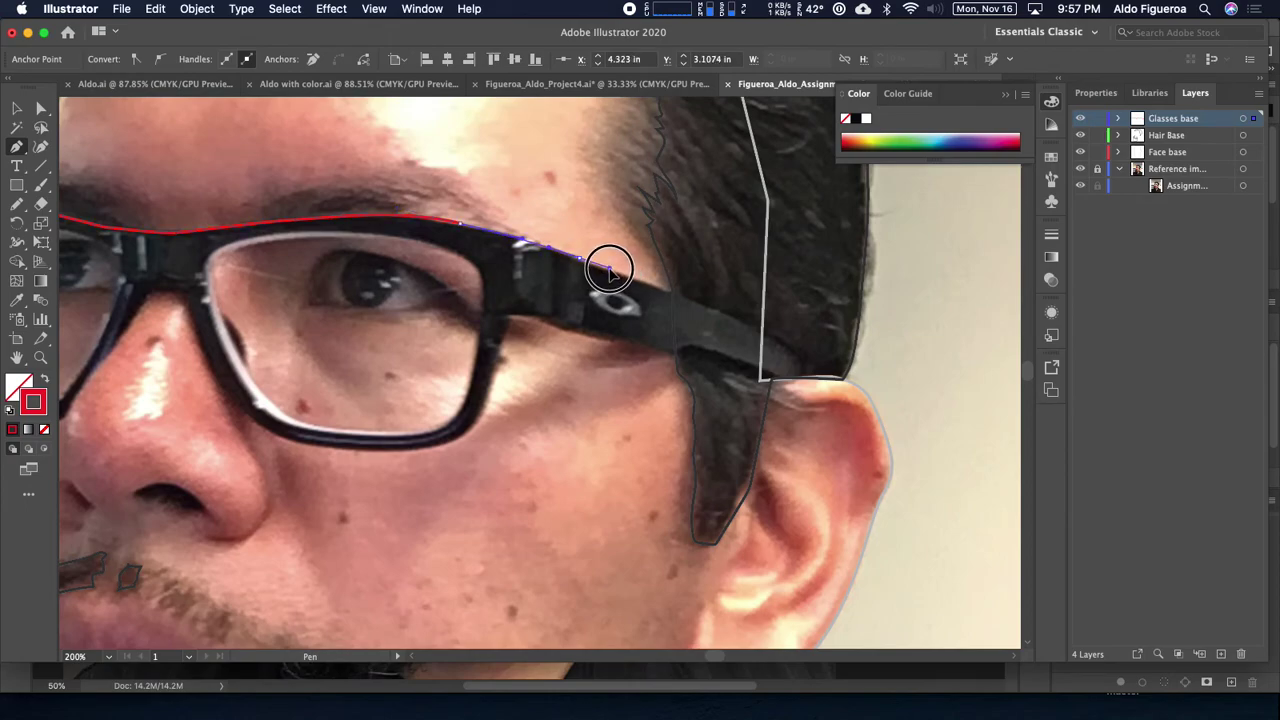
Step: Extend the path to the temple end and back along the arm's underside toward the lens
left_click(755, 330)
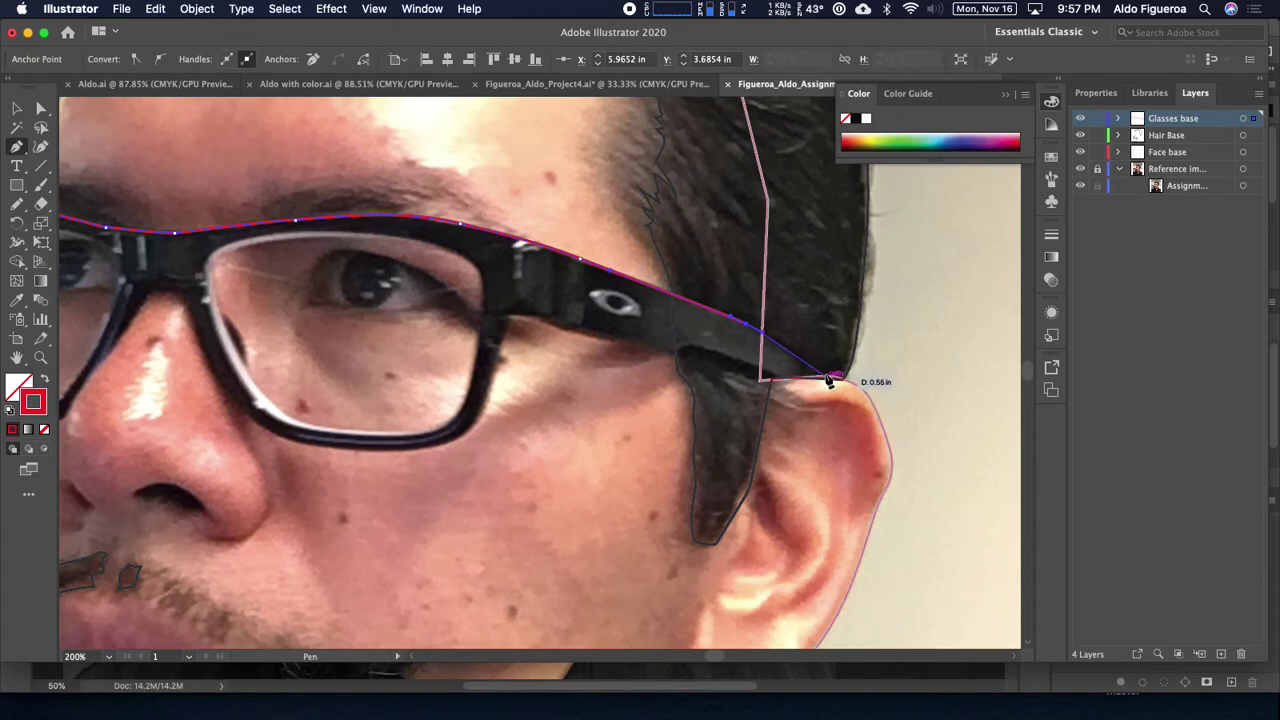
left_click(834, 381)
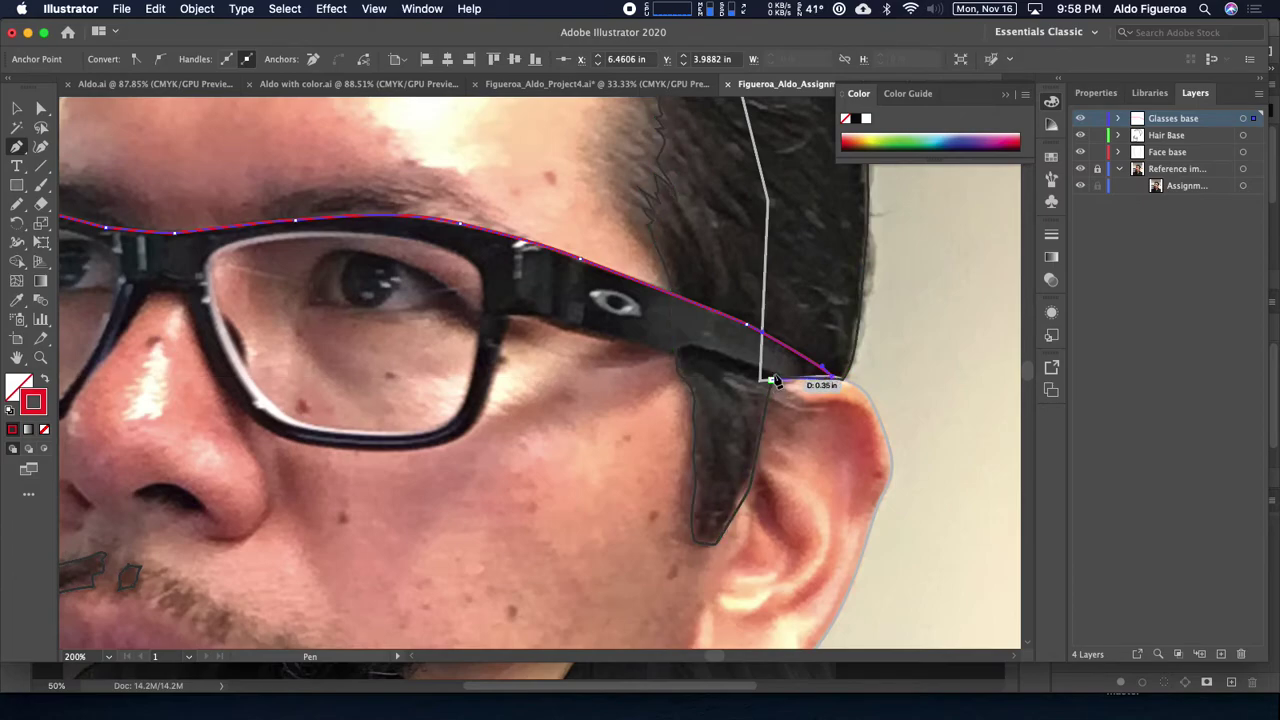
left_click(763, 379)
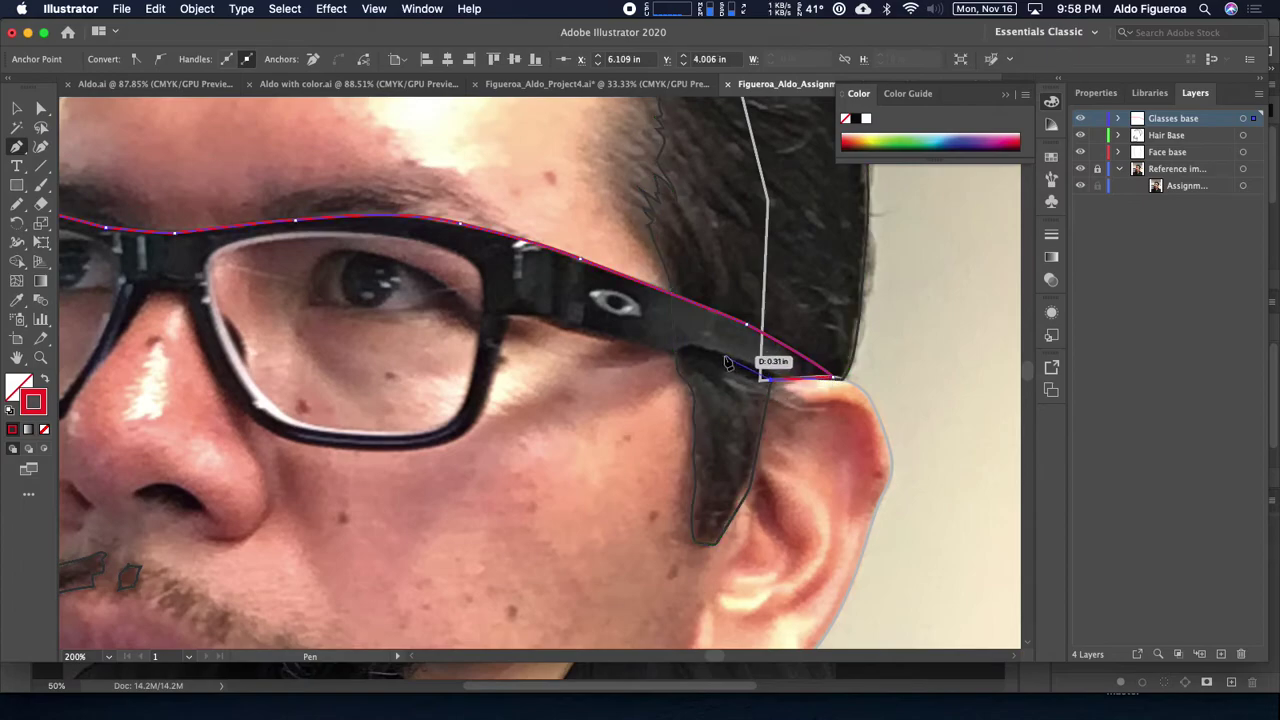
left_click(714, 352)
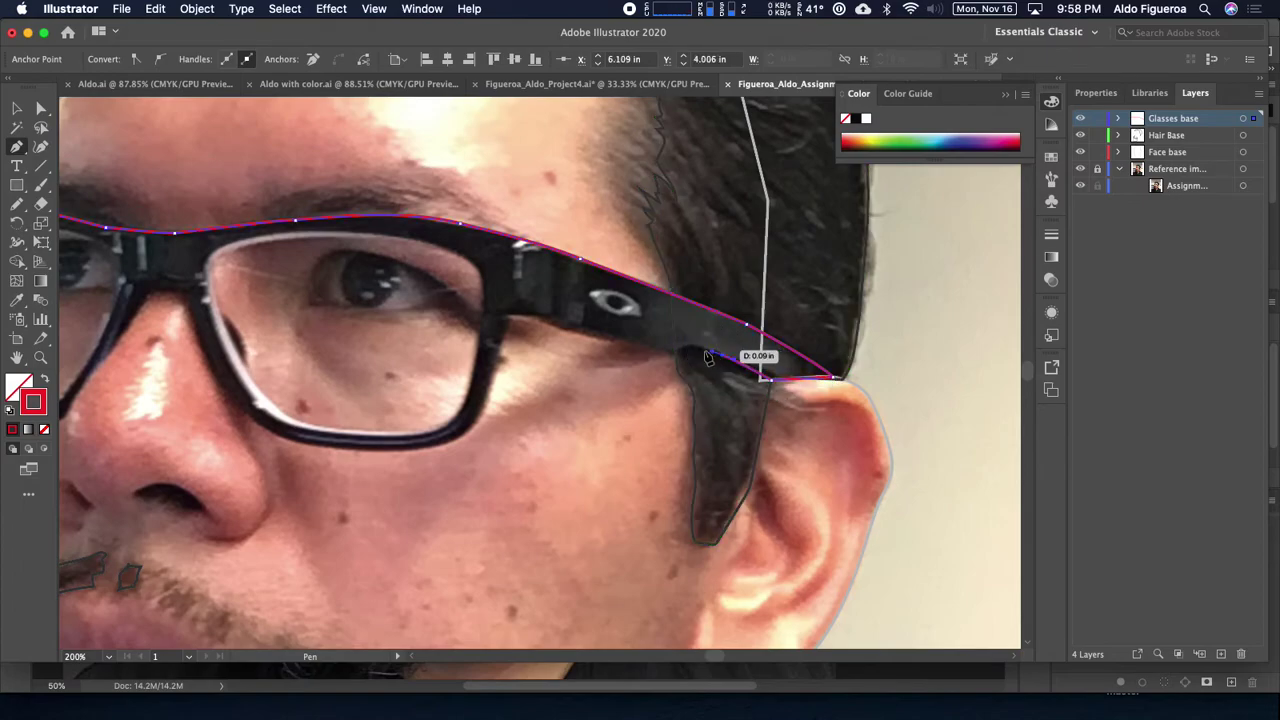
mouse_move(684, 358)
left_mouse_down()
mouse_move(651, 363)
mouse_move(662, 364)
left_mouse_up()
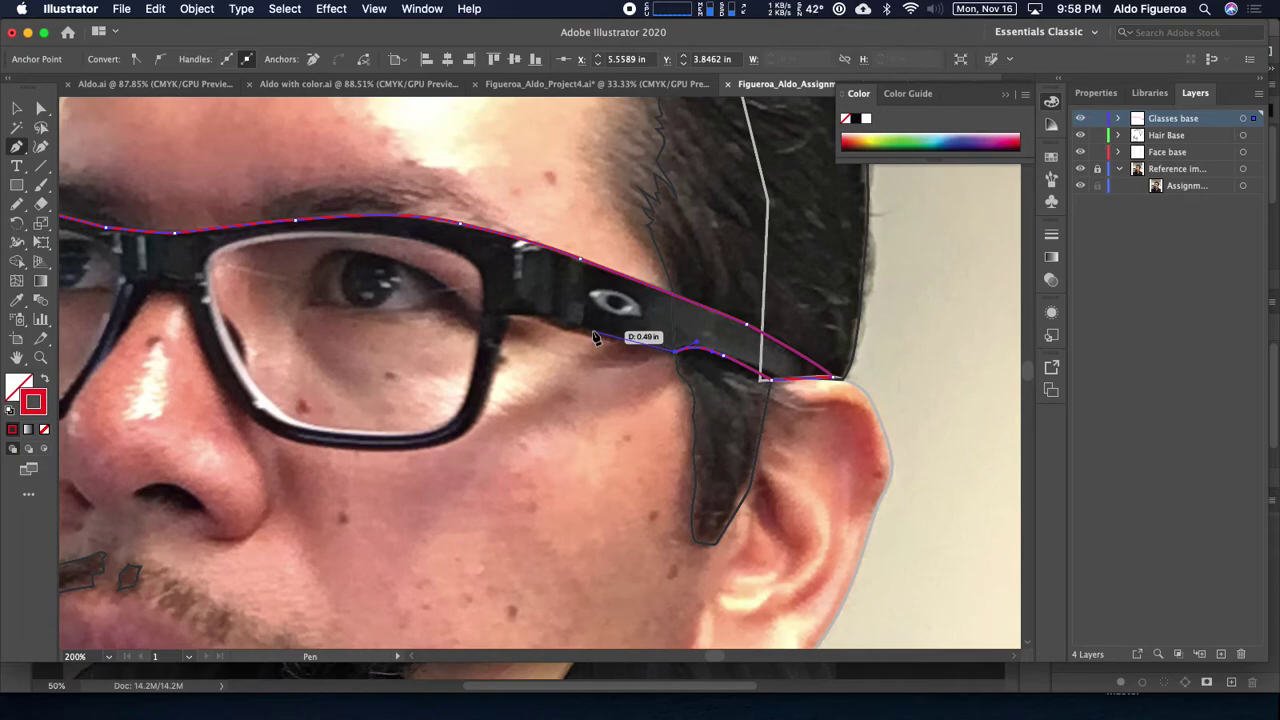
left_click_drag(595, 338, 590, 334)
left_click_drag(510, 318, 482, 324)
Step: Continue the path down around the right lens rim and over the nose bridge
left_click(510, 318)
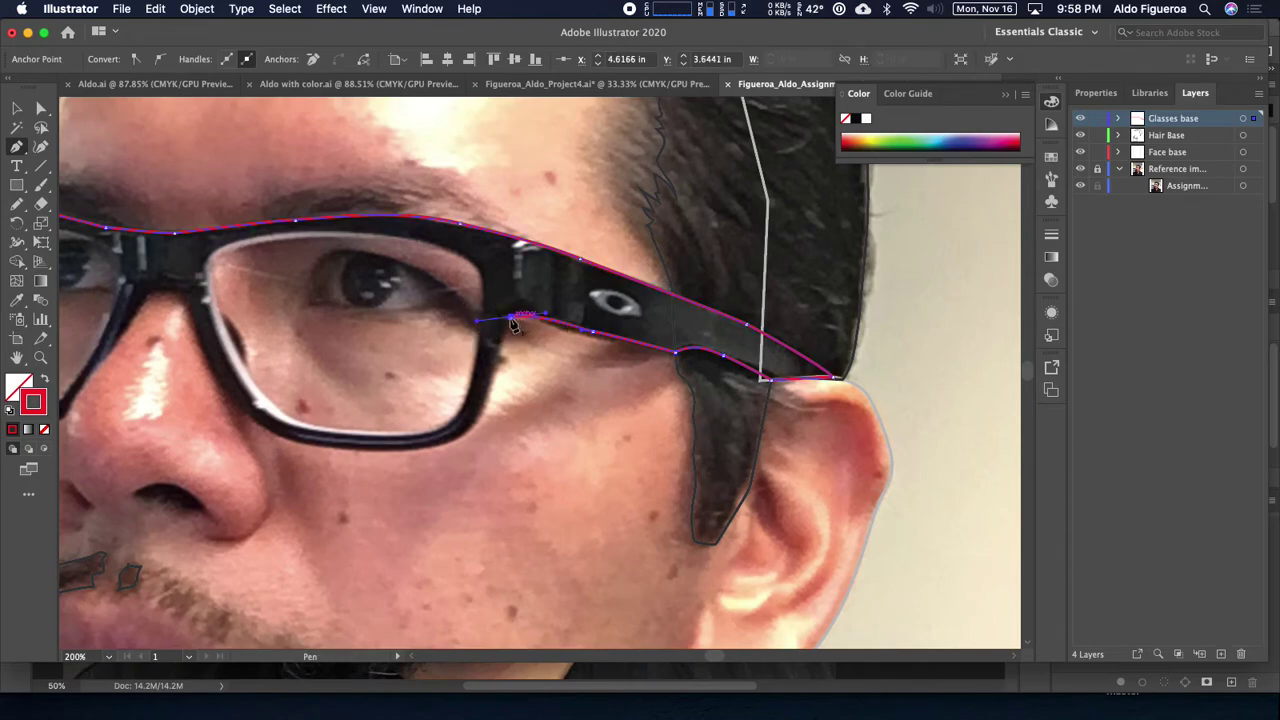
left_click_drag(496, 369, 568, 420)
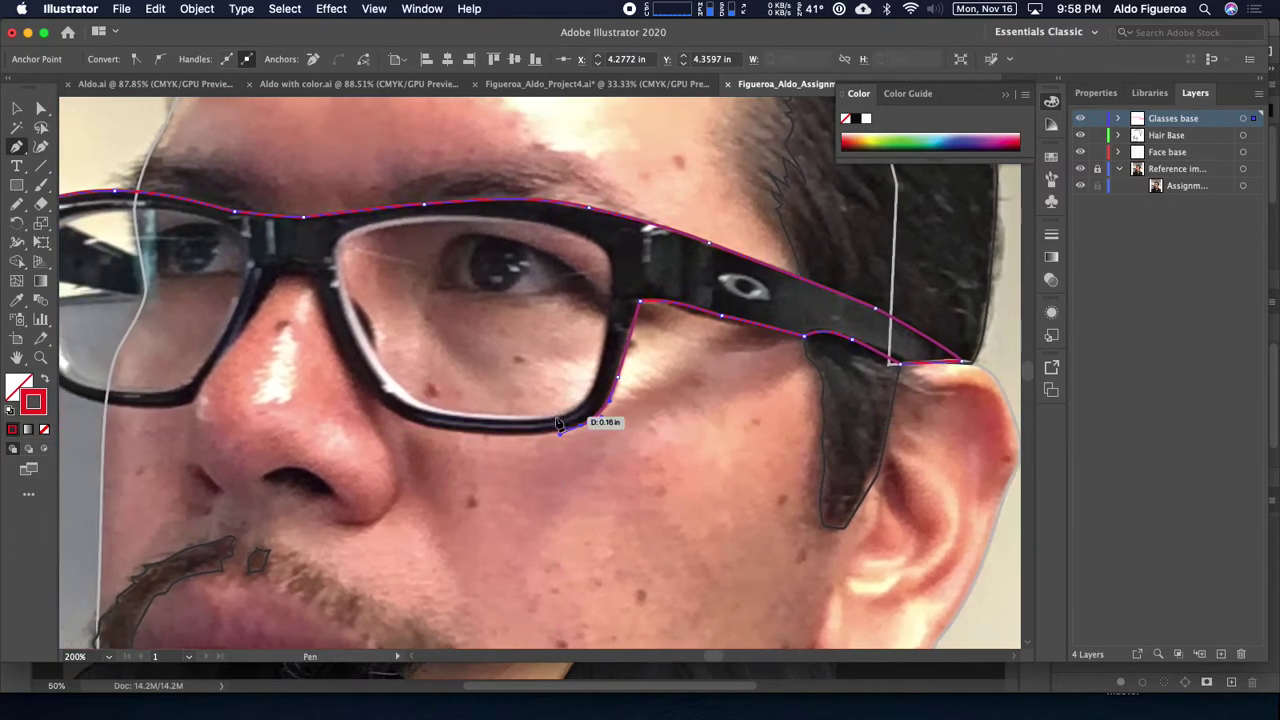
left_click(403, 424)
mouse_move(403, 424)
left_mouse_down()
mouse_move(371, 409)
mouse_move(400, 409)
left_mouse_up()
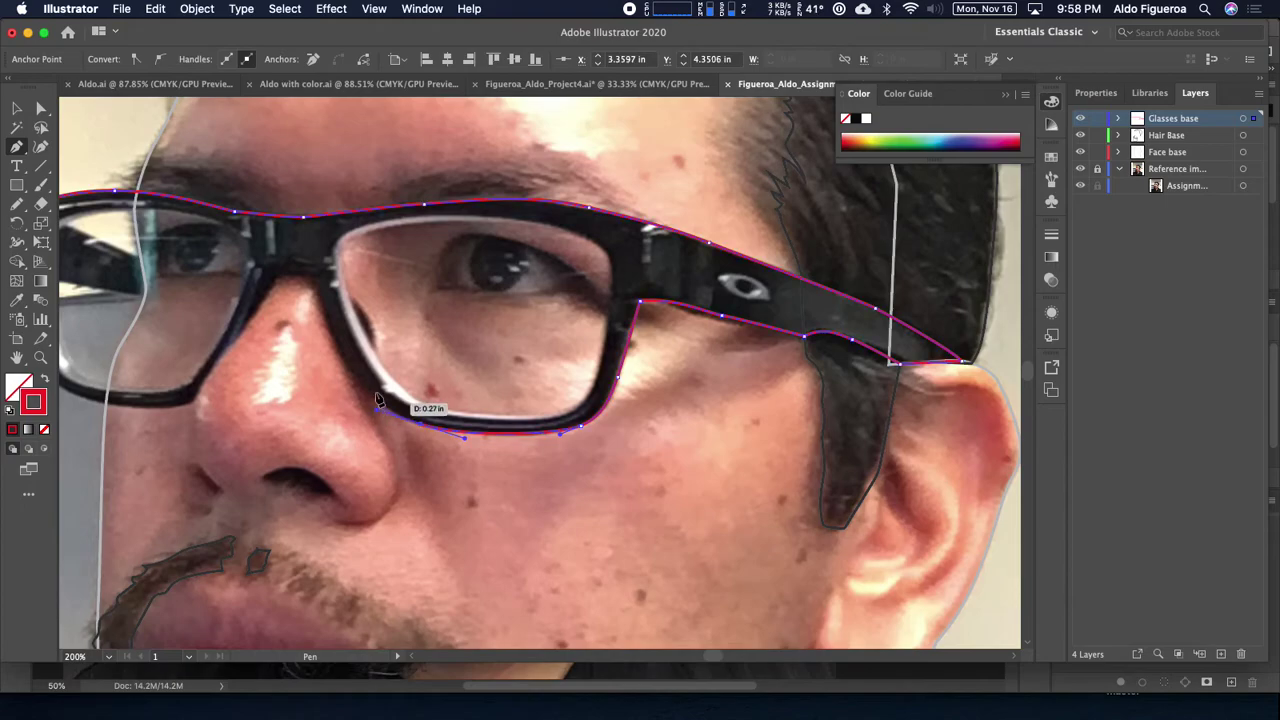
left_click_drag(336, 340, 332, 326)
left_click(300, 274)
mouse_move(303, 274)
left_mouse_down()
mouse_move(280, 277)
mouse_move(294, 309)
mouse_move(243, 329)
mouse_move(206, 368)
mouse_move(216, 378)
mouse_move(184, 441)
mouse_move(196, 411)
left_mouse_up()
Step: Trace around the left lens, close the path at its start, and swap to a red fill
left_click(177, 429)
scroll(197, 408, "left", 5)
left_click_drag(366, 406, 163, 298)
left_click_drag(157, 314, 158, 283)
left_click(145, 272, "super")
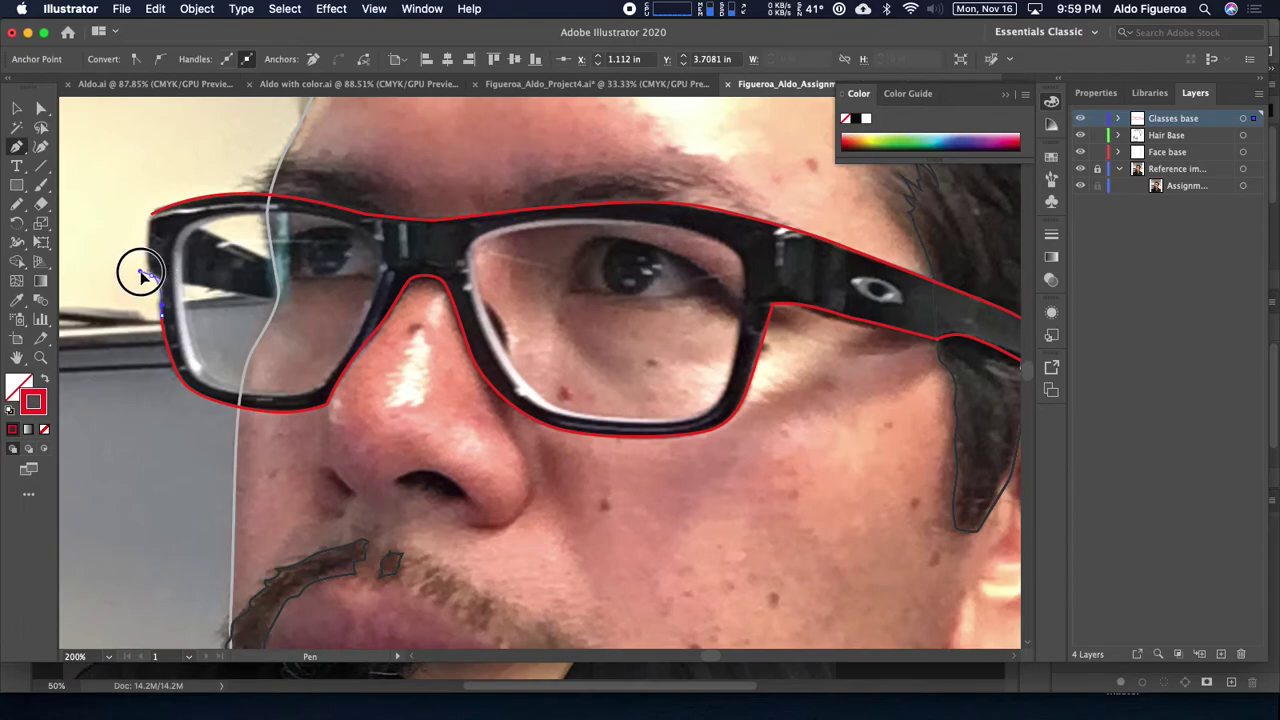
left_click(153, 277, "super")
left_click_drag(157, 280, 146, 228)
left_click(148, 222, "super")
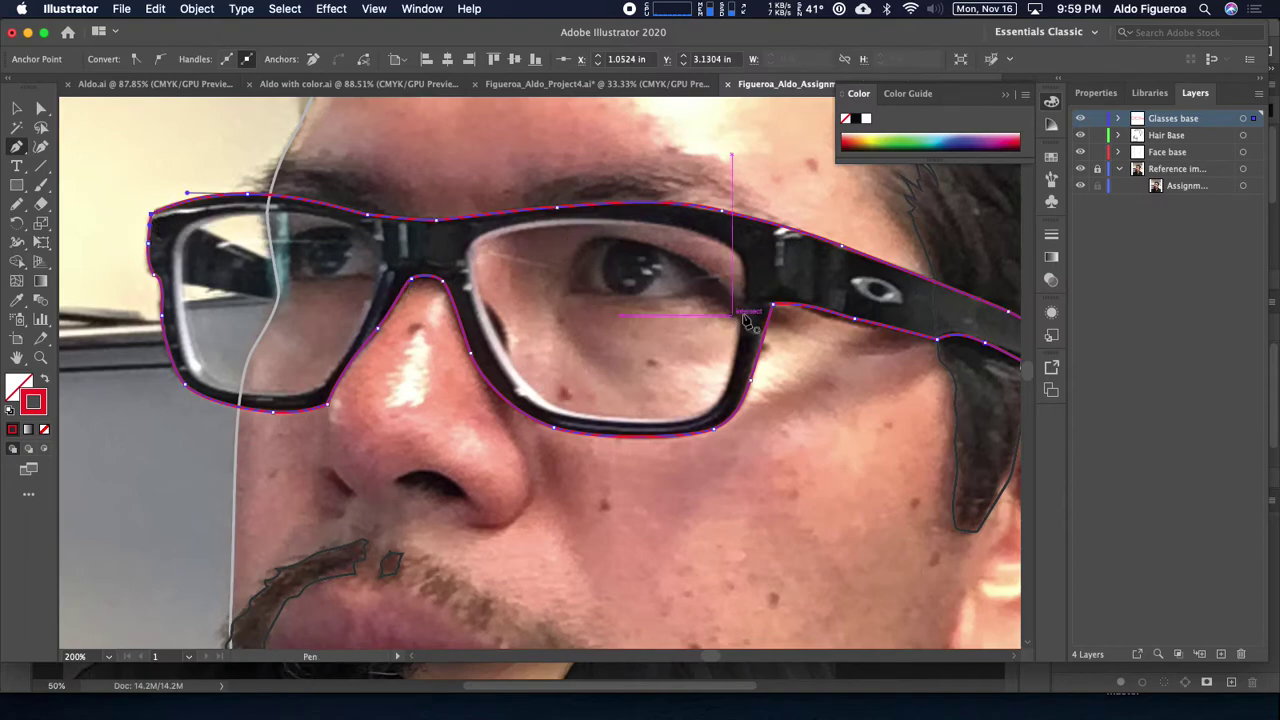
key("shift+x")
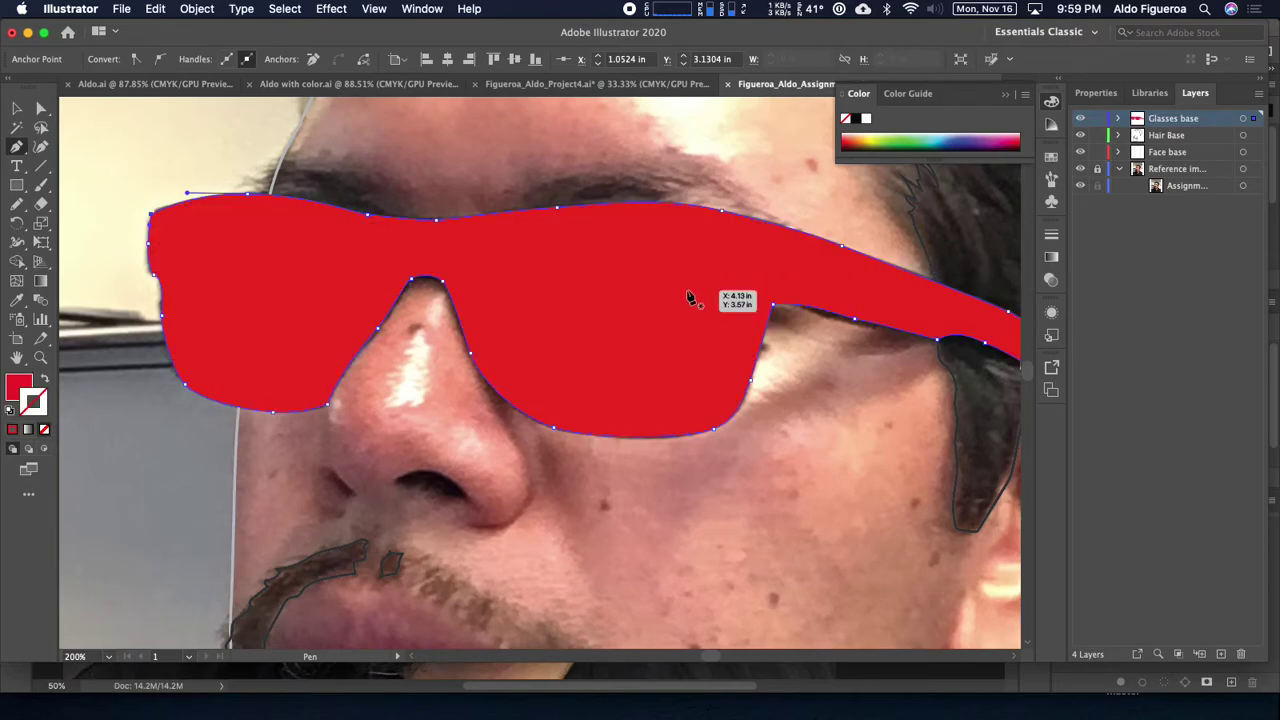
Step: Return to a red stroke with no fill and place curved anchors around the lens's inner rim
key("shift+x")
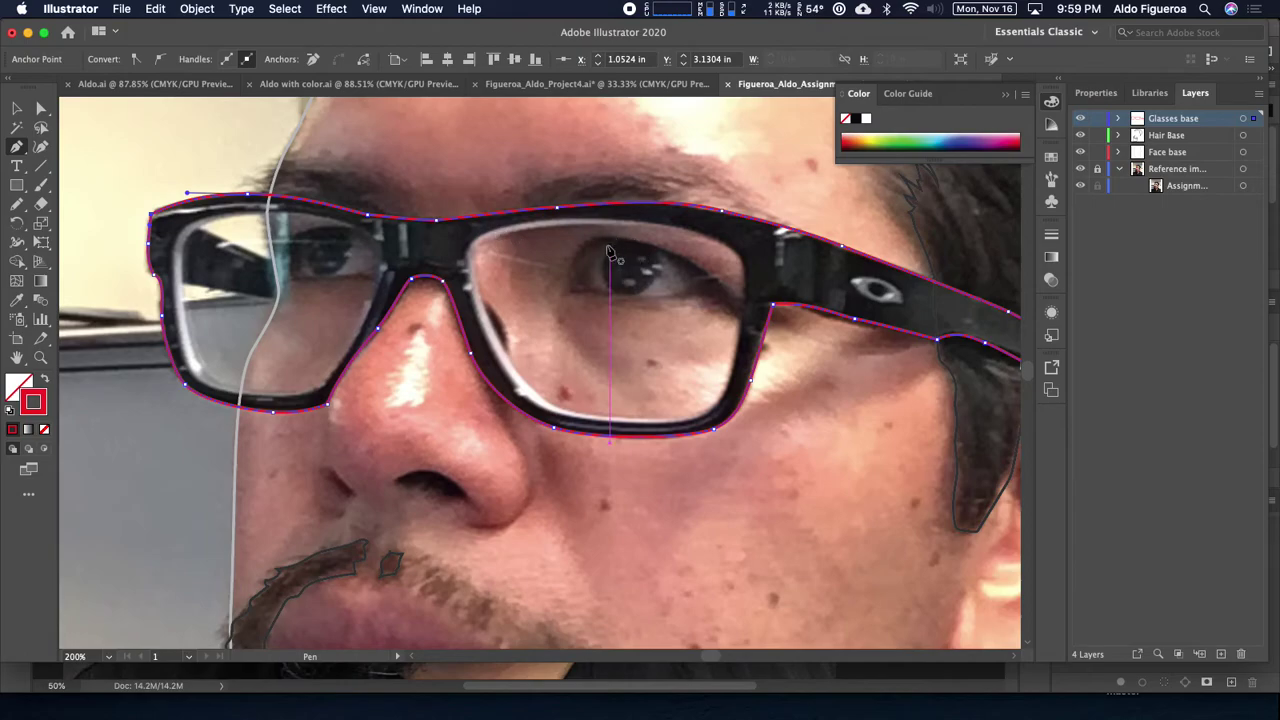
scroll(565, 272, "right", 2)
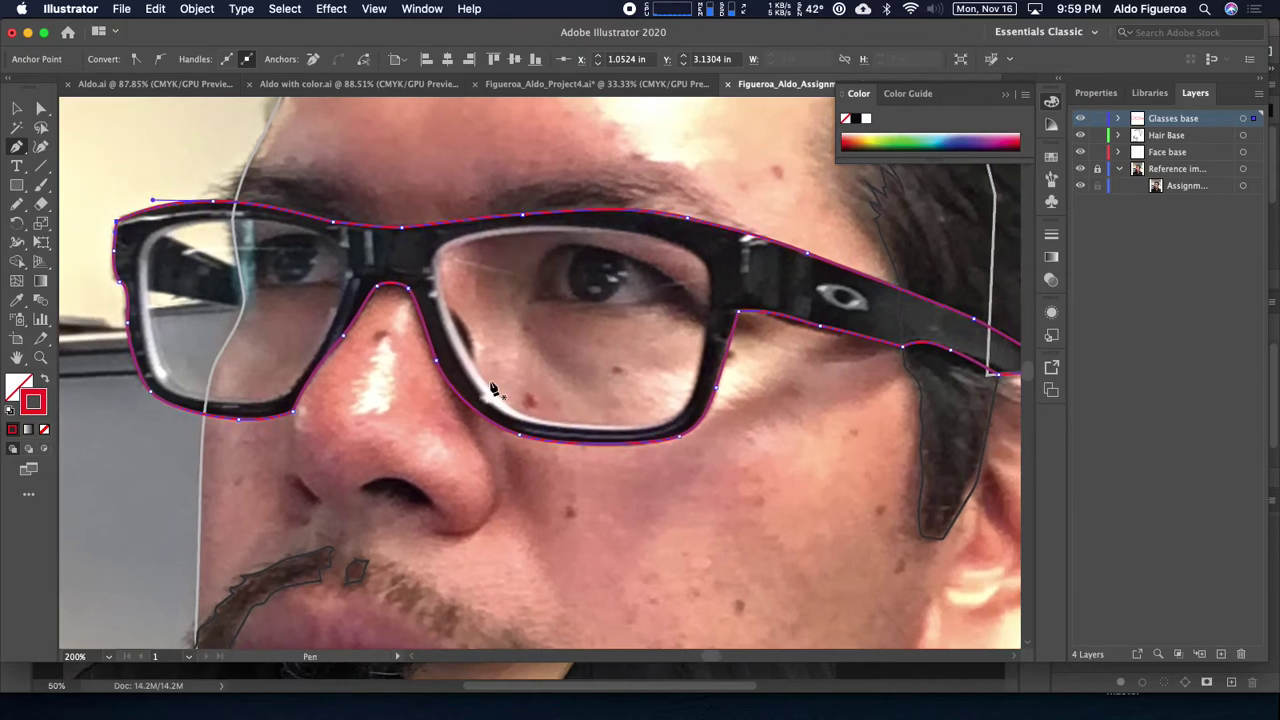
left_click_drag(548, 228, 584, 227)
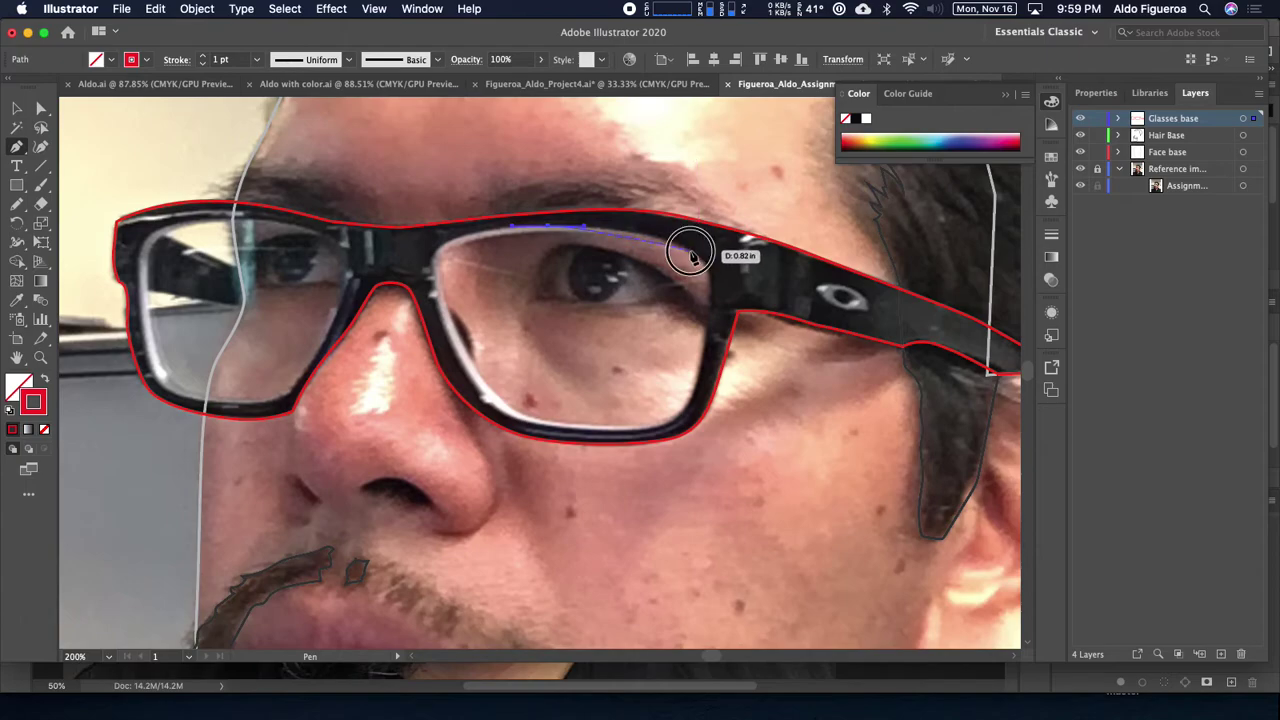
left_click_drag(708, 264, 698, 423)
left_click_drag(688, 401, 586, 220)
left_click_drag(538, 287, 809, 314)
left_click_drag(497, 249, 588, 263)
left_click_drag(624, 306, 424, 398)
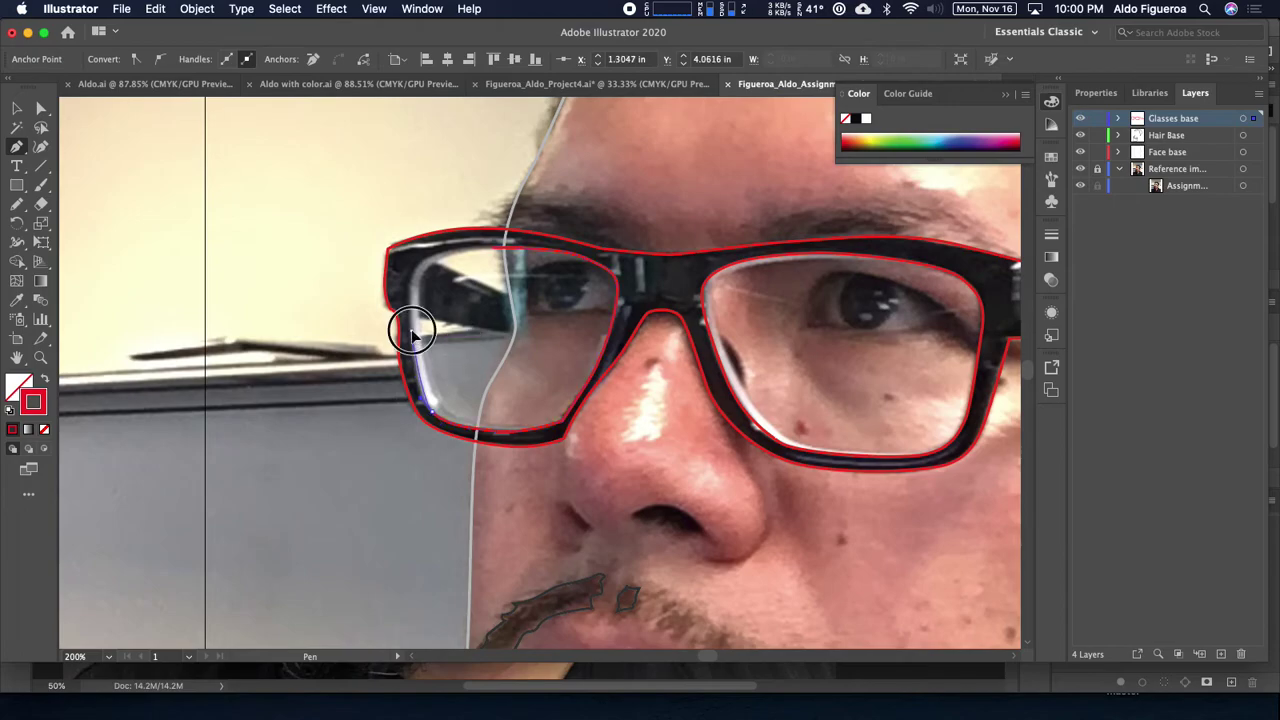
Step: Close the lens outline with a corner anchor and two curved anchors
left_click(412, 330)
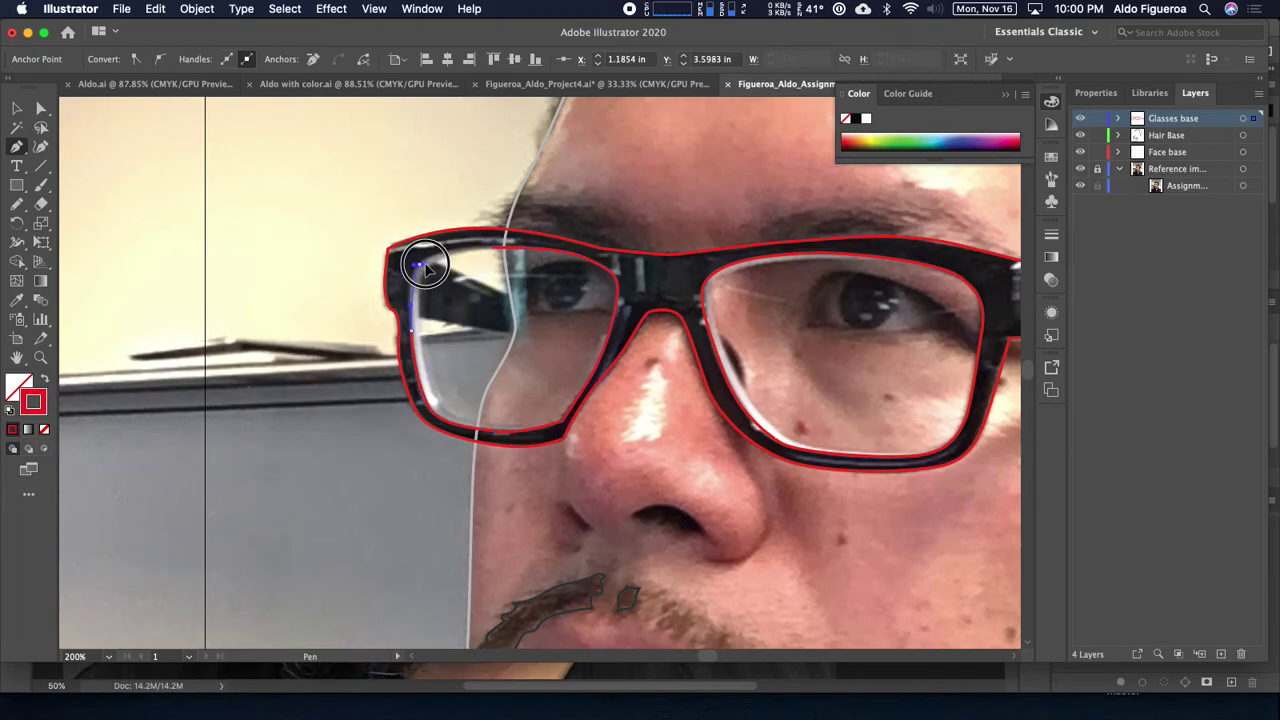
left_click_drag(432, 258, 495, 250)
left_click_drag(500, 249, 521, 258)
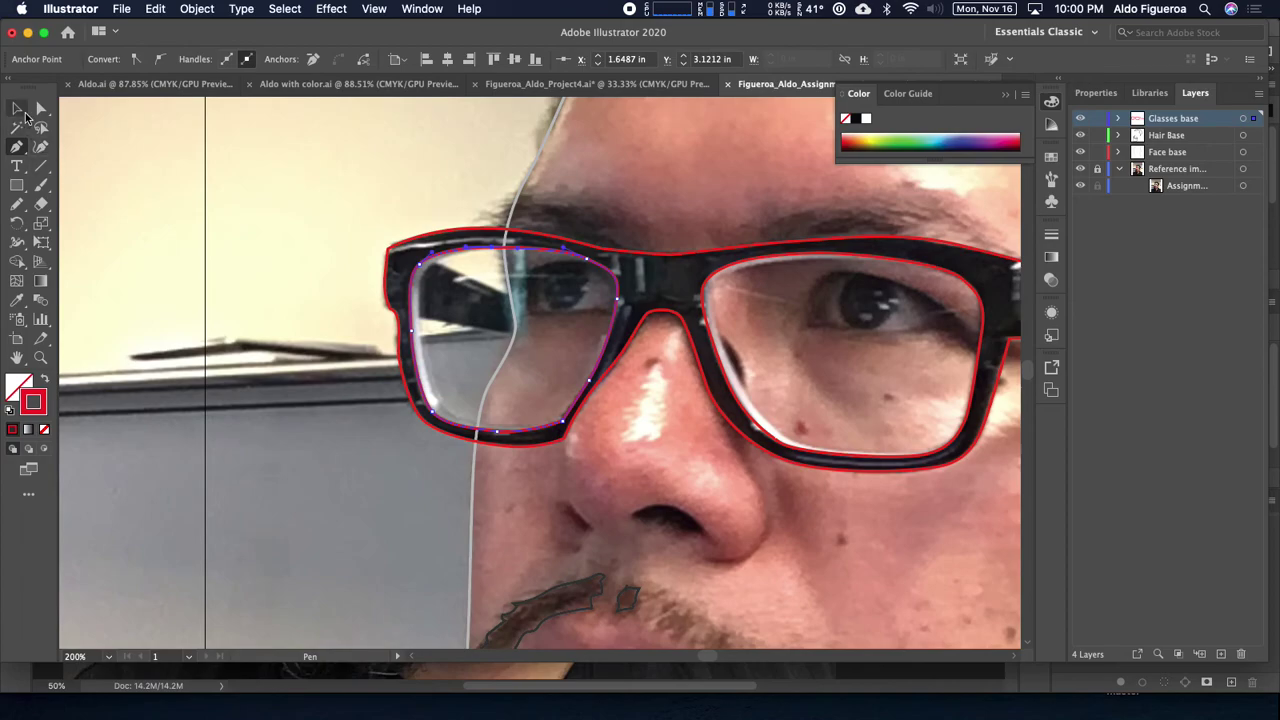
Step: Select the frame and lens paths and swap them to red fill with no stroke
left_click(16, 108)
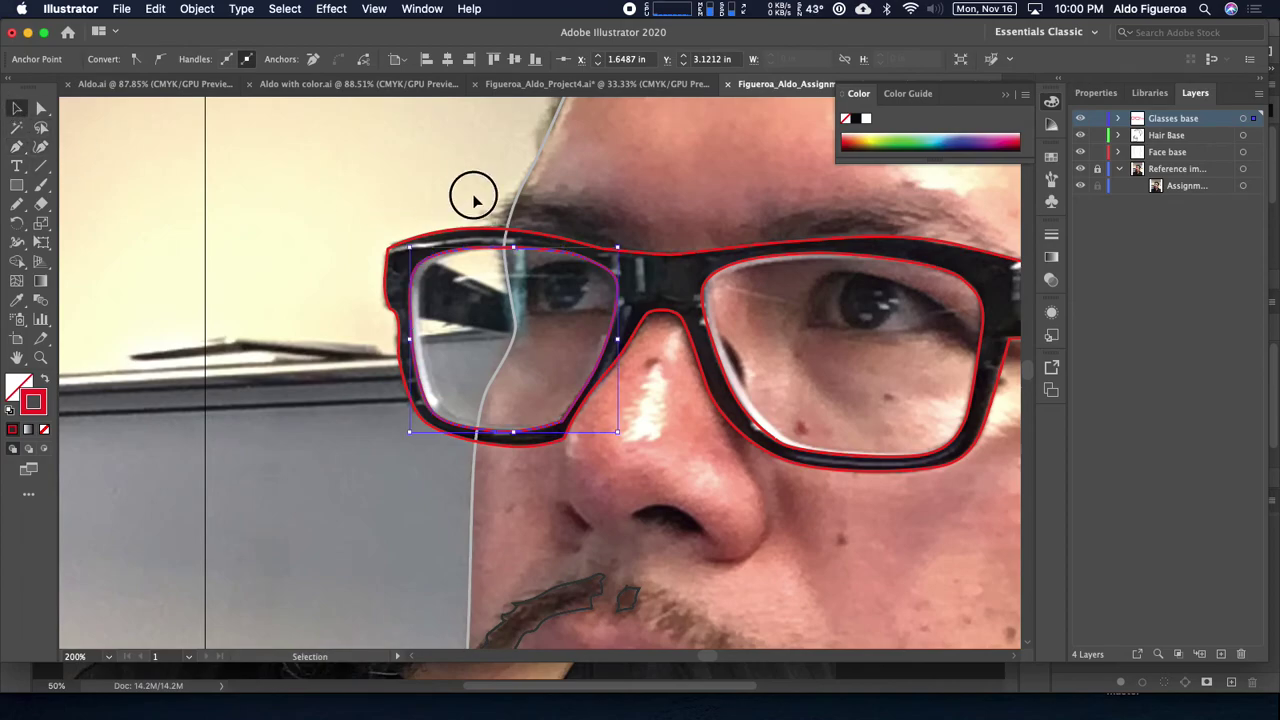
left_click(542, 274)
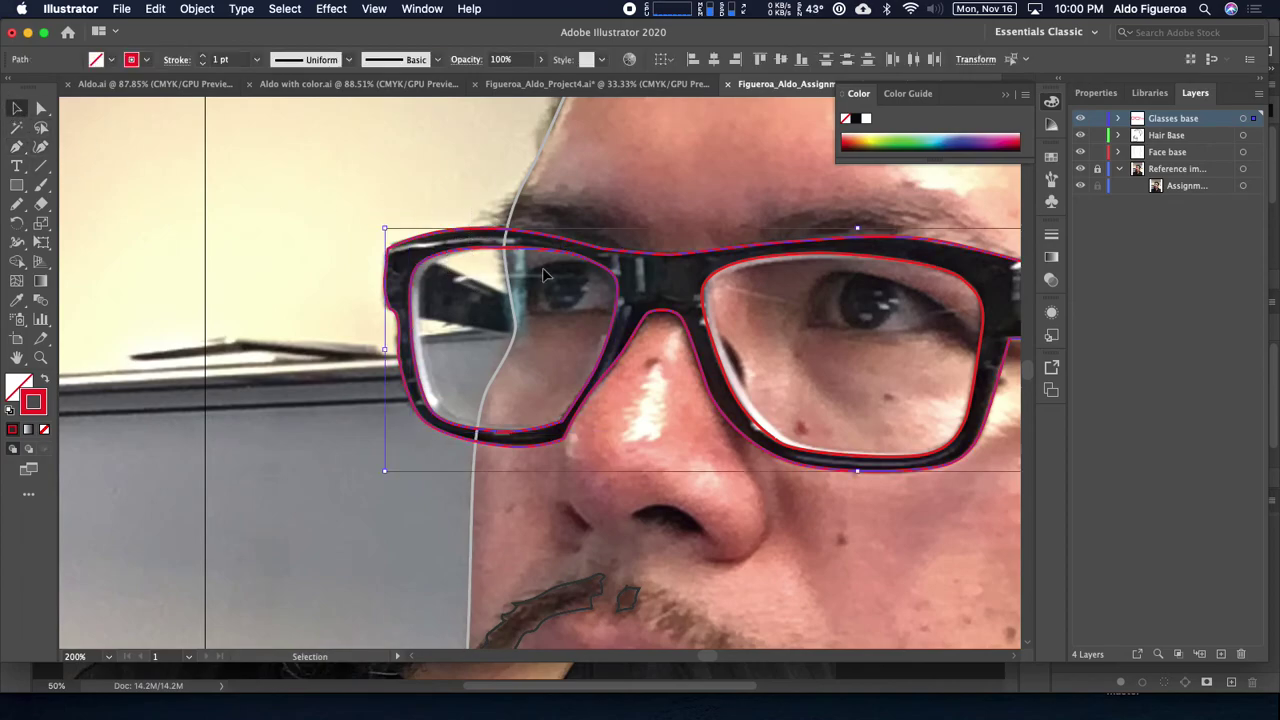
left_click(743, 266)
left_click_drag(843, 287, 610, 326)
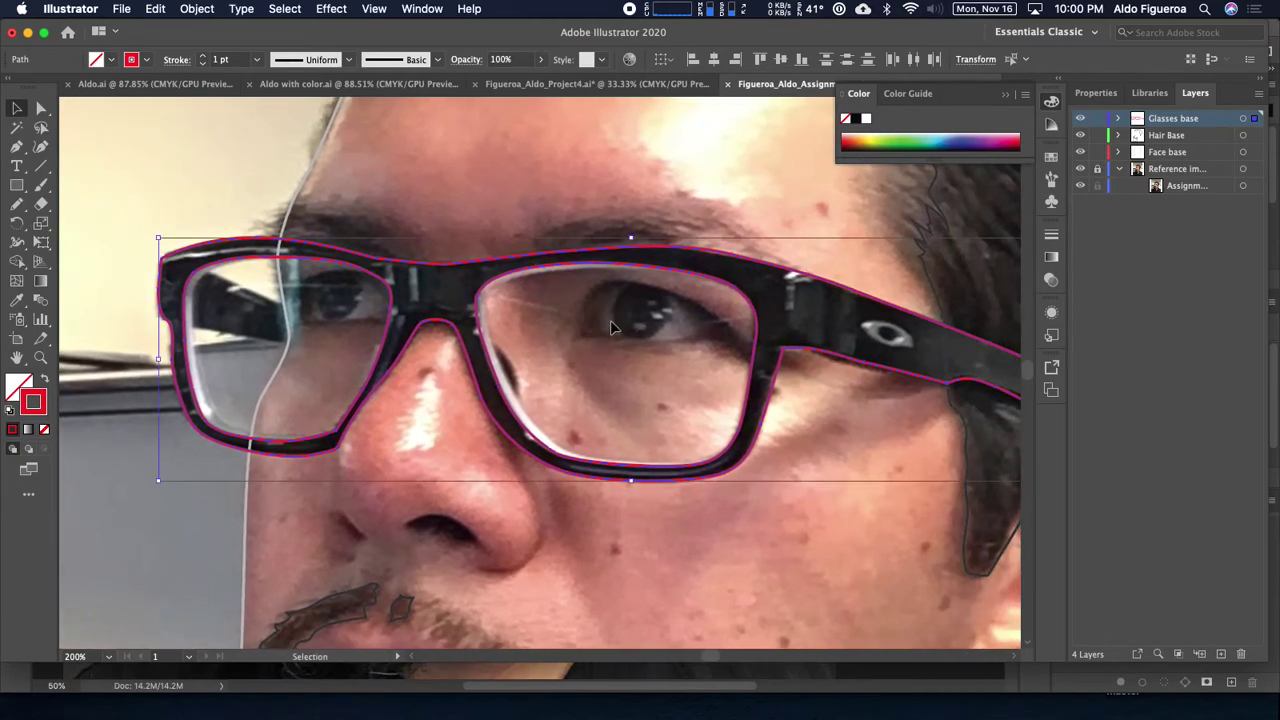
key("shift+x")
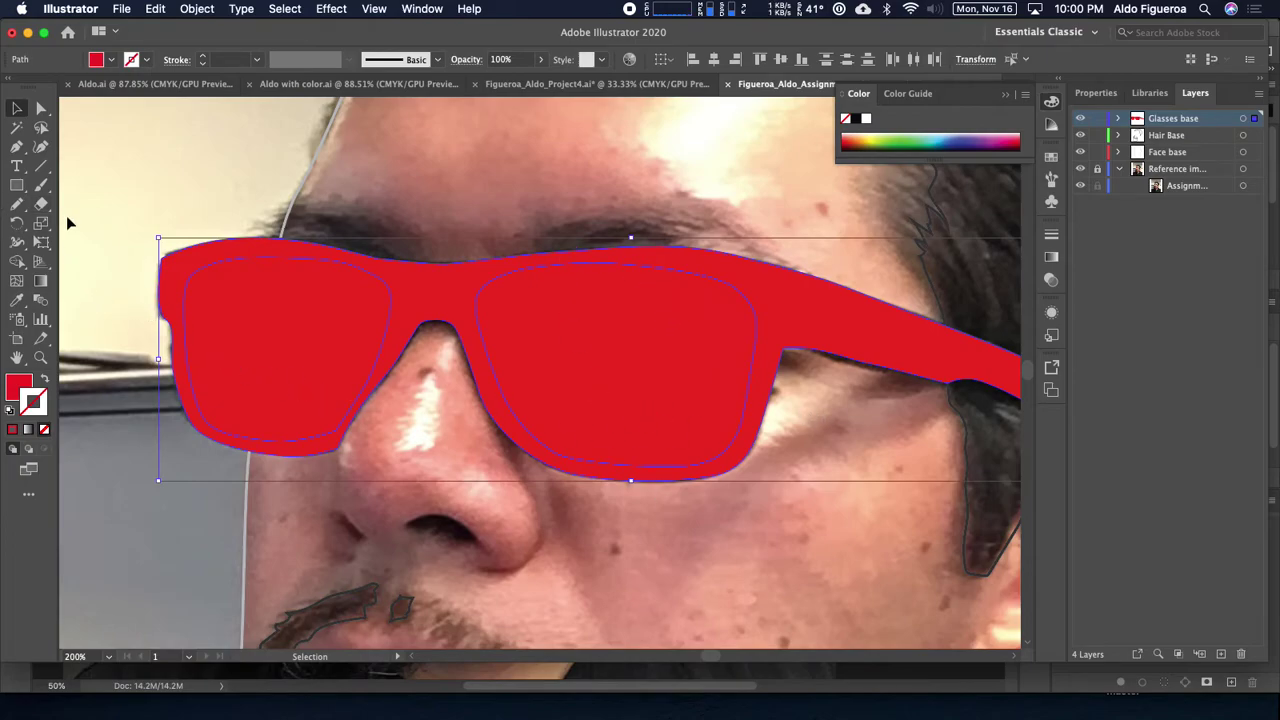
Step: Expand Glasses base in Layers and toggle the frame shape's visibility to inspect the lens shapes
left_click(15, 264)
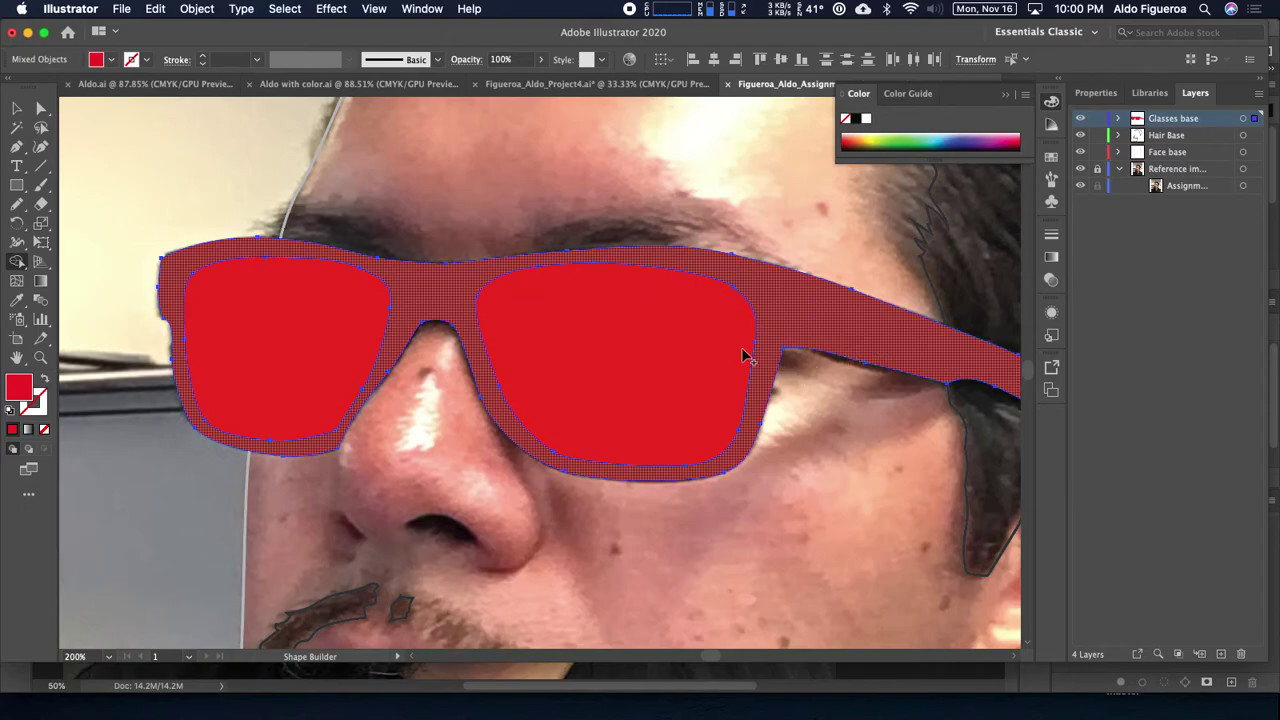
left_click(18, 109)
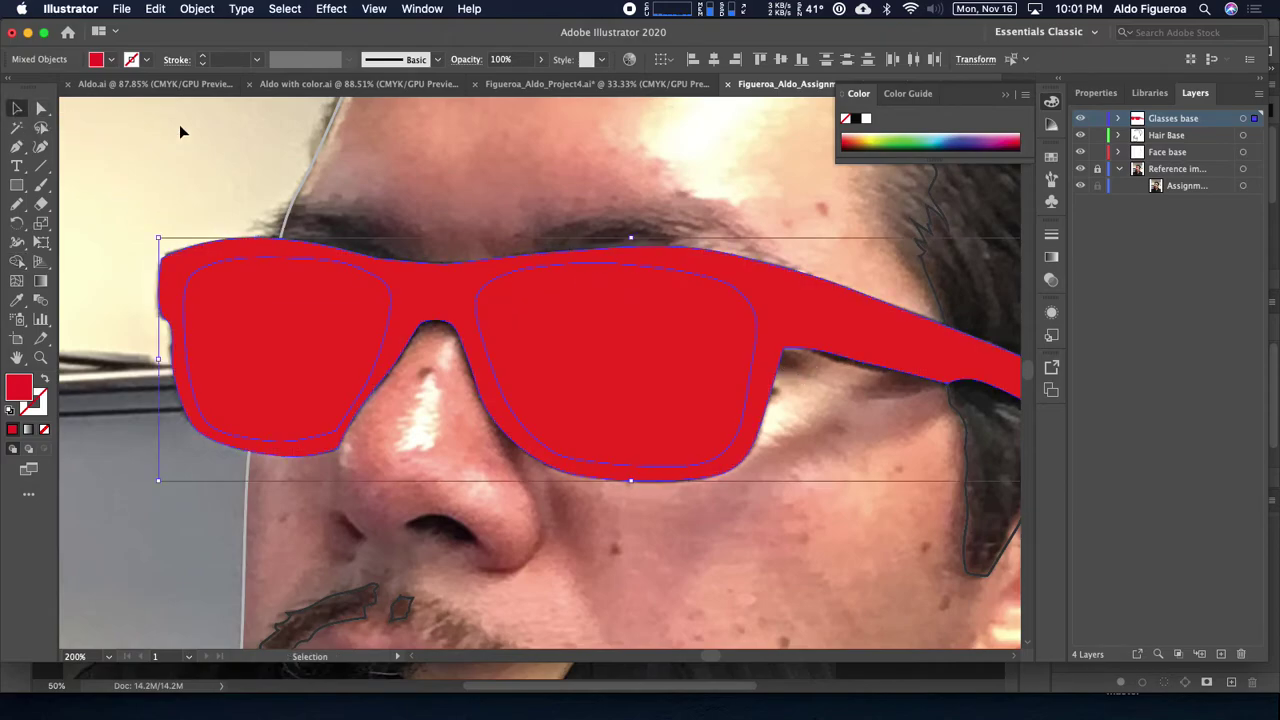
left_click(1120, 119)
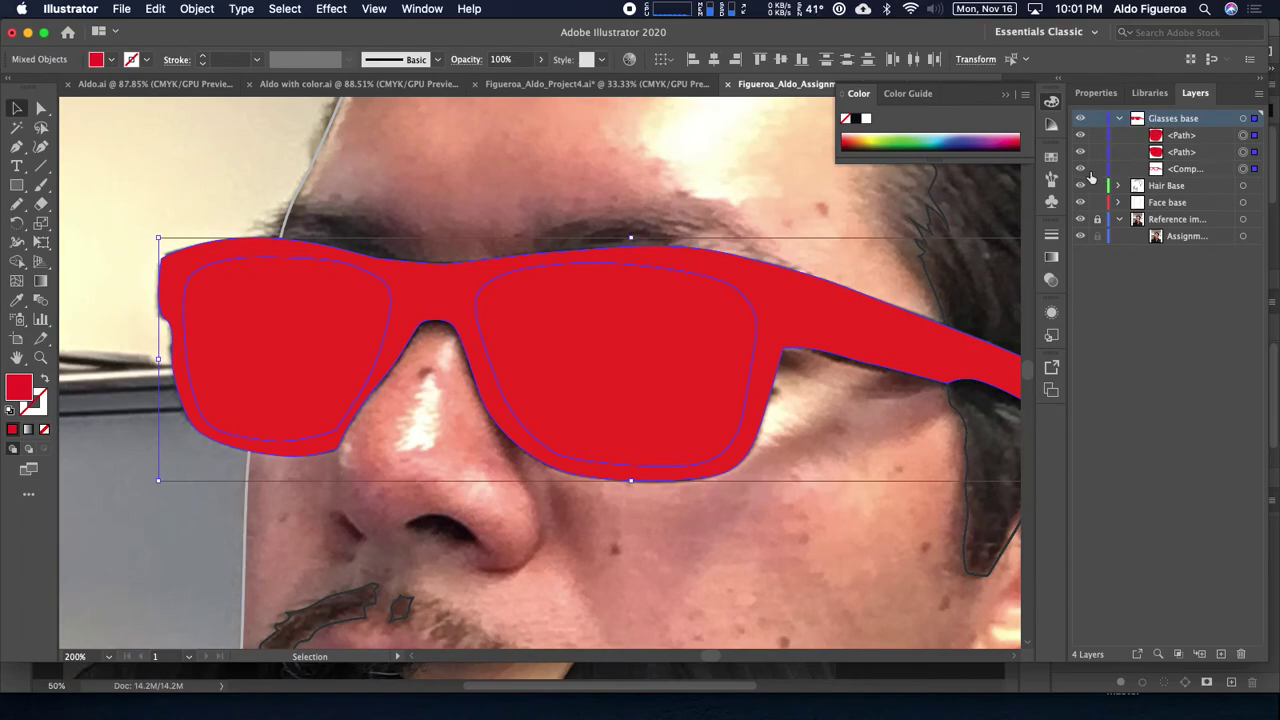
left_click(1081, 169)
left_click(1081, 169)
left_click(1081, 169)
left_click(1081, 169)
Step: Delete both red lens shapes, leaving the frame, and recenter the portrait
left_click(1081, 152)
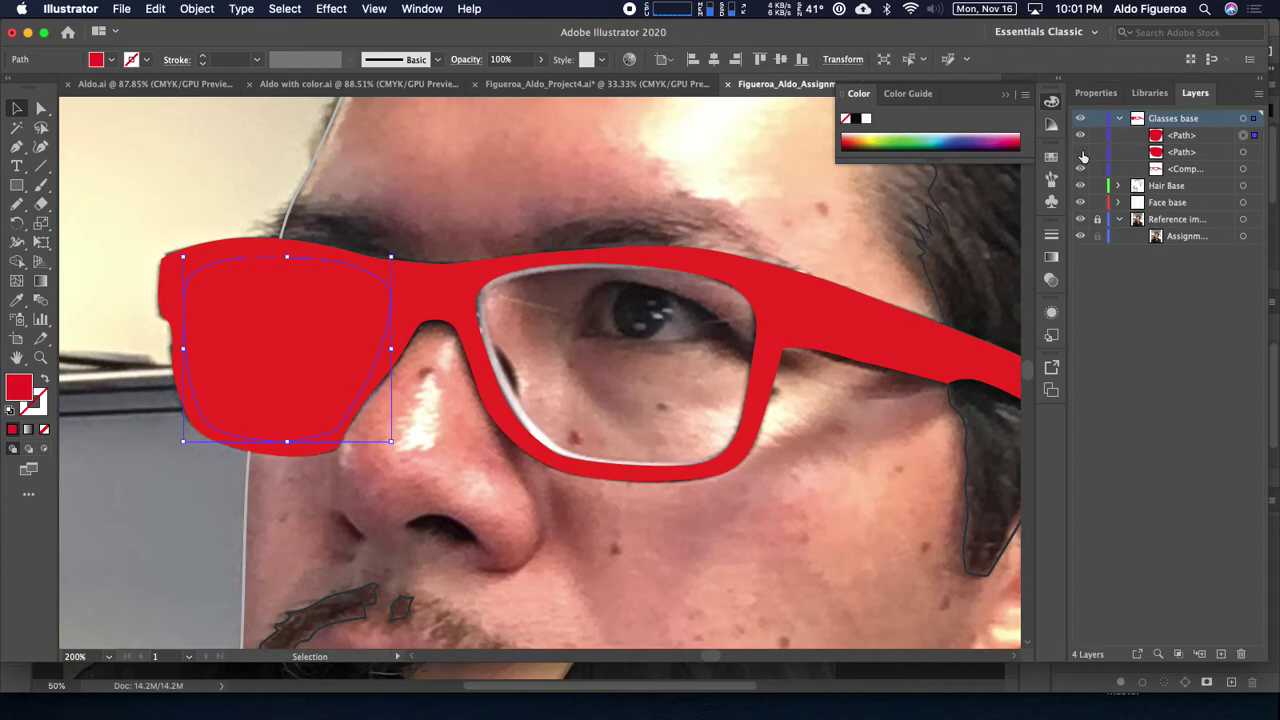
key("Delete")
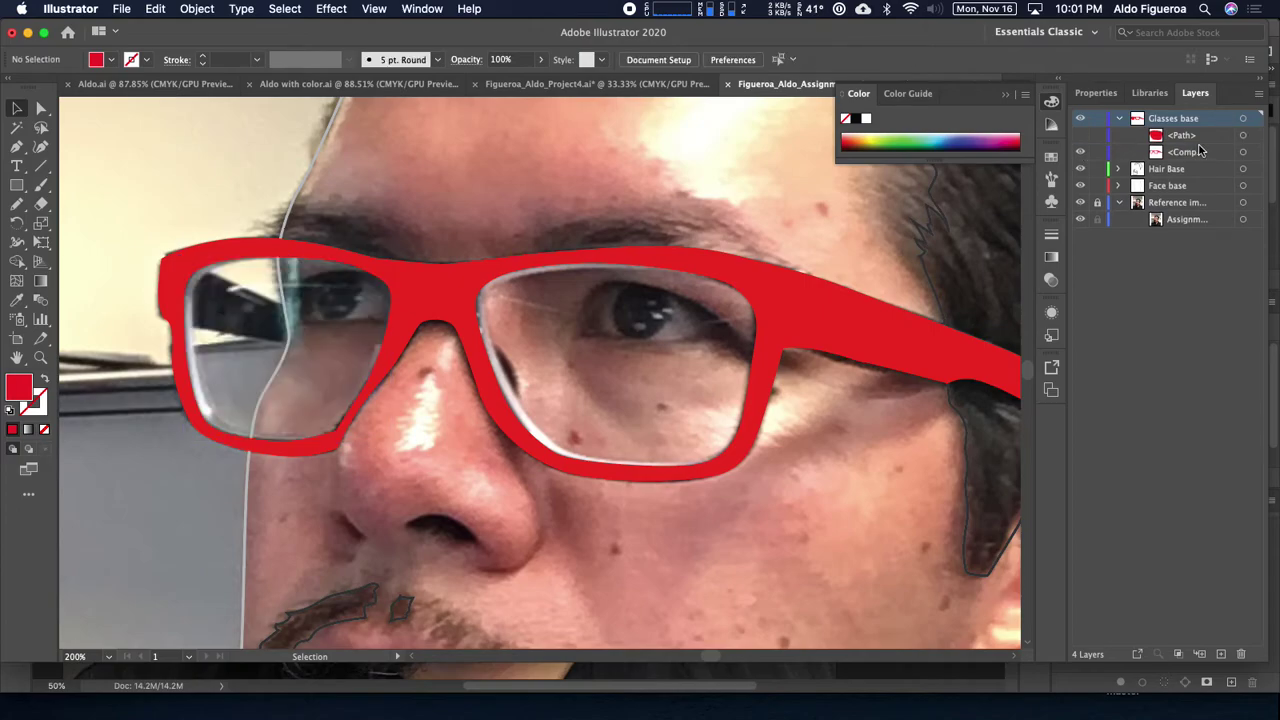
left_click(1081, 136)
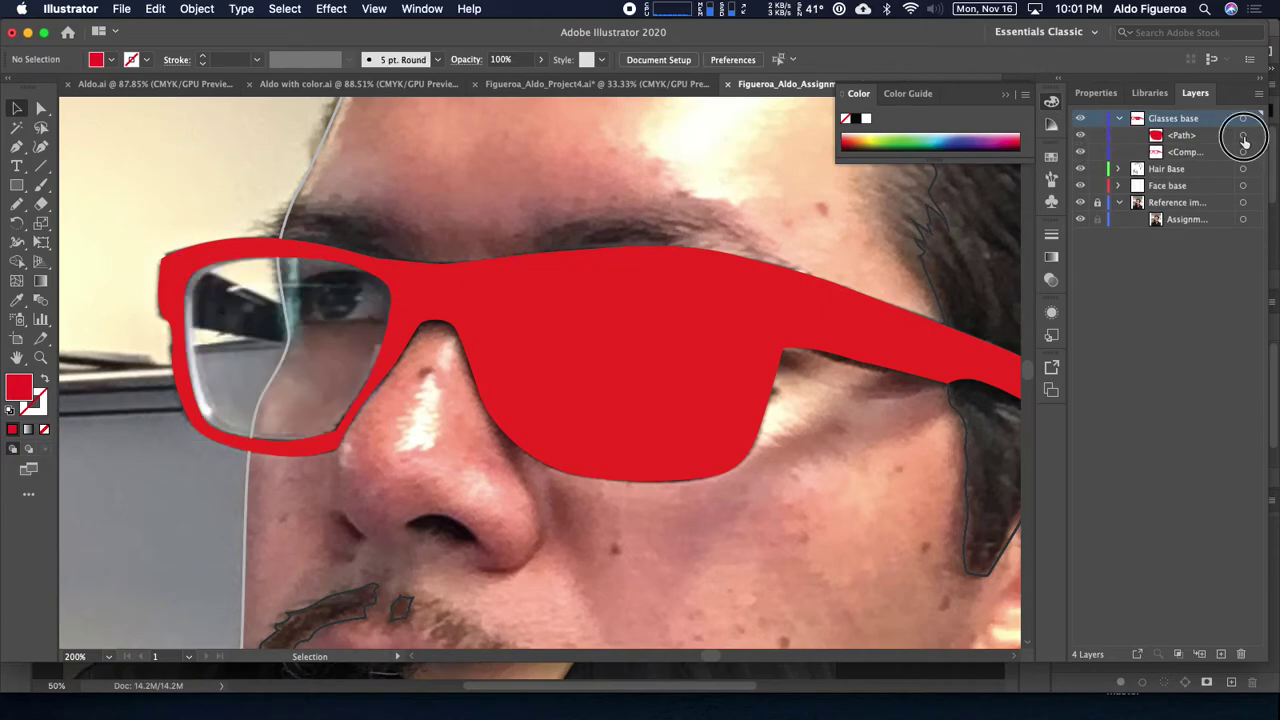
left_click(1243, 137)
key("Delete")
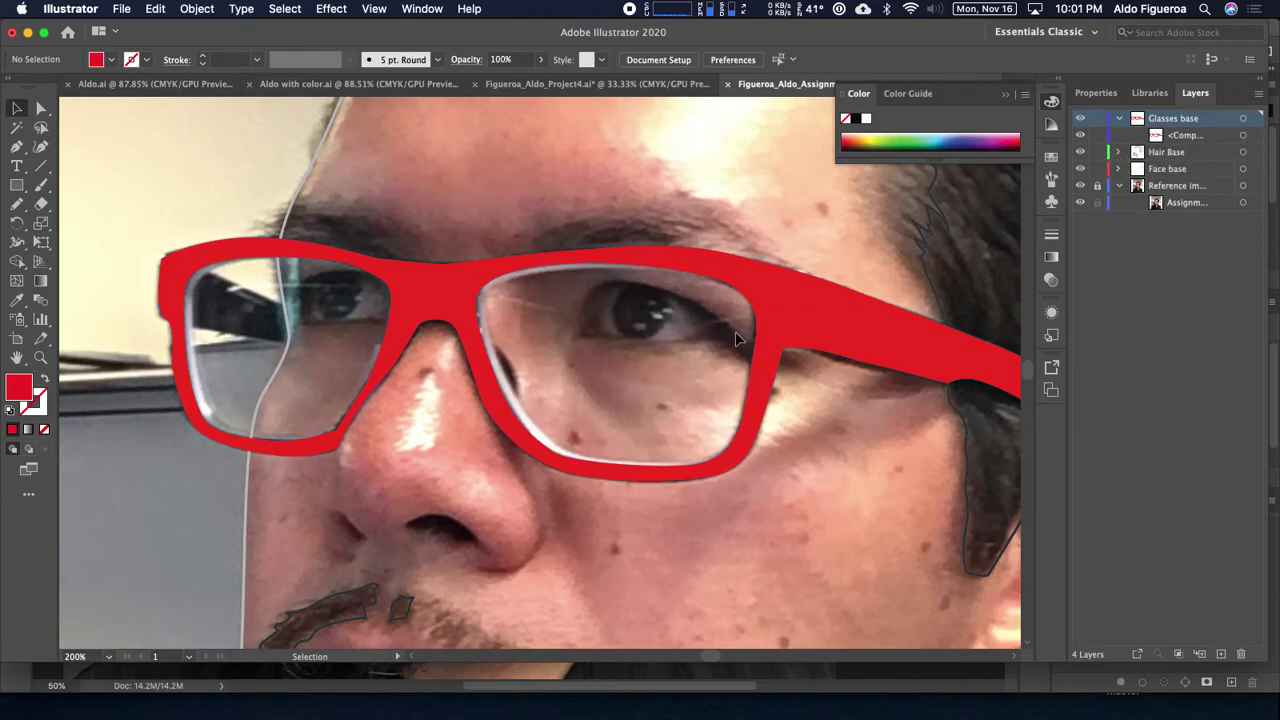
scroll(736, 338, "right", 3)
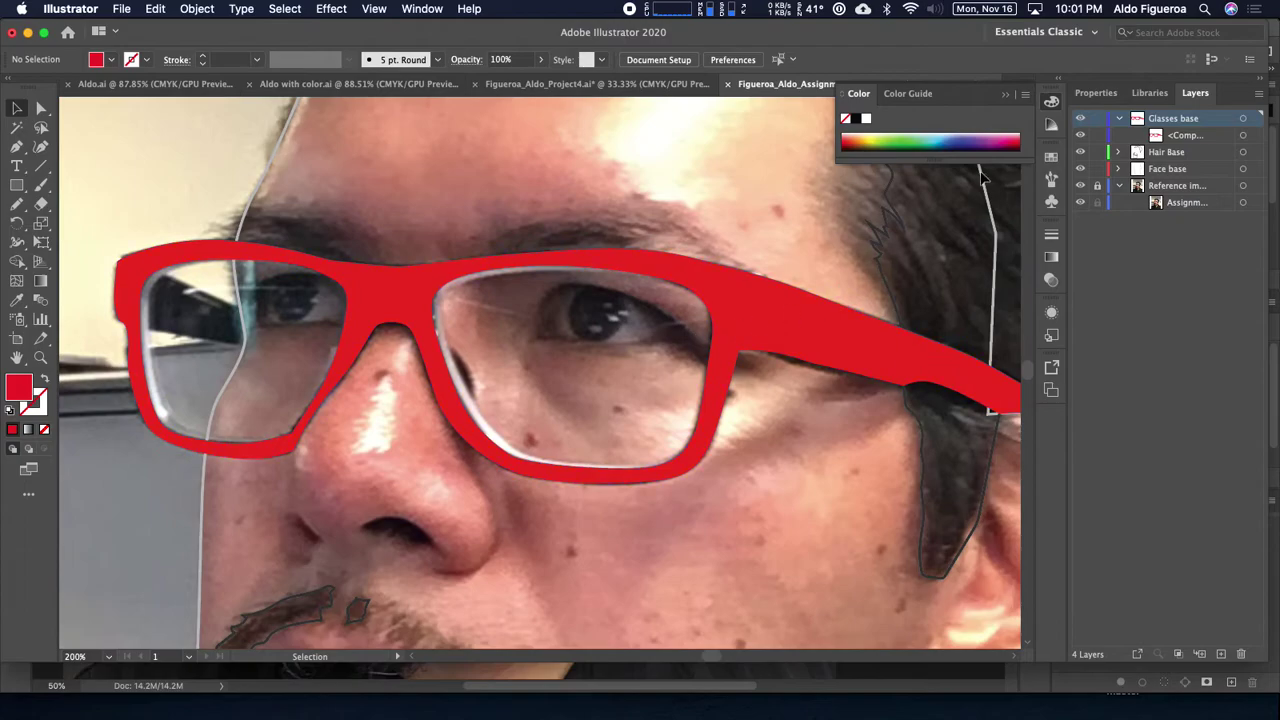
scroll(740, 343, "down", 6)
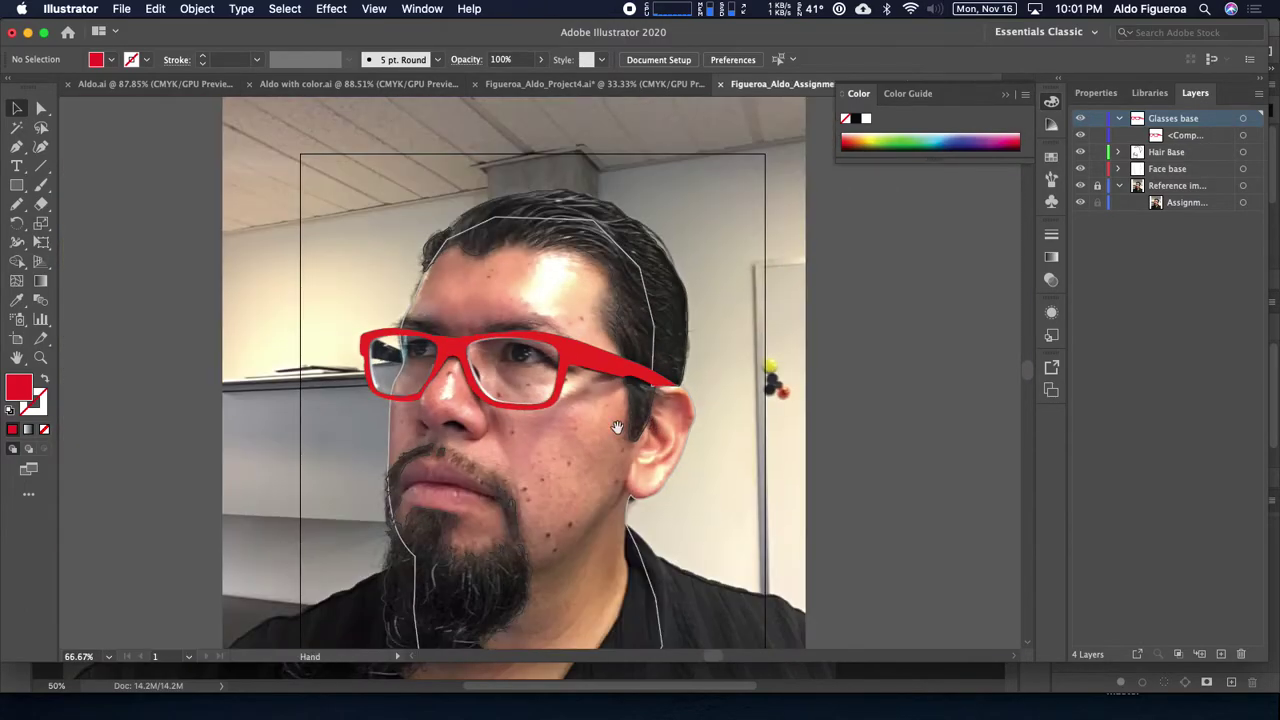
left_click_drag(617, 427, 617, 252)
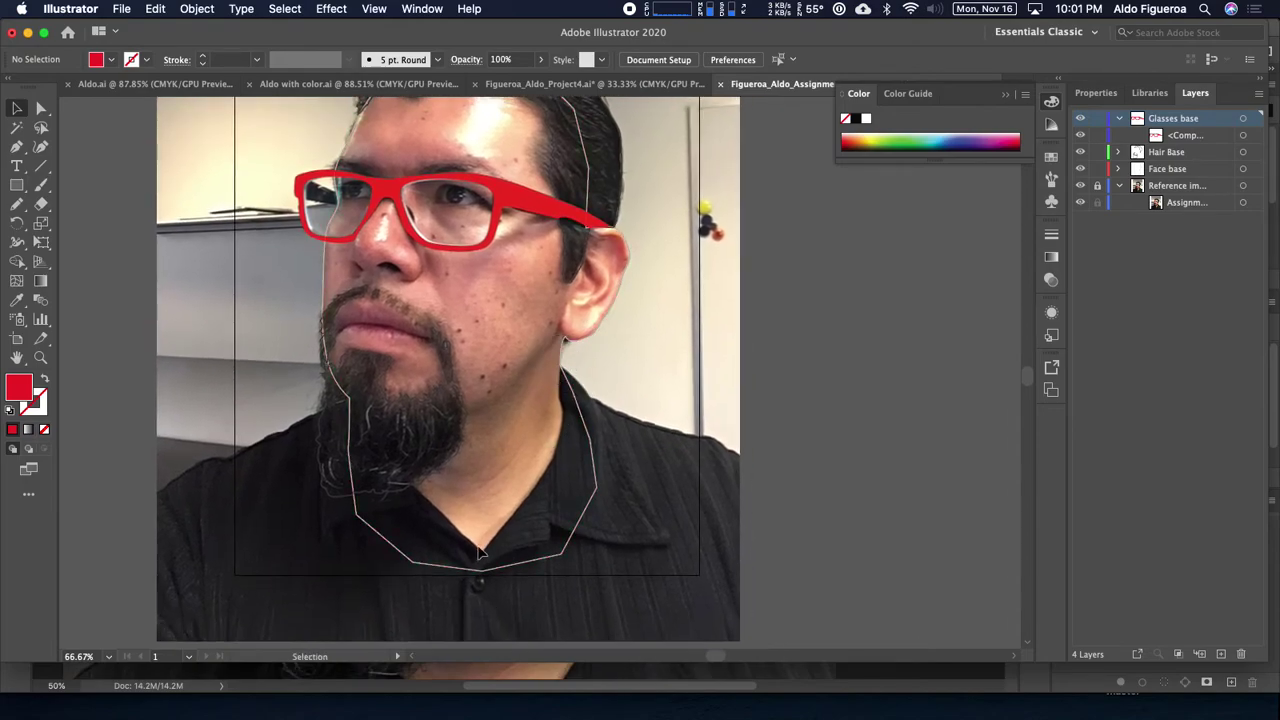
Step: Create a layer above Face base and name it 'Shirt base'
scroll(643, 426, "up", 1)
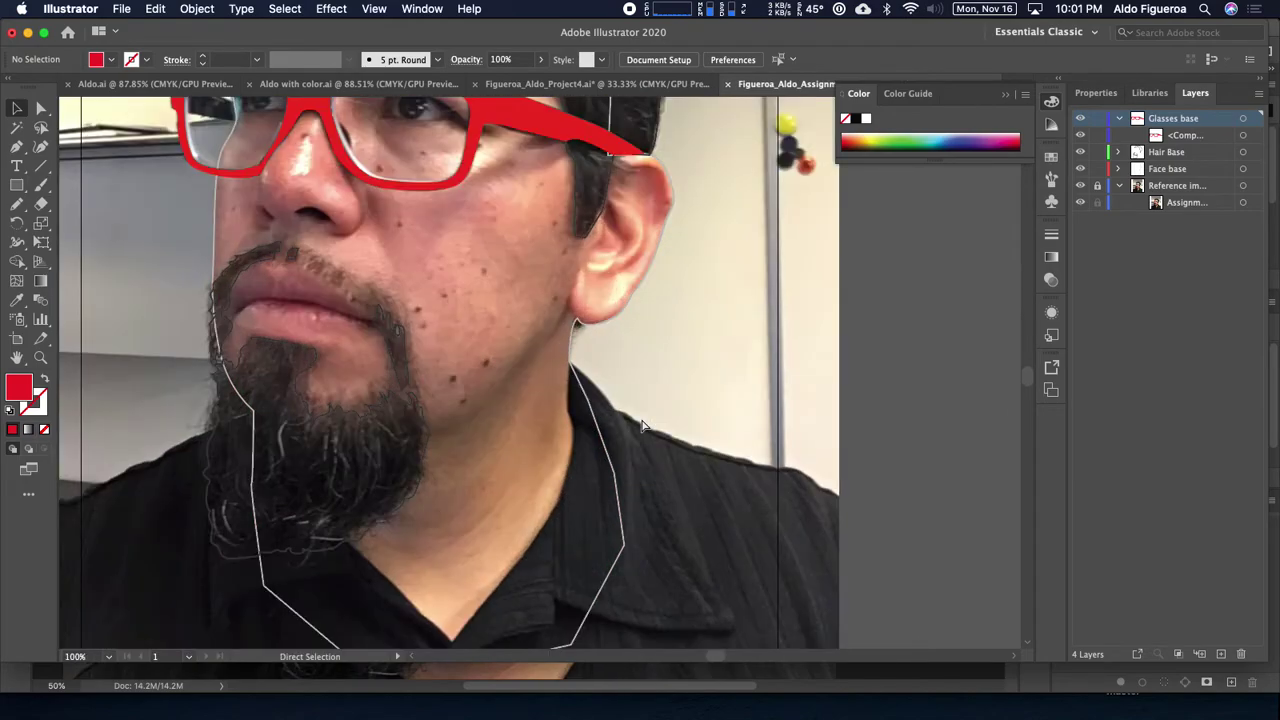
left_click_drag(649, 426, 586, 300)
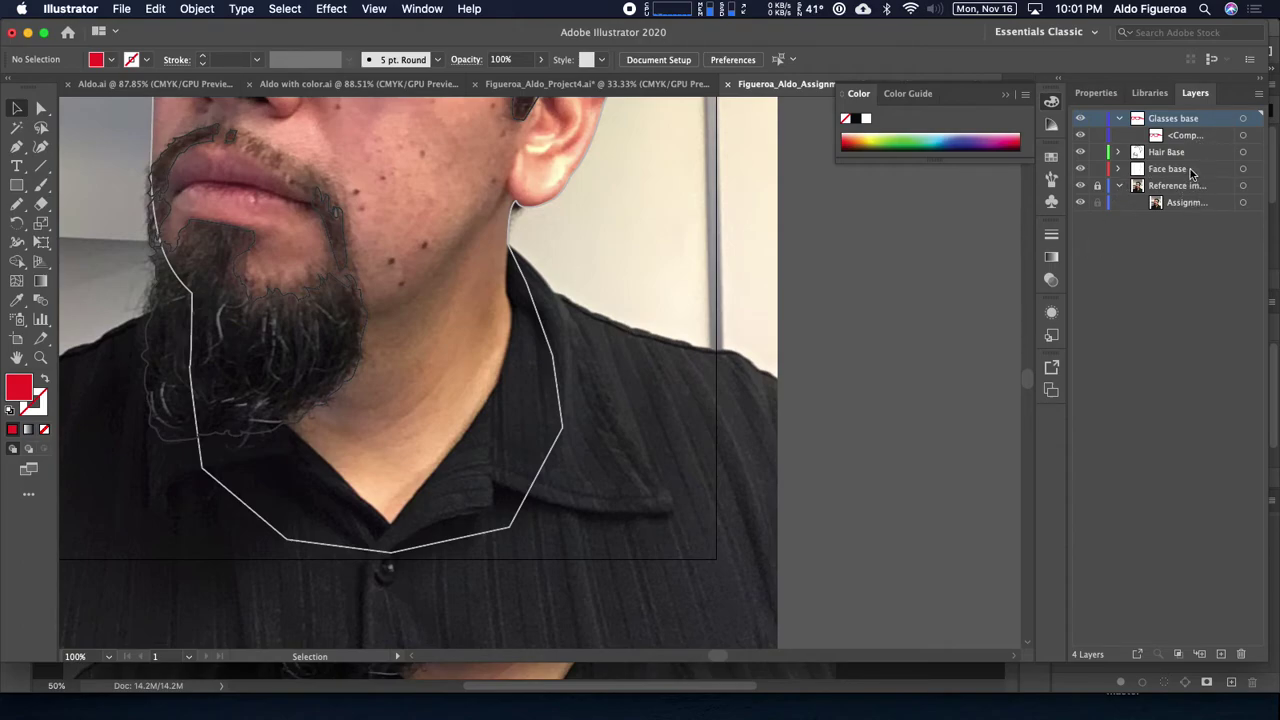
left_click(1188, 170)
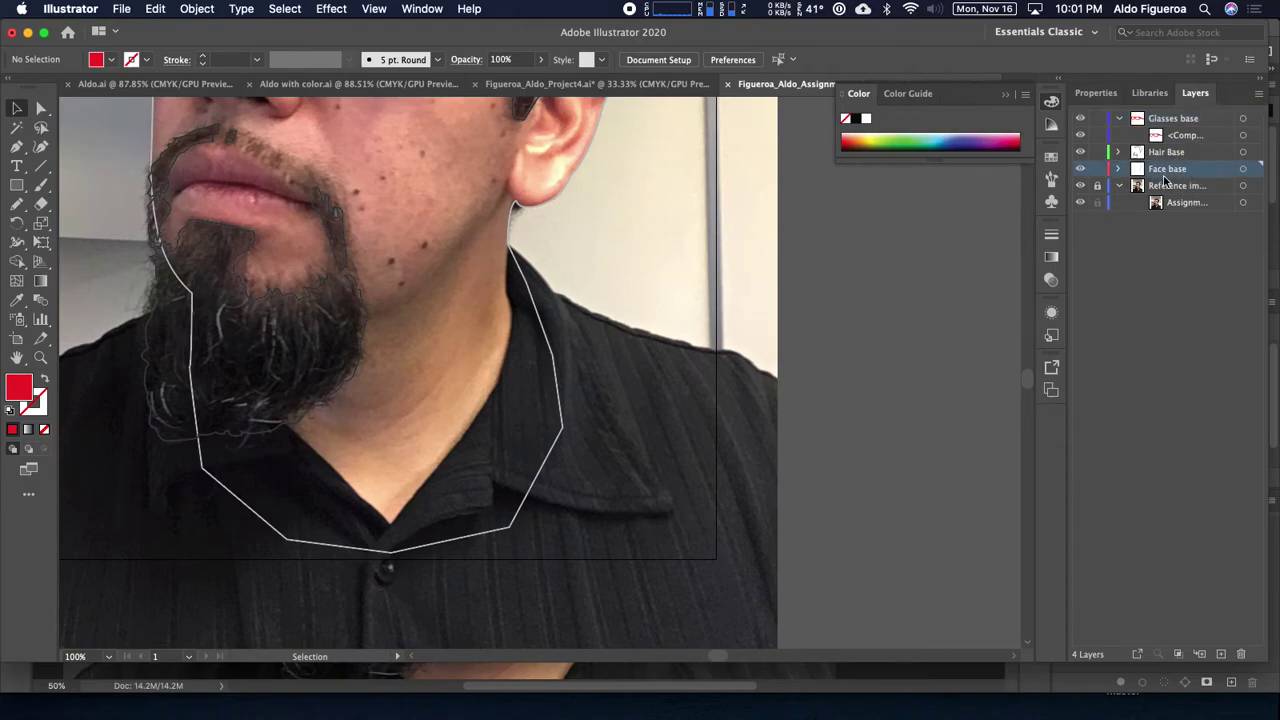
left_click(1221, 654)
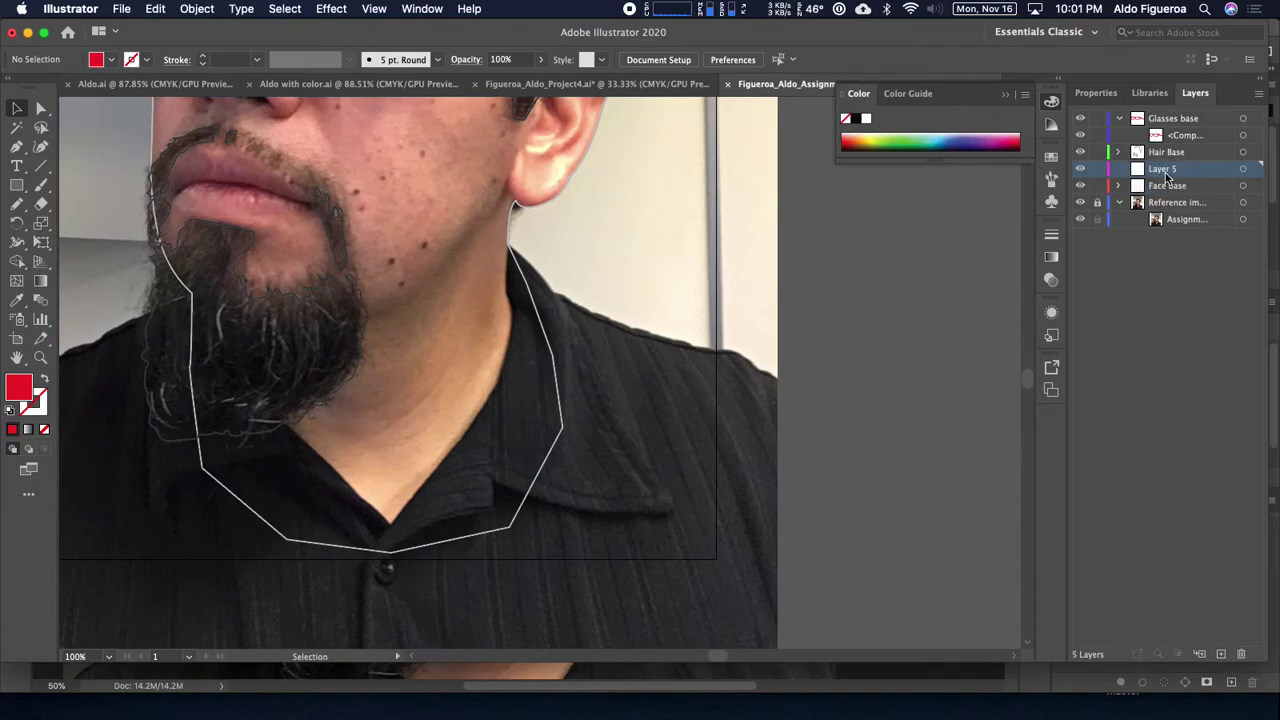
double_click(1166, 177)
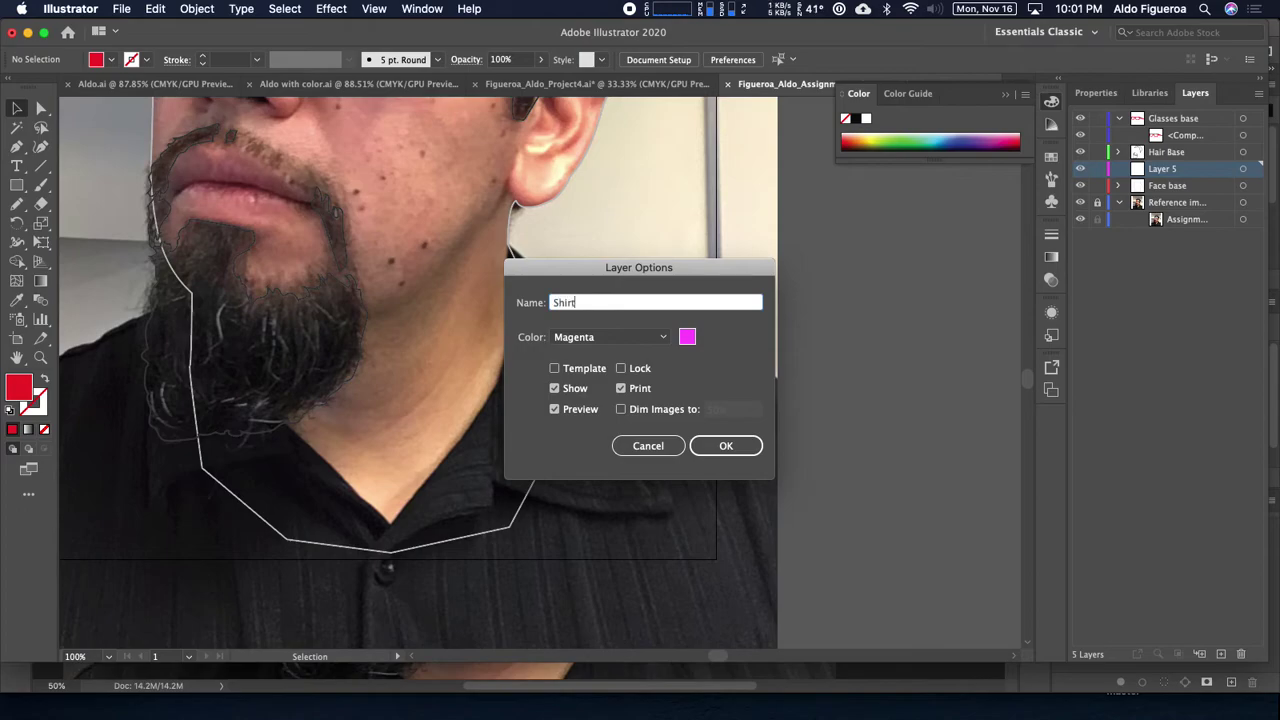
type("Shirt base")
key("Return")
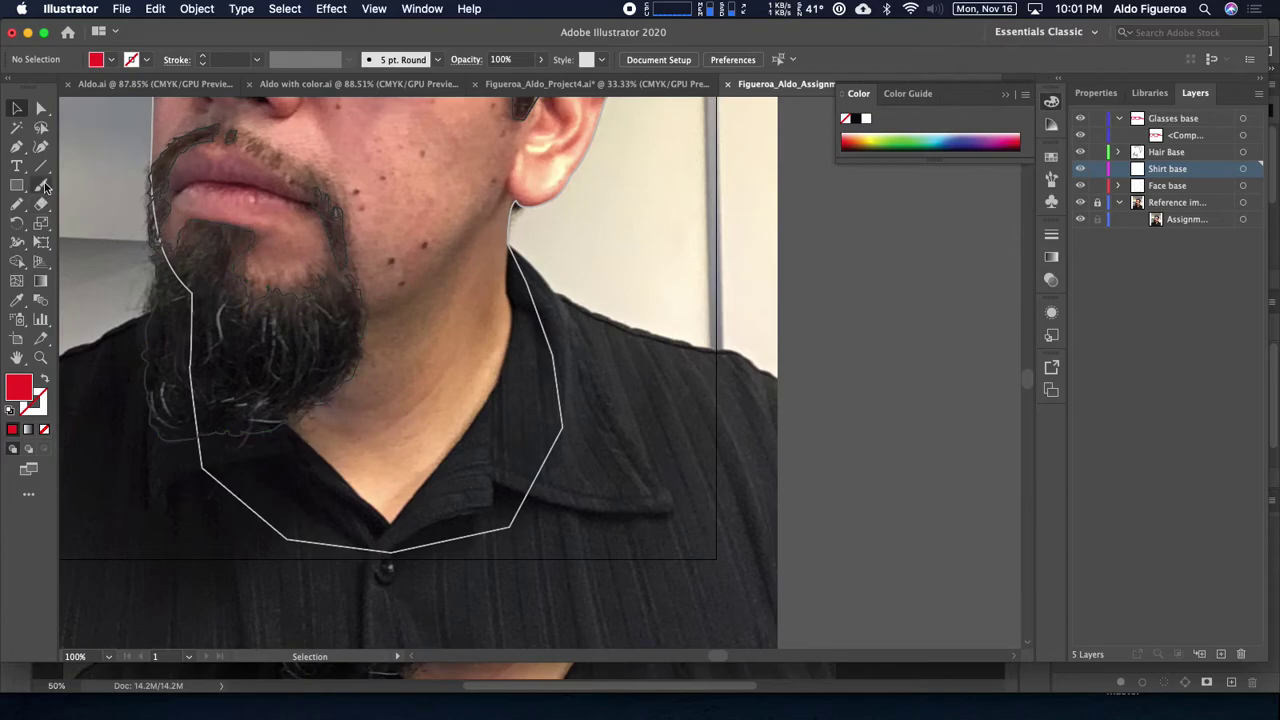
Step: Paint a red Blob Brush shape along the collar and shoulder, then erase its overlap at the neck
left_click_drag(38, 196, 127, 207)
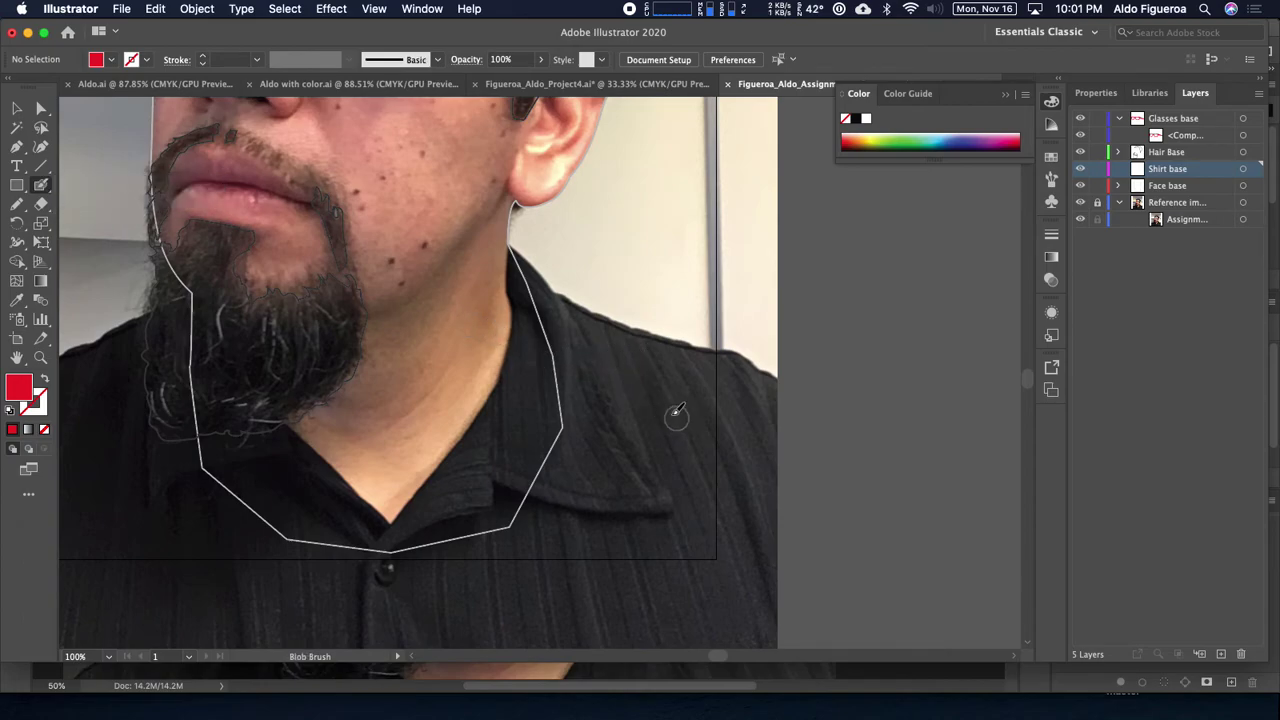
key("super+equal")
key("super+equal")
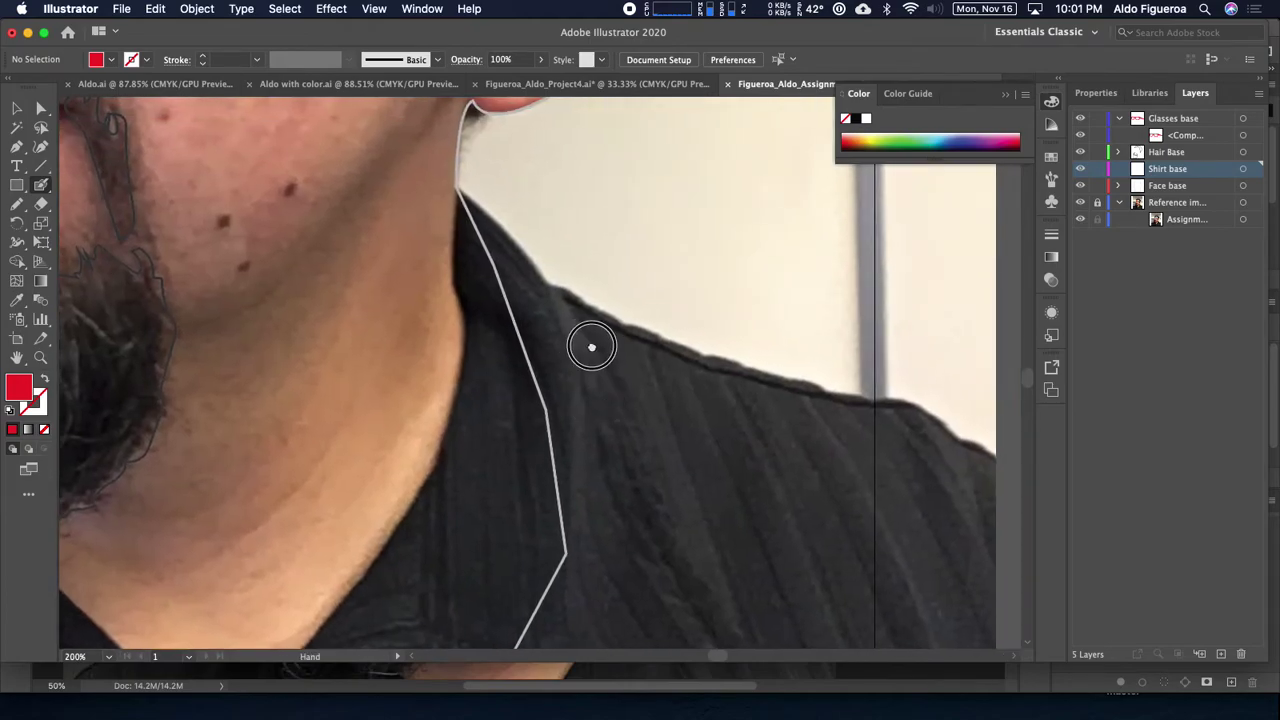
scroll(591, 346, "right", 3)
scroll(591, 346, "down", 2)
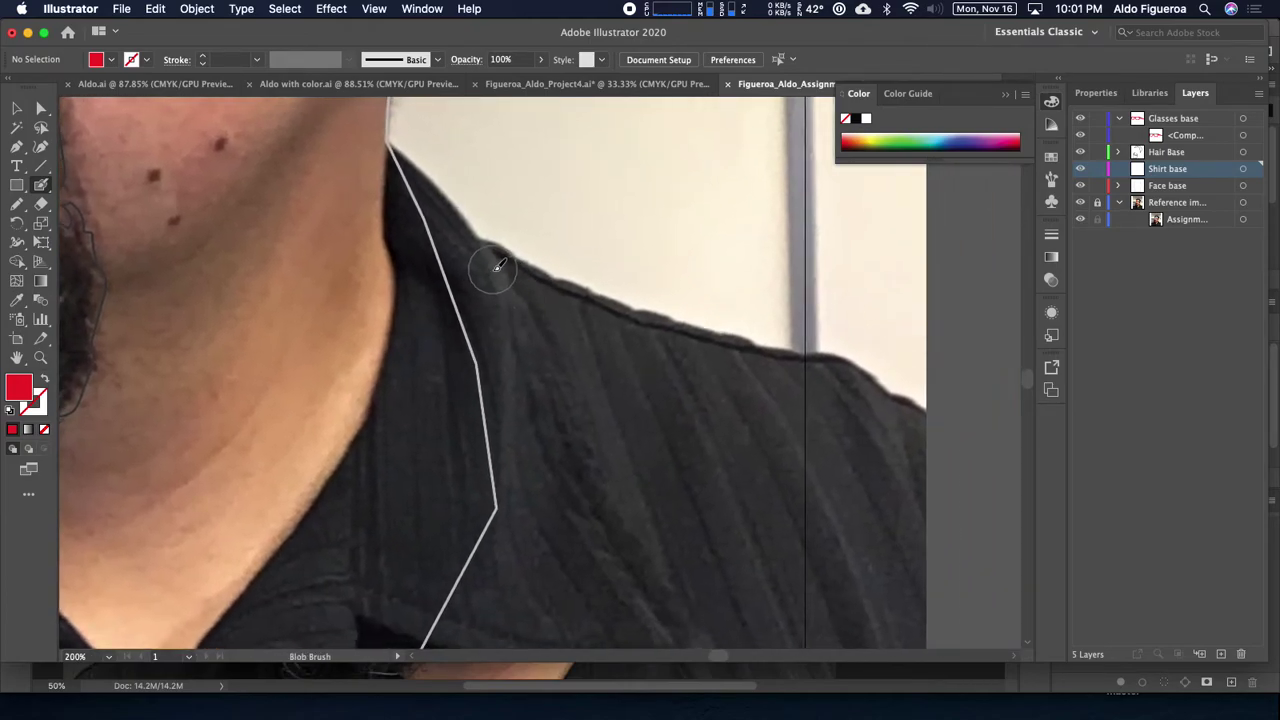
mouse_move(492, 268)
left_mouse_down()
mouse_move(645, 339)
mouse_move(820, 377)
left_mouse_up()
mouse_move(483, 262)
left_mouse_down()
mouse_move(449, 249)
mouse_move(410, 188)
left_mouse_up()
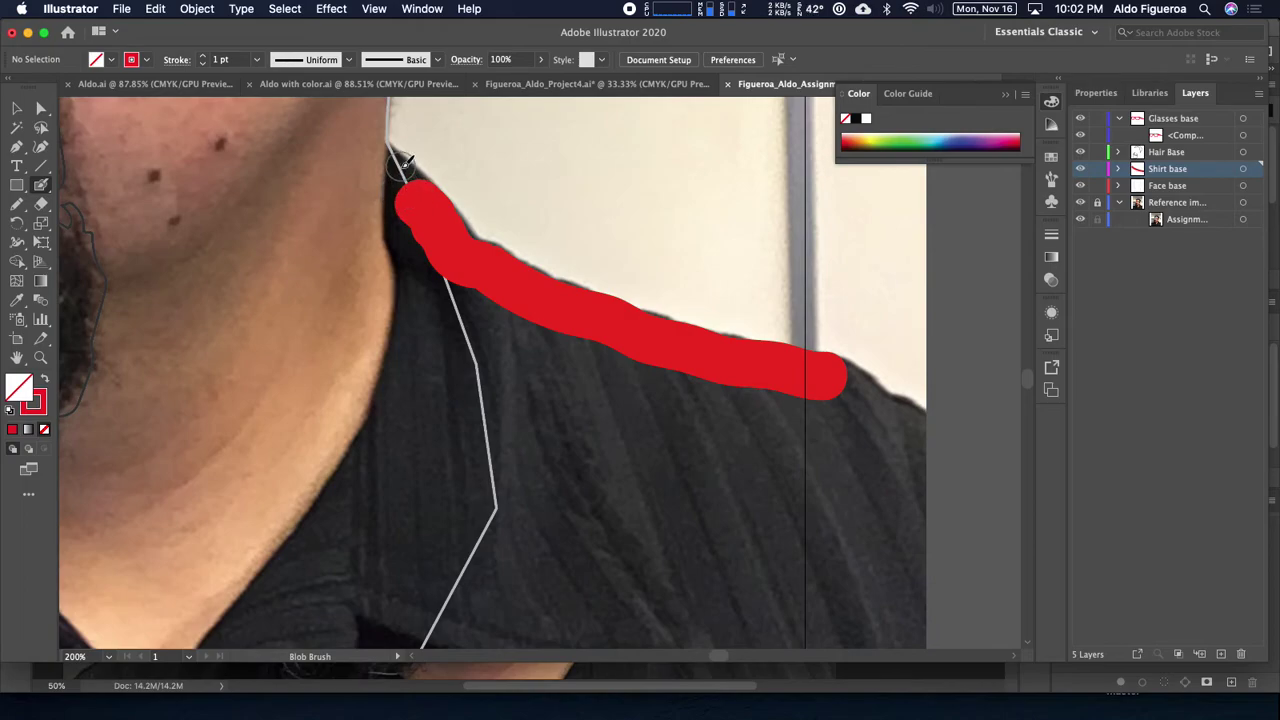
mouse_move(397, 145)
left_mouse_down()
mouse_move(477, 243)
mouse_move(425, 177)
mouse_move(394, 174)
mouse_move(404, 270)
left_mouse_up()
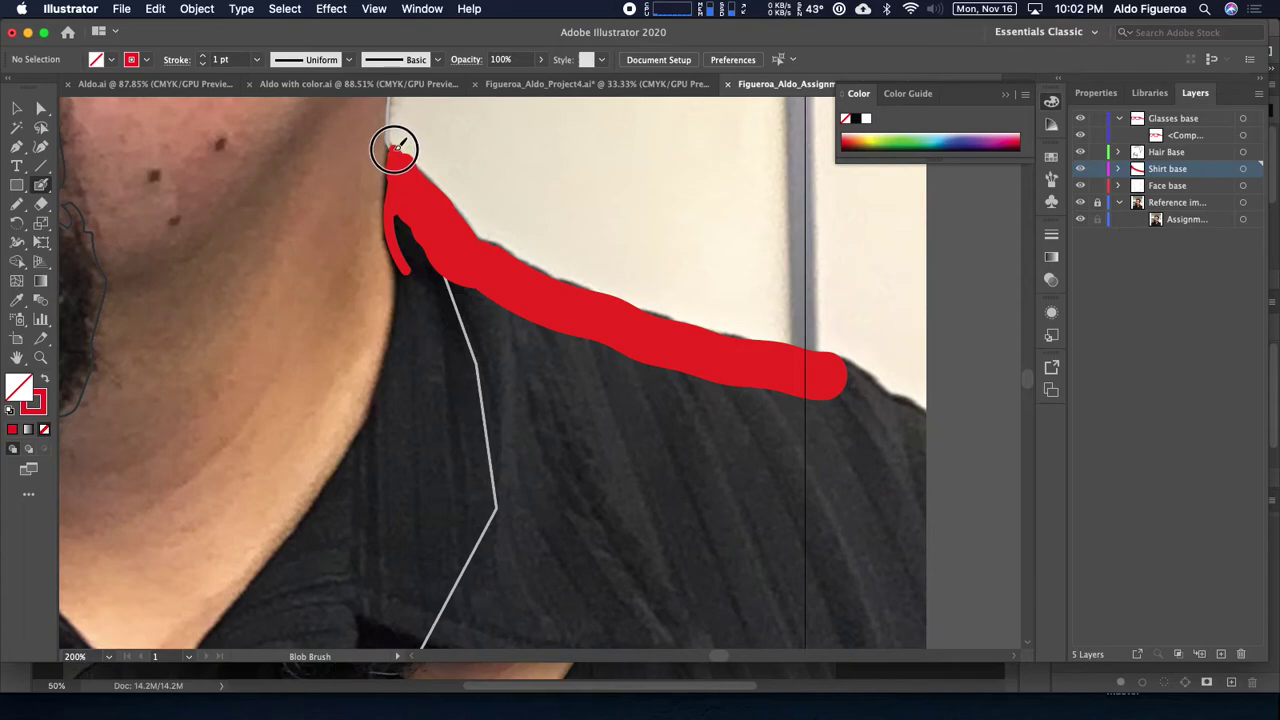
left_click(43, 203)
mouse_move(374, 114)
left_mouse_down()
mouse_move(445, 173)
mouse_move(505, 351)
left_mouse_up()
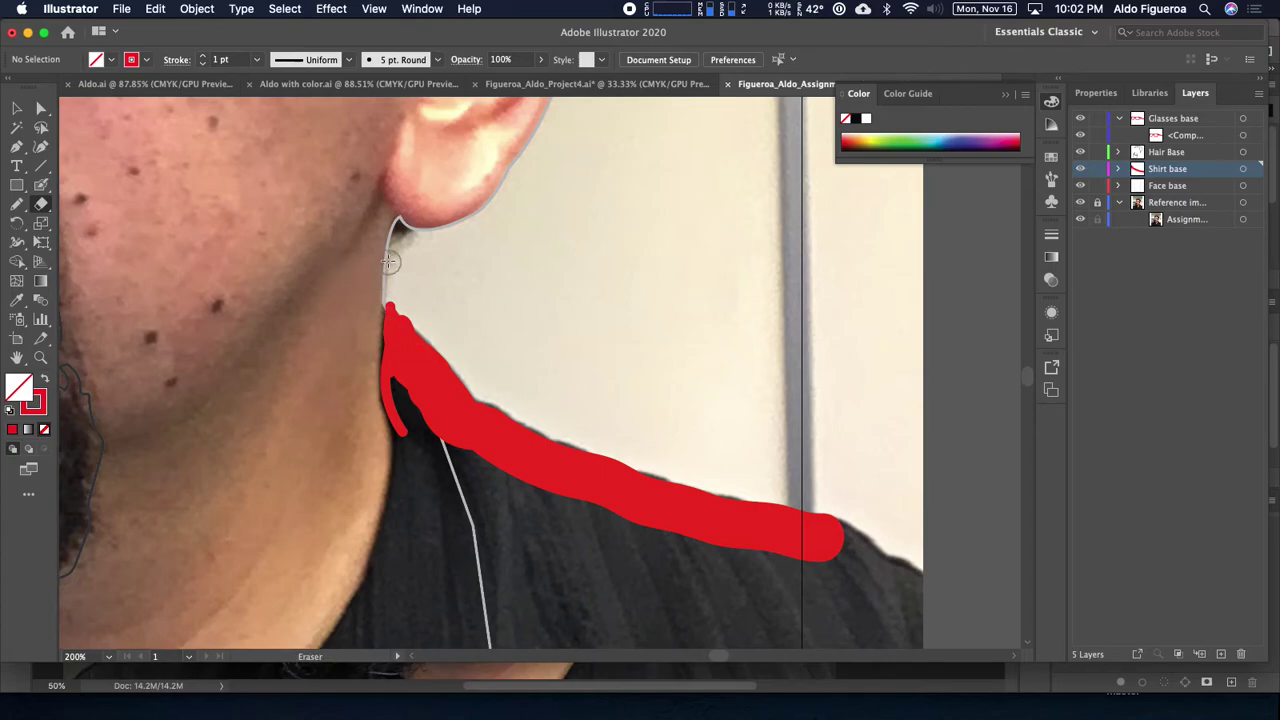
Step: Select the red shirt shape and erase its top along the neck
left_click(18, 109)
left_click(450, 353)
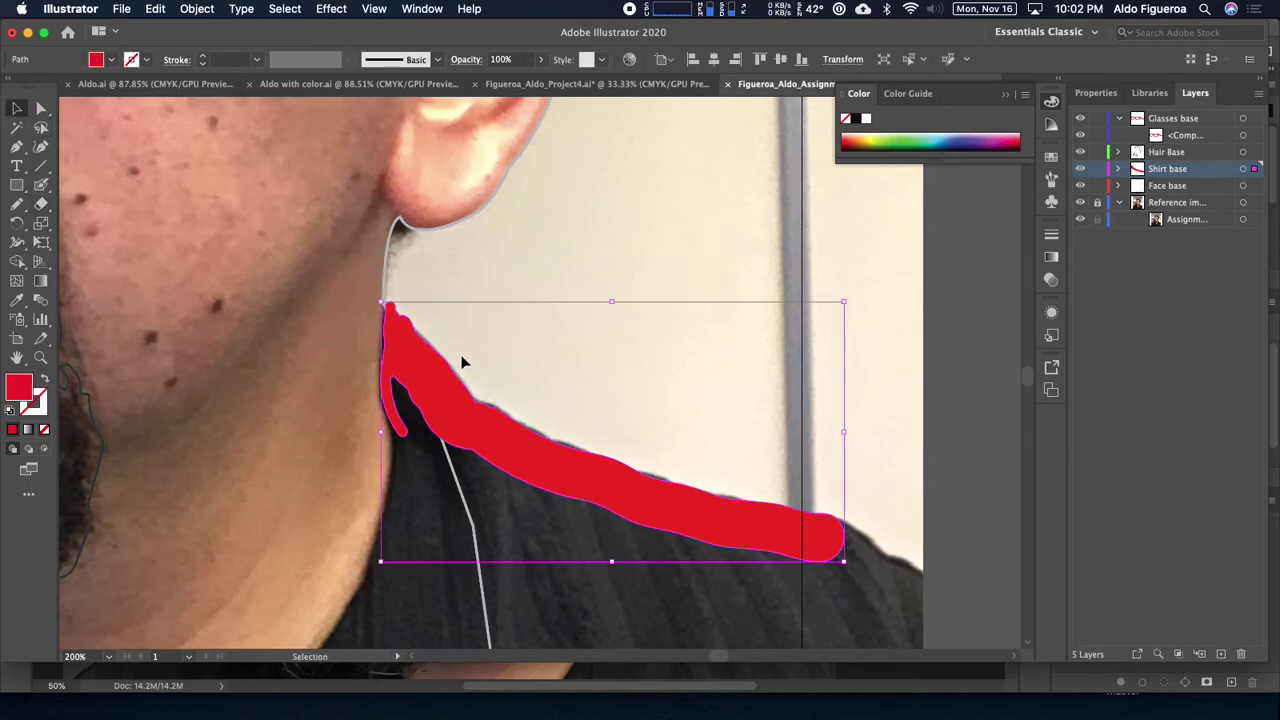
left_click(42, 205)
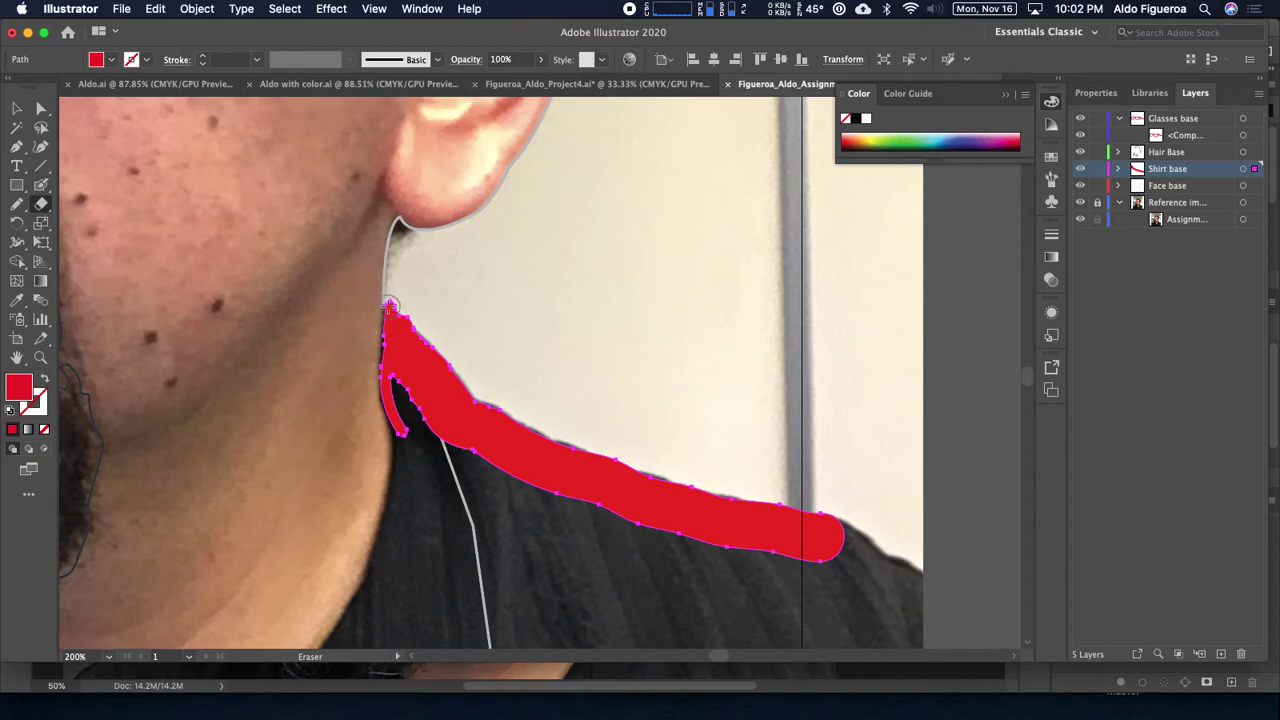
mouse_move(352, 263)
left_mouse_down()
mouse_move(429, 331)
mouse_move(467, 344)
left_mouse_up()
key("super+z")
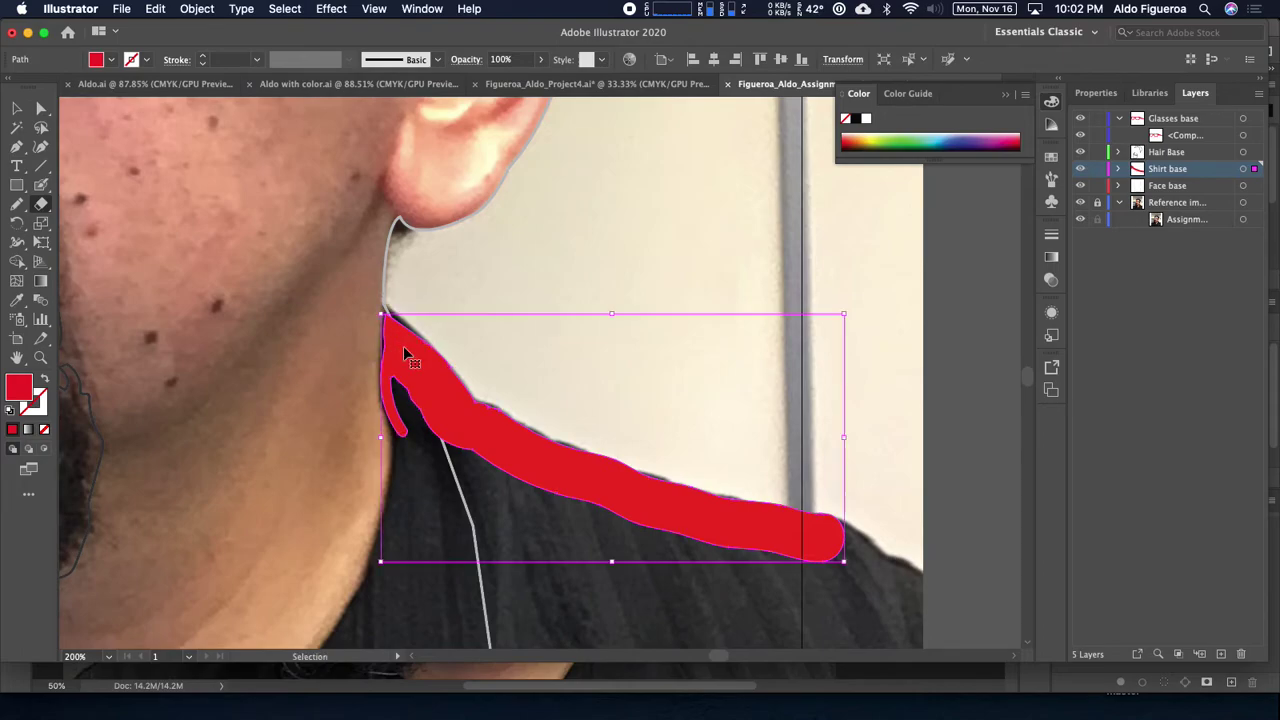
key("super+equal")
left_click_drag(366, 263, 487, 365)
mouse_move(253, 197)
left_mouse_down()
mouse_move(356, 301)
mouse_move(414, 311)
left_mouse_up()
left_click_drag(486, 331, 459, 248)
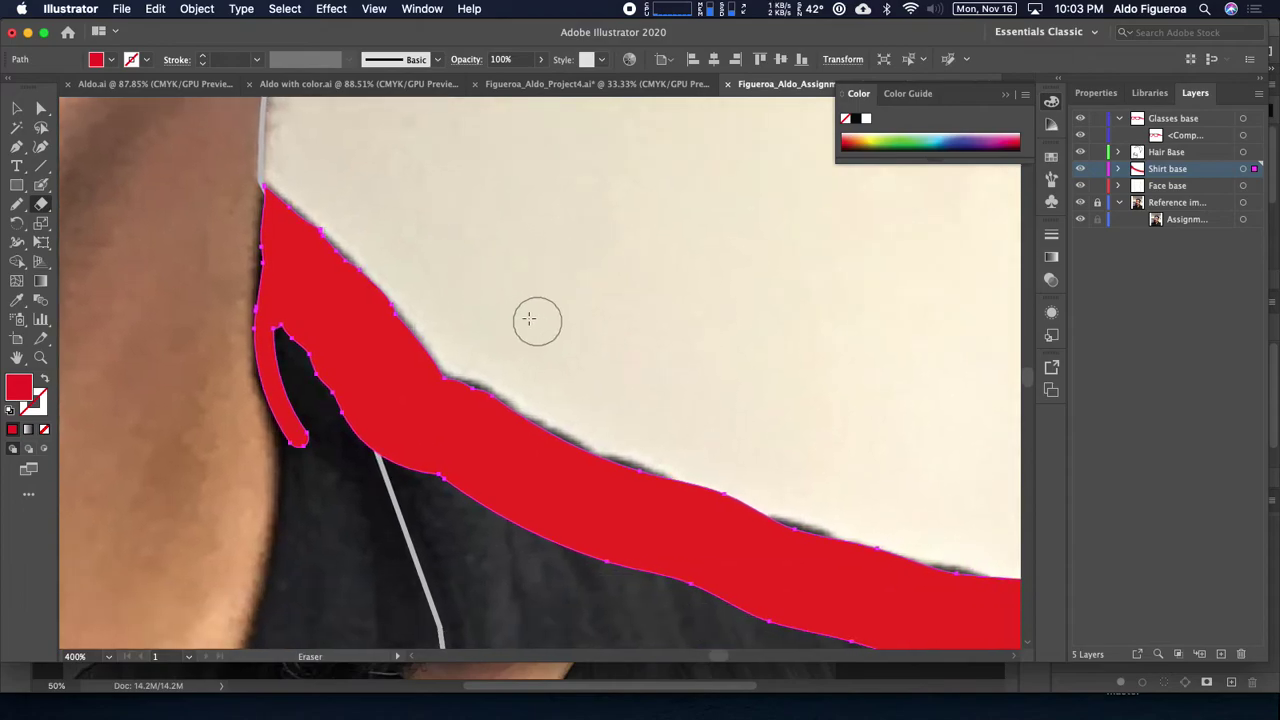
Step: Extend the red shape down the neck edge with the Blob Brush
left_click_drag(372, 370, 372, 242)
key("super+minus")
key("super+minus")
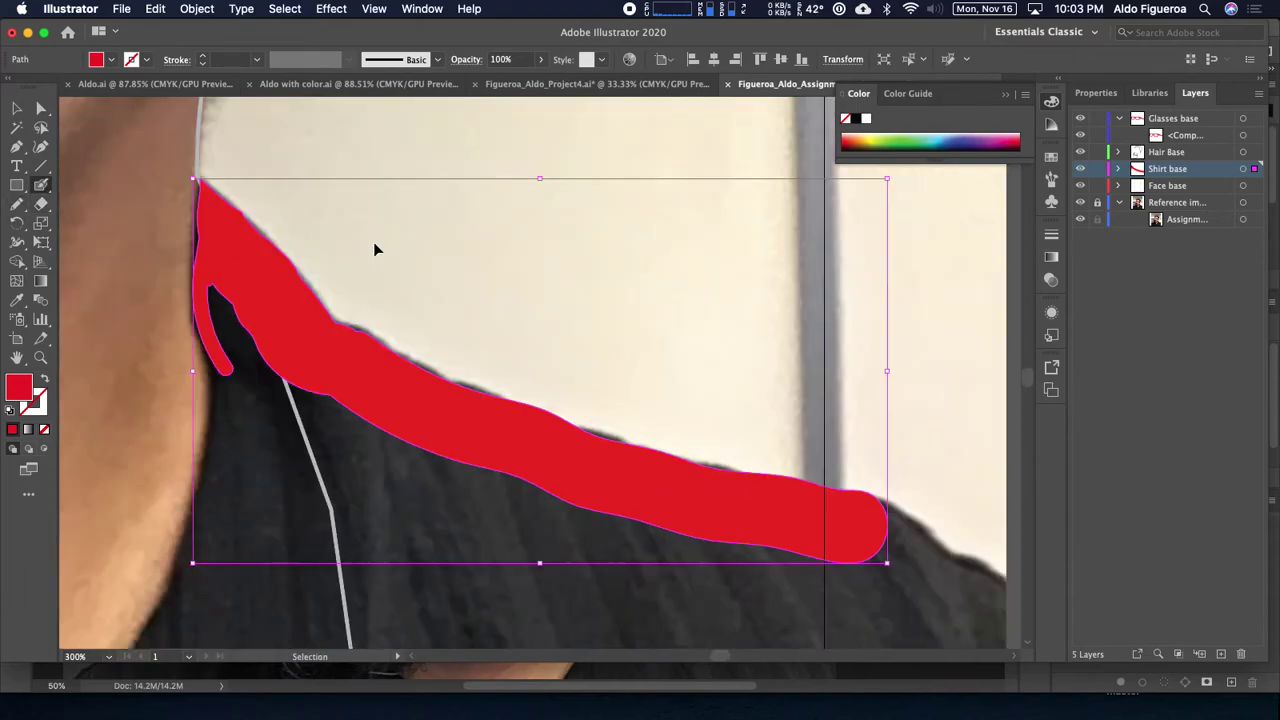
left_click_drag(549, 329, 589, 284)
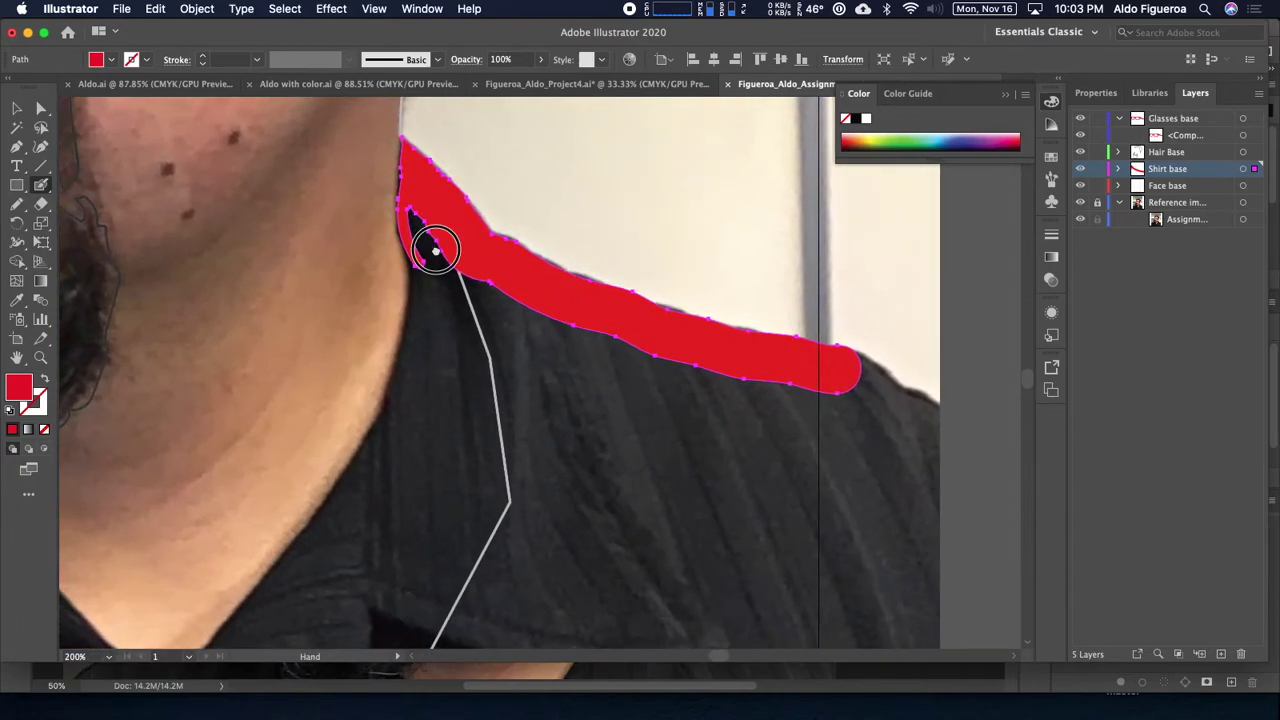
left_click_drag(433, 248, 445, 242)
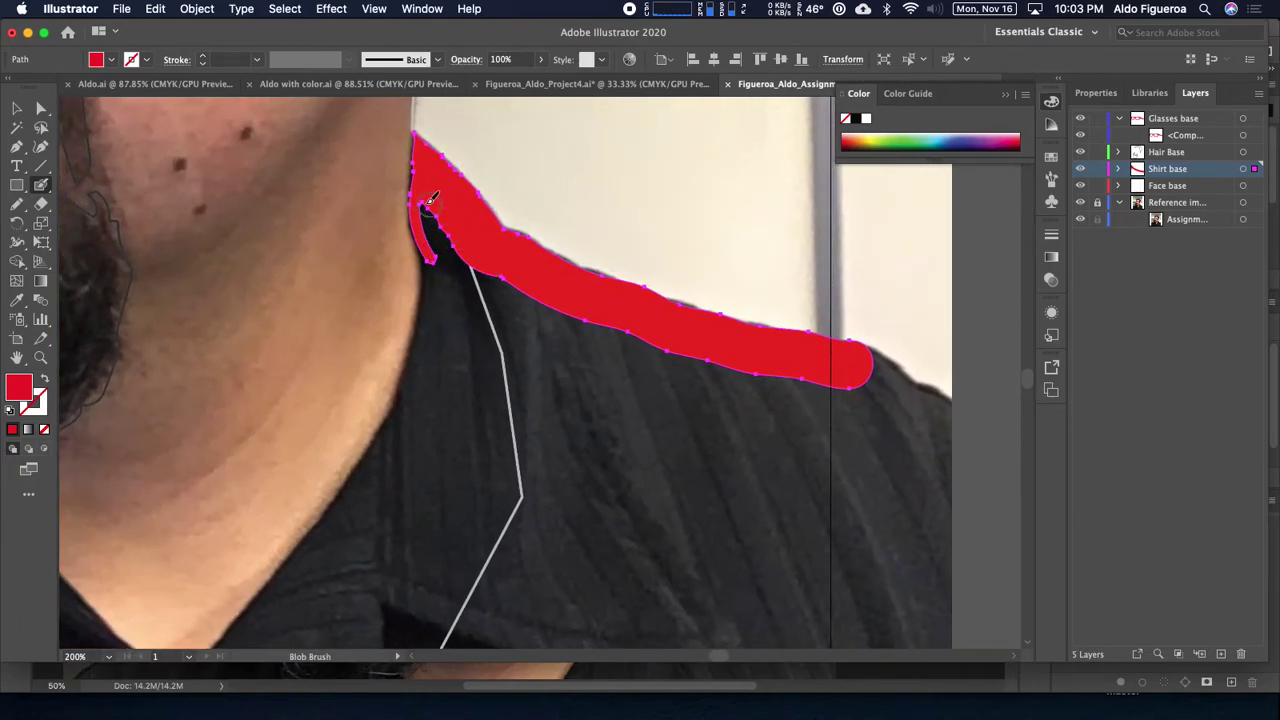
mouse_move(430, 196)
left_mouse_down()
mouse_move(463, 306)
mouse_move(463, 247)
mouse_move(485, 299)
mouse_move(459, 224)
mouse_move(487, 342)
left_mouse_up()
Step: Confirm the Blob Brush settings and fill the notch below the right shoulder shape in red
double_click(40, 185)
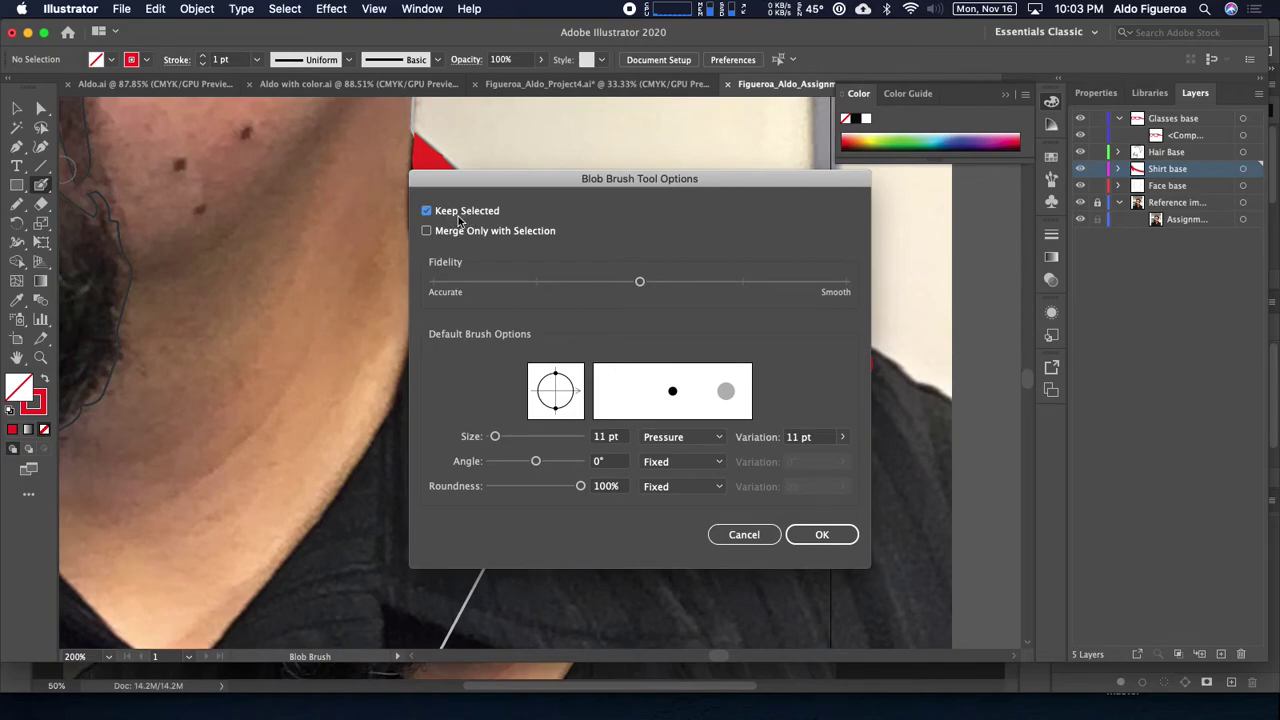
left_click(822, 534)
scroll(519, 300, "down", 1)
mouse_move(462, 230)
left_mouse_down()
mouse_move(495, 255)
mouse_move(515, 335)
left_mouse_up()
left_click_drag(503, 228, 519, 269)
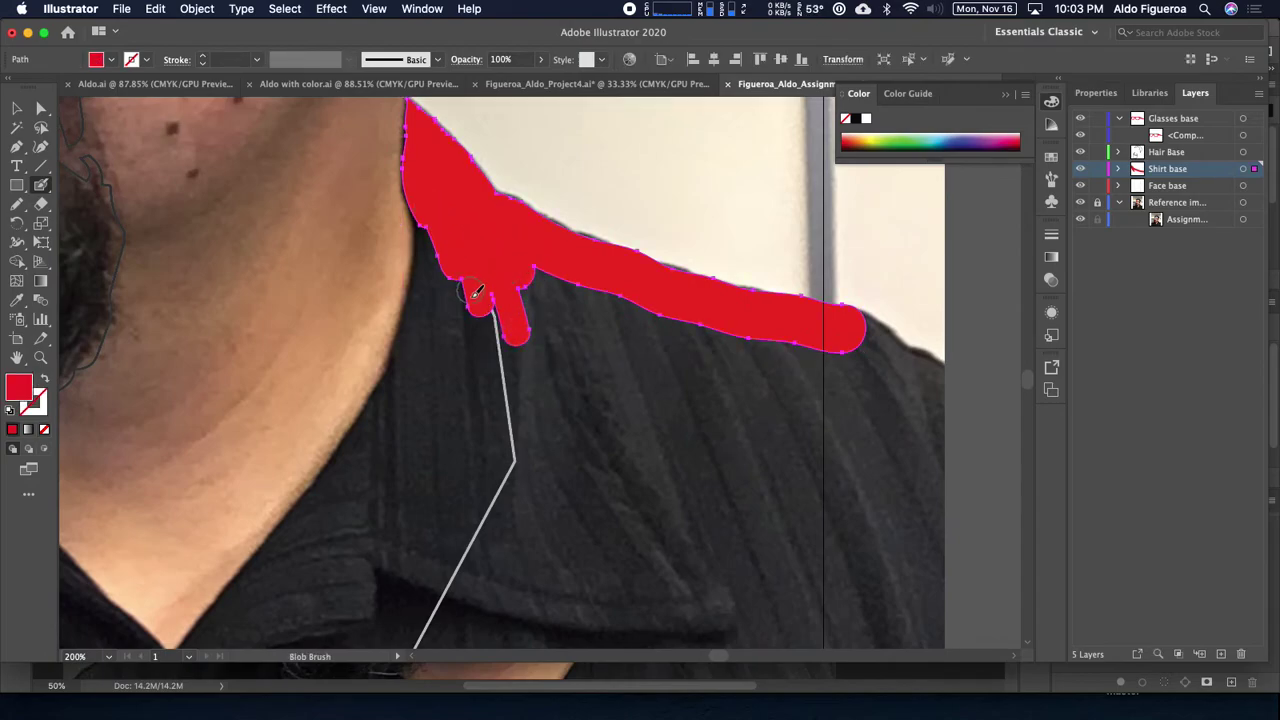
Step: Paint the lower neckline stroke, enlarge the brush and join the neck edge to the shirt
mouse_move(313, 507)
left_mouse_down()
mouse_move(417, 356)
mouse_move(440, 250)
mouse_move(440, 212)
left_mouse_up()
mouse_move(315, 492)
left_mouse_down()
mouse_move(409, 374)
mouse_move(455, 287)
left_mouse_up()
key("bracketright")
key("bracketright")
key("bracketright")
left_click_drag(424, 298, 409, 373)
left_click_drag(424, 298, 404, 410)
Step: Paint from the collar junction up the neck and down the left side of the collar V
mouse_move(612, 444)
left_mouse_down()
mouse_move(709, 314)
mouse_move(677, 327)
left_mouse_up()
mouse_move(312, 492)
left_mouse_down()
mouse_move(466, 312)
mouse_move(721, 445)
mouse_move(875, 387)
left_mouse_up()
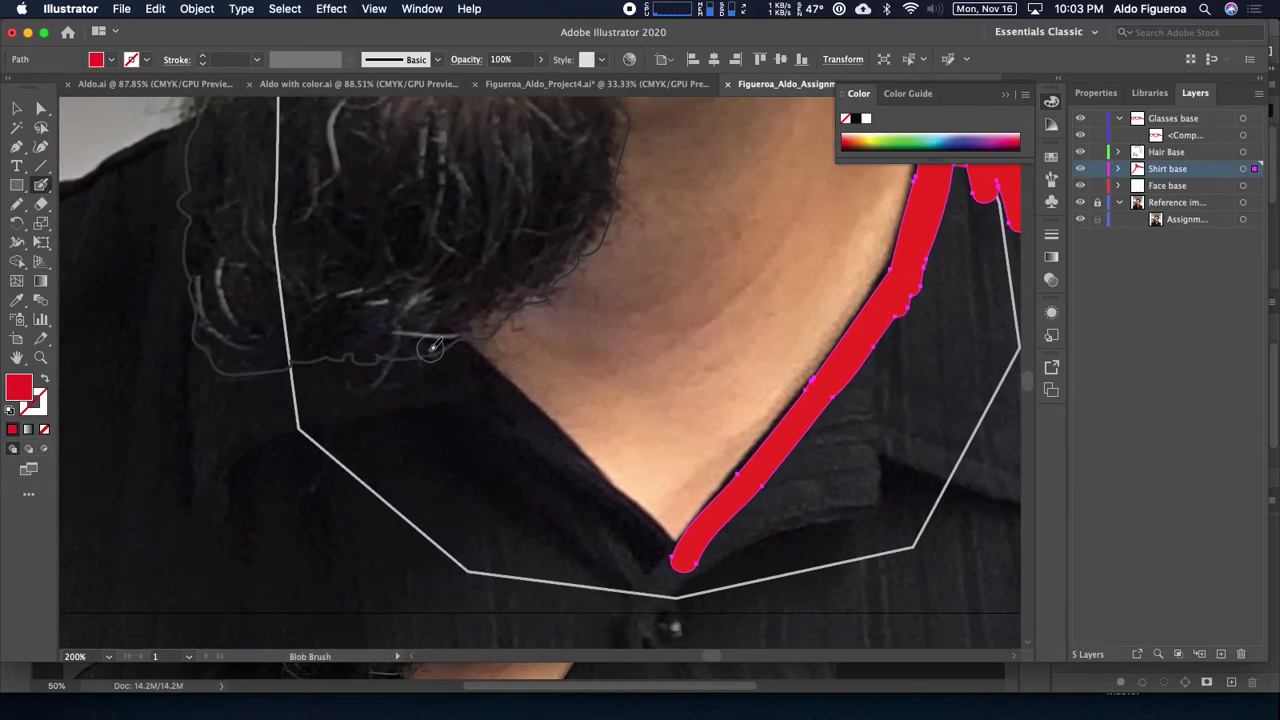
left_click_drag(406, 317, 680, 557)
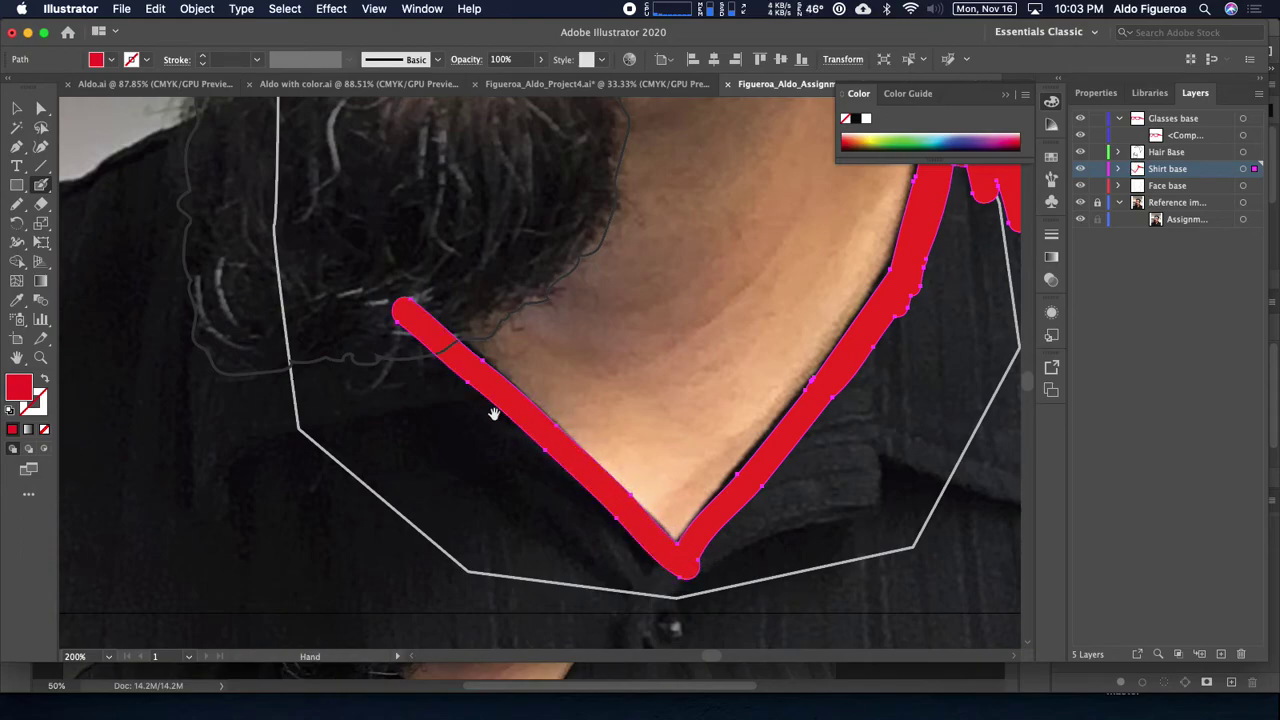
left_click_drag(500, 420, 781, 614)
Step: Thicken the collar stroke up into the beard and paint along the left shoulder edge
mouse_move(686, 514)
left_mouse_down()
mouse_move(689, 494)
mouse_move(612, 410)
mouse_move(610, 440)
left_mouse_up()
left_click_drag(688, 507, 543, 294)
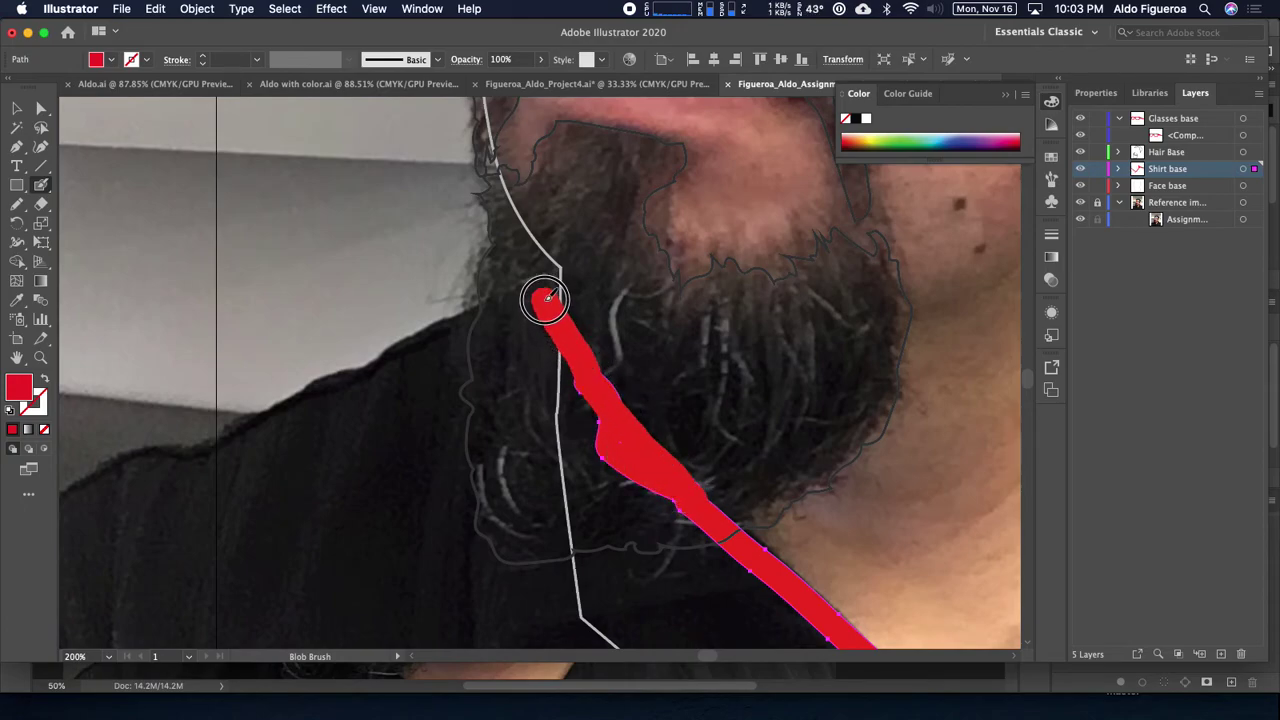
left_click_drag(471, 331, 537, 308)
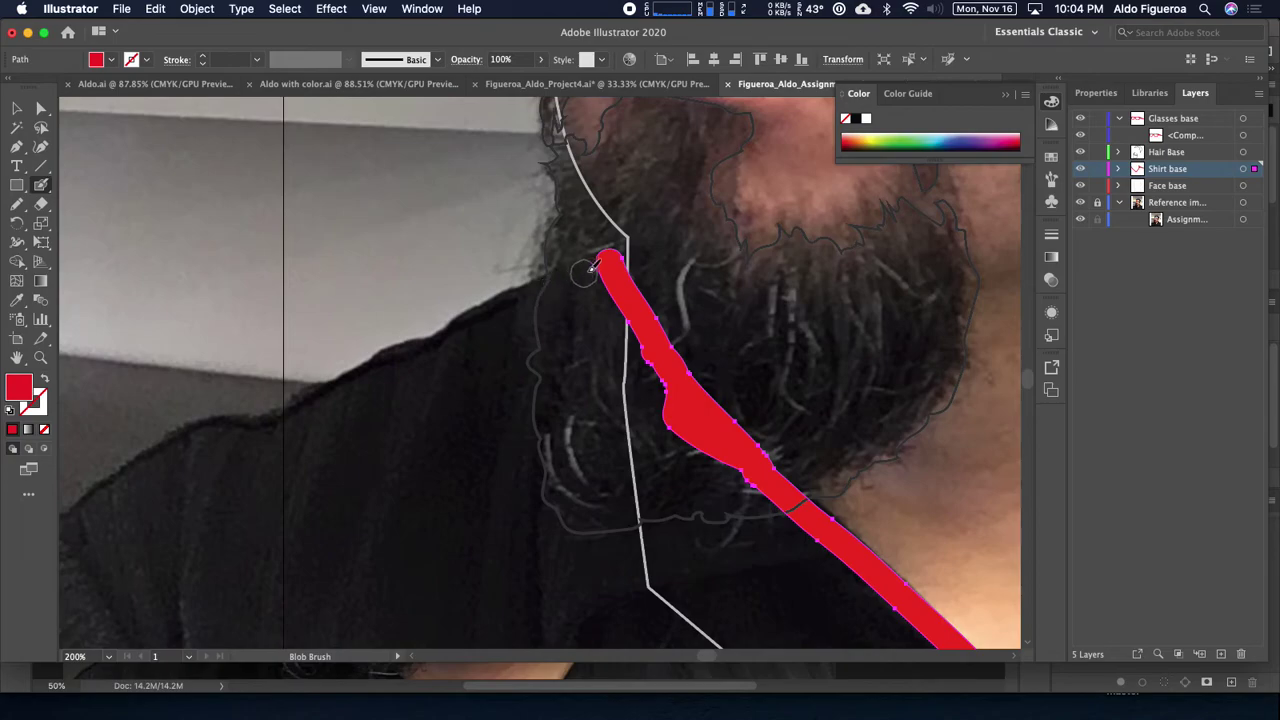
left_click_drag(613, 258, 272, 417)
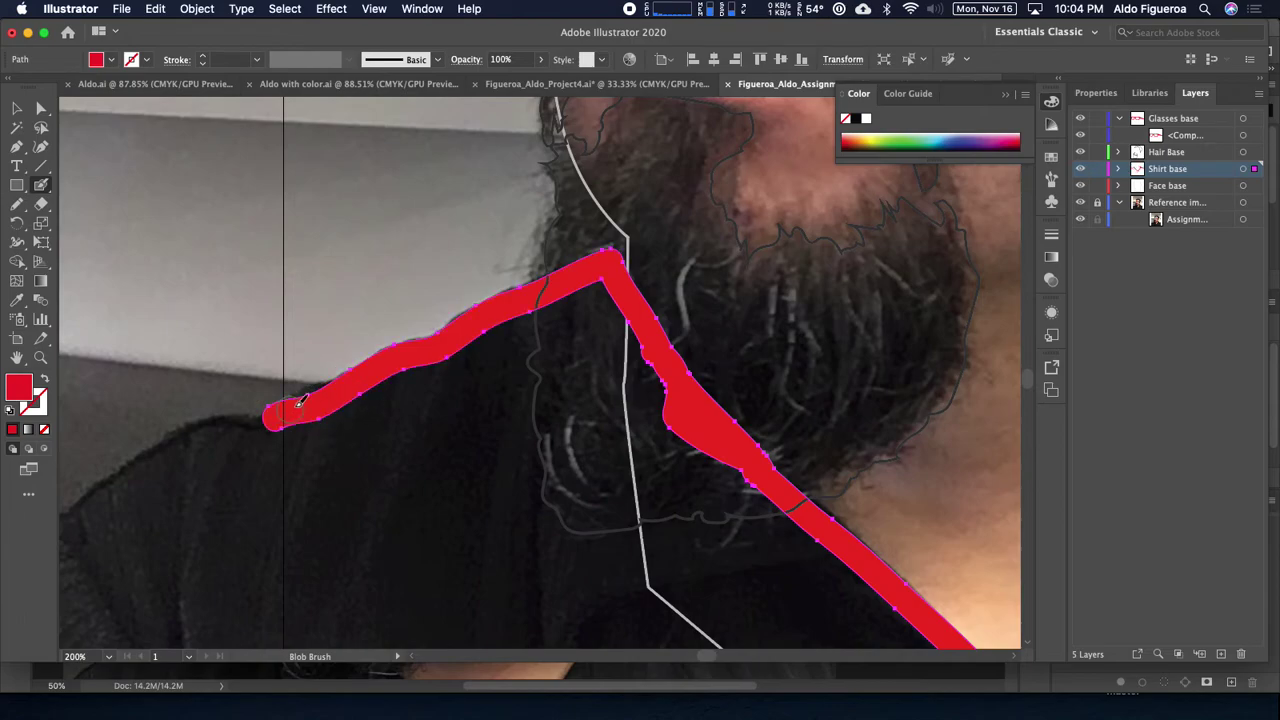
mouse_move(358, 390)
left_mouse_down()
mouse_move(334, 383)
mouse_move(262, 440)
left_mouse_up()
key("super+minus")
key("super+minus")
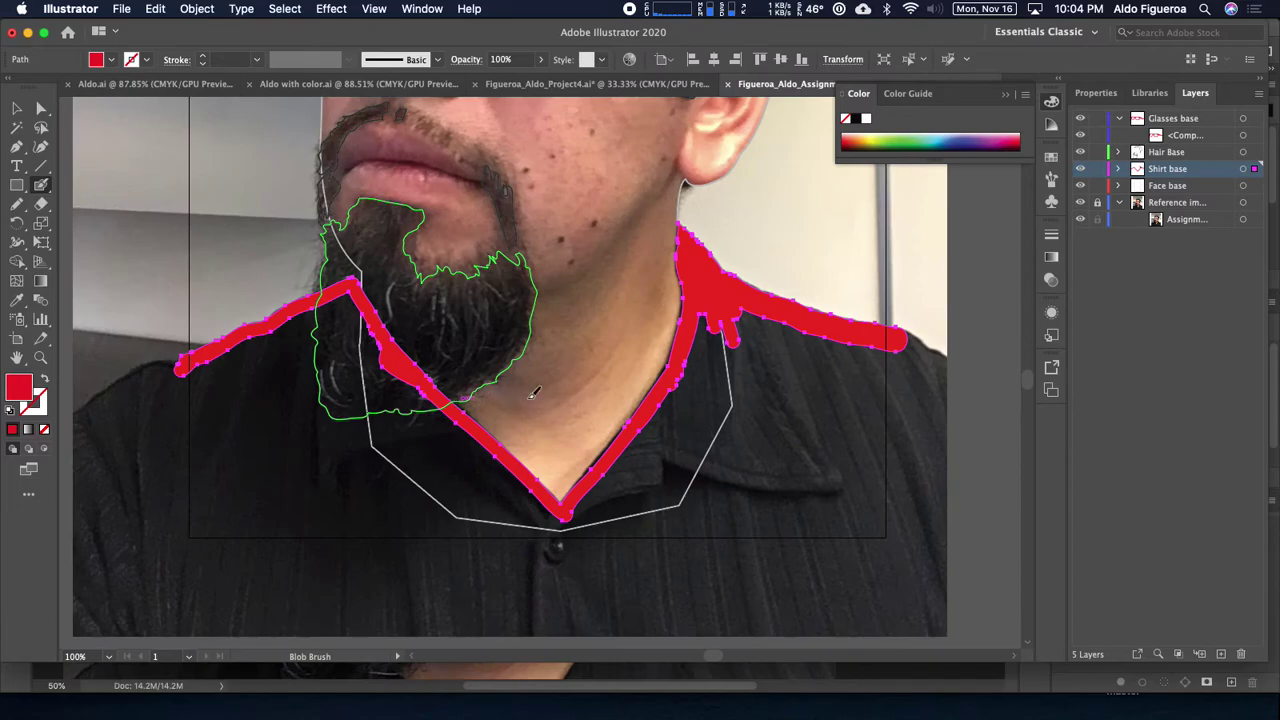
Step: Fill the right side of the shirt and the gap below the beard with red
scroll(697, 385, "right", 3)
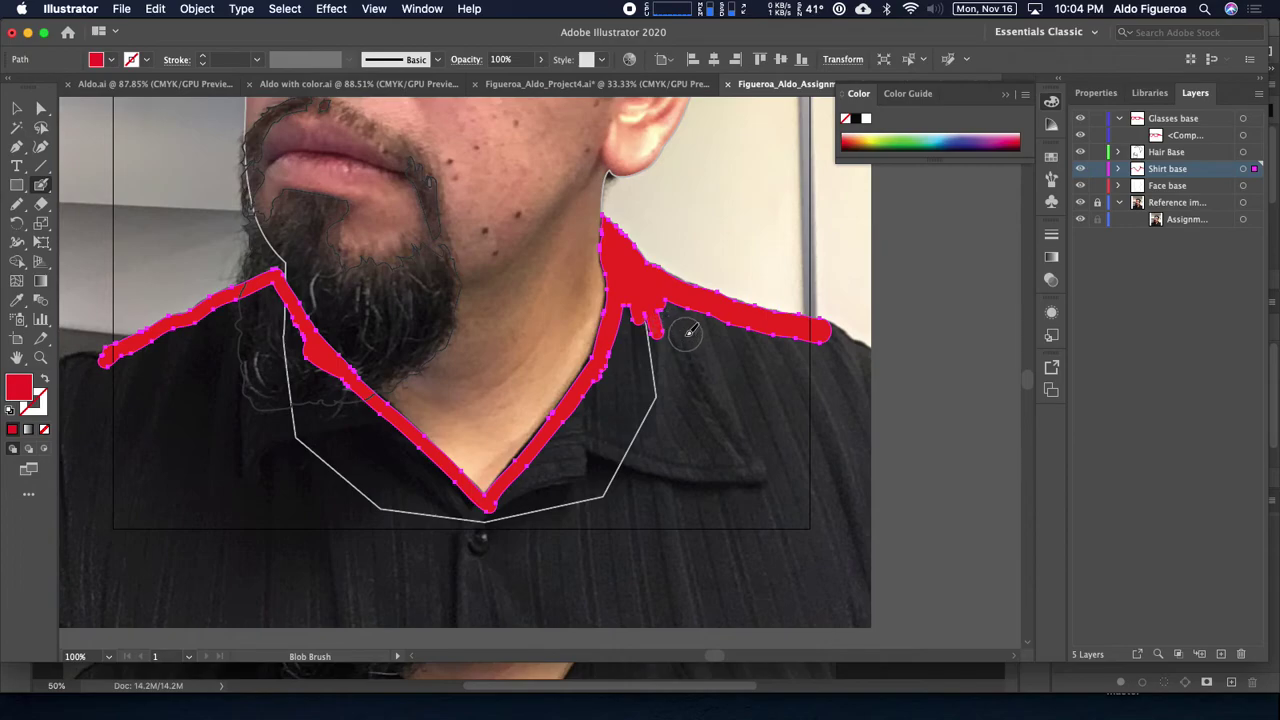
mouse_move(652, 313)
left_mouse_down()
mouse_move(800, 354)
mouse_move(643, 325)
mouse_move(586, 429)
mouse_move(499, 522)
mouse_move(789, 519)
mouse_move(814, 451)
mouse_move(789, 374)
mouse_move(691, 360)
mouse_move(569, 477)
mouse_move(754, 477)
mouse_move(797, 423)
mouse_move(694, 400)
mouse_move(617, 449)
mouse_move(757, 437)
left_mouse_up()
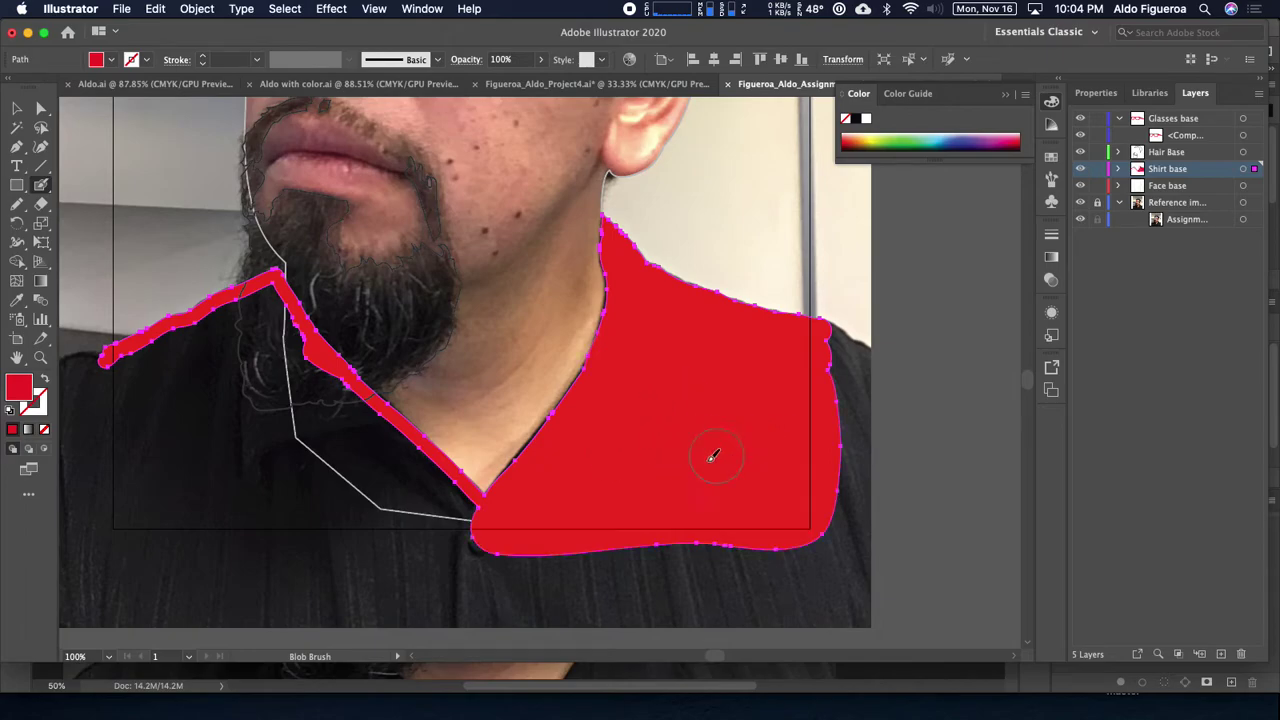
scroll(716, 453, "left", 5)
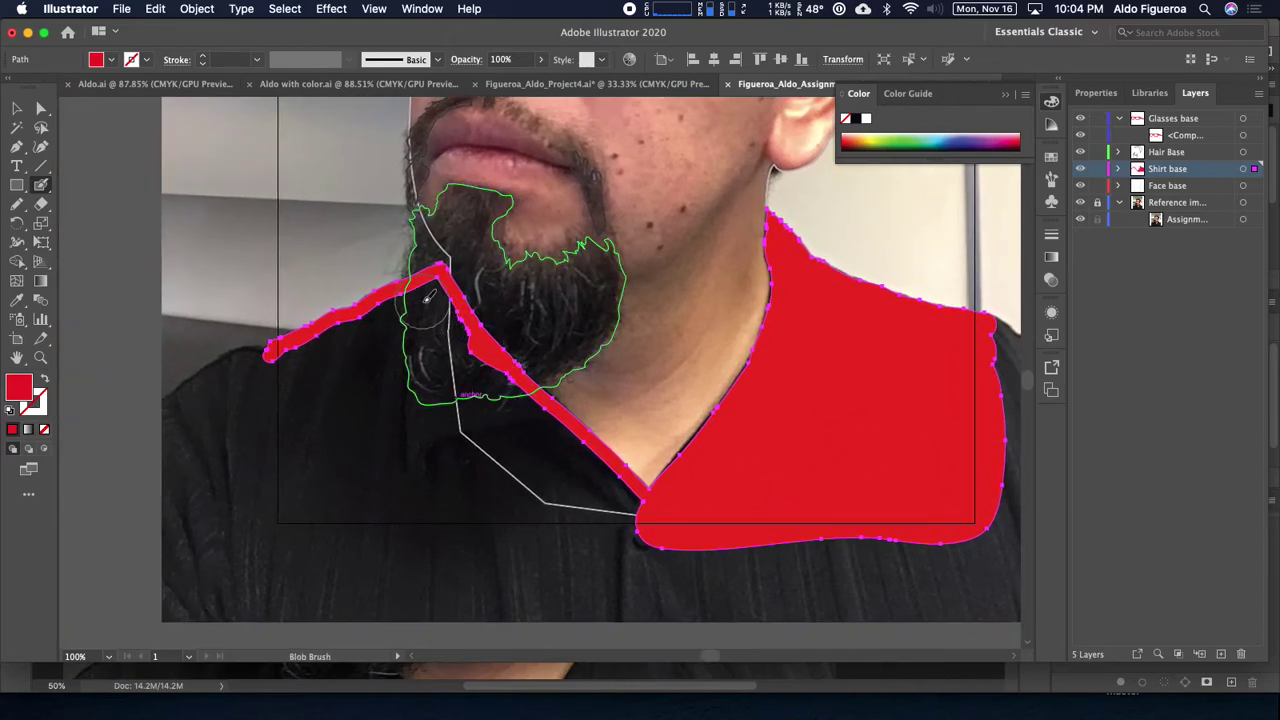
mouse_move(430, 300)
left_mouse_down()
mouse_move(448, 337)
mouse_move(431, 310)
mouse_move(417, 312)
mouse_move(287, 384)
left_mouse_up()
left_click_drag(436, 332, 636, 522)
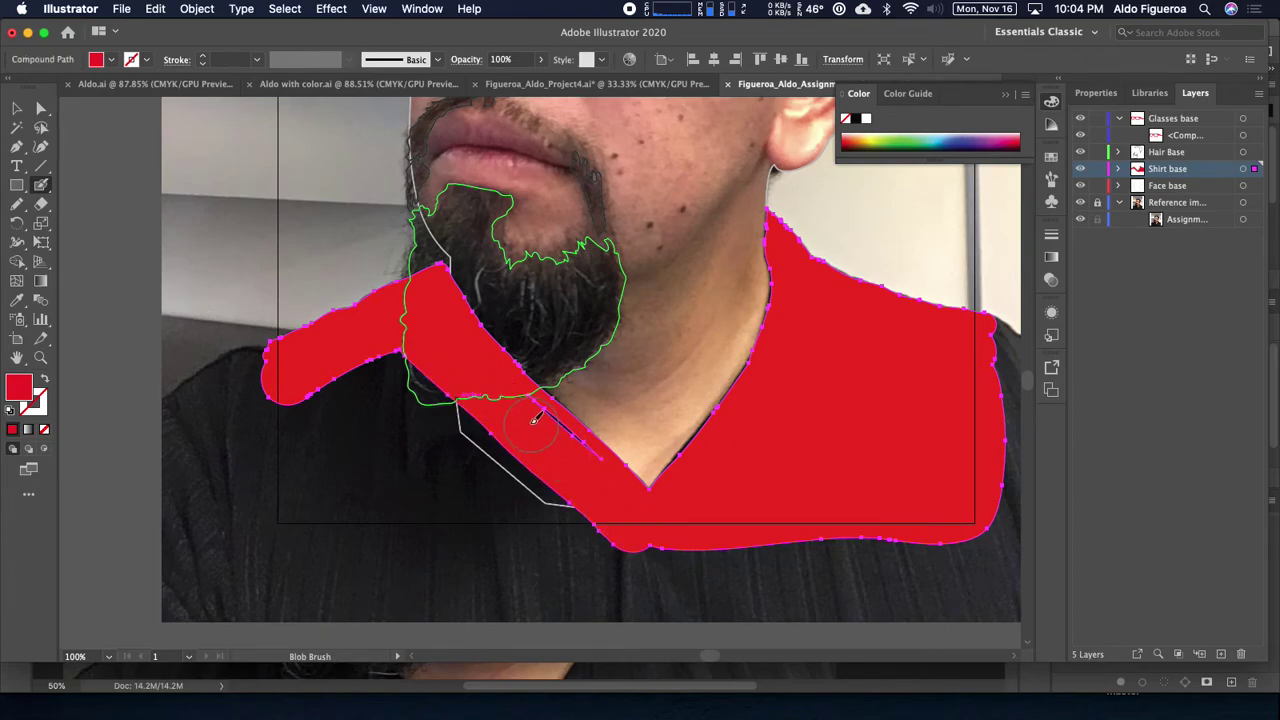
Step: Fill the left collar edge and left shirt area red, then zoom out to the whole portrait
mouse_move(517, 408)
left_mouse_down()
mouse_move(583, 479)
mouse_move(551, 441)
left_mouse_up()
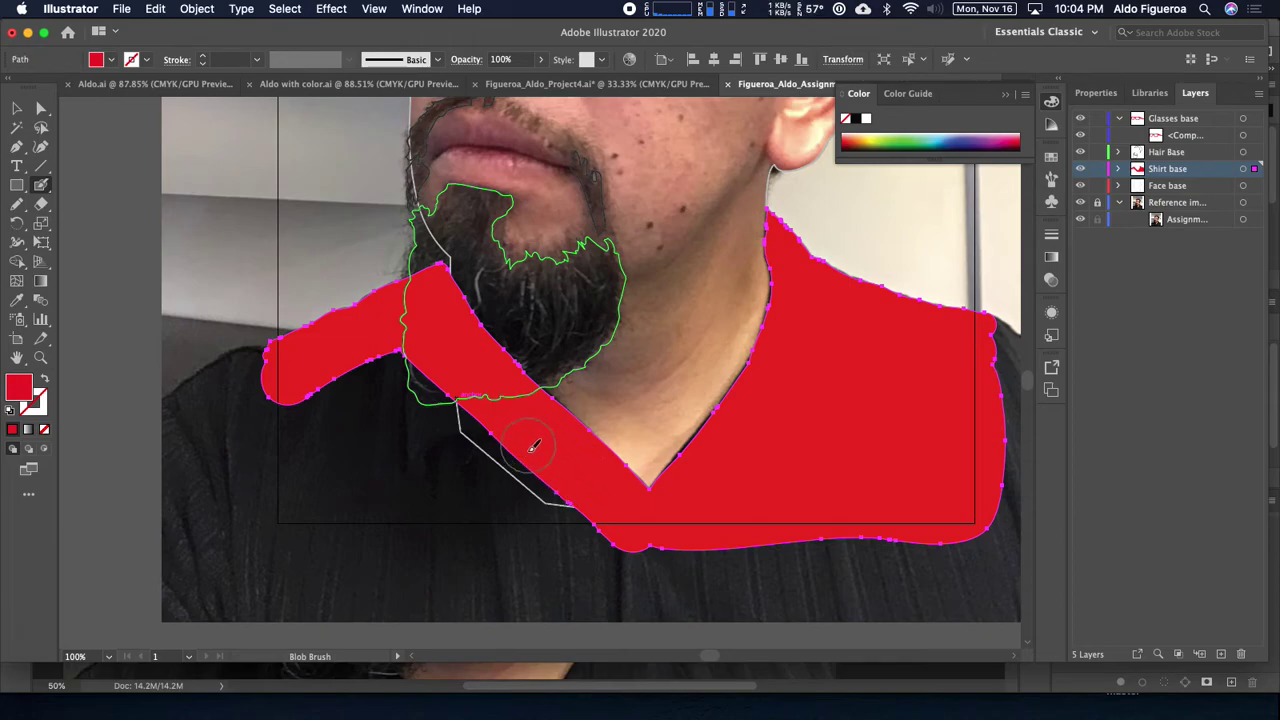
mouse_move(399, 356)
left_mouse_down()
mouse_move(427, 398)
mouse_move(588, 520)
mouse_move(290, 520)
mouse_move(294, 412)
mouse_move(348, 379)
mouse_move(430, 427)
mouse_move(468, 487)
mouse_move(326, 492)
mouse_move(332, 441)
mouse_move(380, 419)
mouse_move(381, 459)
mouse_move(337, 447)
left_mouse_up()
mouse_move(623, 449)
left_mouse_down()
mouse_move(474, 503)
mouse_move(438, 485)
left_mouse_up()
scroll(513, 482, "up", 5)
scroll(513, 482, "right", 3)
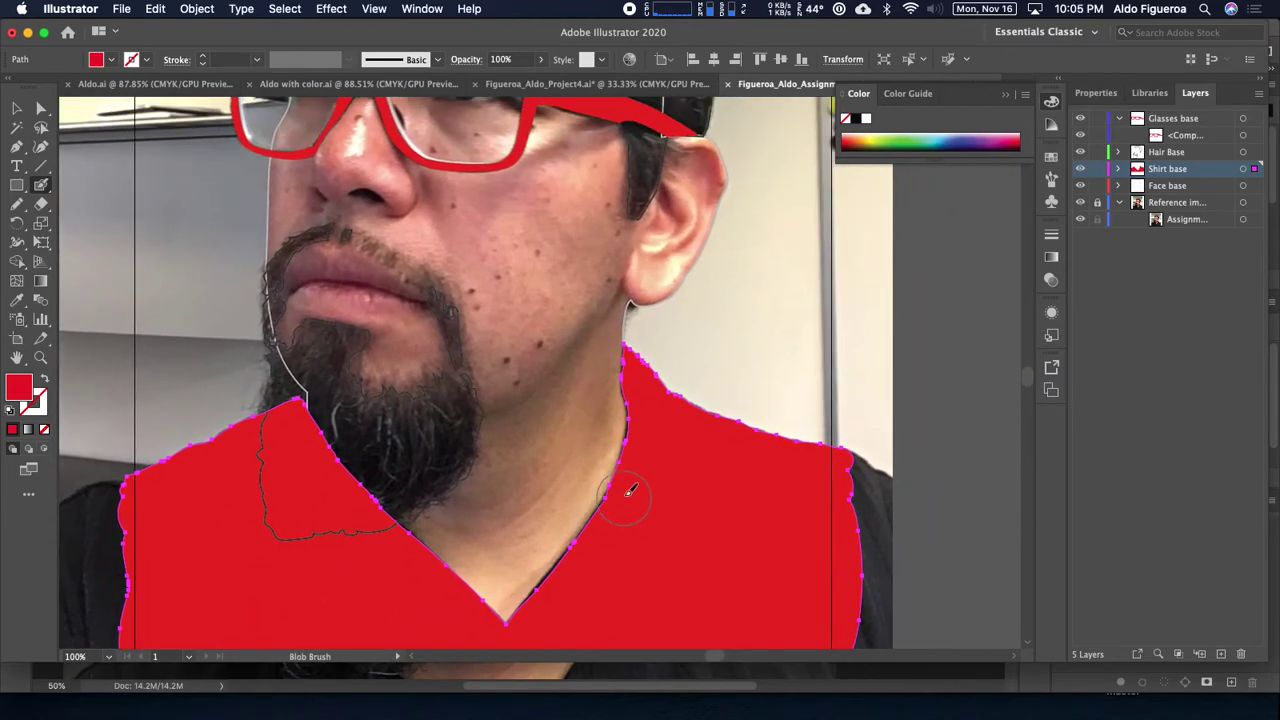
key("ctrl+minus")
scroll(660, 417, "up", 3)
scroll(660, 417, "right", 2)
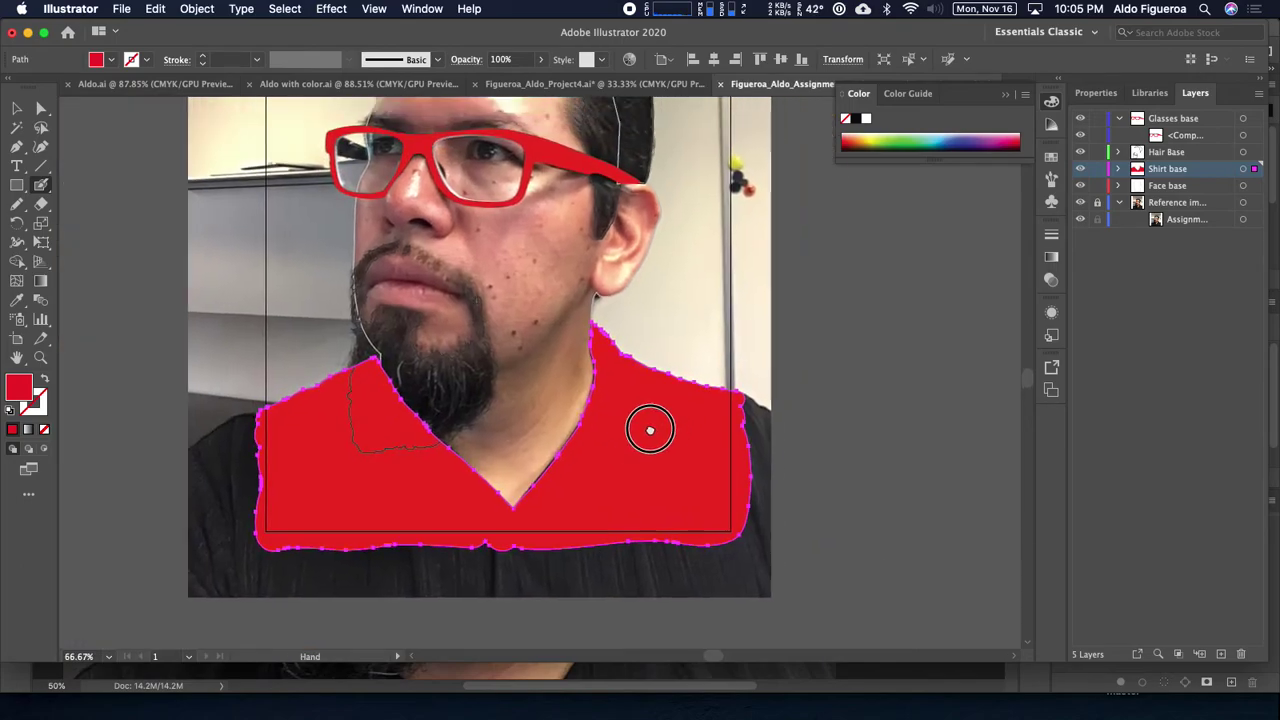
mouse_move(642, 447)
left_mouse_down()
mouse_move(691, 523)
mouse_move(676, 480)
left_mouse_up()
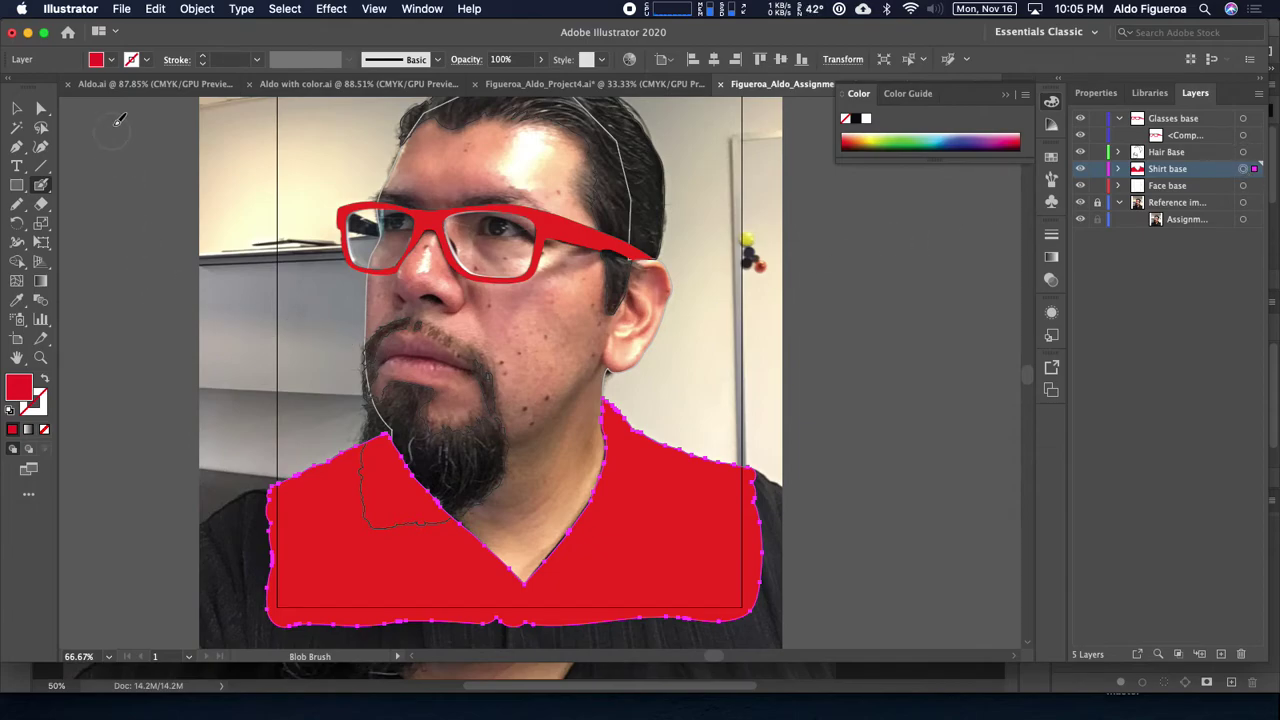
Step: Change the shirt shape's fill from red to the dark grey swatch
left_click(111, 60)
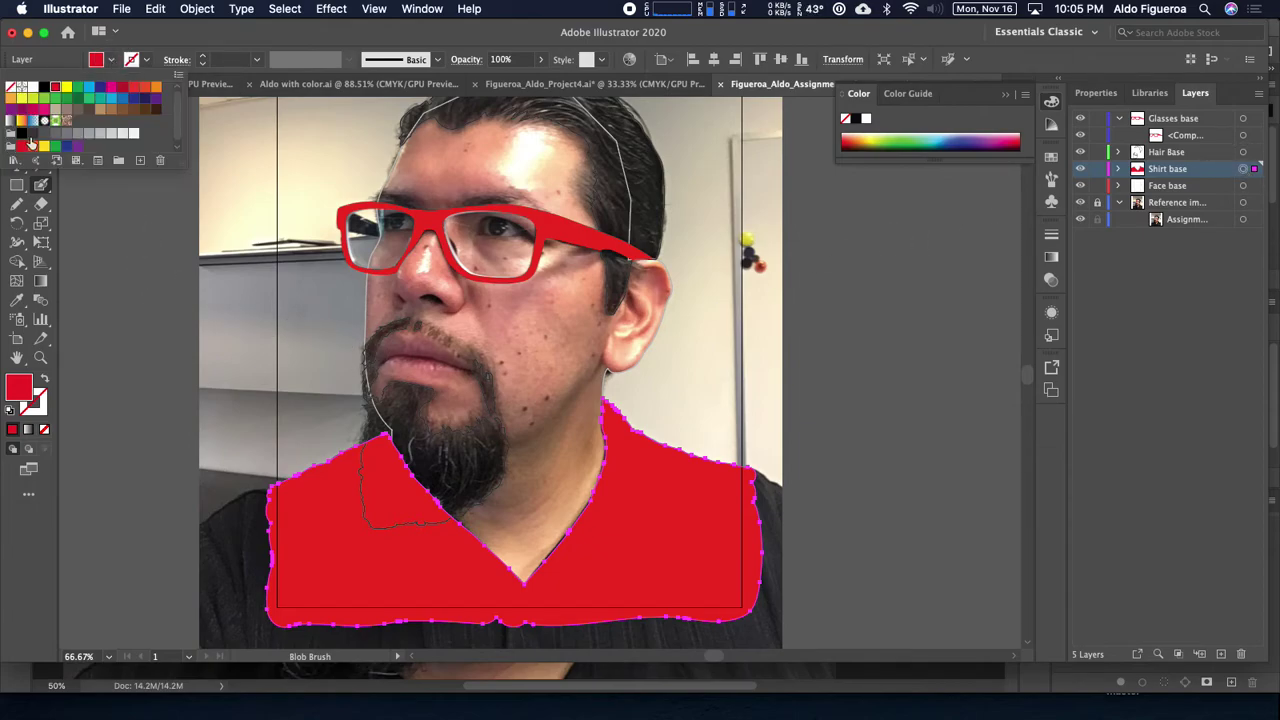
left_click(33, 134)
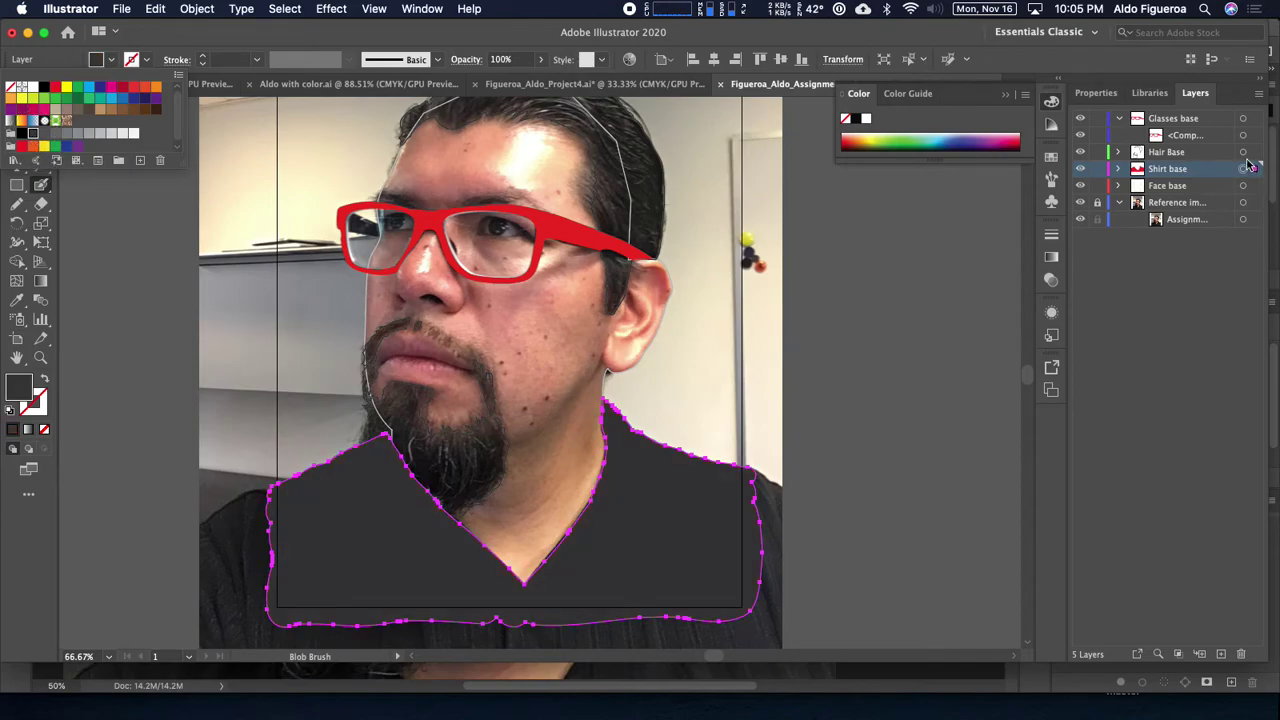
key("Escape")
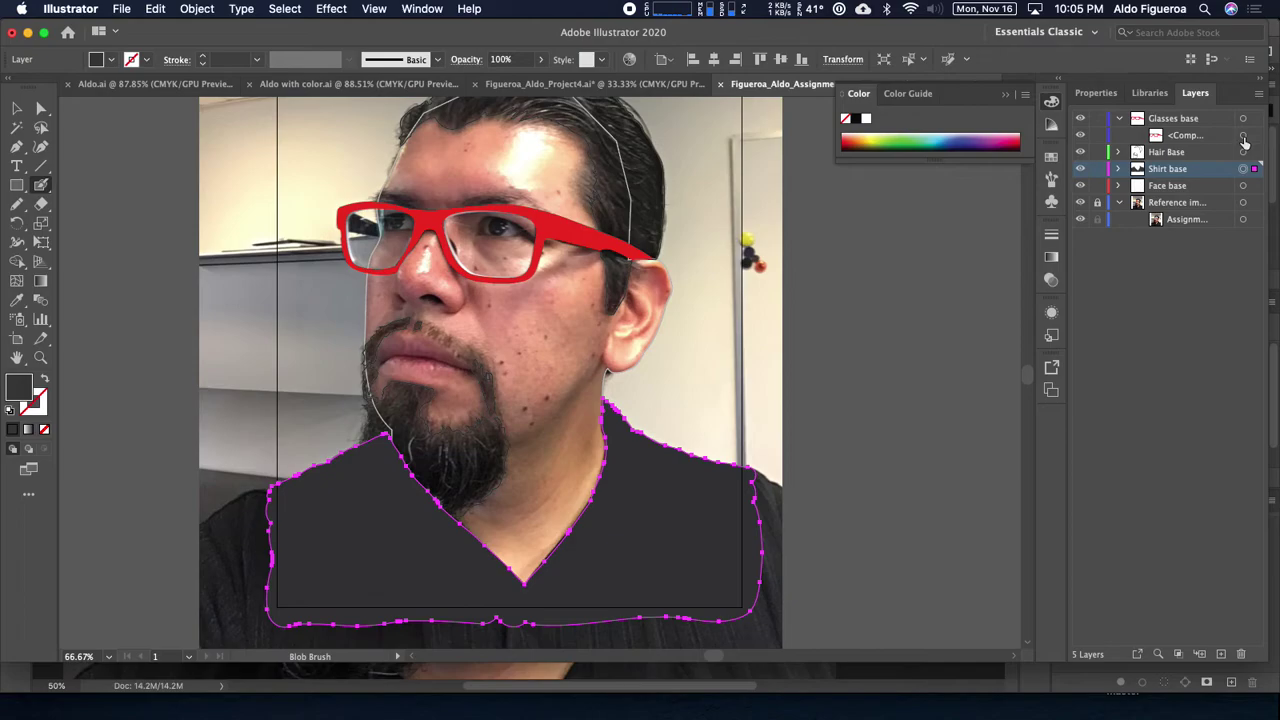
Step: Select the red glasses shape and fill it with dark grey
left_click(1243, 136)
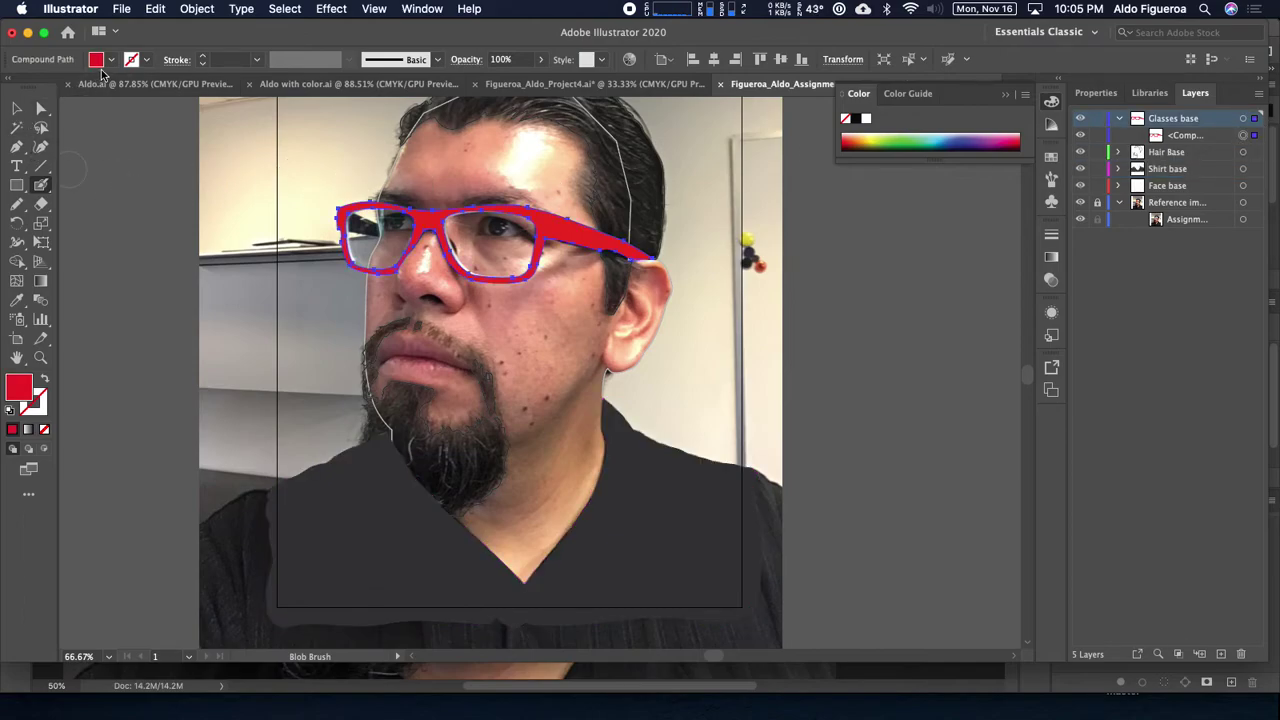
left_click(111, 59)
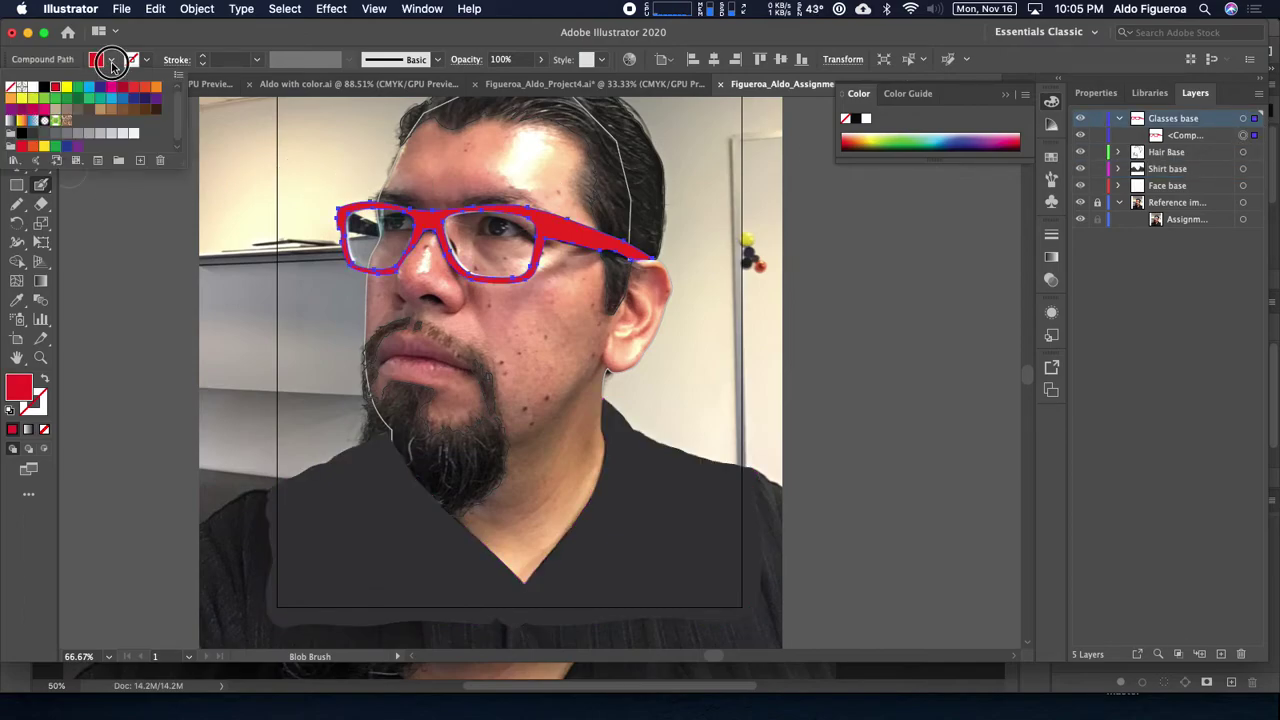
left_click(34, 134)
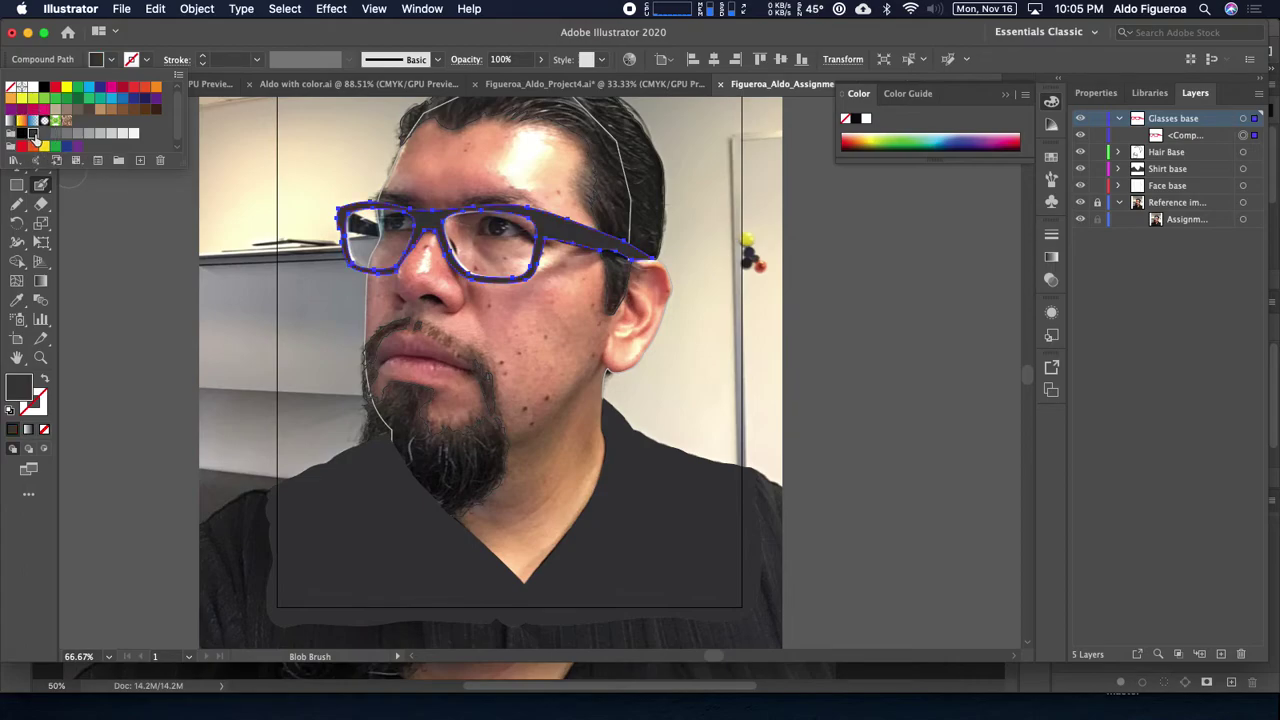
left_click(788, 257)
scroll(800, 270, "up", 2)
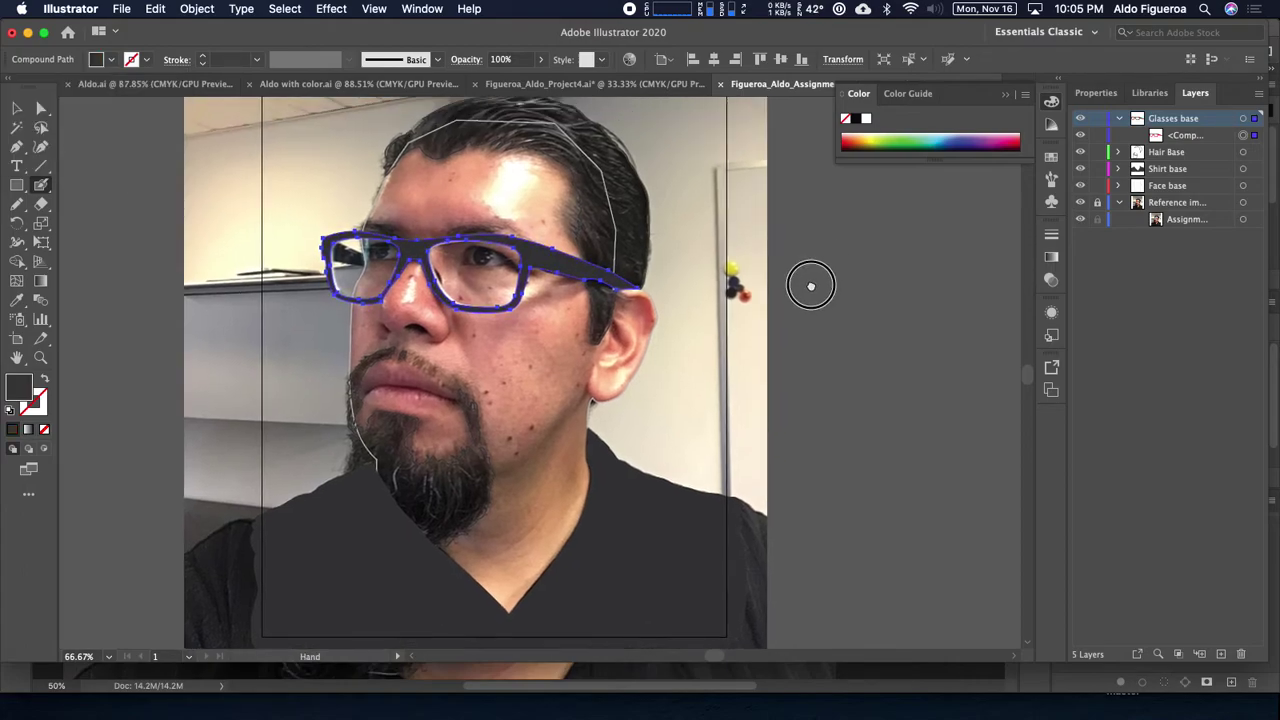
Step: Select the Hair Base shapes, swap to fill with Shift+X and make the hair and beard black
left_click(1245, 154)
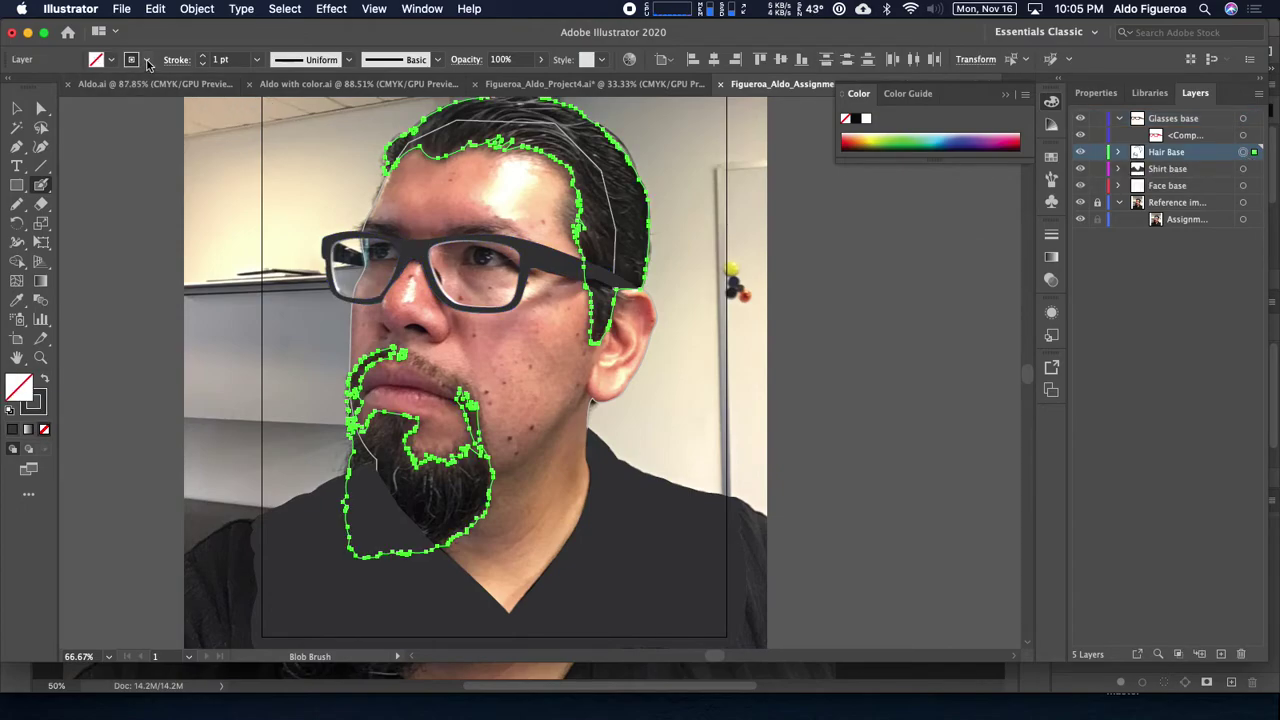
key("shift+x")
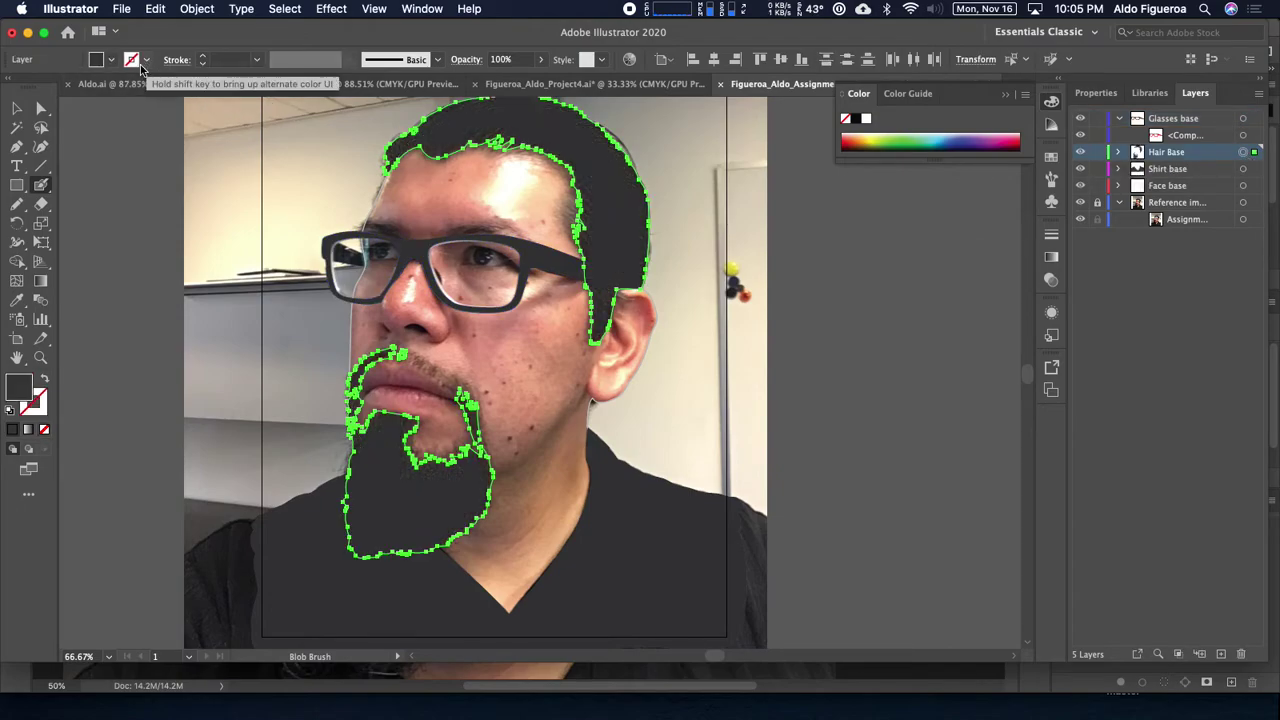
left_click(99, 66)
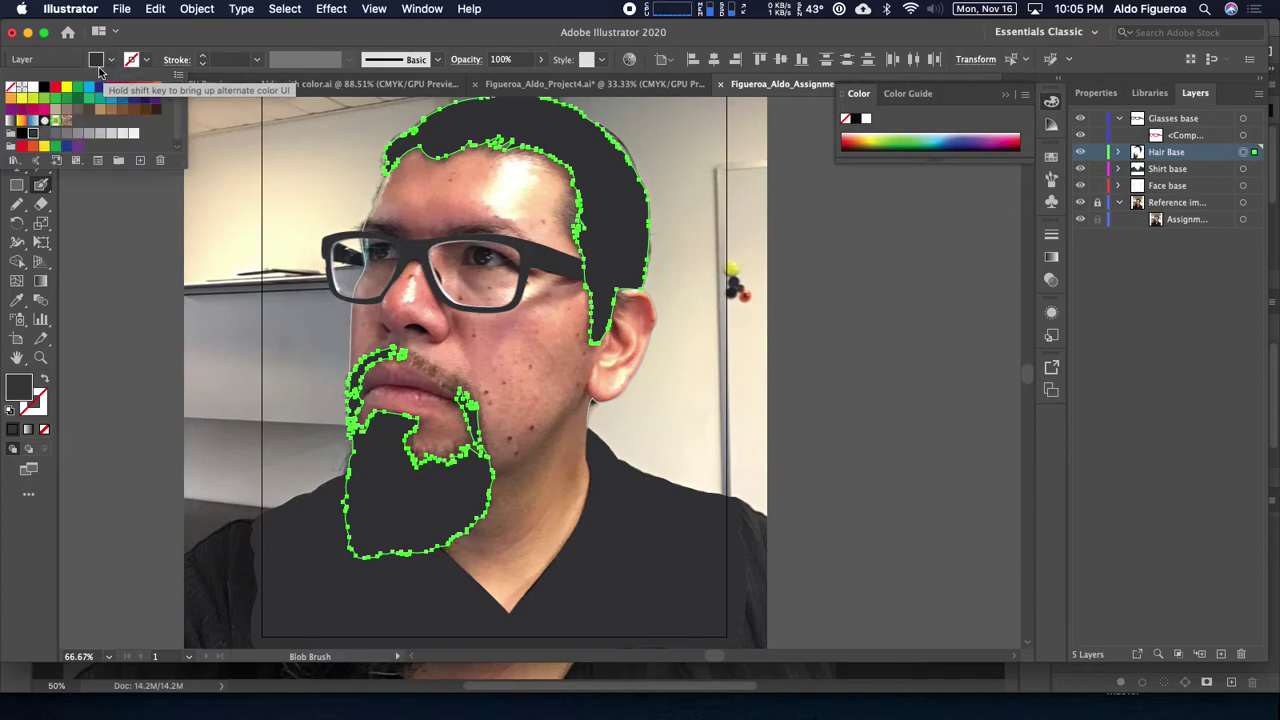
left_click(45, 89)
key("Return")
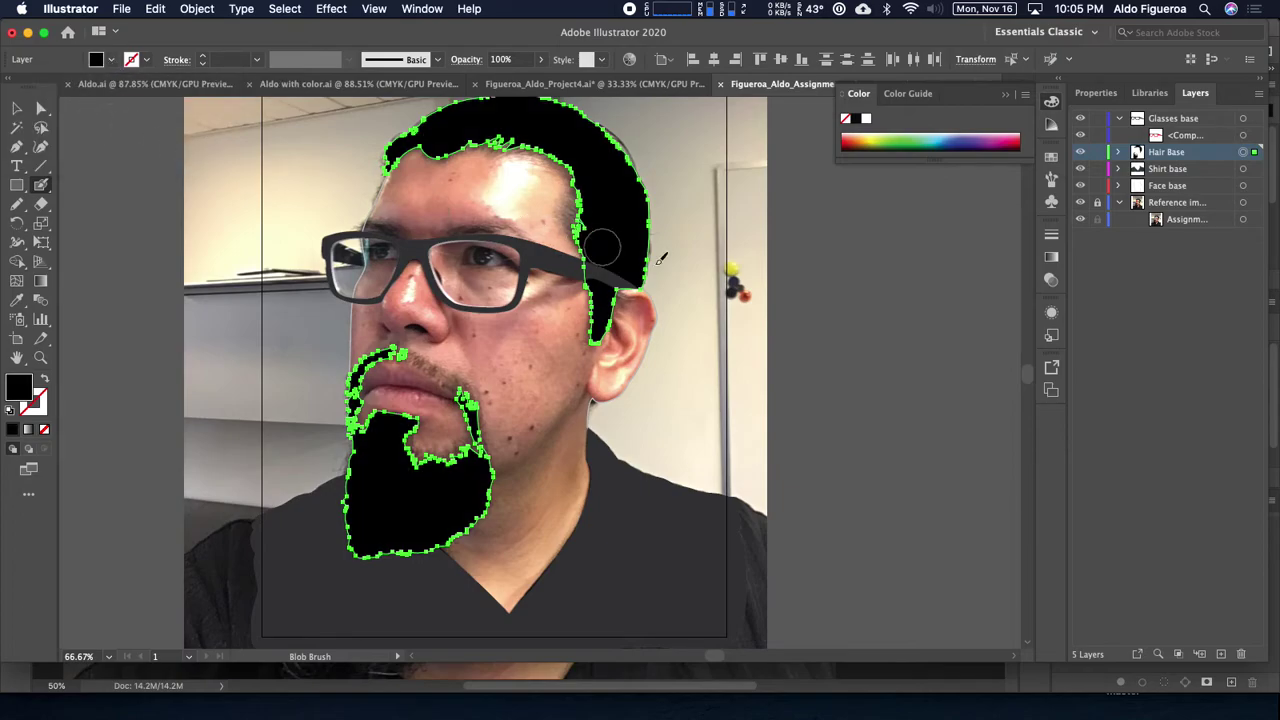
left_click(843, 313, "super")
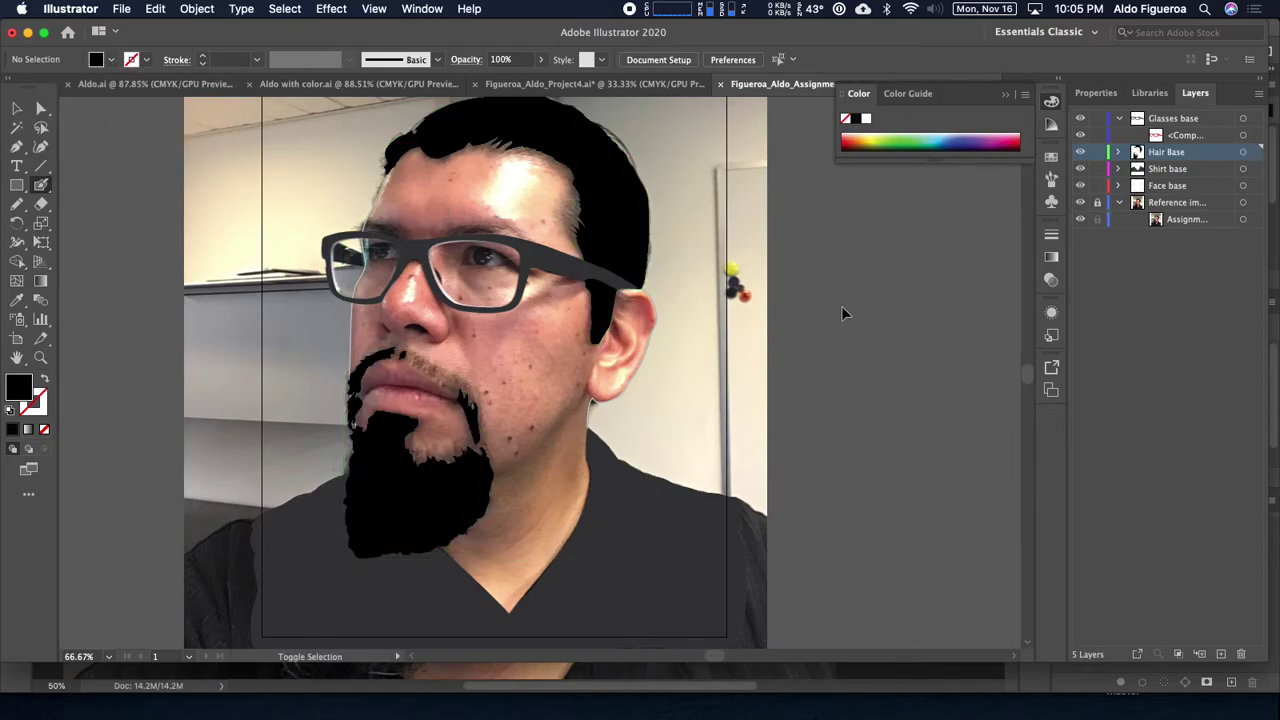
Step: Select the face shape on Face base and swap its fill away with Shift+X
left_click(1243, 185)
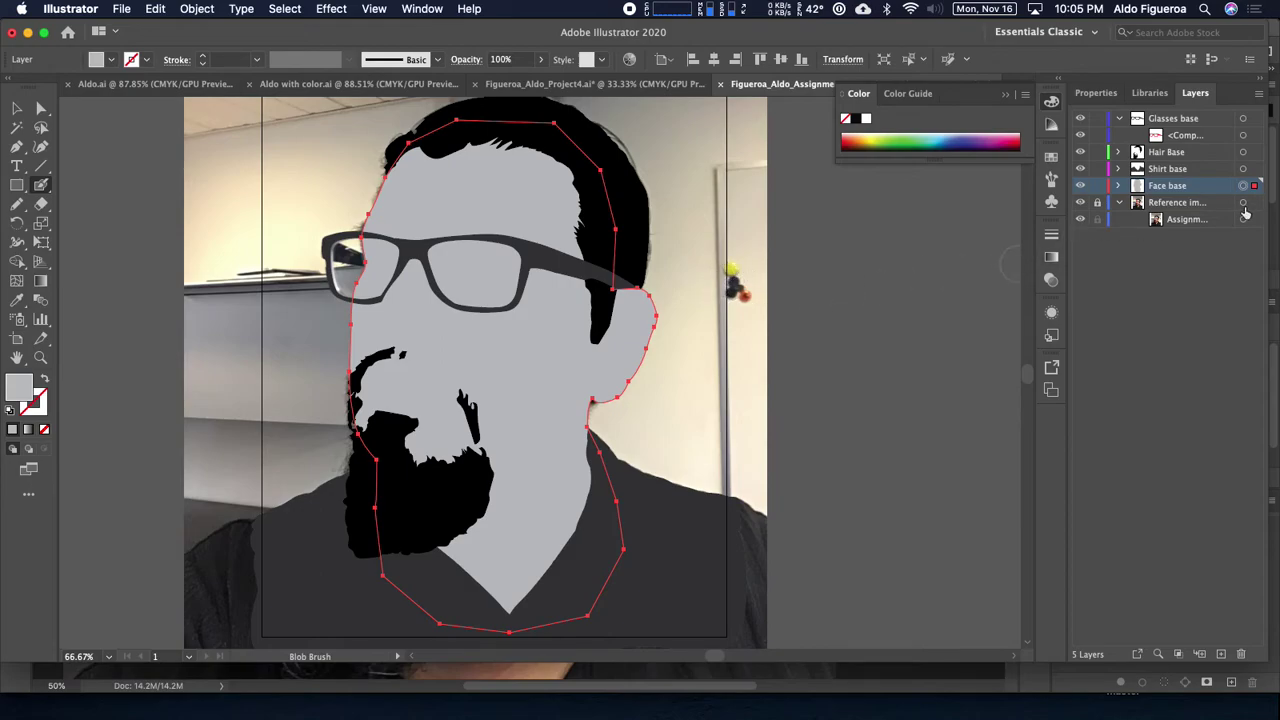
key("shift+x")
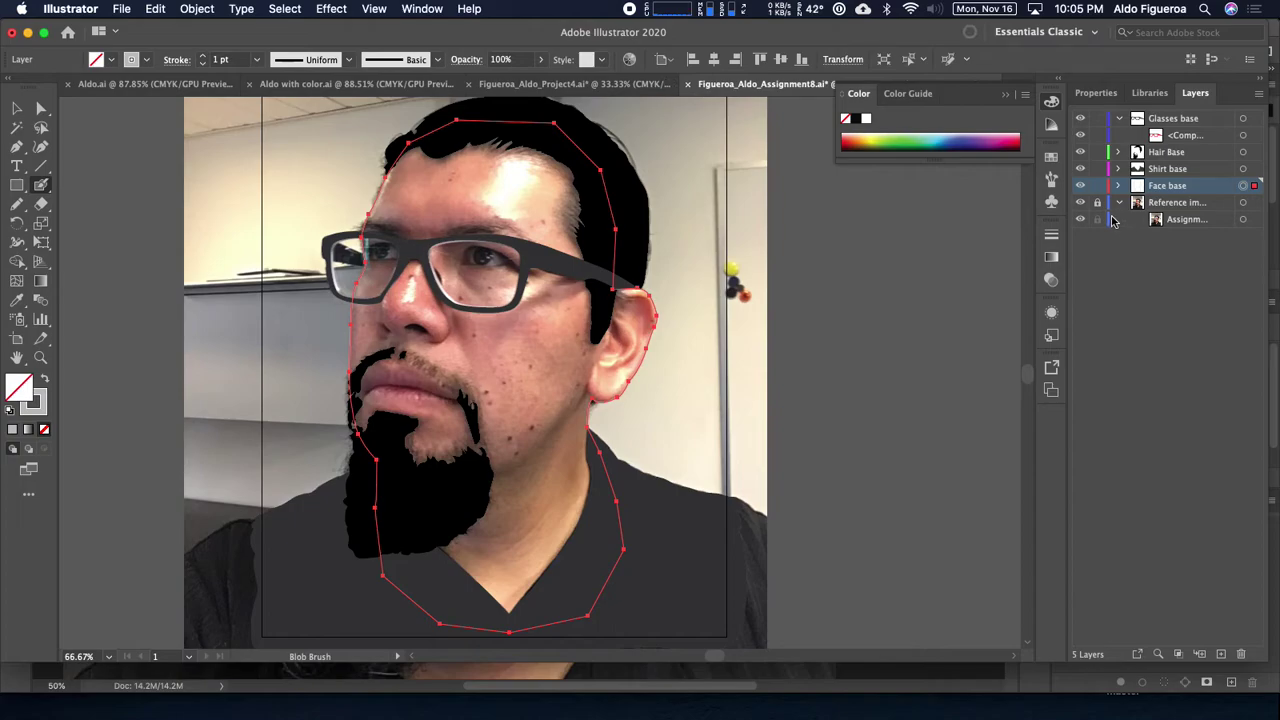
Step: In Photoshop, turn on the three adjustment layers and inspect the glasses and nose
key("super+Tab")
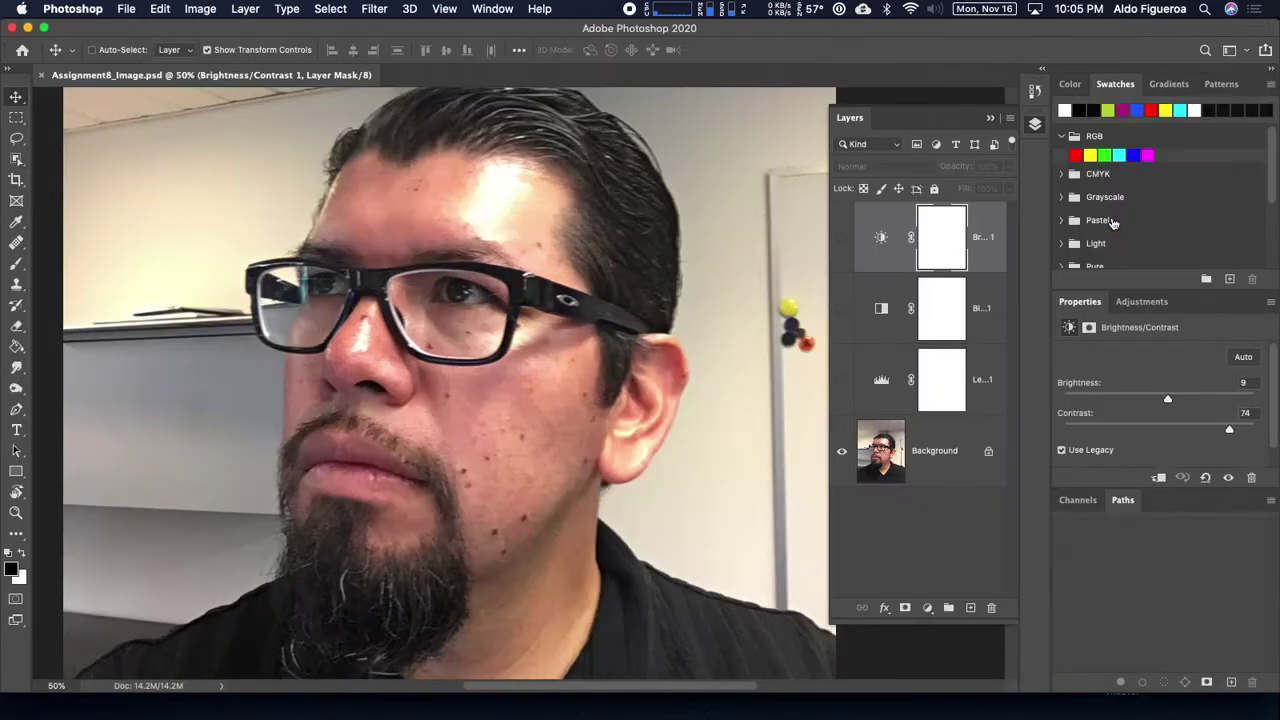
left_click_drag(842, 249, 840, 380)
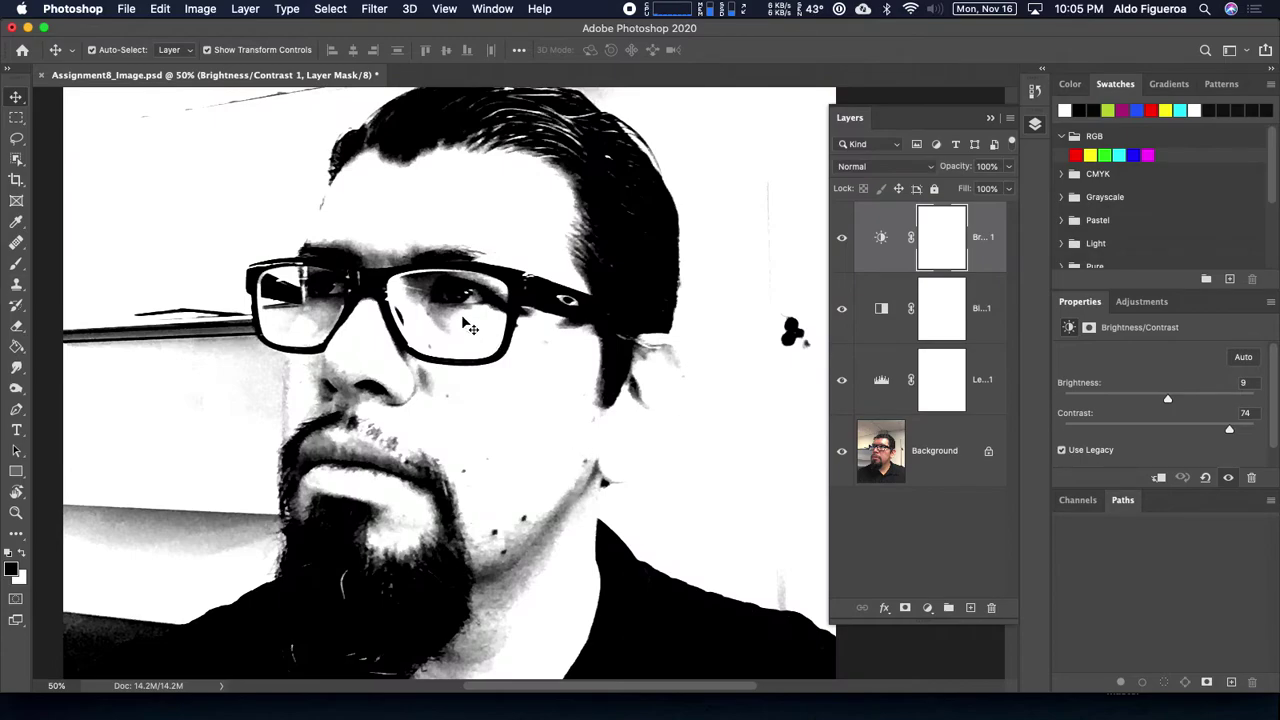
scroll(466, 318, "up", 3)
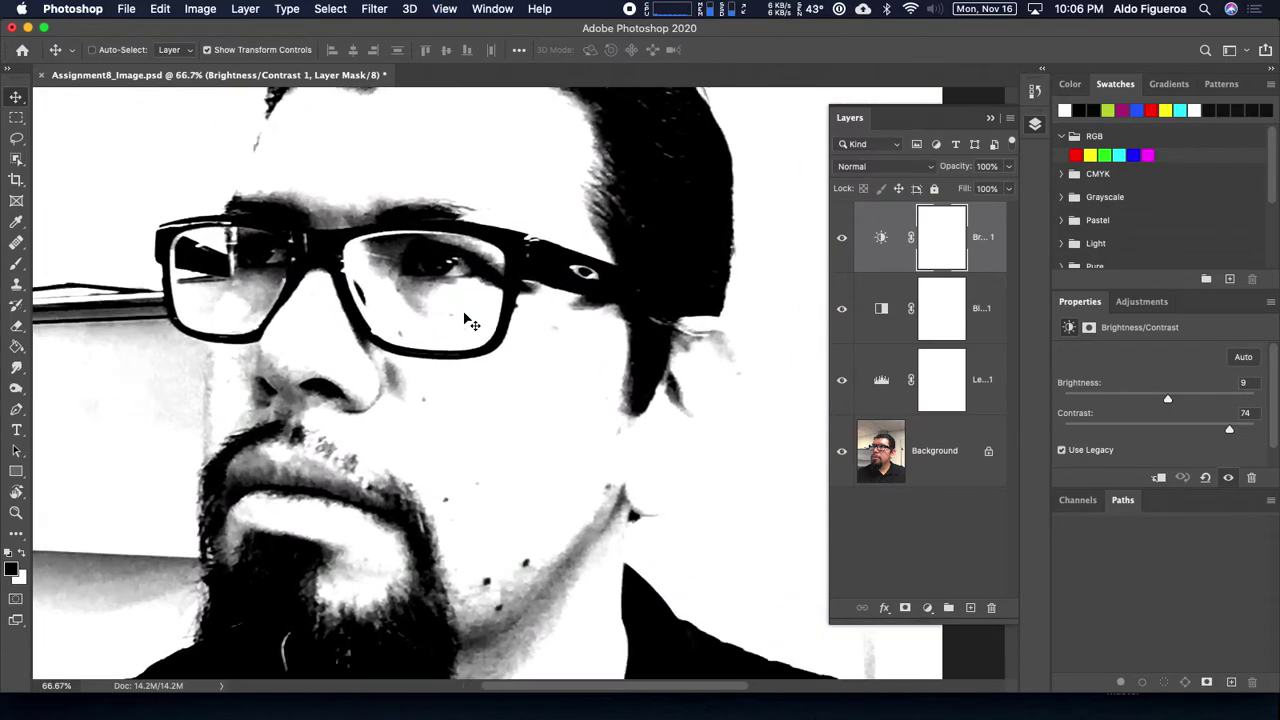
left_click_drag(449, 297, 583, 337)
scroll(590, 352, "down", 3)
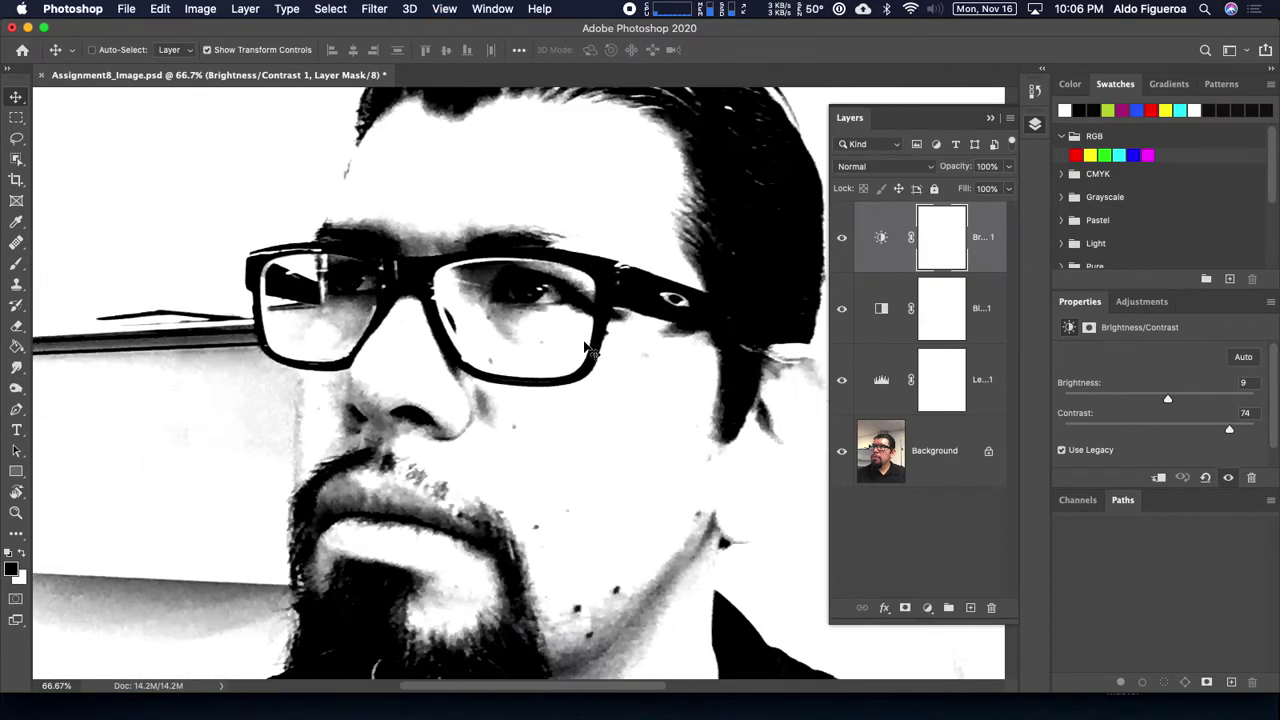
scroll(653, 331, "right", 2)
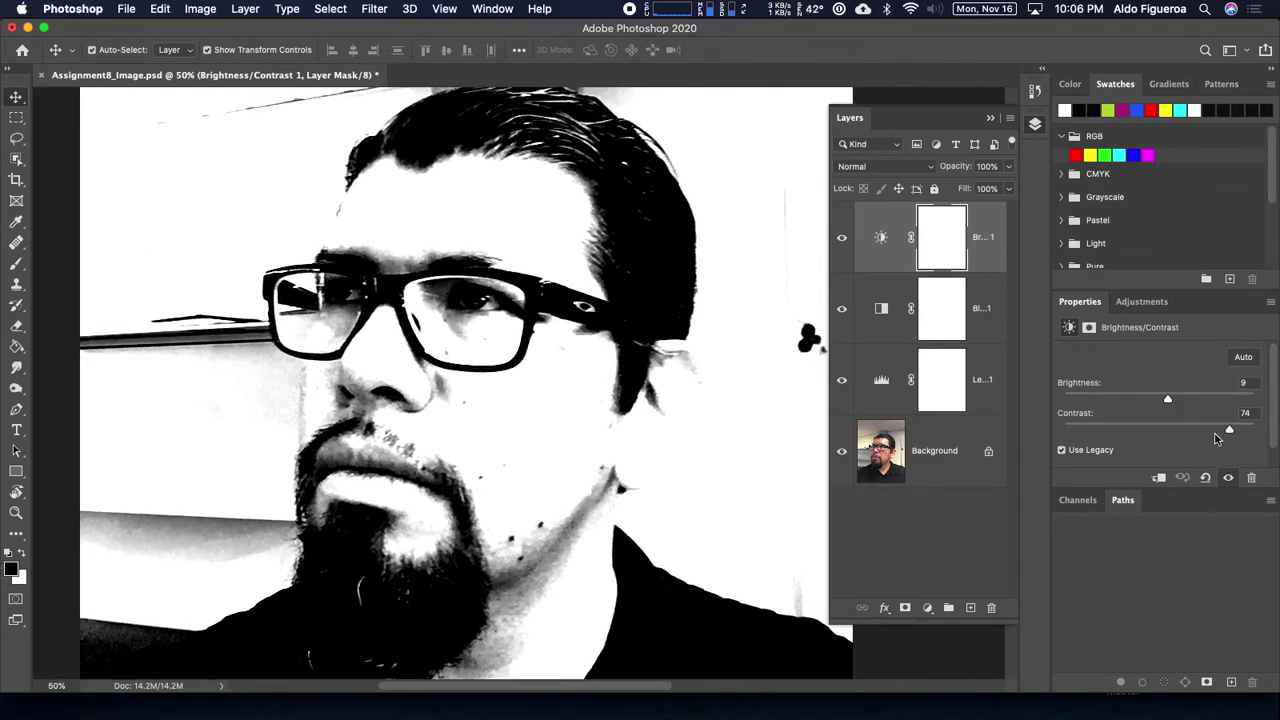
Step: Set Brightness/Contrast to brightness 9 and contrast 74 and save the document
left_click(1063, 451)
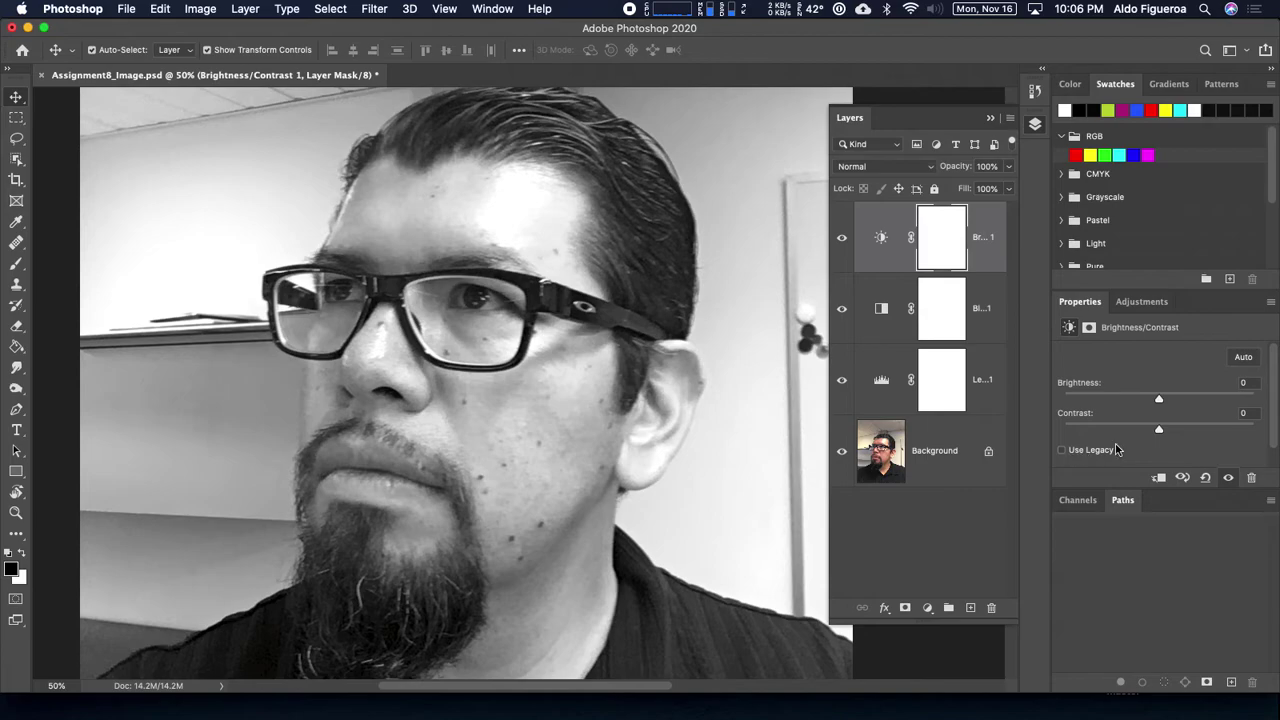
left_click_drag(1157, 433, 1247, 452)
key("super+z")
key("super+z")
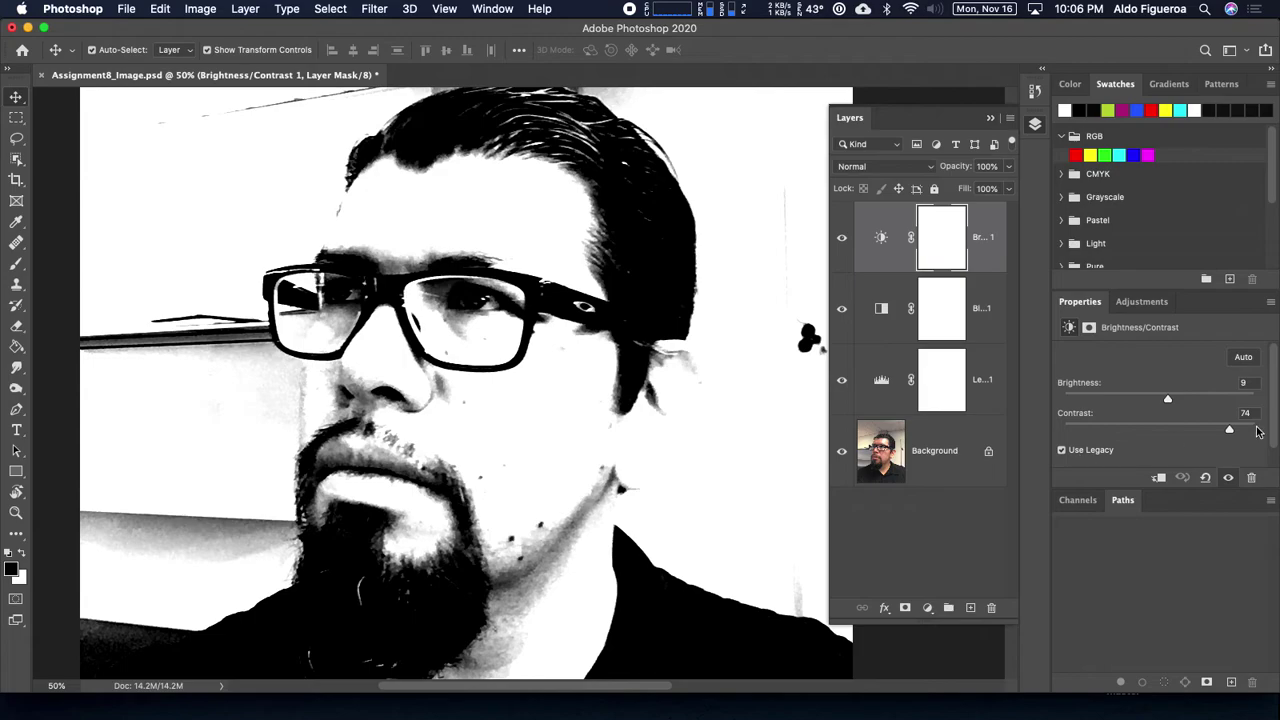
mouse_move(1231, 432)
left_mouse_down()
mouse_move(1164, 435)
mouse_move(1246, 434)
mouse_move(1219, 433)
left_mouse_up()
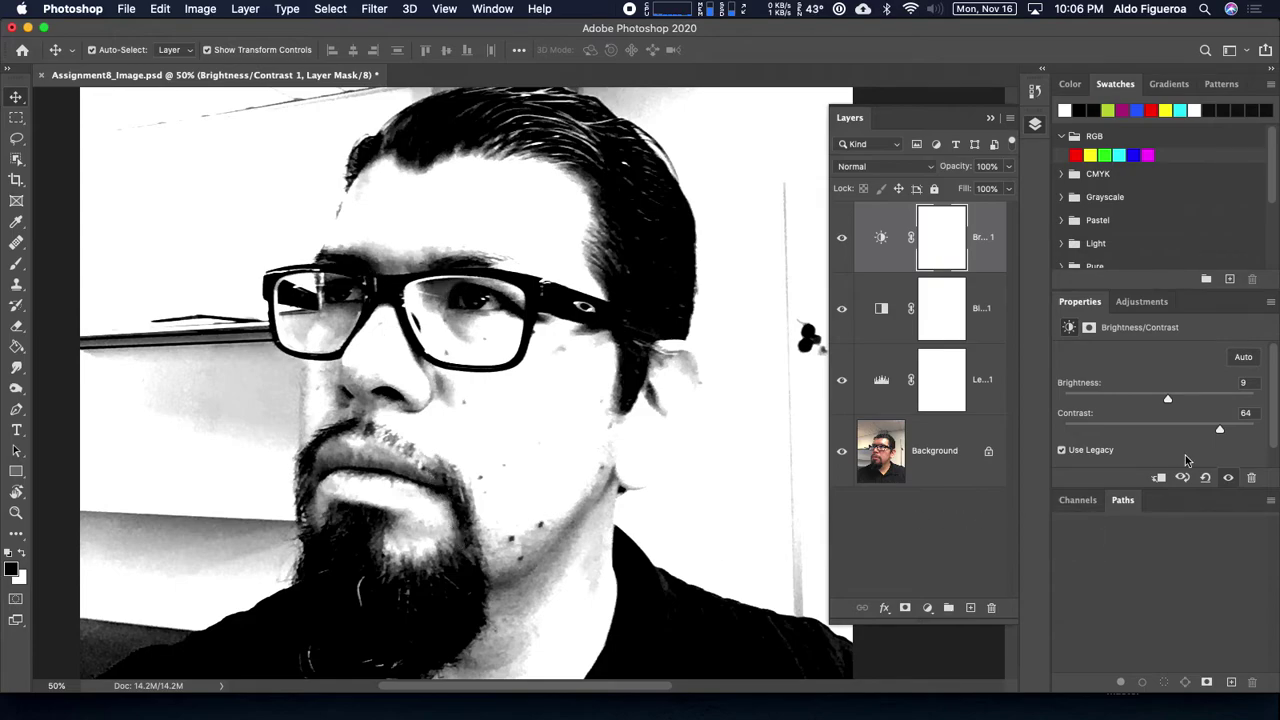
key("super+s")
left_click(1191, 441)
left_click_drag(1224, 438, 1230, 449)
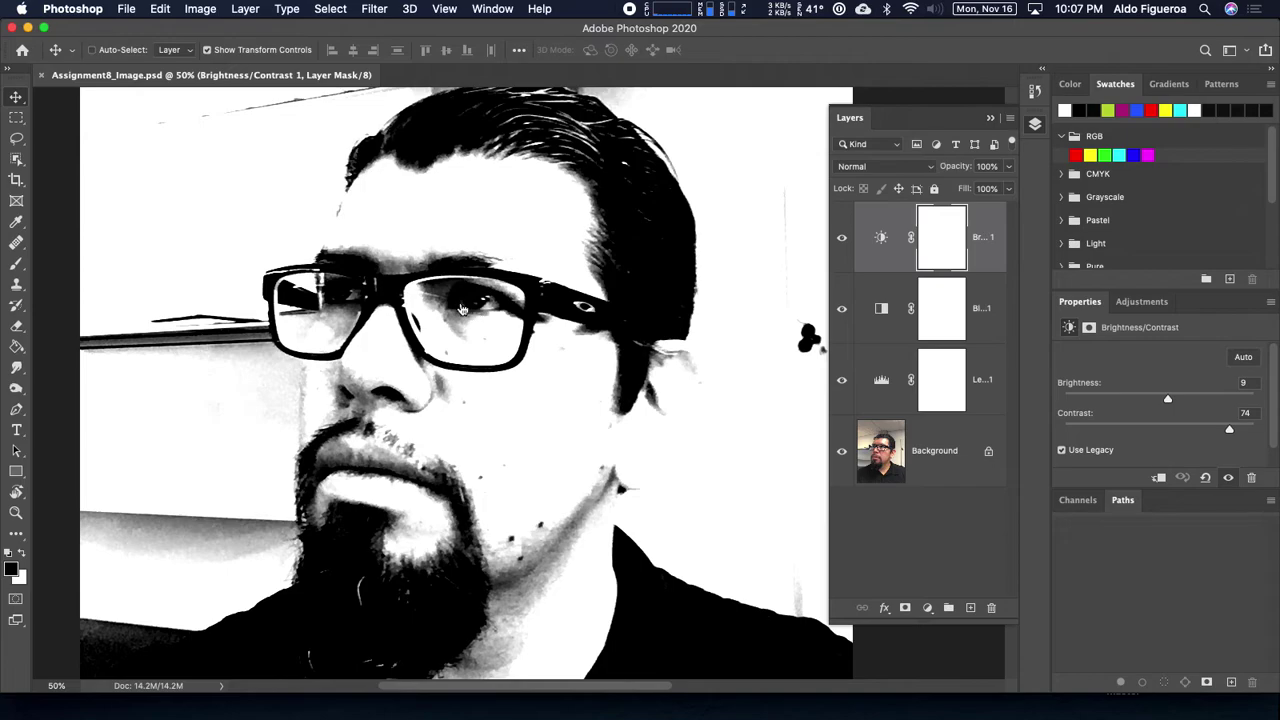
Step: Back in Illustrator, update the modified linked photo and zoom in on the glasses
key("super+Tab")
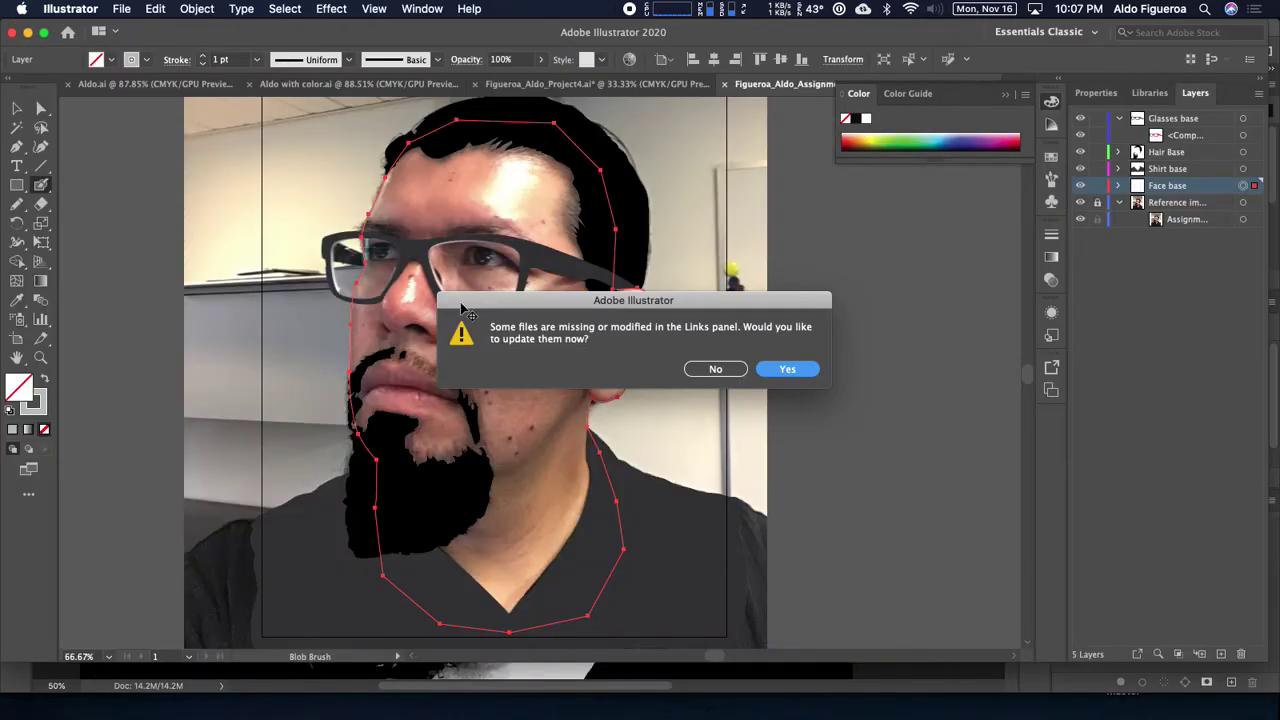
left_click(792, 370)
key("super+equal")
key("super+equal")
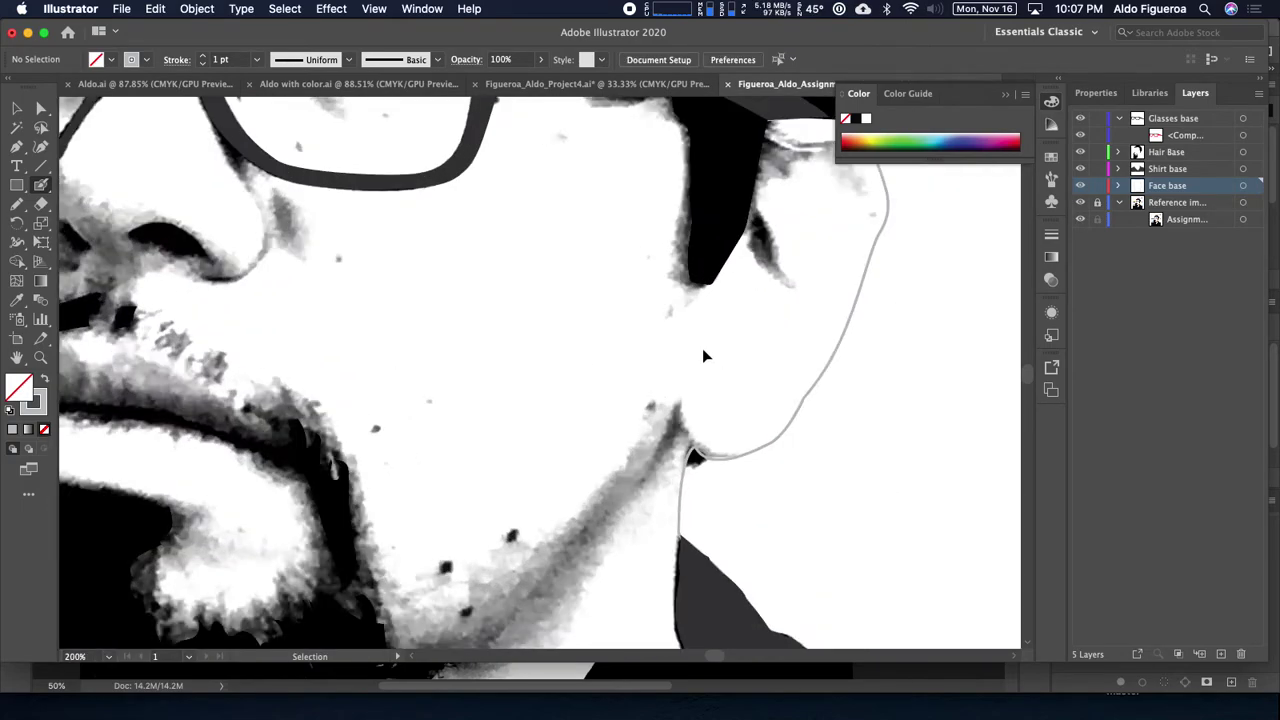
mouse_move(523, 209)
left_mouse_down()
mouse_move(783, 431)
mouse_move(552, 312)
mouse_move(531, 349)
left_mouse_up()
key("bracketright")
key("bracketright")
key("bracketright")
key("bracketleft")
key("bracketleft")
key("bracketleft")
left_click_drag(783, 356, 757, 392)
left_click_drag(485, 372, 411, 338)
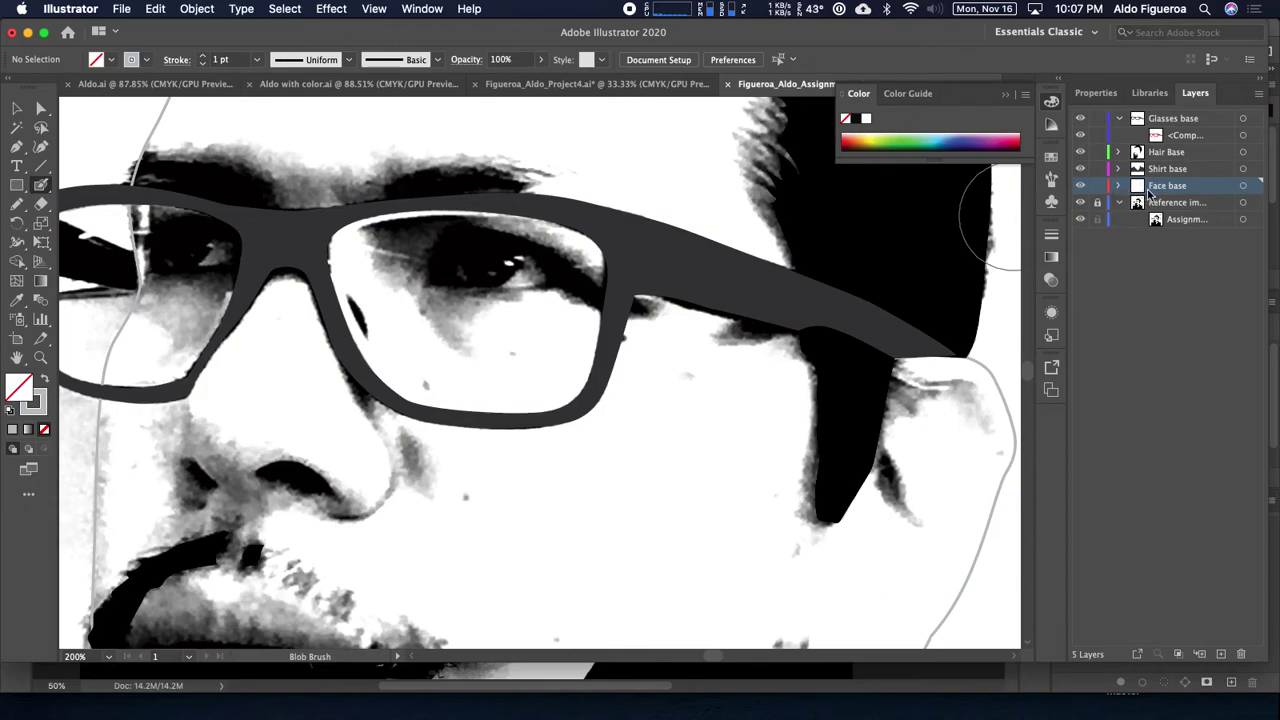
Step: Add a new layer above Face base and name it 'Face darks'
left_click(1219, 653)
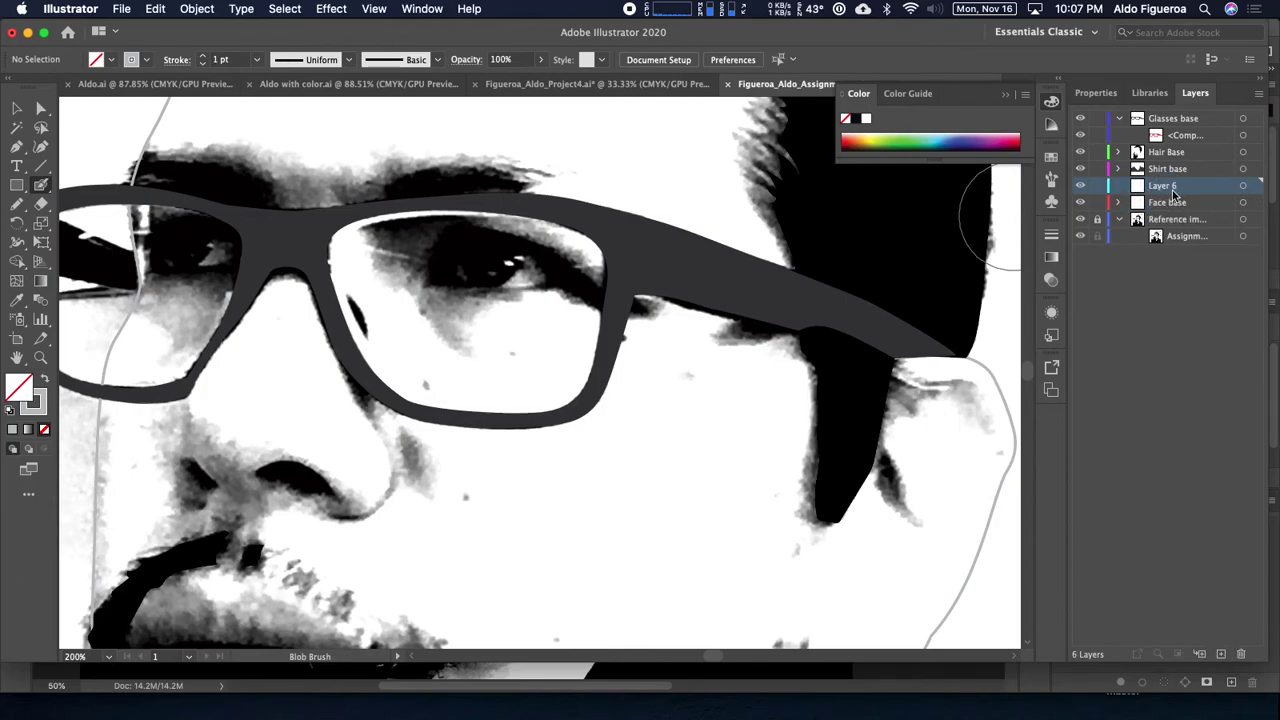
double_click(1165, 193)
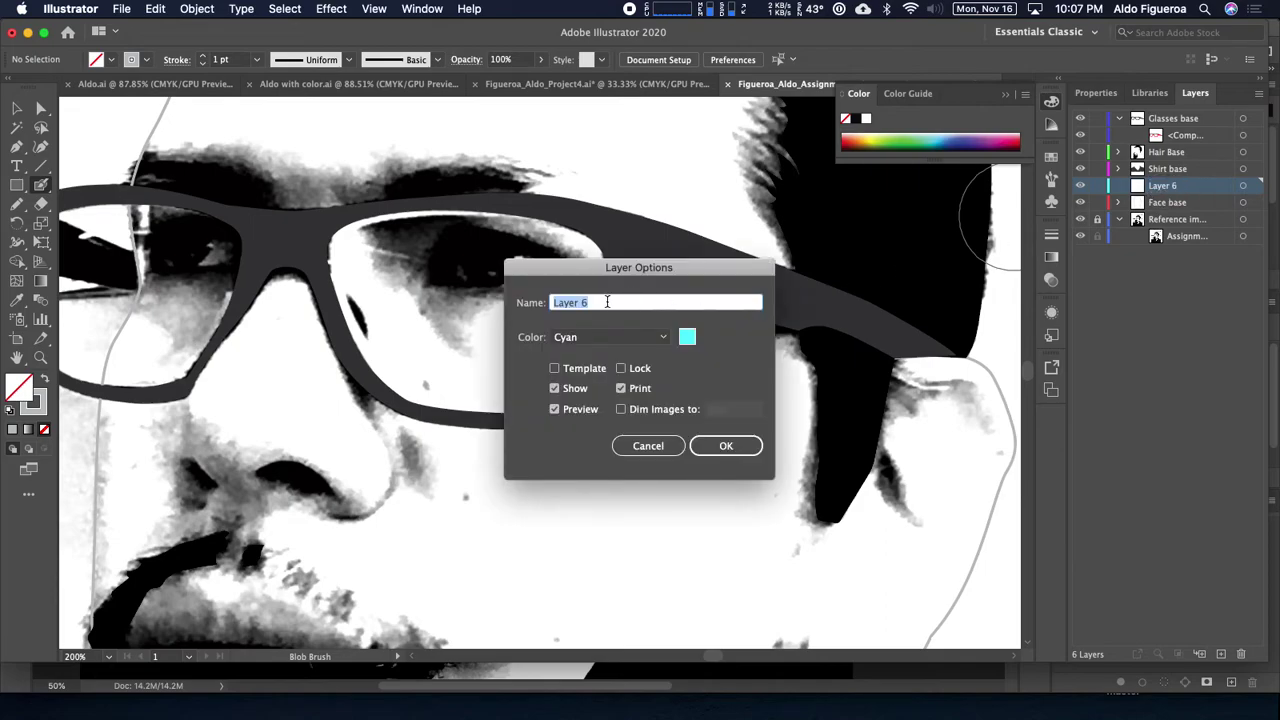
type("Face darks")
key("Return")
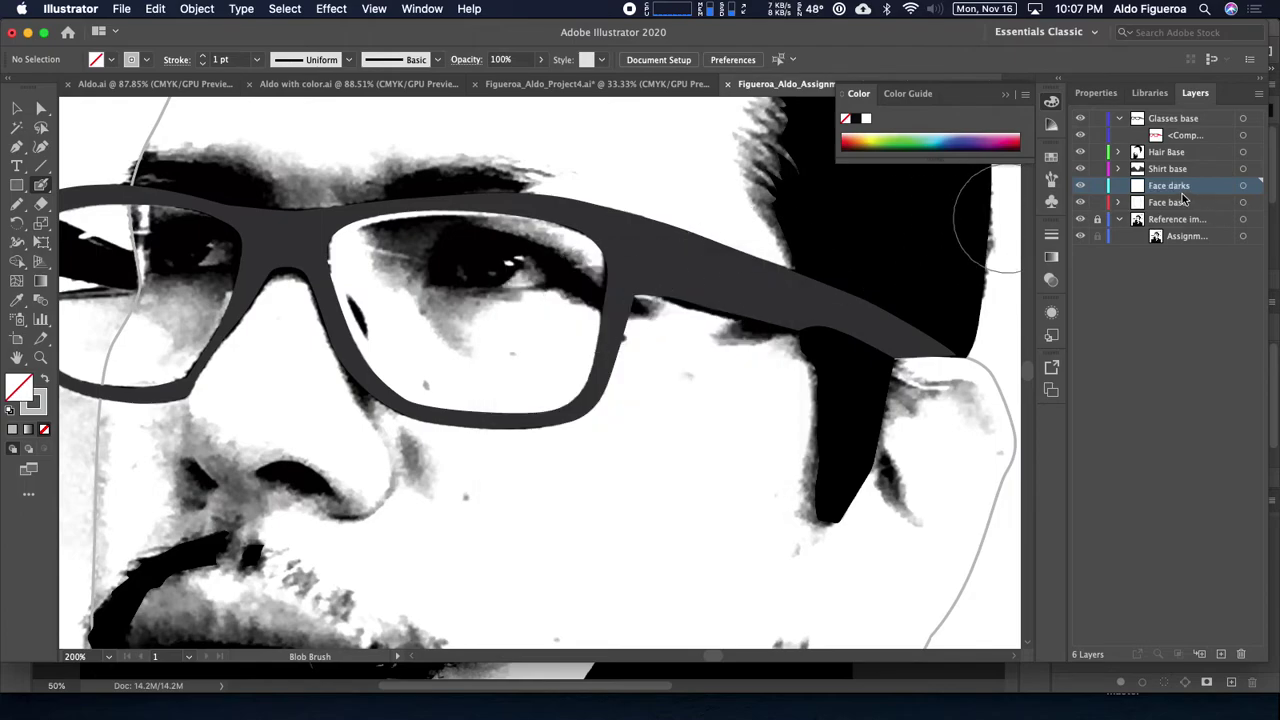
left_click_drag(554, 317, 724, 387)
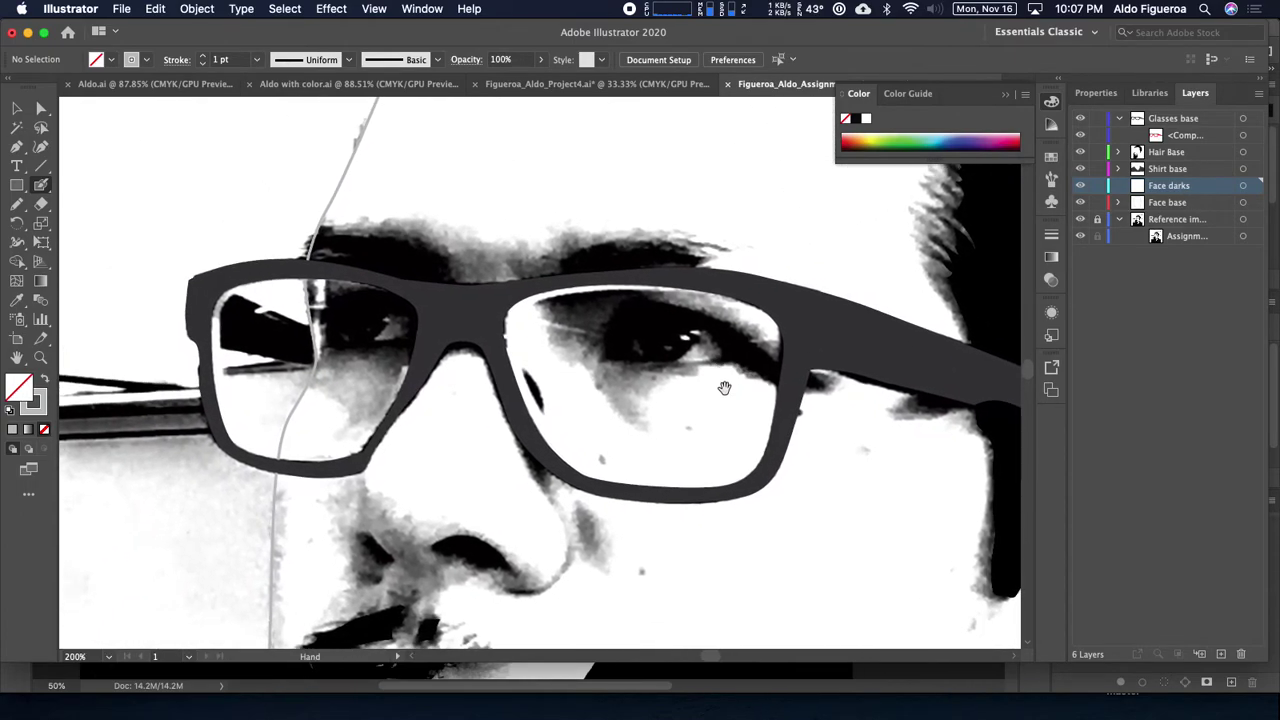
Step: Switch to the Pencil tool with a red stroke colour
left_click(17, 204)
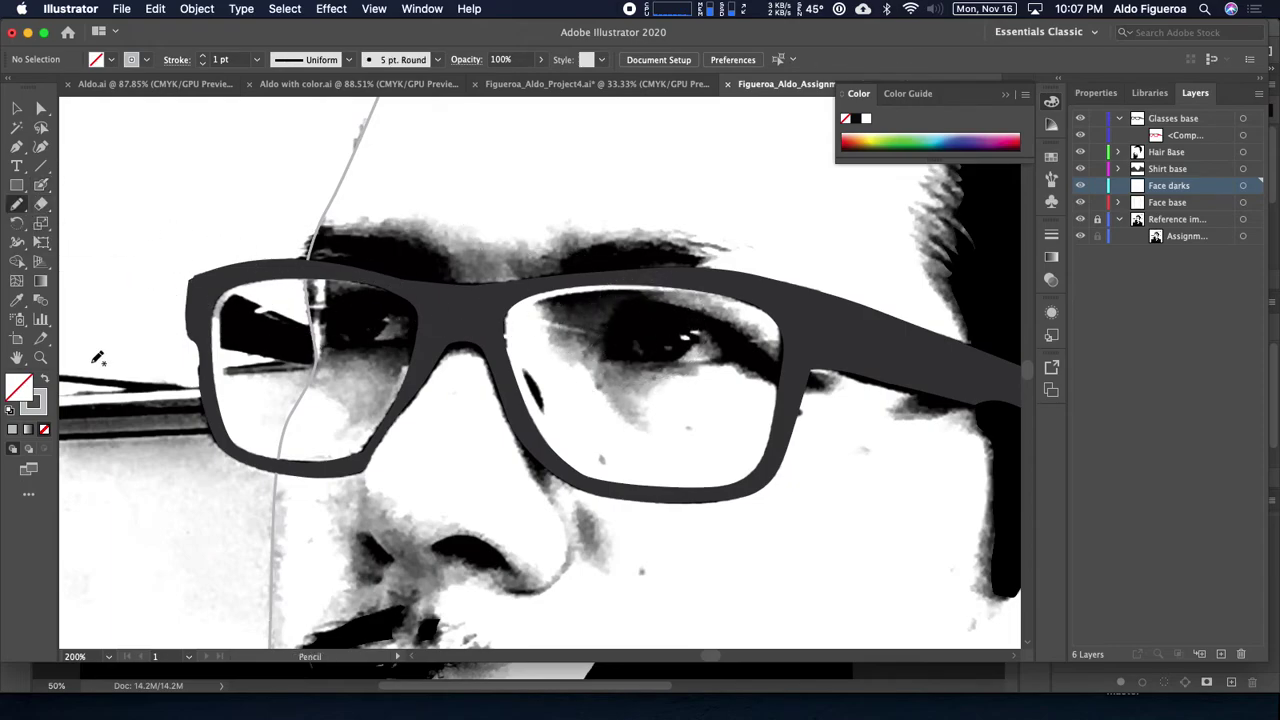
left_click(145, 60)
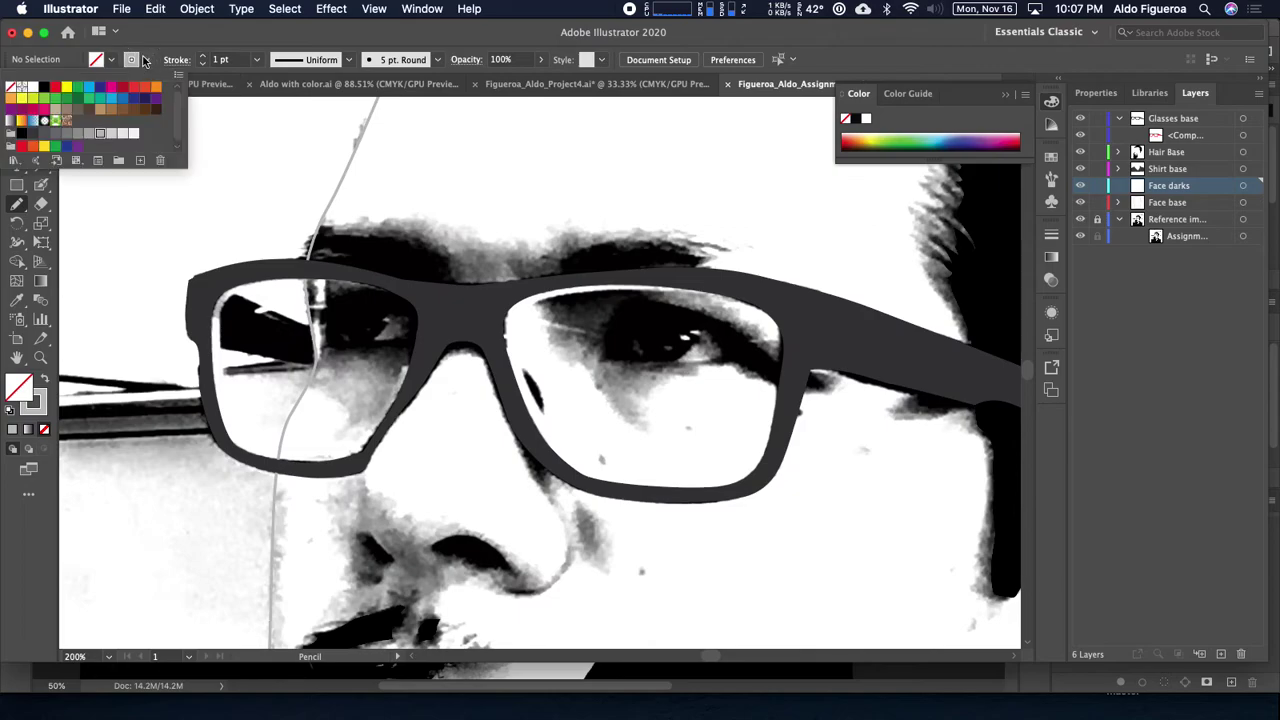
left_click(57, 88)
Step: Zoom to 300% on the glasses' right lens and make Hair Base the active layer
left_click_drag(557, 243, 425, 211)
key("super+equal")
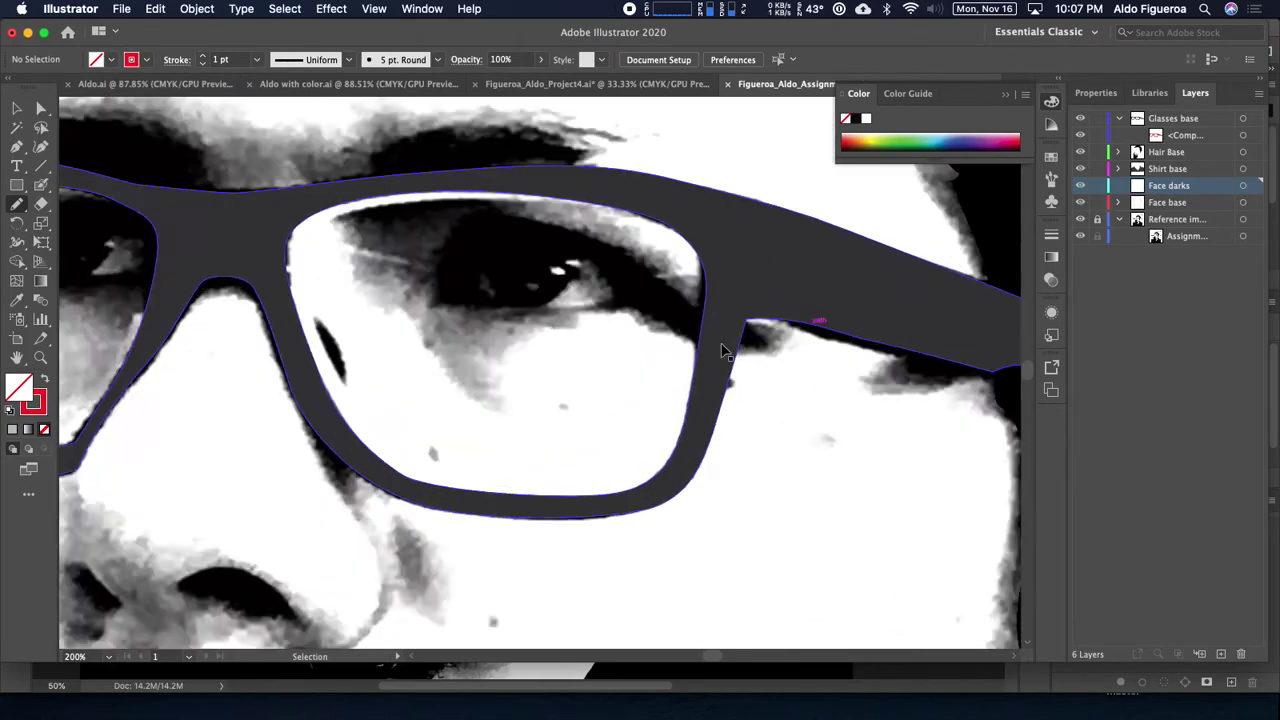
left_click_drag(620, 312, 672, 404)
mouse_move(394, 286)
left_mouse_down()
mouse_move(406, 351)
mouse_move(637, 272)
mouse_move(571, 31)
mouse_move(509, 86)
mouse_move(431, 271)
mouse_move(361, 230)
left_mouse_up()
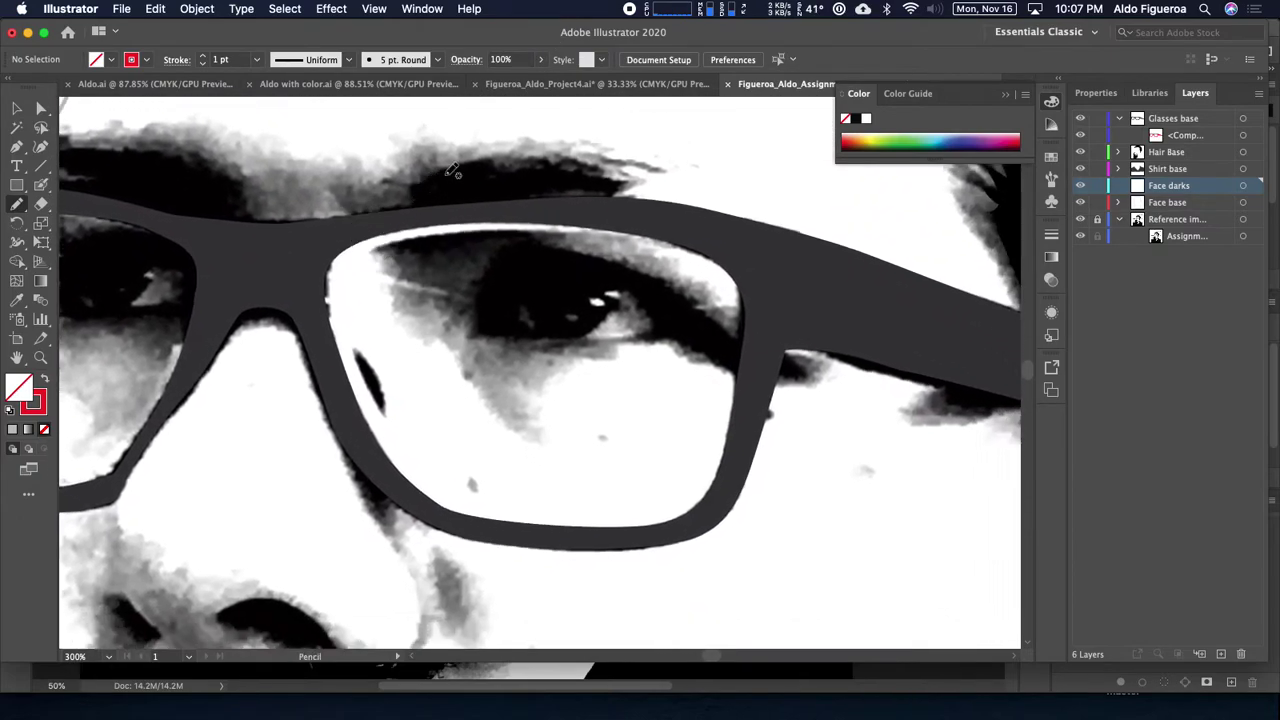
left_click_drag(559, 181, 693, 95)
mouse_move(680, 415)
left_mouse_down()
mouse_move(634, 334)
mouse_move(540, 230)
left_mouse_up()
left_click_drag(248, 440, 420, 569)
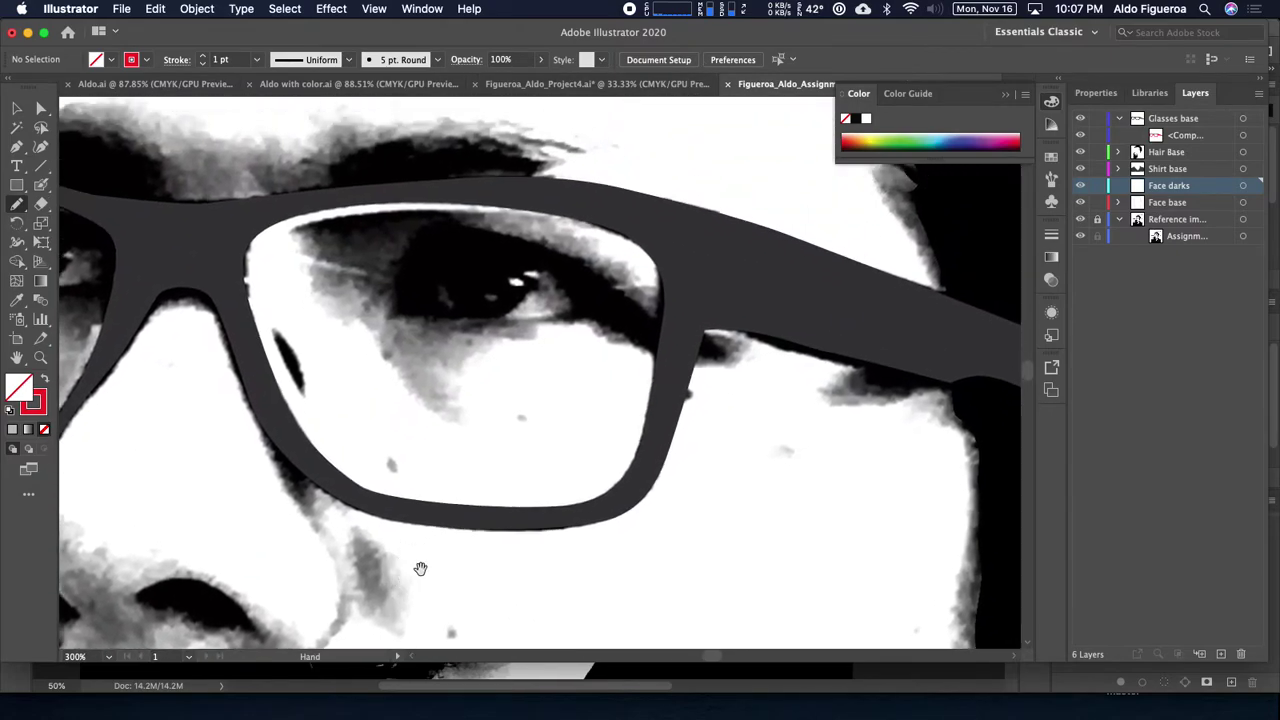
left_click_drag(669, 340, 575, 435)
left_click_drag(603, 326, 815, 352)
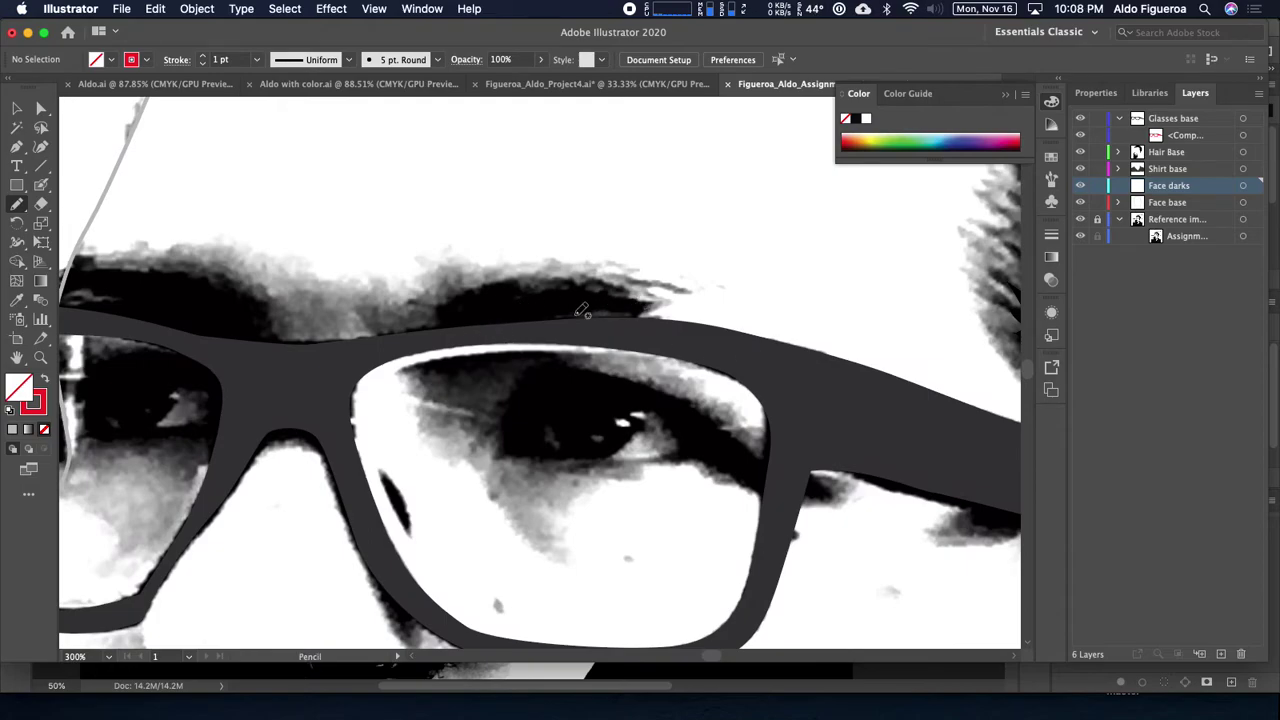
left_click(1243, 153)
Step: Set the pencil to an outline-only stroke with no fill and zoom closer on the glasses
scroll(760, 260, "left", 5)
scroll(760, 260, "down", 2)
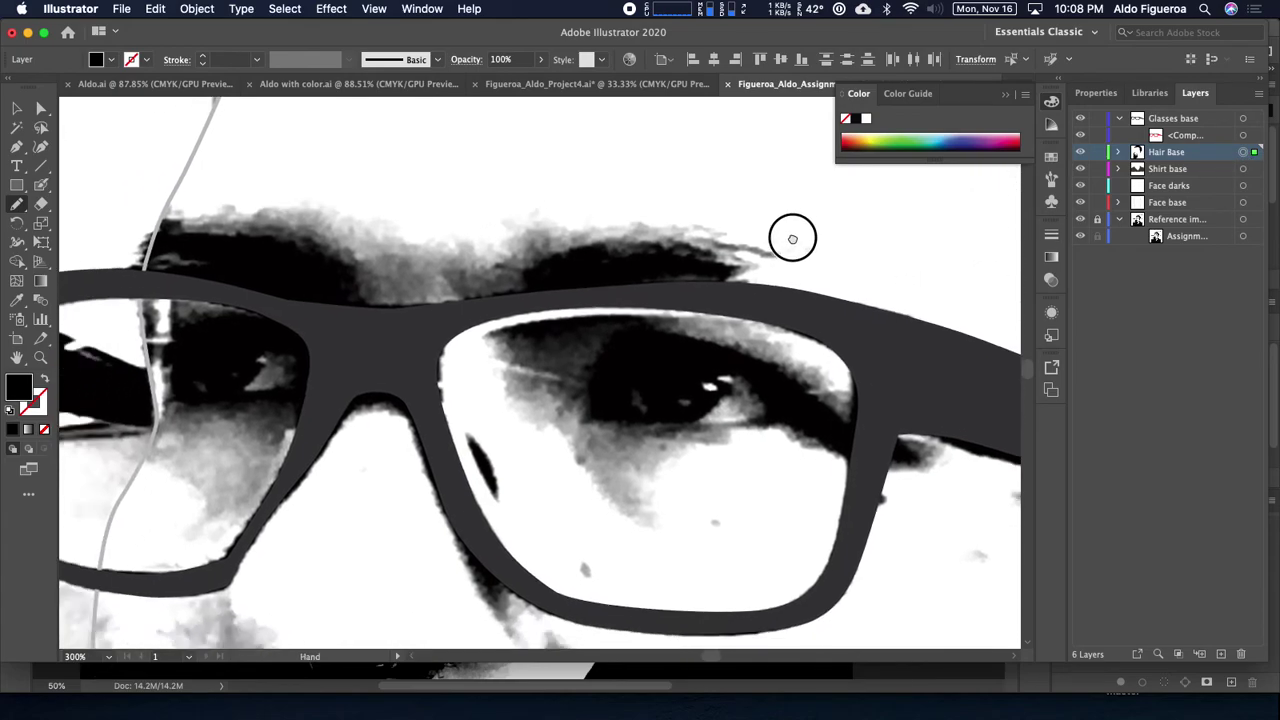
left_click_drag(929, 249, 775, 306)
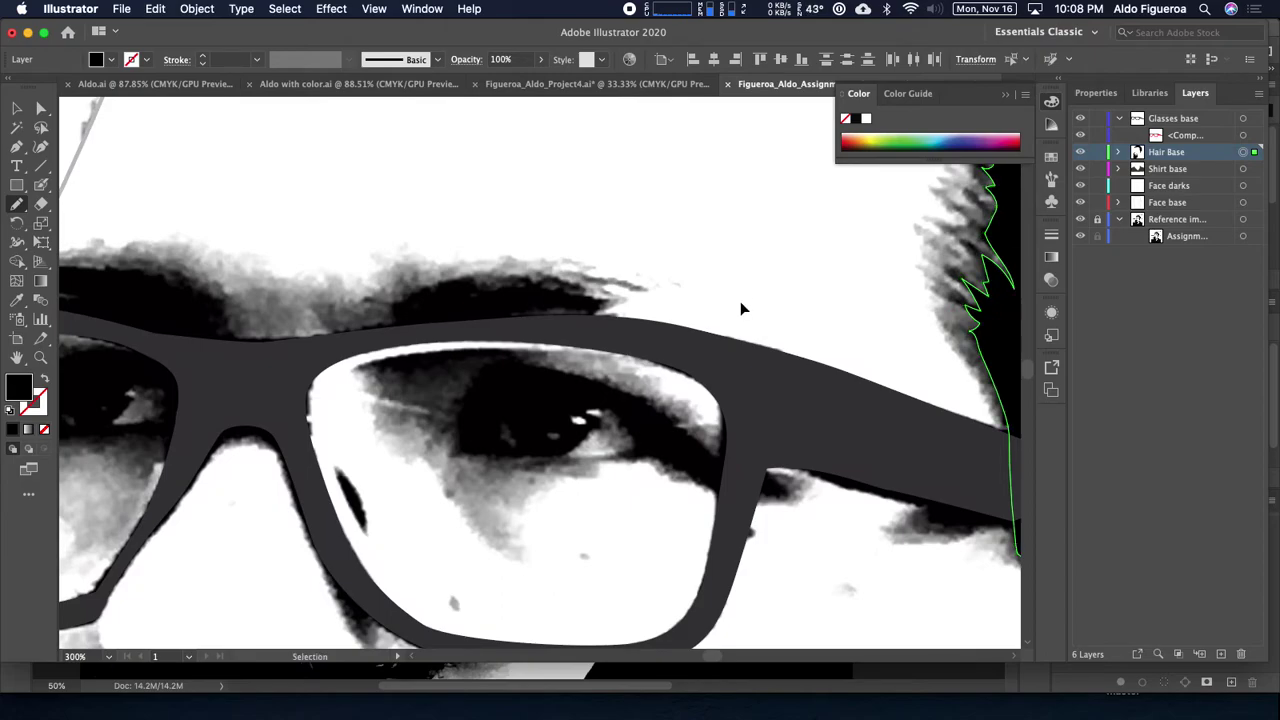
scroll(744, 306, "down", 2)
key("shift+x")
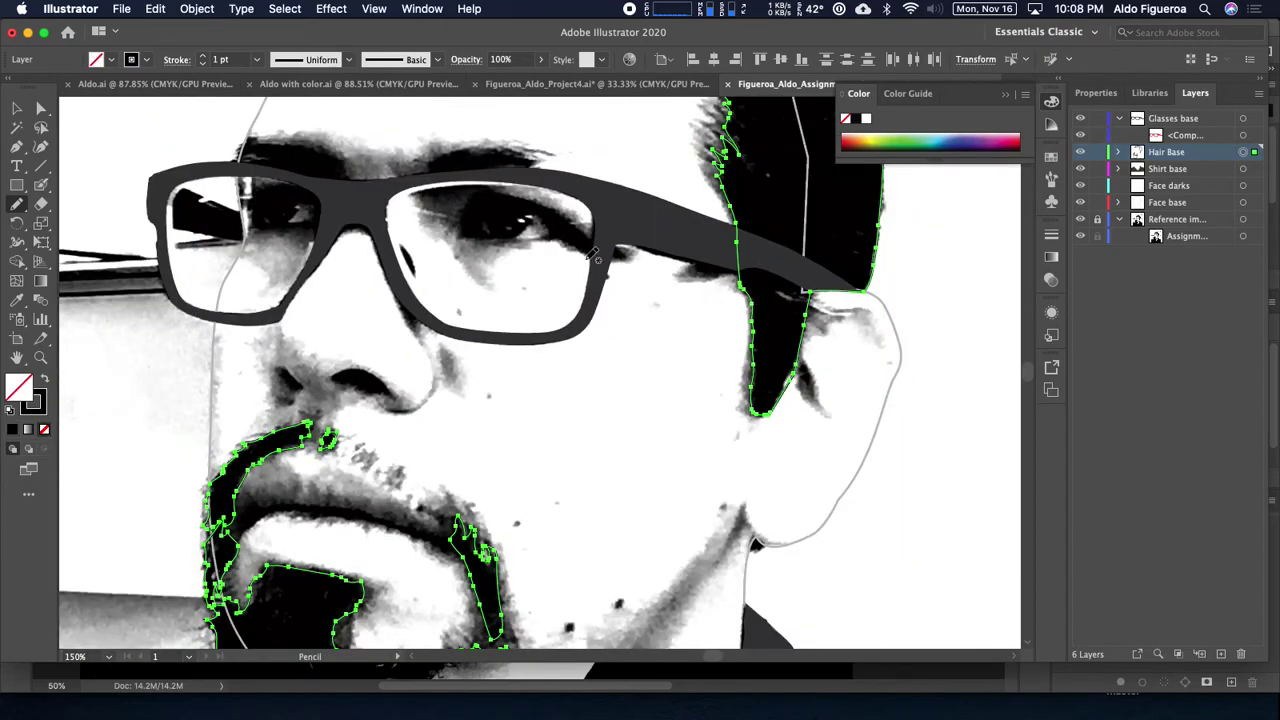
scroll(523, 251, "up", 4)
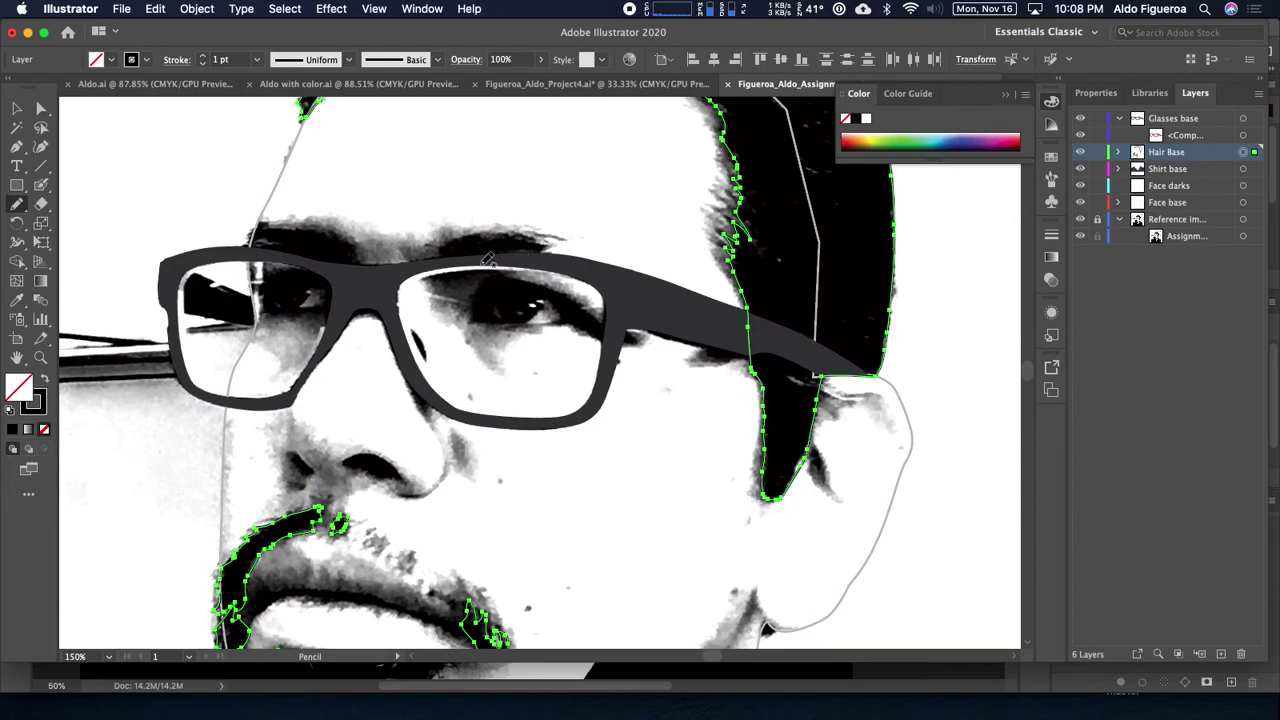
left_click(491, 264, "super")
key("super+space")
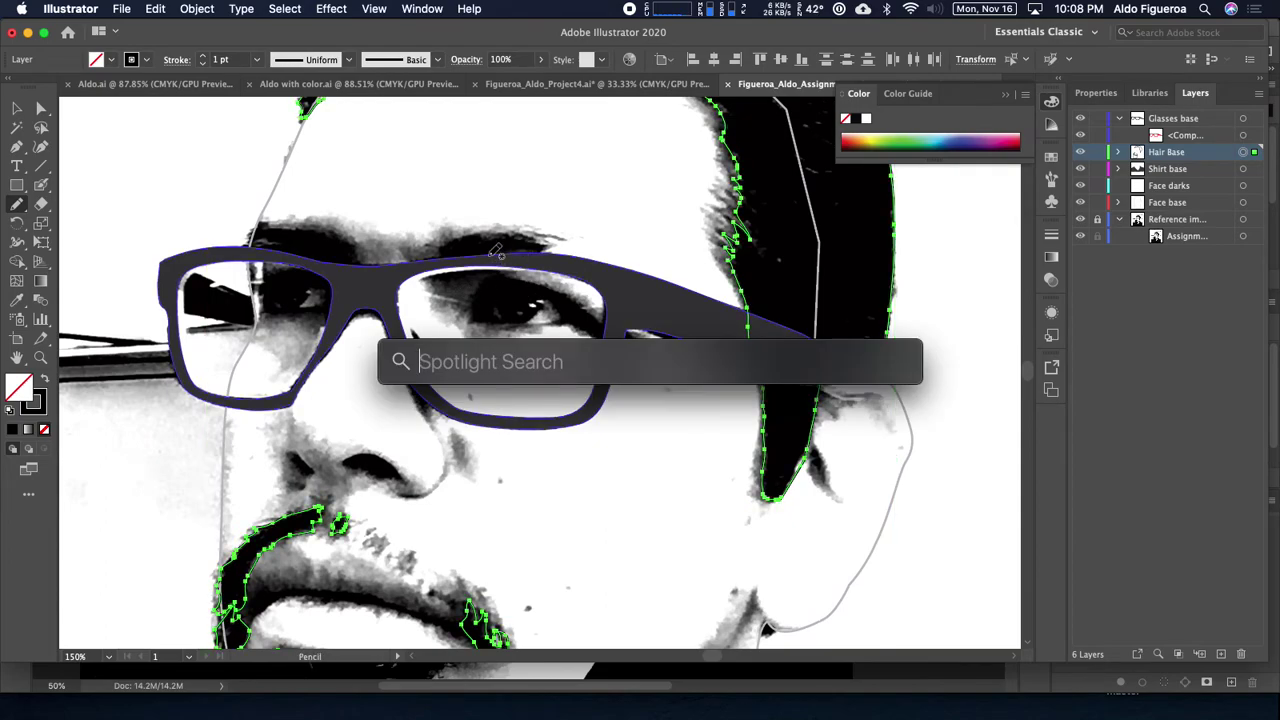
key("Escape")
key("super+equal")
key("super+equal")
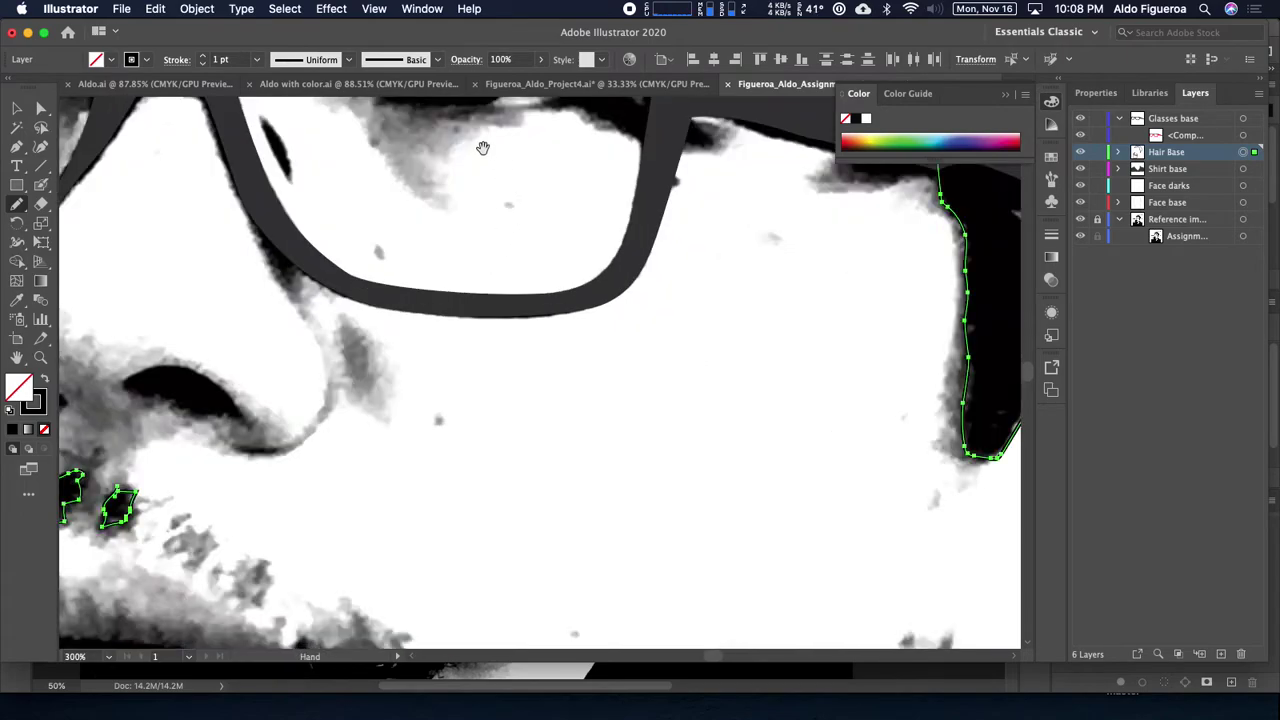
scroll(634, 520, "up", 5)
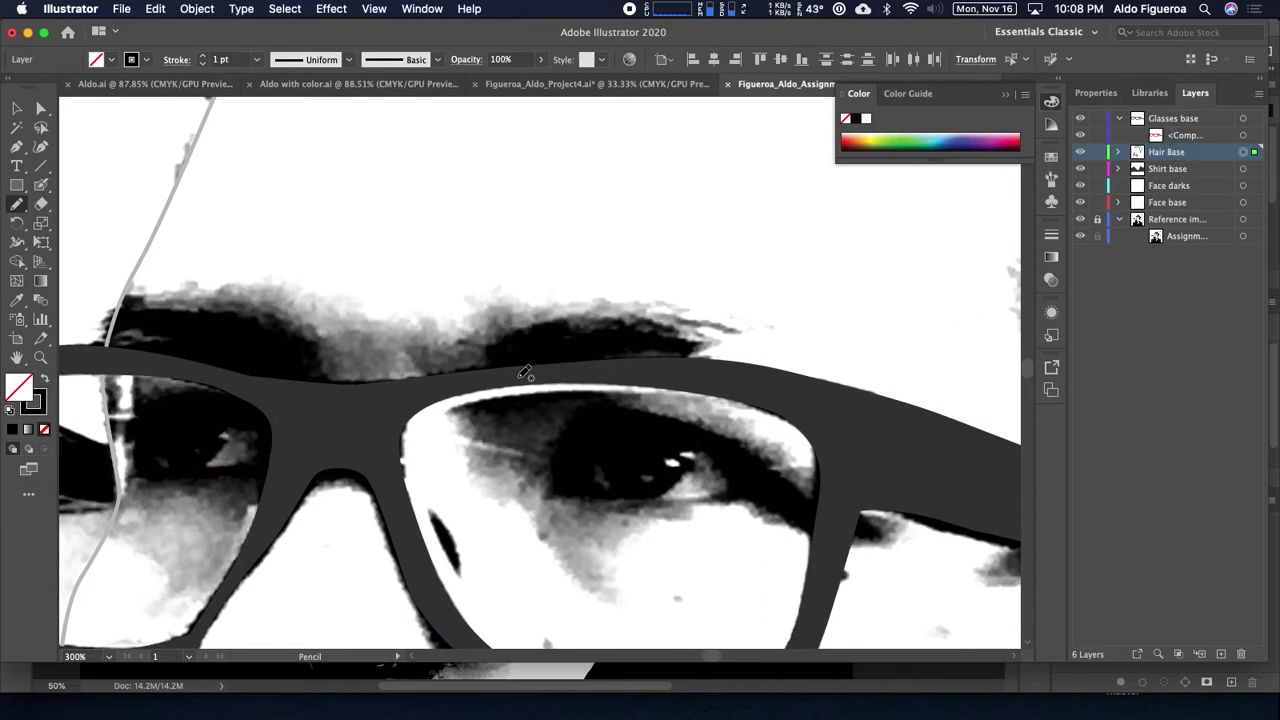
Step: Trace the eyebrow above the right-hand lens and give it a red outline
mouse_move(549, 372)
left_mouse_down()
mouse_move(699, 345)
mouse_move(637, 326)
mouse_move(531, 325)
mouse_move(493, 338)
mouse_move(455, 378)
mouse_move(520, 374)
left_mouse_up()
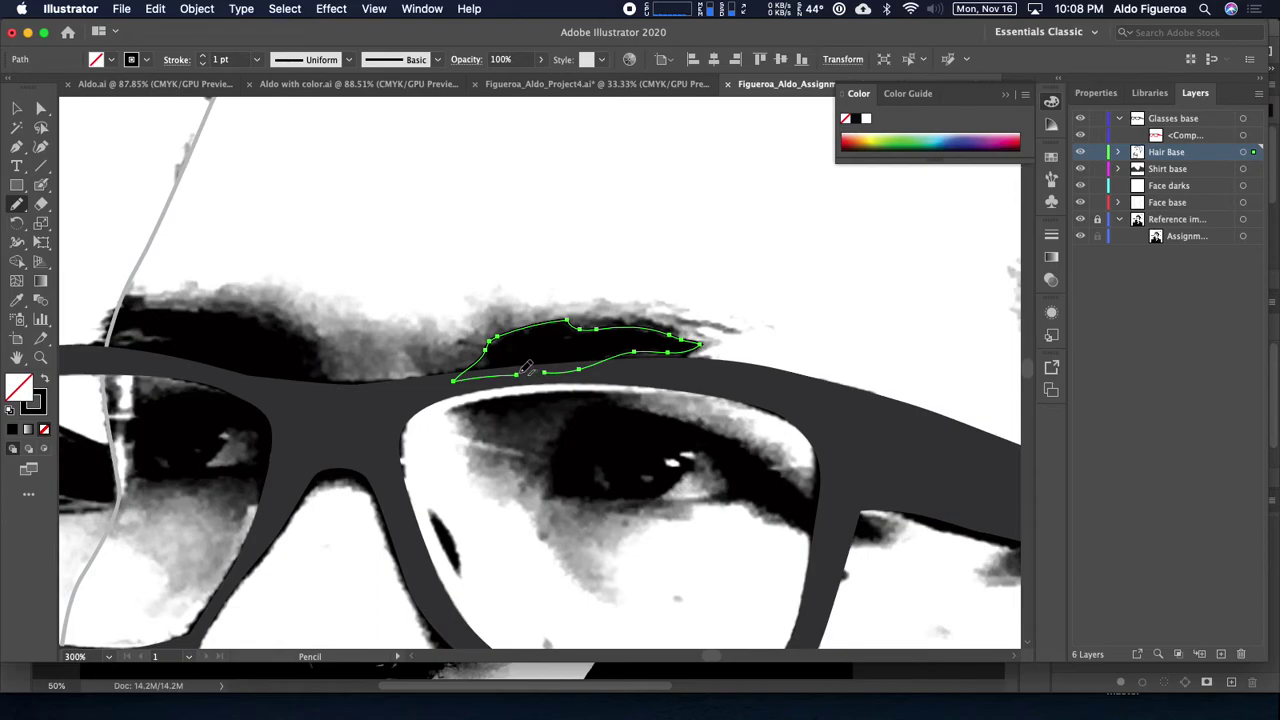
key("shift+x")
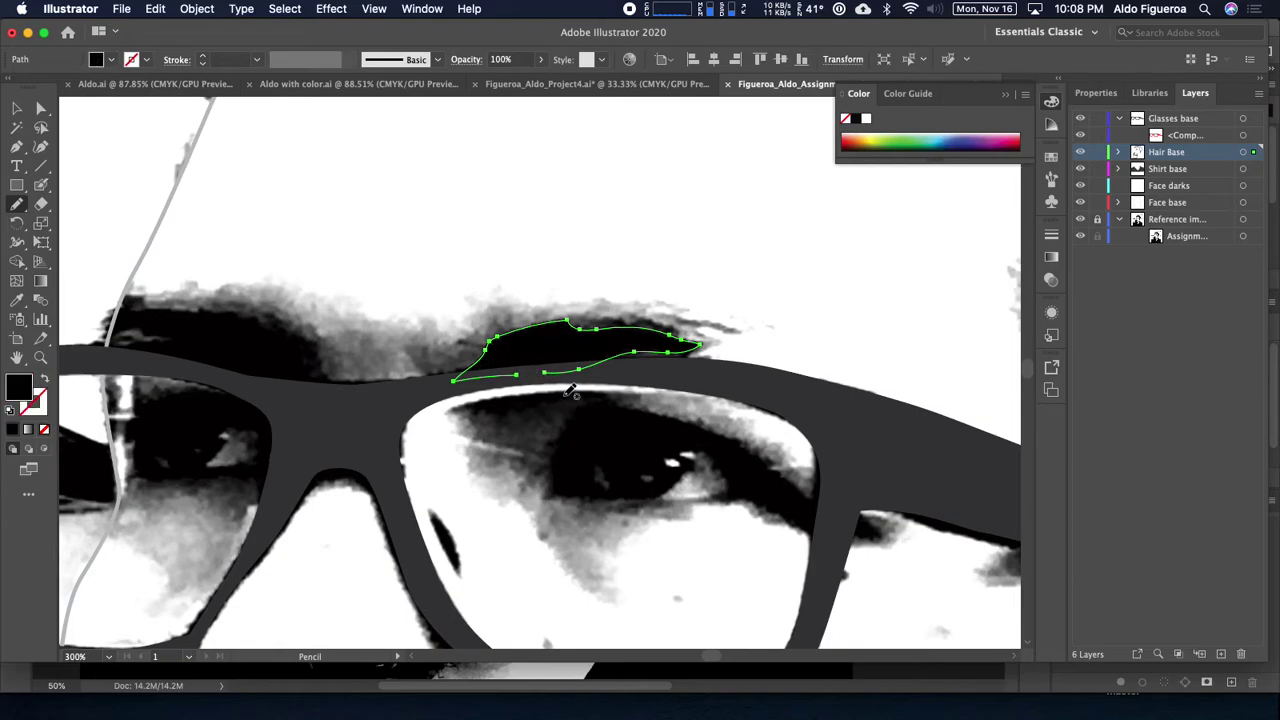
left_click(112, 60)
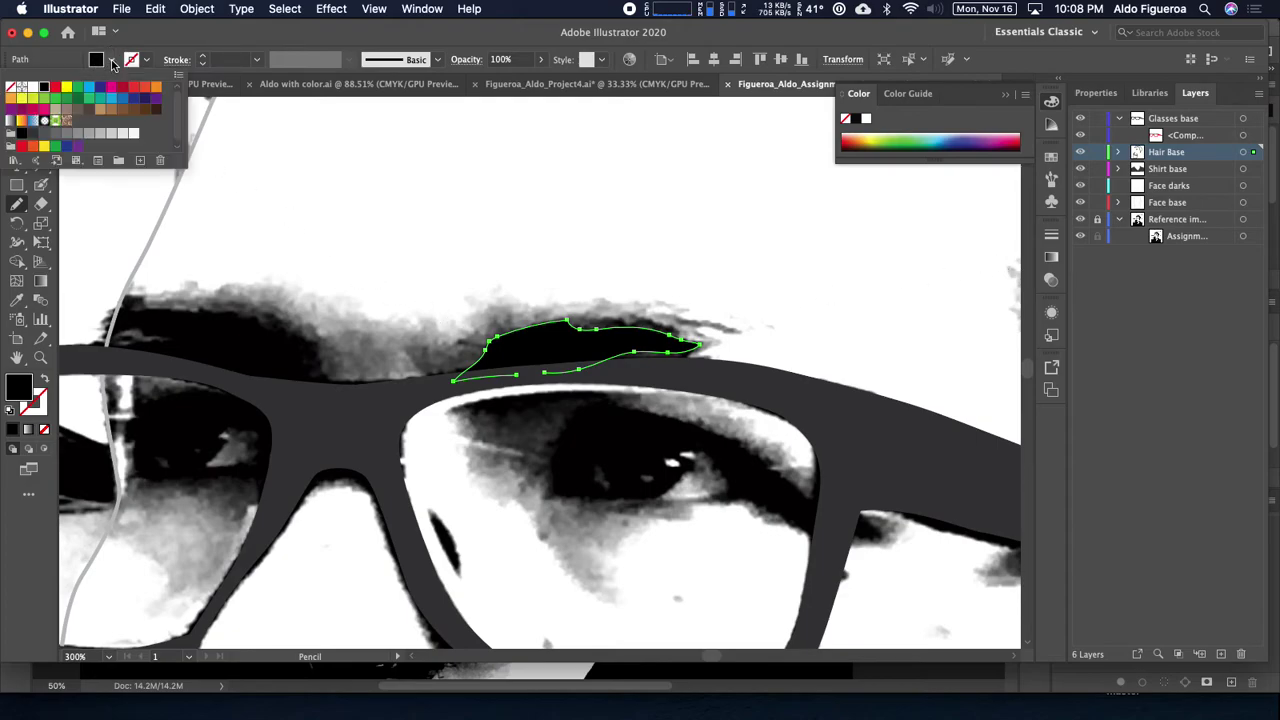
left_click(56, 88)
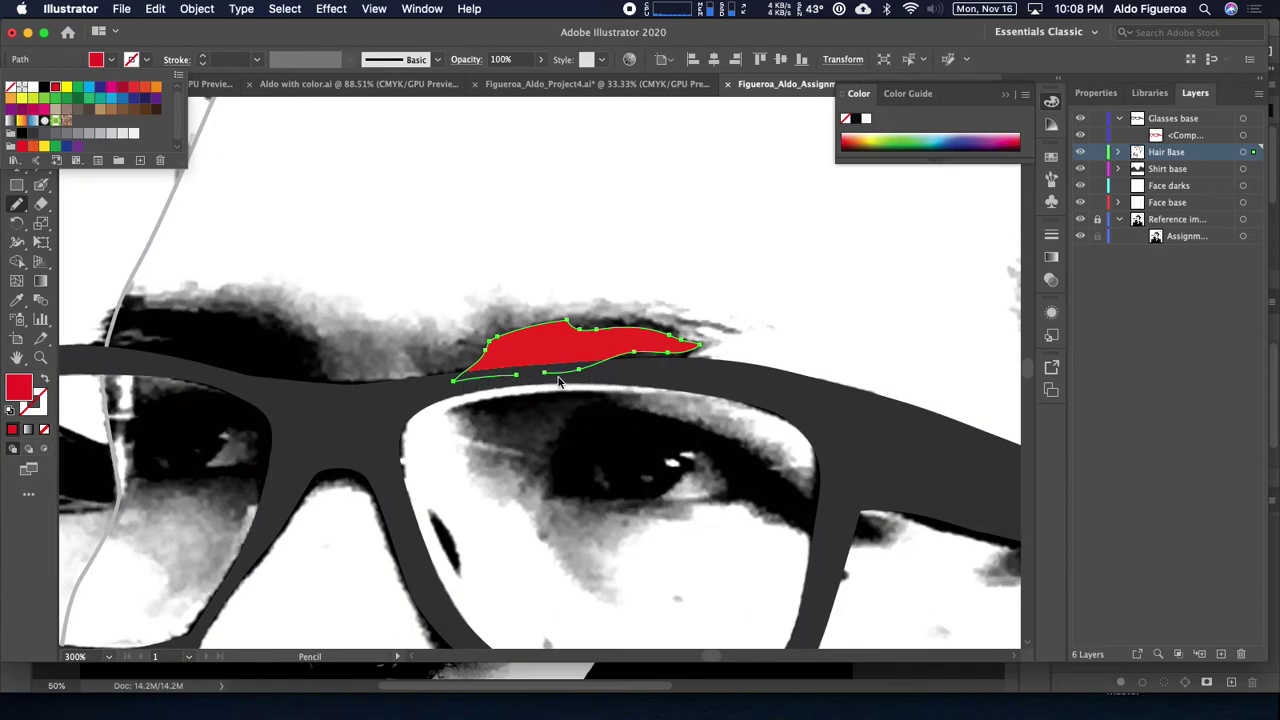
left_click(483, 386)
key("shift+x")
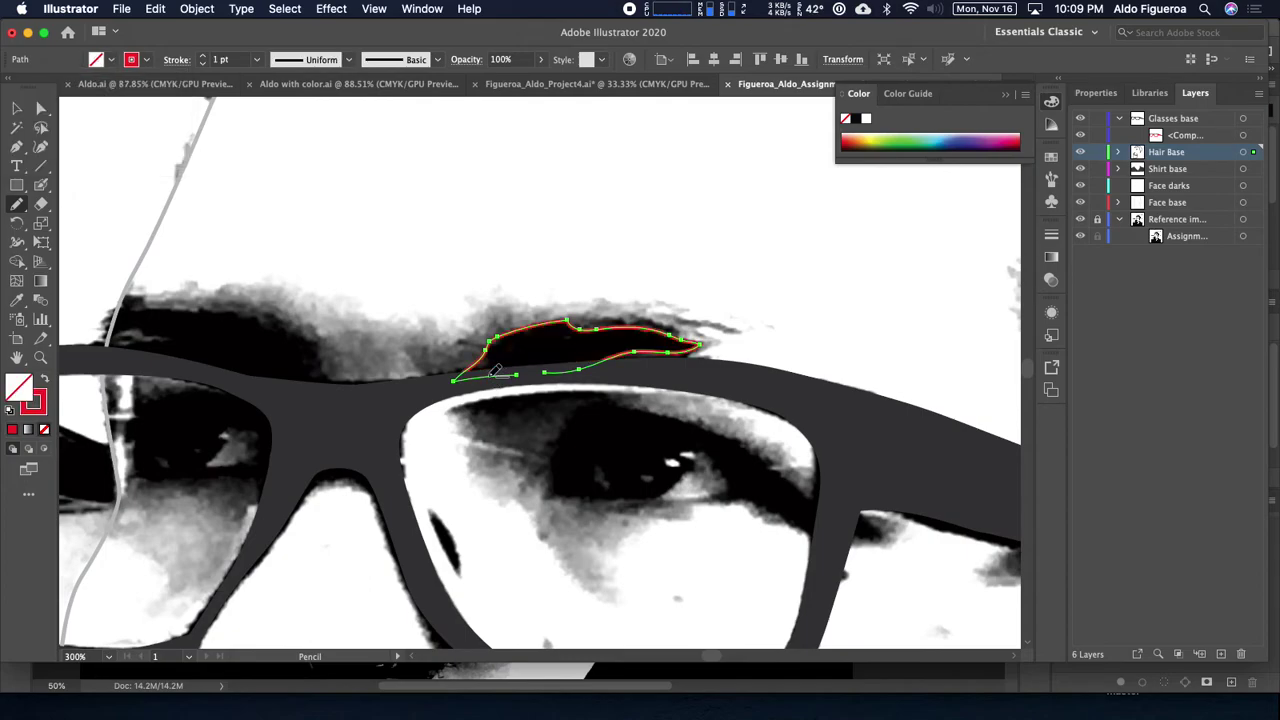
Step: Trace the eyebrow above the left-hand lens and select all Hair Base paths
mouse_move(370, 357)
left_mouse_down()
mouse_move(545, 355)
mouse_move(495, 391)
mouse_move(521, 387)
mouse_move(473, 324)
left_mouse_up()
mouse_move(447, 310)
left_mouse_down()
mouse_move(312, 299)
mouse_move(293, 316)
mouse_move(300, 338)
mouse_move(278, 348)
mouse_move(514, 386)
left_mouse_up()
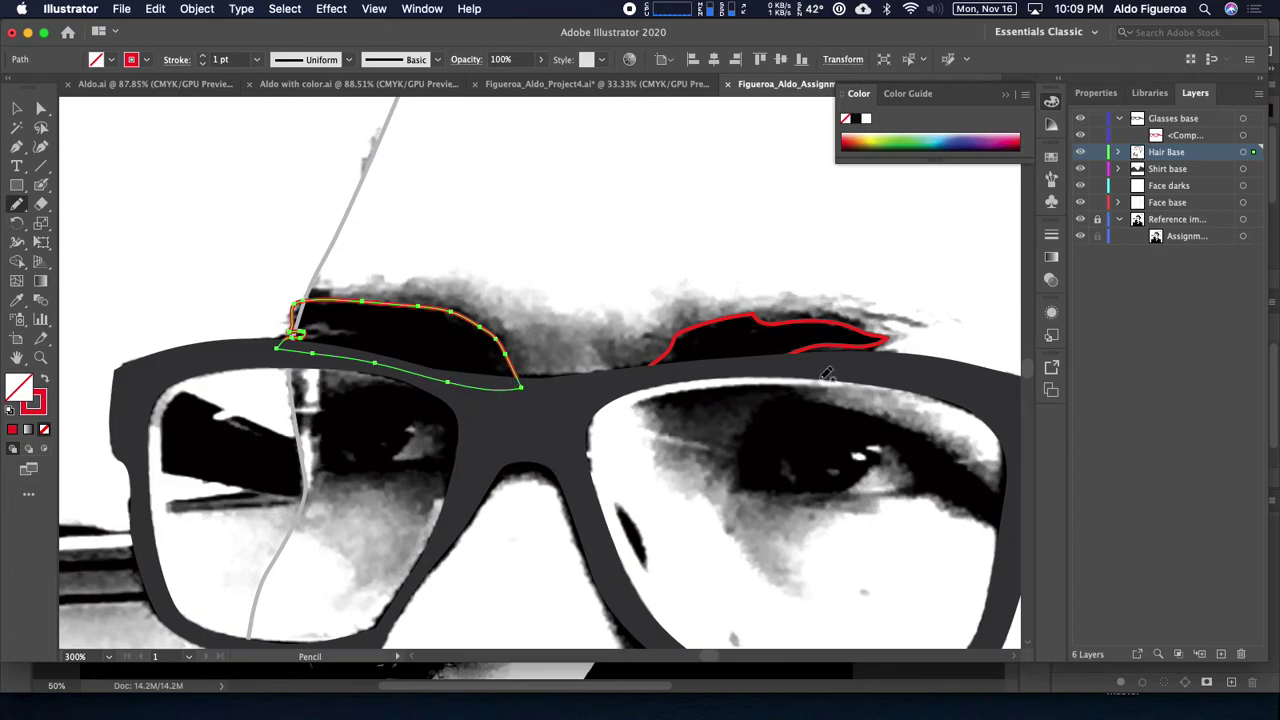
left_click(1242, 152)
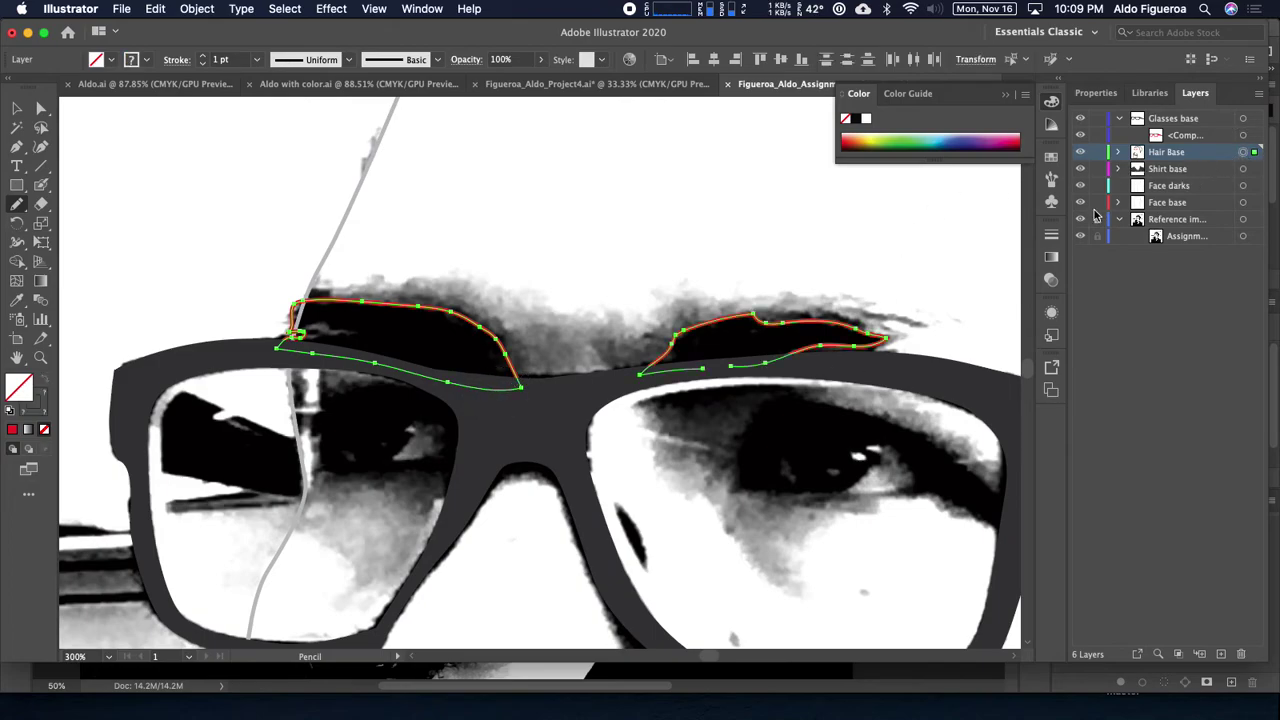
Step: Zoom out to the whole portrait, hide the reference photo and deselect everything
key("super+minus")
key("super+minus")
key("super+minus")
key("super+minus")
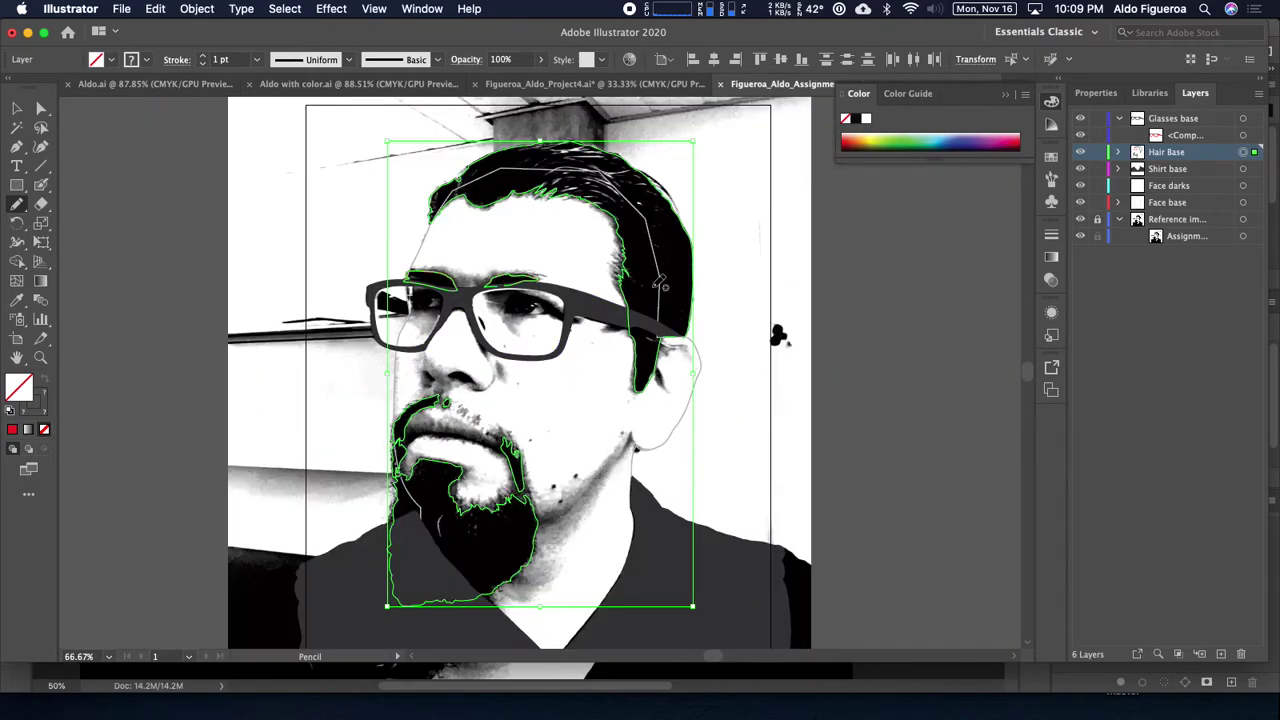
left_click_drag(570, 235, 535, 285)
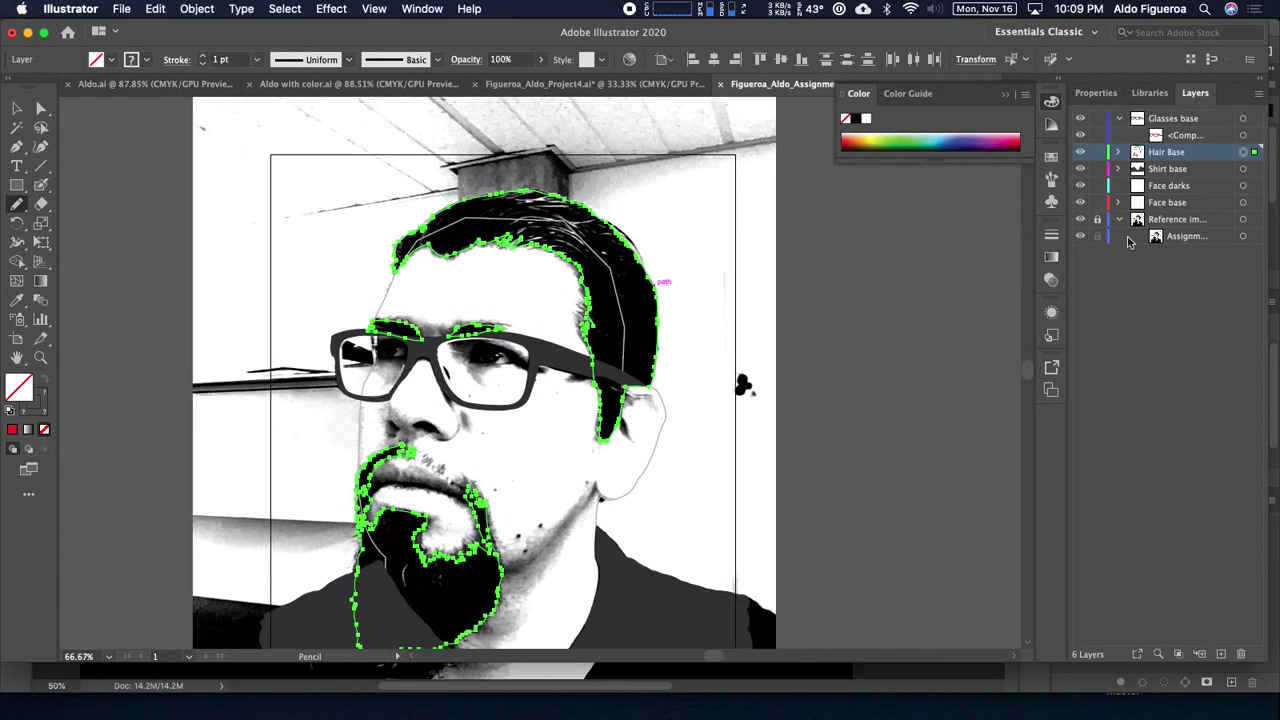
left_click(1081, 220)
left_click(1120, 220)
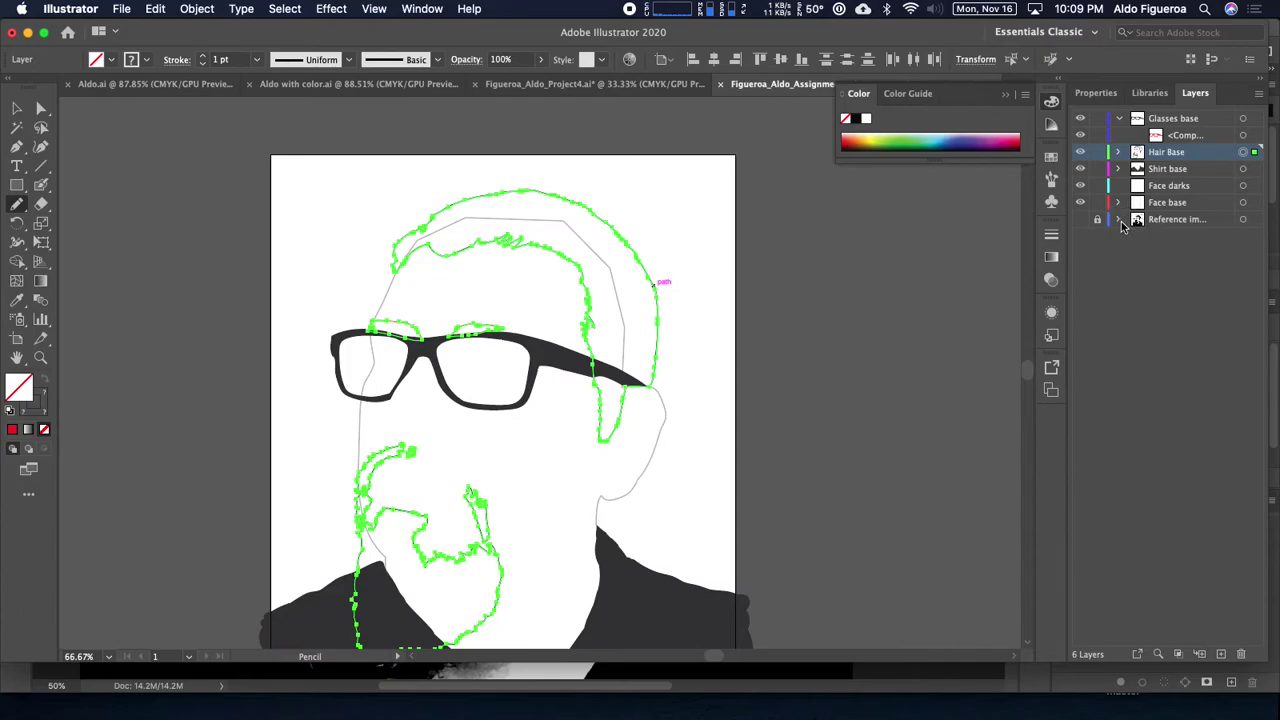
key("super+shift+a")
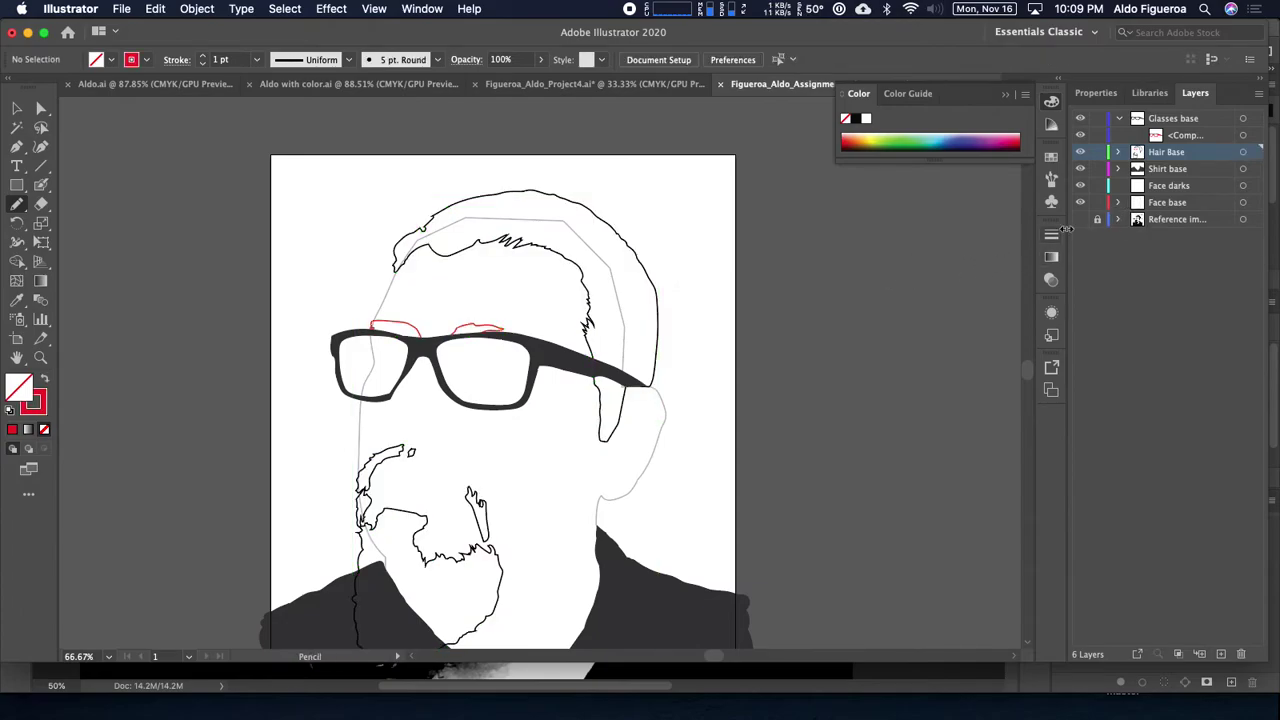
Step: Give all Hair Base paths a black stroke and swap it to a solid black fill
left_click(1242, 153)
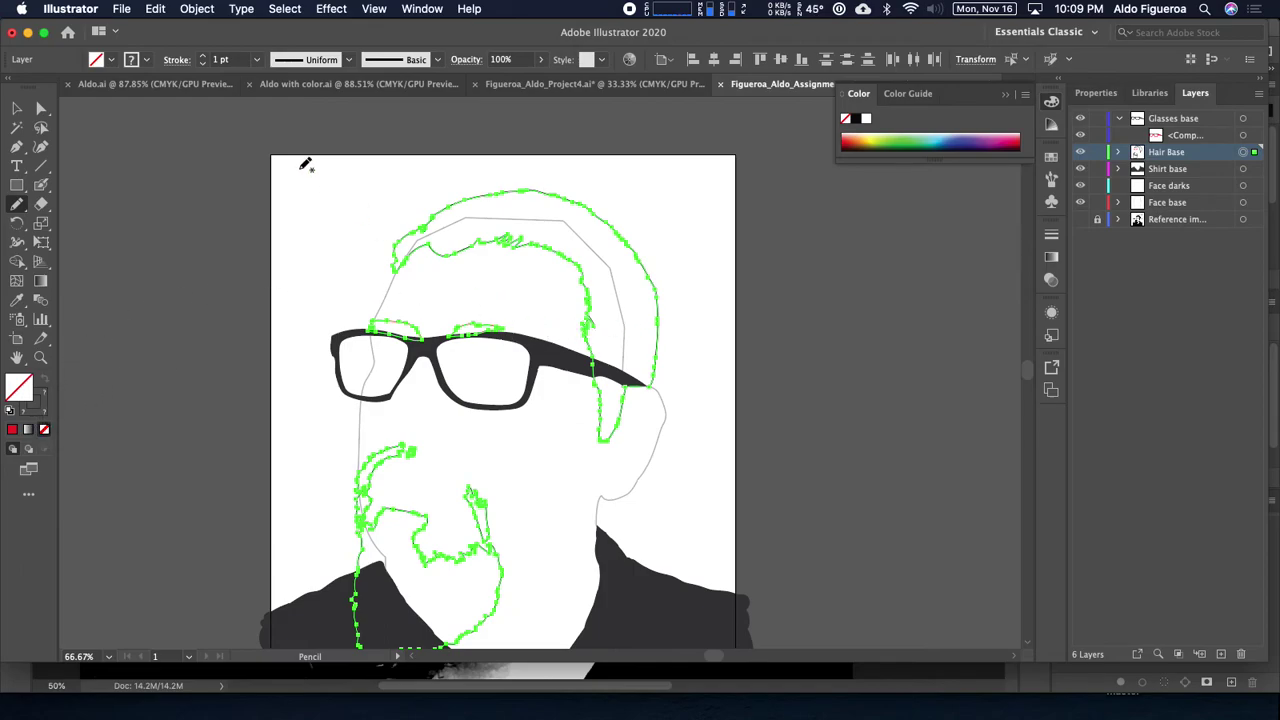
left_click(144, 62)
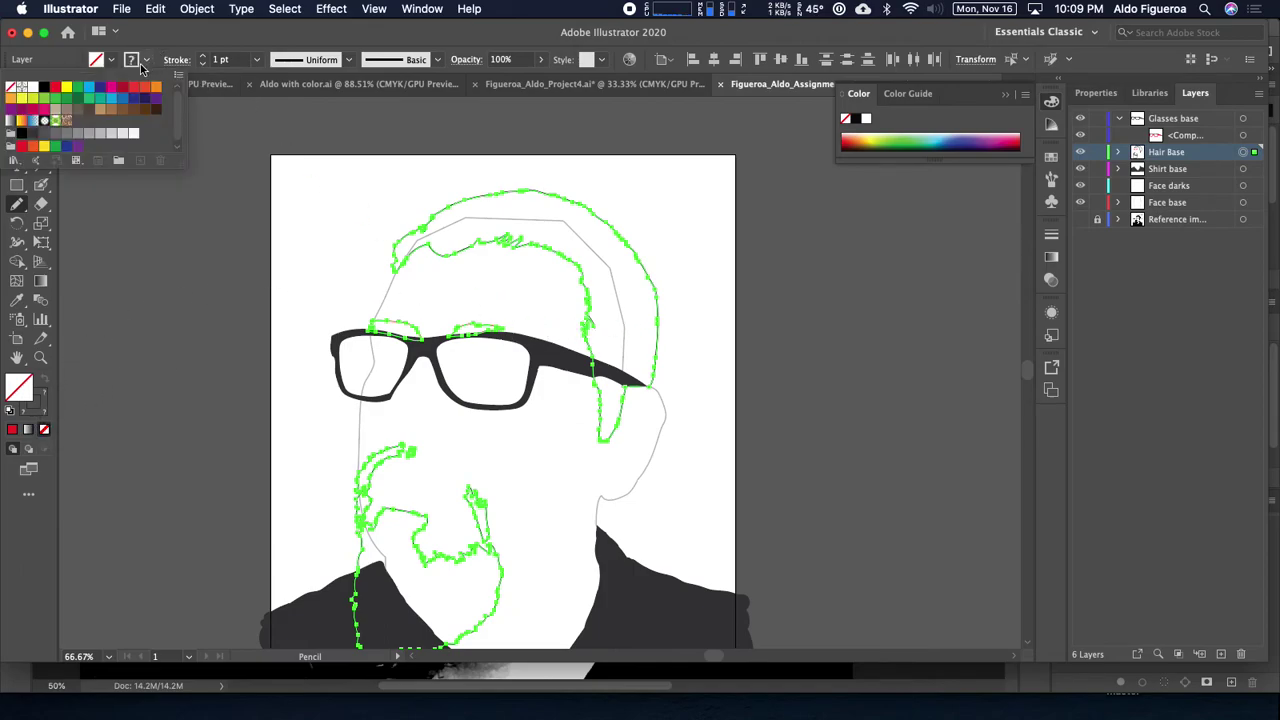
left_click(44, 88)
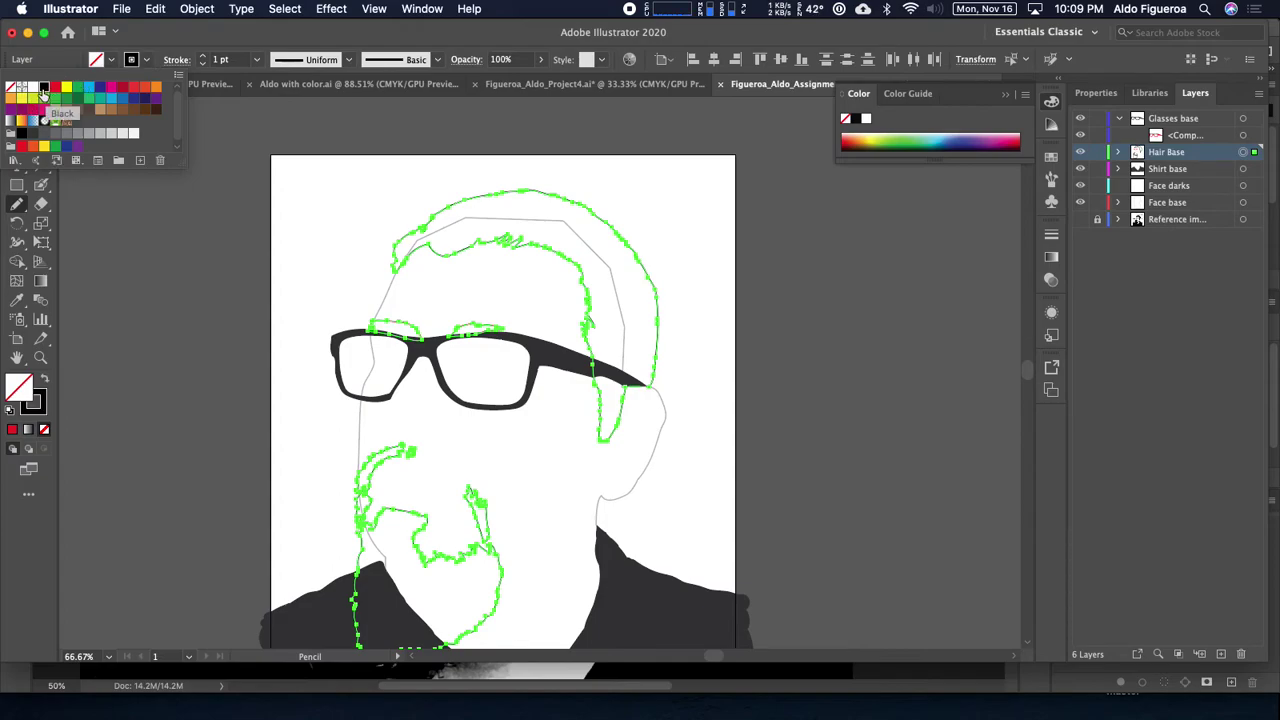
key("shift+x")
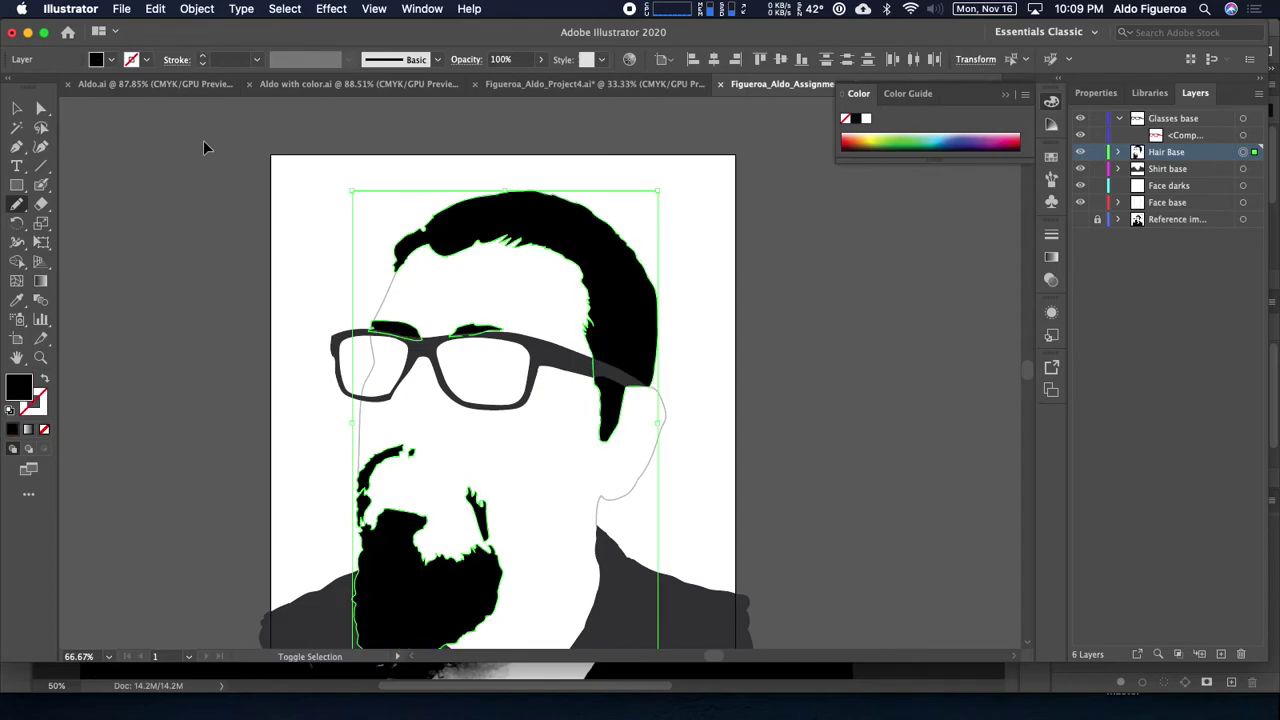
key("super+shift+a")
Step: Show the reference photo again, zoom in on the hair and reselect the Hair Base paths
scroll(843, 391, "down", 2)
scroll(843, 391, "right", 3)
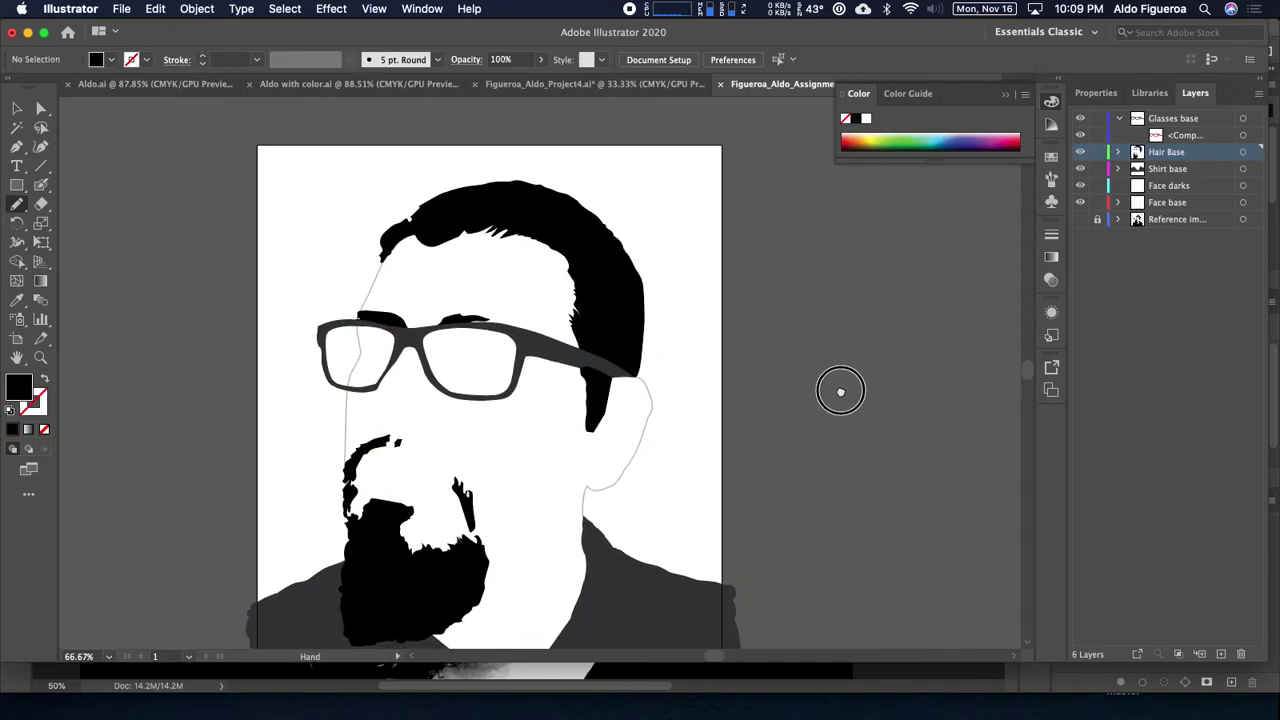
left_click(1080, 219)
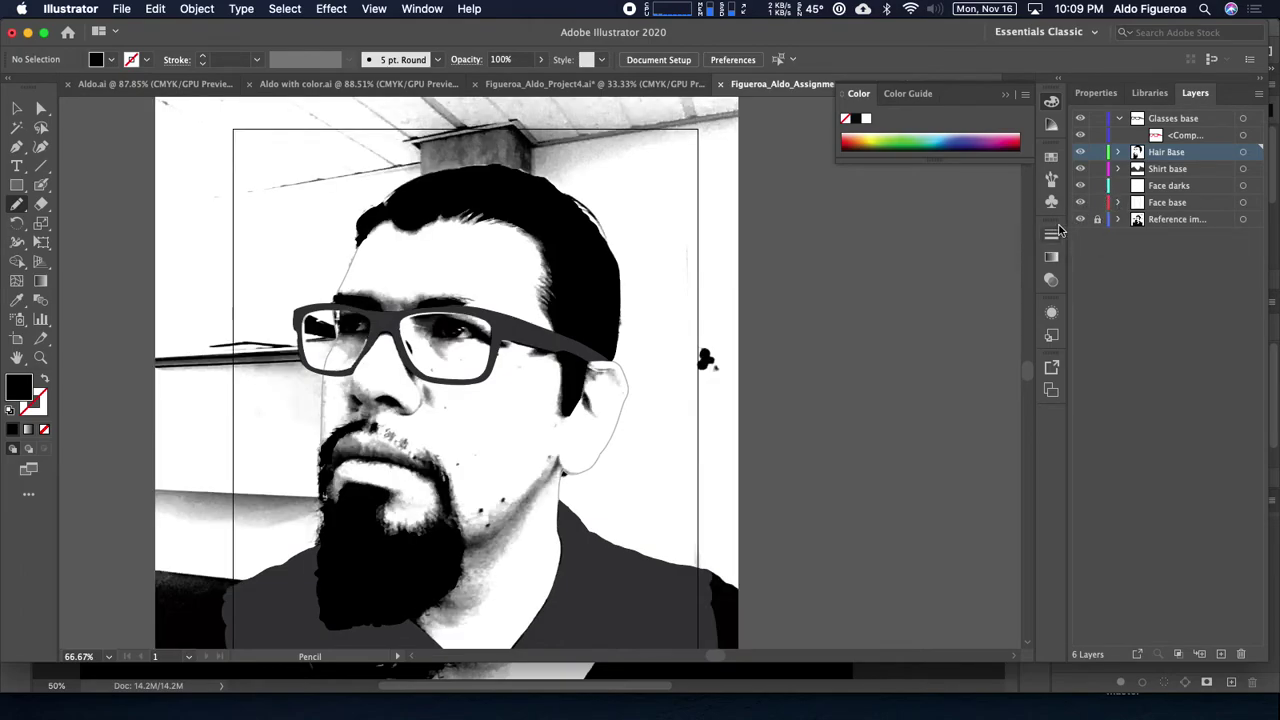
key("super+equal")
key("super+equal")
left_click_drag(627, 213, 790, 418)
left_click(1245, 153)
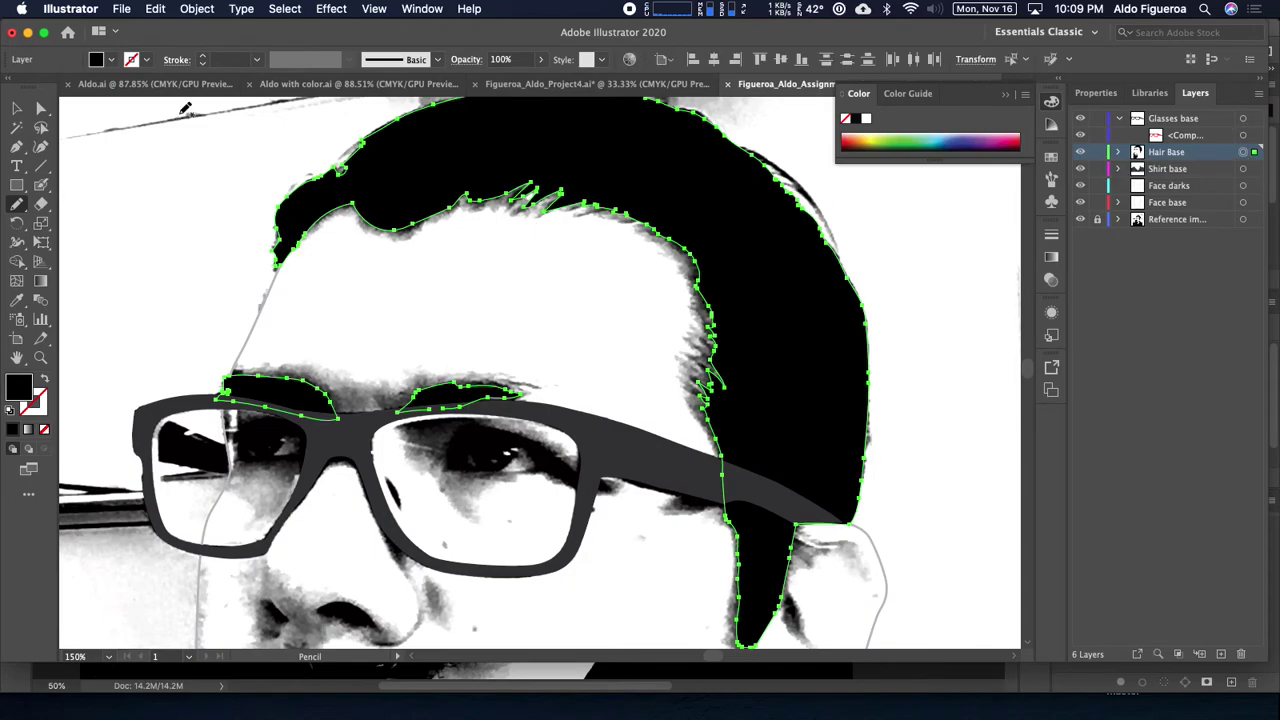
Step: Leave the hair fill unchanged, check the beard and hair, and make Face darks the active layer
left_click(113, 60)
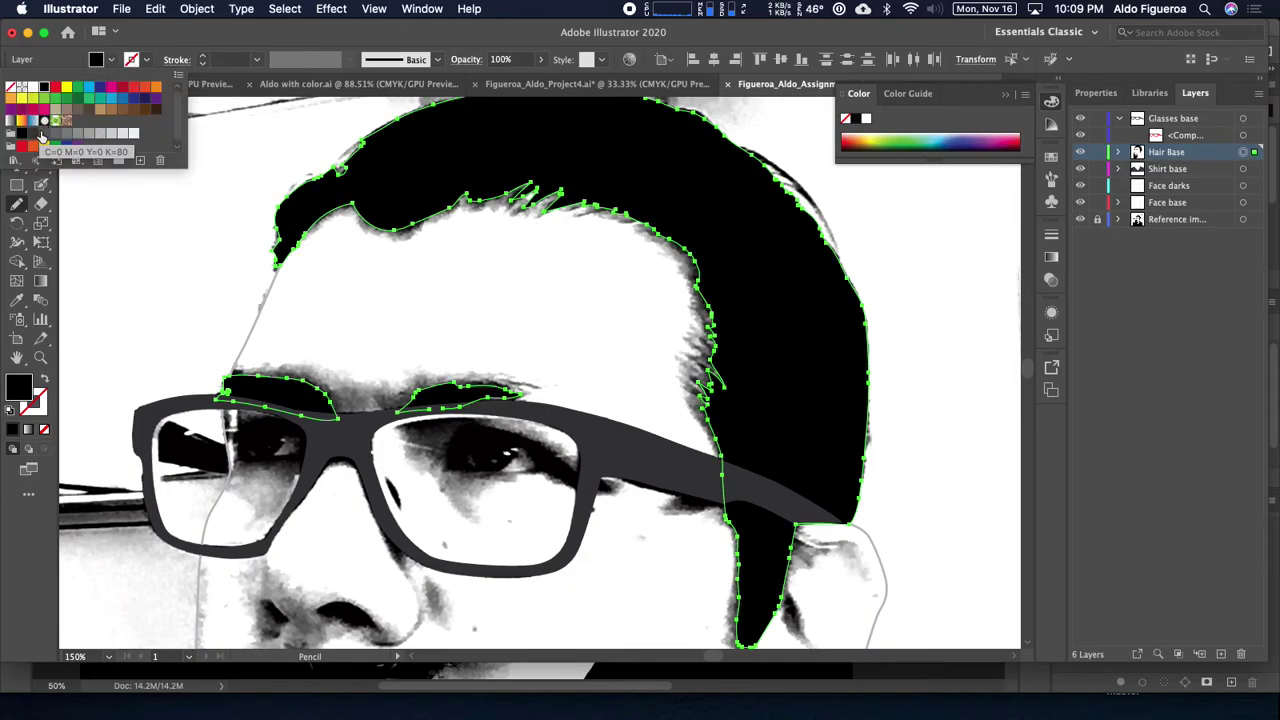
double_click(44, 133)
left_click(630, 464)
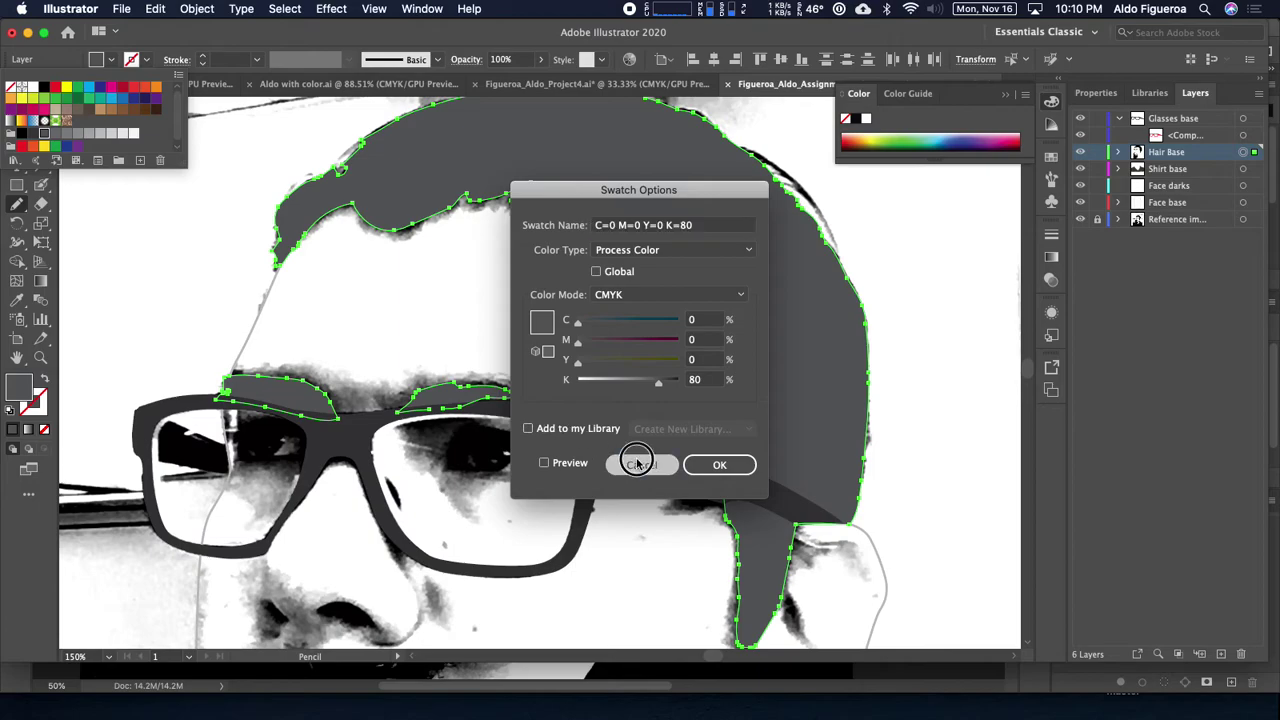
left_click(182, 226)
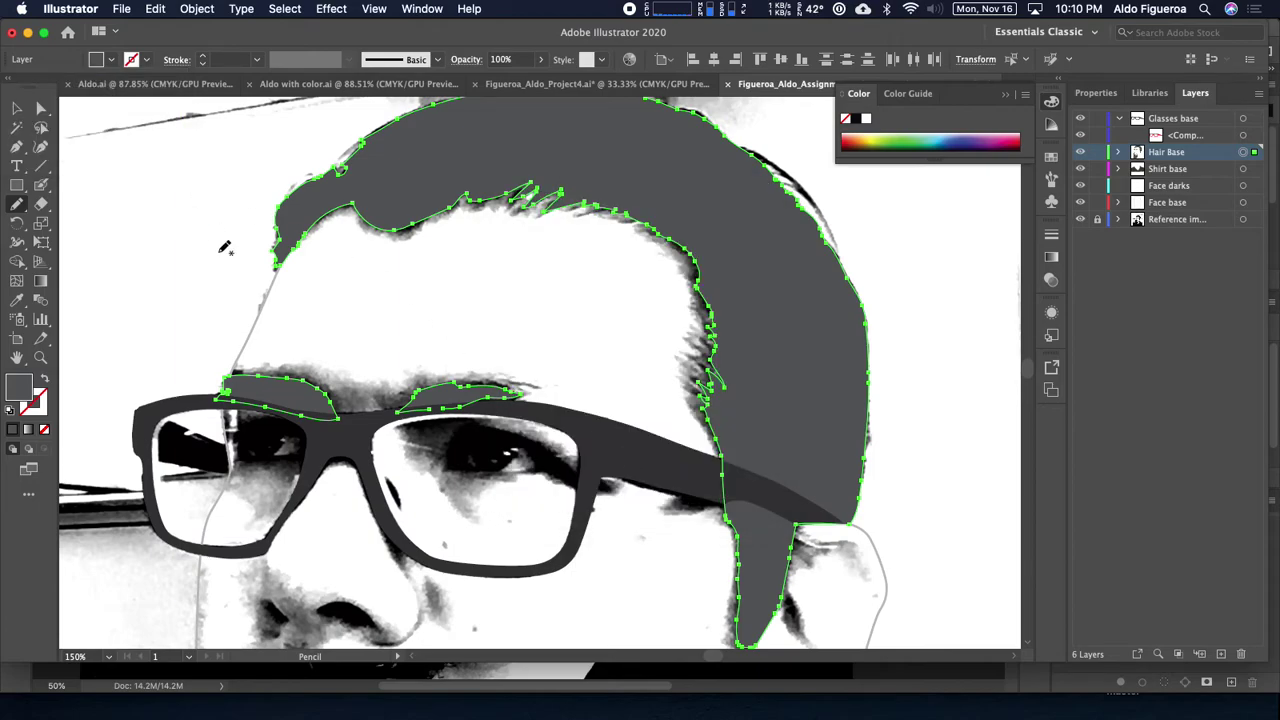
scroll(210, 240, "down", 10)
scroll(265, 309, "up", 7)
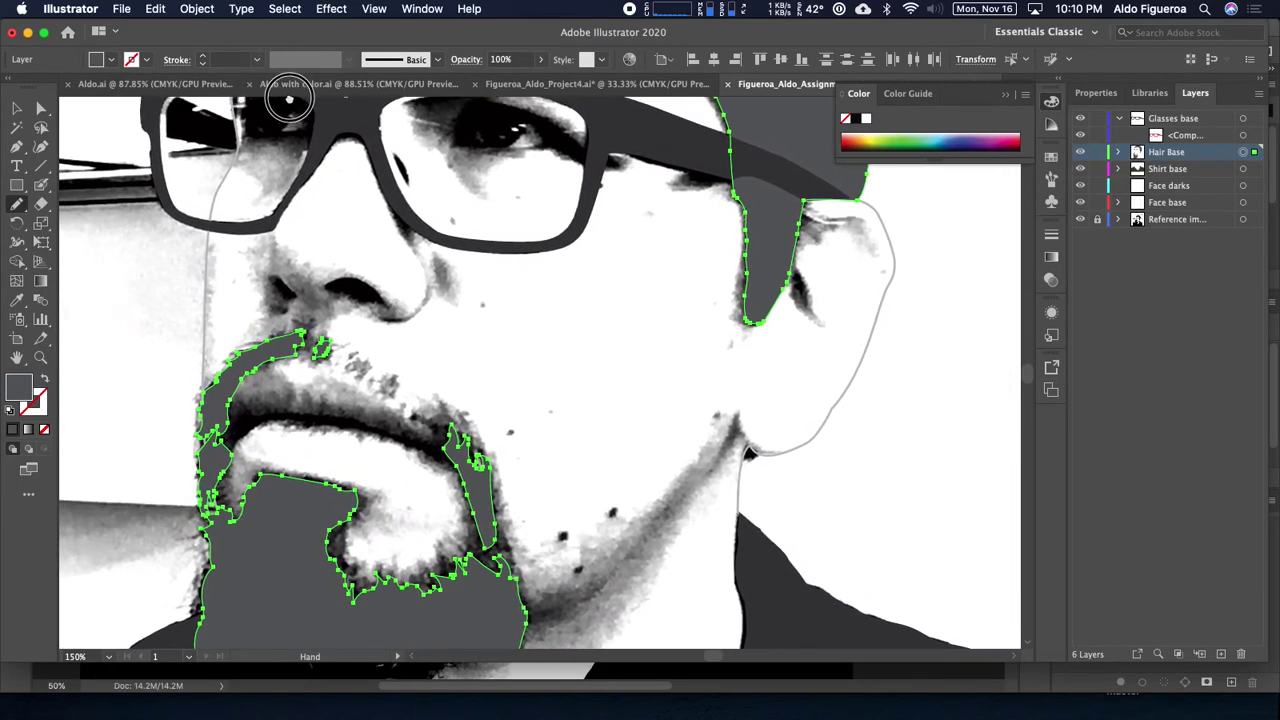
scroll(265, 309, "right", 1)
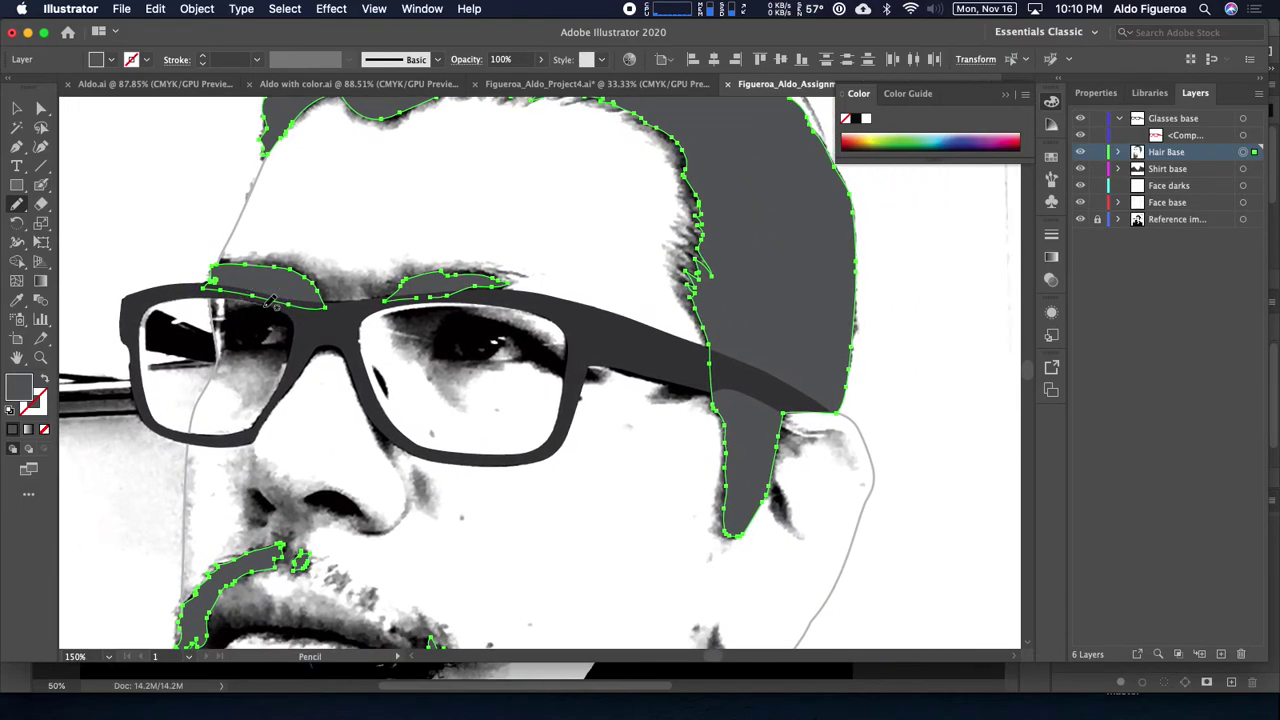
left_click(1184, 188)
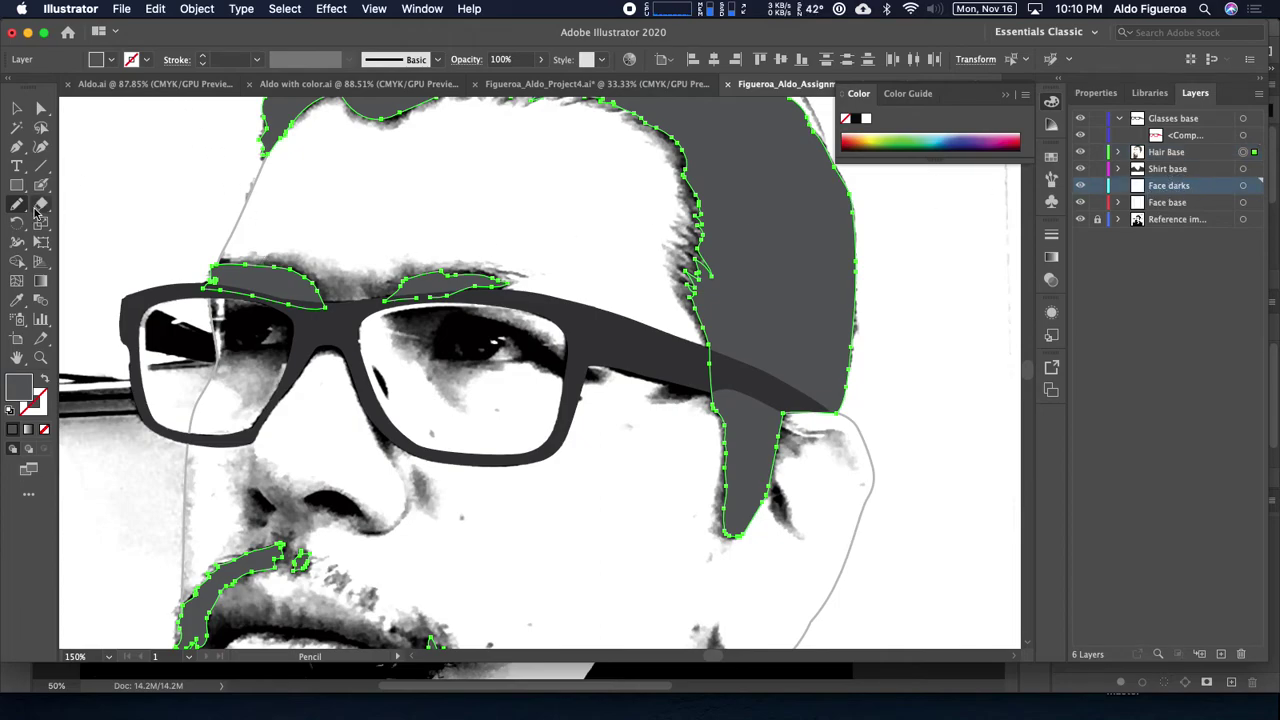
Step: Deselect all and set new shapes to no fill with a red stroke
key("super+shift+a")
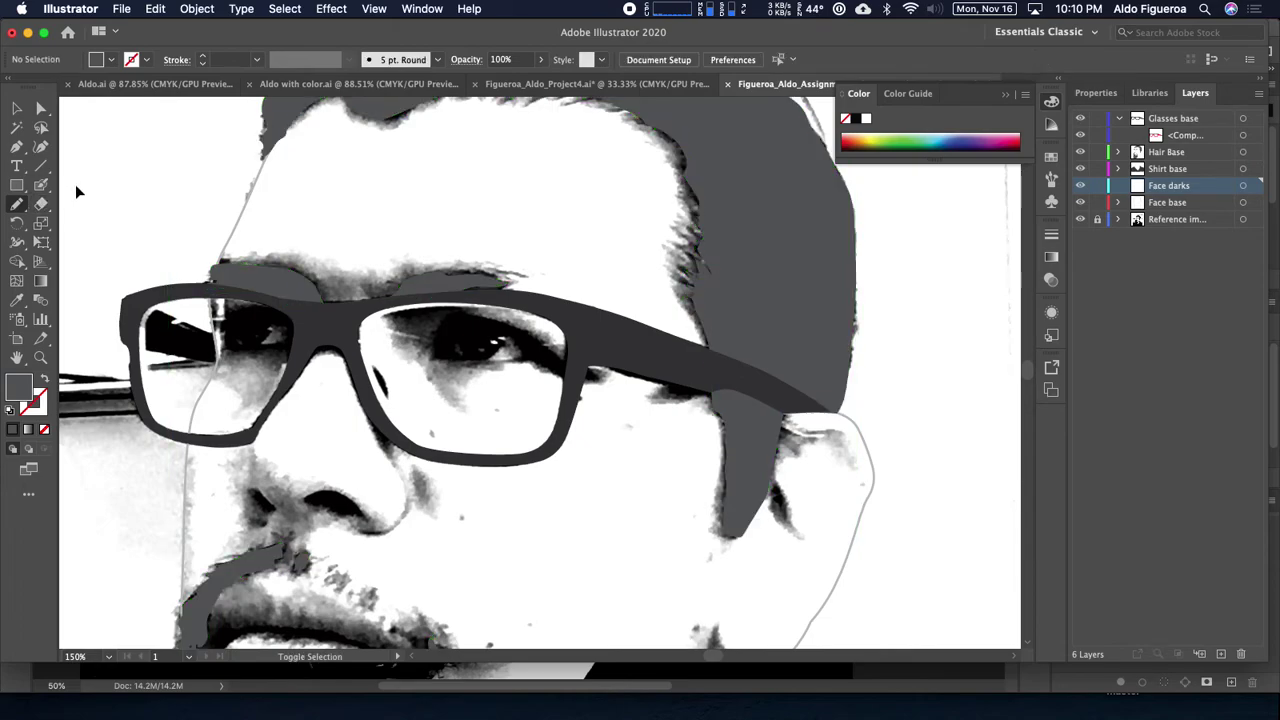
left_click(110, 61)
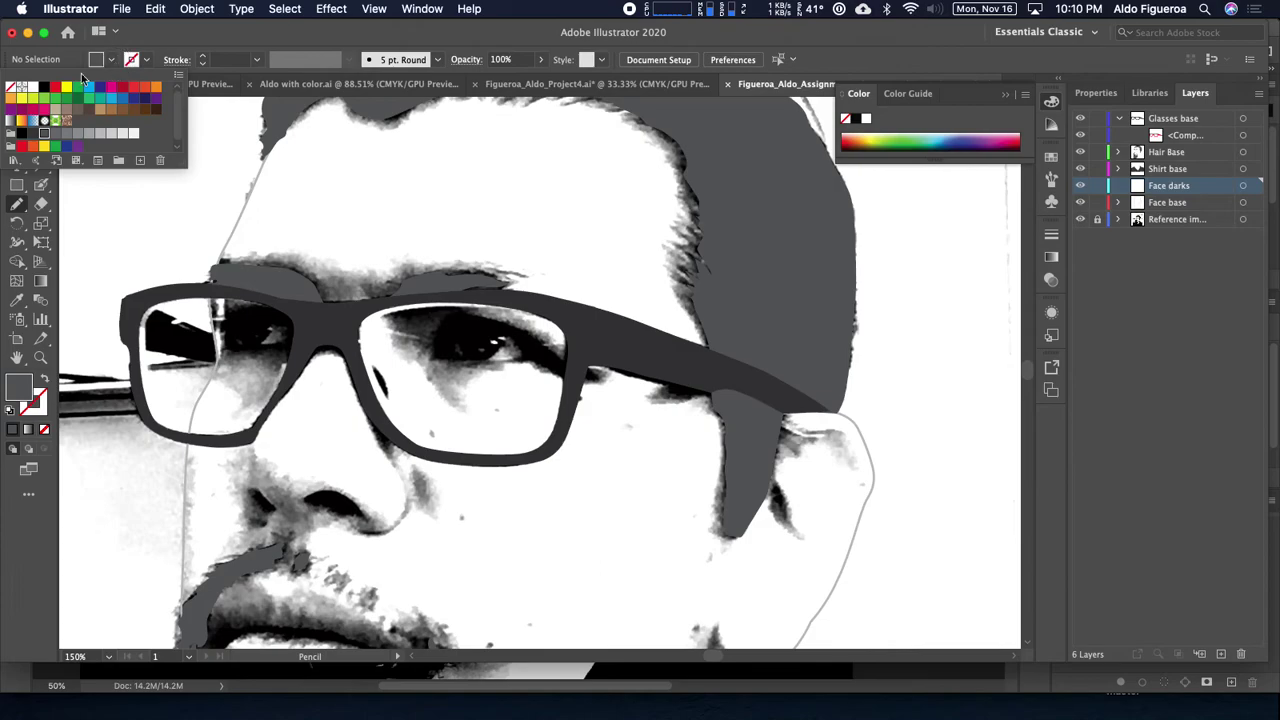
left_click(12, 88)
left_click(139, 62)
left_click(139, 62)
left_click(55, 89)
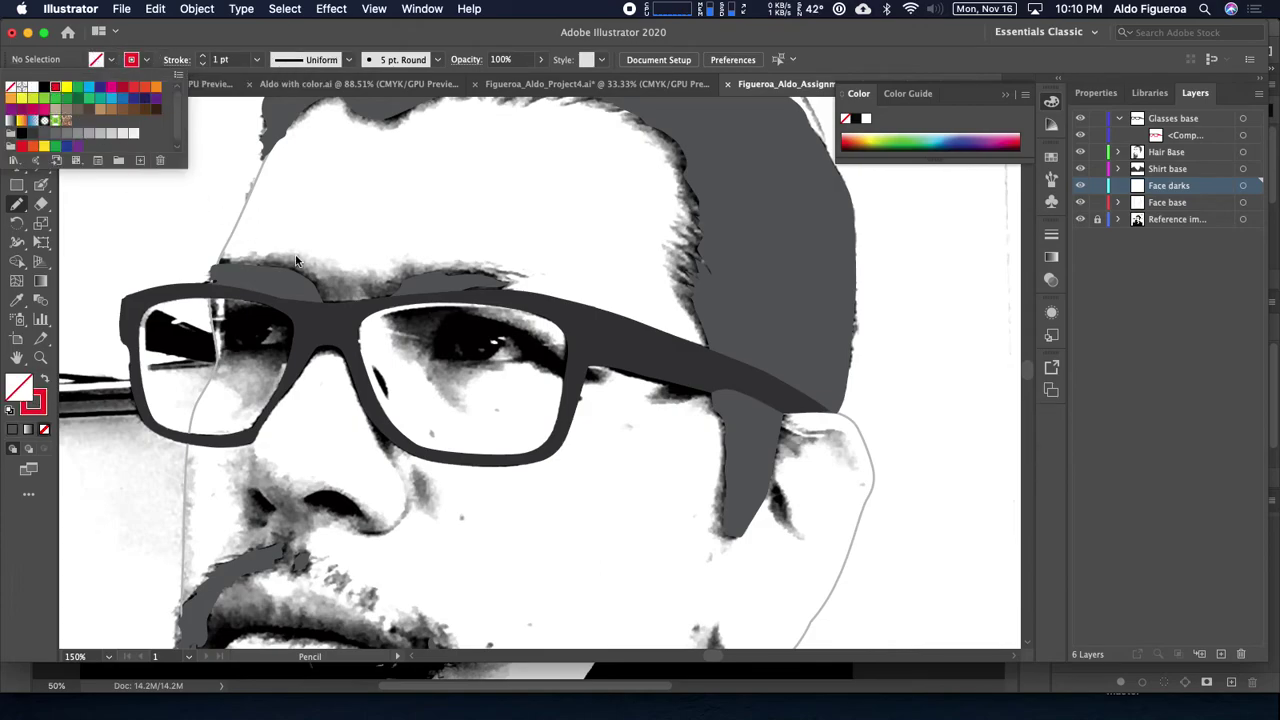
Step: Zoom to 300% and pan so both lenses of the glasses are in view
scroll(357, 266, "left", 3)
key("super+equal")
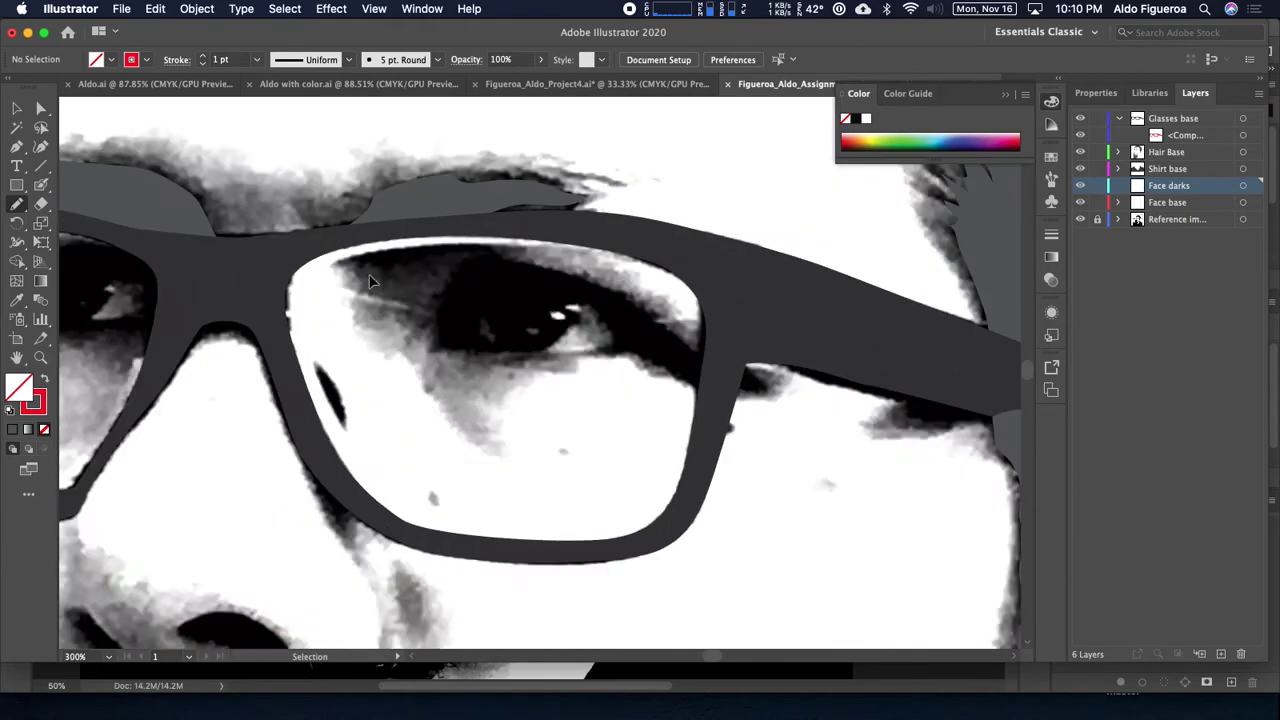
key("space")
left_click_drag(477, 300, 592, 294)
left_click_drag(340, 294, 484, 297)
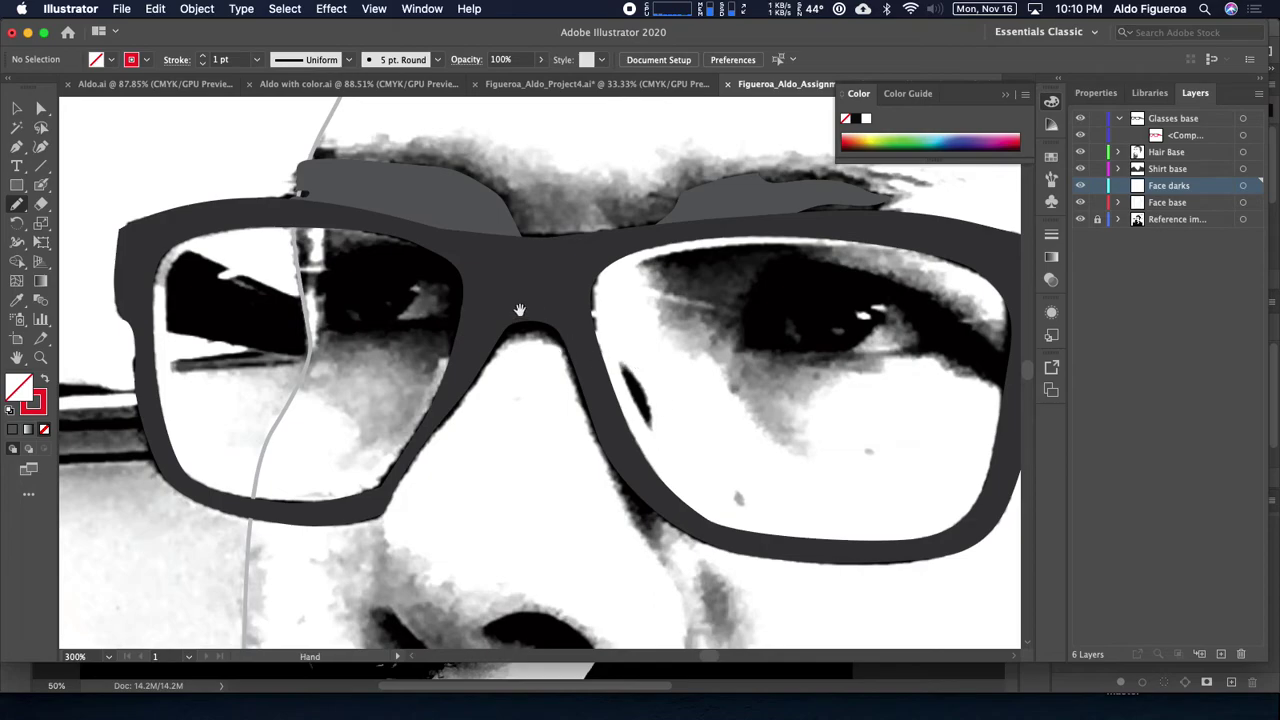
left_click_drag(519, 310, 527, 295)
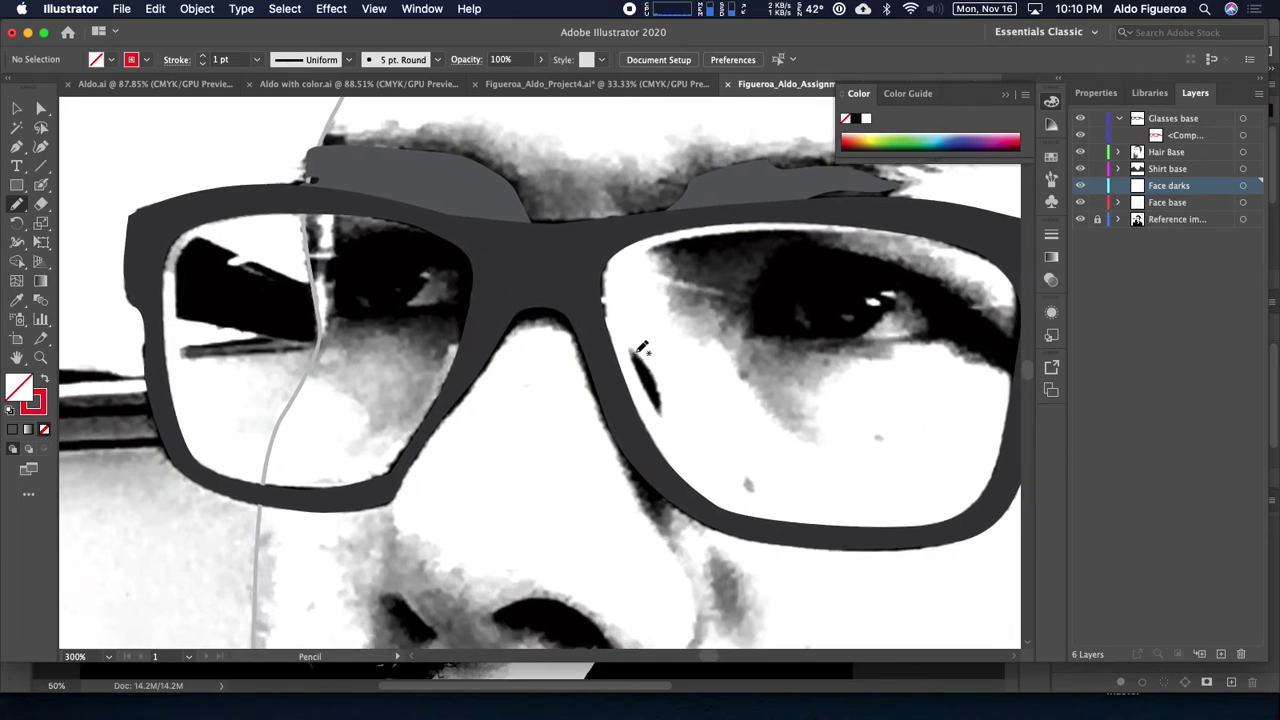
left_click_drag(531, 335, 566, 340)
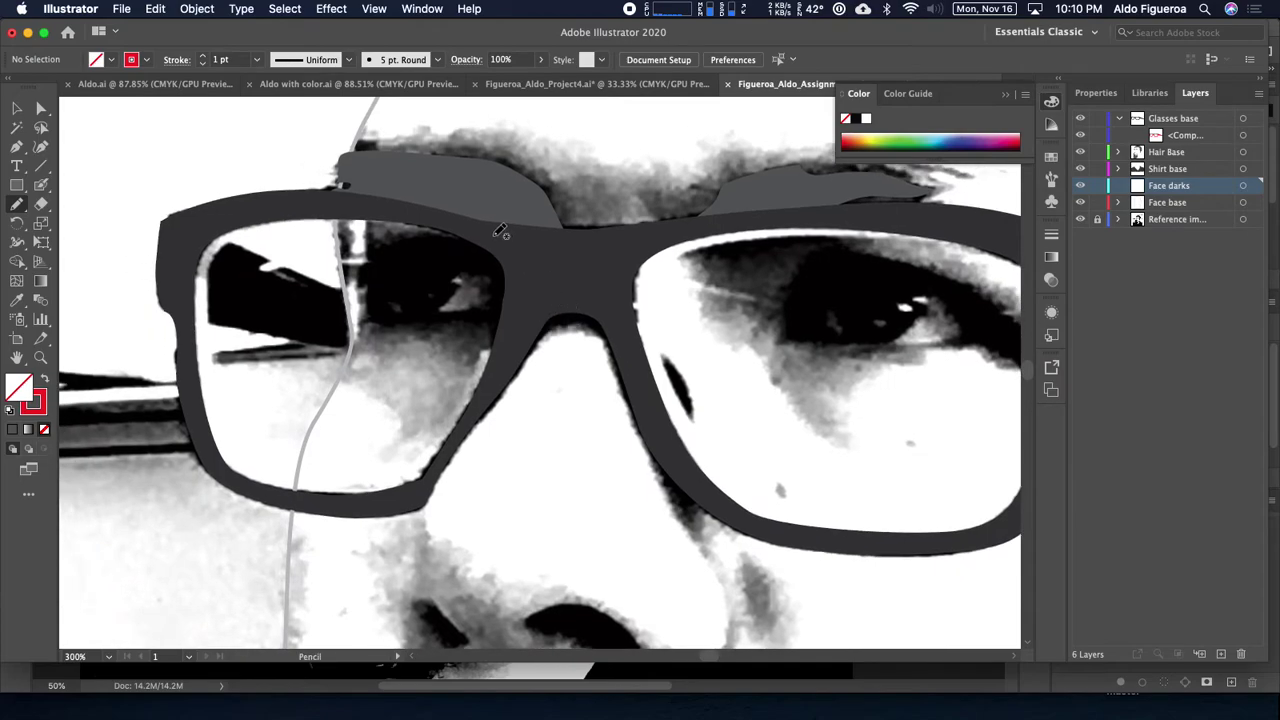
Step: Pencil-trace the dark eye area in the left lens with a flatter bottom edge, and fill it solid red
mouse_move(495, 243)
left_mouse_down()
mouse_move(370, 241)
mouse_move(342, 270)
mouse_move(367, 298)
mouse_move(357, 322)
mouse_move(475, 321)
mouse_move(510, 341)
left_mouse_up()
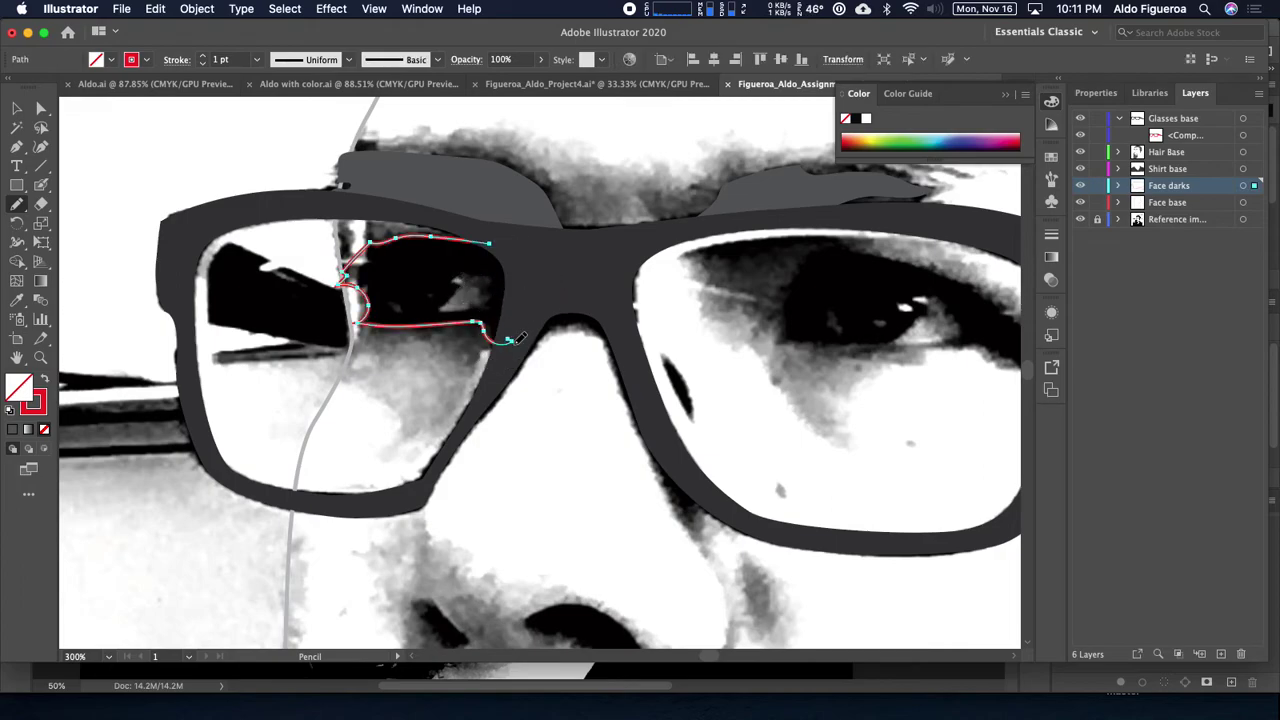
mouse_move(511, 341)
left_mouse_down()
mouse_move(512, 286)
mouse_move(446, 304)
mouse_move(465, 276)
mouse_move(512, 287)
mouse_move(522, 274)
mouse_move(501, 242)
left_mouse_up()
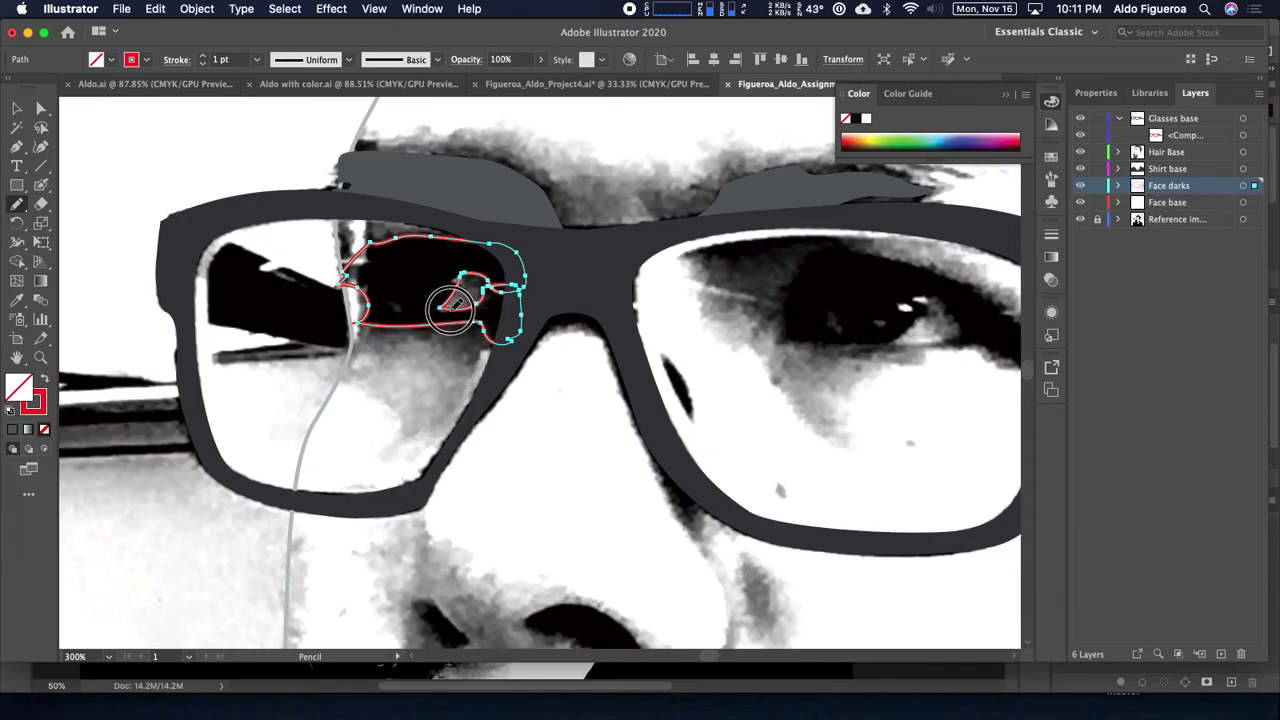
mouse_move(404, 312)
left_mouse_down()
mouse_move(392, 288)
mouse_move(408, 316)
mouse_move(456, 300)
left_mouse_up()
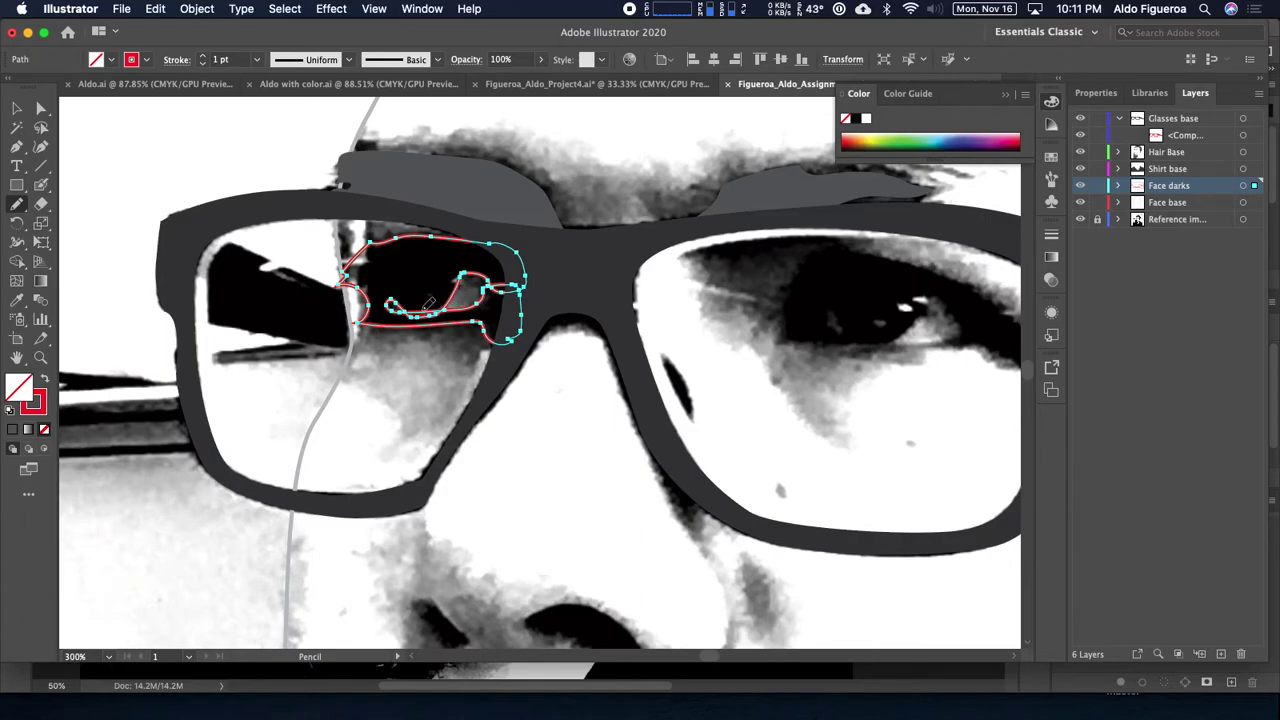
key("shift+x")
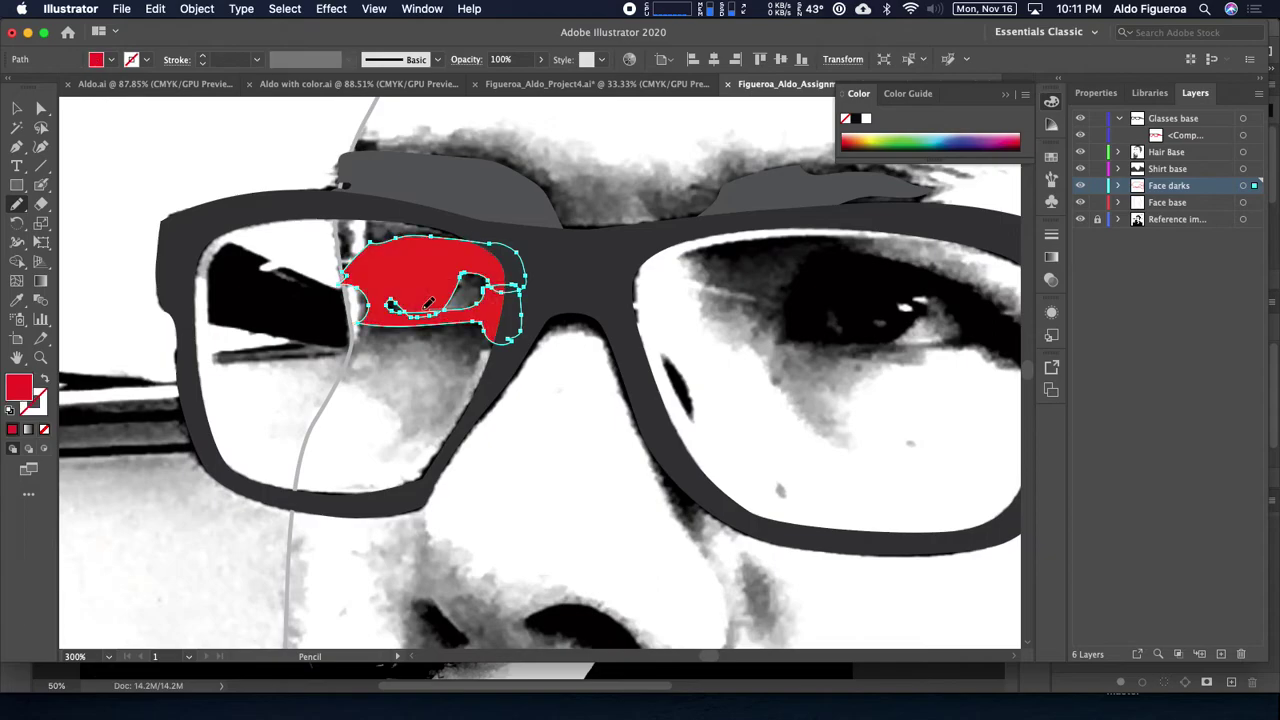
key("super+shift+a")
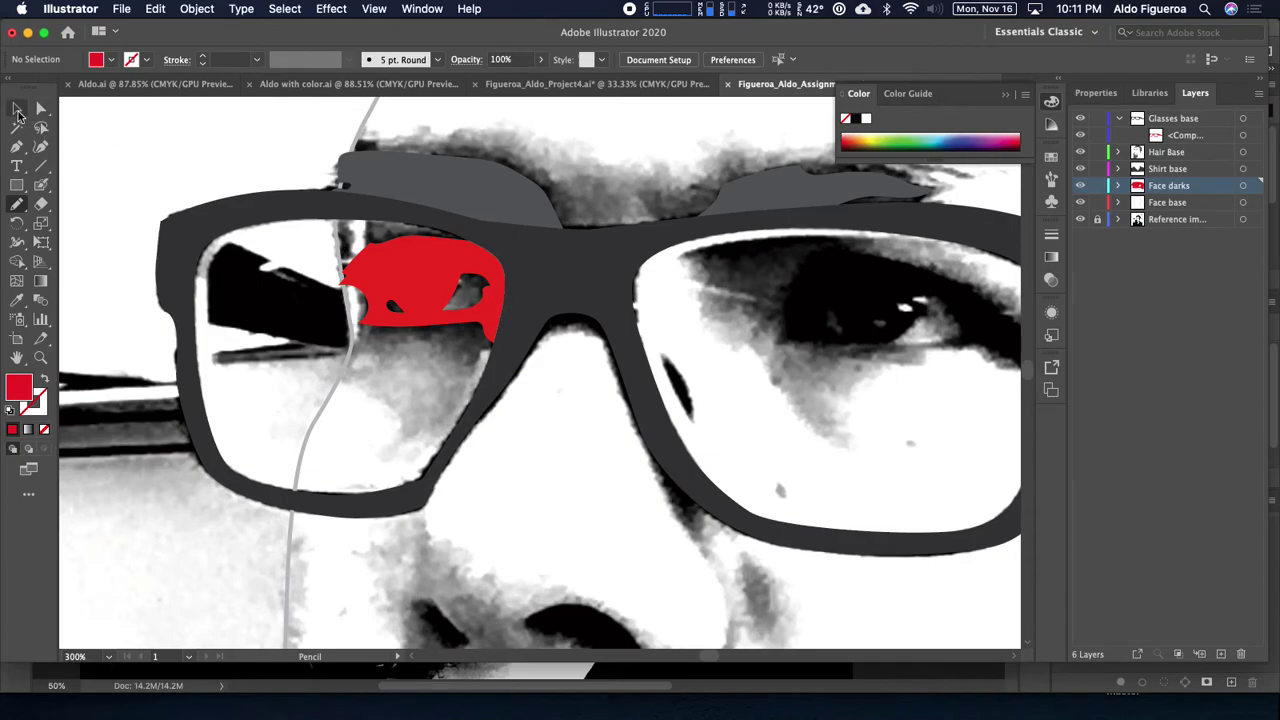
left_click(420, 270, "super")
Step: Revert the left-lens shape to a red outline and trace the right-lens eye shadow
key("shift+x")
left_click_drag(620, 365, 348, 378)
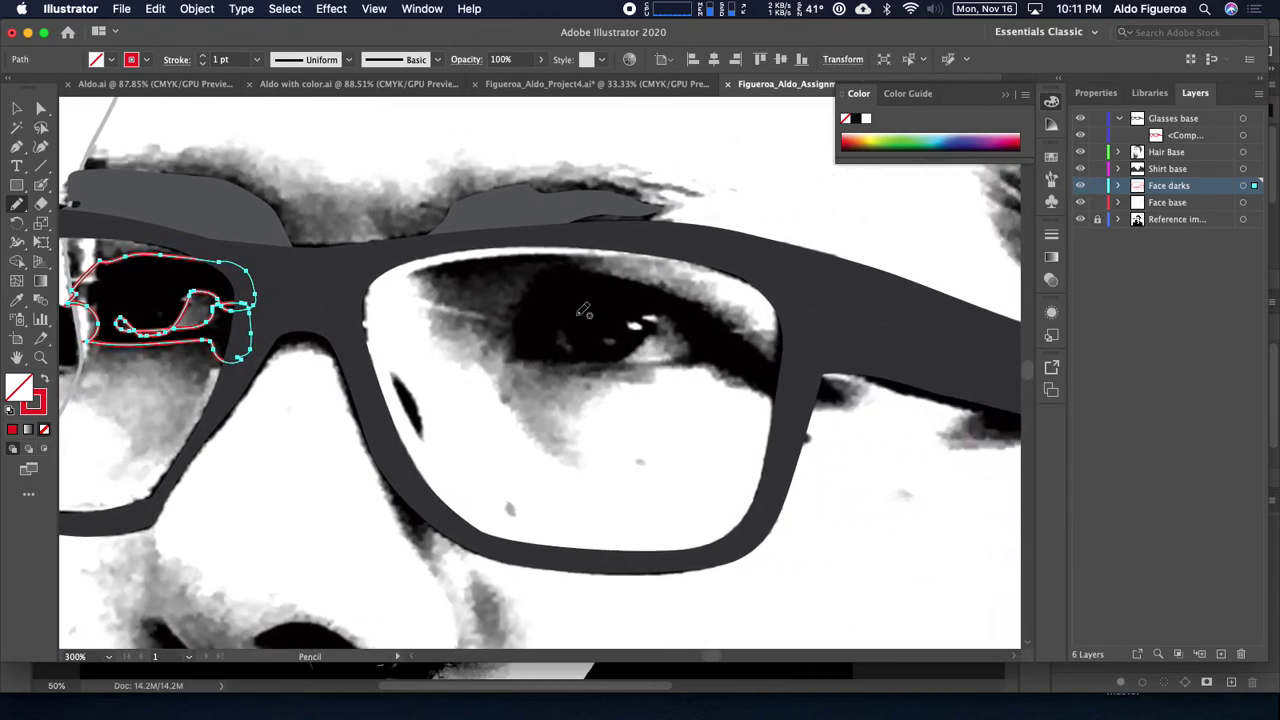
scroll(584, 311, "right", 3)
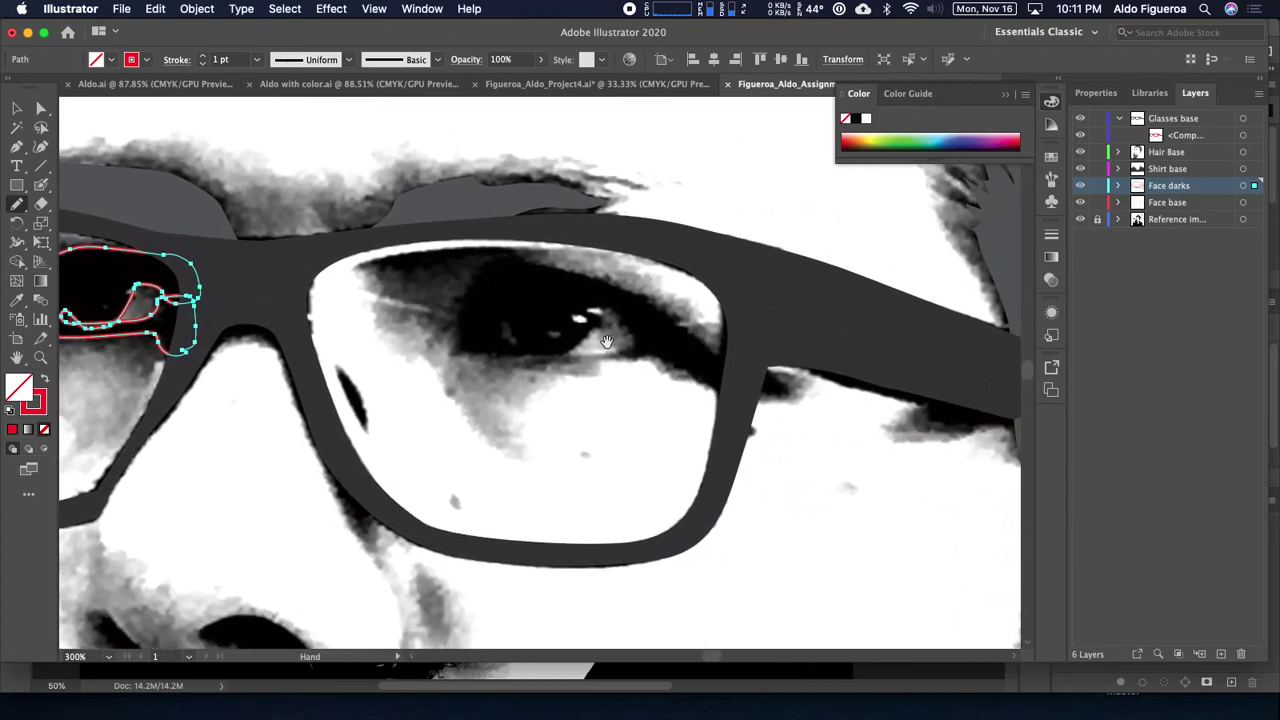
scroll(576, 324, "right", 2)
scroll(576, 324, "down", 1)
mouse_move(698, 348)
left_mouse_down()
mouse_move(608, 285)
mouse_move(471, 243)
mouse_move(438, 262)
mouse_move(420, 306)
mouse_move(420, 331)
mouse_move(438, 338)
mouse_move(495, 343)
mouse_move(471, 305)
mouse_move(486, 331)
mouse_move(529, 341)
mouse_move(570, 293)
mouse_move(594, 318)
mouse_move(586, 340)
mouse_move(683, 377)
mouse_move(747, 380)
mouse_move(707, 344)
left_mouse_up()
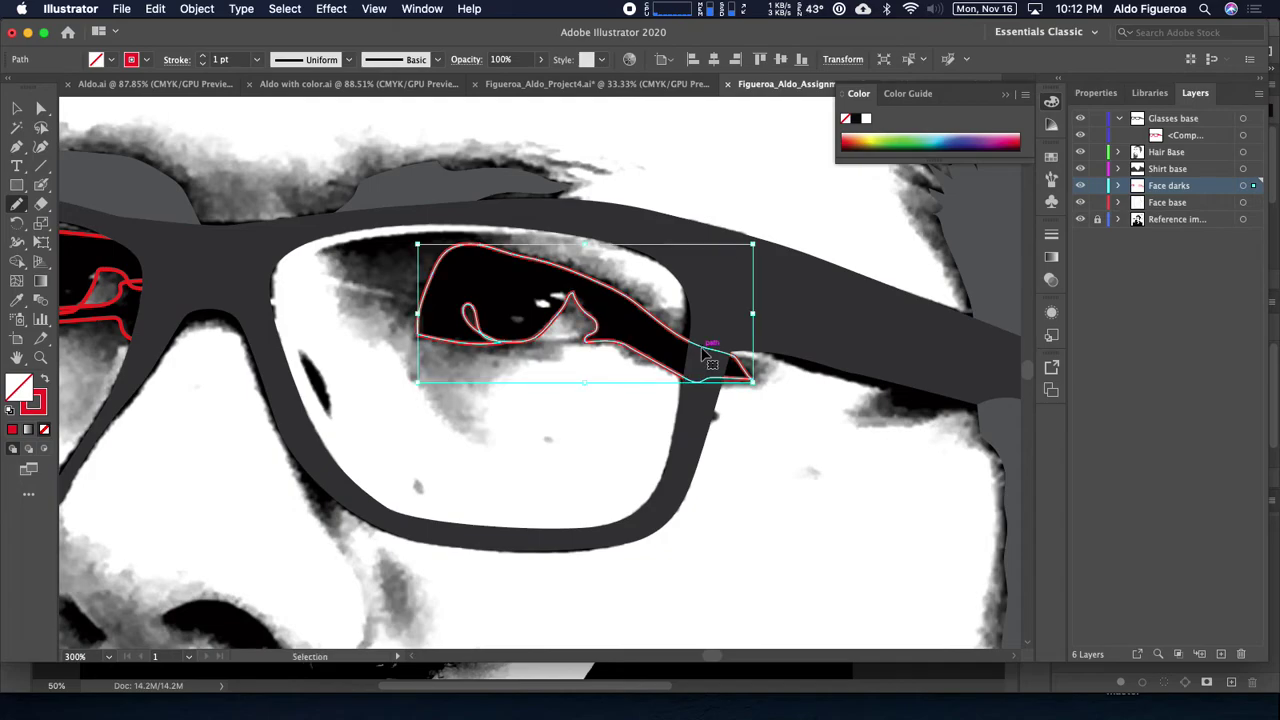
Step: At 200–300% zoom, trace red outlines around the right and left nostrils
key("super+minus")
left_click_drag(551, 466, 705, 314)
scroll(705, 314, "down", 5)
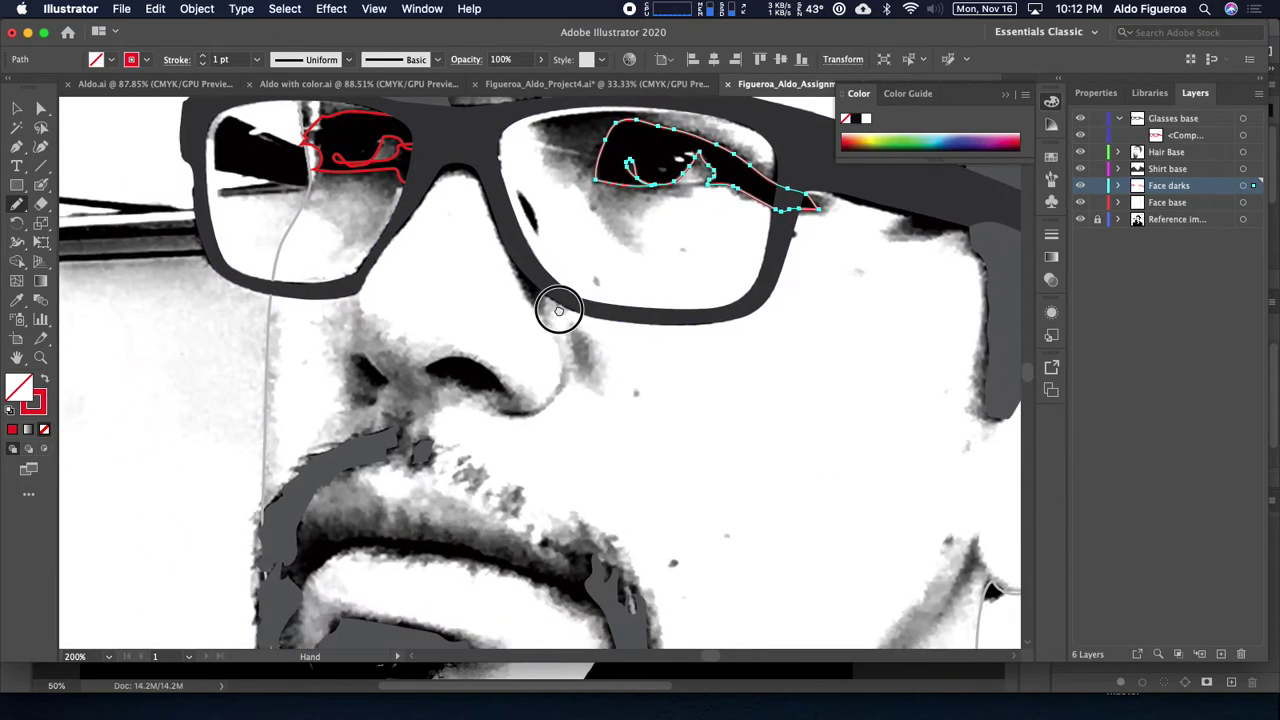
scroll(620, 240, "left", 2)
left_click_drag(620, 240, 631, 270)
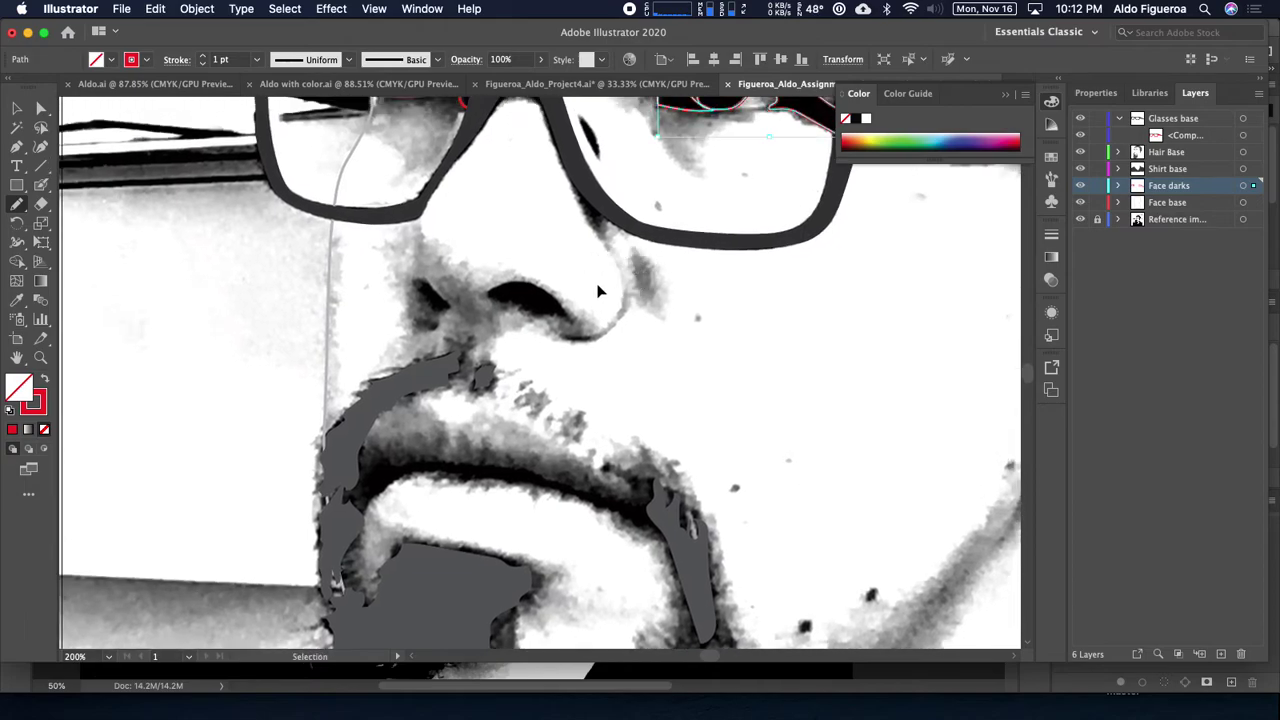
key("super+plus")
key("super+minus")
key("n")
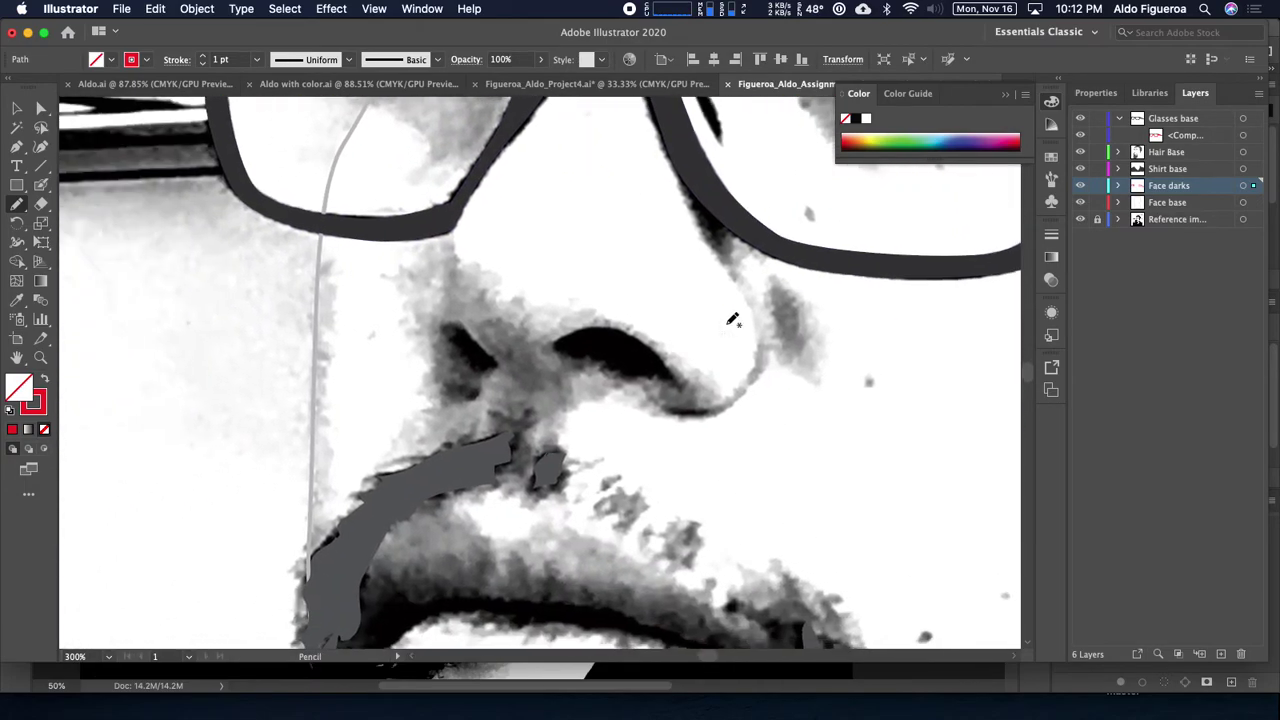
mouse_move(620, 330)
left_mouse_down()
mouse_move(672, 384)
mouse_move(554, 343)
mouse_move(593, 325)
mouse_move(800, 320)
left_mouse_up()
mouse_move(659, 318)
left_mouse_down()
mouse_move(675, 310)
mouse_move(692, 344)
mouse_move(656, 320)
mouse_move(666, 311)
left_mouse_up()
Step: Trace the dark line between the lips and check it against the full face
scroll(600, 309, "right", 5)
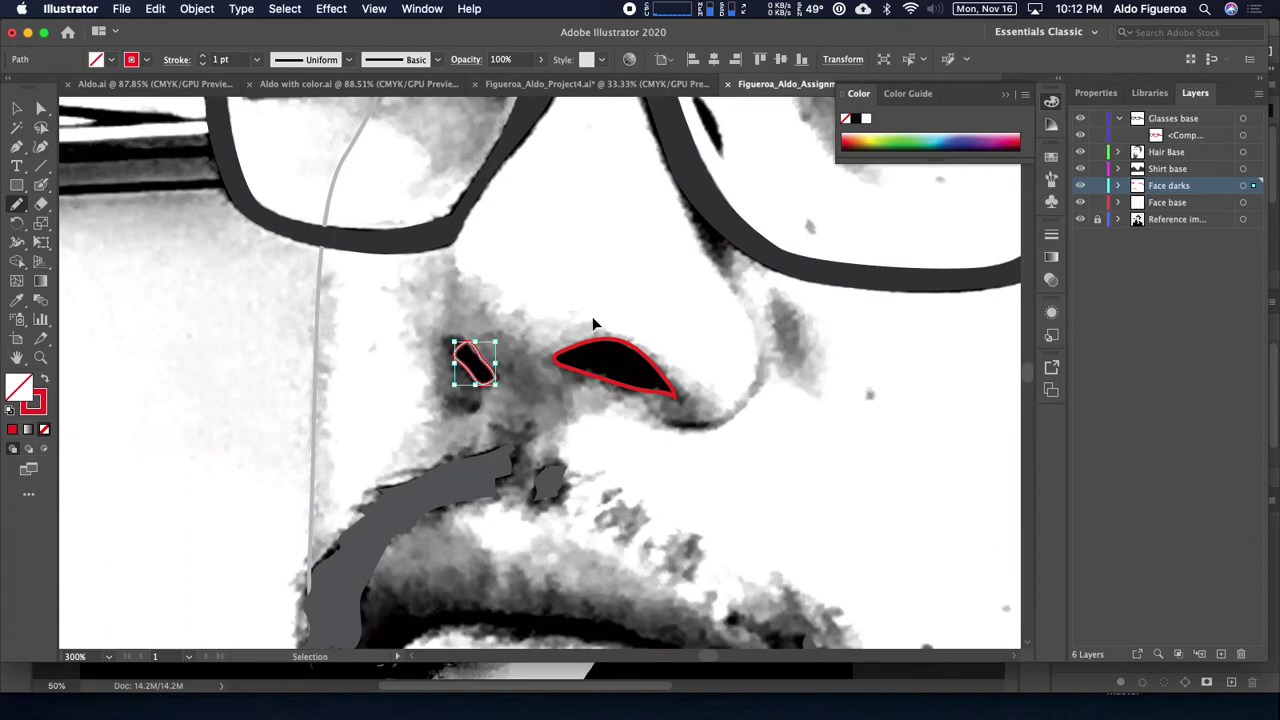
scroll(600, 309, "down", 3)
mouse_move(674, 391)
left_mouse_down()
mouse_move(569, 331)
mouse_move(592, 325)
left_mouse_up()
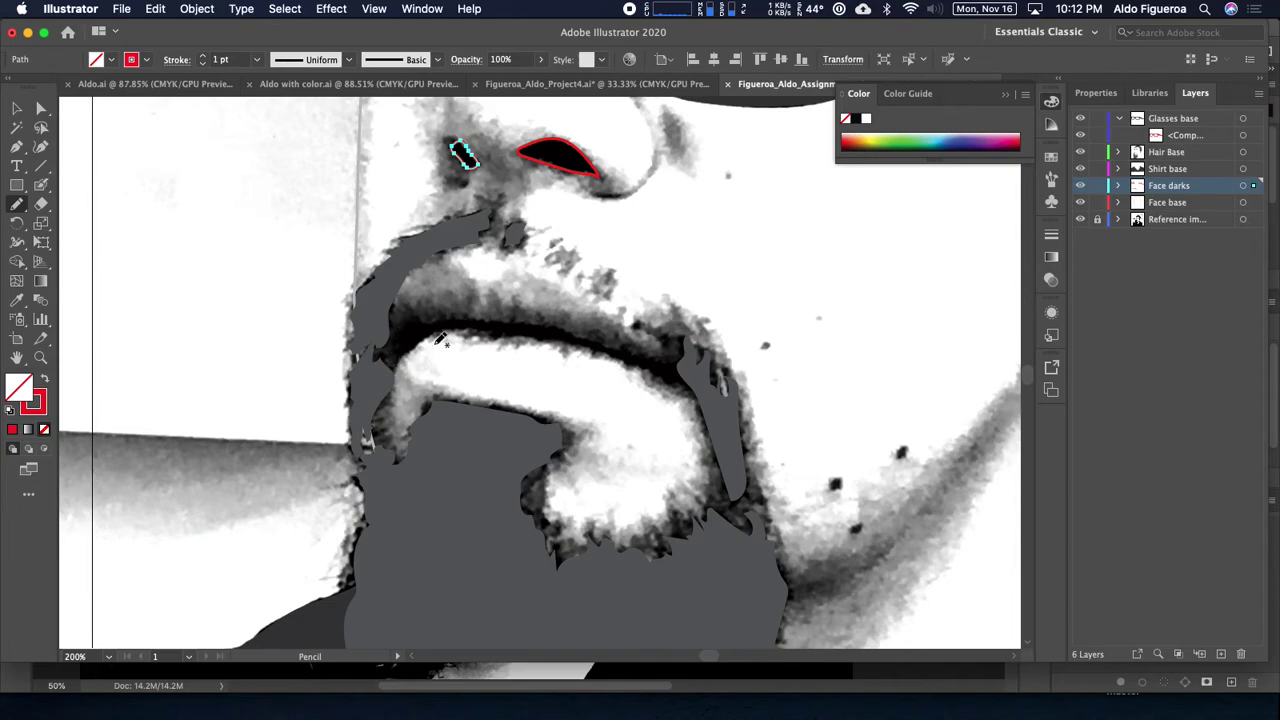
mouse_move(397, 370)
left_mouse_down()
mouse_move(414, 346)
mouse_move(466, 331)
mouse_move(591, 349)
mouse_move(705, 390)
mouse_move(690, 366)
mouse_move(503, 321)
mouse_move(442, 318)
mouse_move(370, 343)
mouse_move(371, 363)
mouse_move(405, 369)
left_mouse_up()
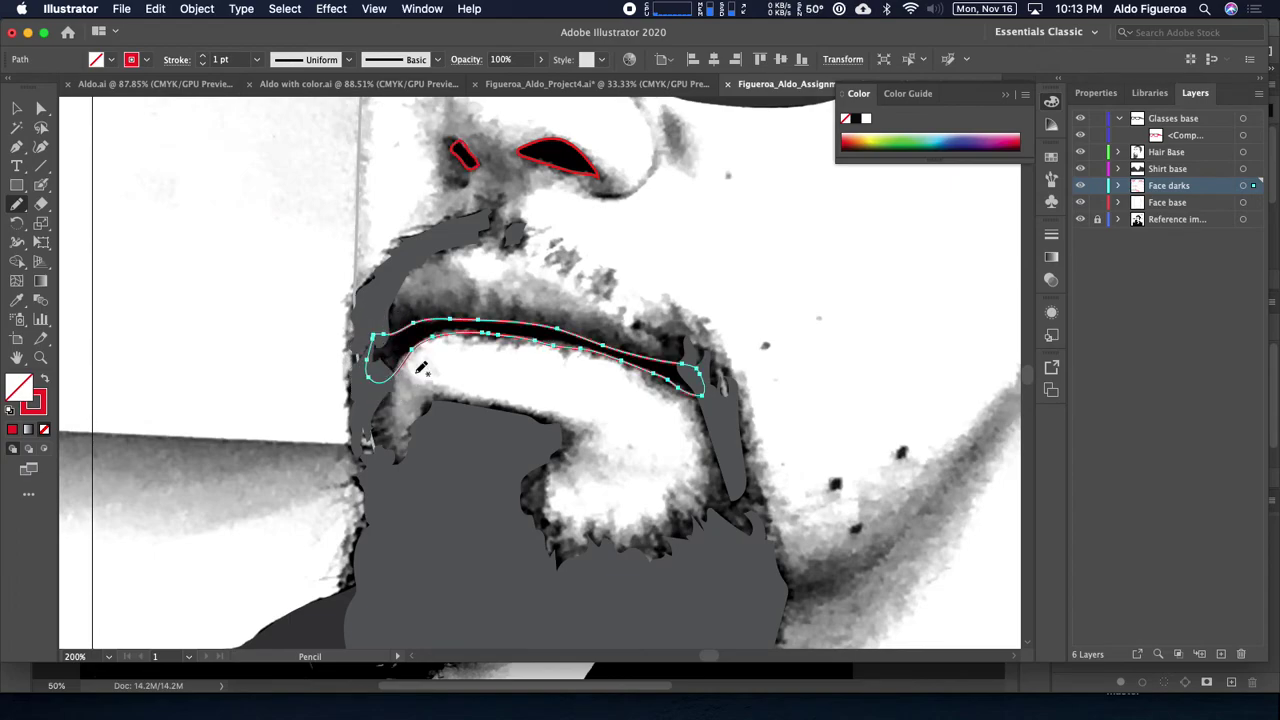
key("super+minus")
key("super+minus")
key("super+minus")
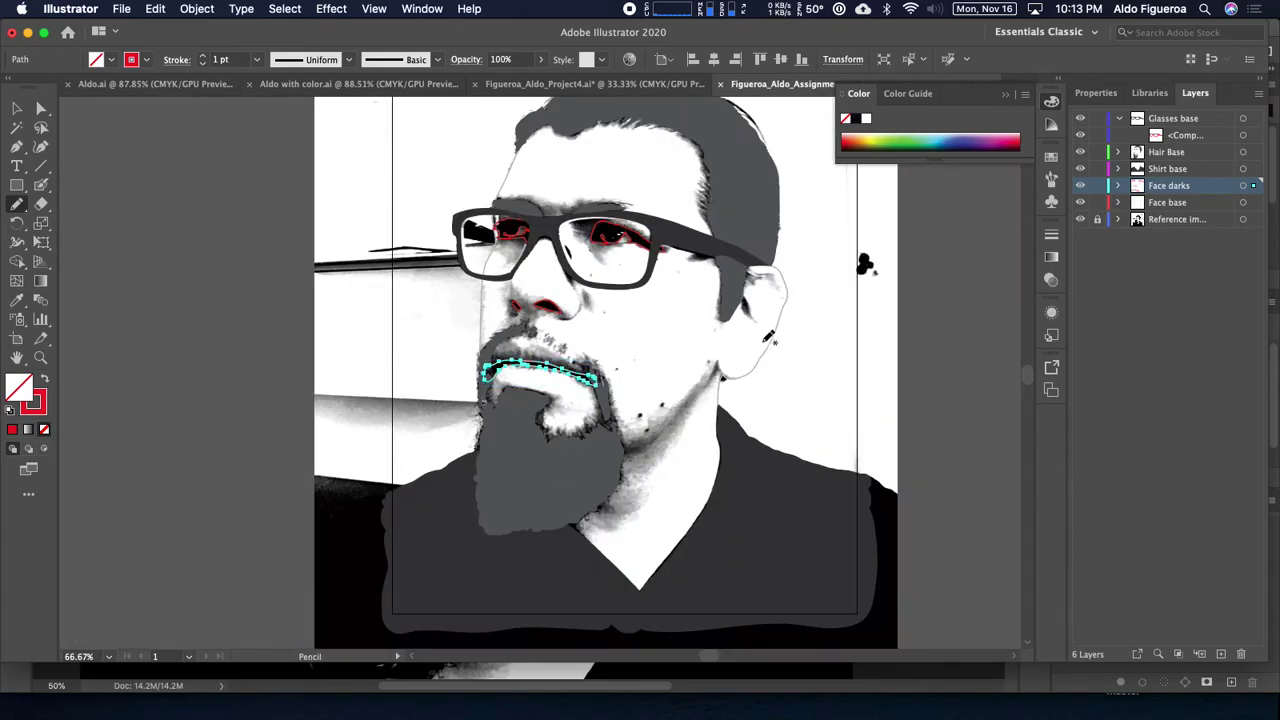
left_click_drag(751, 360, 650, 400)
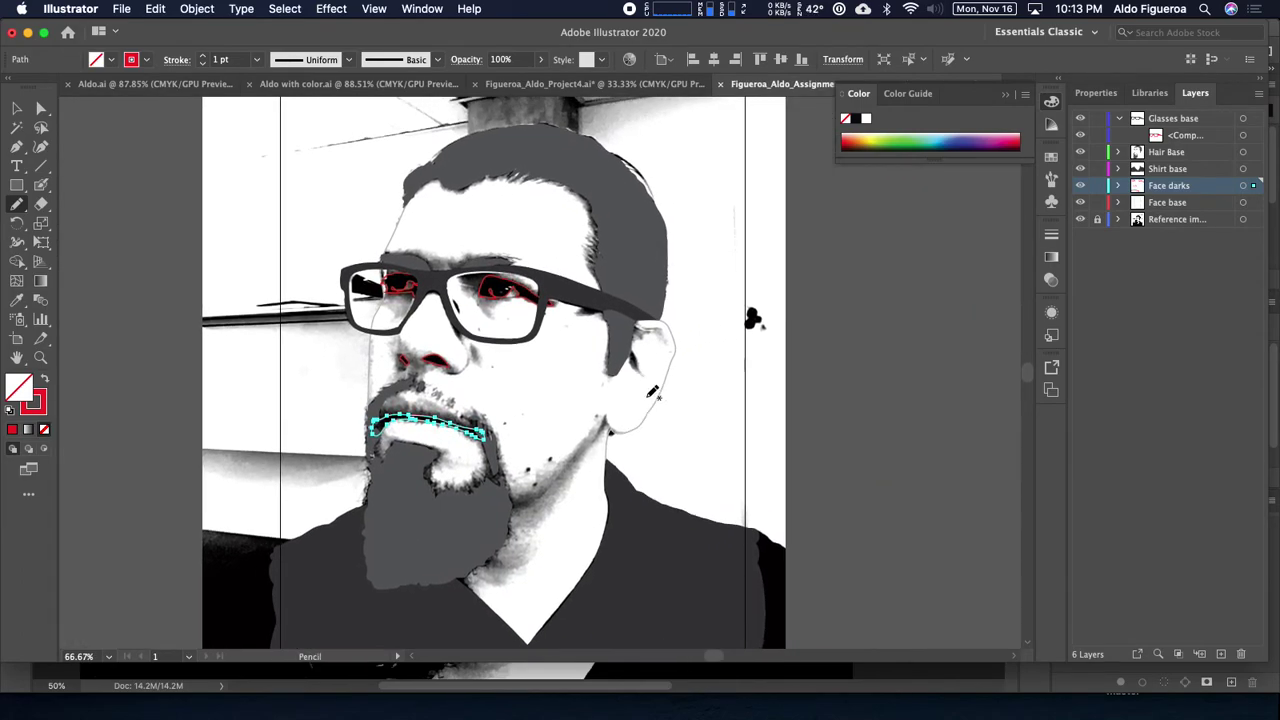
key("super+equal")
key("super+equal")
key("super+equal")
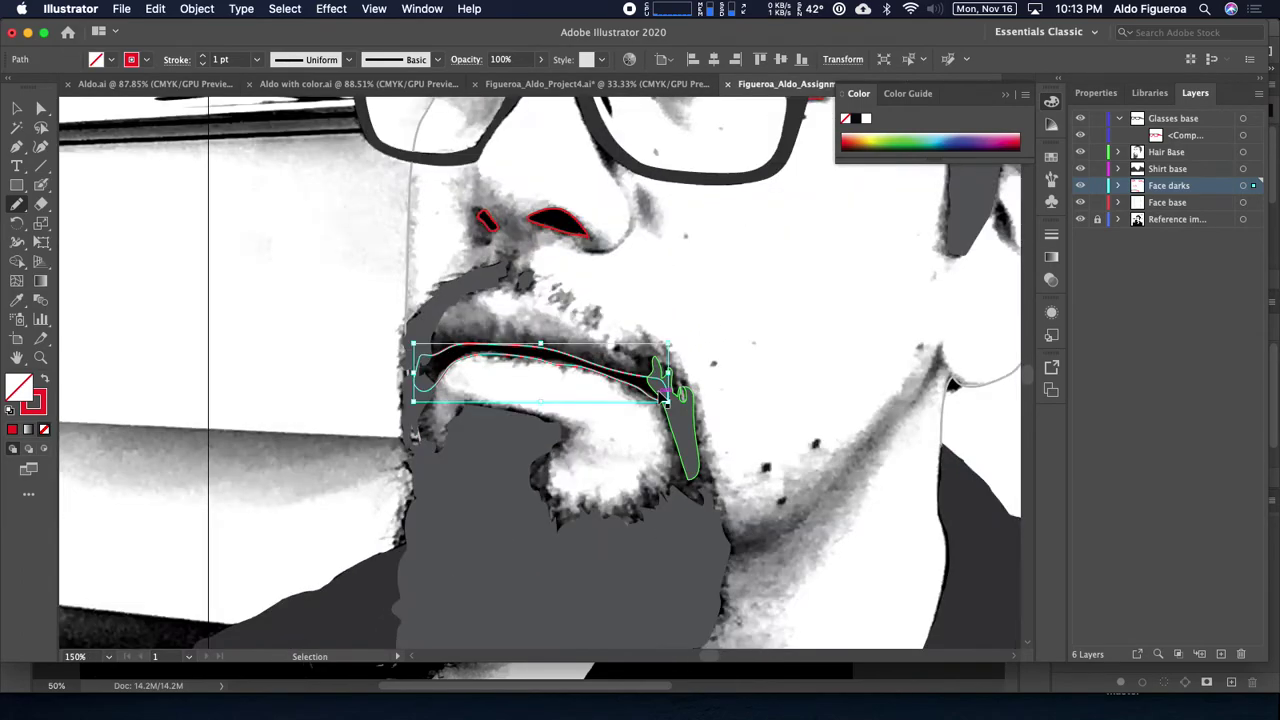
mouse_move(748, 366)
left_mouse_down()
mouse_move(248, 416)
mouse_move(149, 454)
left_mouse_up()
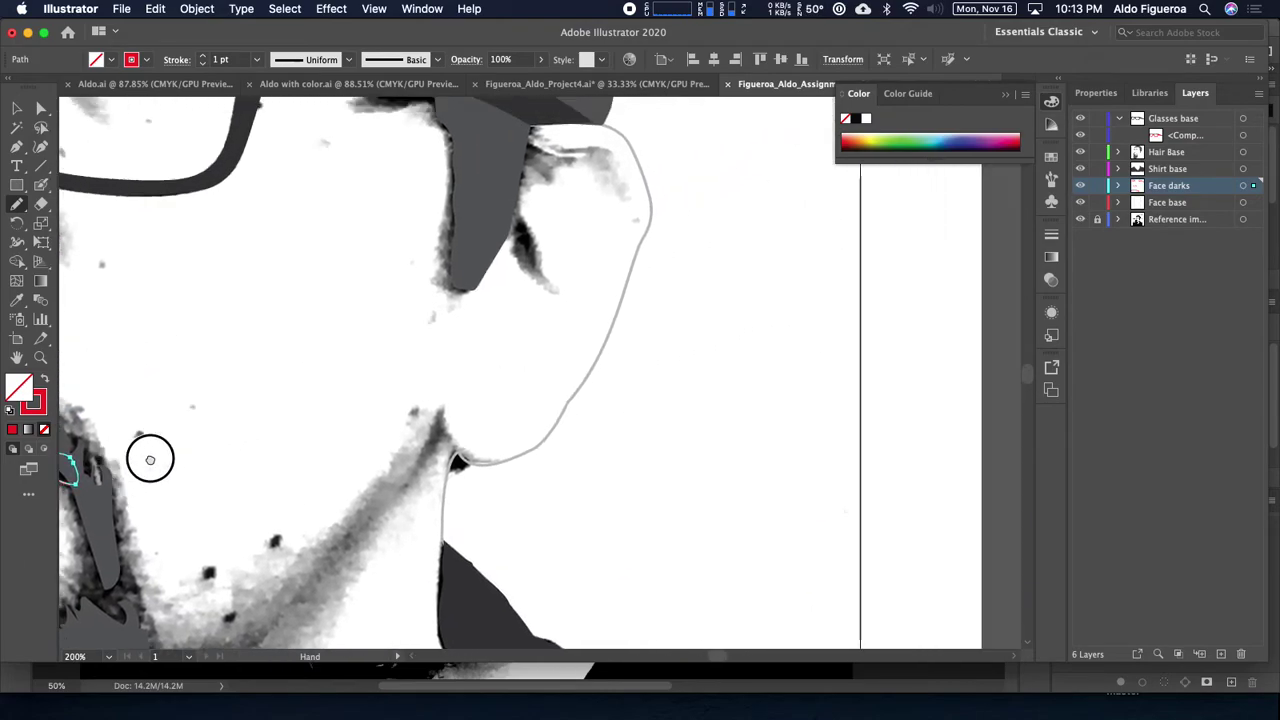
Step: Outline the dark shading patch beside the face edge, redrawing it once
key("super+equal")
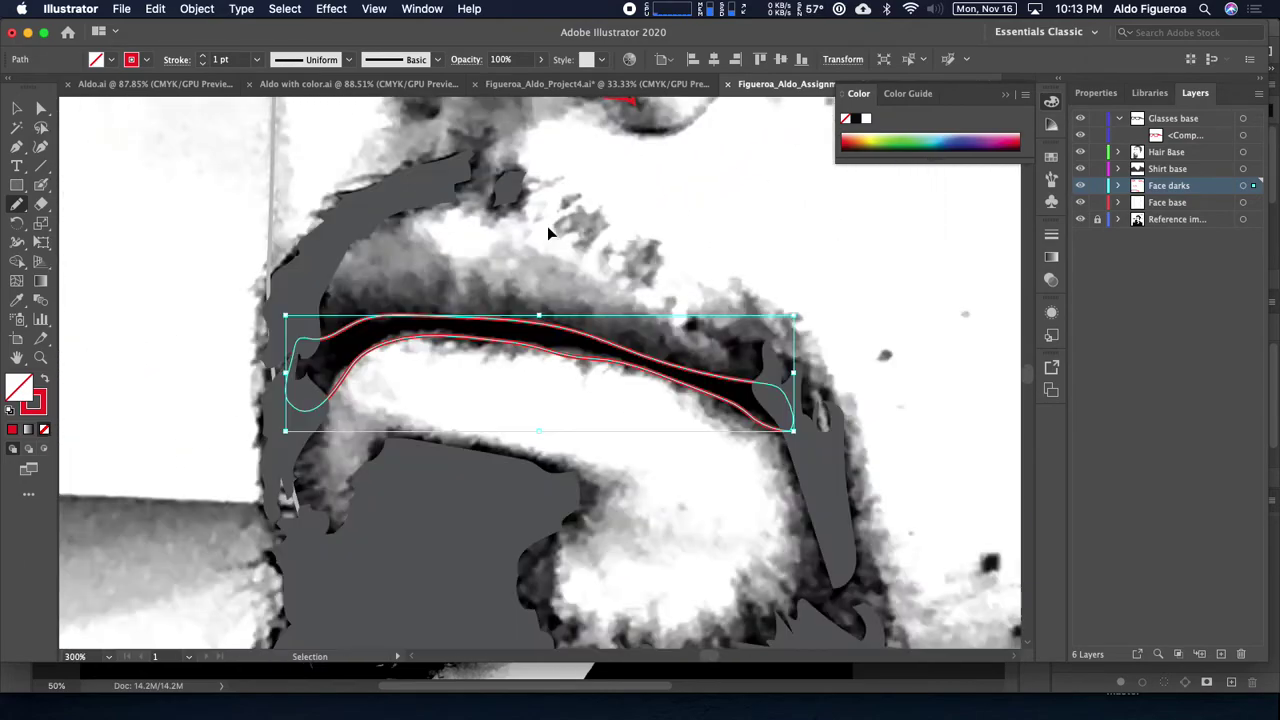
left_click_drag(543, 229, 314, 223)
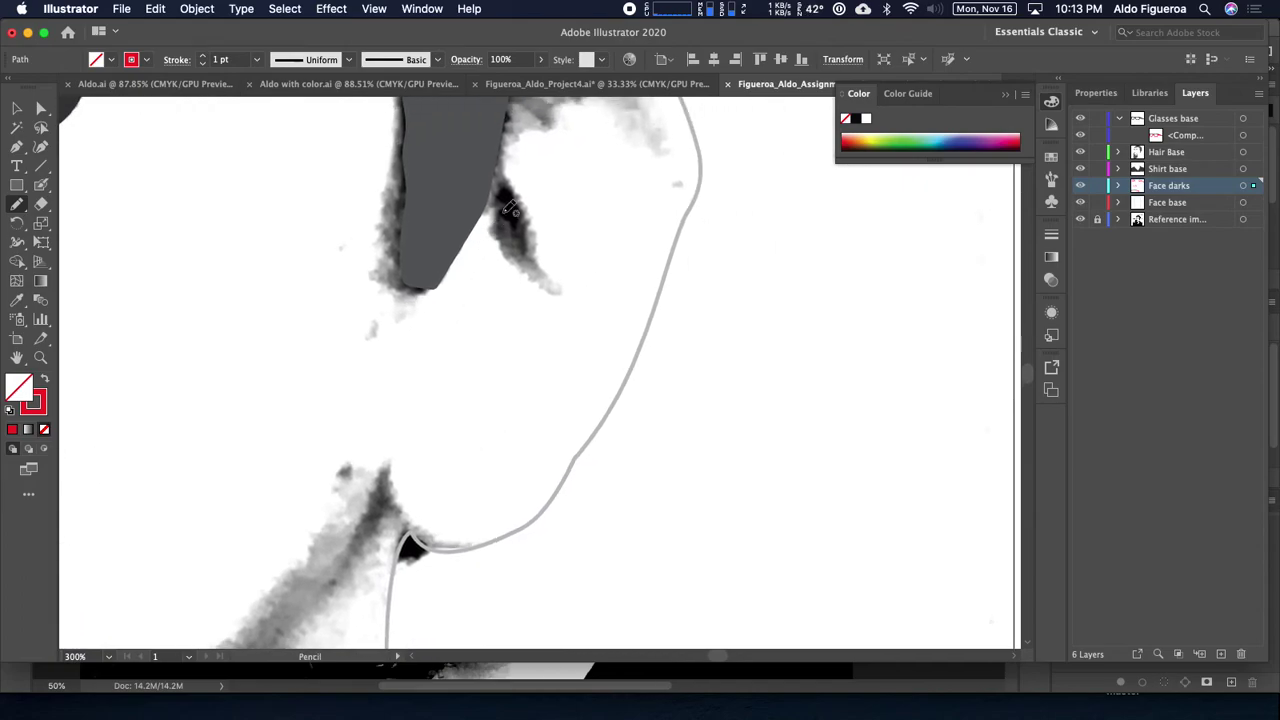
mouse_move(510, 188)
left_mouse_down()
mouse_move(526, 234)
mouse_move(506, 237)
mouse_move(509, 190)
left_mouse_up()
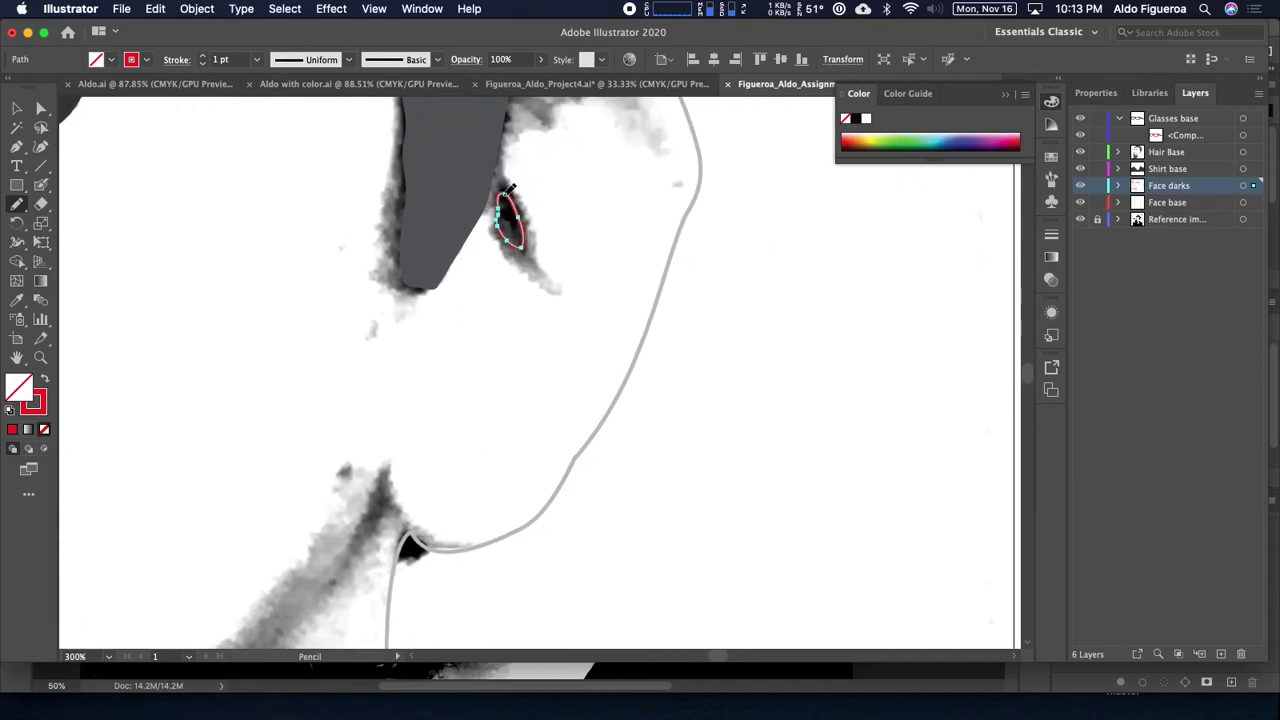
key("v")
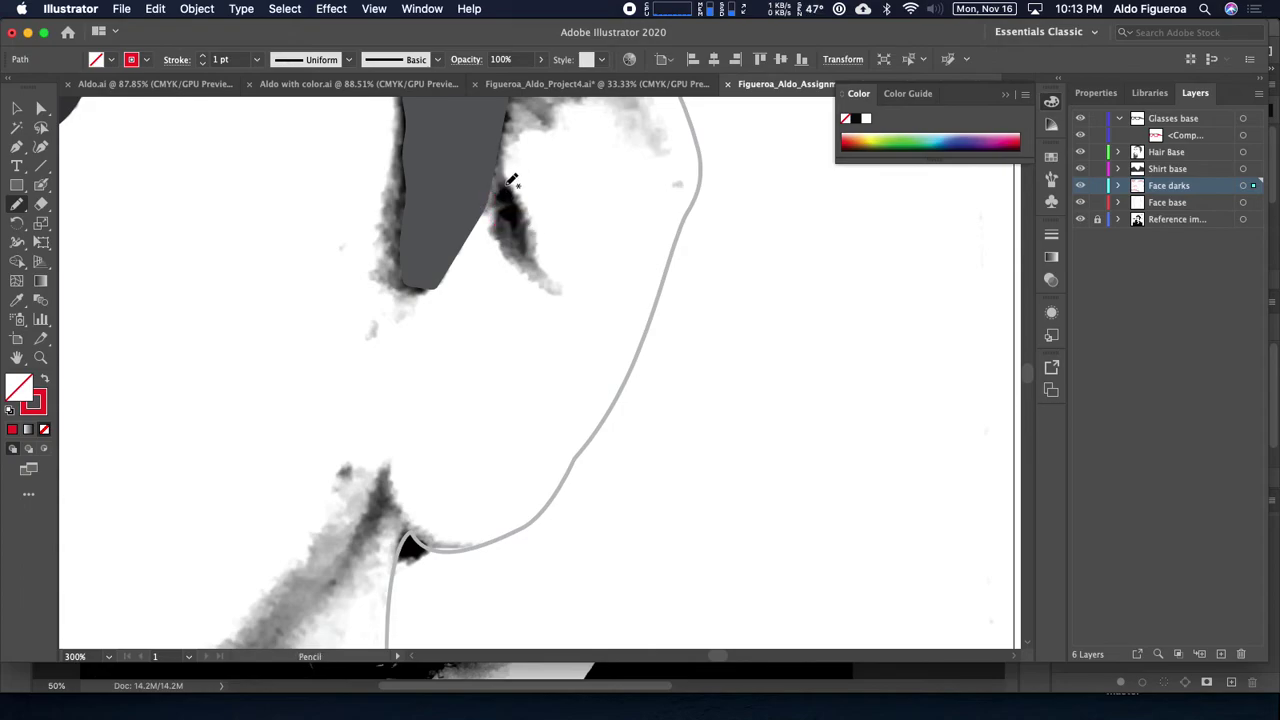
mouse_move(510, 184)
left_mouse_down()
mouse_move(524, 252)
mouse_move(505, 188)
left_mouse_up()
Step: Draw small closed outlines around the dark blobs on the jaw
left_click_drag(449, 348, 864, 186)
left_click_drag(680, 320, 648, 243)
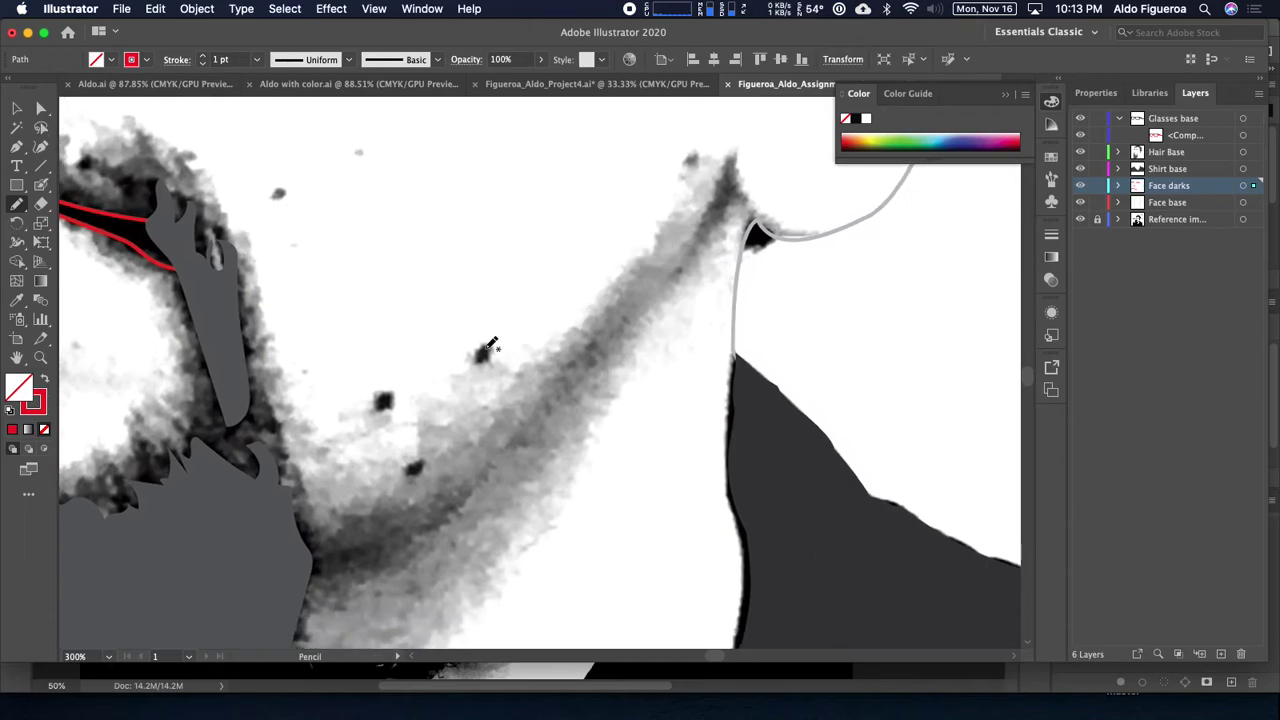
left_click_drag(490, 344, 485, 350)
left_click_drag(392, 378, 420, 364)
left_click_drag(508, 340, 514, 346)
mouse_move(414, 381)
left_mouse_down()
mouse_move(420, 397)
mouse_move(412, 388)
left_mouse_up()
left_click_drag(441, 453, 442, 457)
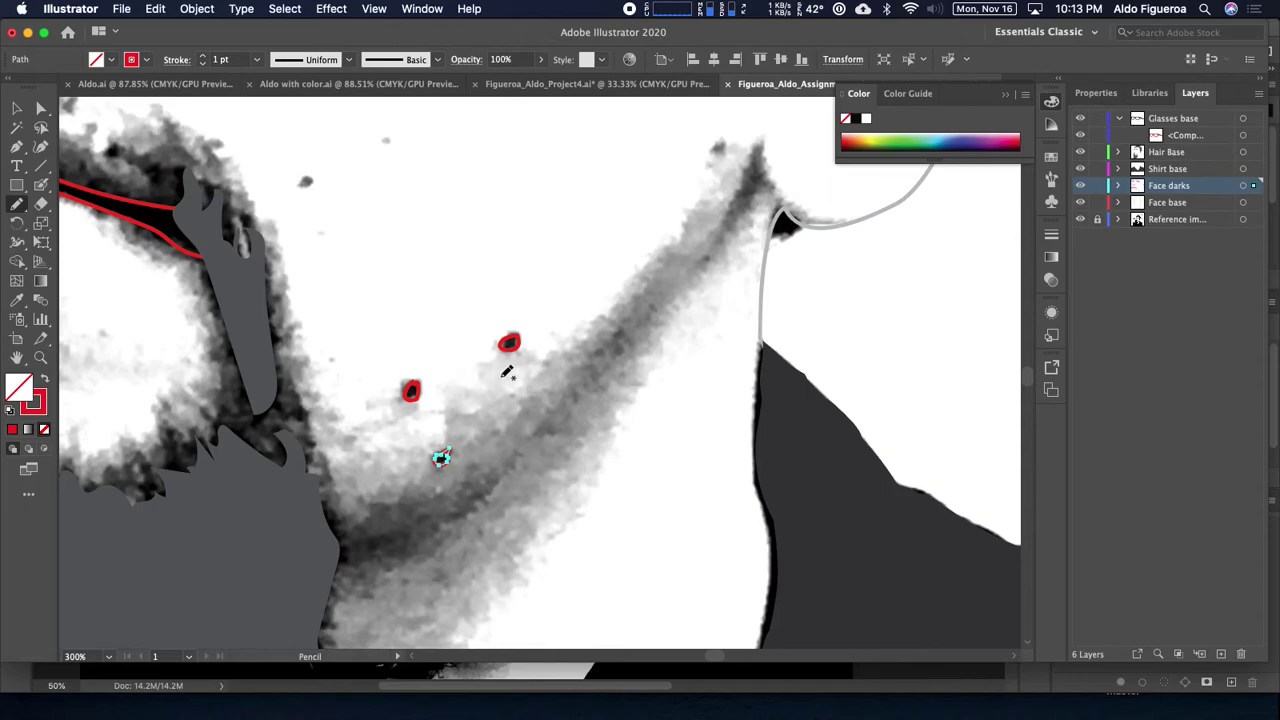
key("super+equal")
key("super+equal")
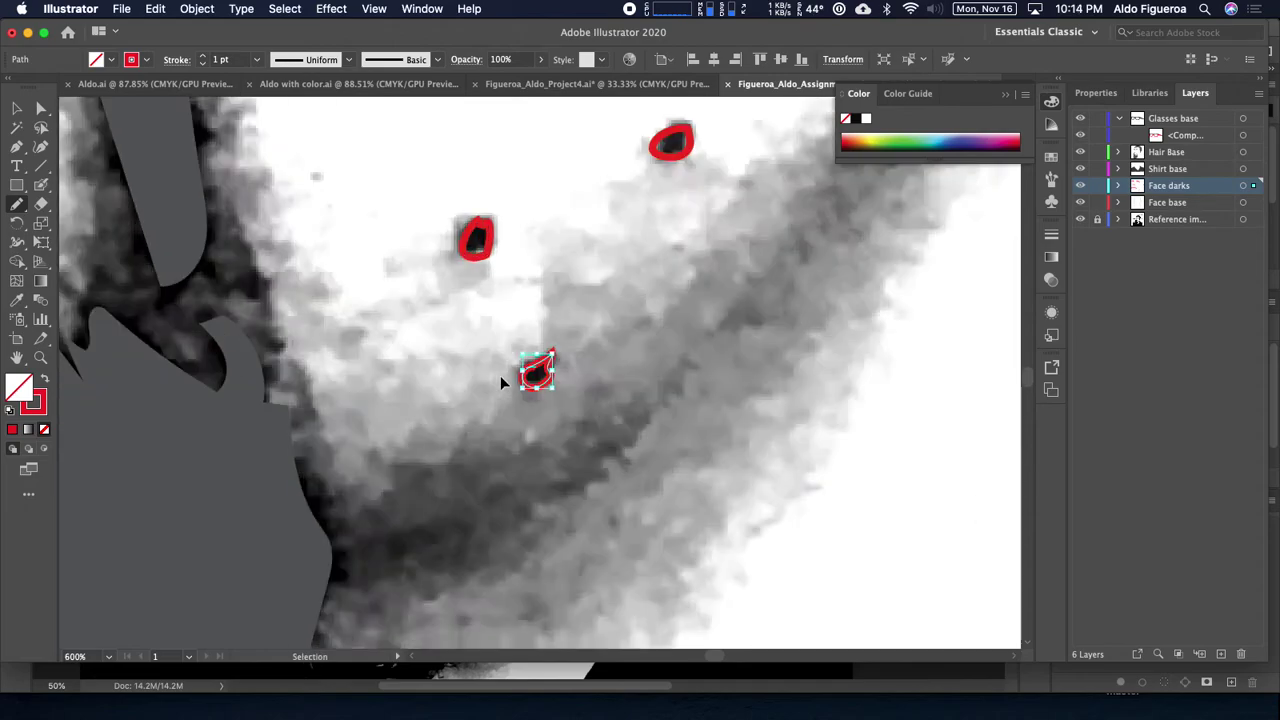
left_click_drag(591, 323, 576, 359)
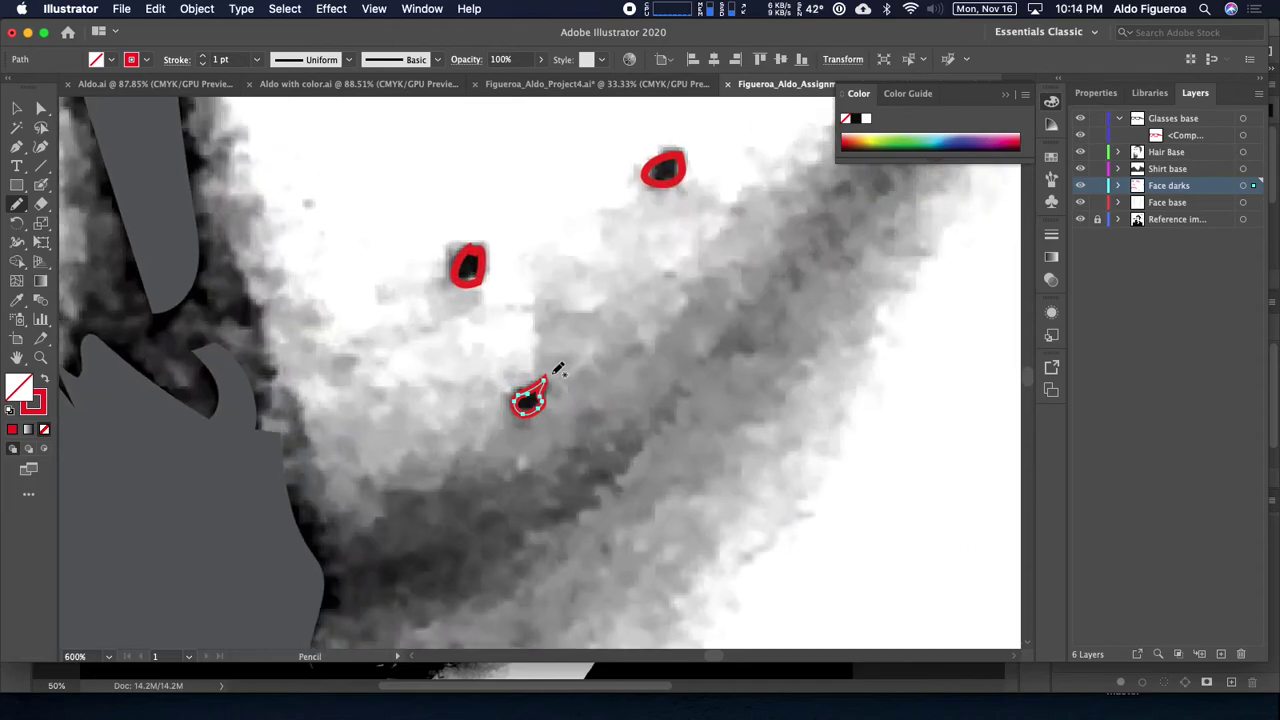
Step: Undo the two lower blob outlines, retrace the upper-left and lower blobs, then view the whole face
key("super+z")
key("super+z")
mouse_move(481, 244)
left_mouse_down()
mouse_move(457, 274)
mouse_move(487, 256)
mouse_move(473, 249)
left_mouse_up()
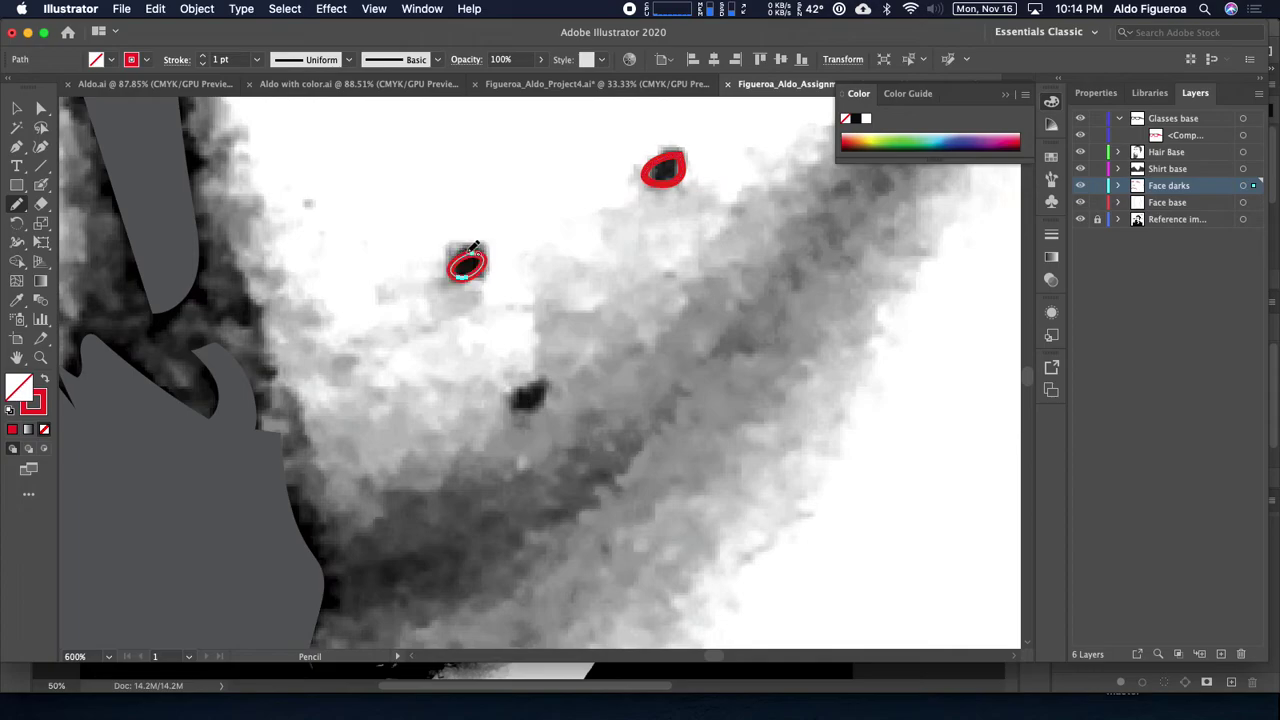
mouse_move(522, 387)
left_mouse_down()
mouse_move(517, 408)
mouse_move(543, 400)
mouse_move(537, 380)
mouse_move(524, 385)
mouse_move(546, 380)
mouse_move(536, 383)
left_mouse_up()
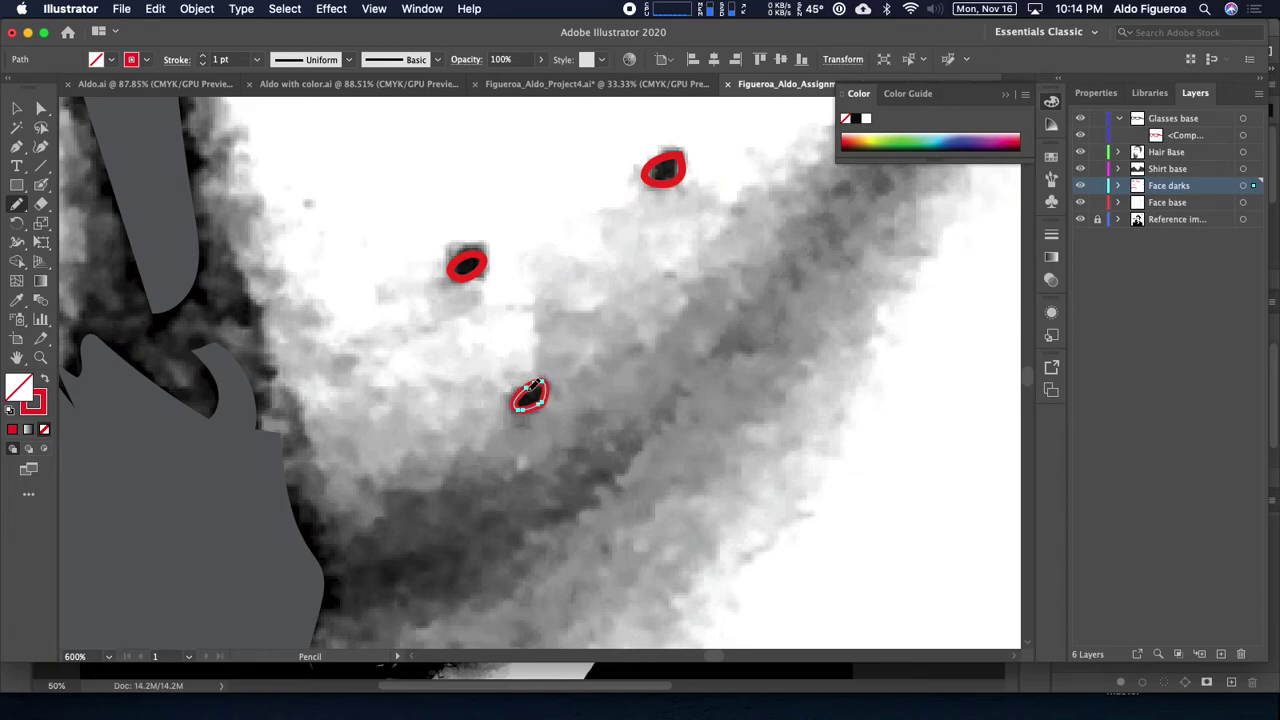
key("super+minus")
key("super+minus")
key("super+minus")
key("super+minus")
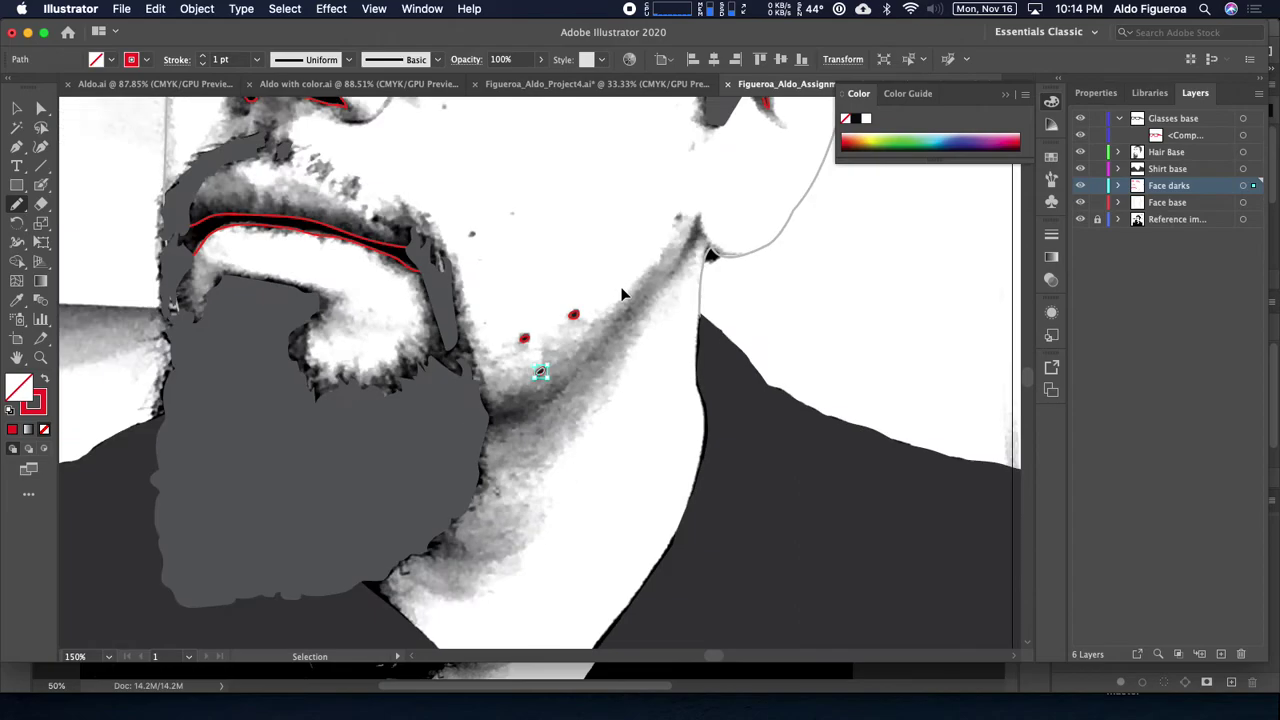
left_click_drag(459, 220, 551, 423)
key("super+minus")
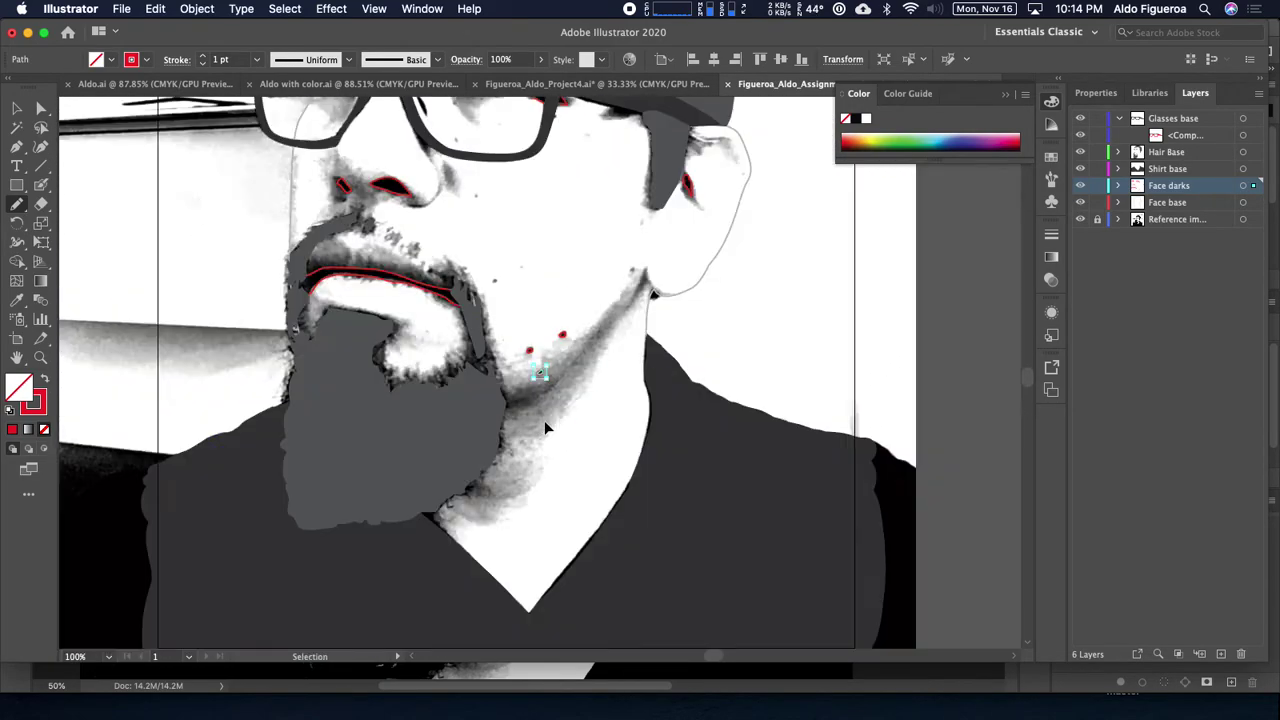
left_click_drag(576, 332, 520, 447)
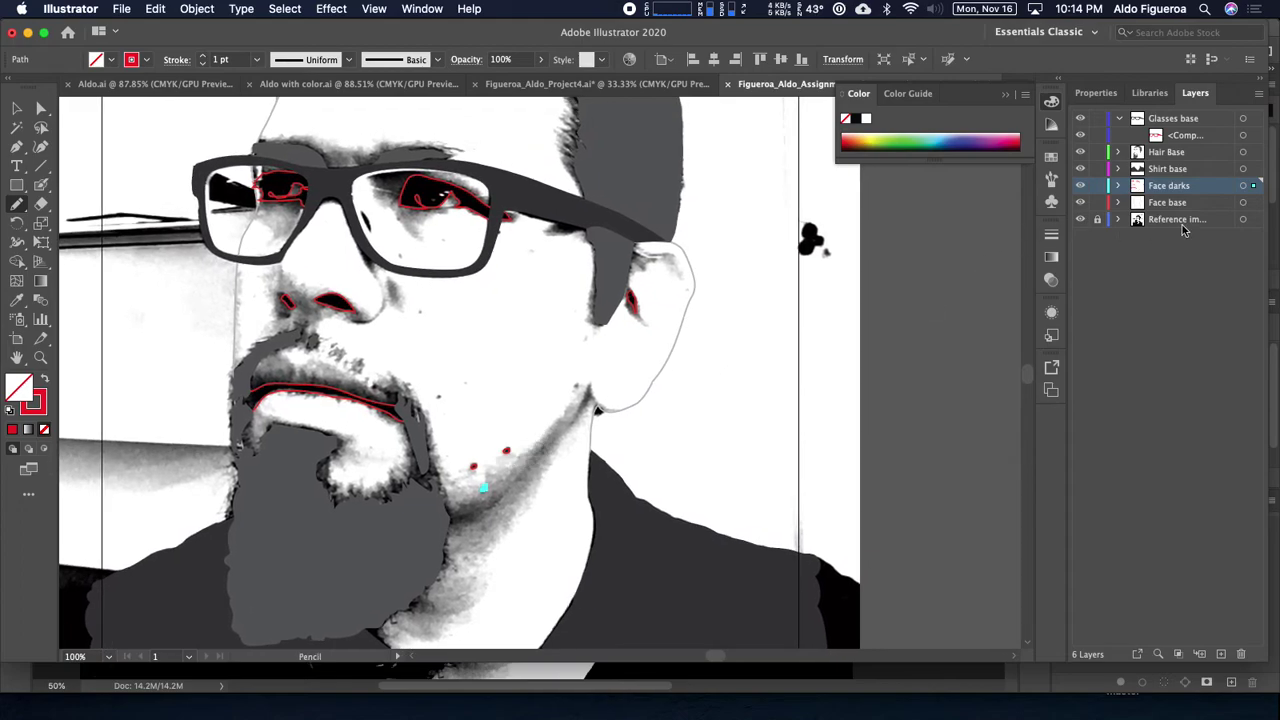
Step: Select all Face darks shapes and swap fill and stroke so they fill red
left_click(1243, 187)
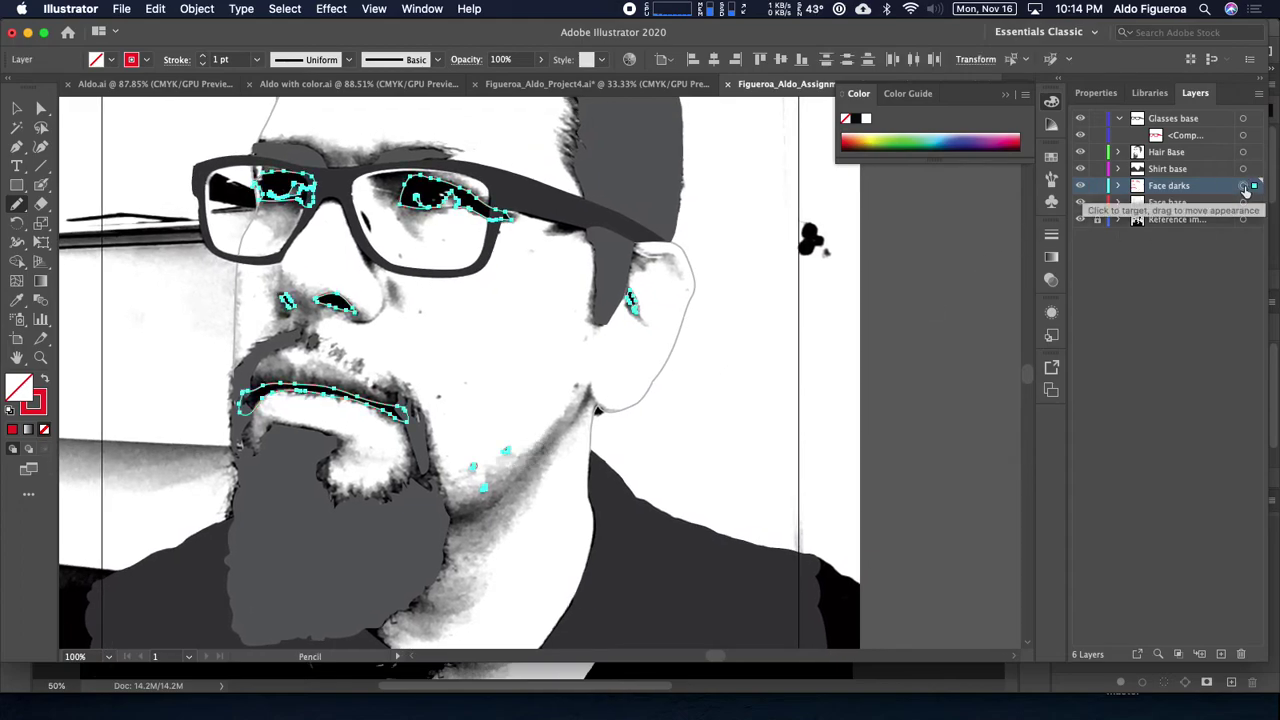
key("shift+x")
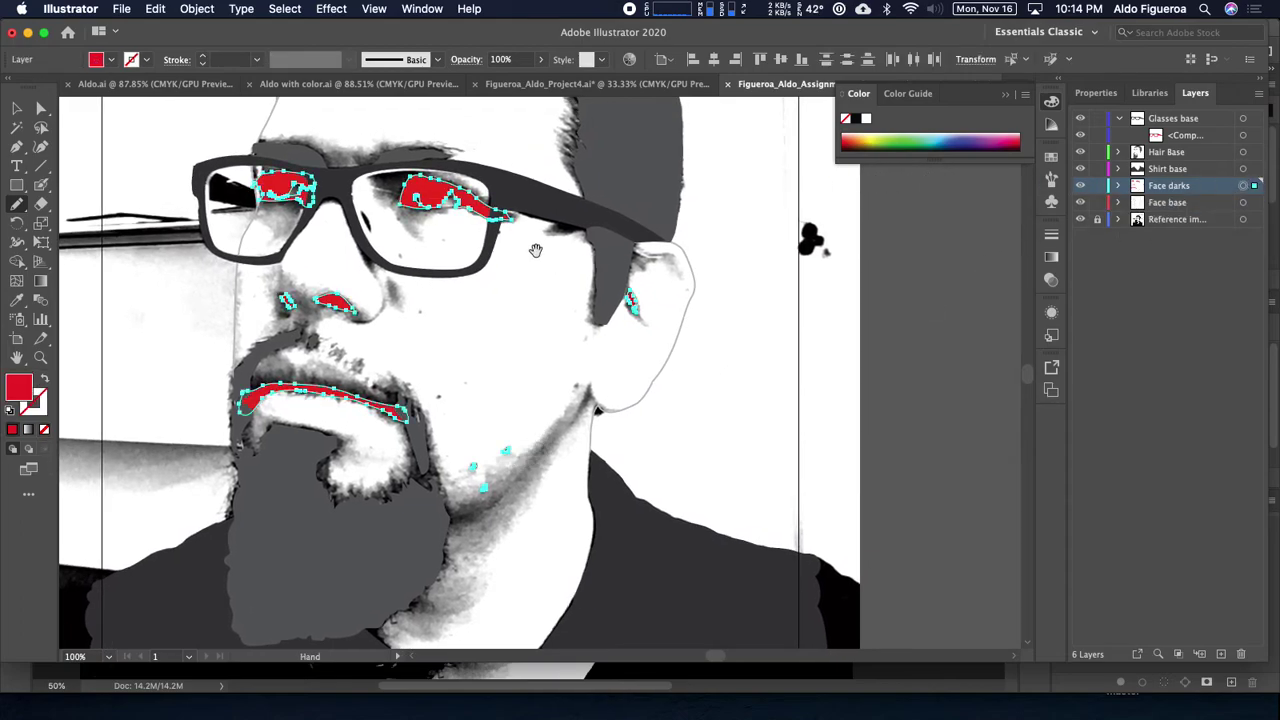
scroll(528, 349, "up", 3)
key("super+shift+a")
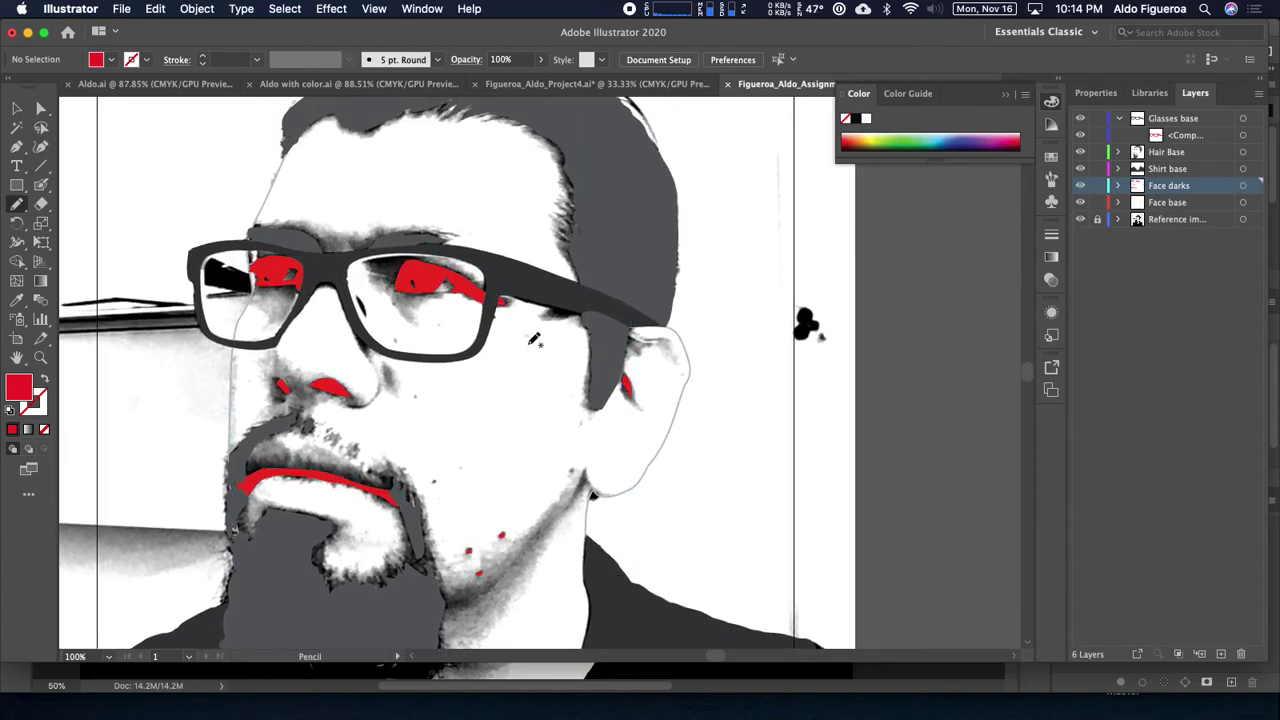
Step: Fill all Face darks shapes with black and toggle the reference photo to check them
left_click(1245, 187)
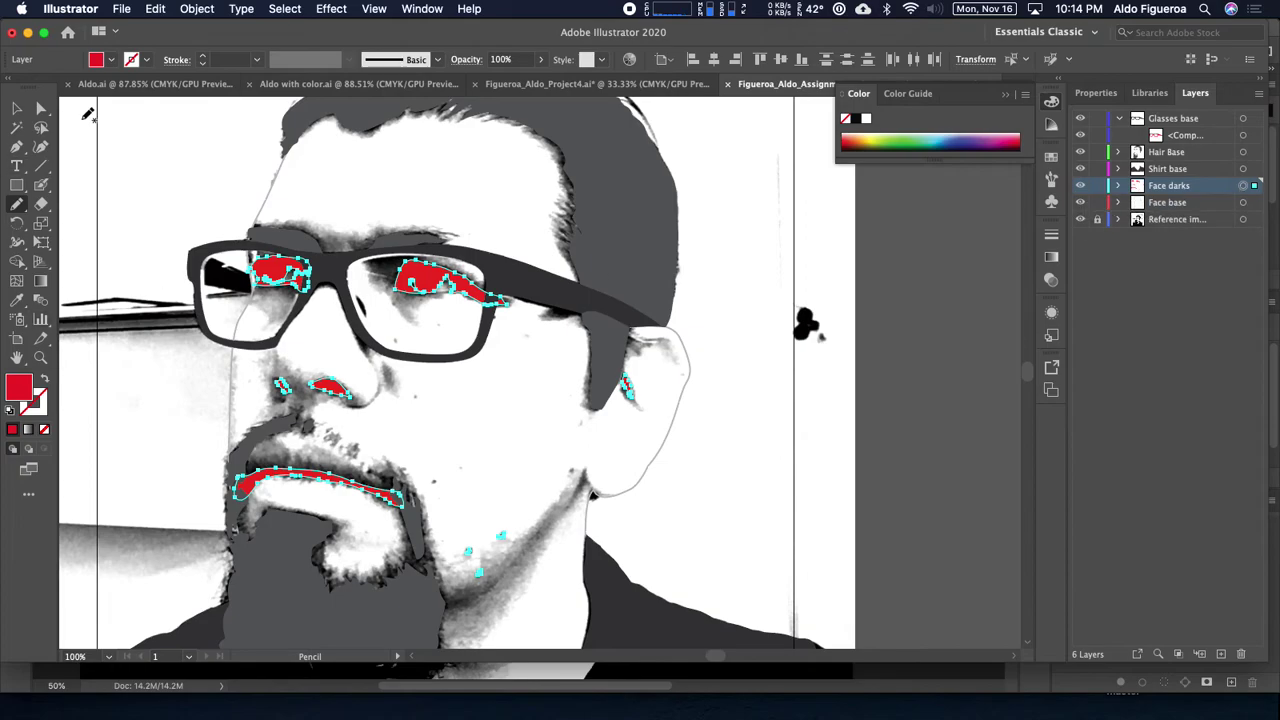
left_click(111, 59)
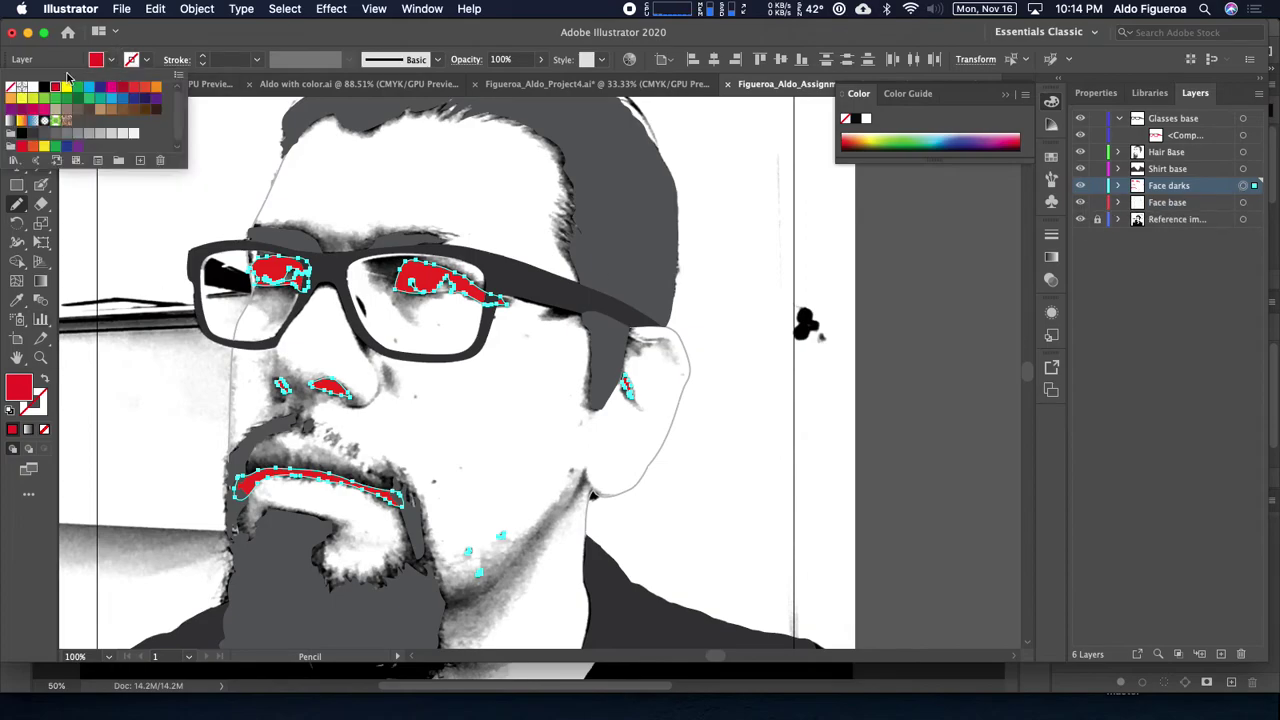
left_click(22, 133)
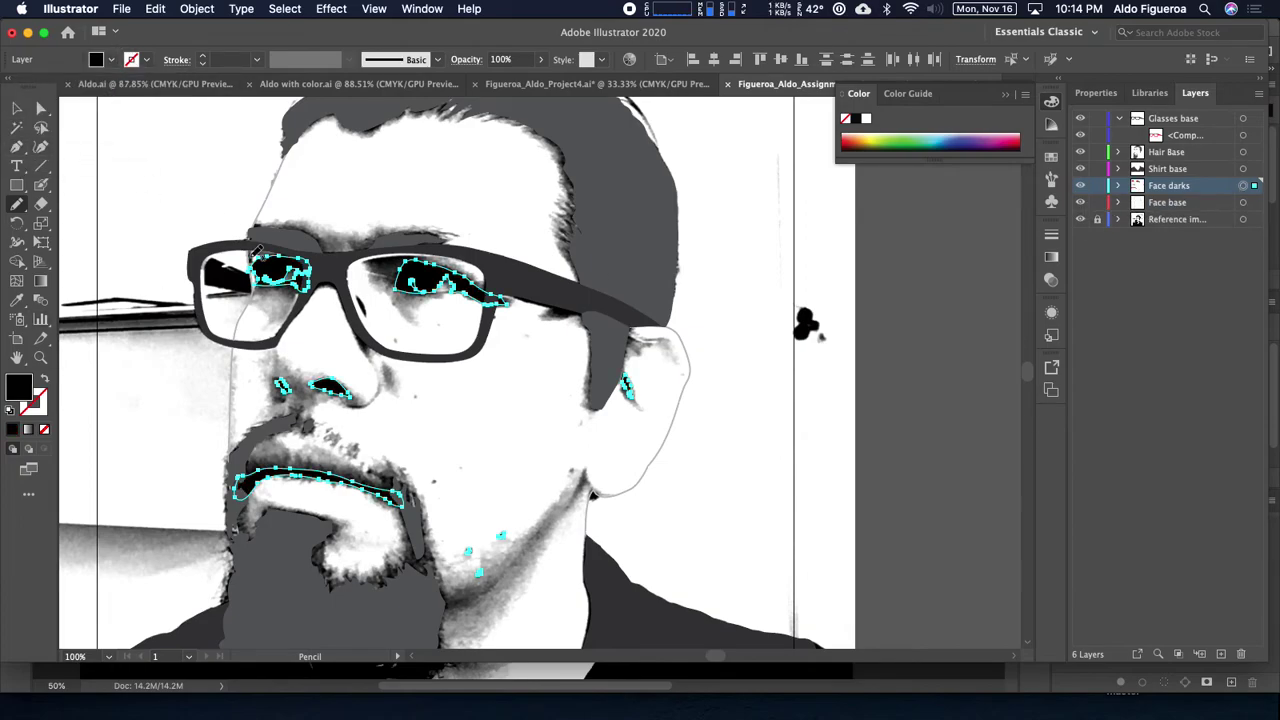
key("super+shift+a")
key("v")
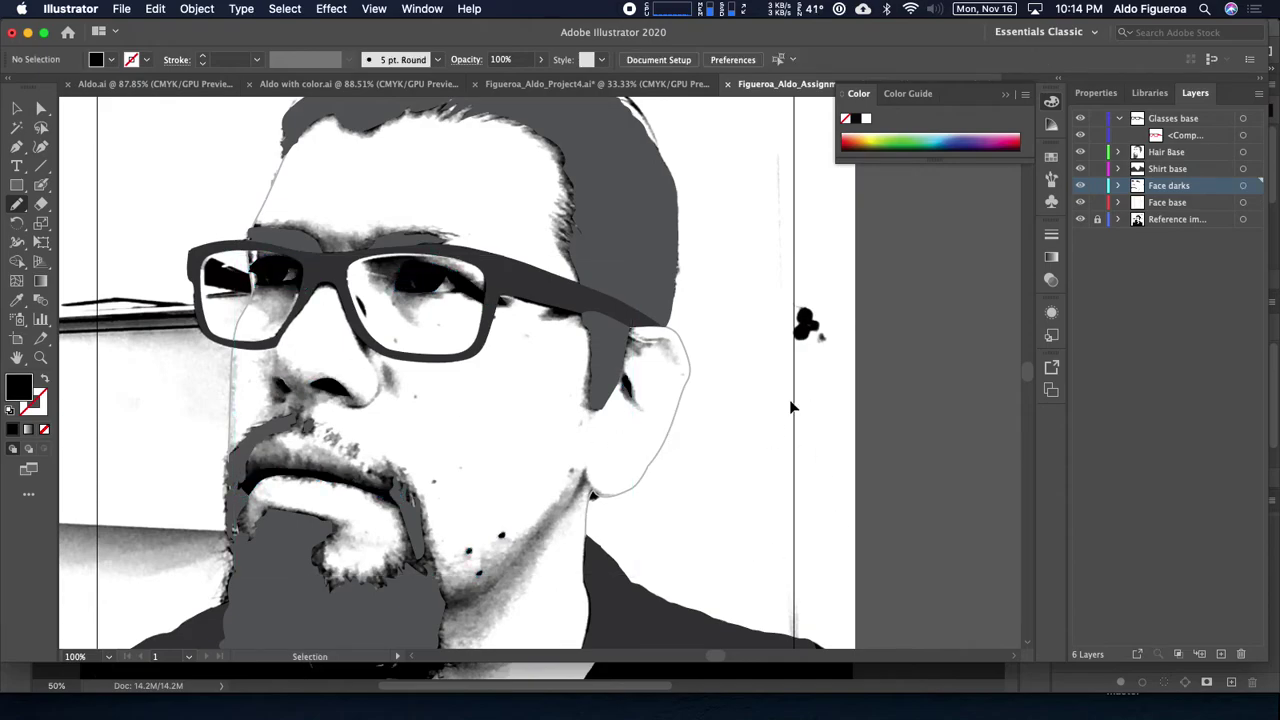
left_click(1081, 219)
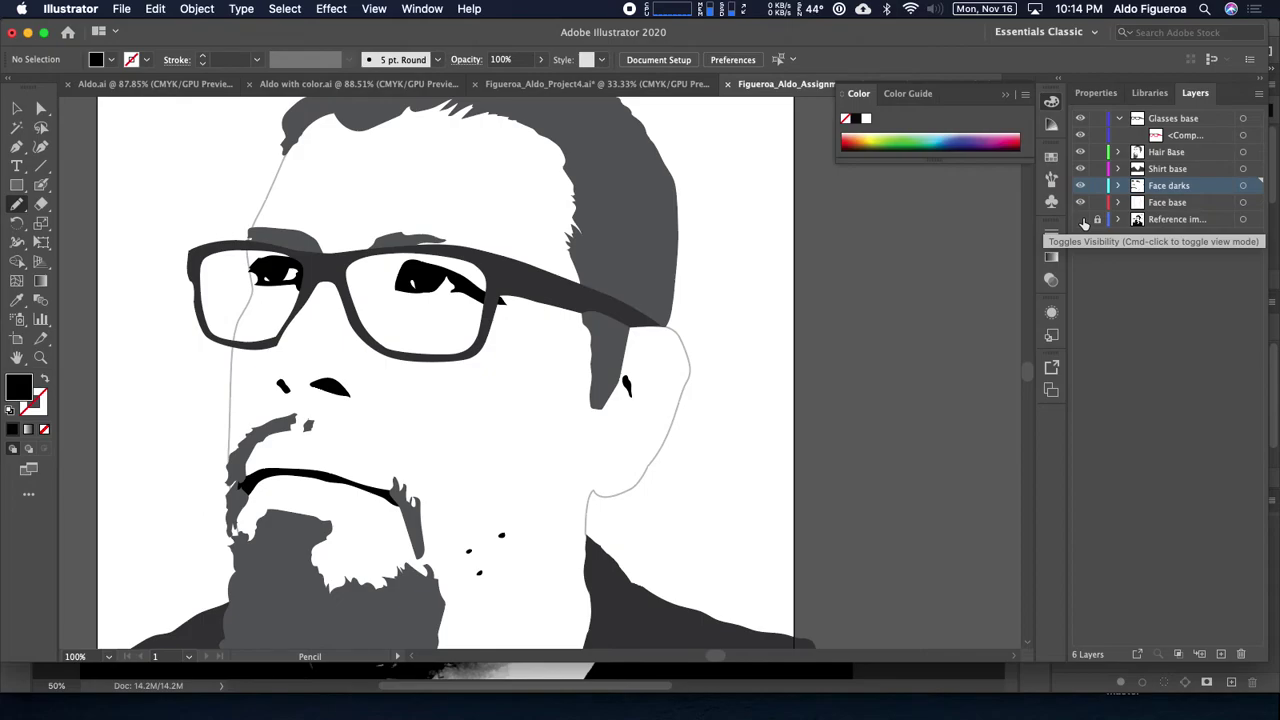
left_click(1081, 219)
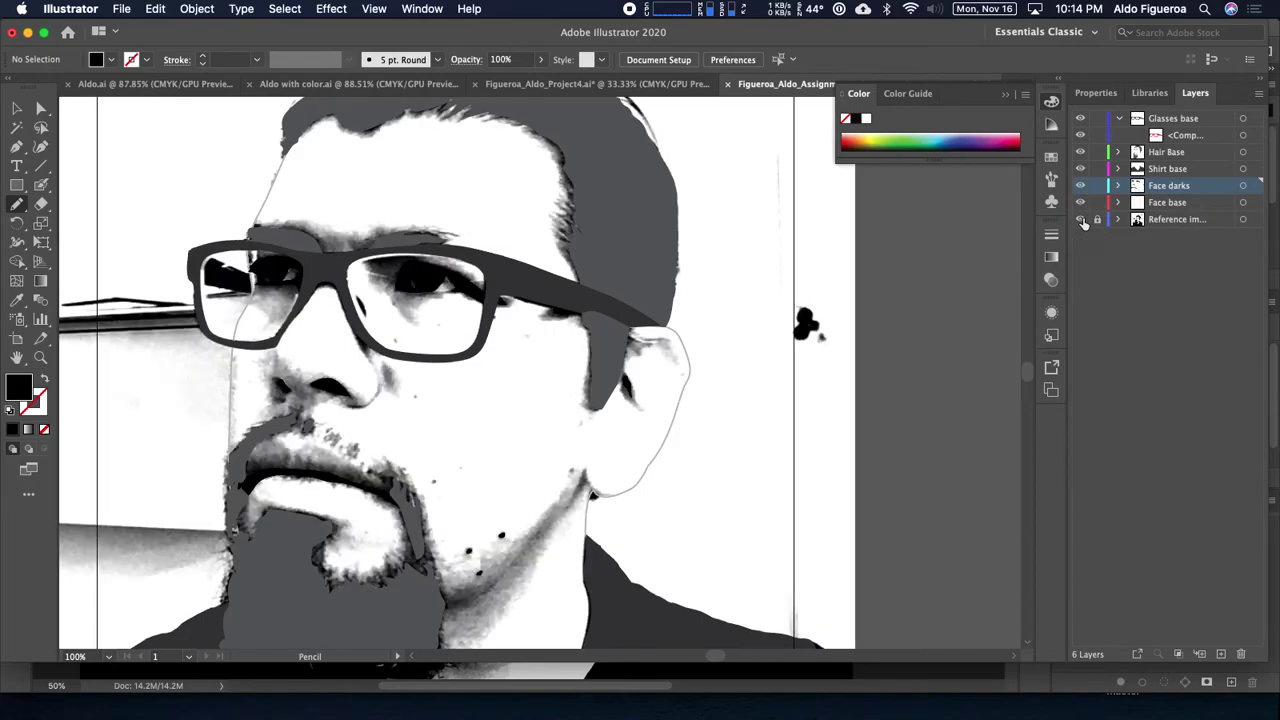
left_click_drag(557, 448, 652, 450)
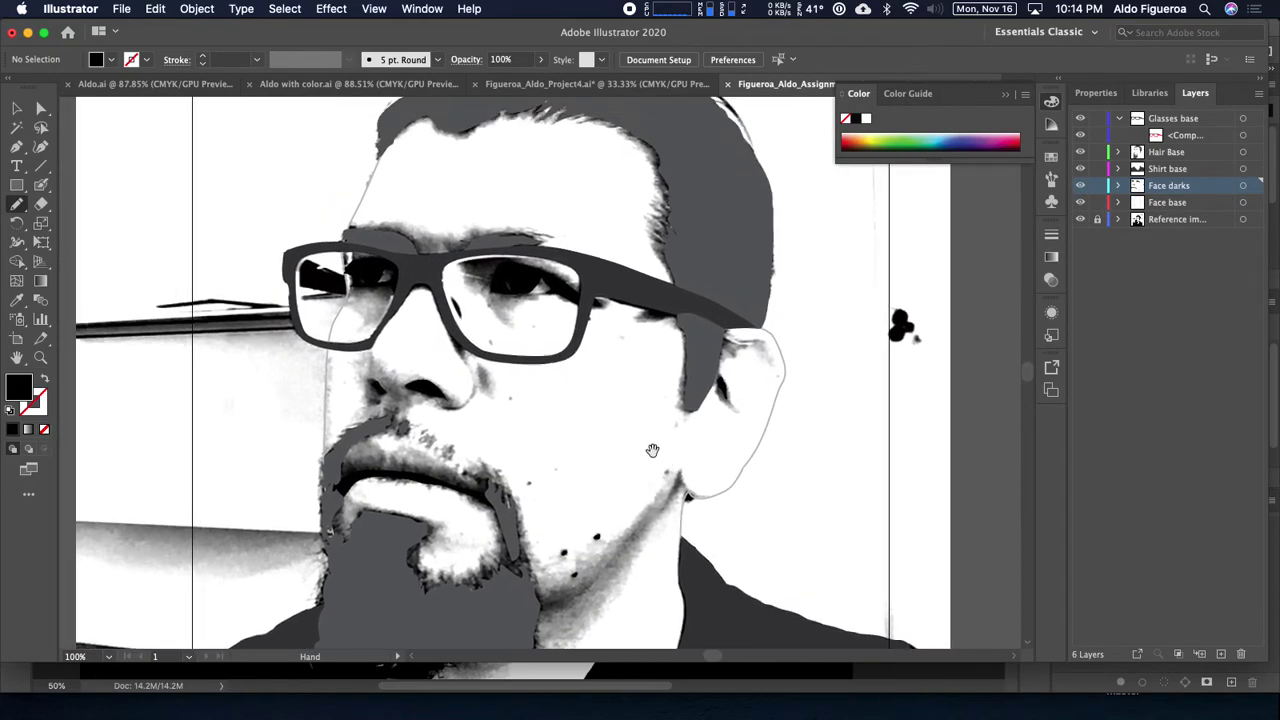
key("super+equal")
key("super+equal")
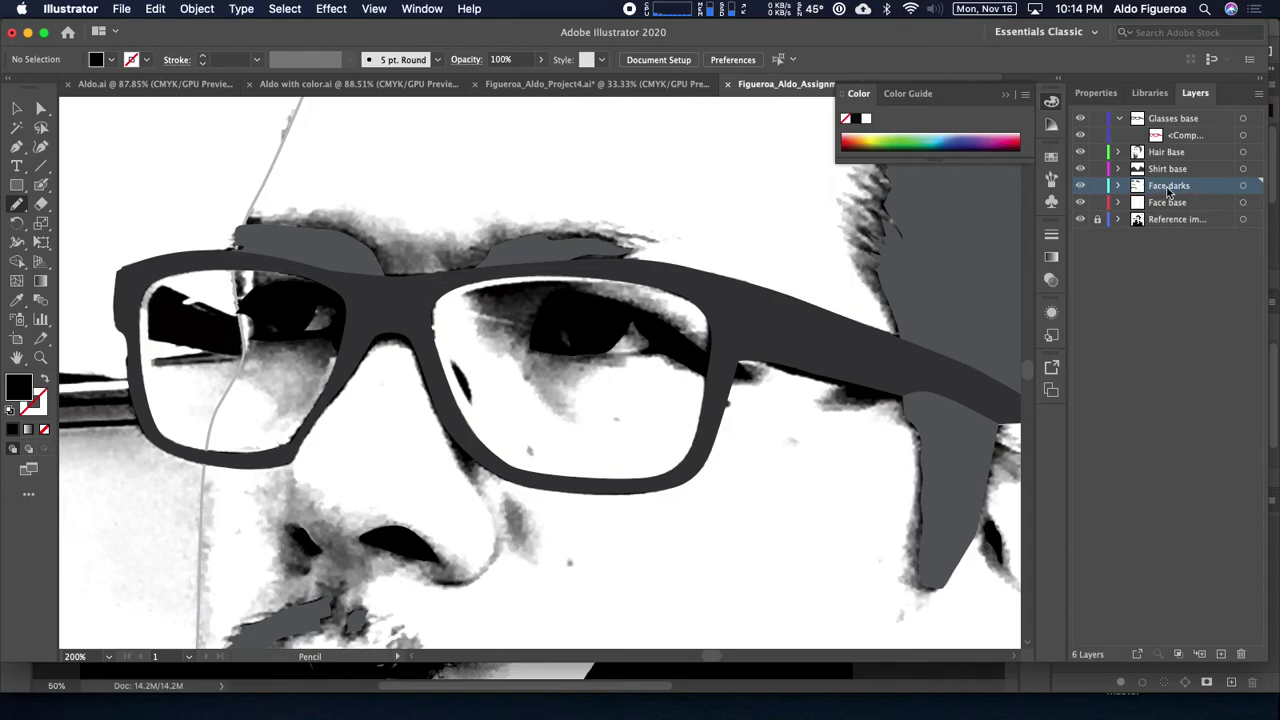
Step: Add a new Face mids layer above the Face base layer
left_click(1187, 204)
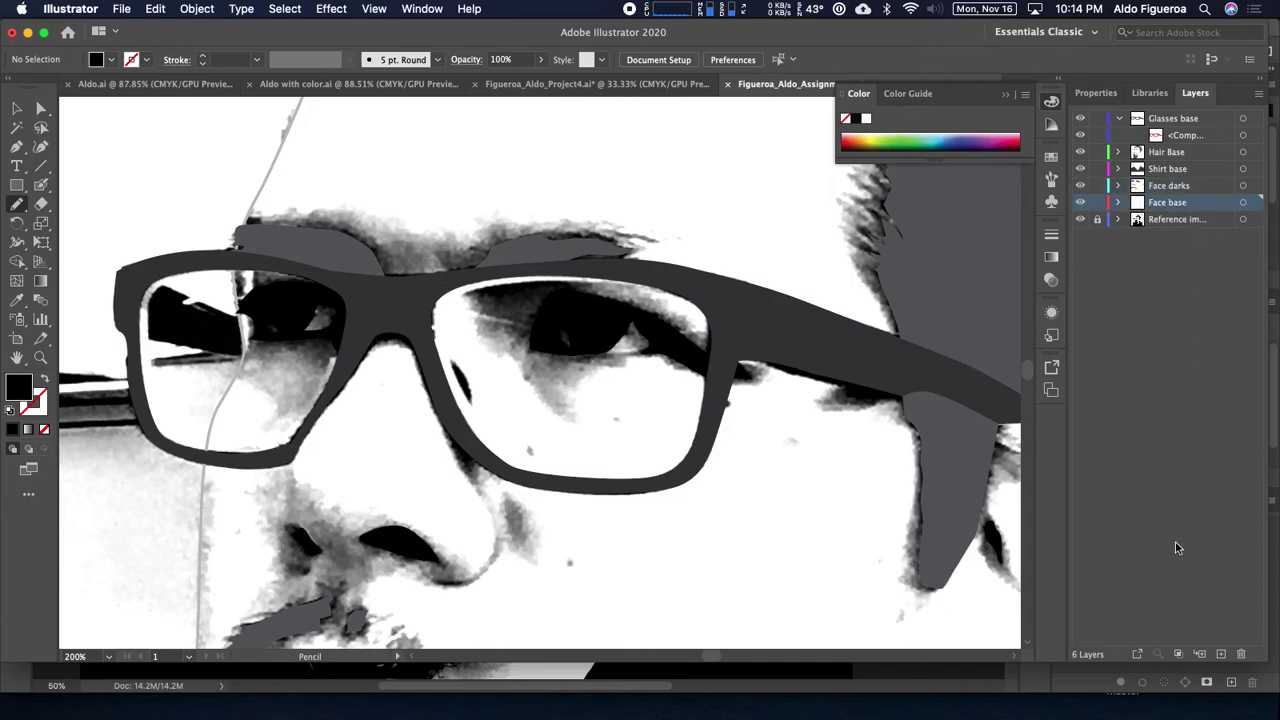
left_click(1221, 655)
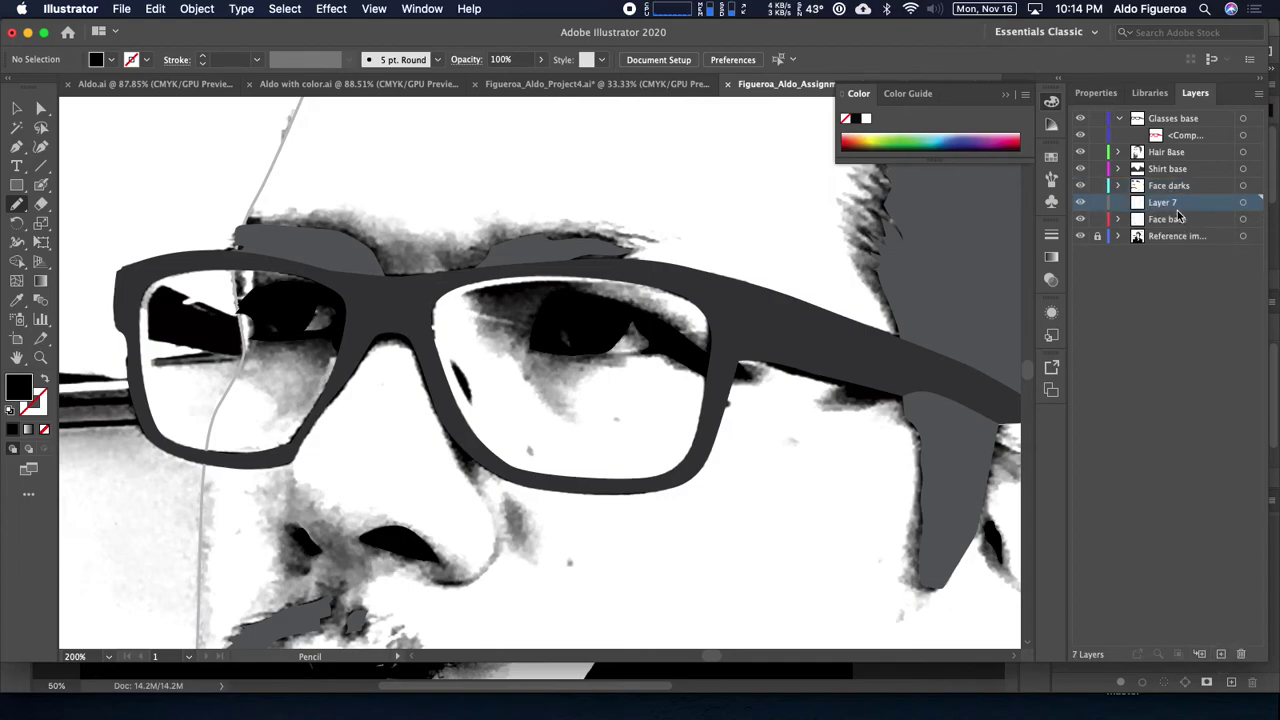
double_click(1166, 203)
Step: Set new shapes to no fill with a red stroke
left_click(106, 61)
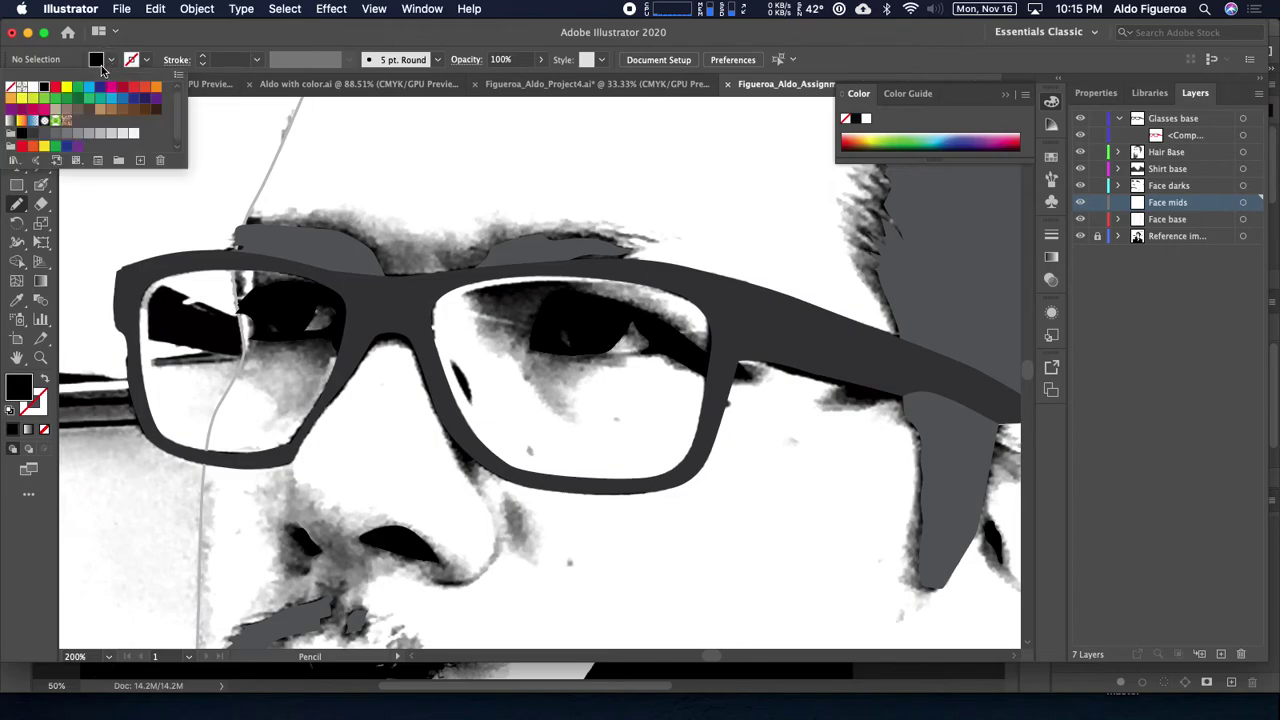
left_click(11, 89)
left_click(148, 62)
left_click(148, 62)
left_click(55, 87)
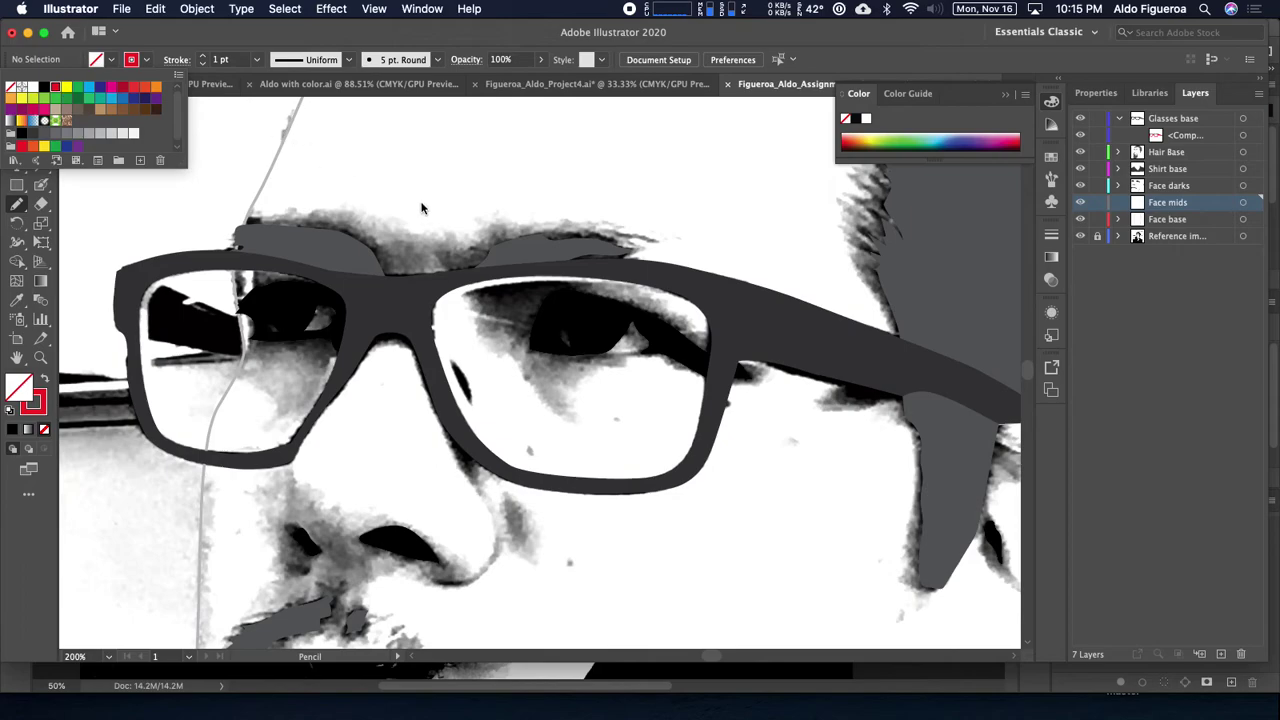
Step: Pencil-trace a closed shape around the brow area above the glasses frame
left_click_drag(463, 205, 471, 217)
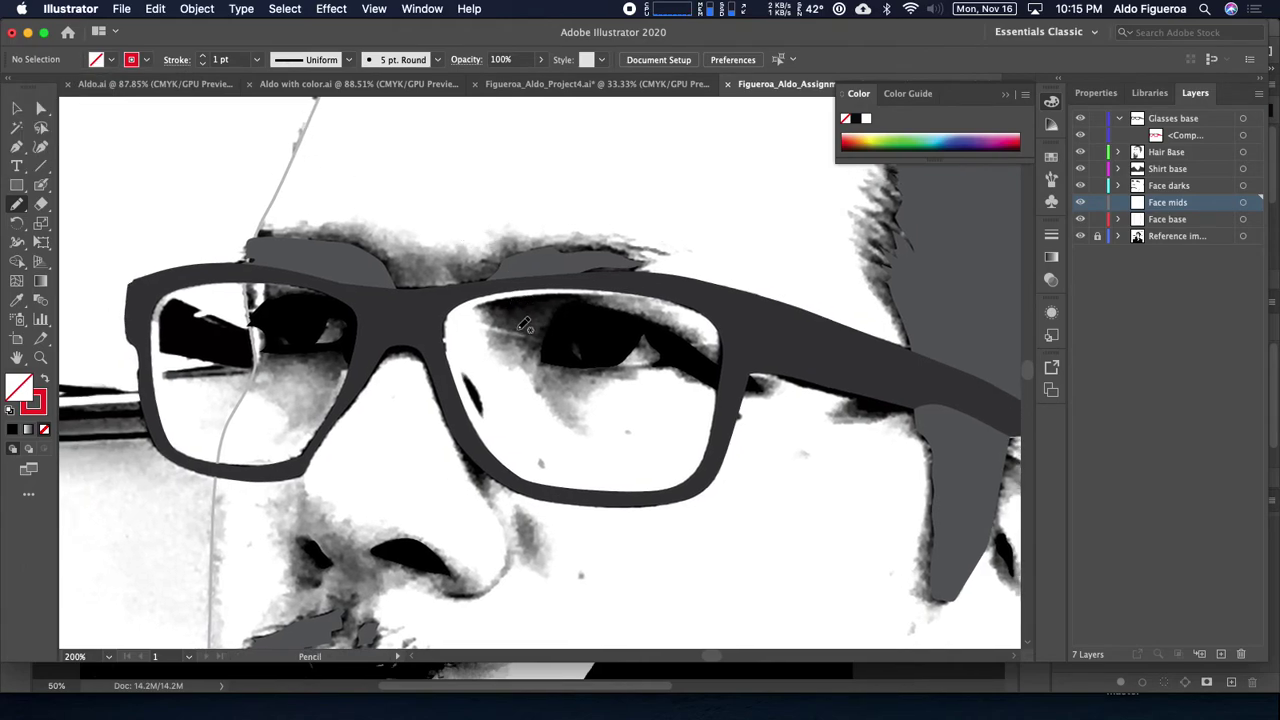
left_click_drag(377, 273, 385, 295)
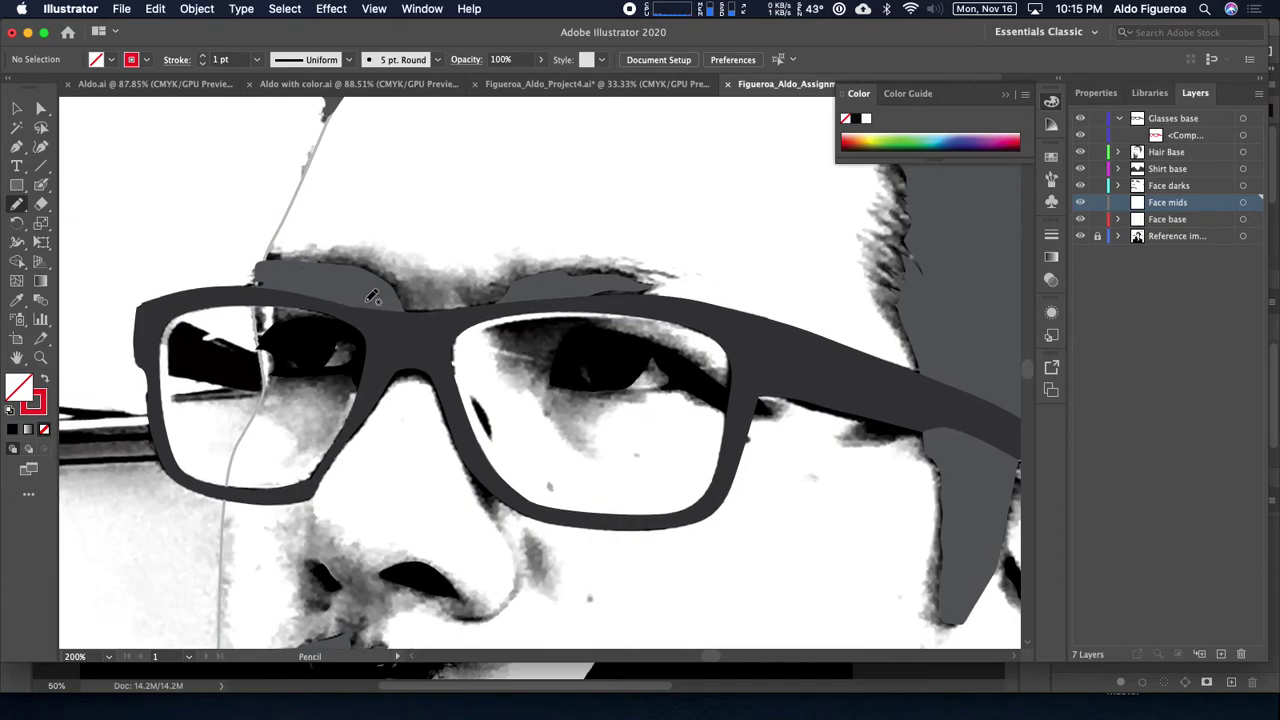
mouse_move(302, 285)
left_mouse_down()
mouse_move(264, 273)
mouse_move(268, 256)
mouse_move(336, 253)
mouse_move(443, 277)
mouse_move(580, 257)
mouse_move(677, 272)
mouse_move(639, 300)
mouse_move(394, 323)
mouse_move(296, 283)
left_mouse_up()
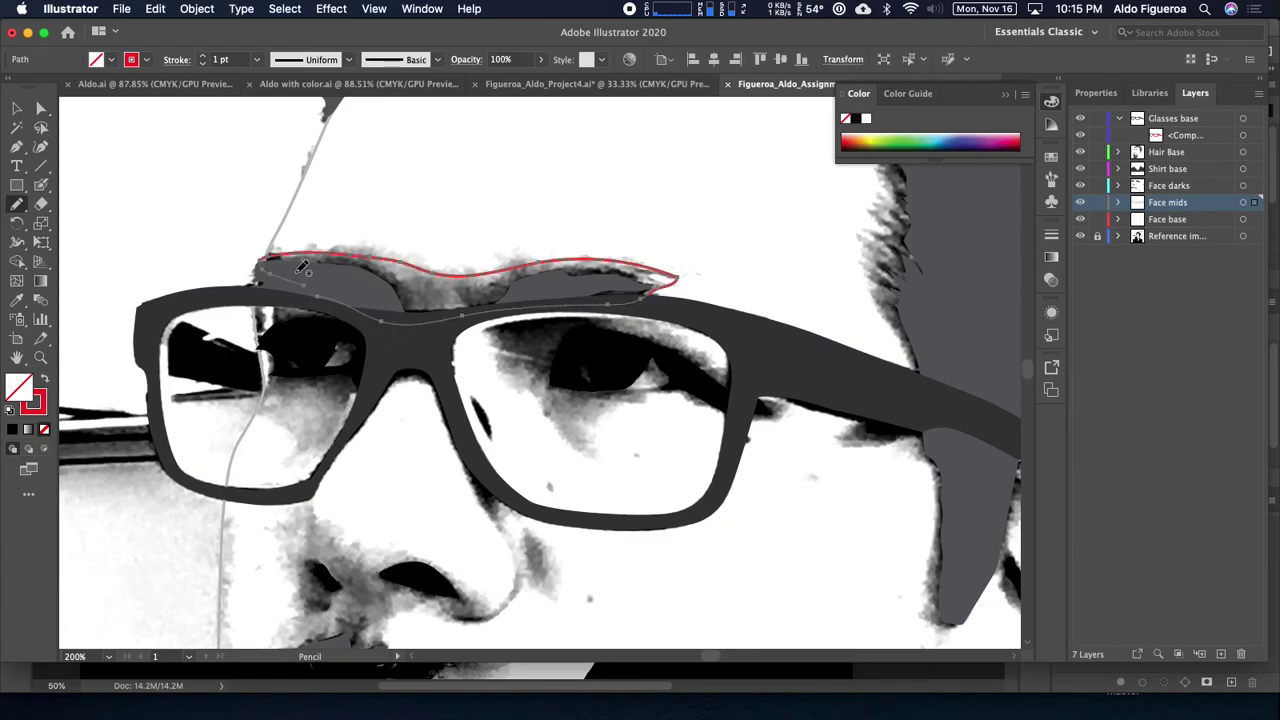
Step: Set the Face mids layer colour to Orange, then begin an outline at the left lens's upper-left corner
double_click(1210, 205)
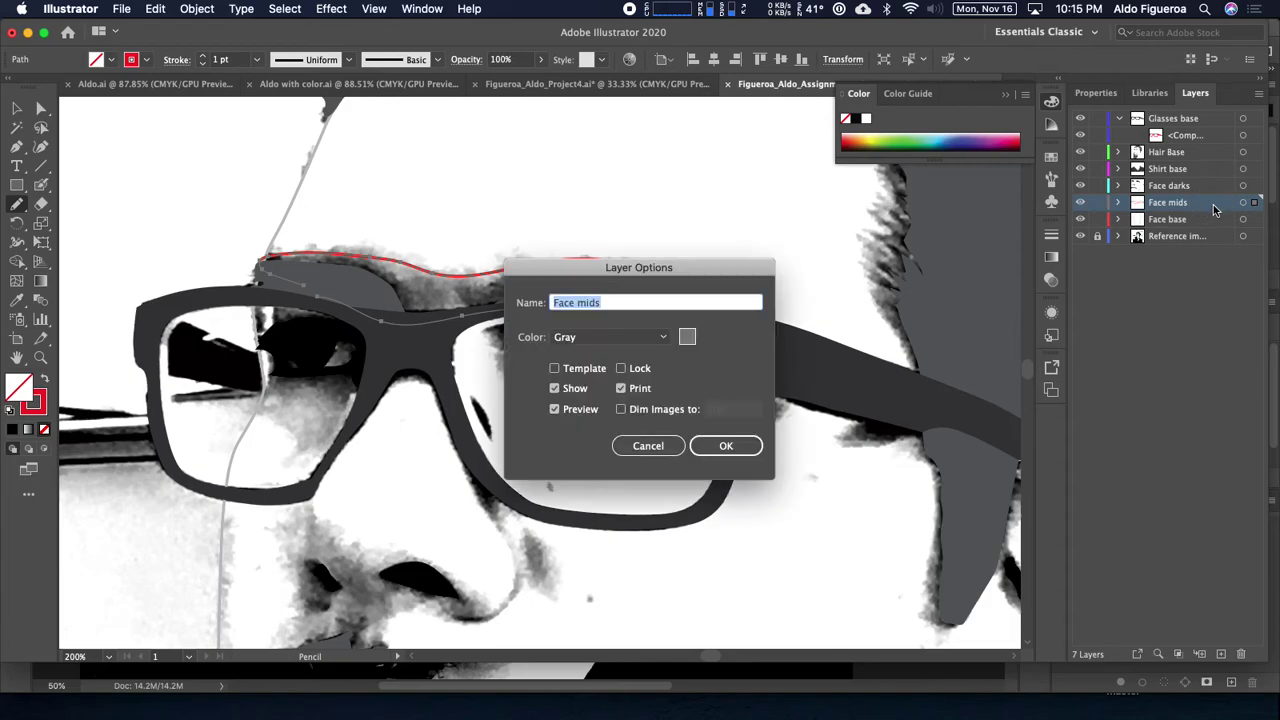
left_click(661, 338)
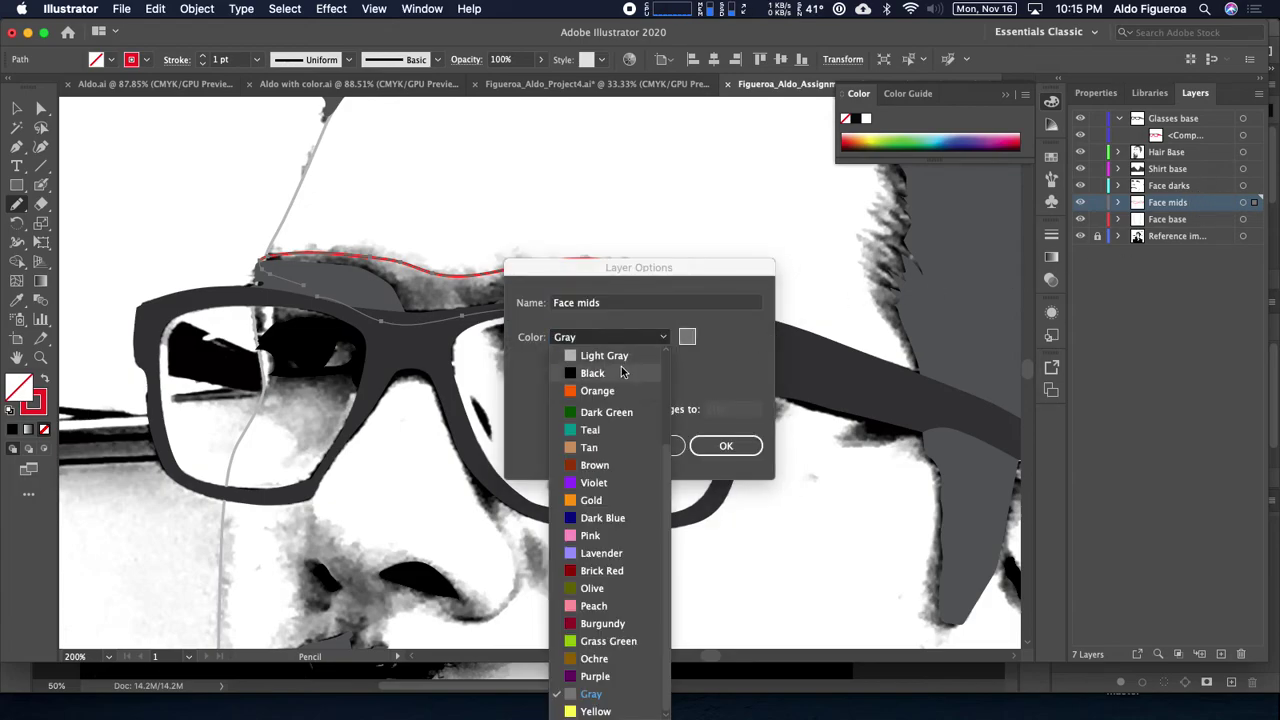
left_click(600, 391)
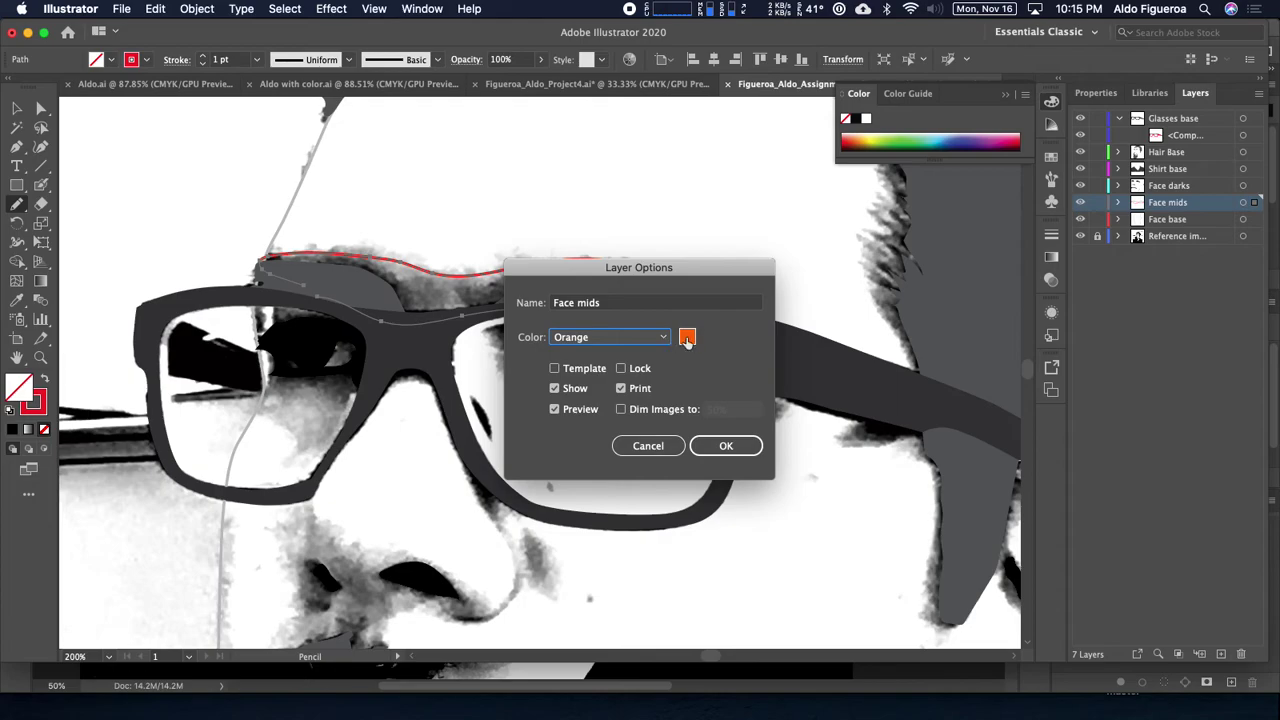
left_click(726, 446)
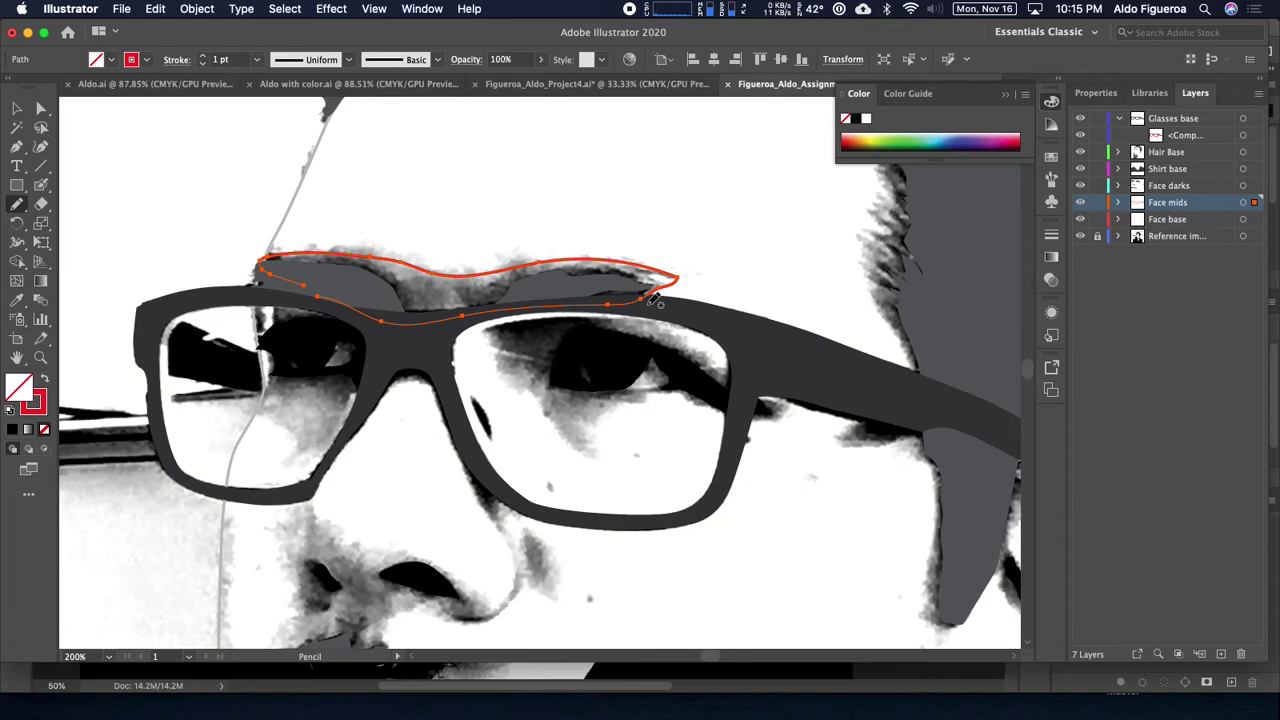
left_click_drag(437, 333, 457, 314)
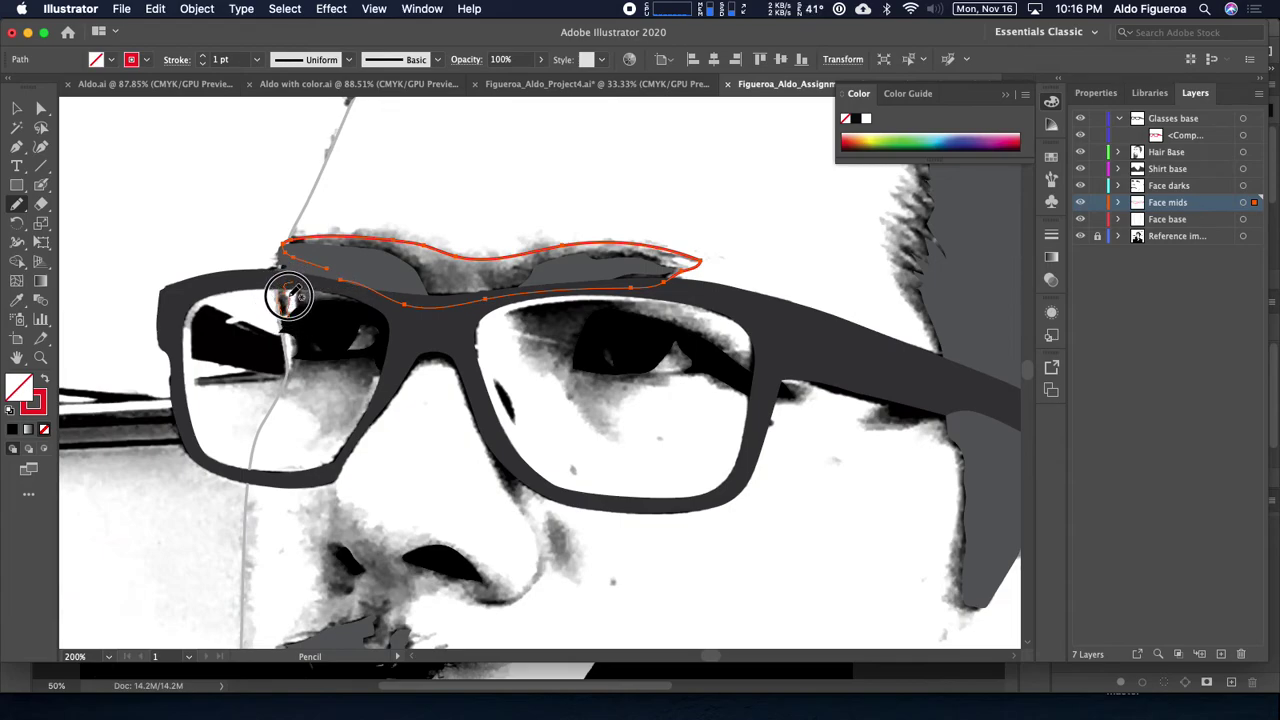
left_click_drag(290, 289, 326, 289)
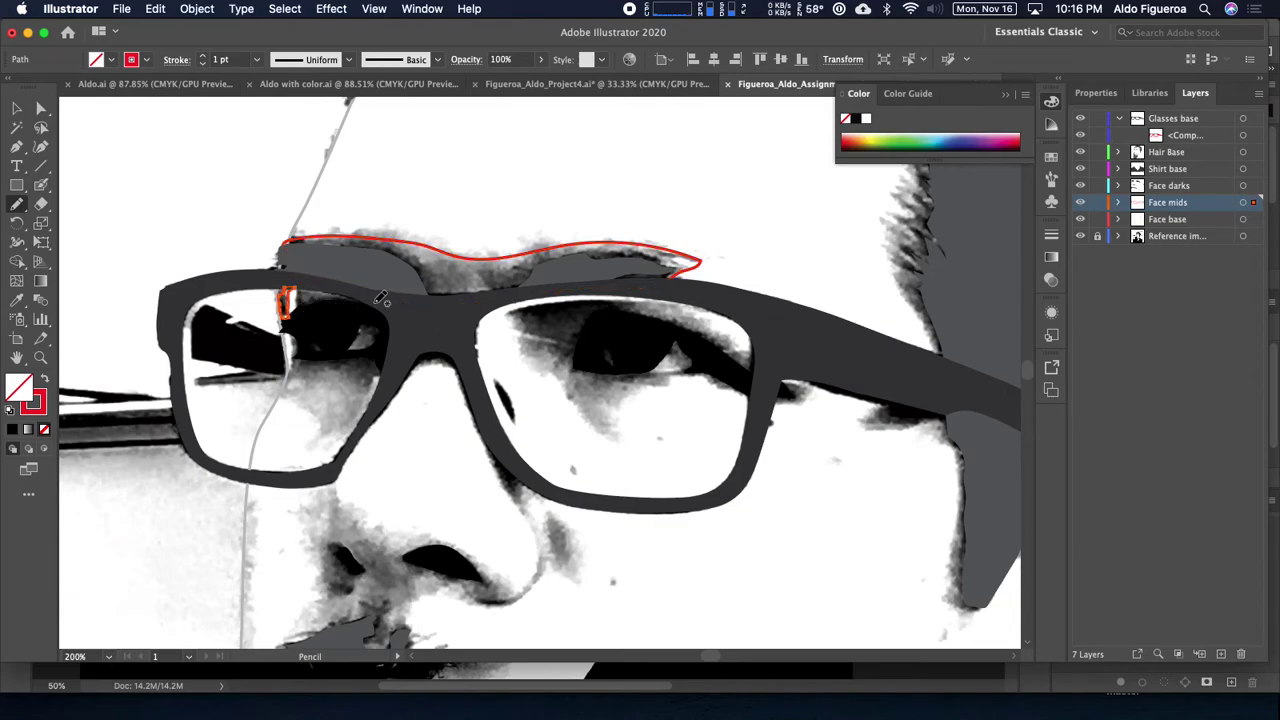
Step: At 400% zoom, trace the shadow shape inside the left lens
mouse_move(354, 309)
left_mouse_down()
mouse_move(298, 306)
mouse_move(319, 281)
mouse_move(368, 298)
left_mouse_up()
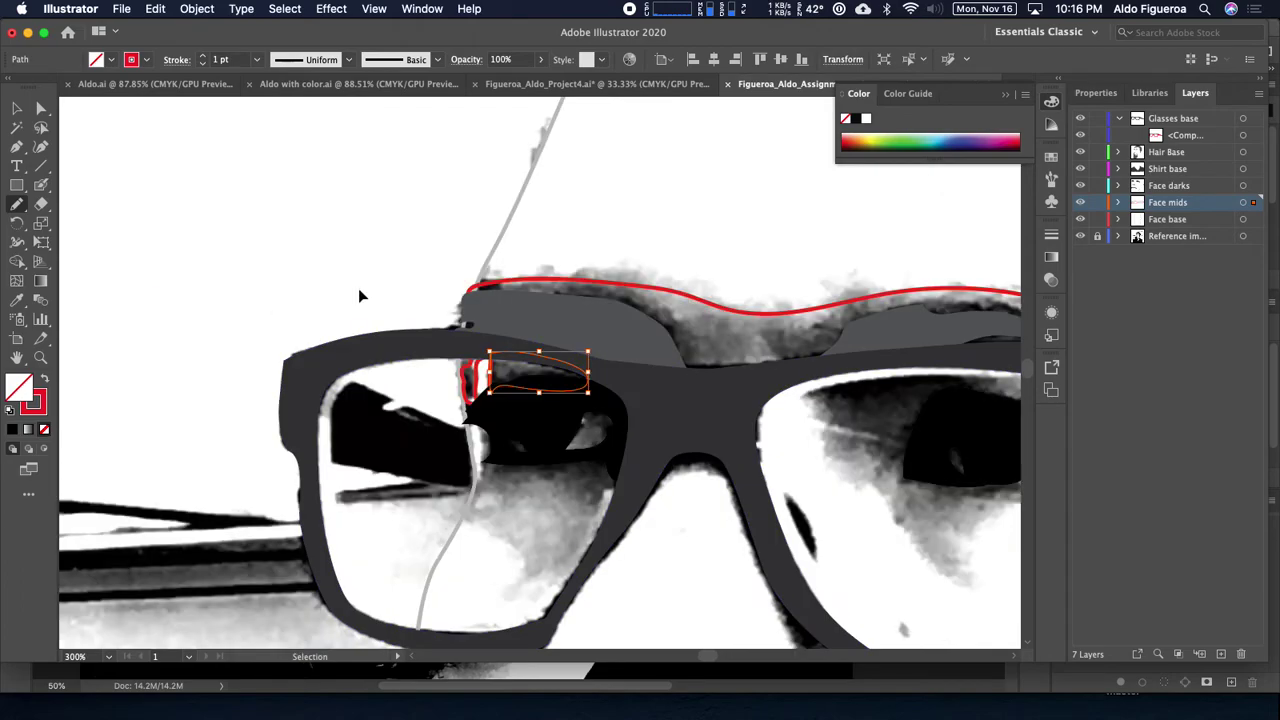
key("super+equal")
key("super+equal")
mouse_move(624, 504)
left_mouse_down()
mouse_move(582, 336)
mouse_move(543, 288)
left_mouse_up()
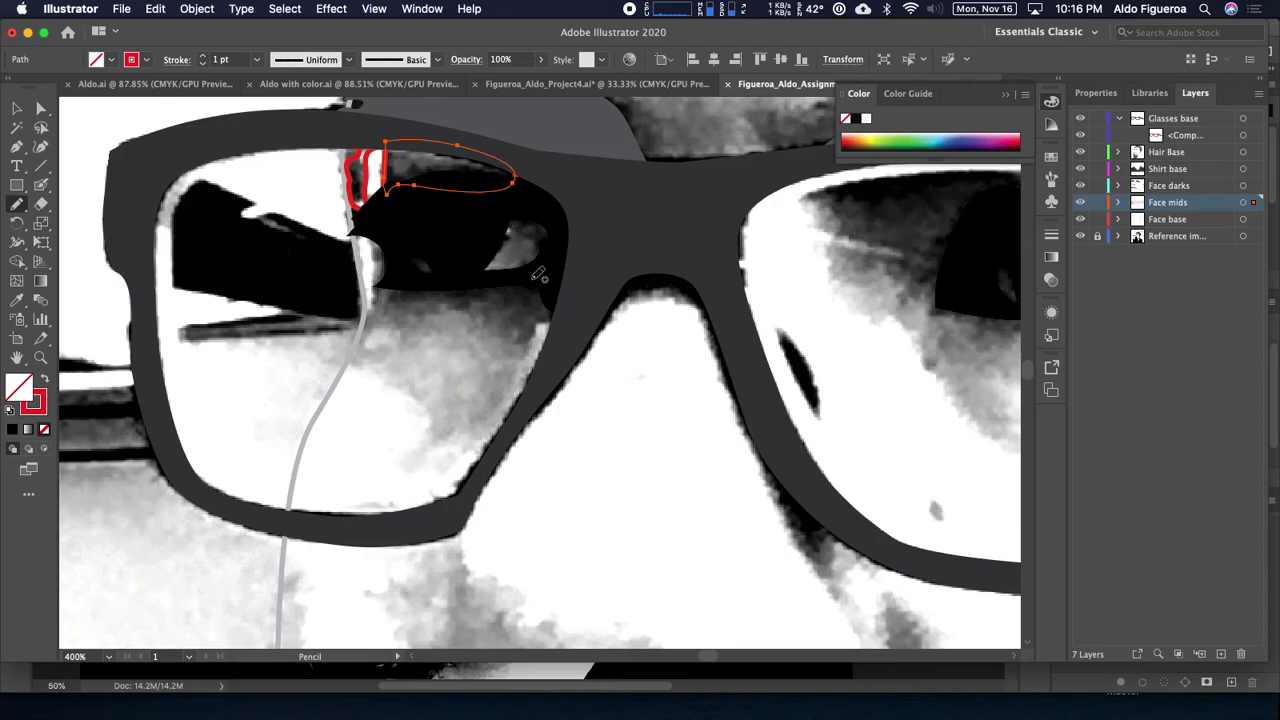
mouse_move(530, 270)
left_mouse_down()
mouse_move(412, 277)
mouse_move(390, 240)
mouse_move(369, 238)
mouse_move(373, 300)
mouse_move(347, 360)
left_mouse_up()
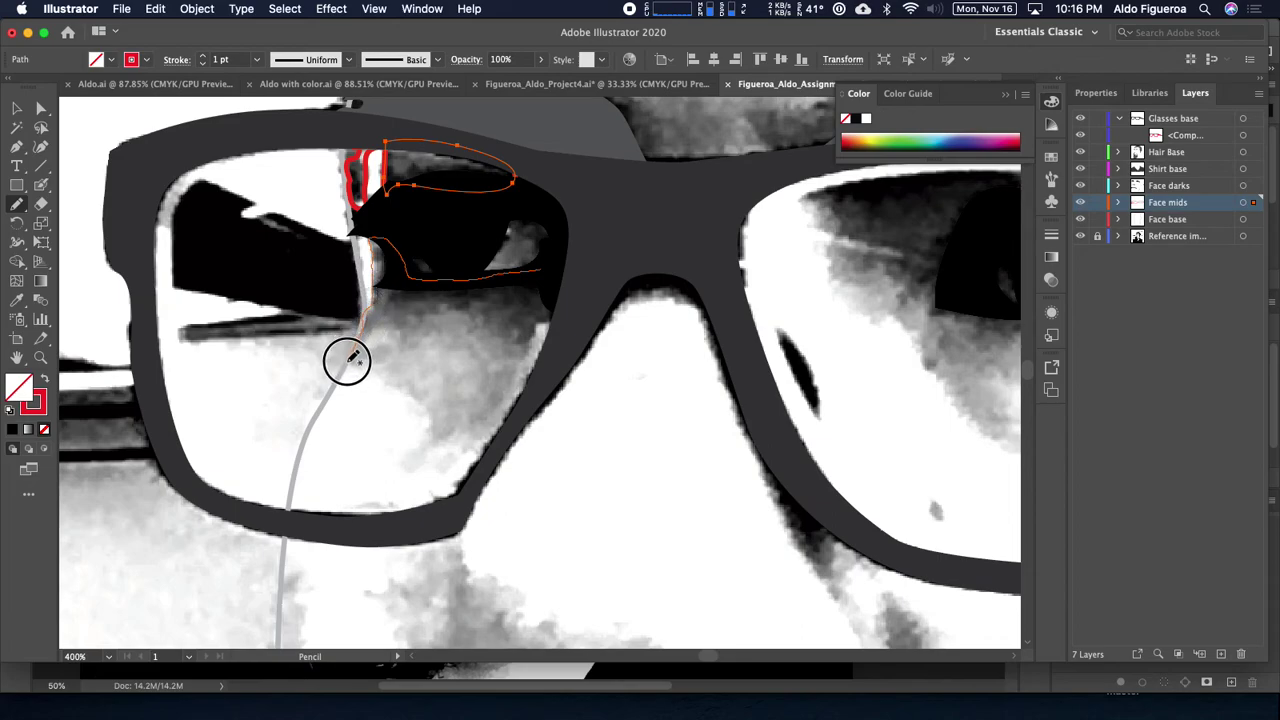
mouse_move(439, 448)
left_mouse_down()
mouse_move(478, 454)
mouse_move(549, 387)
mouse_move(571, 344)
mouse_move(579, 292)
mouse_move(535, 294)
mouse_move(494, 268)
left_mouse_up()
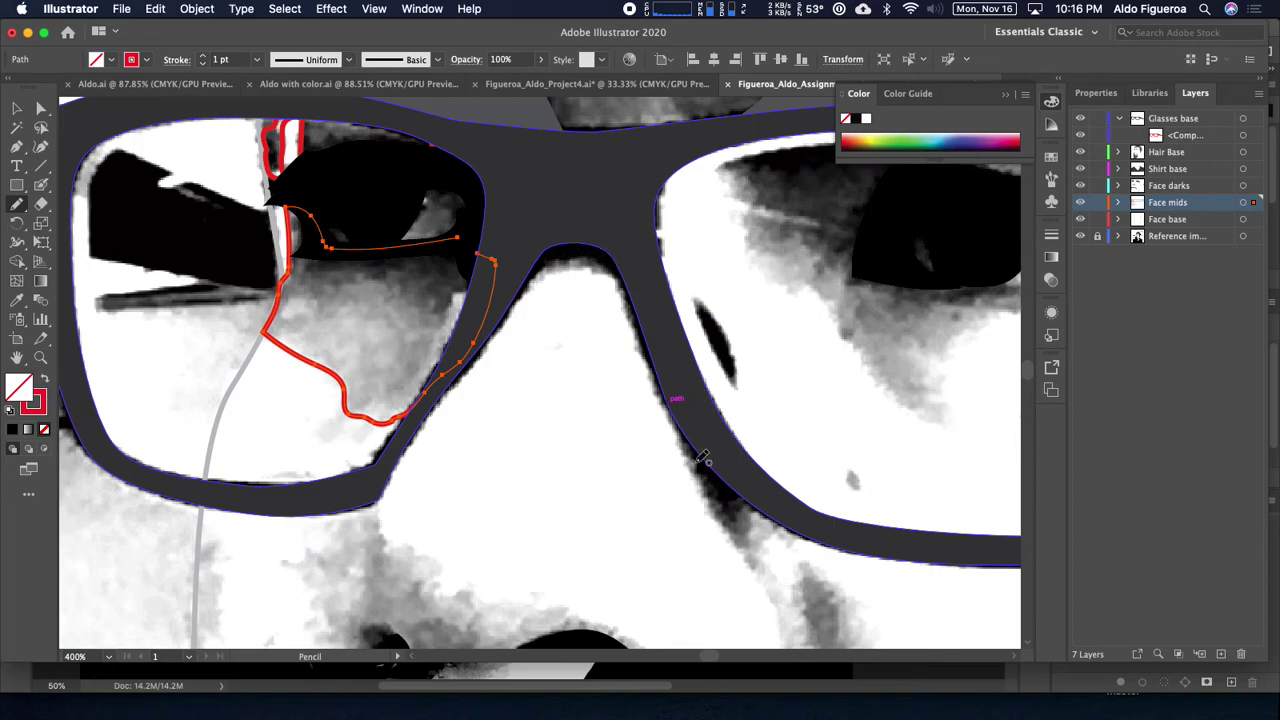
Step: Trace the shading along the nose bridge beside the glasses frame
left_click_drag(706, 428, 609, 351)
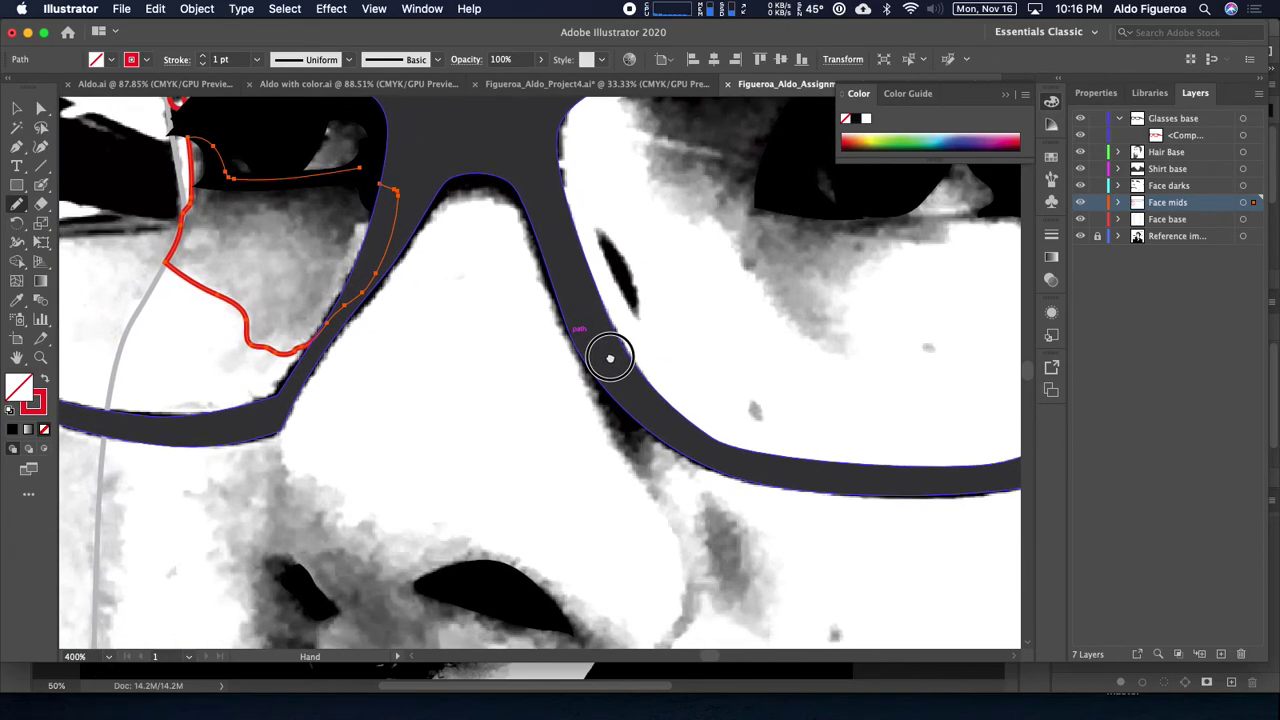
left_click_drag(666, 418, 574, 351)
left_click_drag(514, 302, 558, 361)
mouse_move(466, 153)
left_mouse_down()
mouse_move(429, 157)
mouse_move(394, 189)
mouse_move(314, 303)
mouse_move(406, 211)
mouse_move(440, 197)
mouse_move(469, 206)
mouse_move(611, 480)
mouse_move(623, 446)
mouse_move(609, 406)
mouse_move(482, 160)
mouse_move(449, 171)
mouse_move(443, 143)
mouse_move(472, 217)
left_mouse_up()
Step: Redraw the nose-side outline and extend it down toward the nostril
key("super+shift+a")
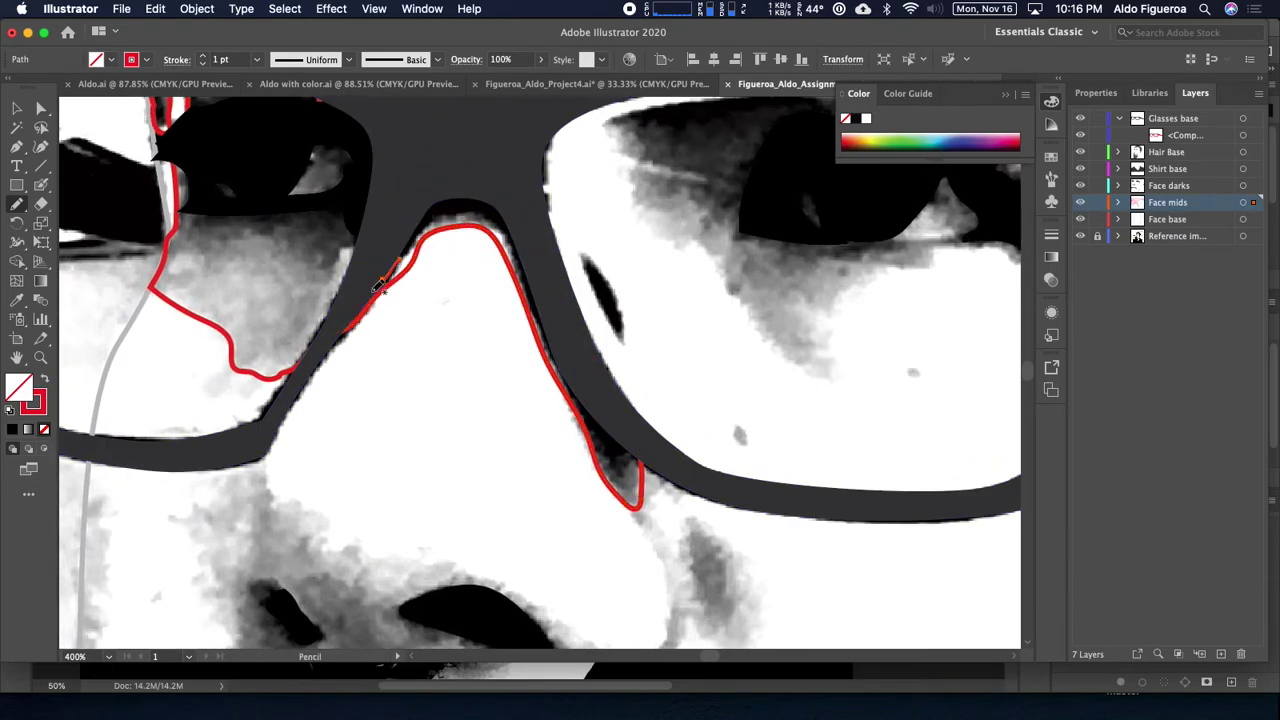
mouse_move(406, 270)
left_mouse_down()
mouse_move(443, 224)
mouse_move(469, 220)
mouse_move(512, 250)
left_mouse_up()
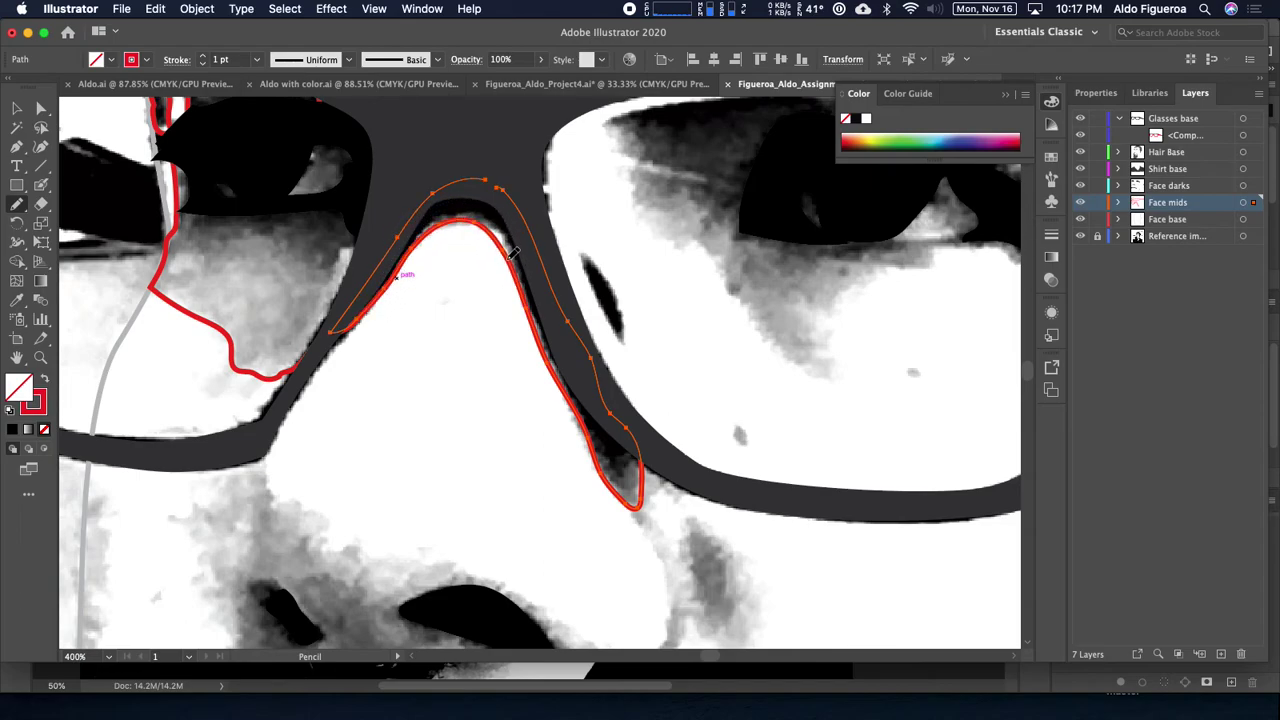
left_click_drag(578, 330, 409, 223)
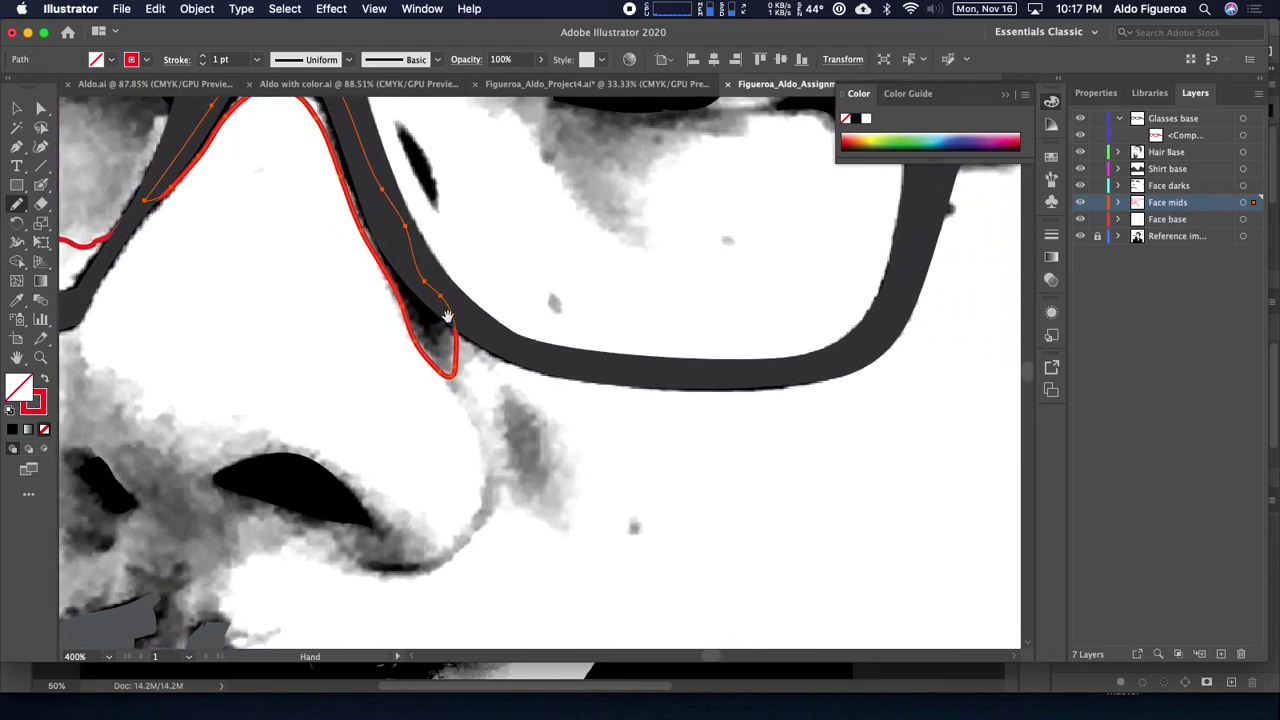
left_click_drag(474, 398, 423, 370)
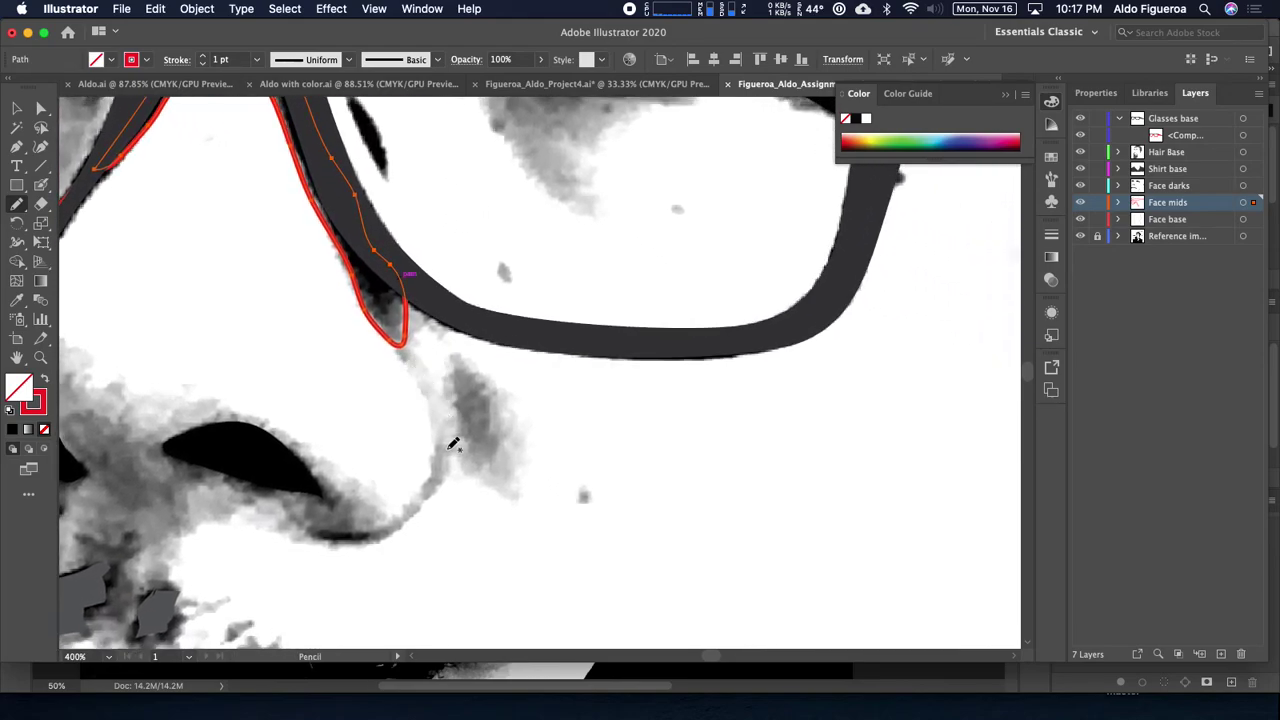
left_click_drag(437, 443, 400, 320)
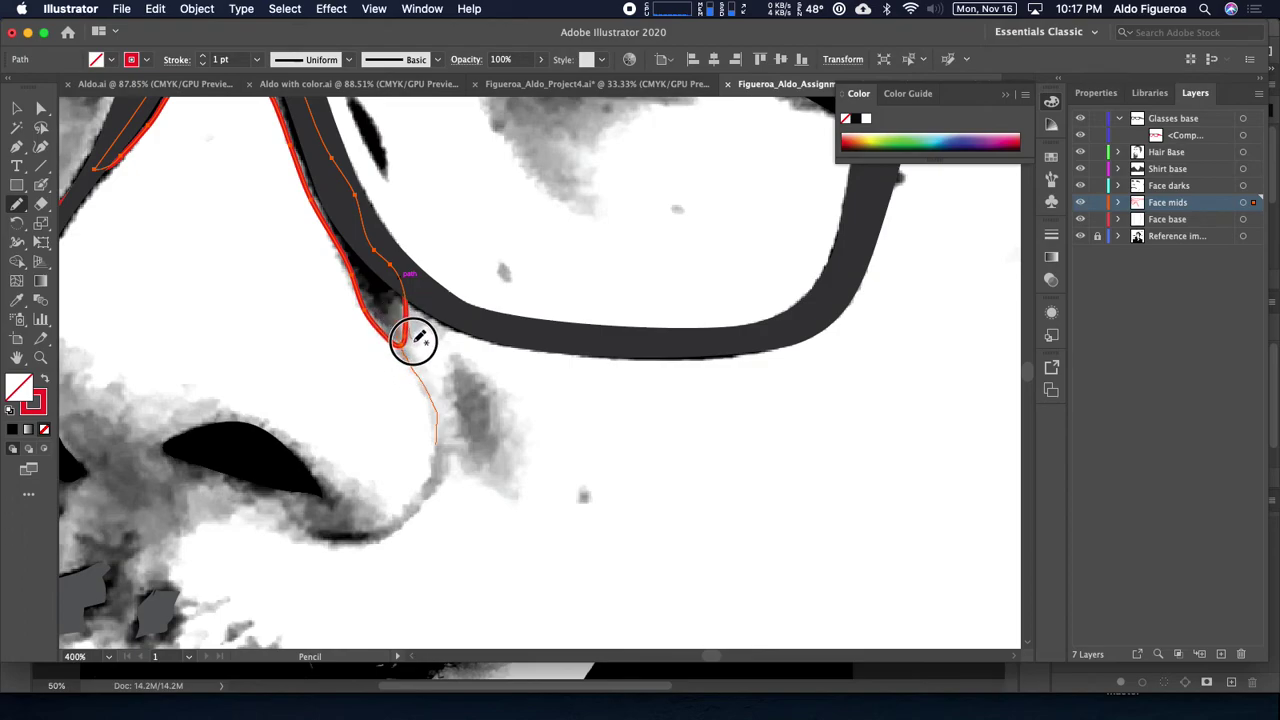
mouse_move(440, 390)
left_mouse_down()
mouse_move(462, 360)
mouse_move(507, 408)
mouse_move(517, 488)
mouse_move(486, 487)
mouse_move(437, 440)
mouse_move(497, 321)
left_mouse_up()
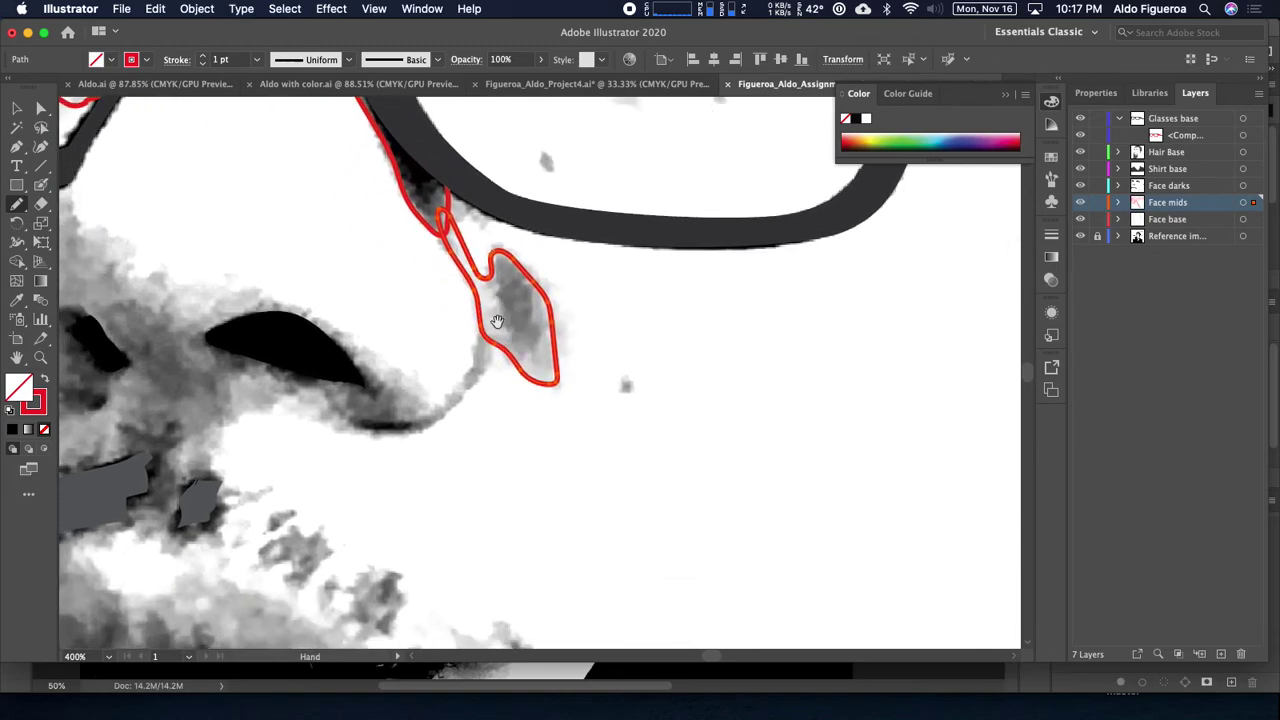
Step: Outline the grey cheek patch, the nostril, and the left nose shadow down to the moustache
left_click_drag(448, 400, 438, 398)
key("super+z")
mouse_move(461, 377)
left_mouse_down()
mouse_move(500, 314)
mouse_move(482, 383)
mouse_move(426, 429)
mouse_move(366, 429)
mouse_move(272, 390)
mouse_move(274, 343)
mouse_move(300, 323)
mouse_move(386, 367)
left_mouse_up()
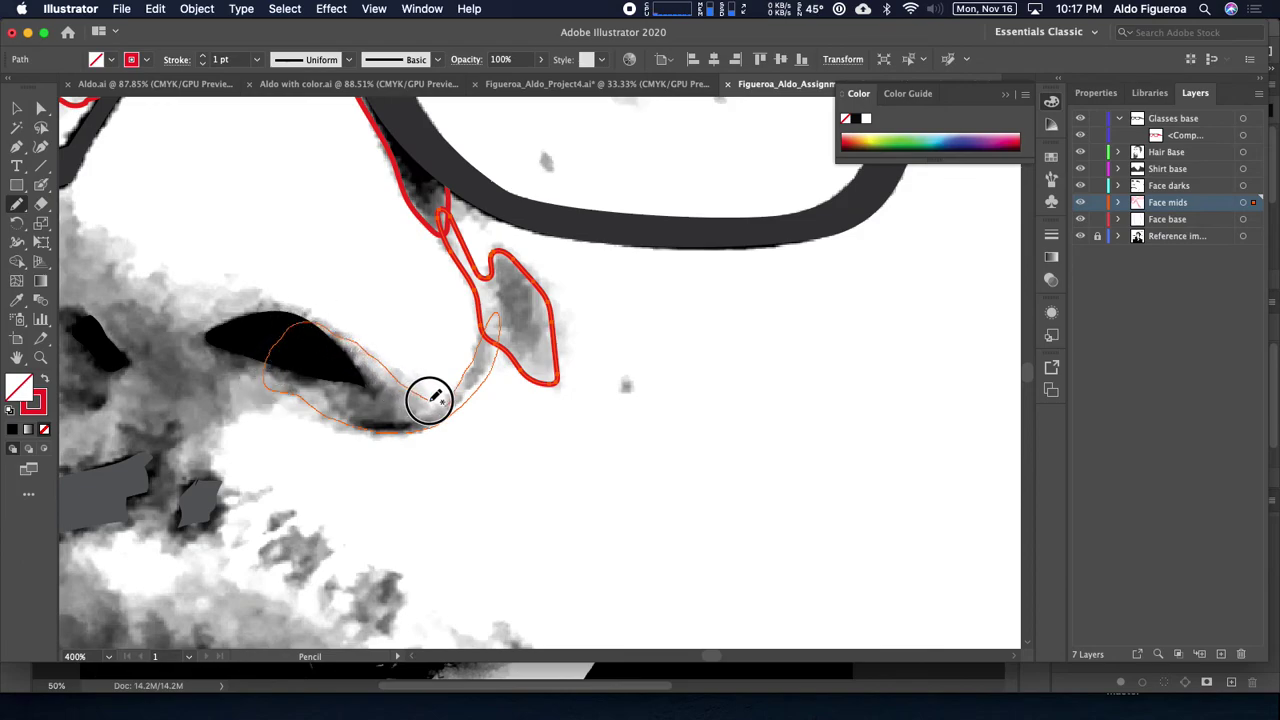
mouse_move(451, 393)
left_mouse_down()
mouse_move(429, 380)
mouse_move(786, 437)
left_mouse_up()
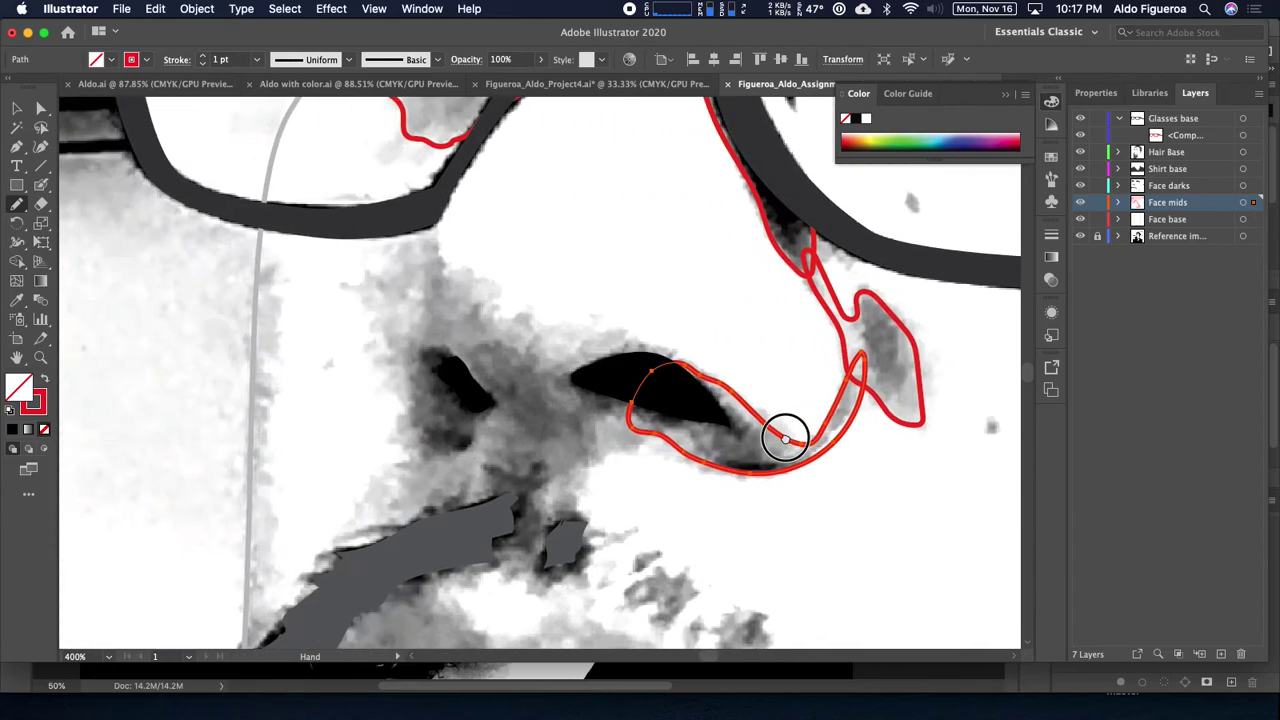
mouse_move(598, 348)
left_mouse_down()
mouse_move(598, 408)
mouse_move(583, 409)
left_mouse_up()
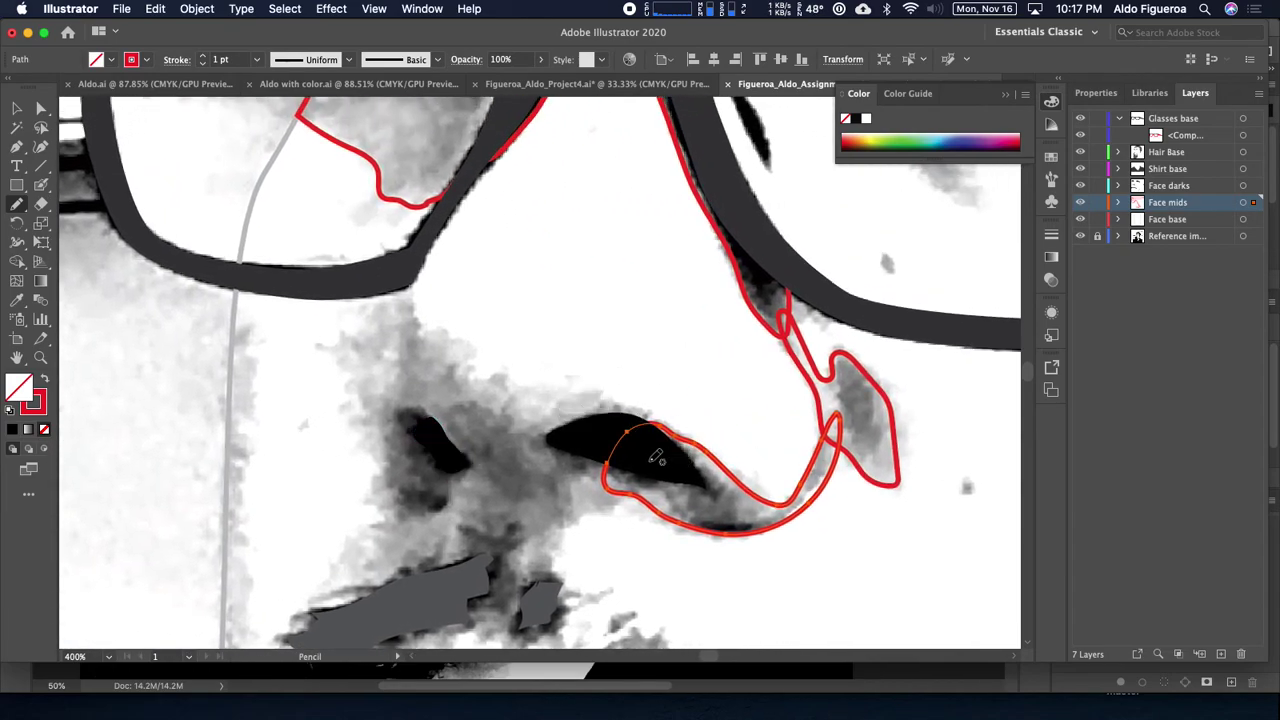
mouse_move(663, 460)
left_mouse_down()
mouse_move(663, 423)
mouse_move(623, 403)
mouse_move(480, 380)
mouse_move(443, 348)
mouse_move(411, 283)
mouse_move(380, 277)
mouse_move(370, 303)
left_mouse_up()
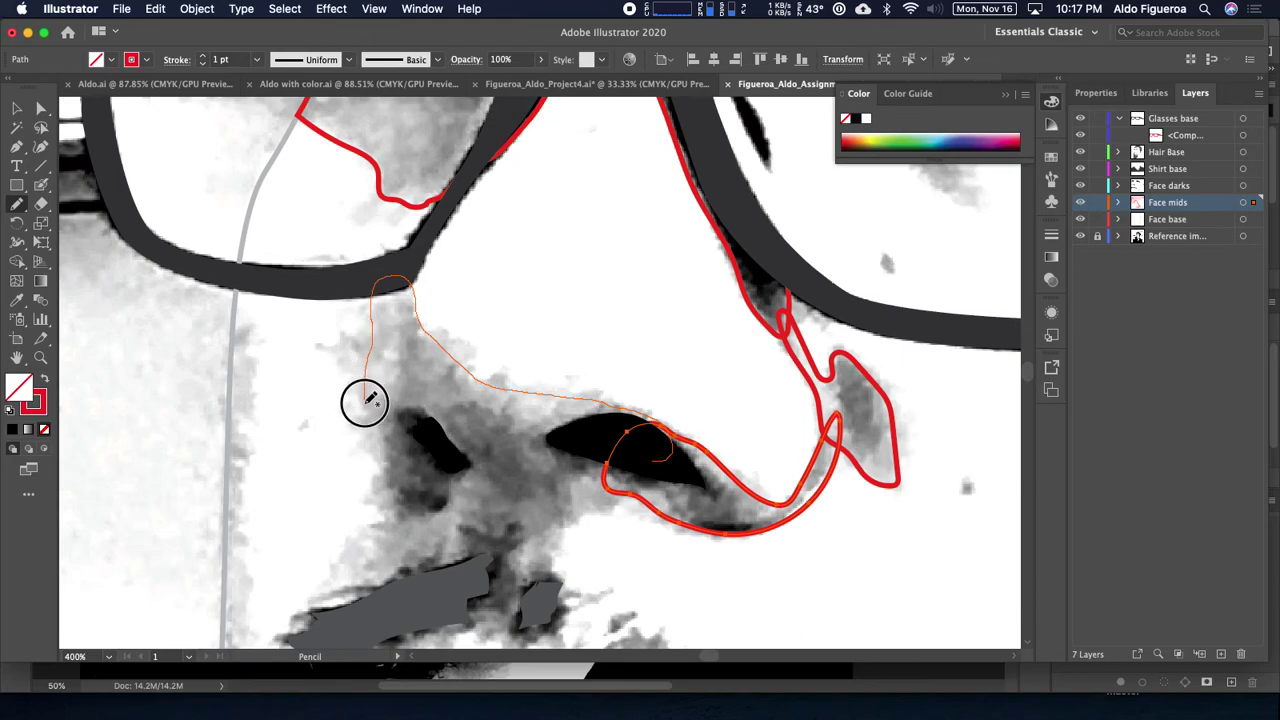
mouse_move(376, 486)
left_mouse_down()
mouse_move(363, 549)
mouse_move(316, 618)
mouse_move(356, 625)
mouse_move(515, 564)
mouse_move(659, 475)
mouse_move(660, 424)
mouse_move(556, 348)
left_mouse_up()
Step: Trace the small mid-tone shadow patches under the nose at 300% zoom
key("super+minus")
key("super+minus")
key("super+minus")
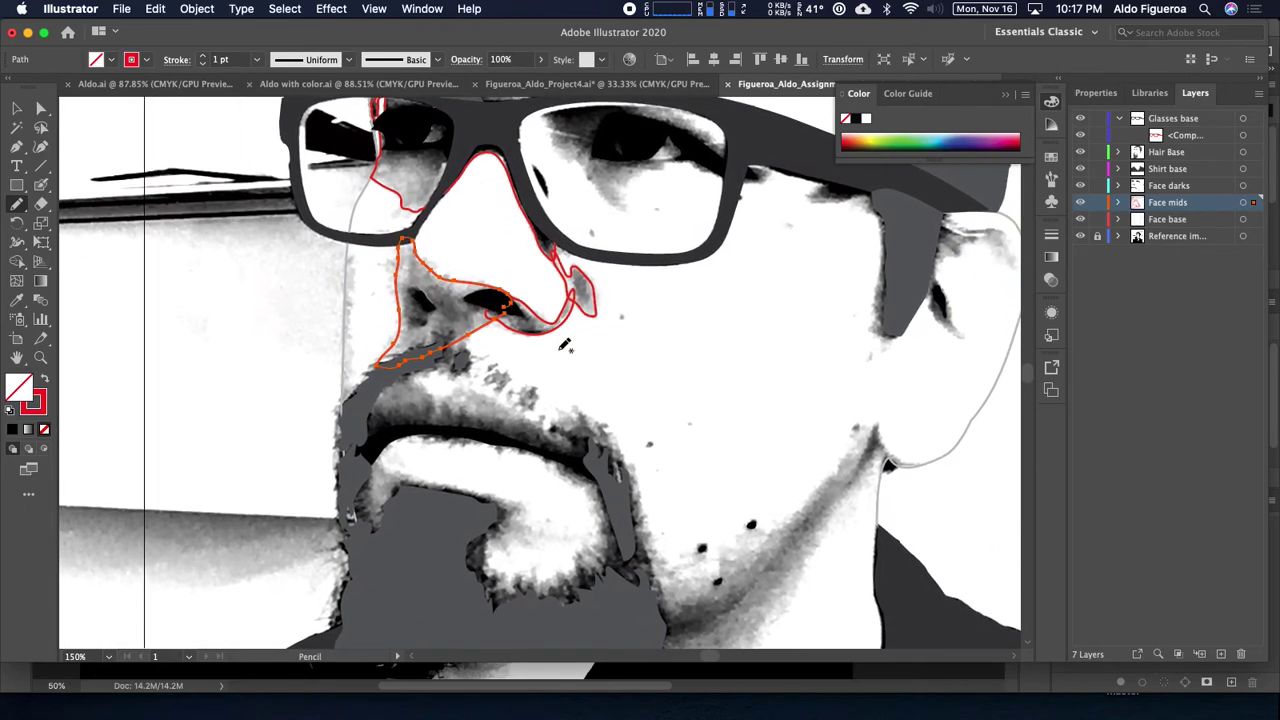
key("super+plus")
key("super+plus")
left_click_drag(613, 463, 535, 372)
mouse_move(451, 339)
left_mouse_down()
mouse_move(490, 390)
mouse_move(507, 393)
mouse_move(480, 433)
mouse_move(342, 435)
mouse_move(334, 420)
mouse_move(367, 387)
mouse_move(452, 339)
left_mouse_up()
left_click_drag(508, 396, 400, 320)
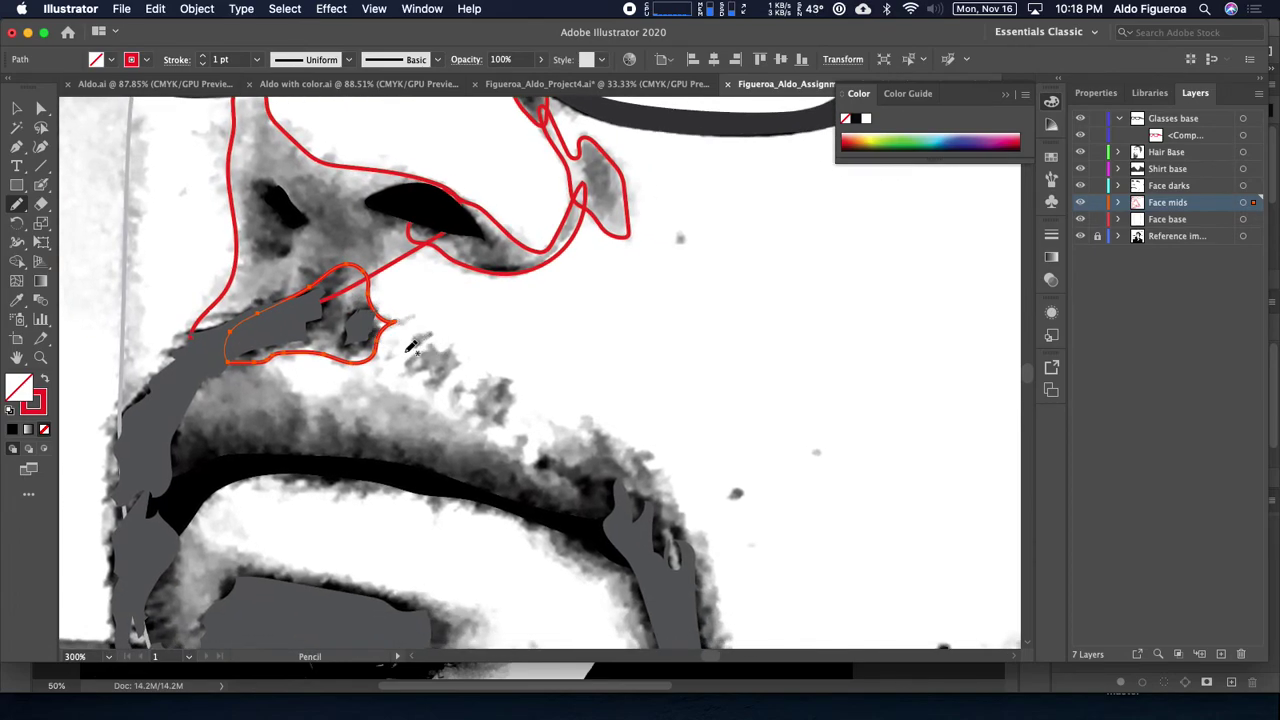
mouse_move(408, 354)
left_mouse_down()
mouse_move(421, 364)
mouse_move(400, 371)
mouse_move(417, 358)
mouse_move(449, 371)
mouse_move(430, 390)
mouse_move(403, 368)
left_mouse_up()
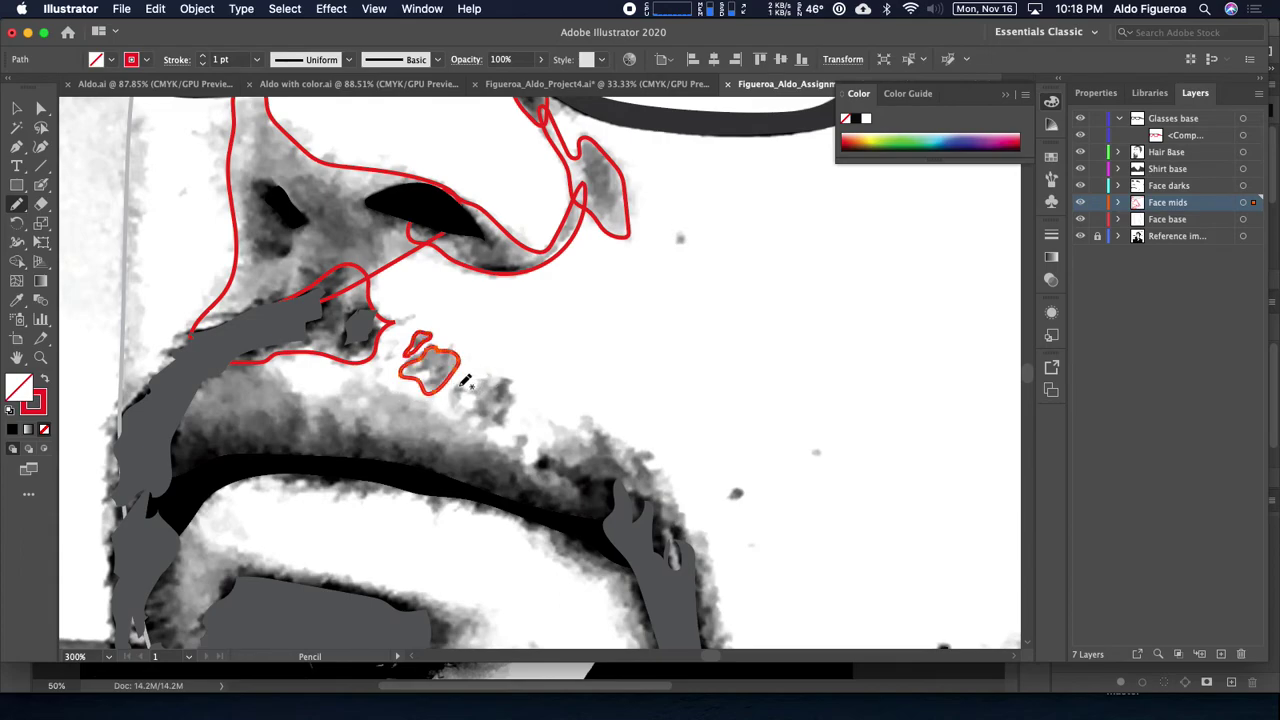
left_click_drag(457, 405, 497, 425)
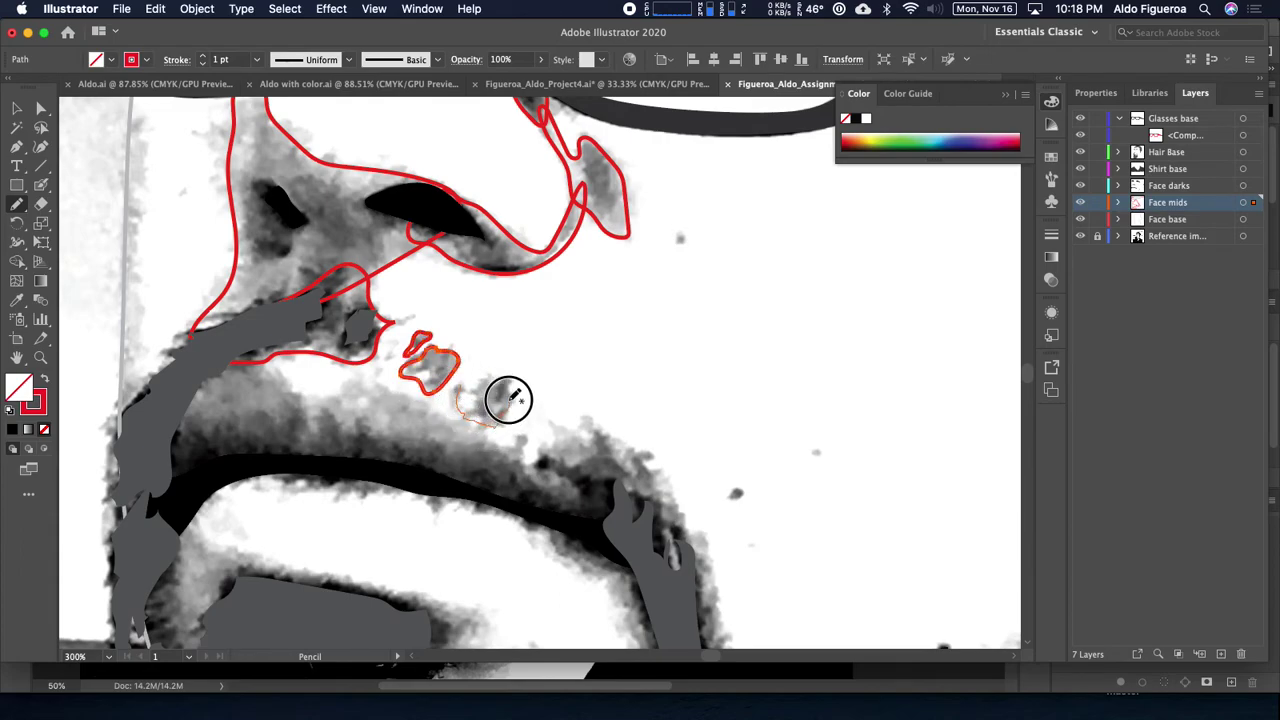
mouse_move(503, 379)
left_mouse_down()
mouse_move(465, 390)
mouse_move(624, 390)
left_mouse_up()
Step: Outline the lips and the chin shading below the lower lip at 200% zoom
mouse_move(290, 367)
left_mouse_down()
mouse_move(360, 349)
mouse_move(408, 390)
mouse_move(461, 374)
mouse_move(512, 384)
mouse_move(633, 446)
mouse_move(669, 428)
mouse_move(722, 430)
mouse_move(766, 462)
mouse_move(793, 536)
mouse_move(771, 561)
mouse_move(717, 568)
mouse_move(636, 518)
mouse_move(507, 481)
mouse_move(342, 468)
mouse_move(263, 495)
mouse_move(241, 460)
mouse_move(283, 370)
left_mouse_up()
key("super+minus")
key("super+minus")
mouse_move(607, 416)
left_mouse_down()
mouse_move(591, 438)
mouse_move(534, 394)
mouse_move(551, 389)
left_mouse_up()
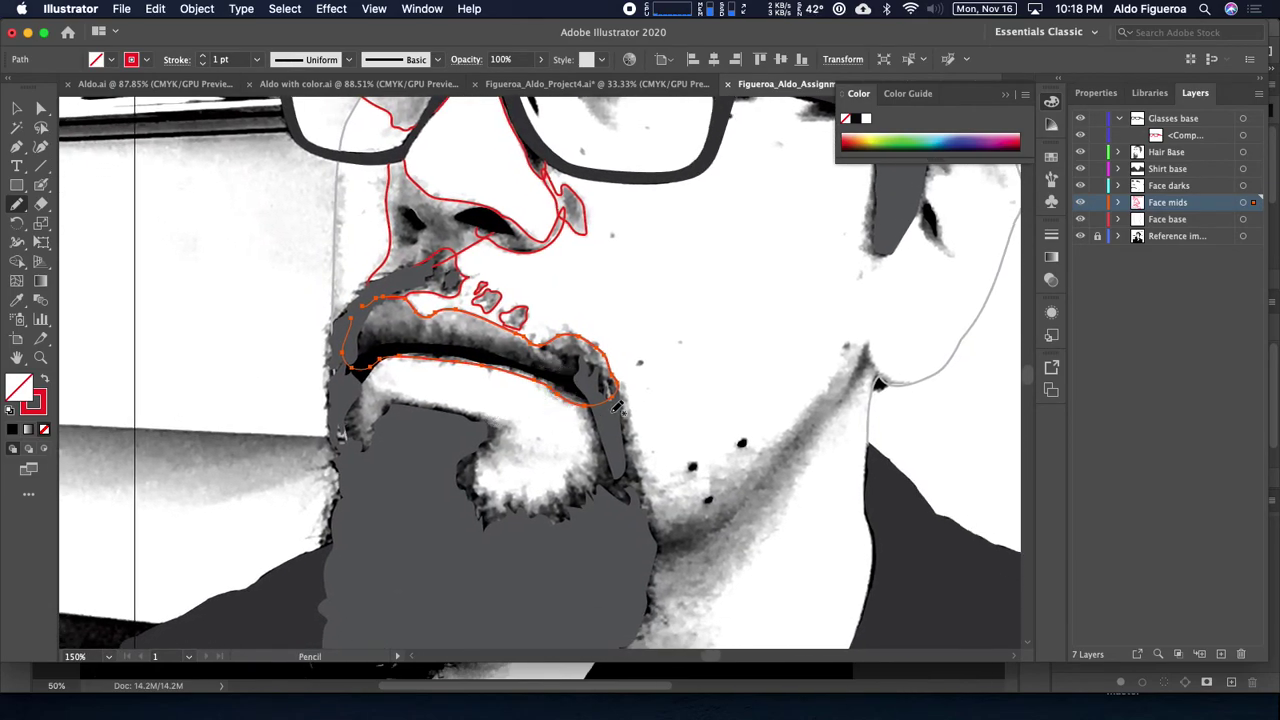
key("super+plus")
left_click_drag(494, 451, 516, 405)
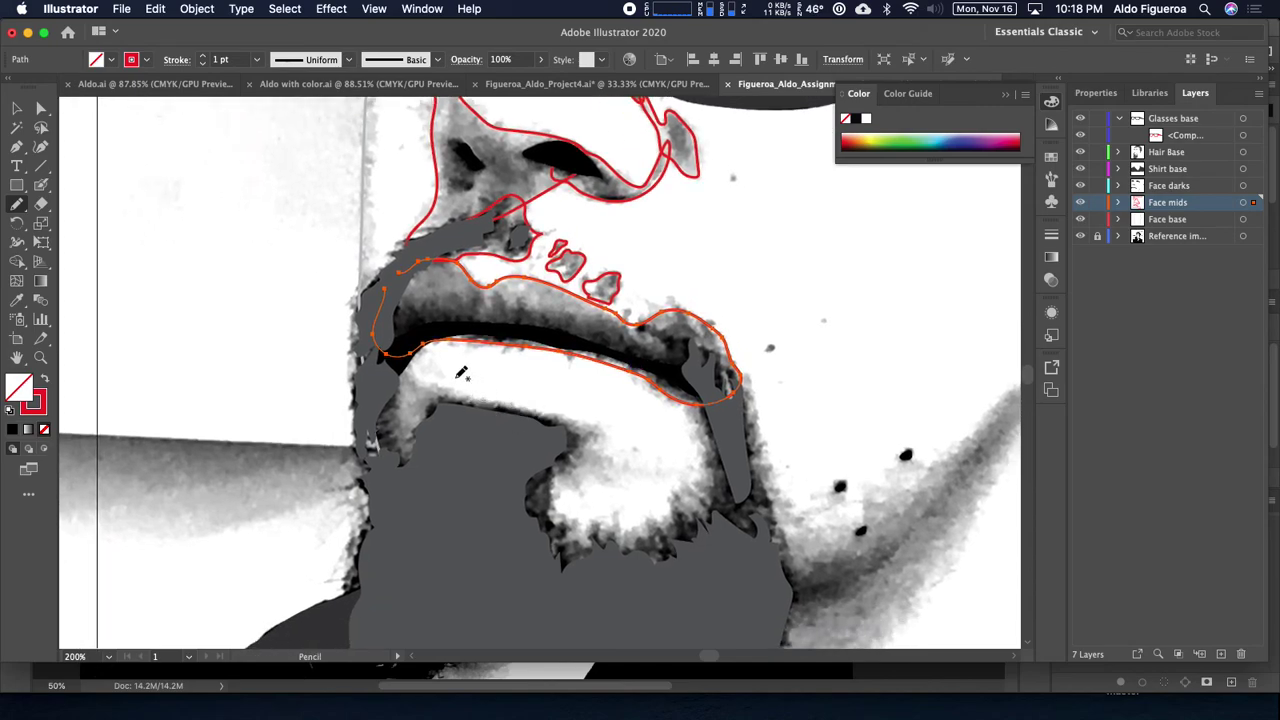
mouse_move(383, 383)
left_mouse_down()
mouse_move(397, 357)
mouse_move(429, 386)
mouse_move(593, 432)
mouse_move(554, 509)
mouse_move(581, 527)
mouse_move(674, 509)
mouse_move(697, 455)
mouse_move(698, 400)
mouse_move(714, 388)
mouse_move(748, 443)
mouse_move(751, 497)
mouse_move(729, 560)
mouse_move(508, 612)
mouse_move(423, 554)
mouse_move(366, 477)
mouse_move(360, 434)
mouse_move(387, 384)
left_mouse_up()
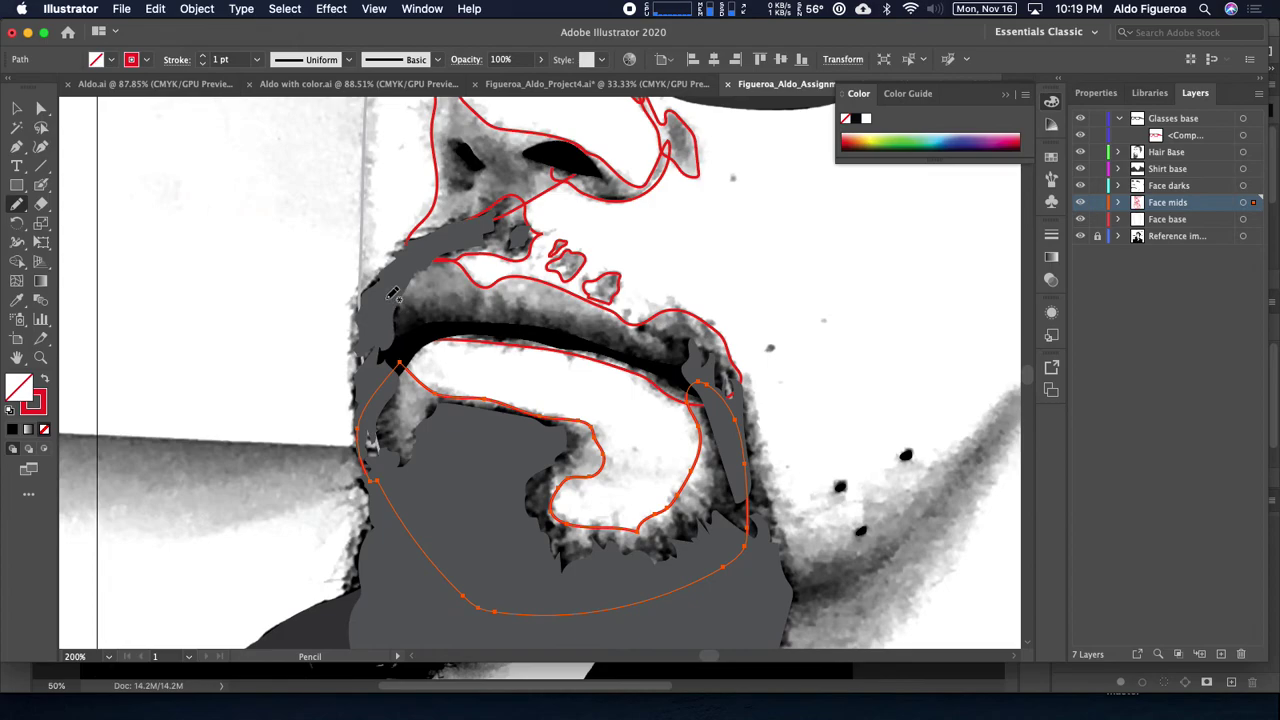
Step: Trace a mid-tone shape beside the chin outline running down the neck
key("space")
mouse_move(480, 358)
left_mouse_down()
mouse_move(386, 209)
mouse_move(223, 277)
mouse_move(275, 307)
left_mouse_up()
mouse_move(470, 511)
left_mouse_down()
mouse_move(443, 506)
mouse_move(428, 452)
left_mouse_up()
mouse_move(424, 393)
left_mouse_down()
mouse_move(418, 306)
mouse_move(431, 283)
mouse_move(455, 303)
mouse_move(493, 458)
mouse_move(506, 472)
mouse_move(541, 468)
mouse_move(646, 389)
mouse_move(776, 236)
mouse_move(787, 284)
mouse_move(673, 440)
mouse_move(686, 236)
left_mouse_up()
key("space")
mouse_move(706, 190)
left_mouse_down()
mouse_move(562, 360)
mouse_move(520, 484)
mouse_move(497, 489)
mouse_move(461, 533)
mouse_move(401, 548)
mouse_move(382, 580)
mouse_move(357, 577)
mouse_move(299, 521)
mouse_move(299, 467)
mouse_move(341, 400)
mouse_move(462, 300)
left_mouse_up()
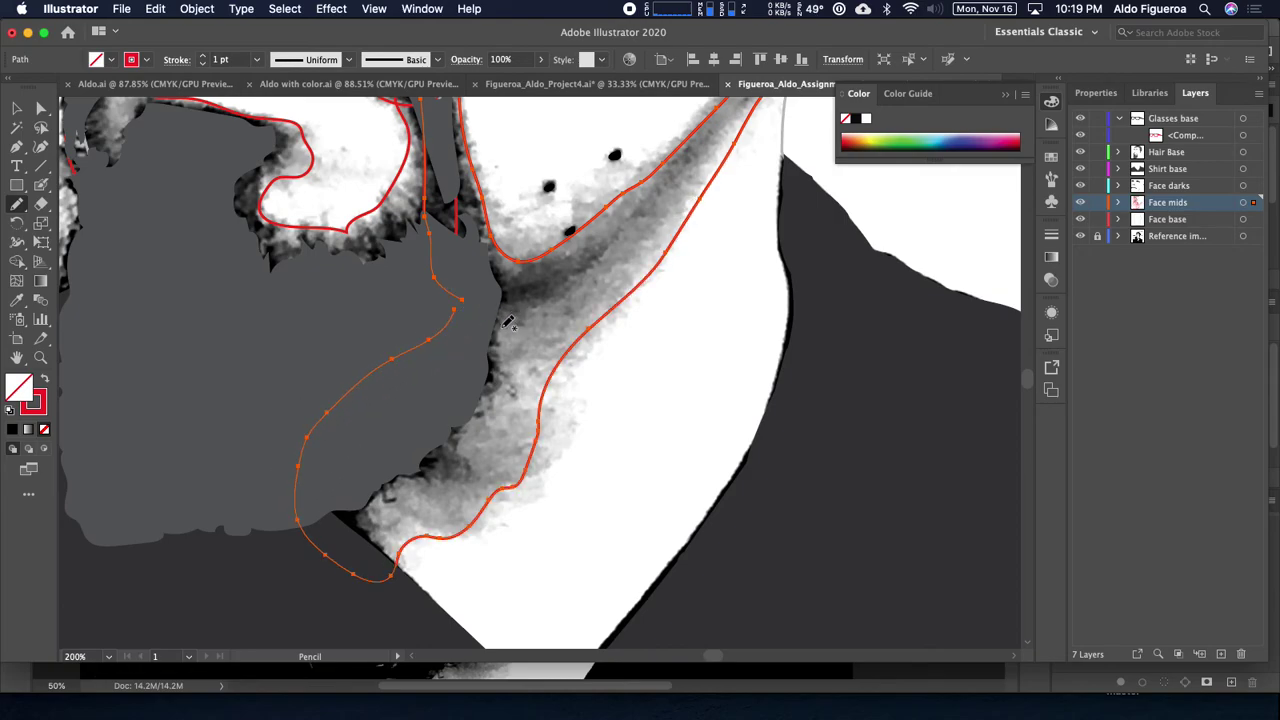
Step: Outline the eye shading inside the glasses lens and a mid-tone shape beside the temple hook
mouse_move(424, 476)
left_mouse_down()
mouse_move(466, 403)
mouse_move(545, 443)
left_mouse_up()
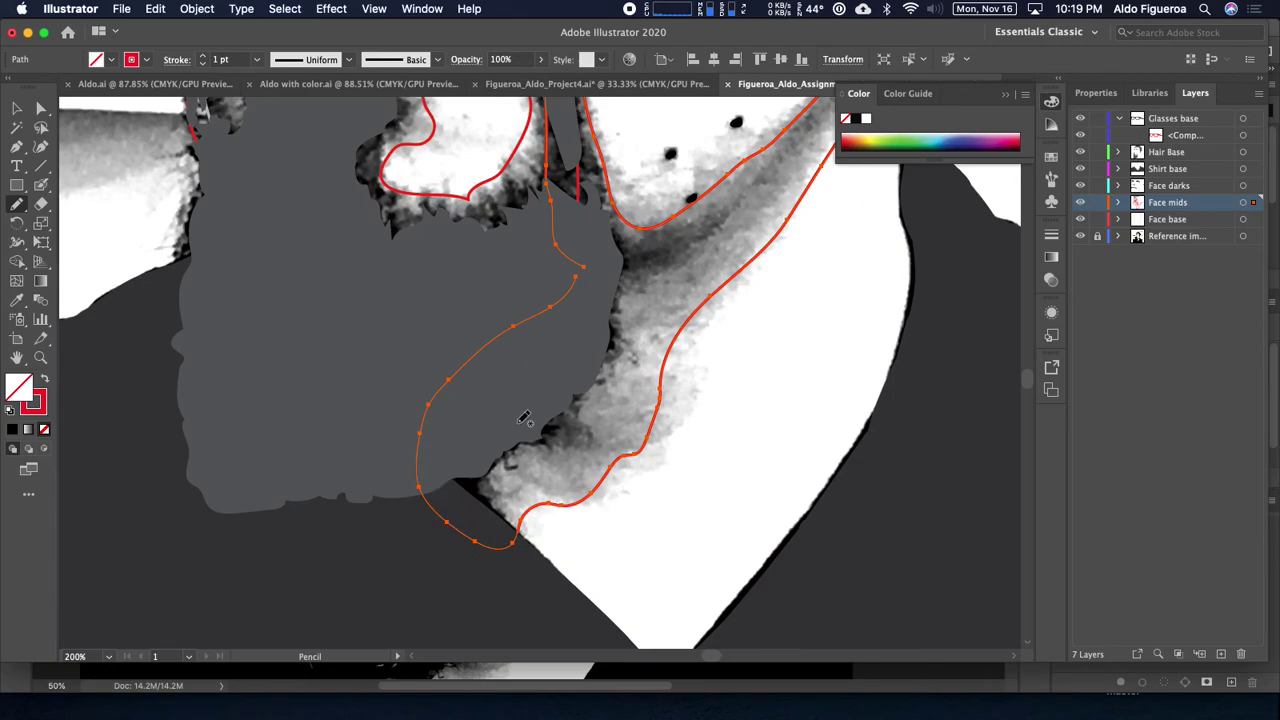
key("super+minus")
key("super+minus")
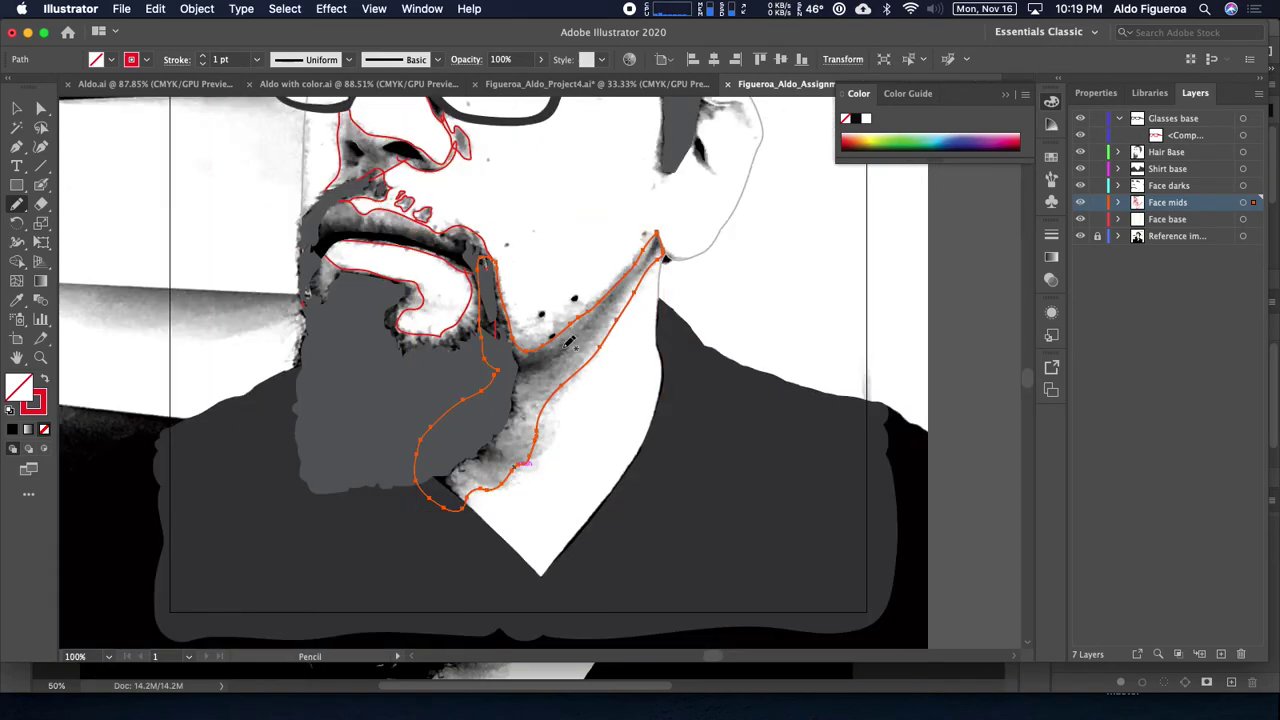
left_click_drag(567, 342, 557, 523)
left_click_drag(598, 385, 642, 447)
key("super+plus")
key("super+plus")
key("super+plus")
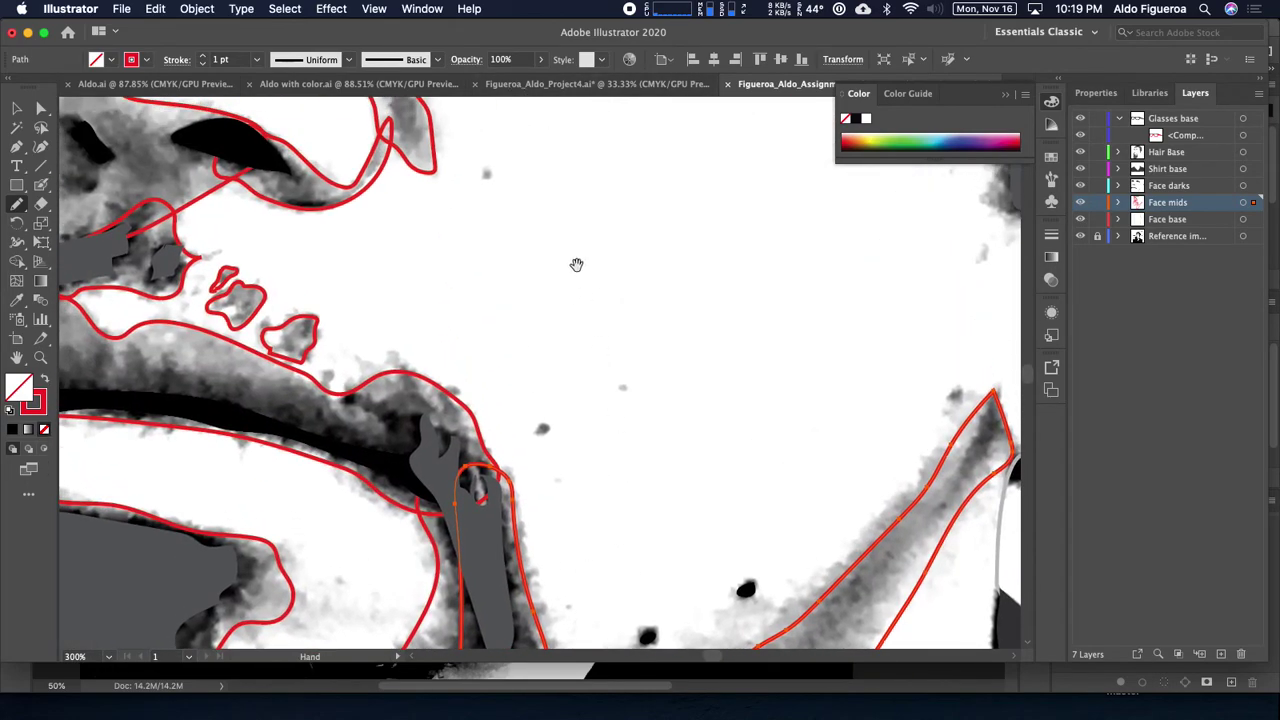
scroll(576, 264, "up", 5)
left_click_drag(552, 314, 571, 563)
left_click_drag(529, 460, 459, 401)
mouse_move(505, 268)
left_mouse_down()
mouse_move(707, 400)
mouse_move(749, 414)
mouse_move(741, 449)
mouse_move(692, 449)
mouse_move(558, 399)
mouse_move(535, 349)
mouse_move(466, 309)
mouse_move(455, 281)
mouse_move(497, 268)
left_mouse_up()
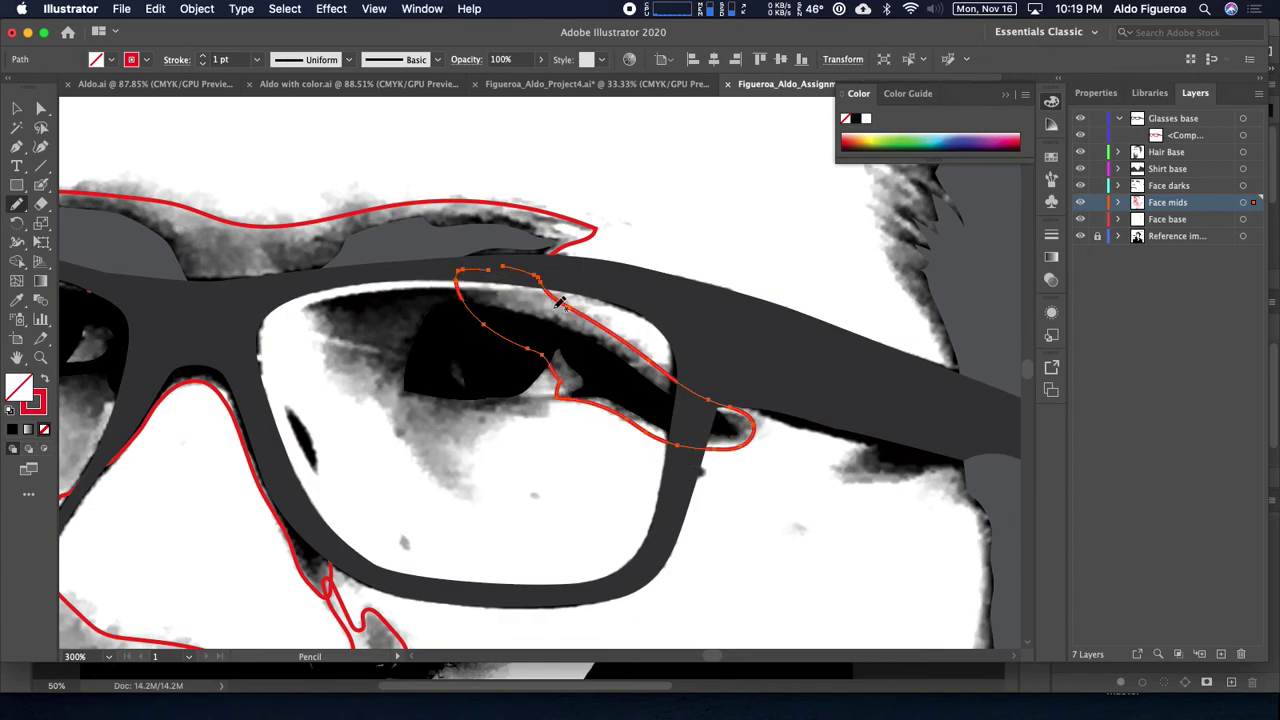
mouse_move(473, 342)
left_mouse_down()
mouse_move(497, 305)
mouse_move(486, 277)
mouse_move(296, 286)
mouse_move(344, 369)
mouse_move(461, 495)
mouse_move(476, 439)
mouse_move(534, 419)
mouse_move(558, 393)
mouse_move(512, 388)
mouse_move(470, 342)
left_mouse_up()
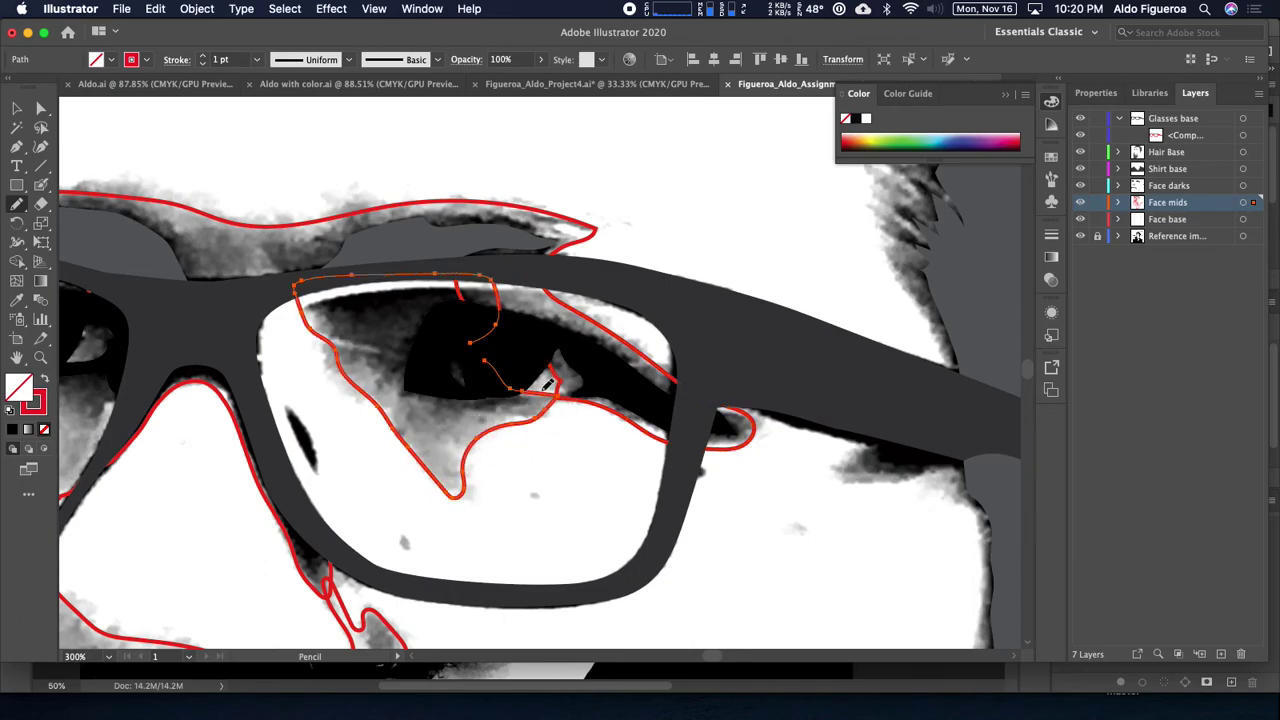
mouse_move(914, 460)
left_mouse_down()
mouse_move(629, 346)
mouse_move(657, 363)
mouse_move(511, 284)
left_mouse_up()
mouse_move(660, 318)
left_mouse_down()
mouse_move(781, 349)
mouse_move(808, 394)
mouse_move(808, 412)
mouse_move(725, 368)
mouse_move(665, 398)
mouse_move(650, 434)
mouse_move(705, 555)
mouse_move(659, 540)
mouse_move(620, 466)
mouse_move(609, 401)
mouse_move(626, 360)
left_mouse_up()
Step: Trace a narrow mid-tone outline up the left face edge beside the nose
key("super+minus")
key("super+minus")
key("super+minus")
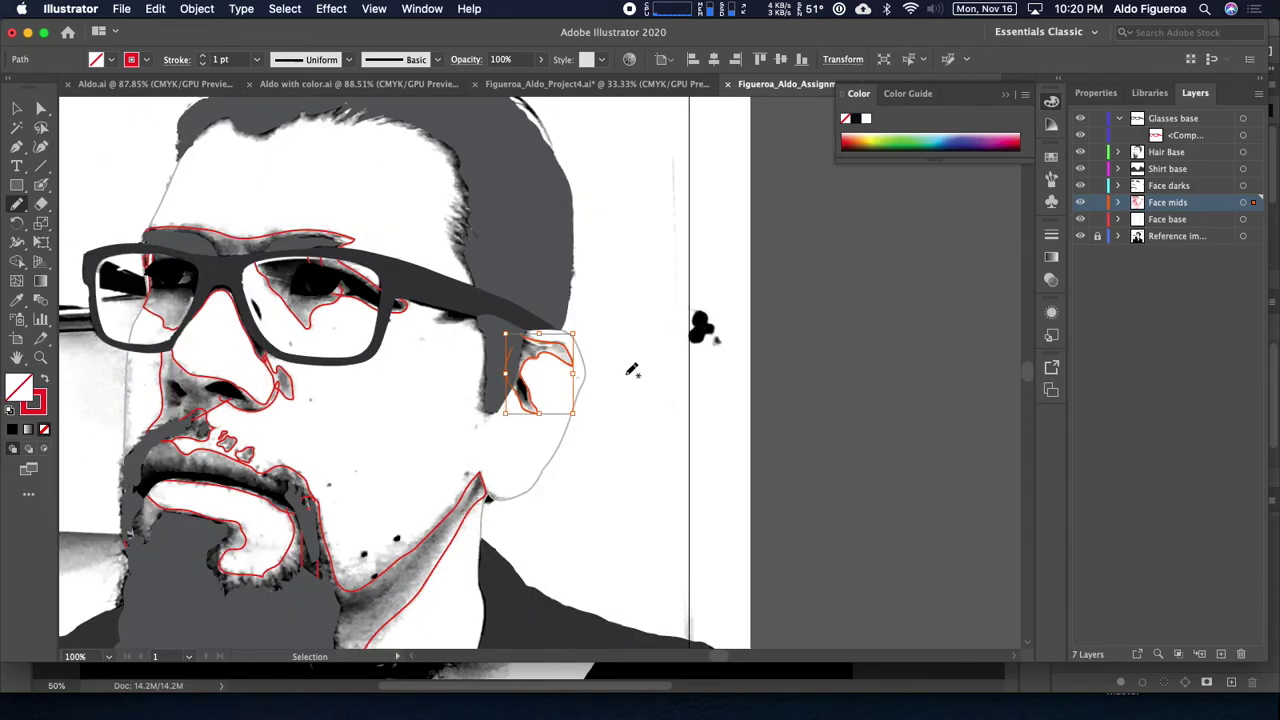
left_click_drag(710, 474, 838, 289)
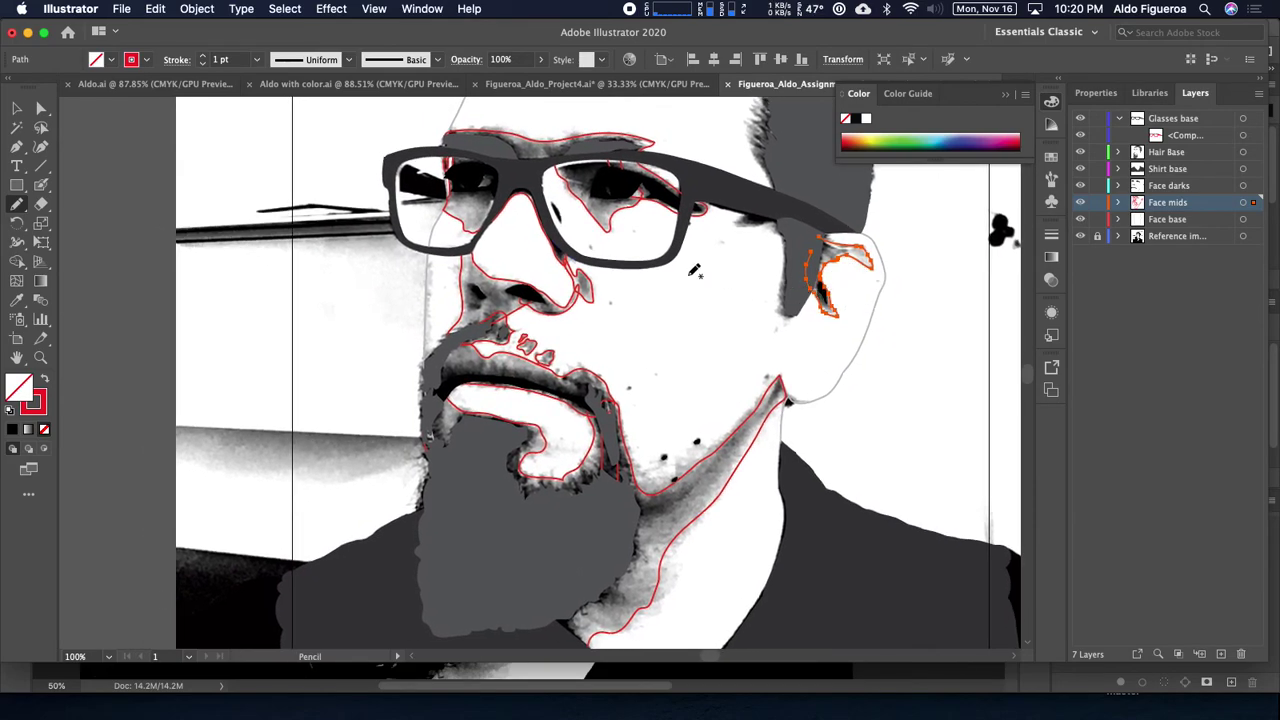
key("super+equal")
key("super+equal")
key("super+equal")
left_click_drag(480, 340, 948, 362)
scroll(948, 362, "down", 5)
scroll(948, 362, "left", 3)
left_click(672, 9)
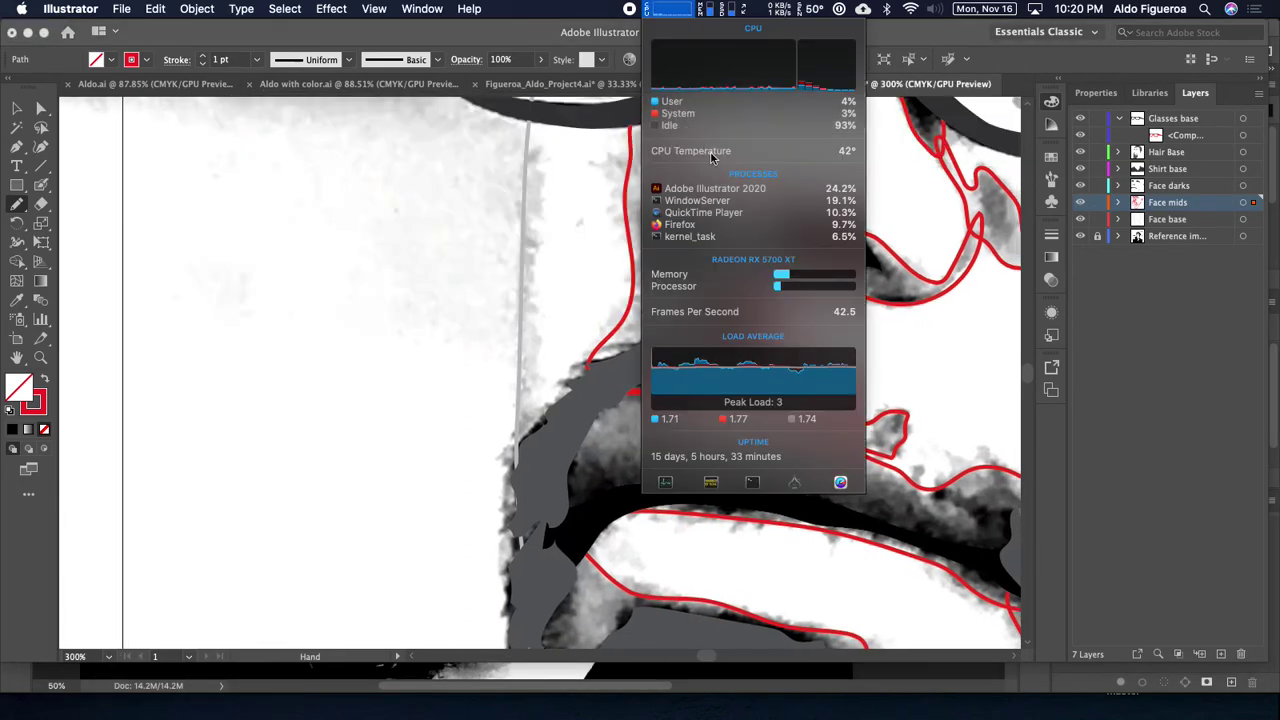
left_click(680, 9)
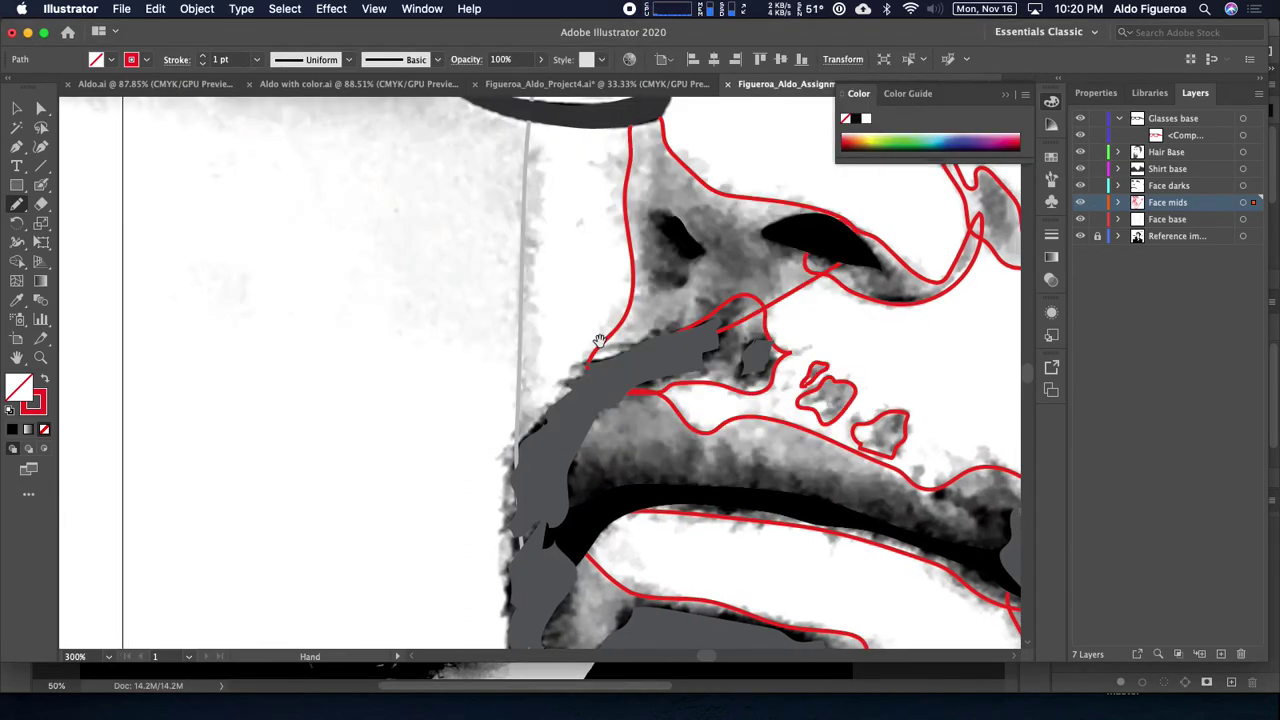
left_click_drag(598, 341, 595, 412)
mouse_move(575, 486)
left_mouse_down()
mouse_move(554, 486)
mouse_move(537, 449)
mouse_move(543, 274)
mouse_move(531, 211)
mouse_move(494, 460)
mouse_move(514, 540)
mouse_move(557, 507)
mouse_move(556, 487)
left_mouse_up()
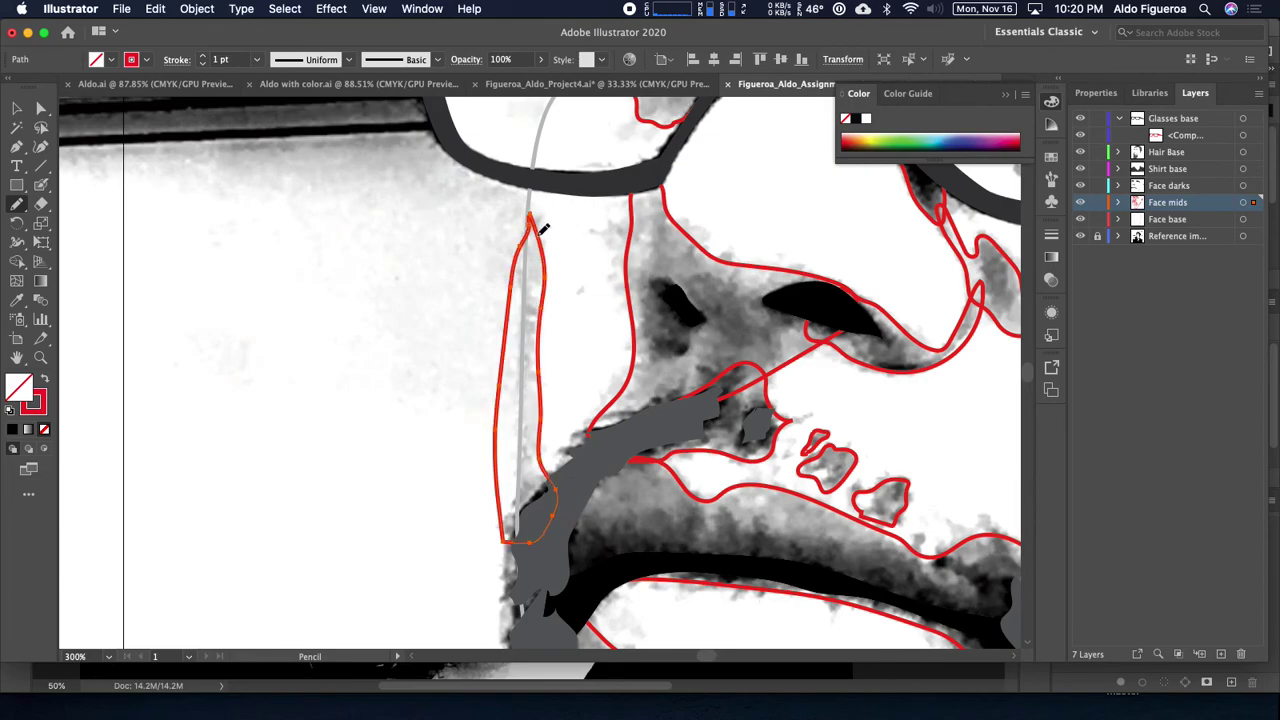
Step: Redraw the top of the left face-edge outline below the glasses
left_click_drag(530, 217, 512, 258)
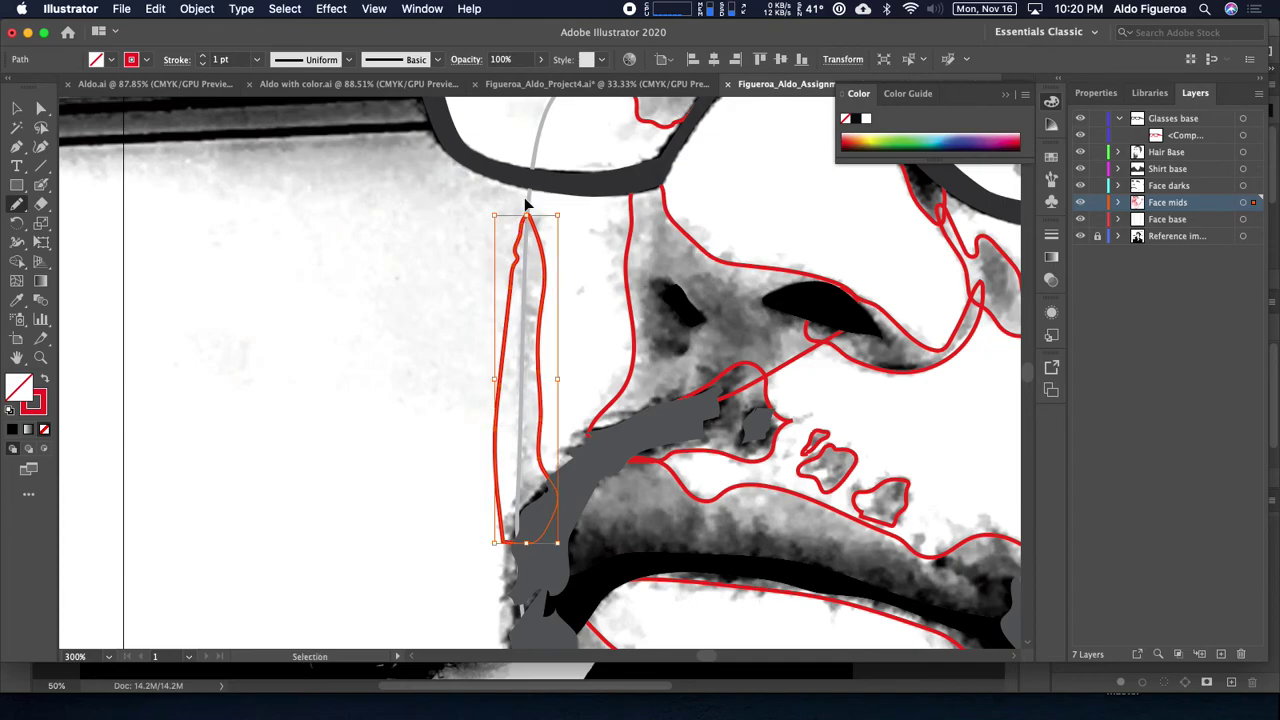
key("super+minus")
key("super+minus")
key("super+minus")
key("super+minus")
left_click_drag(724, 347, 590, 348)
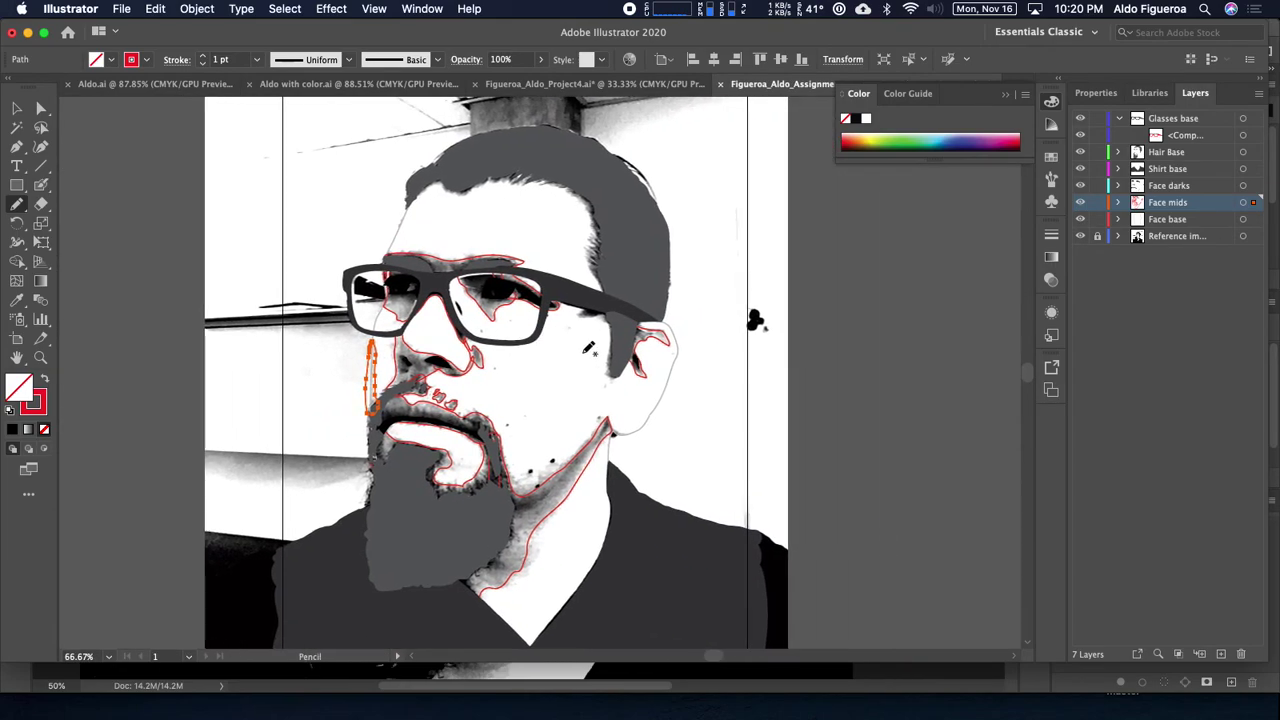
Step: Give the Face mids shapes a 60% grey fill by swapping stroke and fill
left_click(1245, 204)
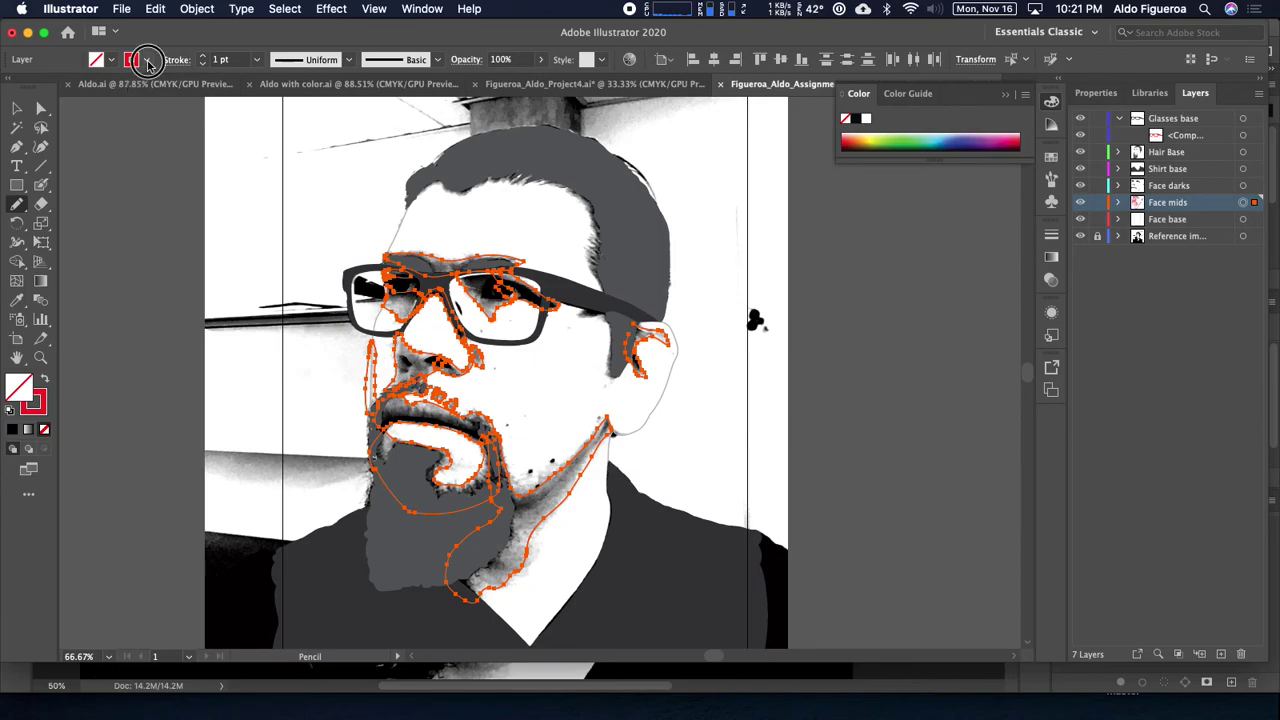
left_click(111, 59)
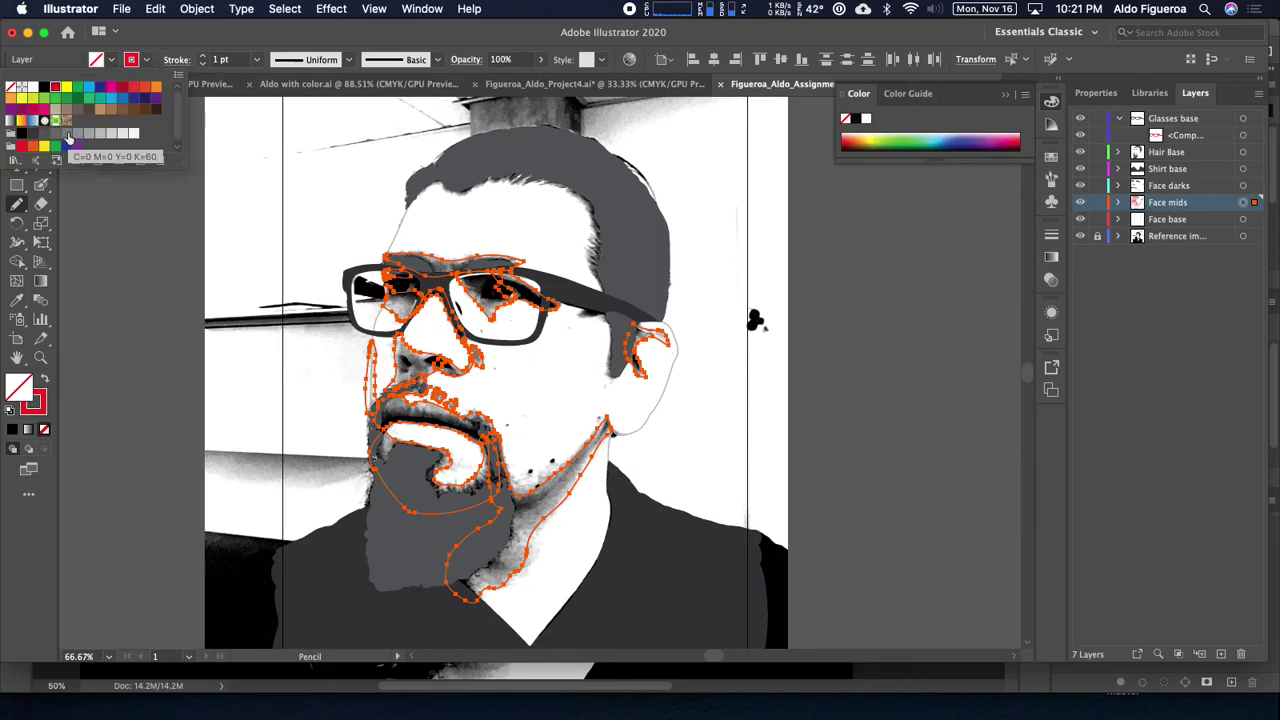
left_click(67, 134)
key("Escape")
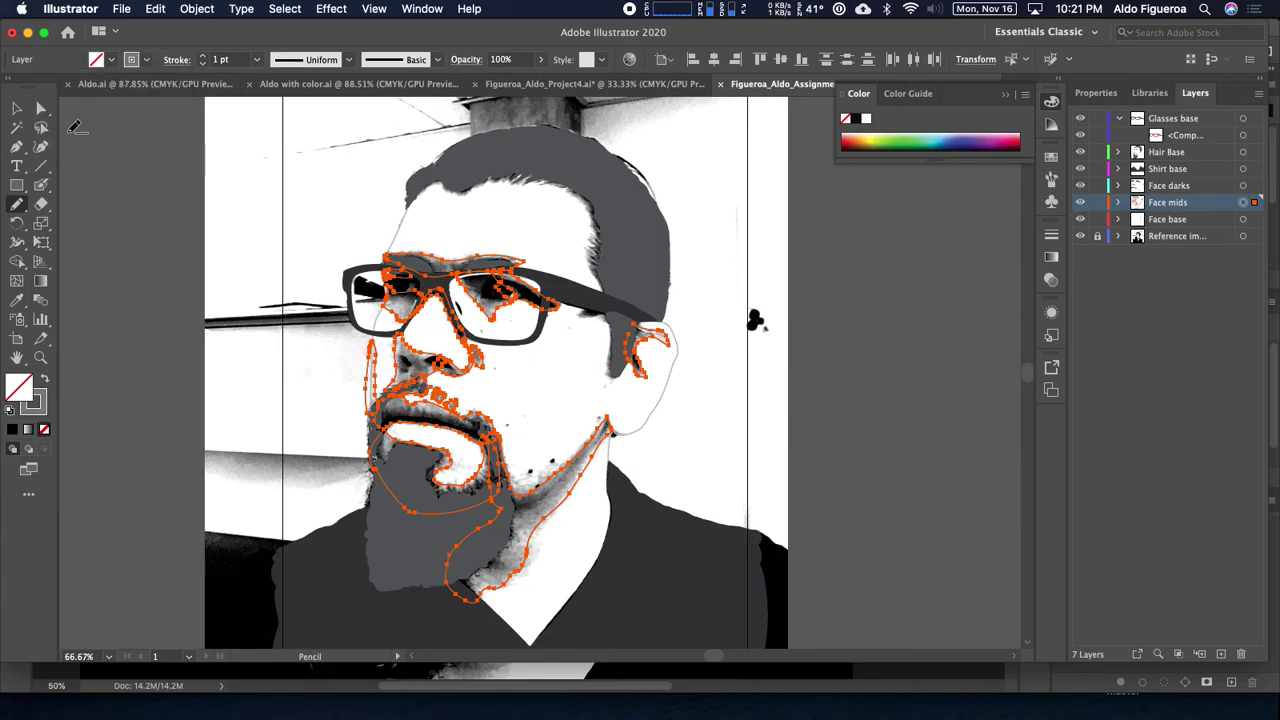
key("shift+x")
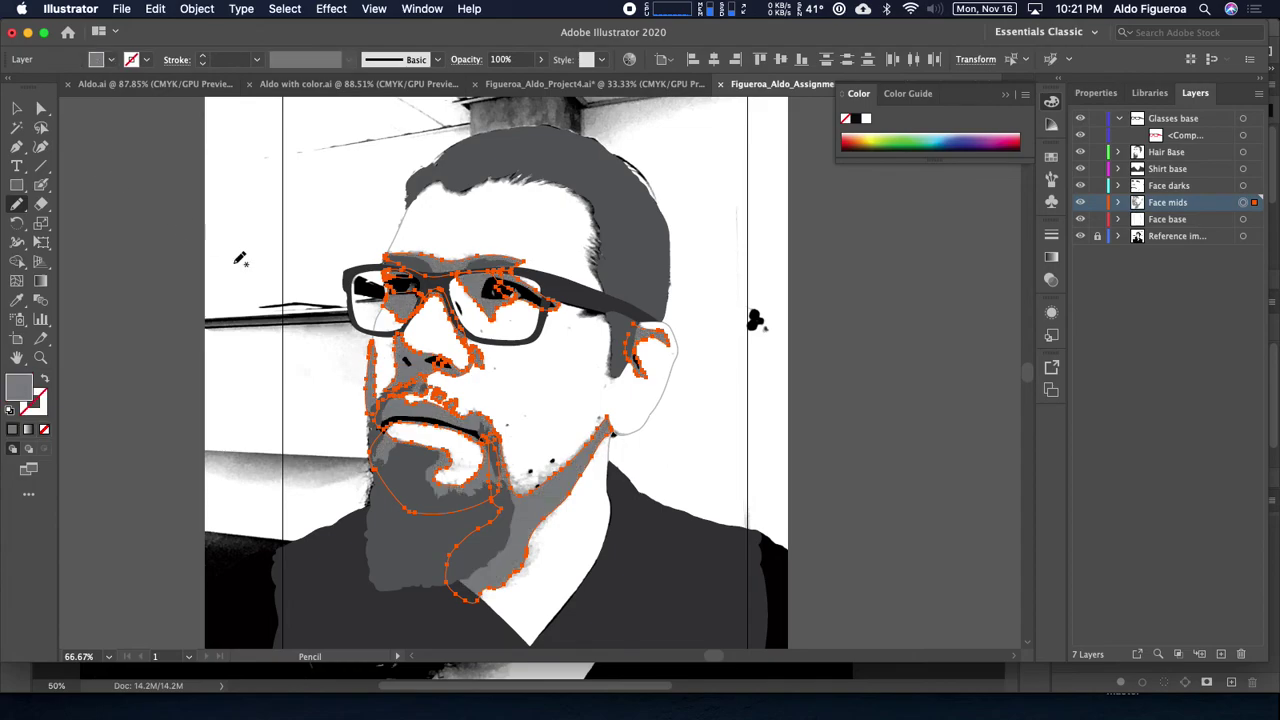
key("super+shift+a")
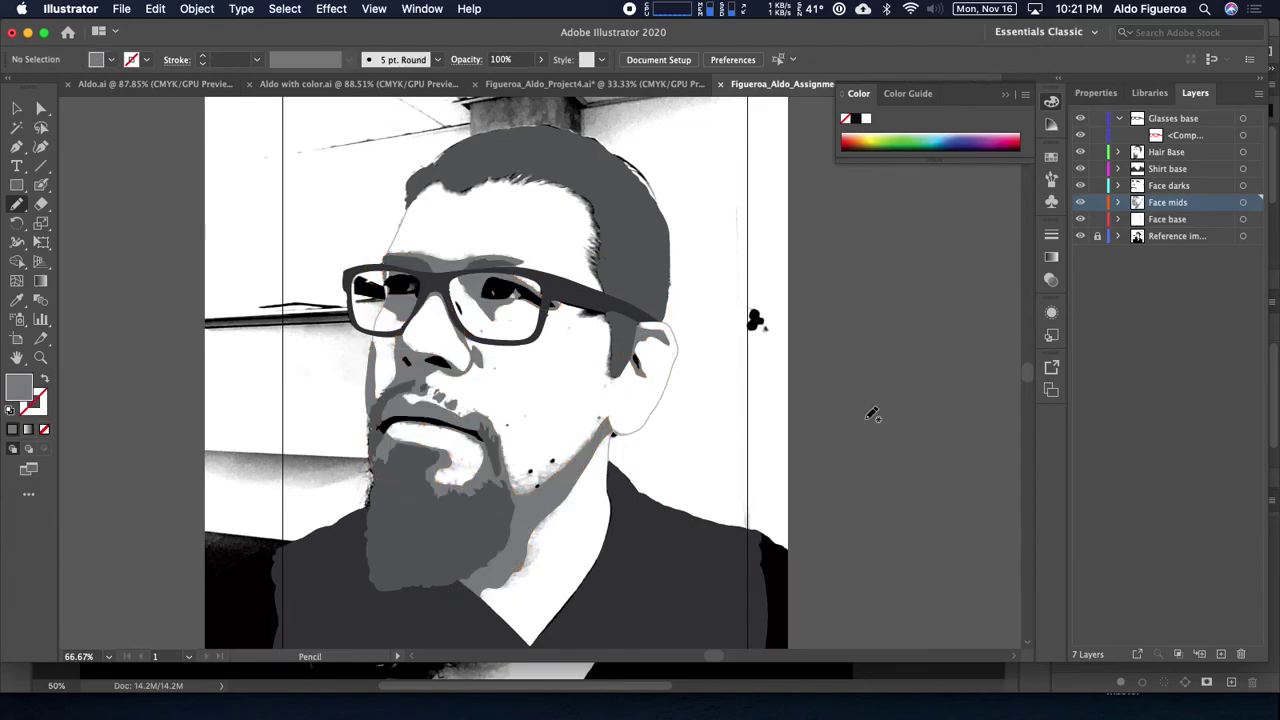
Step: Fill the Face base layer light grey and darken the Face mids fill to 80% grey
left_click(1243, 219)
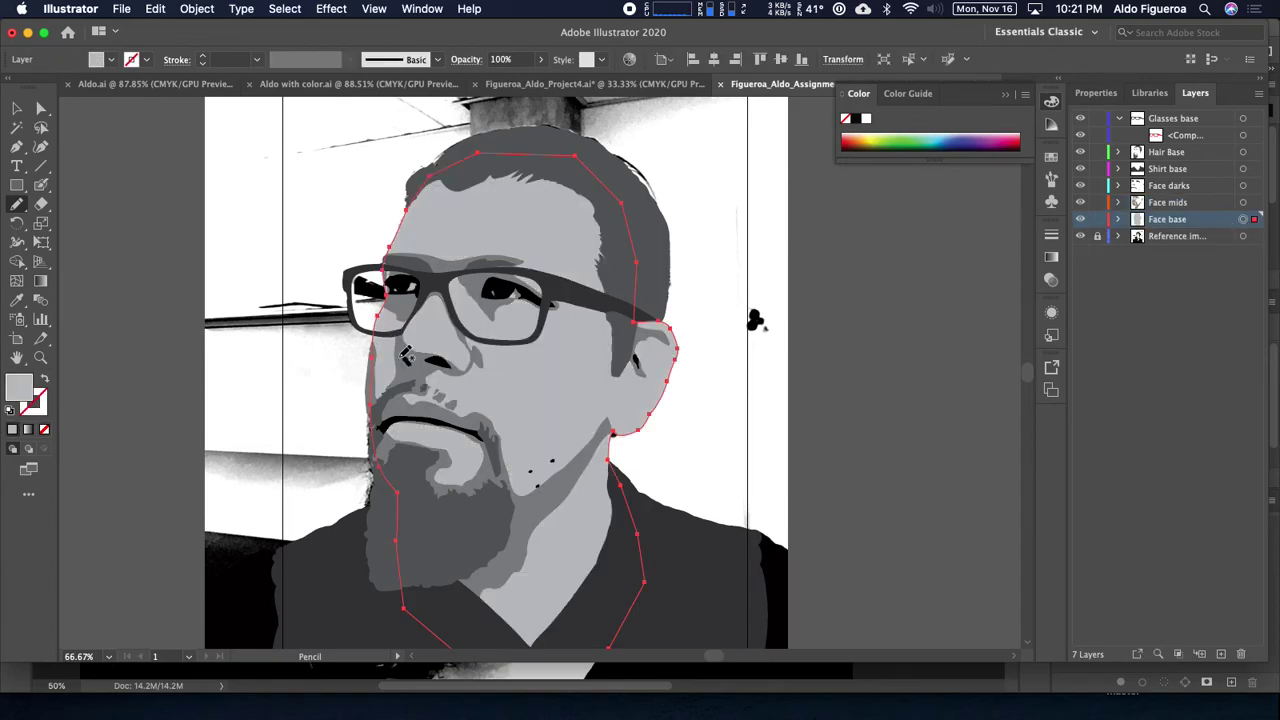
left_click(112, 61)
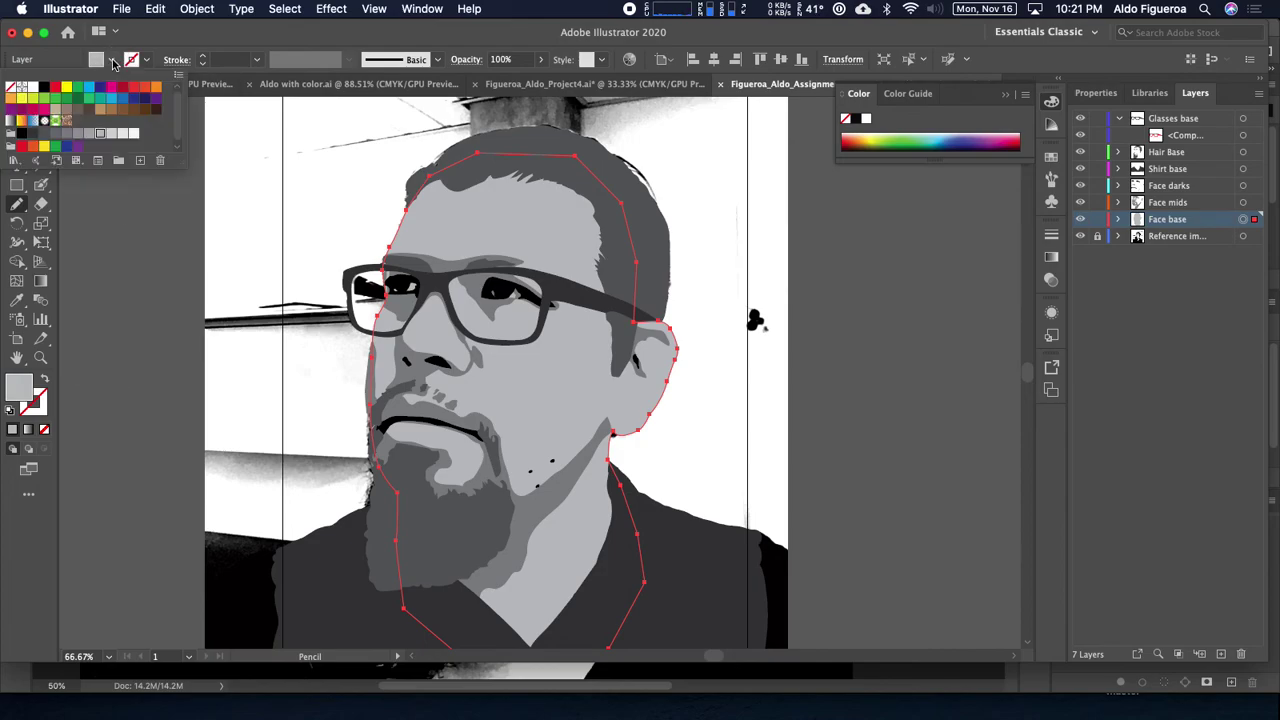
left_click(112, 134)
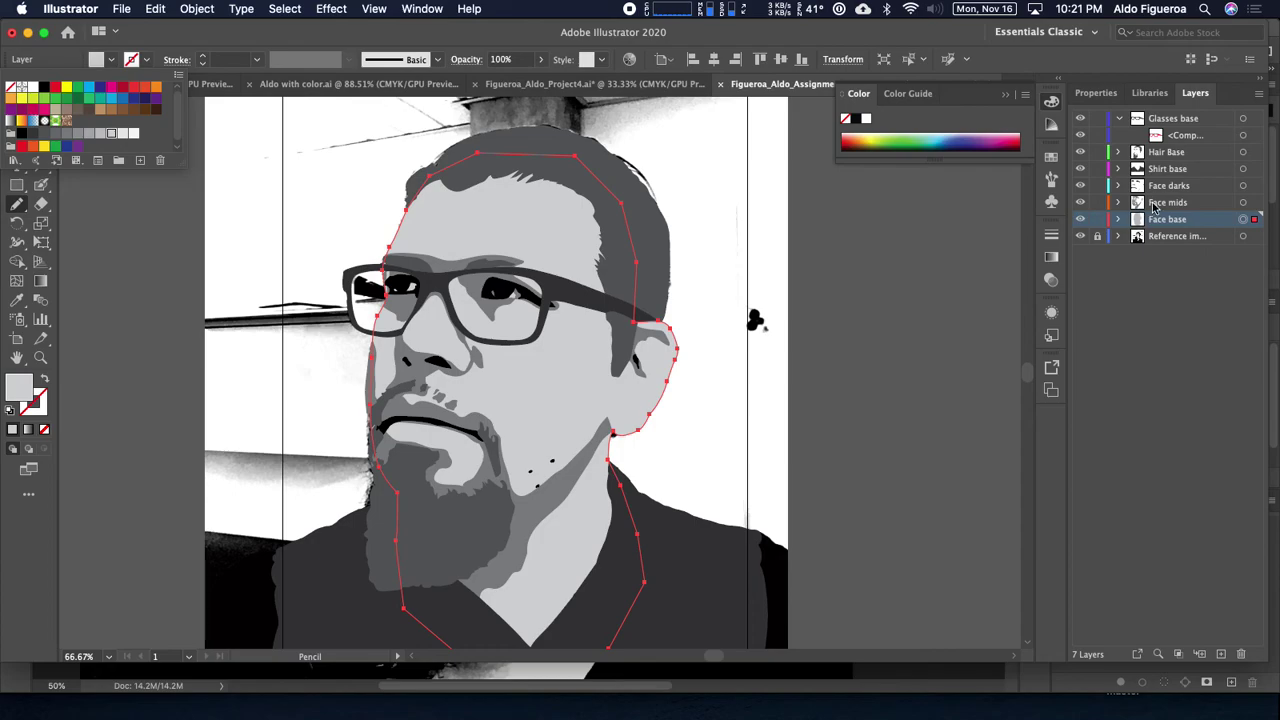
left_click(1243, 202)
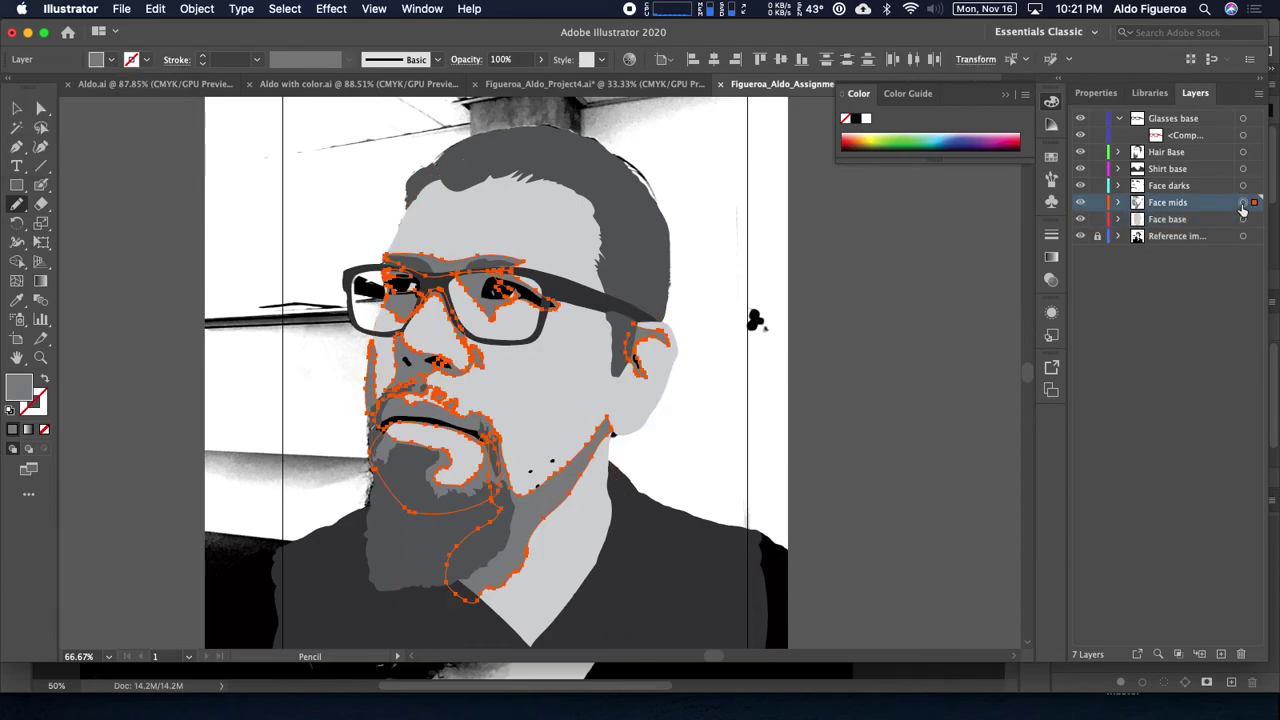
left_click(110, 62)
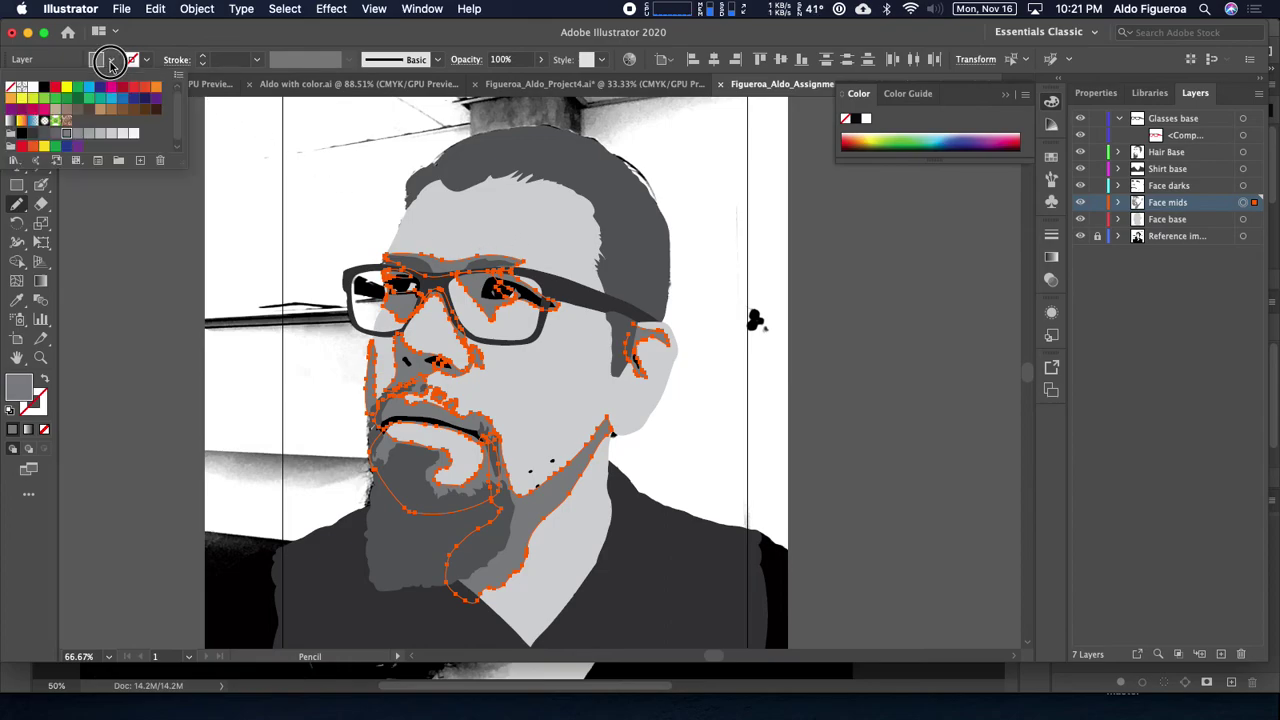
left_click(46, 135)
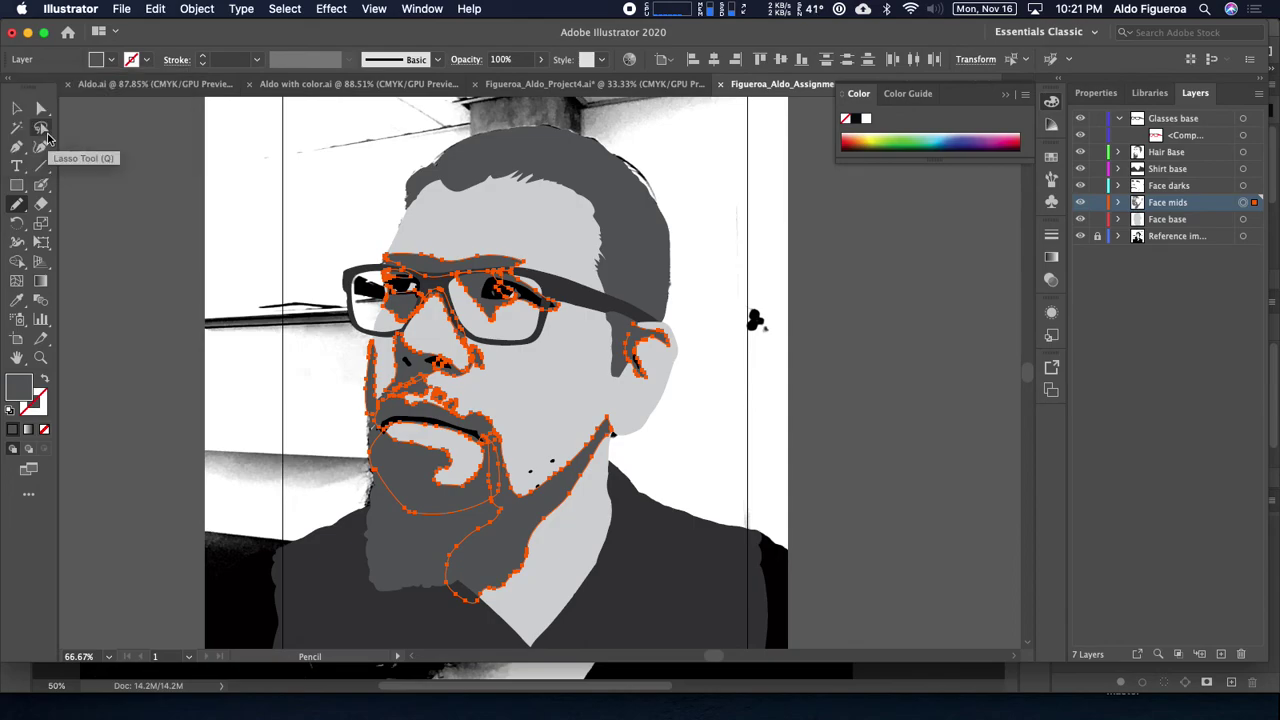
left_click(162, 275, "super")
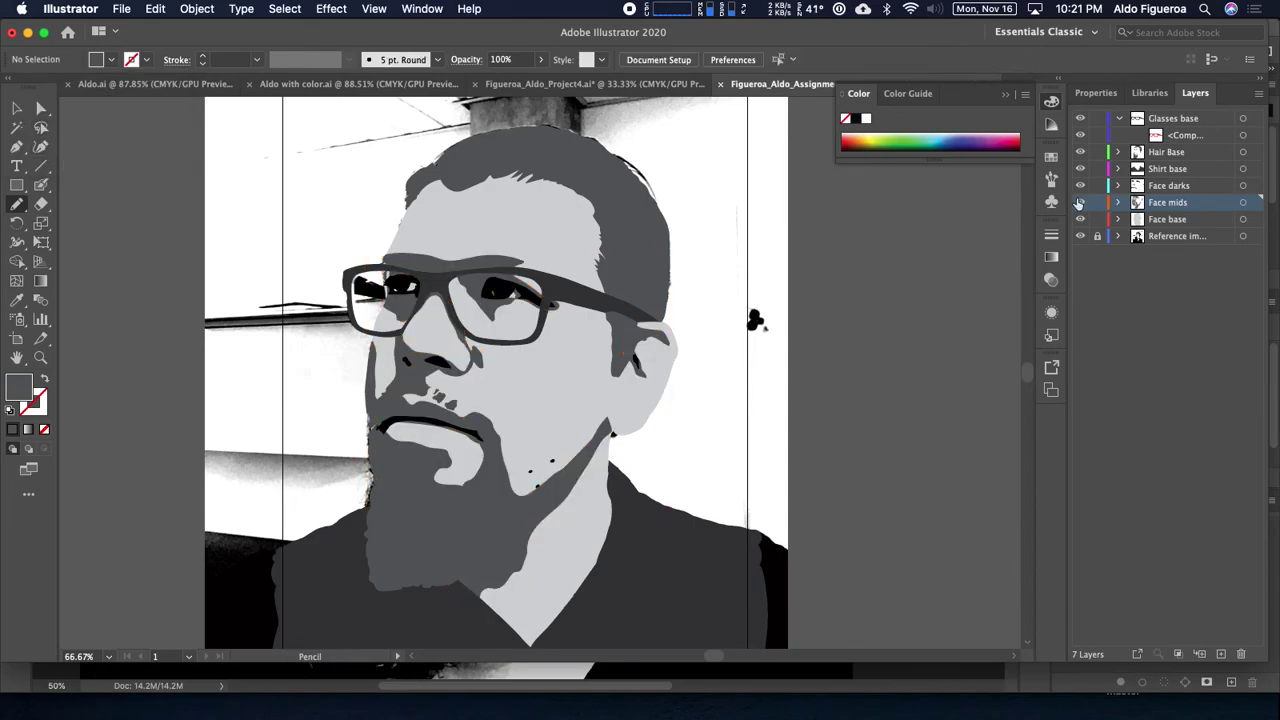
Step: Fill the Hair Base artwork, hair and beard, with black
left_click(1243, 152)
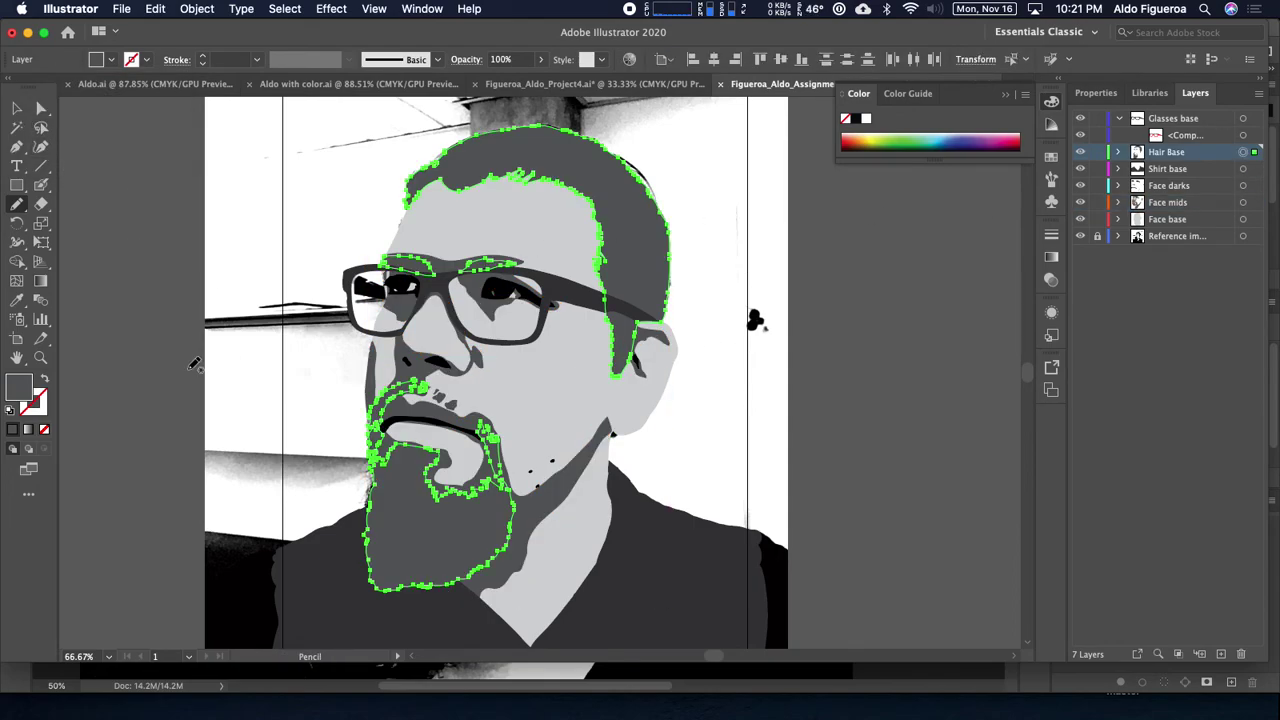
left_click(111, 59)
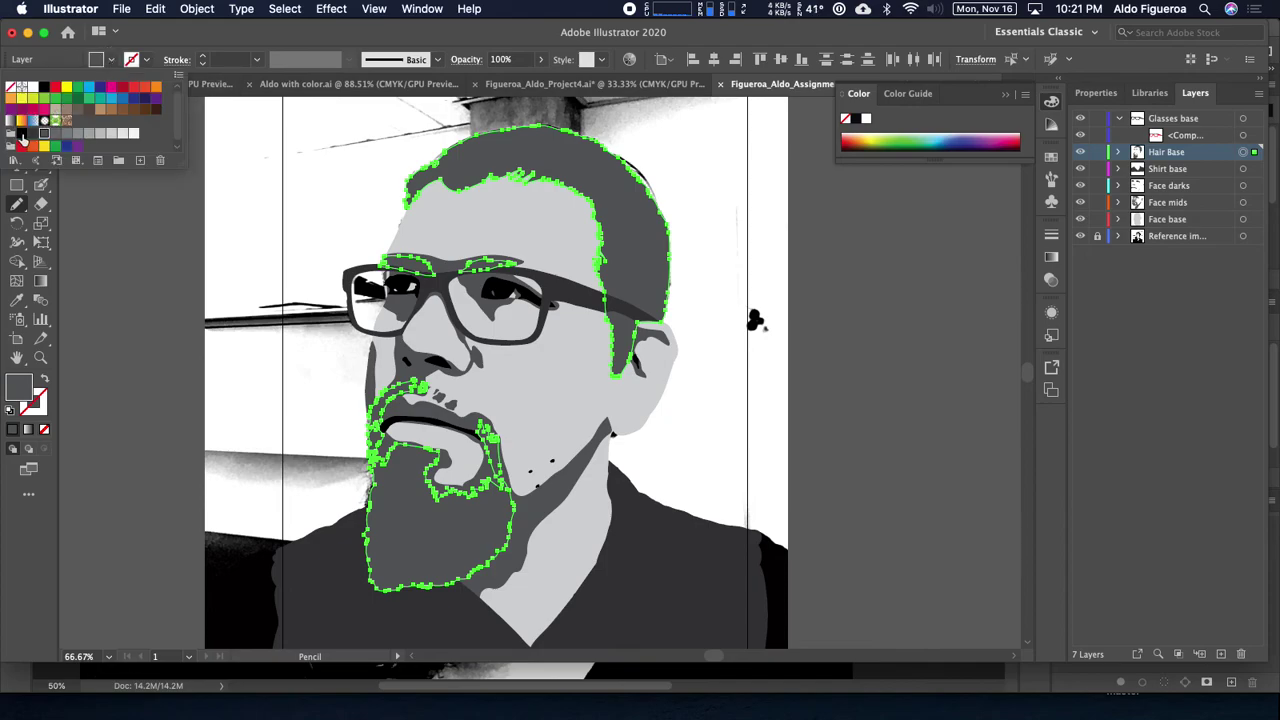
left_click(22, 137)
key("v")
left_click(109, 231, "super")
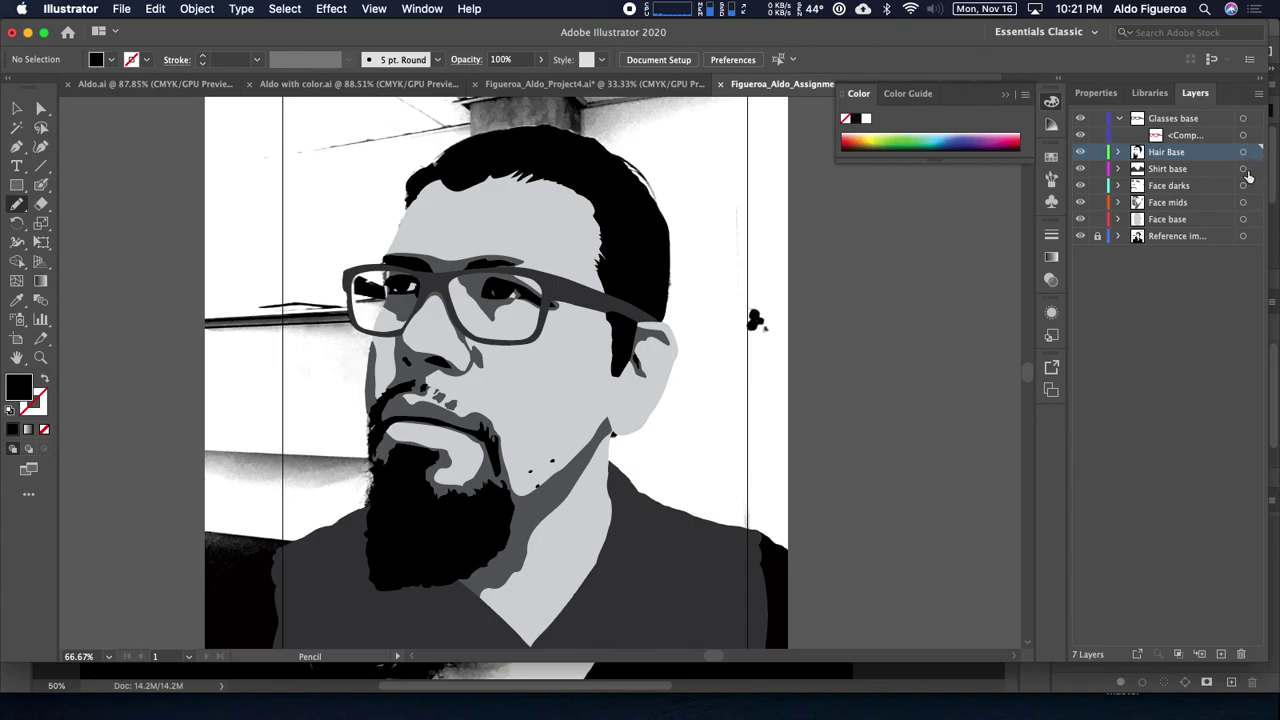
Step: Fill the Glasses base shape with black and deselect it
left_click(1243, 118)
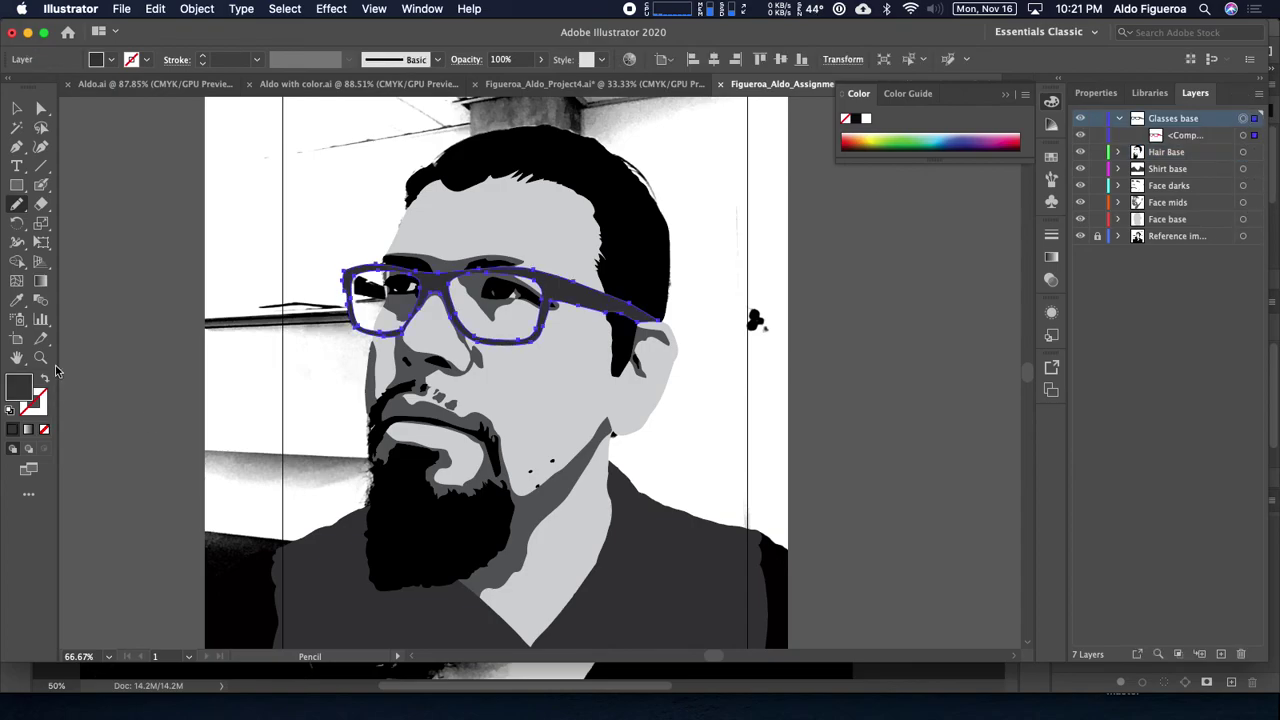
left_click(112, 60)
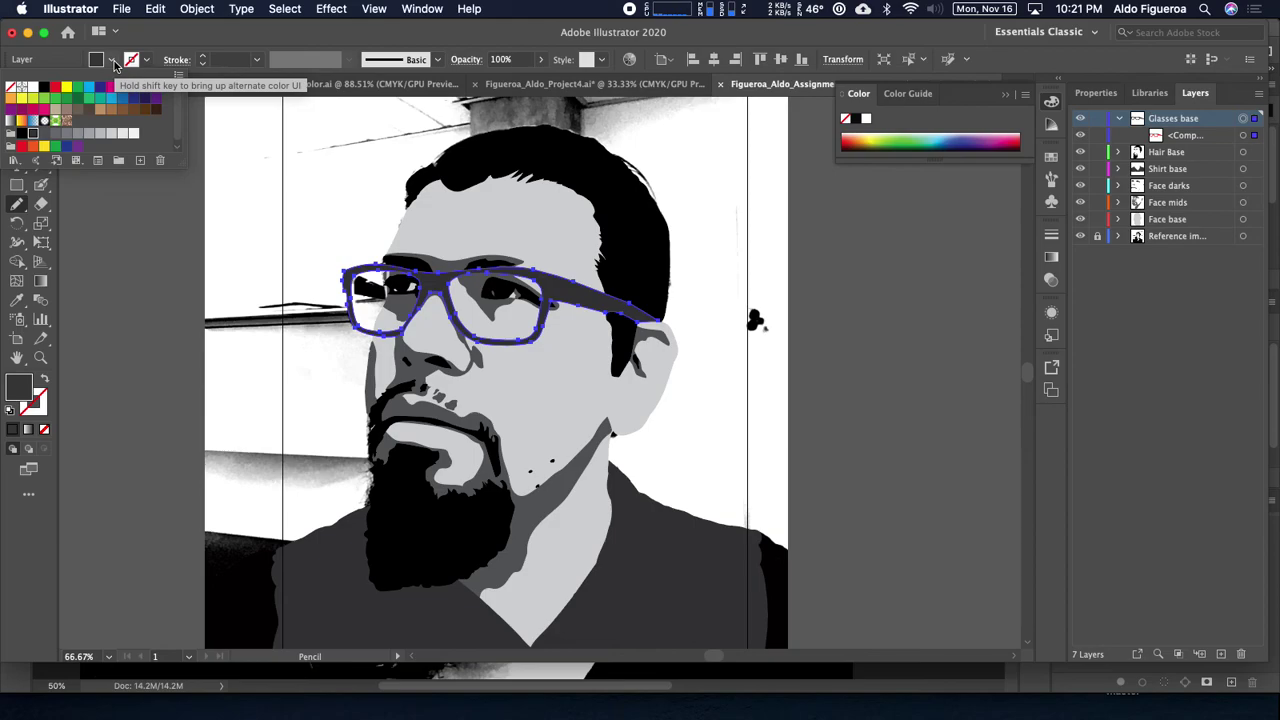
left_click(44, 88)
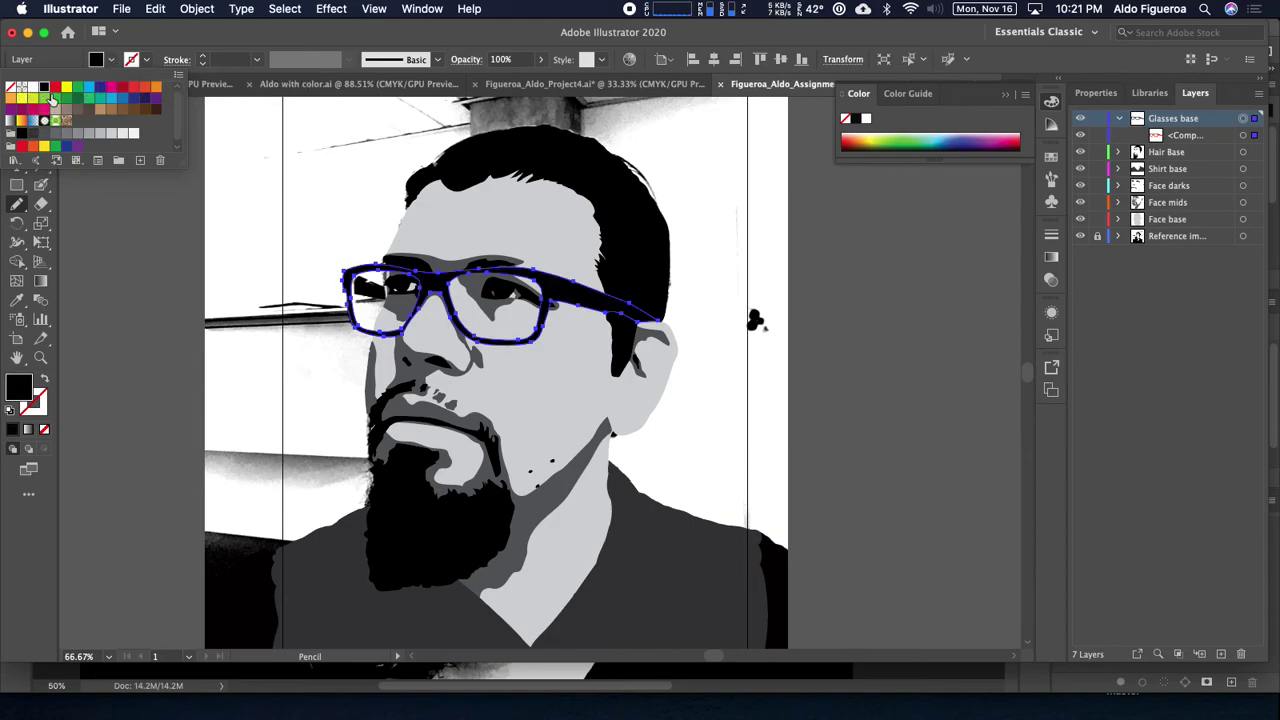
key("Escape")
left_click(202, 210, "super")
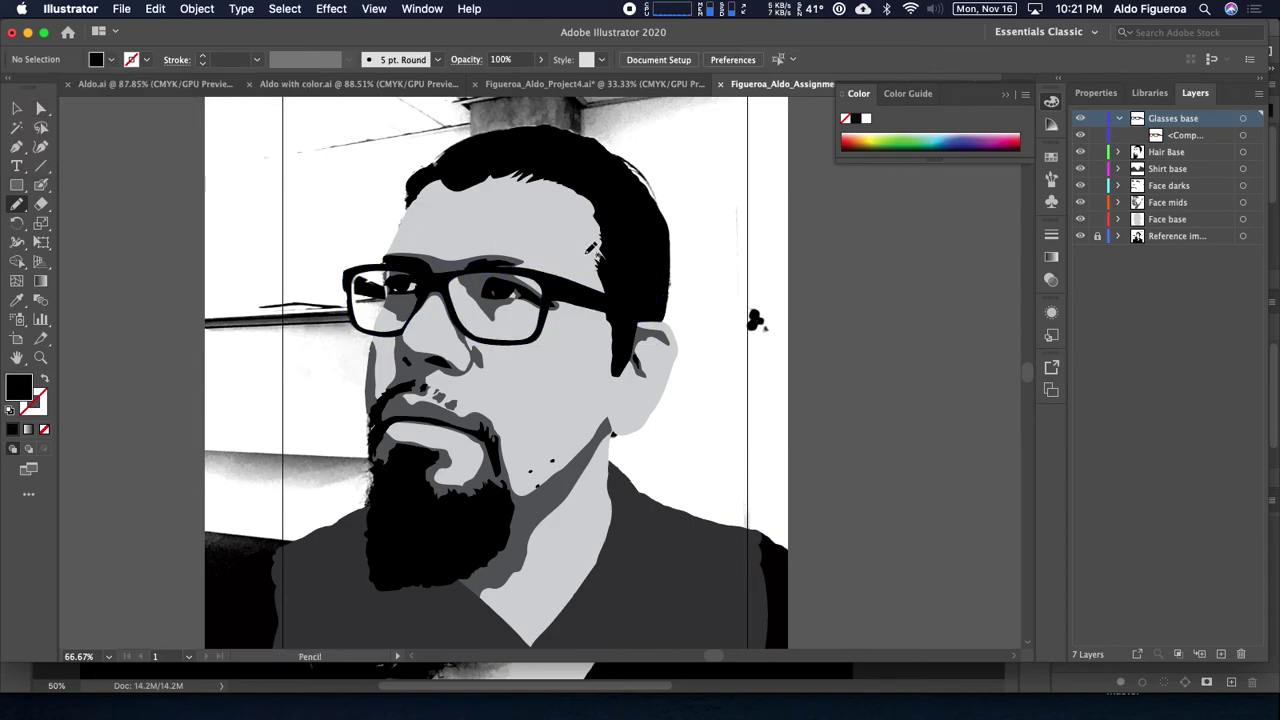
left_click(1080, 237)
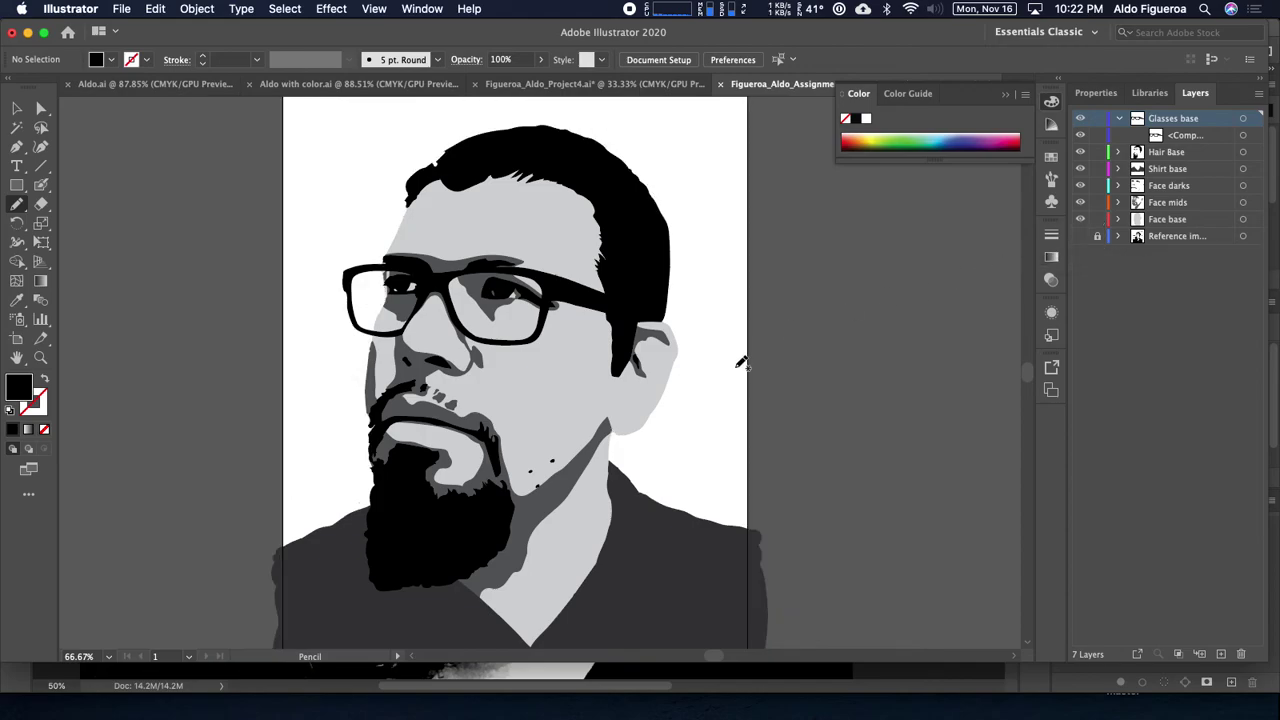
left_click_drag(837, 407, 830, 366)
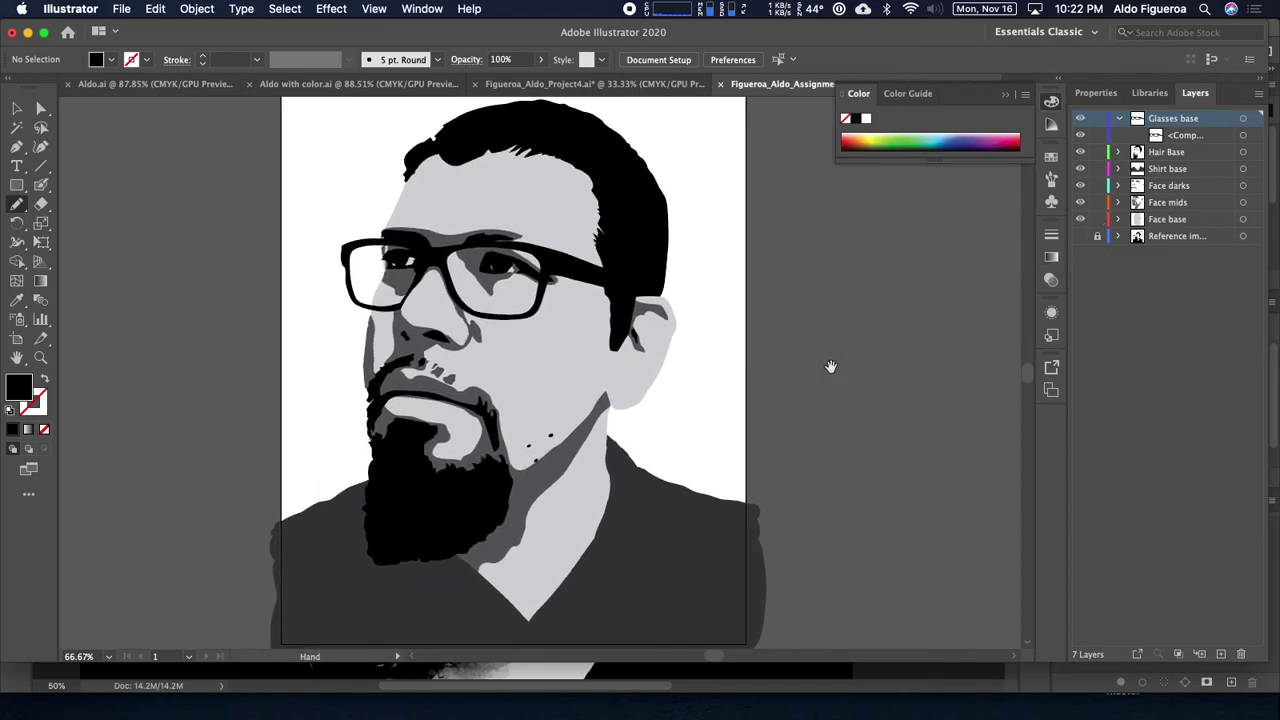
left_click(1243, 169)
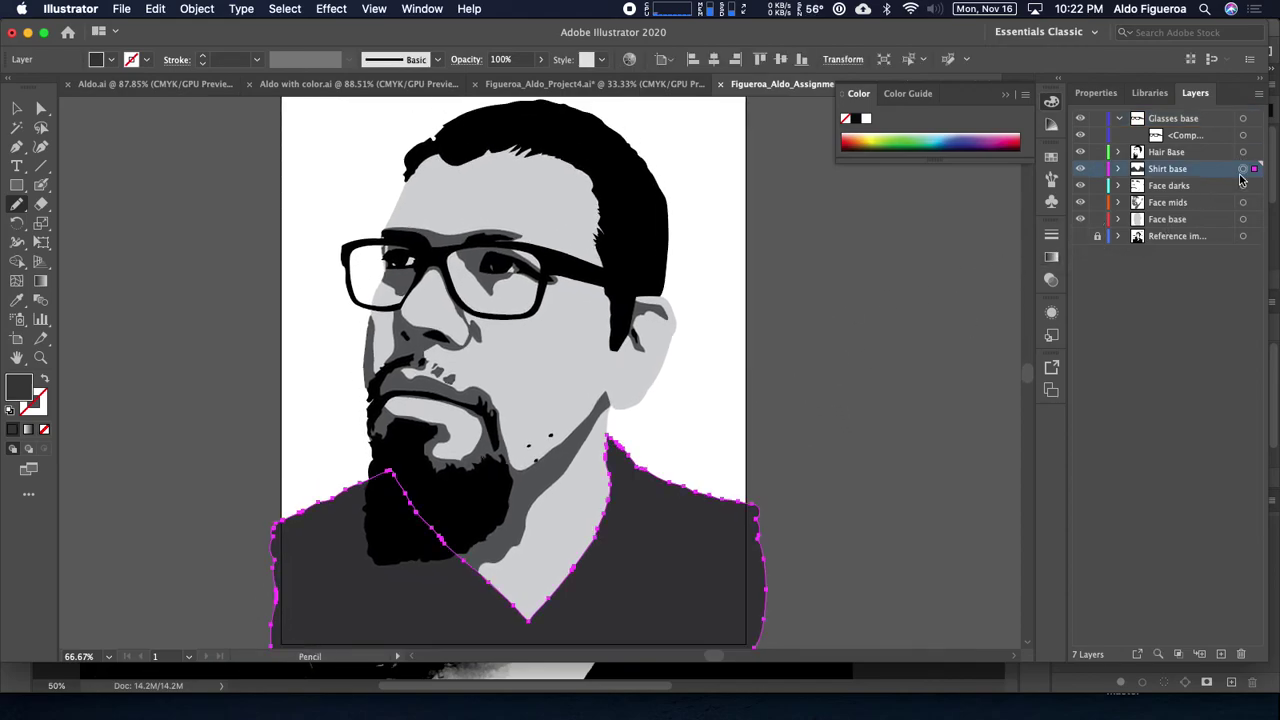
key("super+shift+a")
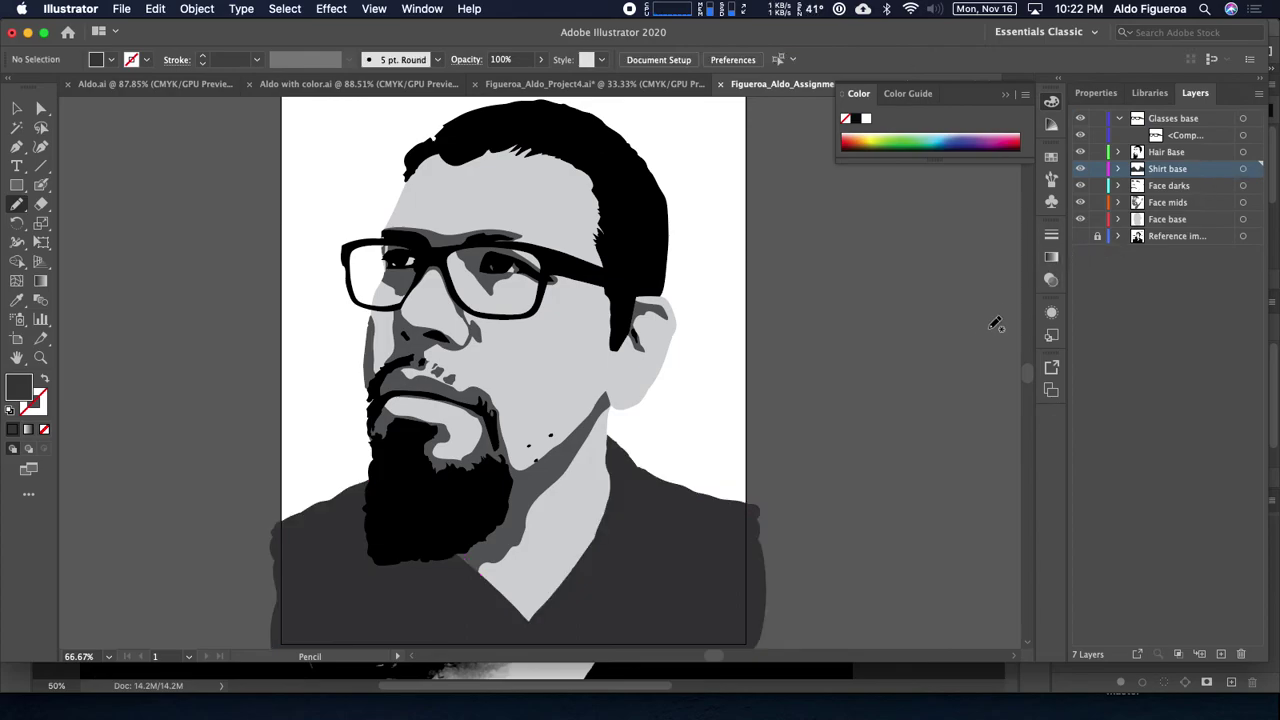
mouse_move(860, 273)
left_mouse_down()
mouse_move(851, 286)
mouse_move(846, 263)
mouse_move(858, 264)
left_mouse_up()
key("super+equal")
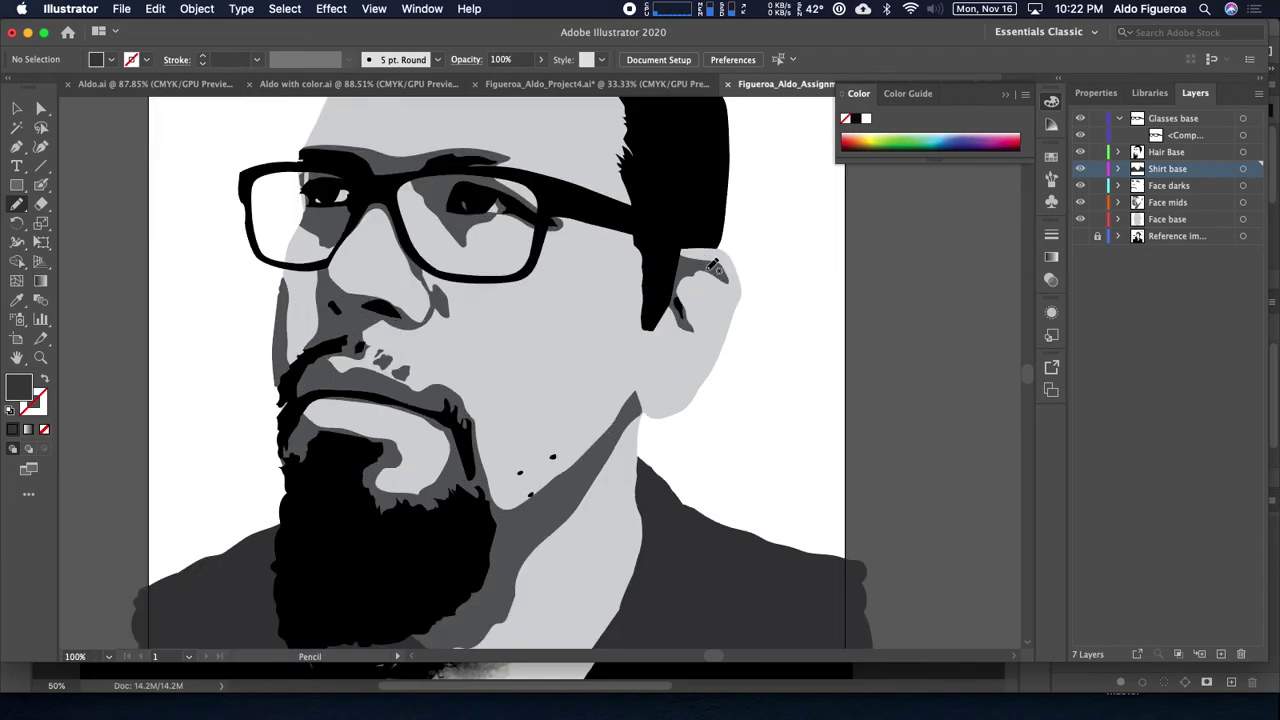
left_click_drag(611, 245, 639, 294)
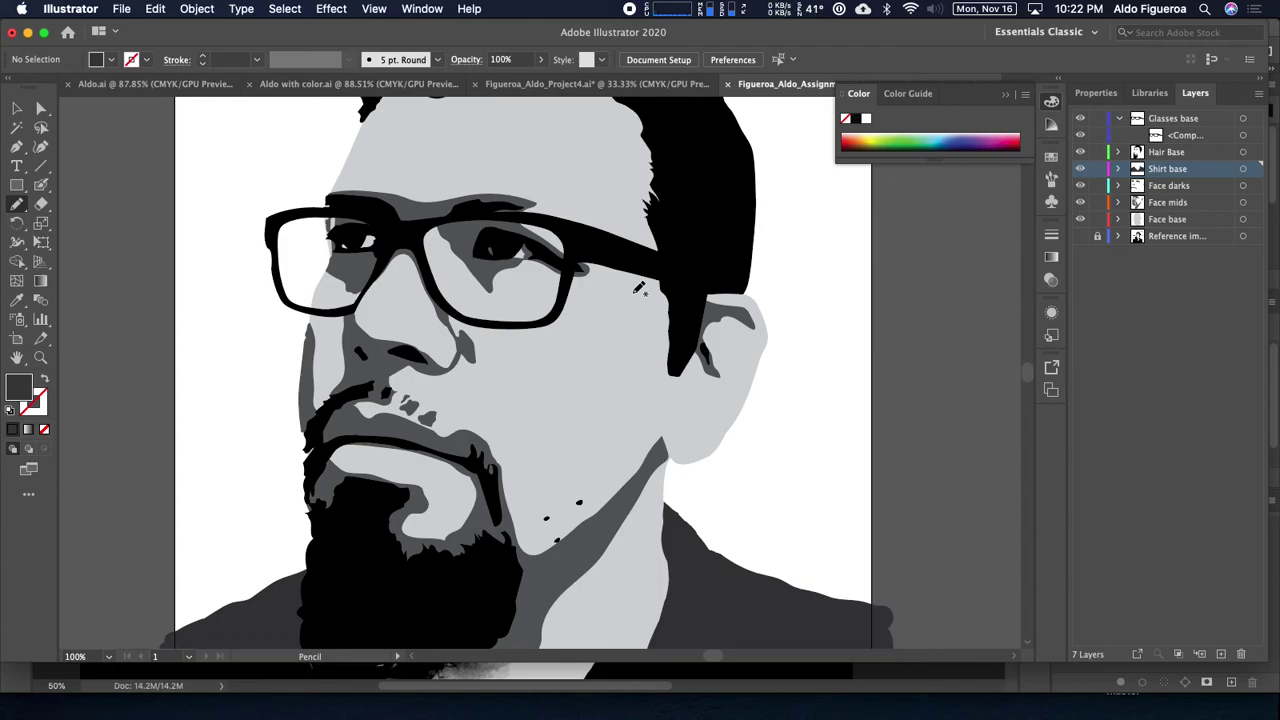
mouse_move(632, 291)
left_mouse_down()
mouse_move(634, 277)
mouse_move(670, 366)
mouse_move(655, 337)
left_mouse_up()
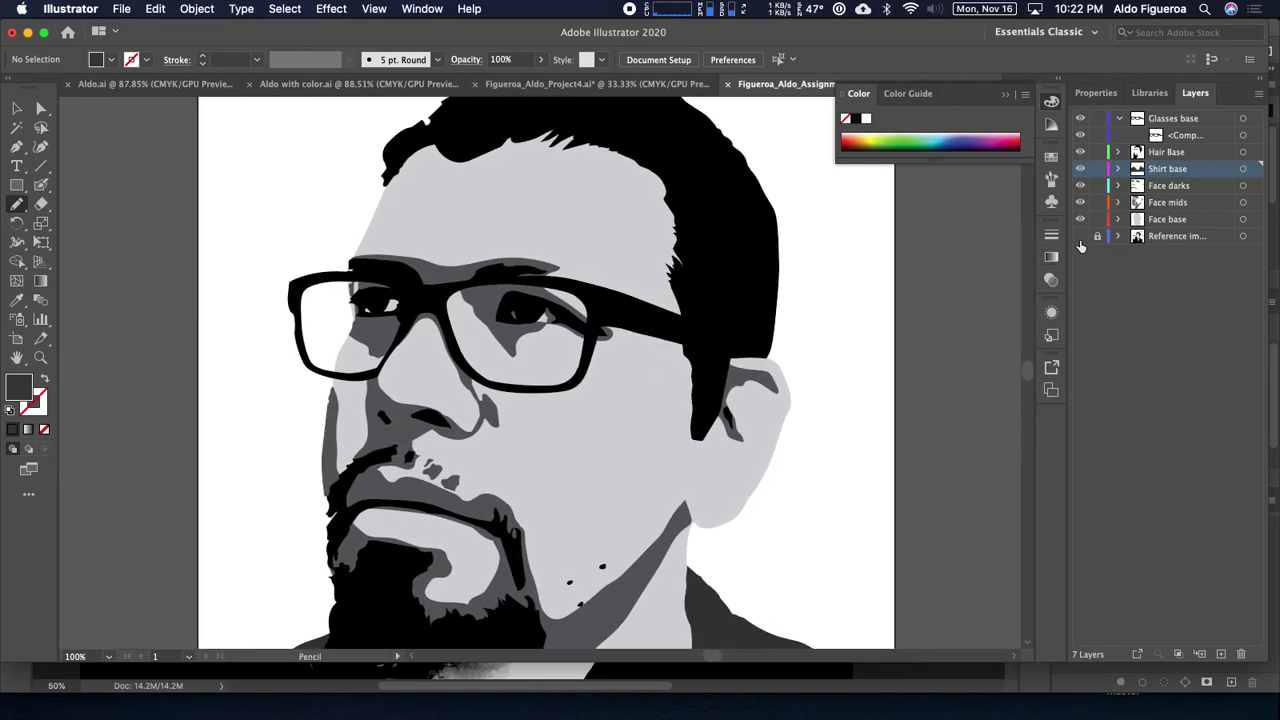
left_click(1080, 238)
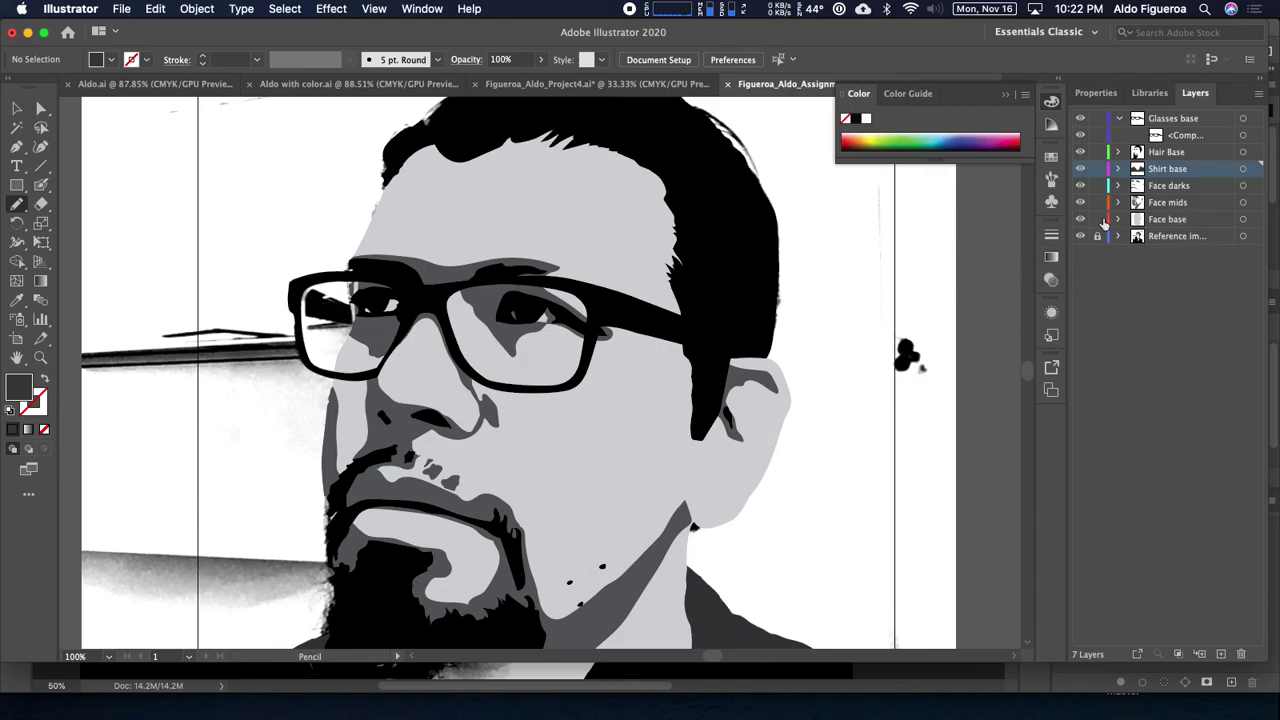
left_click(1178, 236)
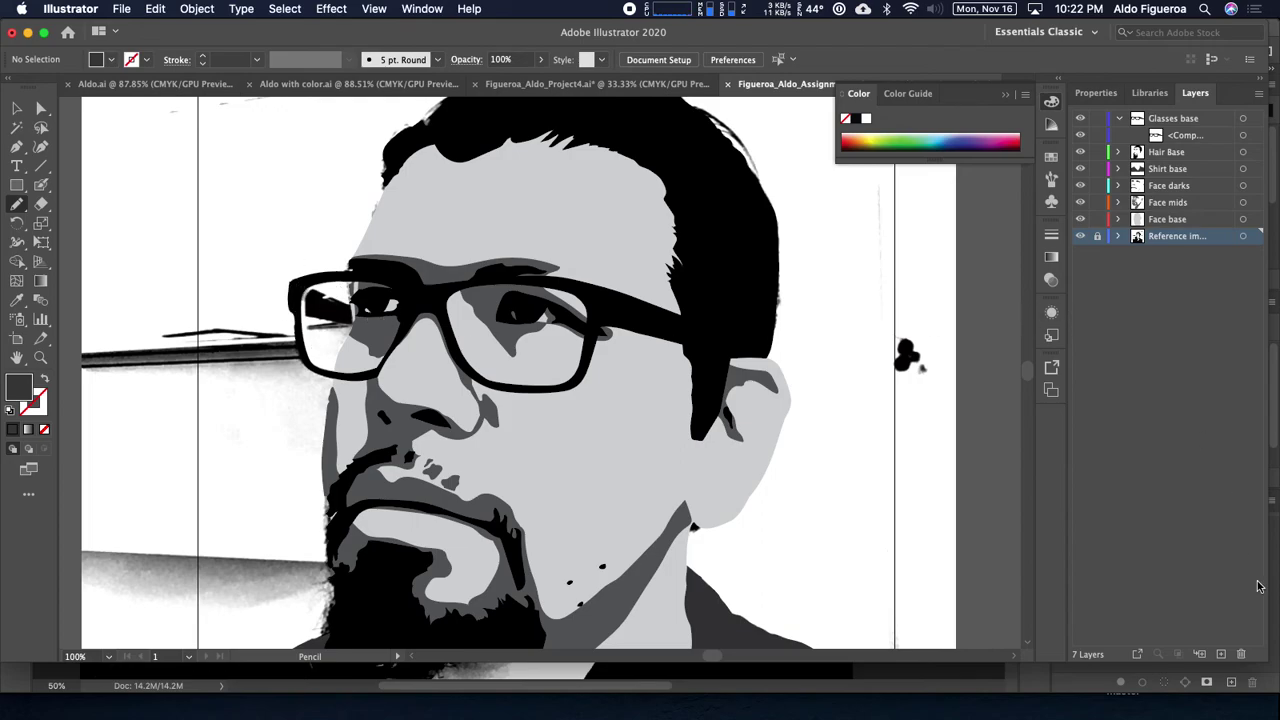
Step: Create a layer named 'Right frame arm' above the photo with an Orange layer colour
left_click(1222, 653)
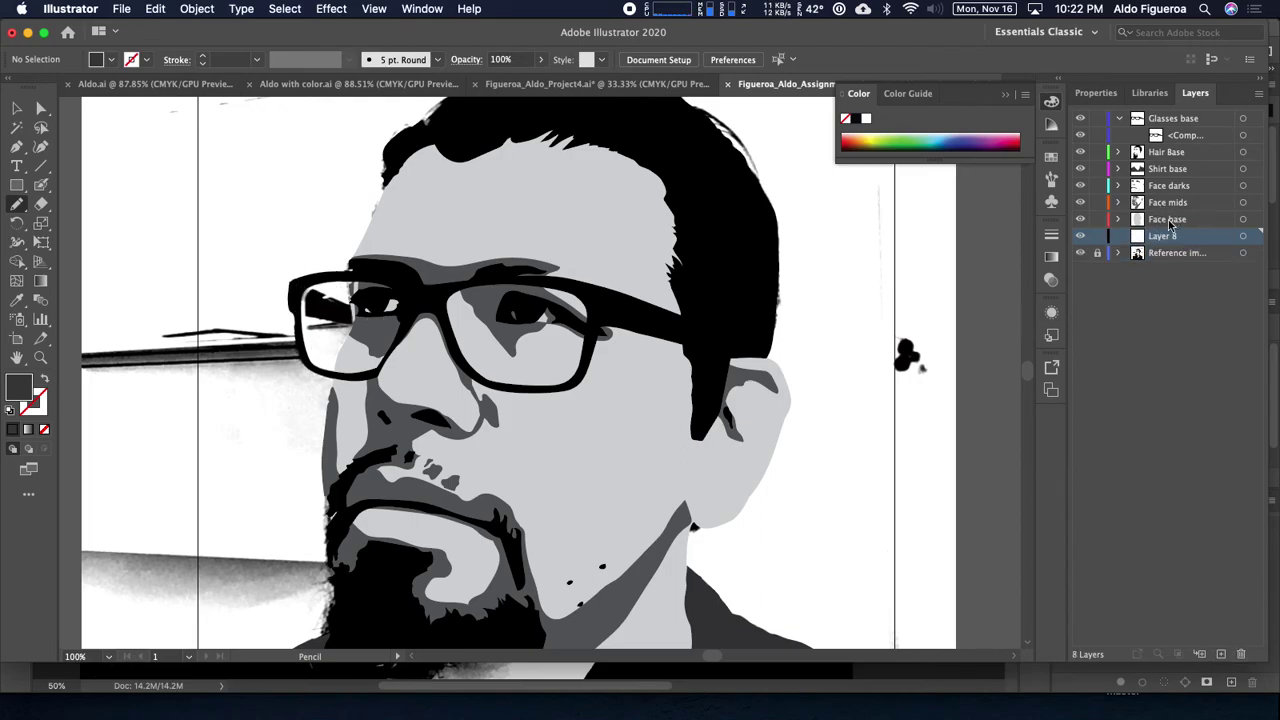
double_click(1168, 237)
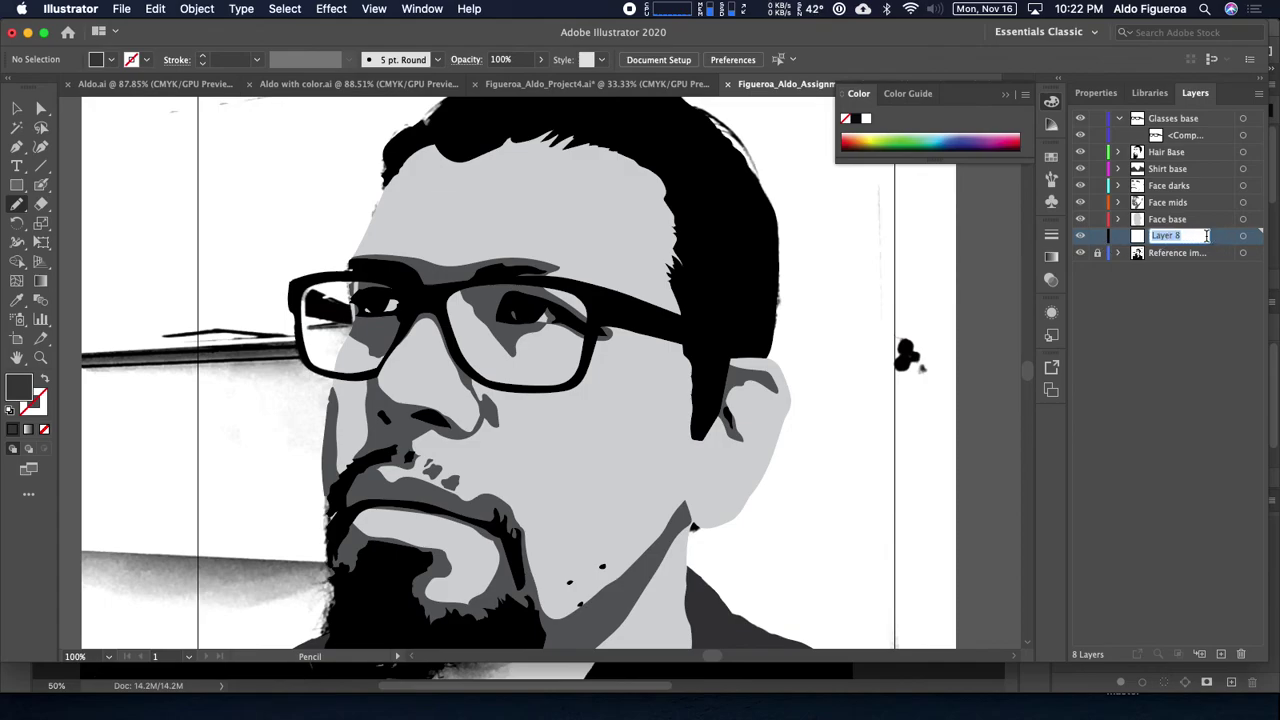
type("R")
type("ight frame arm")
key("Return")
double_click(1205, 244)
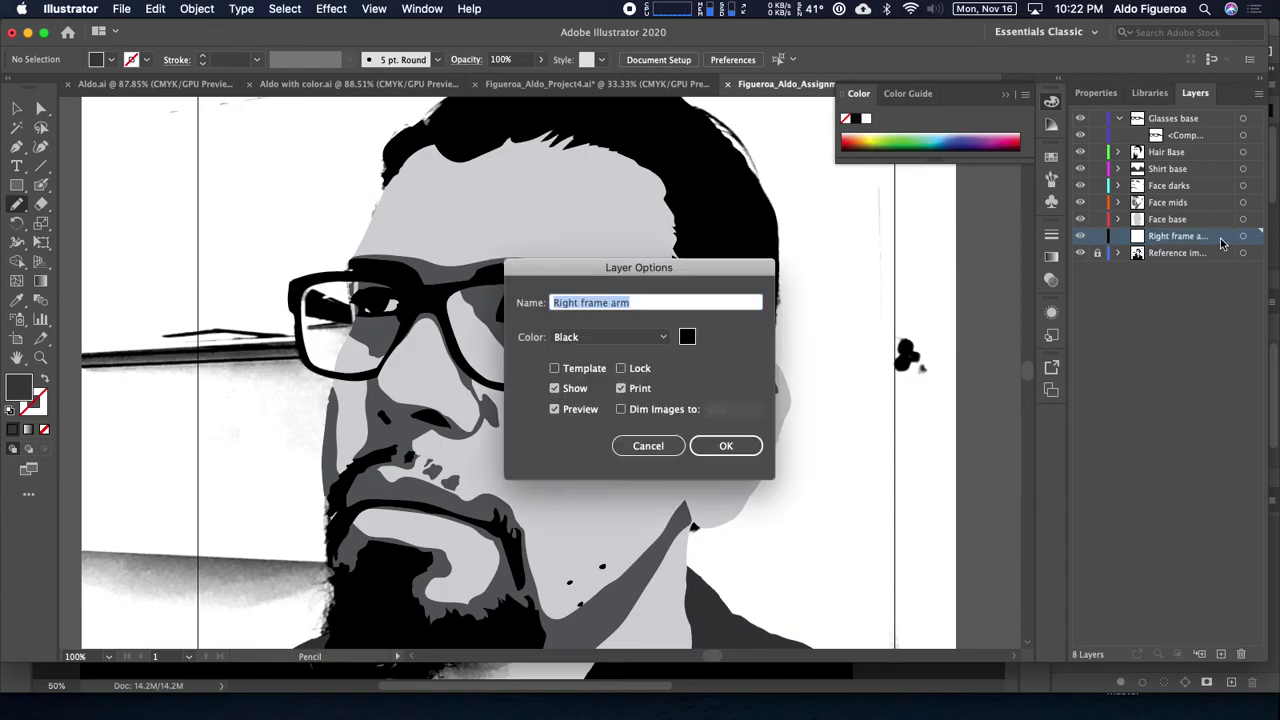
left_click(661, 340)
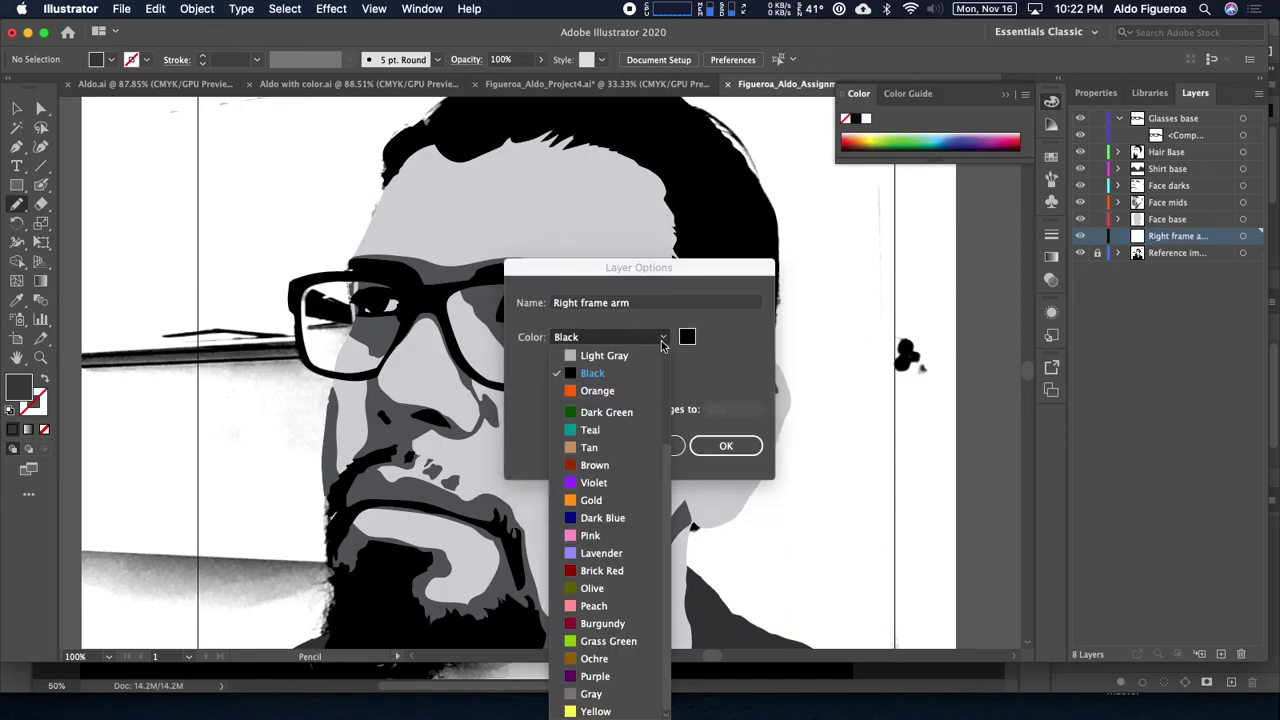
left_click(600, 390)
left_click(715, 445)
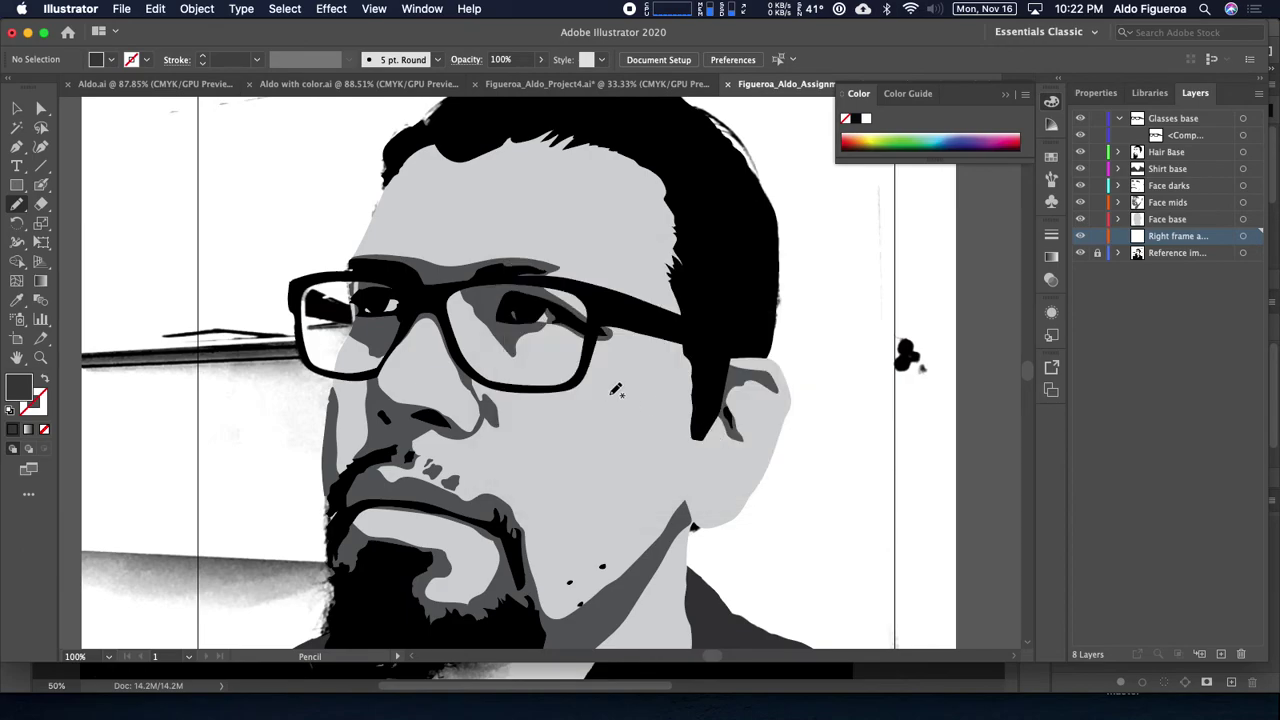
scroll(616, 390, "up", 5)
Step: Set a red stroke and trace the frame arm visible inside the left-hand lens
mouse_move(380, 297)
left_mouse_down()
mouse_move(914, 343)
mouse_move(978, 374)
left_mouse_up()
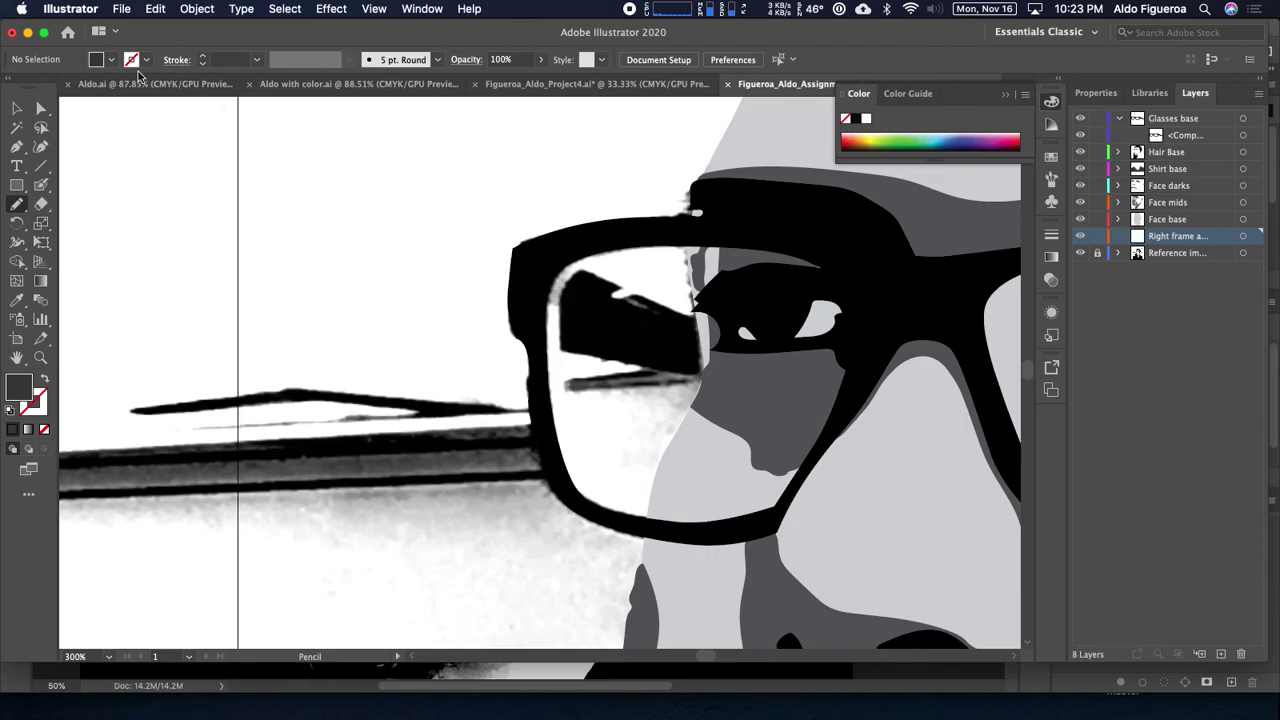
left_click(131, 59)
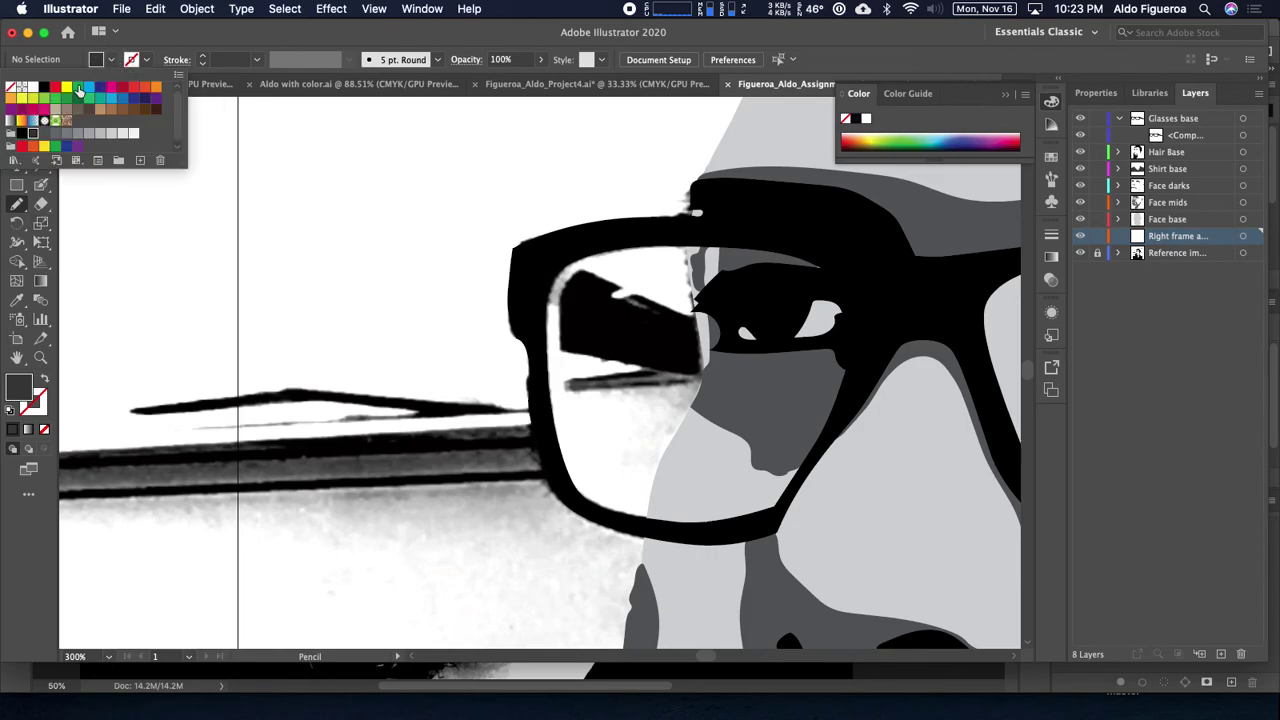
left_click(43, 135)
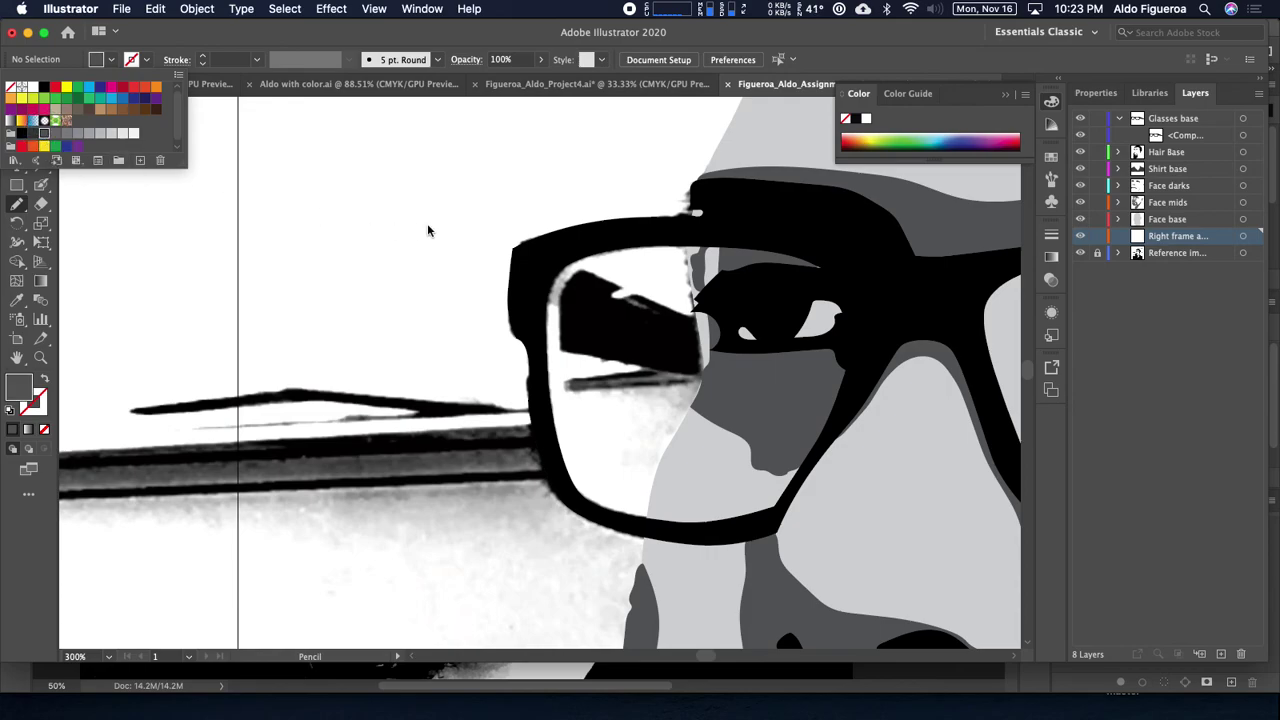
left_click(58, 89)
key("Escape")
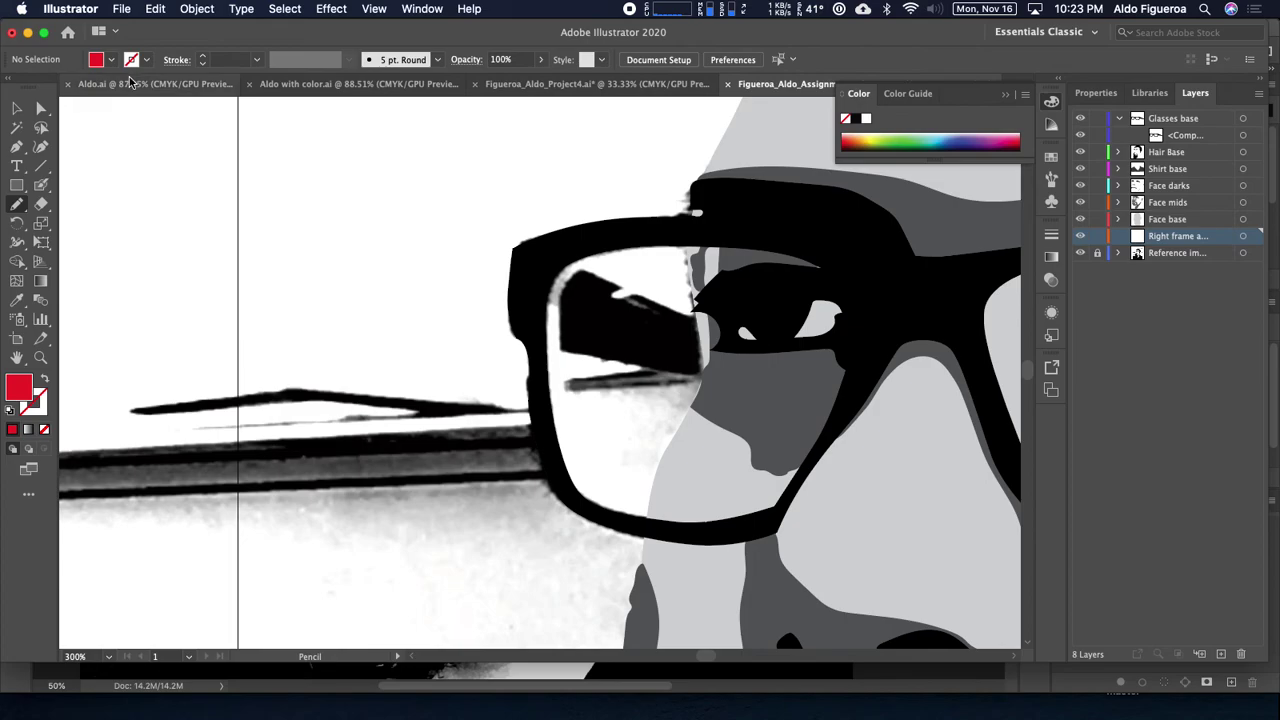
key("shift+x")
mouse_move(541, 257)
left_mouse_down()
mouse_move(709, 320)
mouse_move(743, 343)
mouse_move(750, 376)
mouse_move(550, 345)
mouse_move(532, 325)
mouse_move(533, 266)
left_mouse_up()
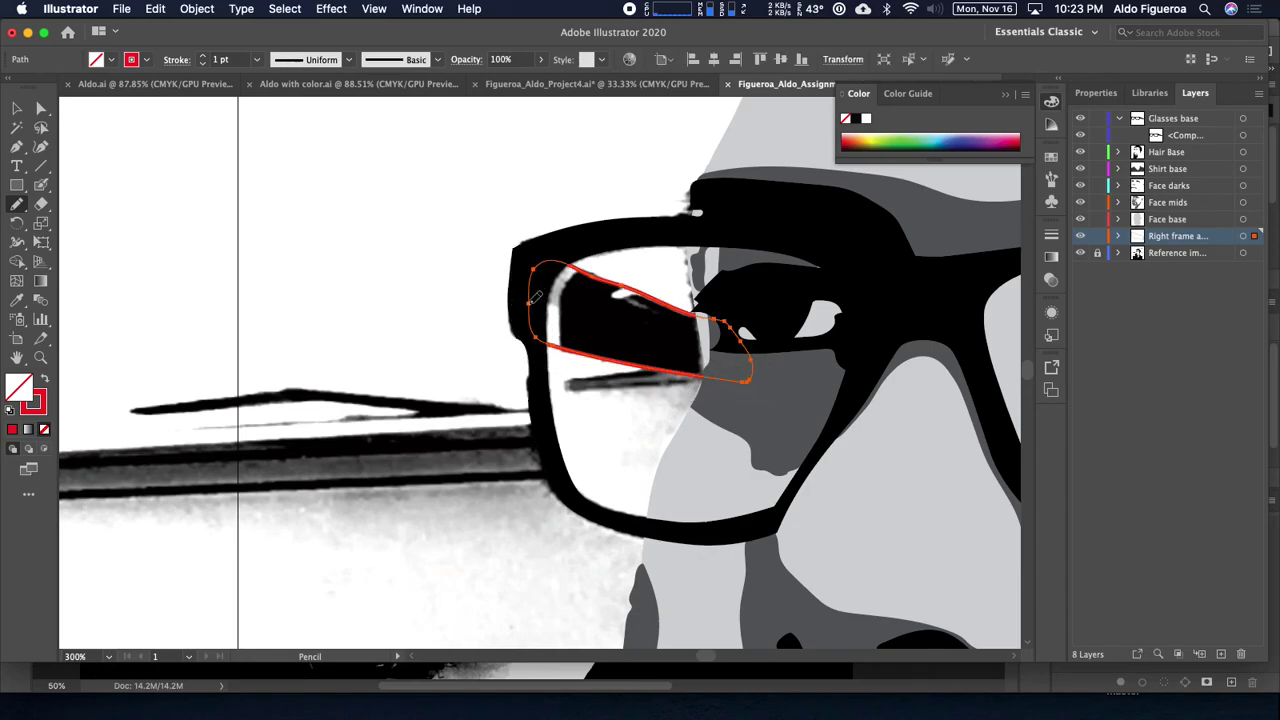
Step: Fill the frame arm shape with dark grey, fit the artboard and hide the reference photo
key("shift+x")
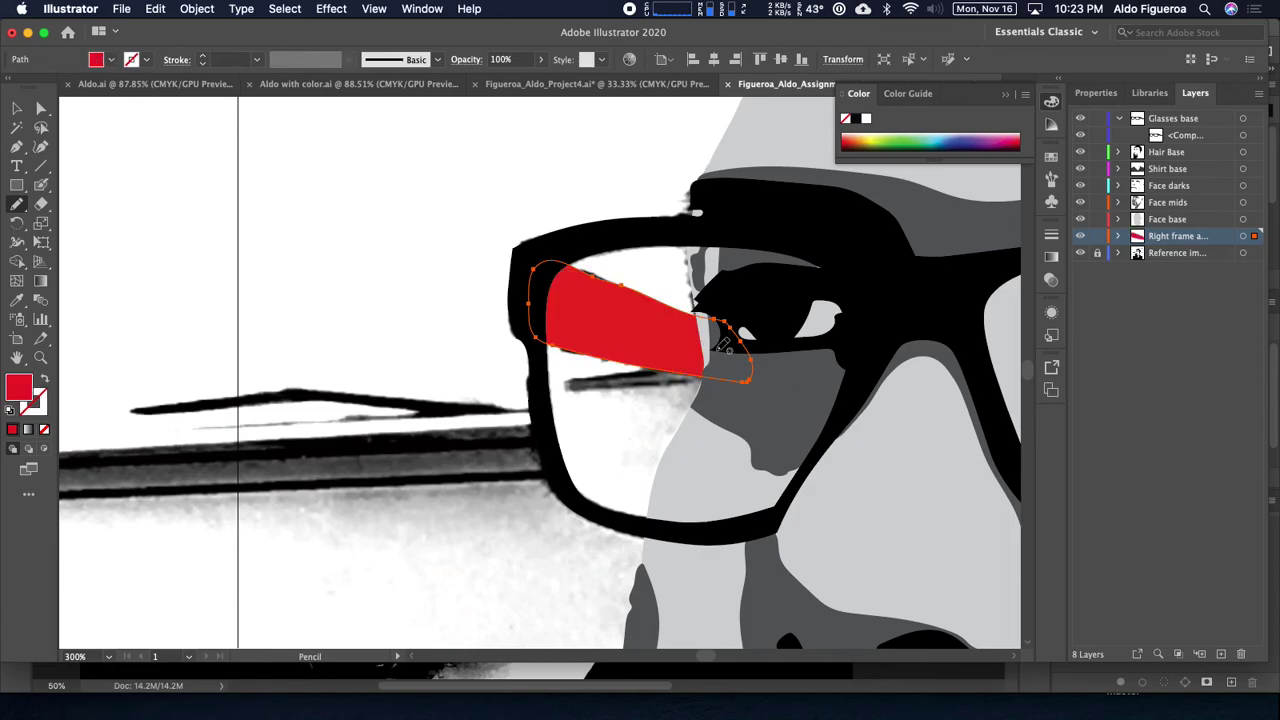
left_click(113, 61)
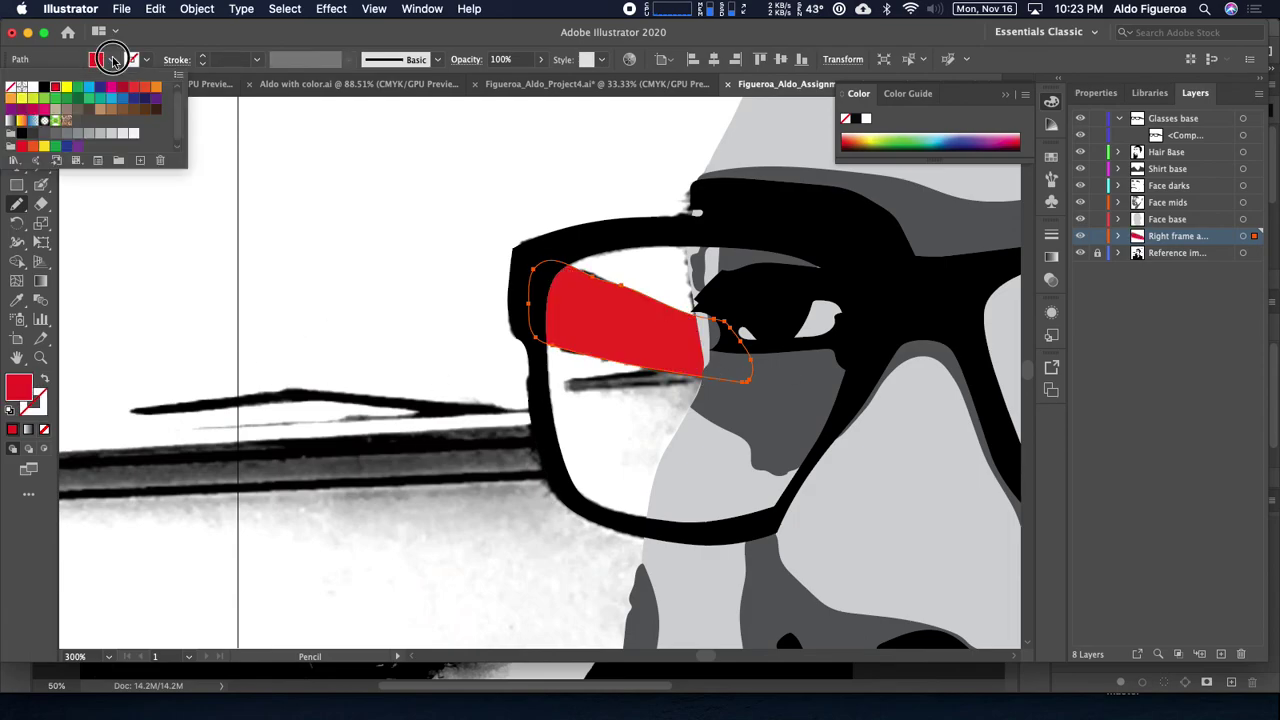
left_click(54, 135)
left_click(43, 135)
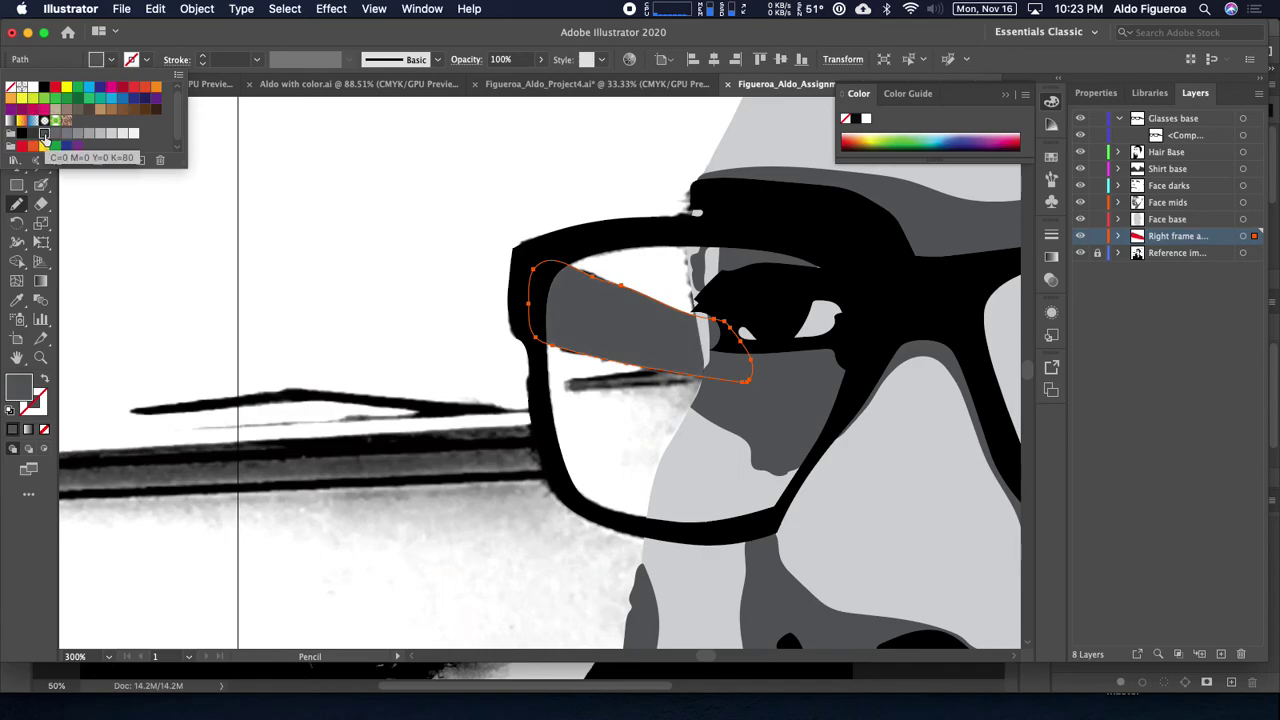
left_click(33, 135)
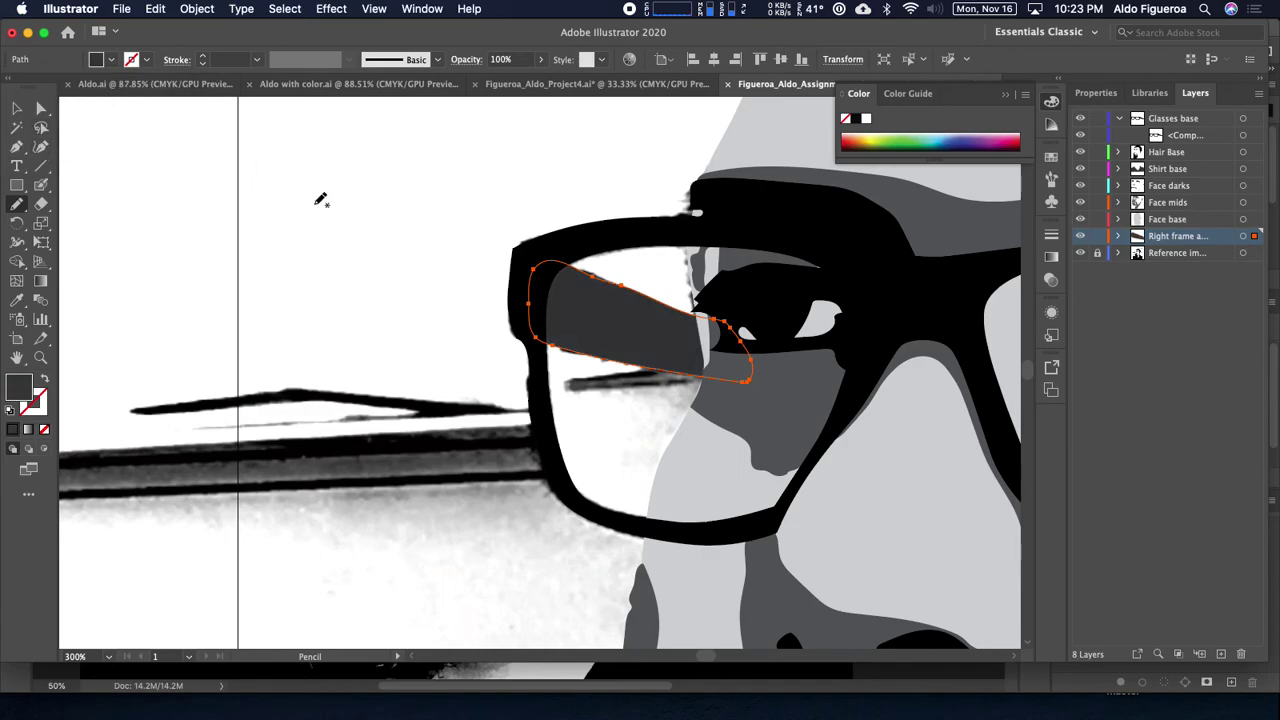
left_click(429, 229, "super")
key("super+0")
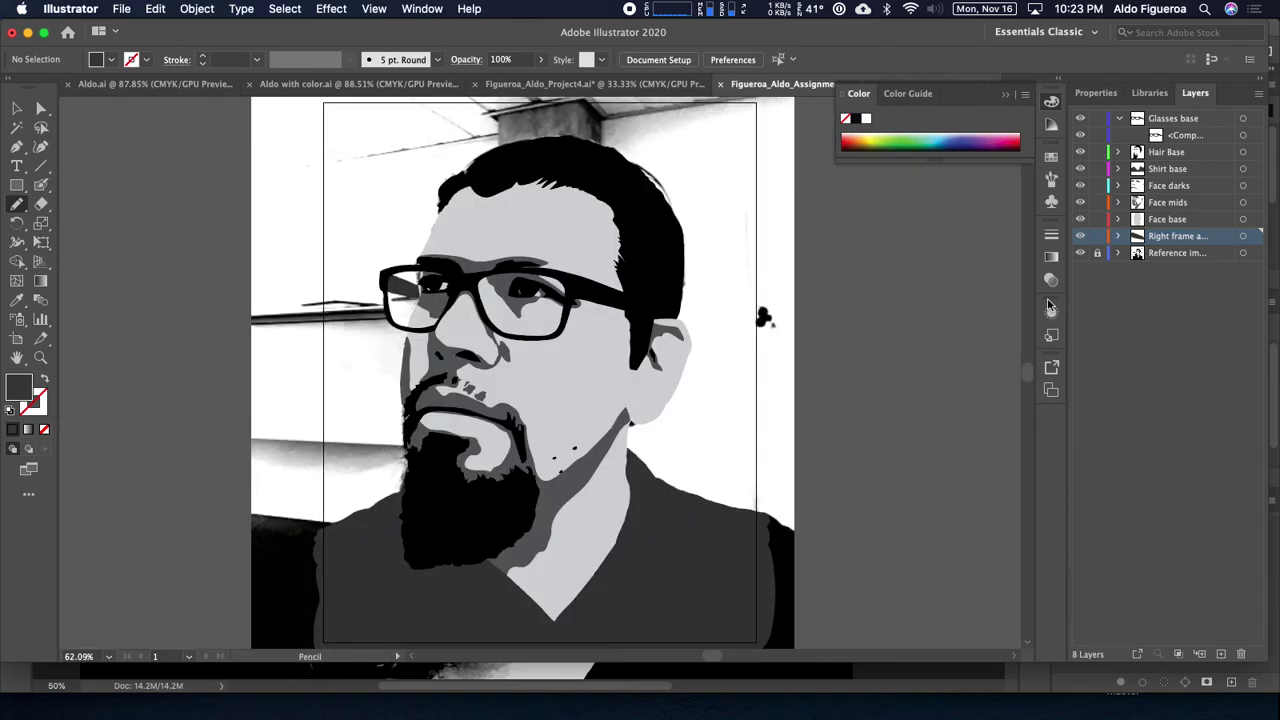
left_click(1081, 253)
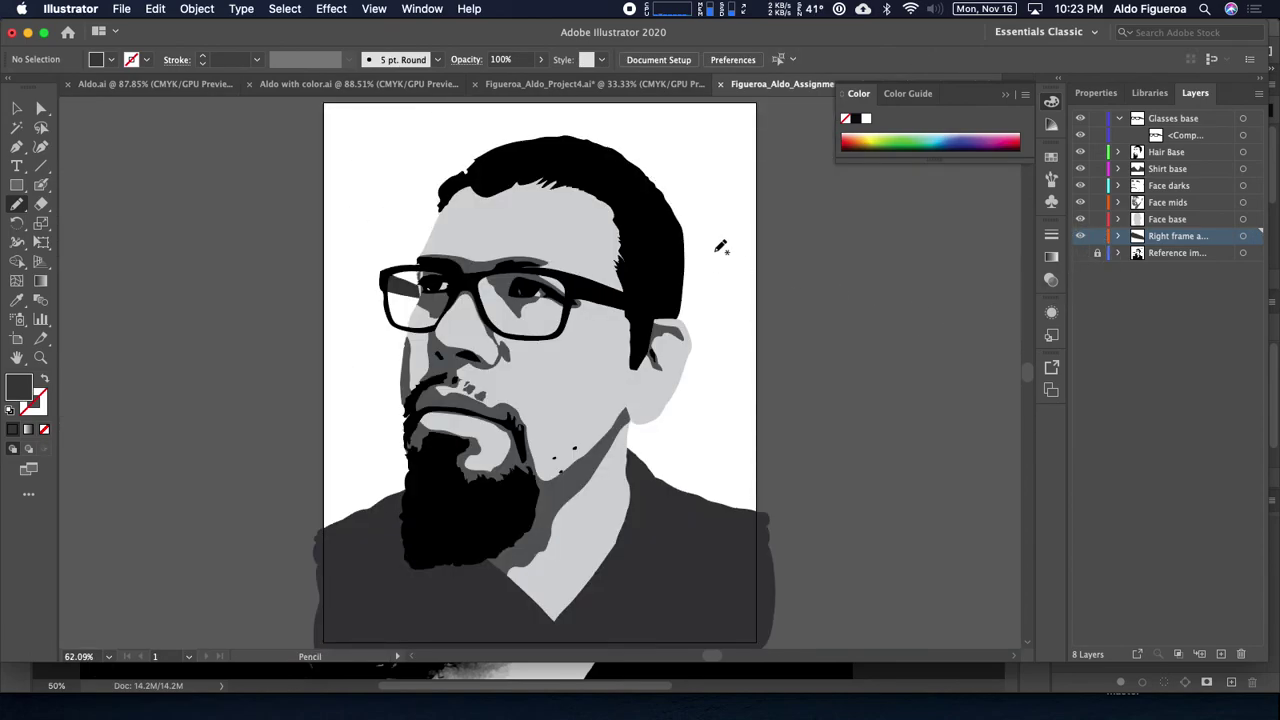
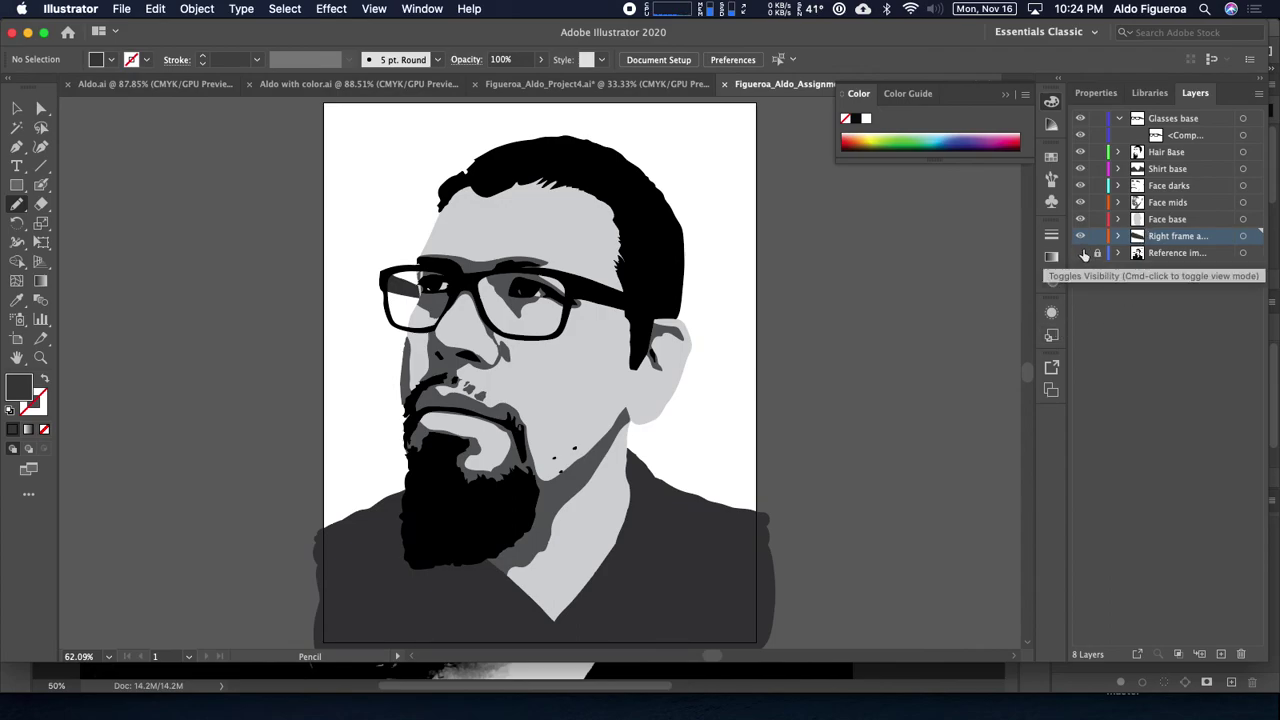
Step: Hide the Shirt base and Face base layers in Illustrator so the reference photo shows
left_click(1081, 253)
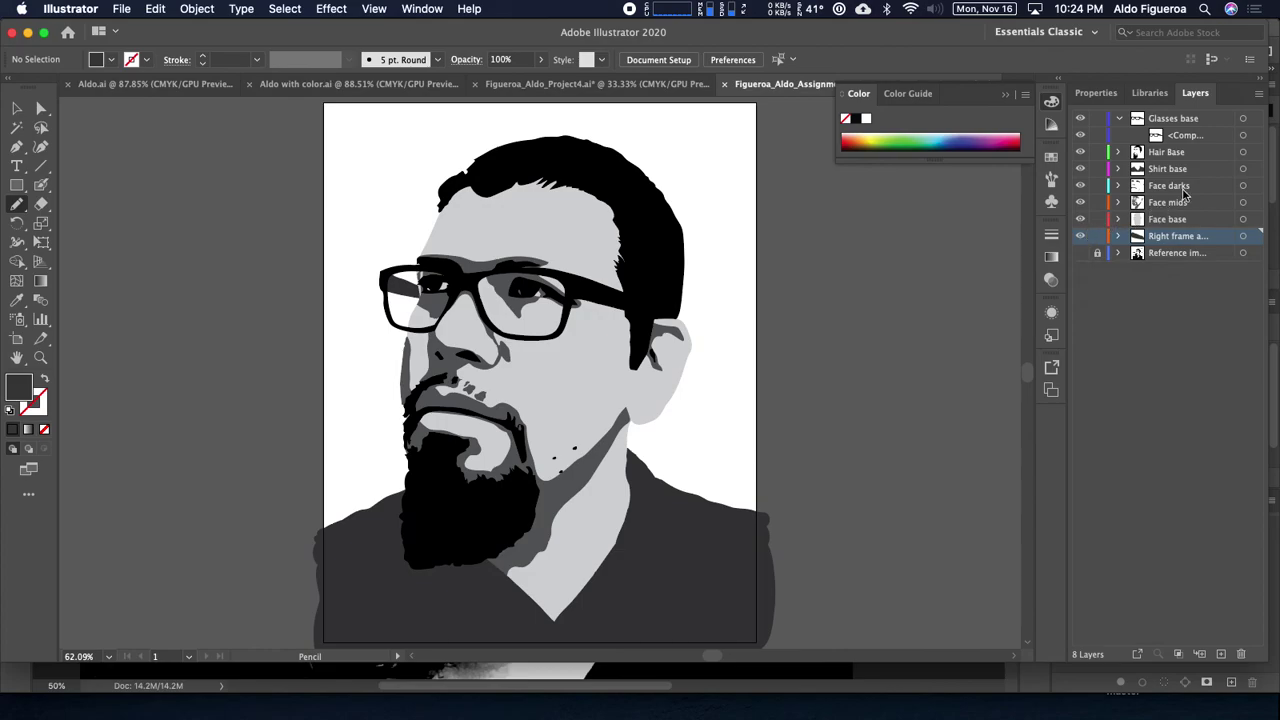
left_click(1080, 169)
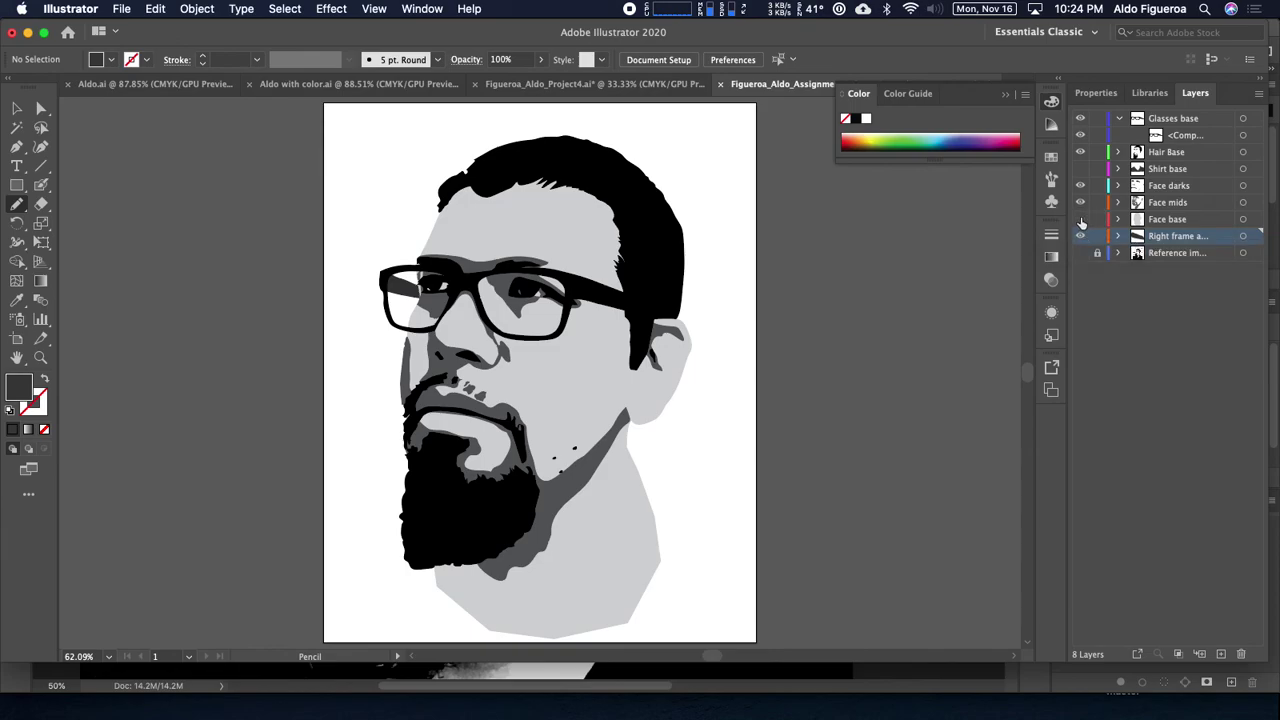
left_click(1080, 219)
left_click(1081, 253)
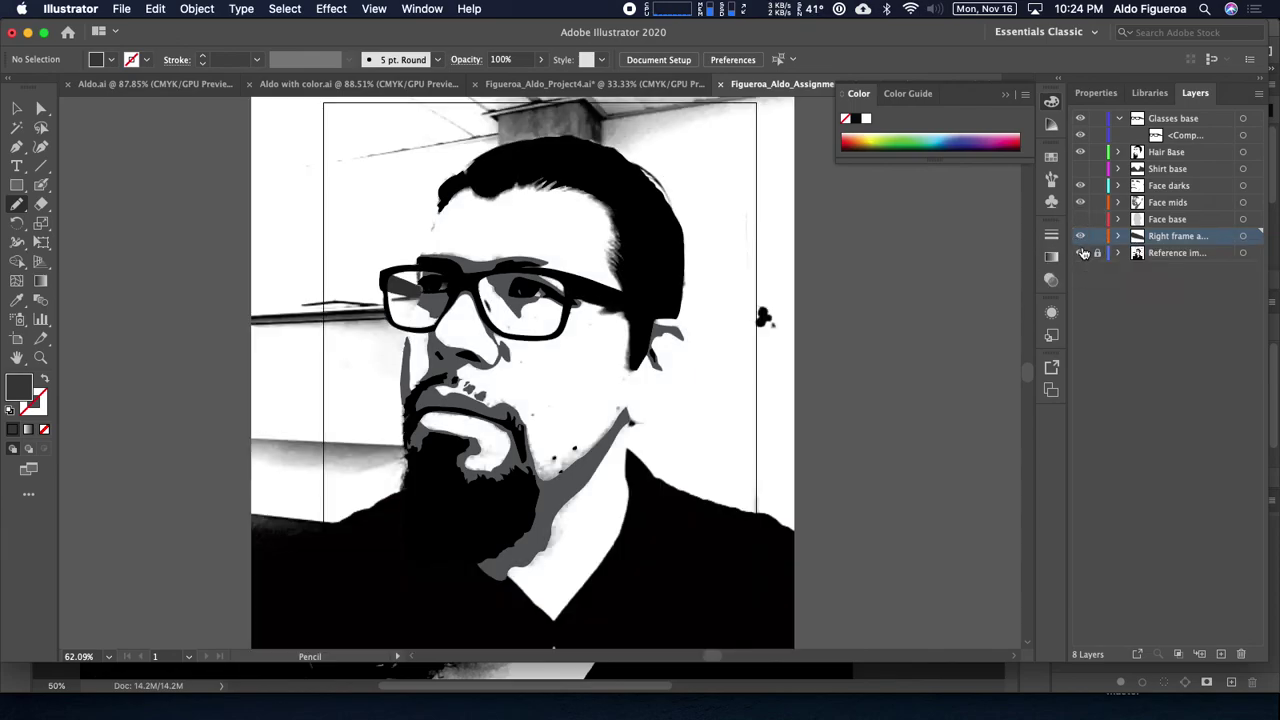
Step: In Photoshop, hide the Levels, Black & White and Brightness/Contrast adjustment layers
key("super+Tab")
left_click(841, 380)
left_click(841, 308)
left_click(841, 237)
left_click_drag(715, 390, 715, 160)
scroll(715, 160, "right", 3)
scroll(715, 160, "down", 1)
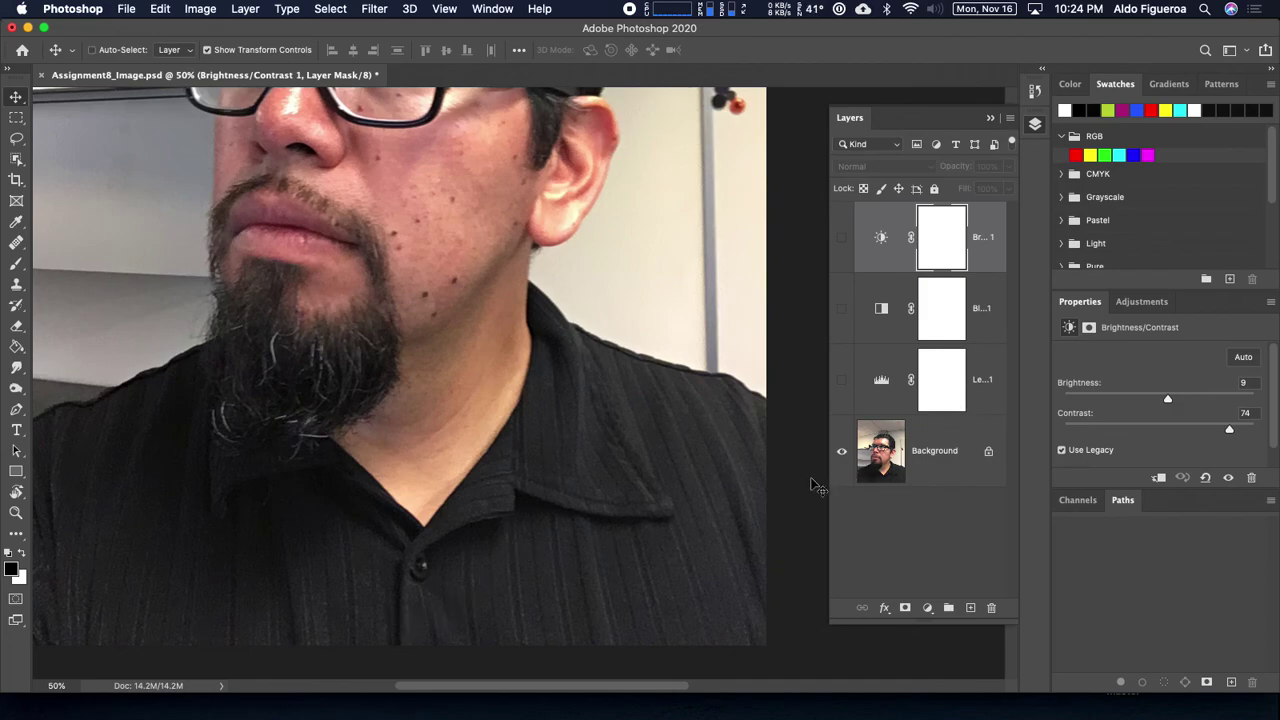
Step: Save the Photoshop file and accept Illustrator's Links update to show the colour photo
key("super+Tab")
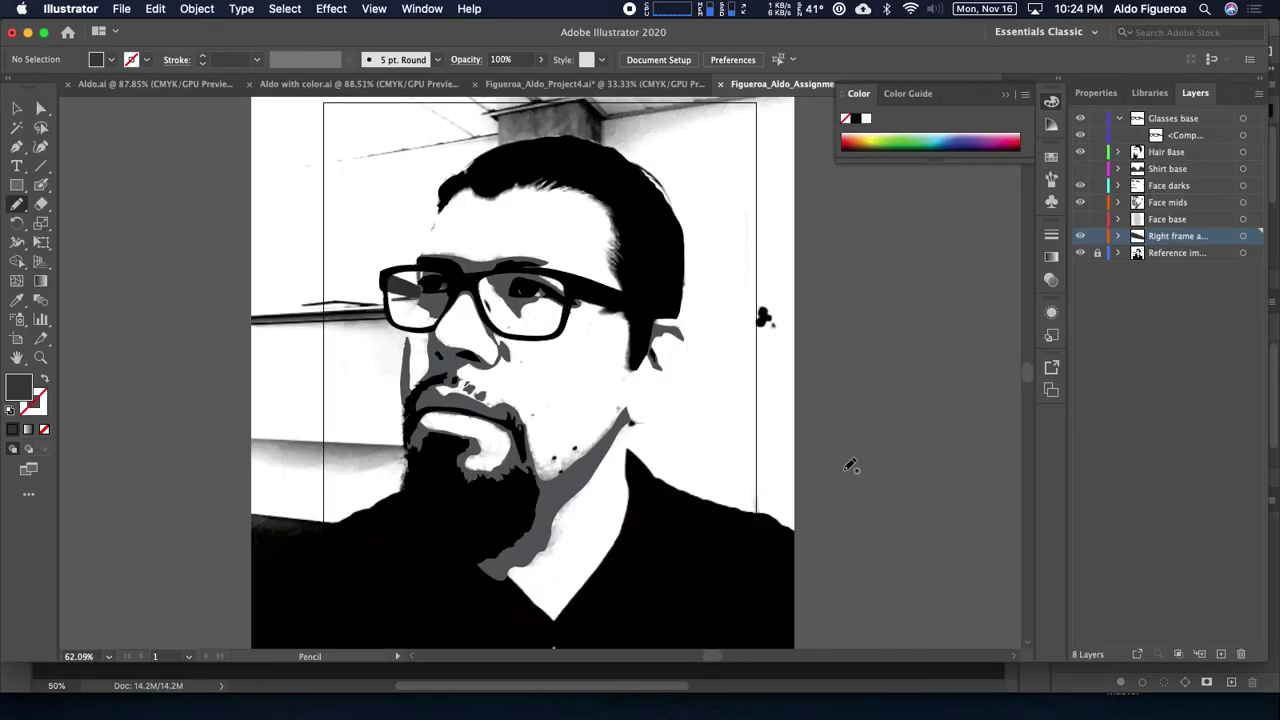
key("super+Tab")
key("super+s")
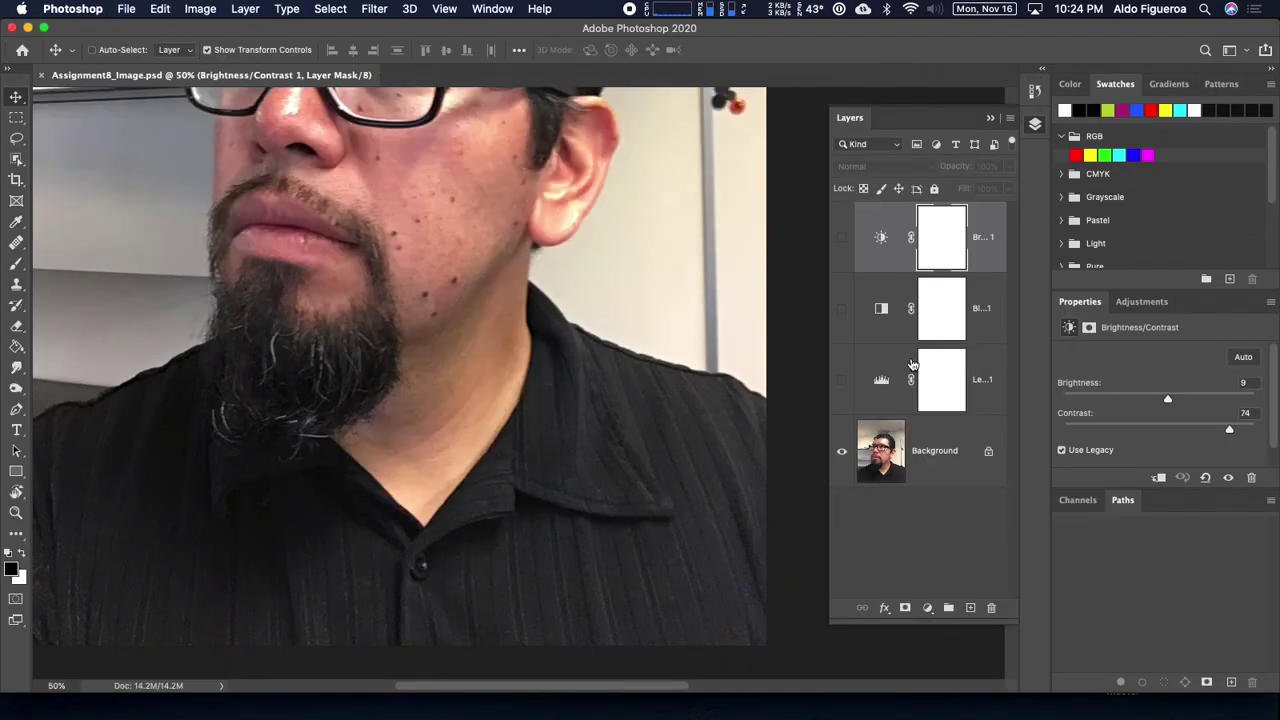
key("super+Tab")
left_click(806, 372)
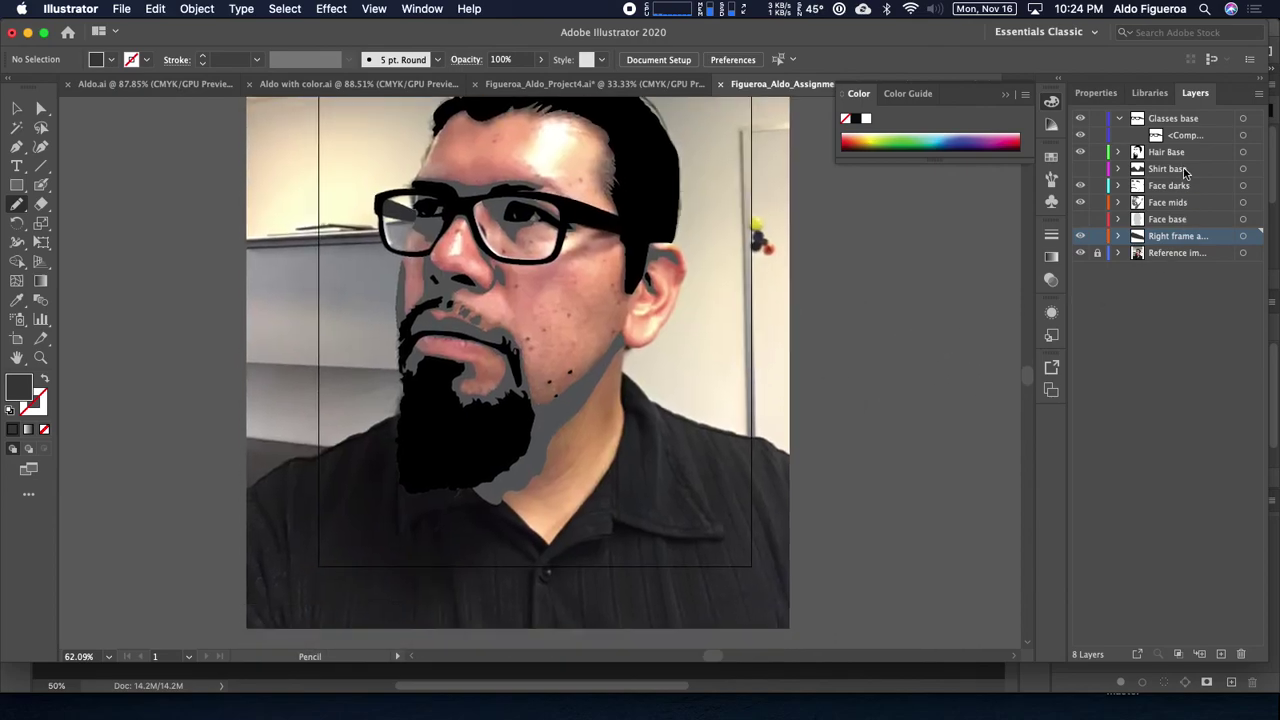
Step: Create a layer named 'Shirt darks' above Shirt base and zoom to 100% on the collar
left_click(1184, 172)
left_click(1222, 655)
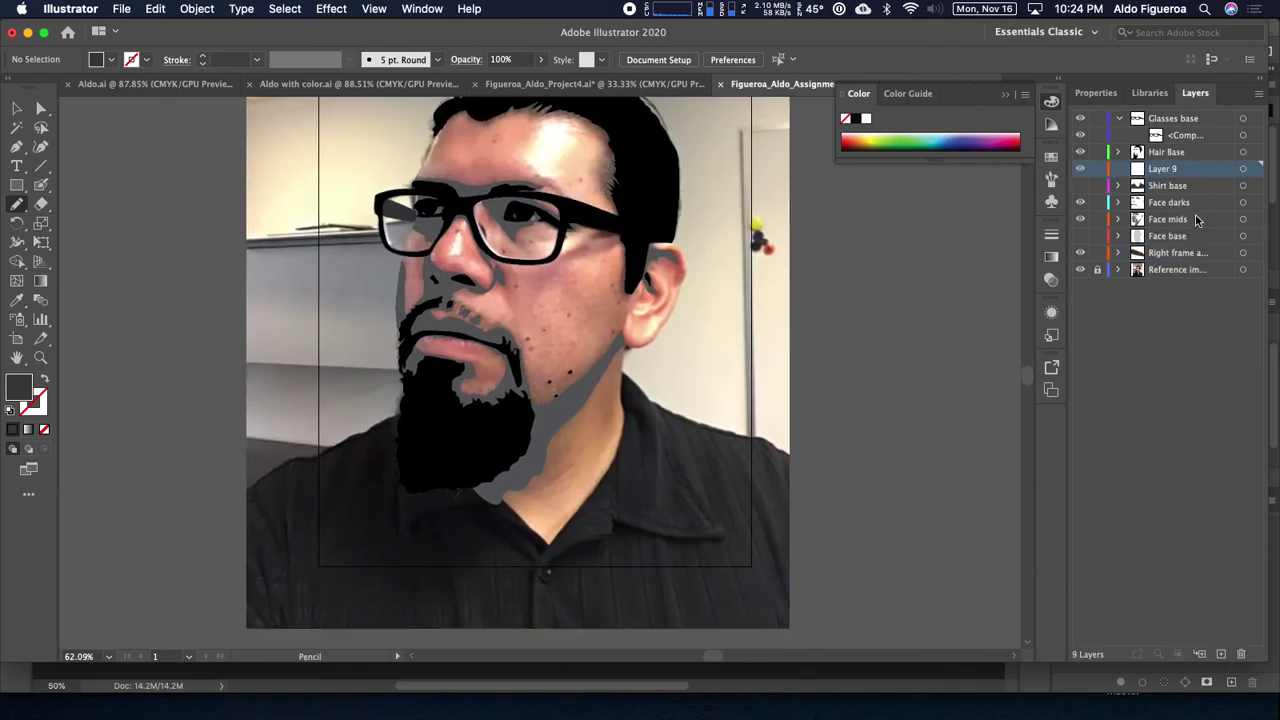
double_click(1176, 170)
type("Shirt darks")
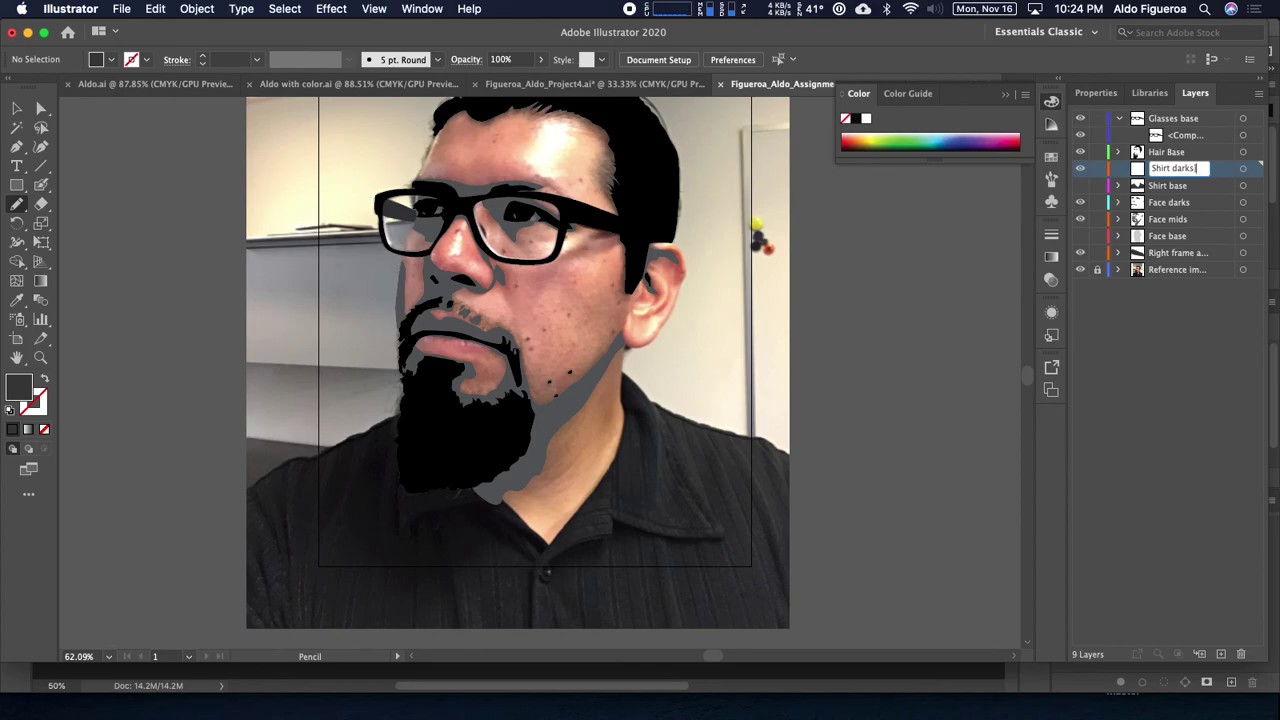
key("Return")
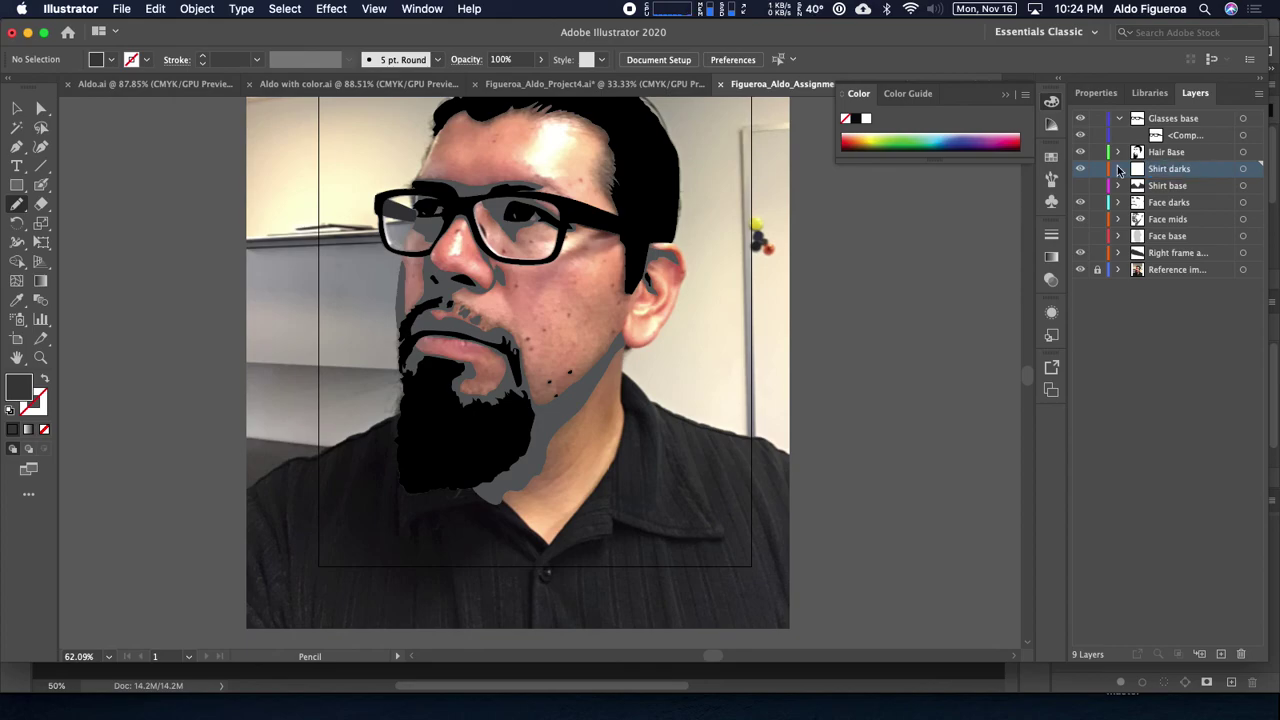
key("super+equal")
key("super+equal")
left_click_drag(717, 453, 687, 236)
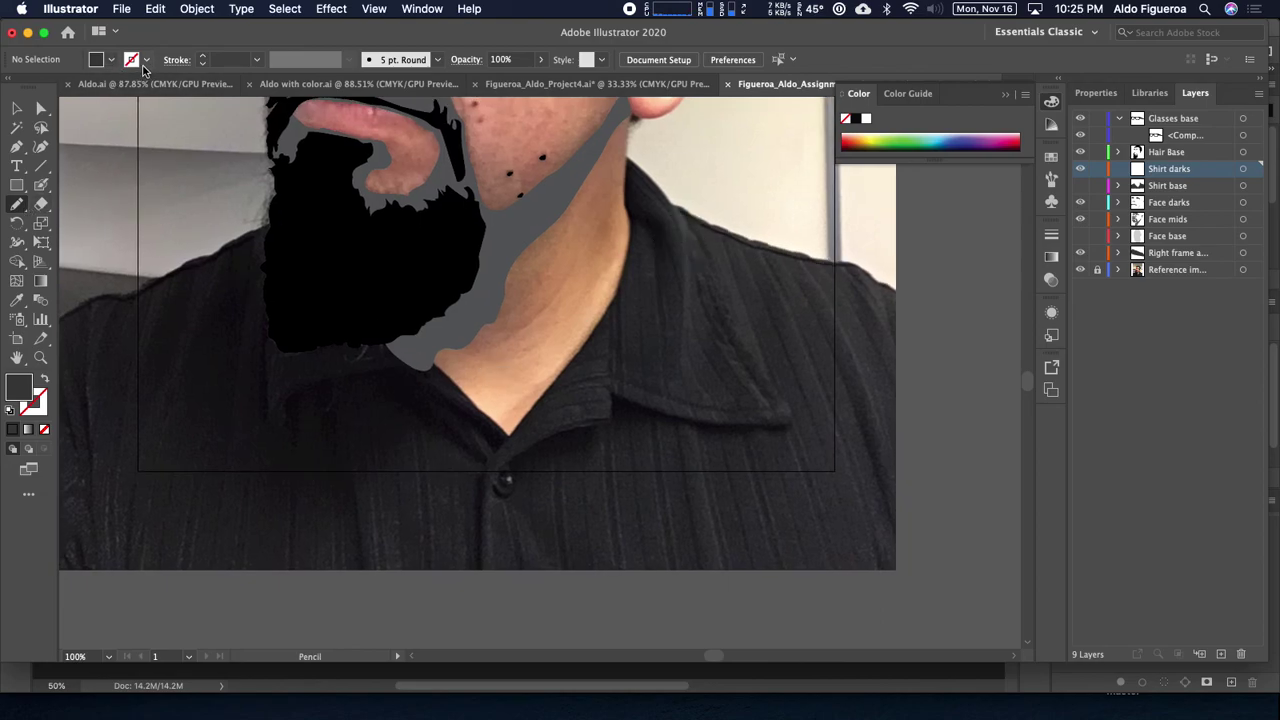
Step: Set a red stroke with no fill and zoom to 150% on the collar
left_click(111, 60)
left_click(56, 88)
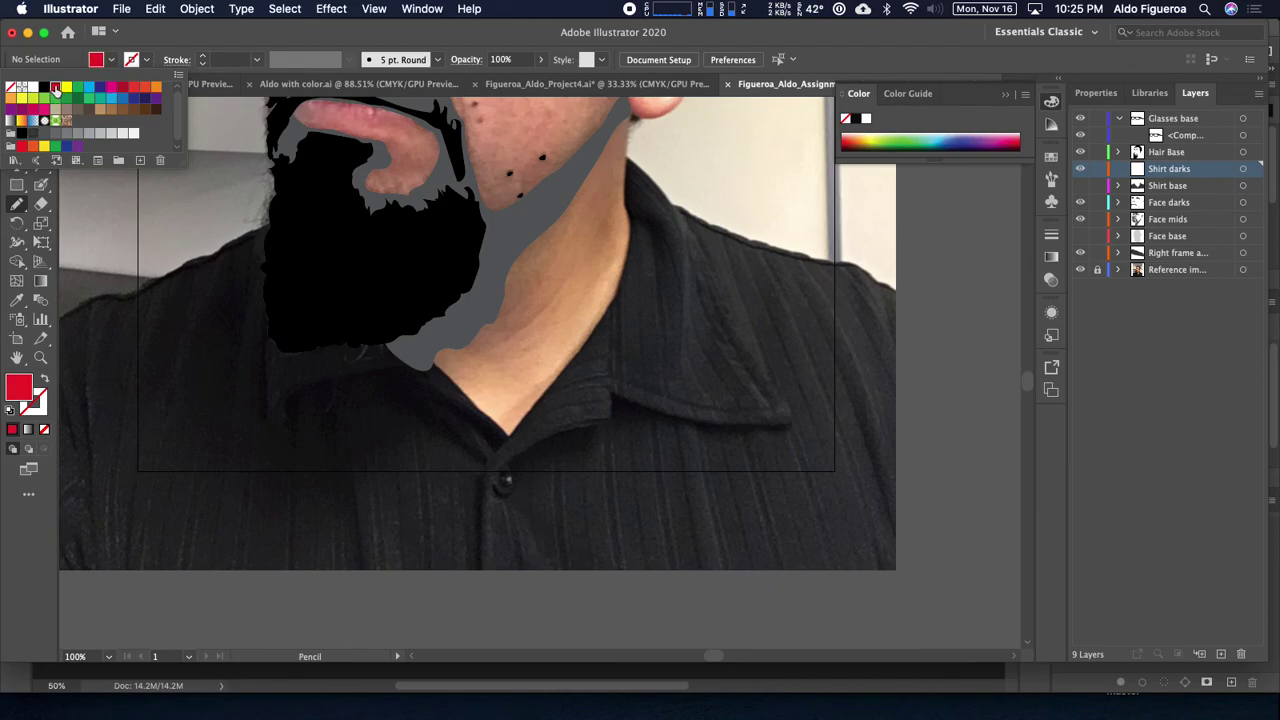
key("Escape")
key("shift+x")
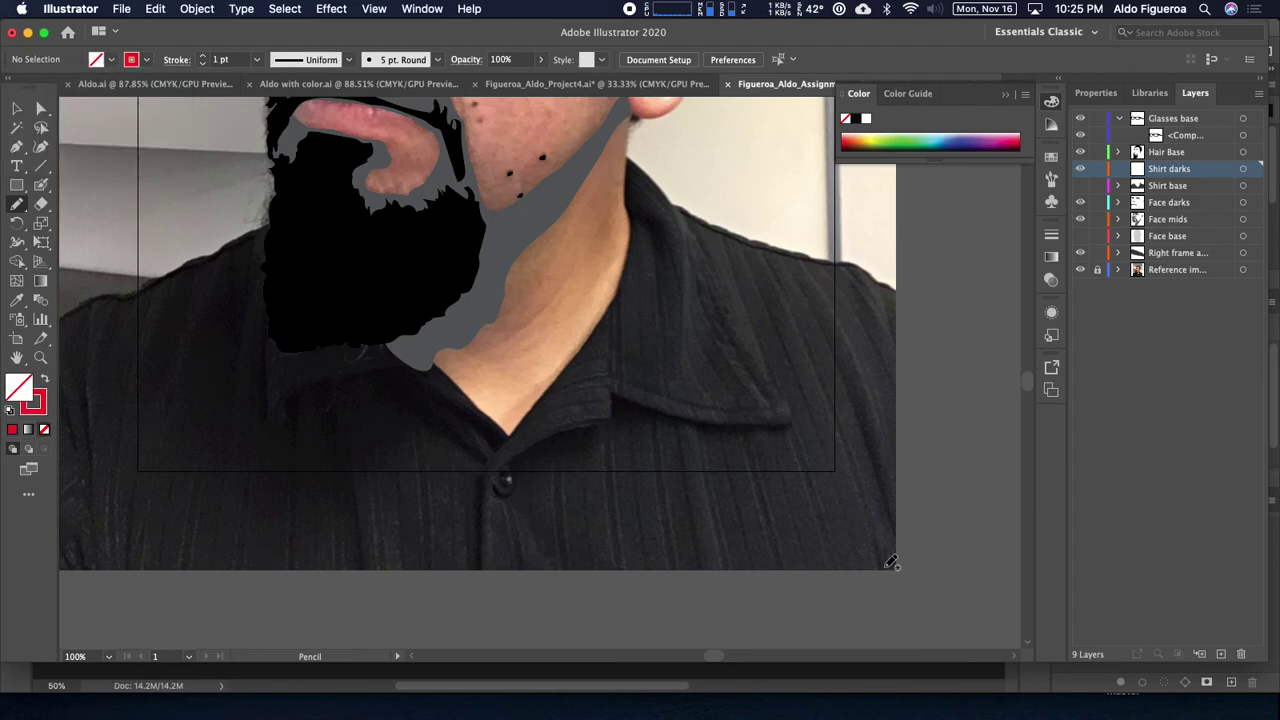
key("super+equal")
left_click_drag(703, 422, 665, 333)
Step: Trace the collar edge by the button, the right collar flap and the left edge by the neck
mouse_move(457, 426)
left_mouse_down()
mouse_move(503, 386)
mouse_move(576, 366)
mouse_move(563, 406)
mouse_move(437, 451)
mouse_move(470, 422)
left_mouse_up()
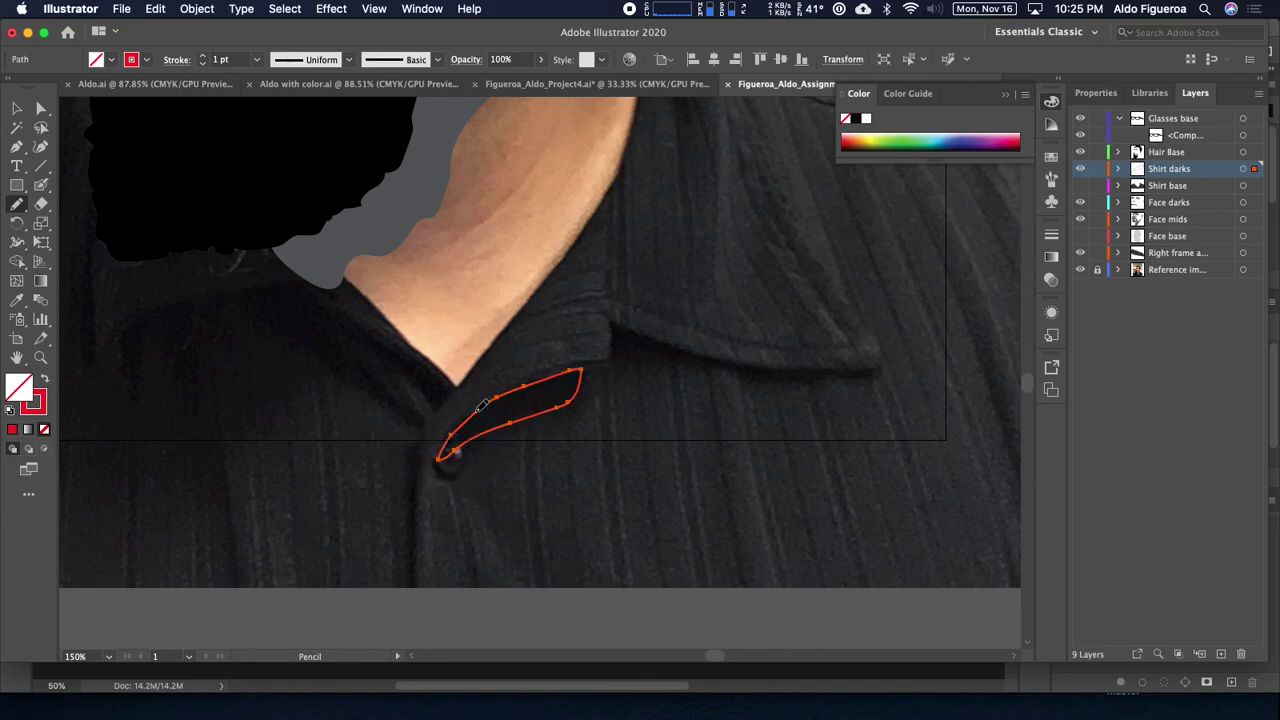
mouse_move(642, 370)
left_mouse_down()
mouse_move(580, 392)
mouse_move(551, 385)
mouse_move(552, 346)
mouse_move(702, 392)
mouse_move(814, 392)
mouse_move(711, 406)
mouse_move(552, 384)
left_mouse_up()
scroll(834, 400, "left", 5)
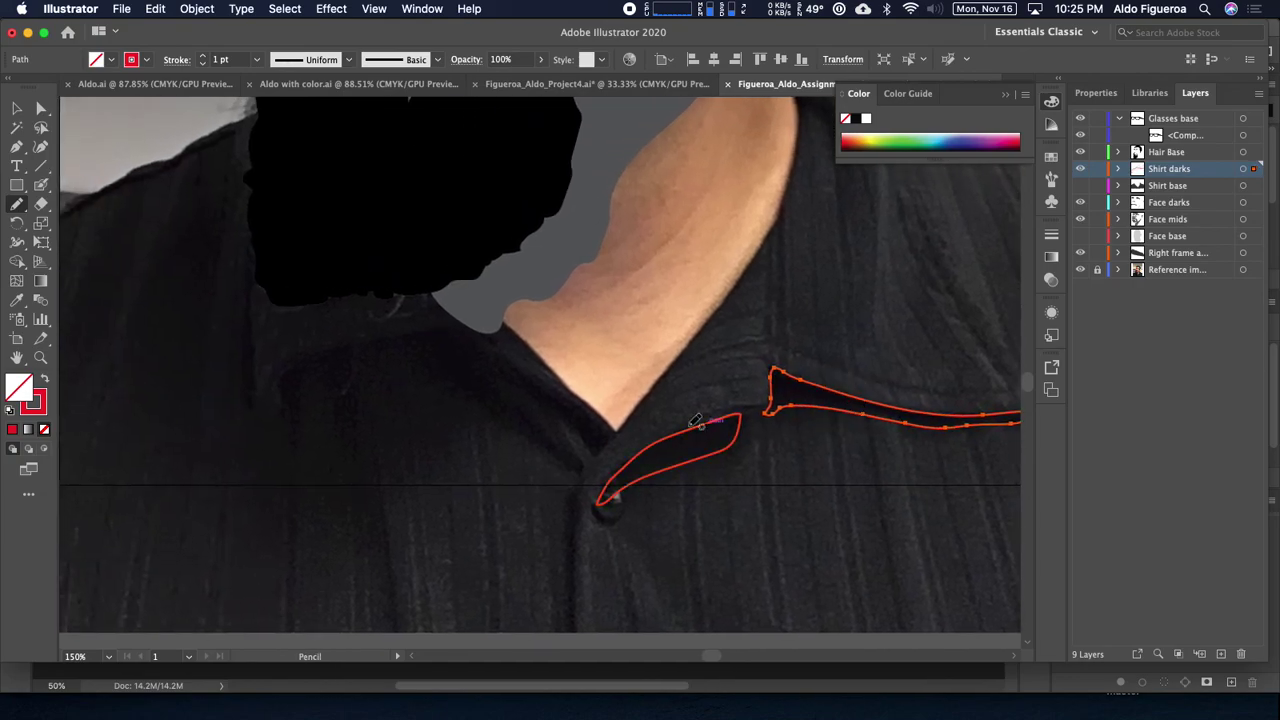
mouse_move(606, 450)
left_mouse_down()
mouse_move(600, 429)
mouse_move(508, 368)
mouse_move(600, 447)
left_mouse_up()
scroll(576, 427, "left", 5)
scroll(576, 427, "up", 2)
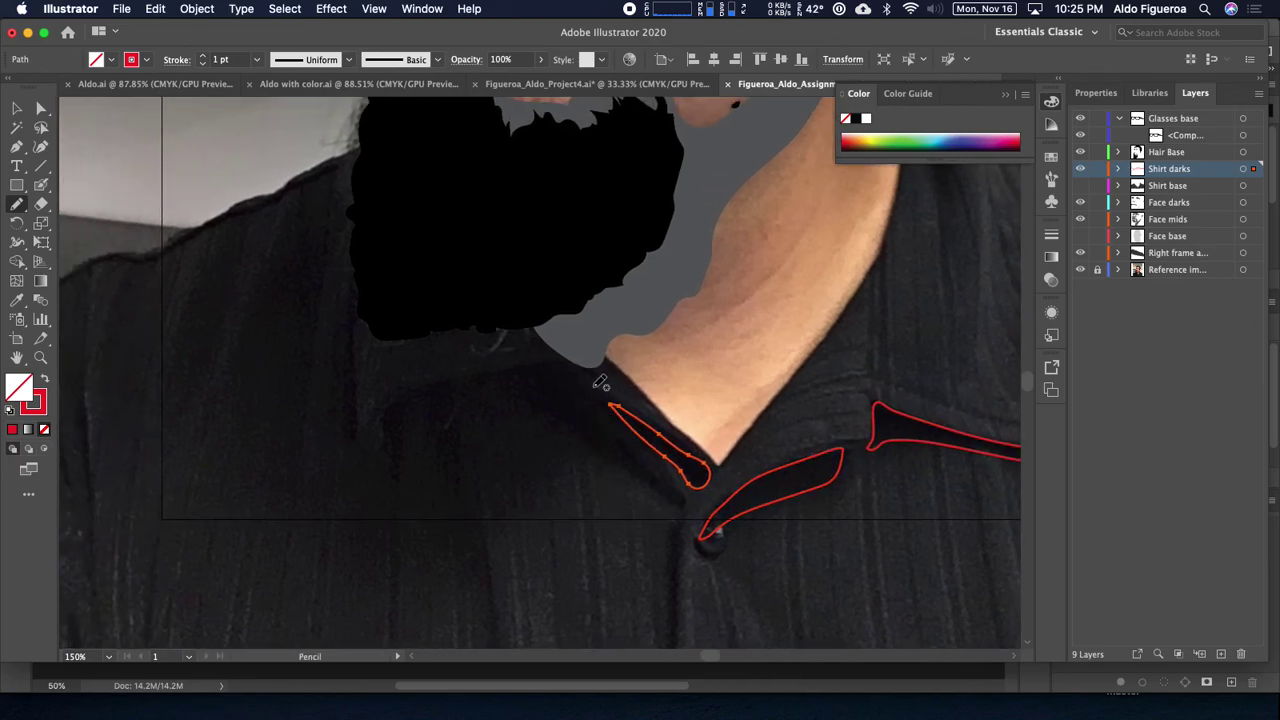
mouse_move(571, 428)
left_mouse_down()
mouse_move(554, 364)
mouse_move(522, 365)
mouse_move(396, 396)
mouse_move(377, 450)
mouse_move(383, 465)
mouse_move(415, 413)
mouse_move(444, 419)
mouse_move(482, 390)
mouse_move(510, 387)
mouse_move(578, 432)
left_mouse_up()
scroll(508, 371, "left", 5)
Step: Trace another dark collar shadow shape and extend its bottom edge downward
mouse_move(479, 444)
left_mouse_down()
mouse_move(477, 297)
mouse_move(463, 320)
mouse_move(471, 439)
left_mouse_up()
key("space")
left_click_drag(556, 399, 599, 391)
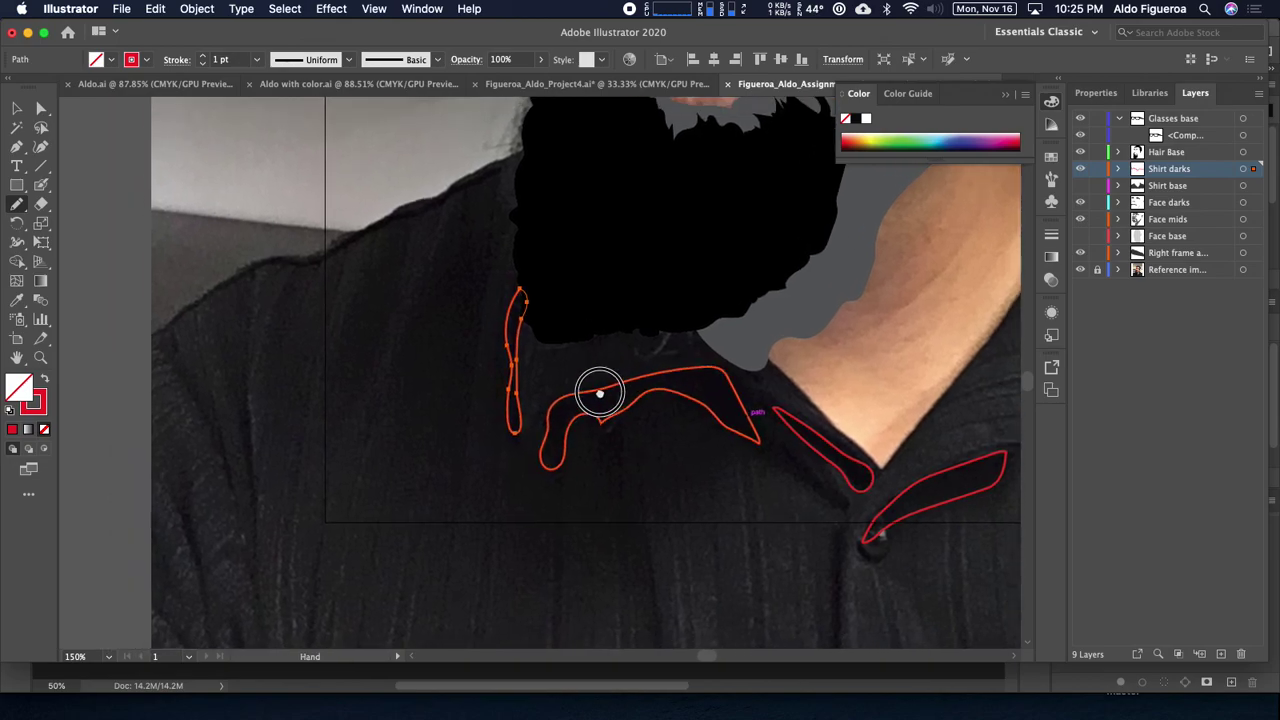
left_click_drag(522, 418, 515, 447)
key("space")
left_click_drag(553, 397, 150, 441)
left_click_drag(611, 320, 460, 406)
left_click_drag(557, 350, 699, 427)
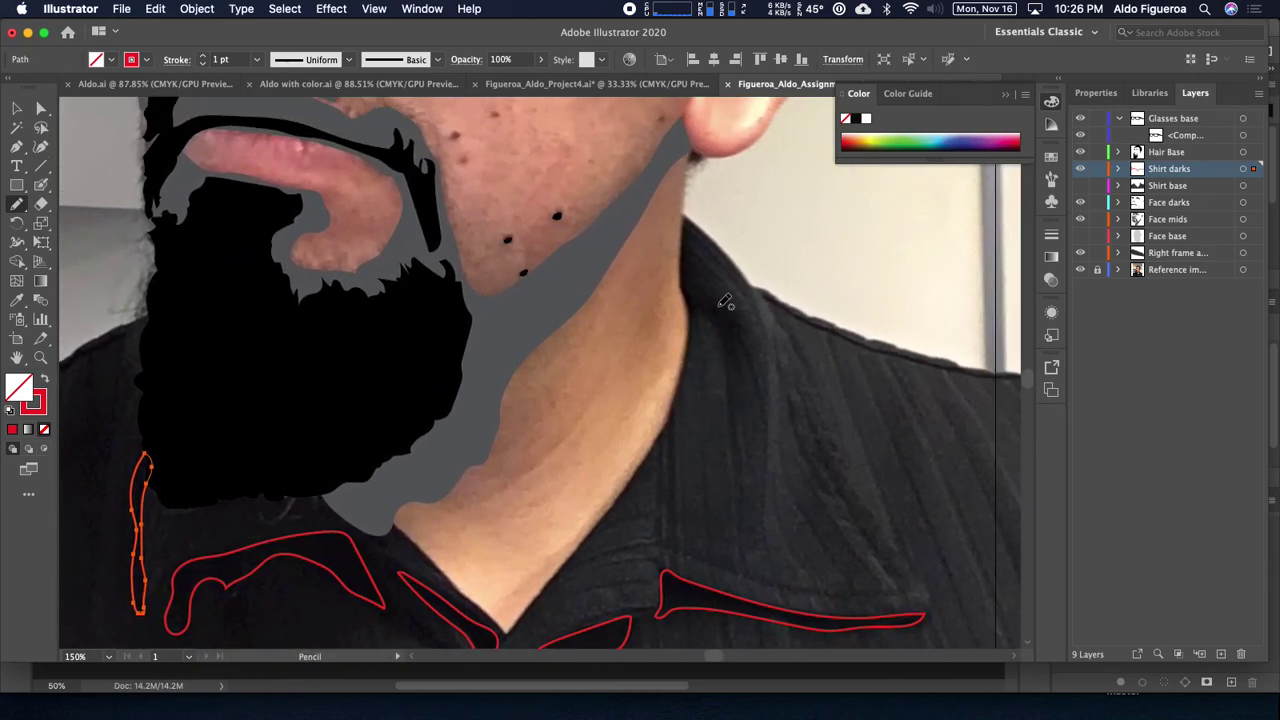
left_click_drag(783, 351, 604, 253)
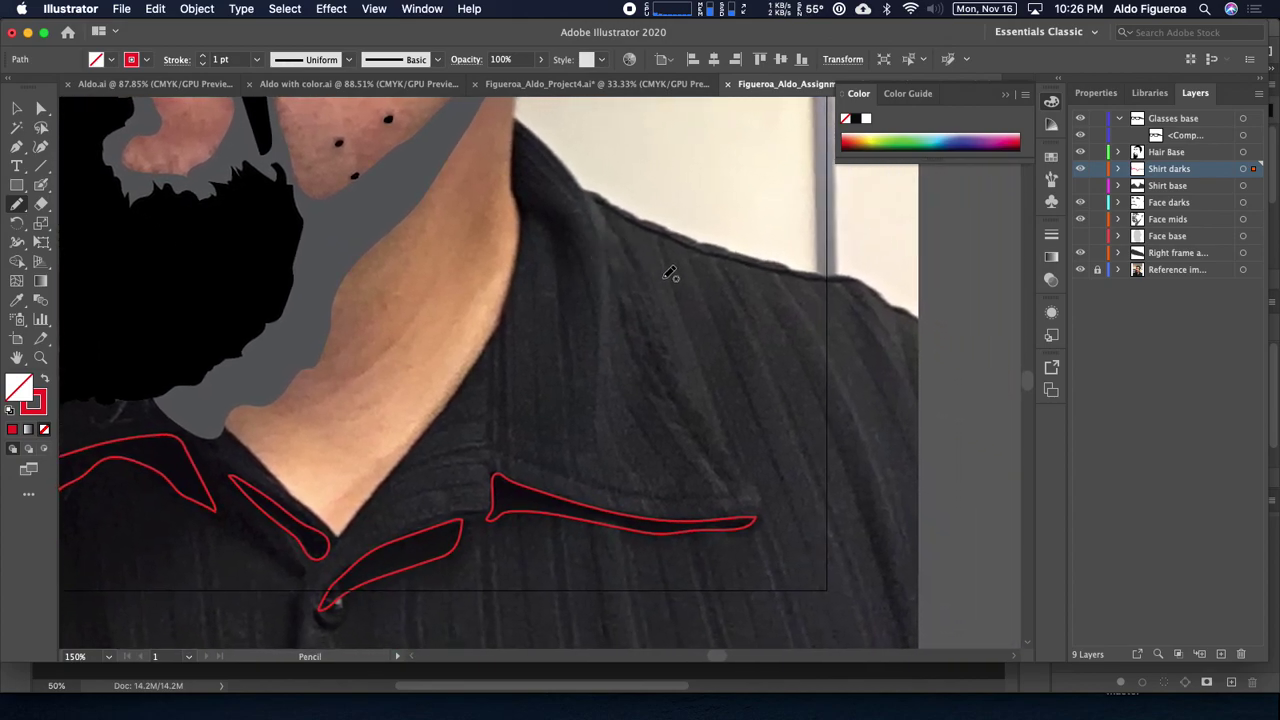
scroll(755, 418, "down", 5)
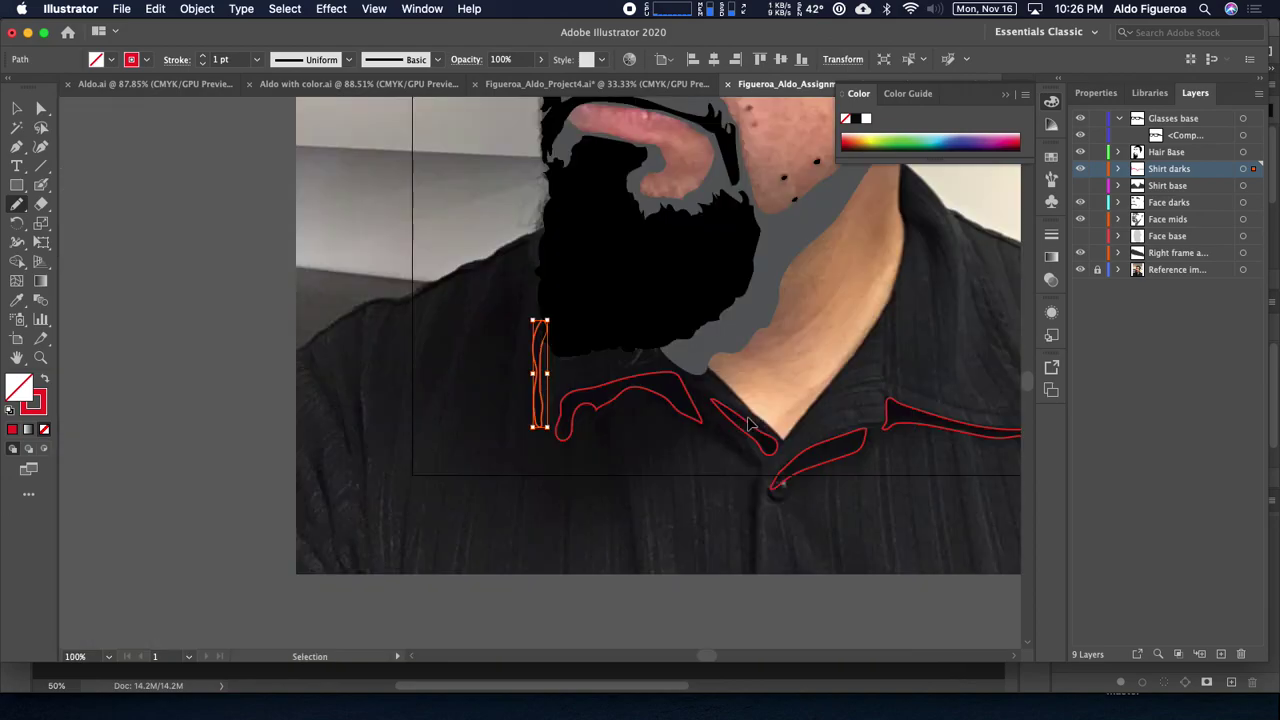
Step: Select the Shirt darks shapes, swap fill and stroke, and fill them with black
left_click(1244, 170)
key("shift+x")
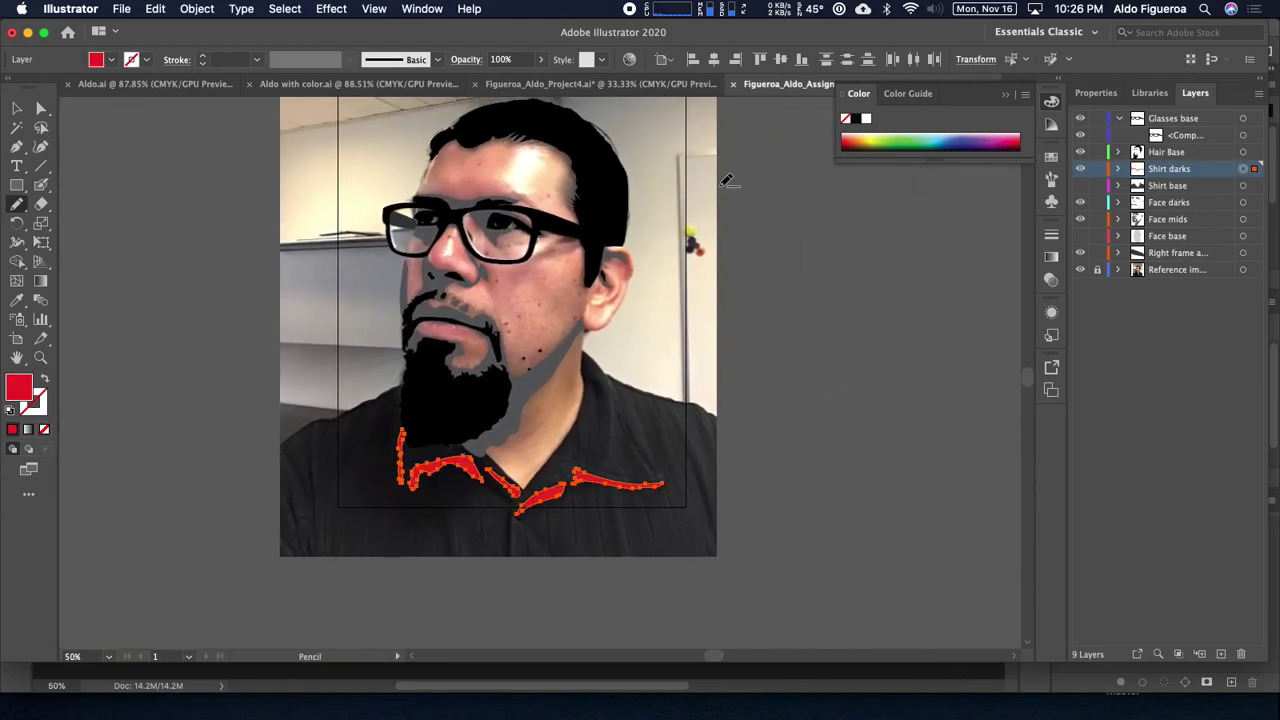
left_click(108, 60)
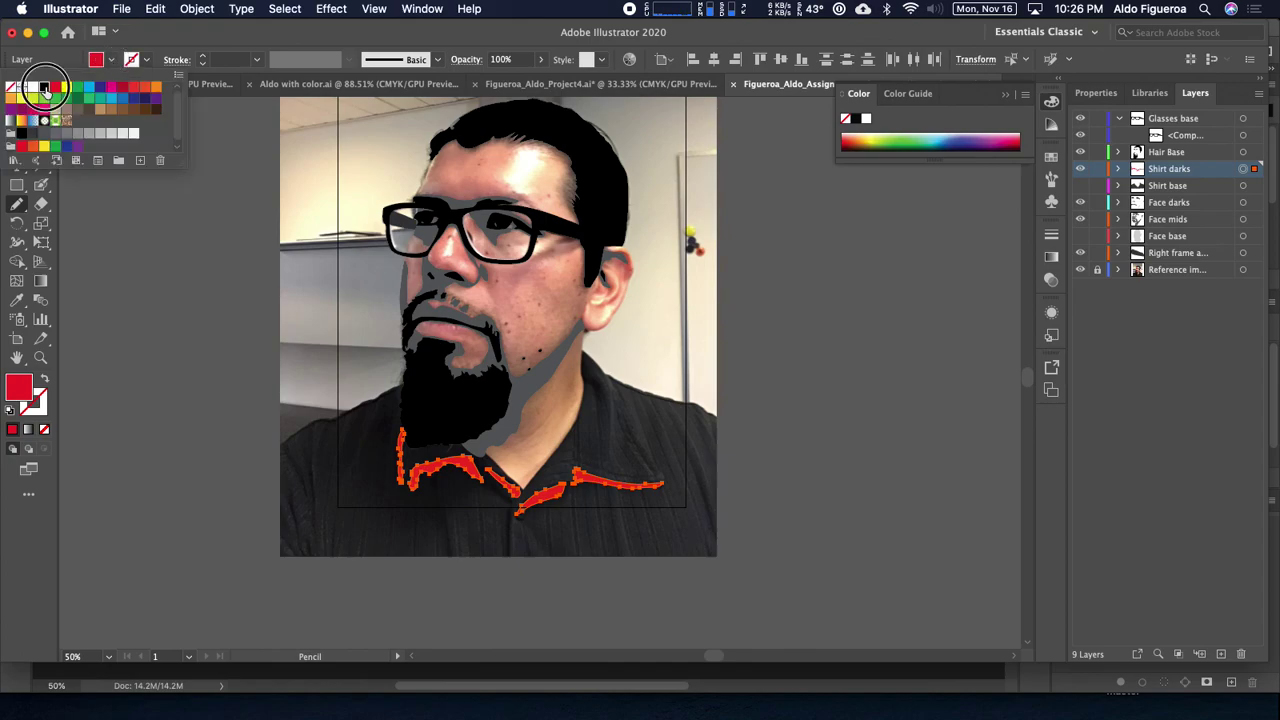
left_click(44, 87)
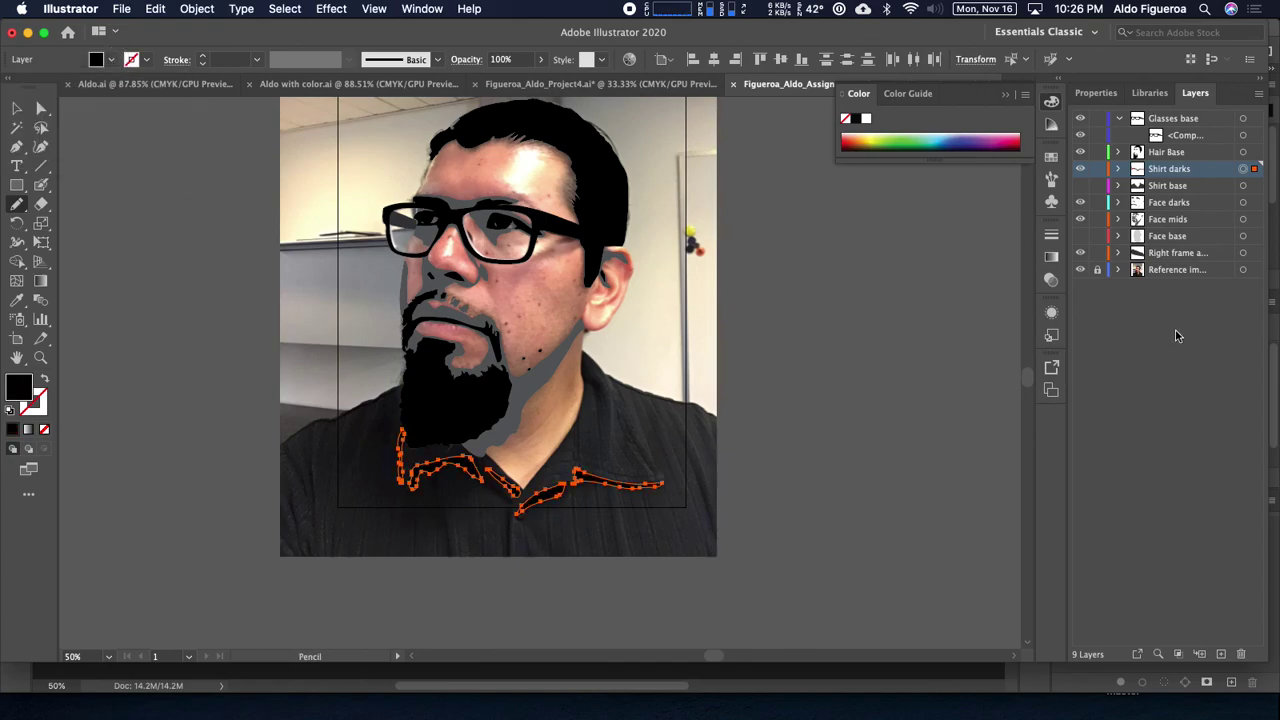
Step: Show the Face base layer, hide the reference photo, and deselect everything
left_click(1080, 236)
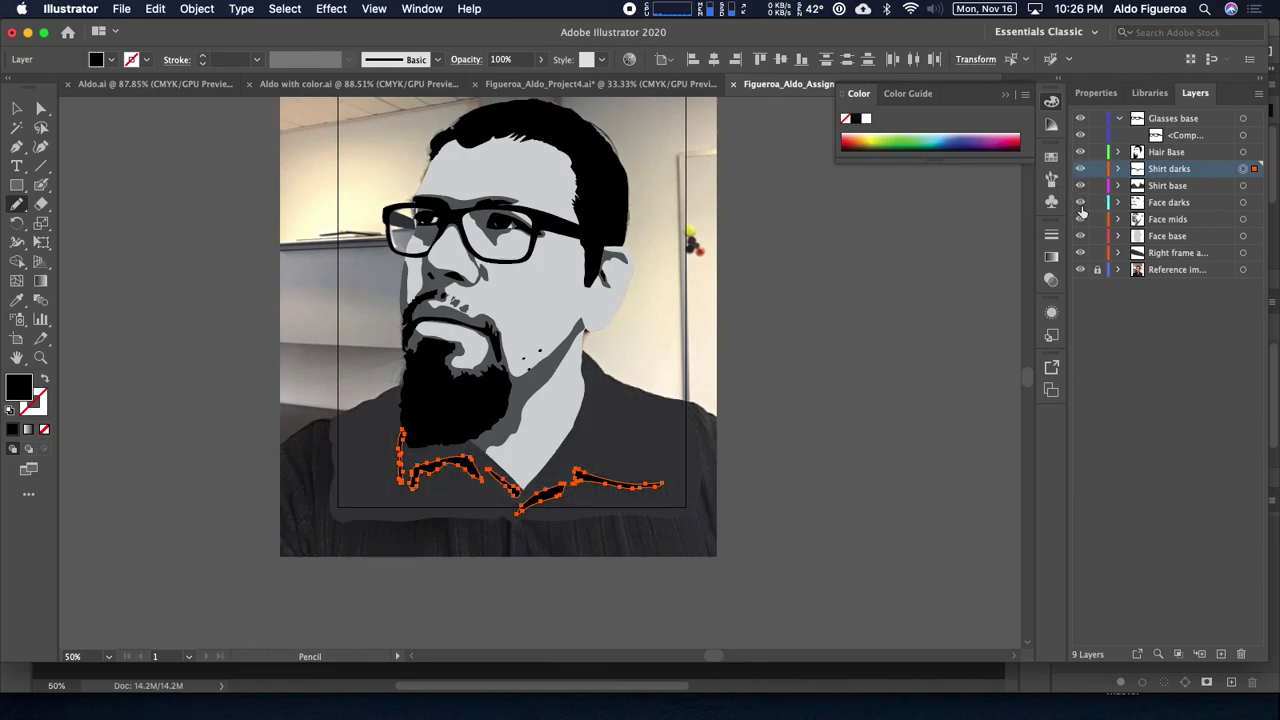
left_click(1080, 270)
key("super+shift+a")
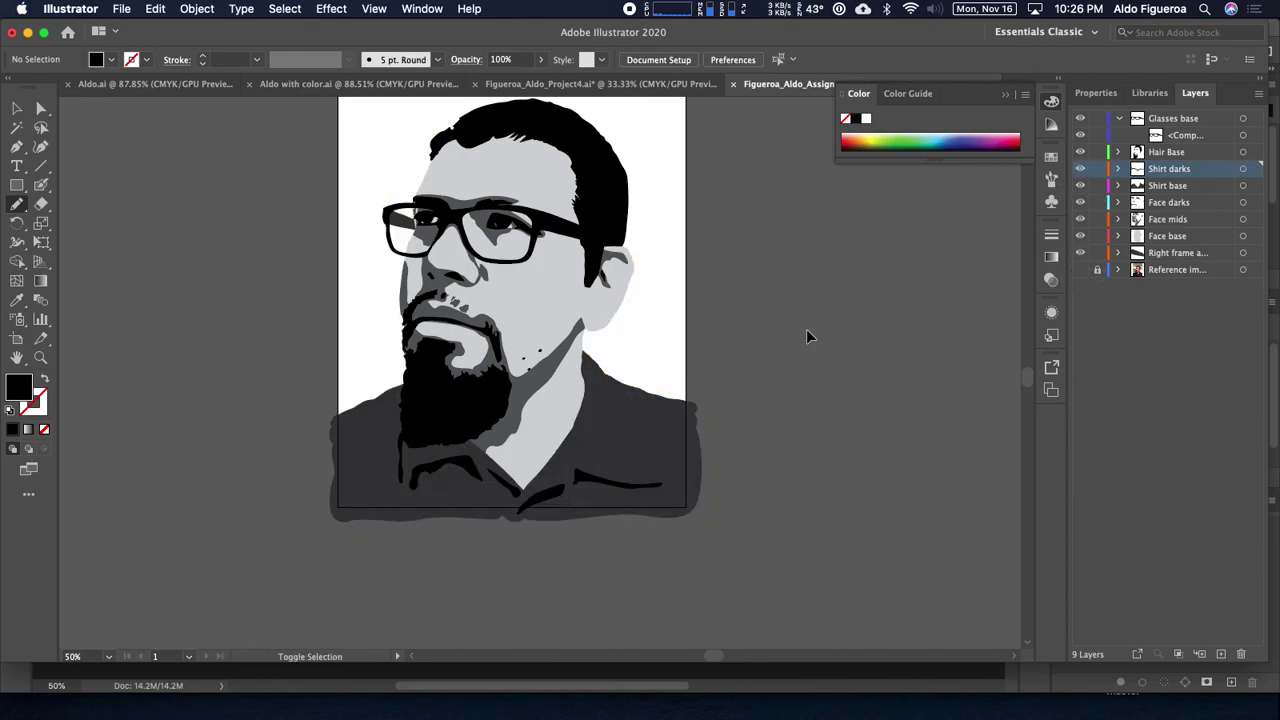
left_click_drag(786, 309, 755, 327)
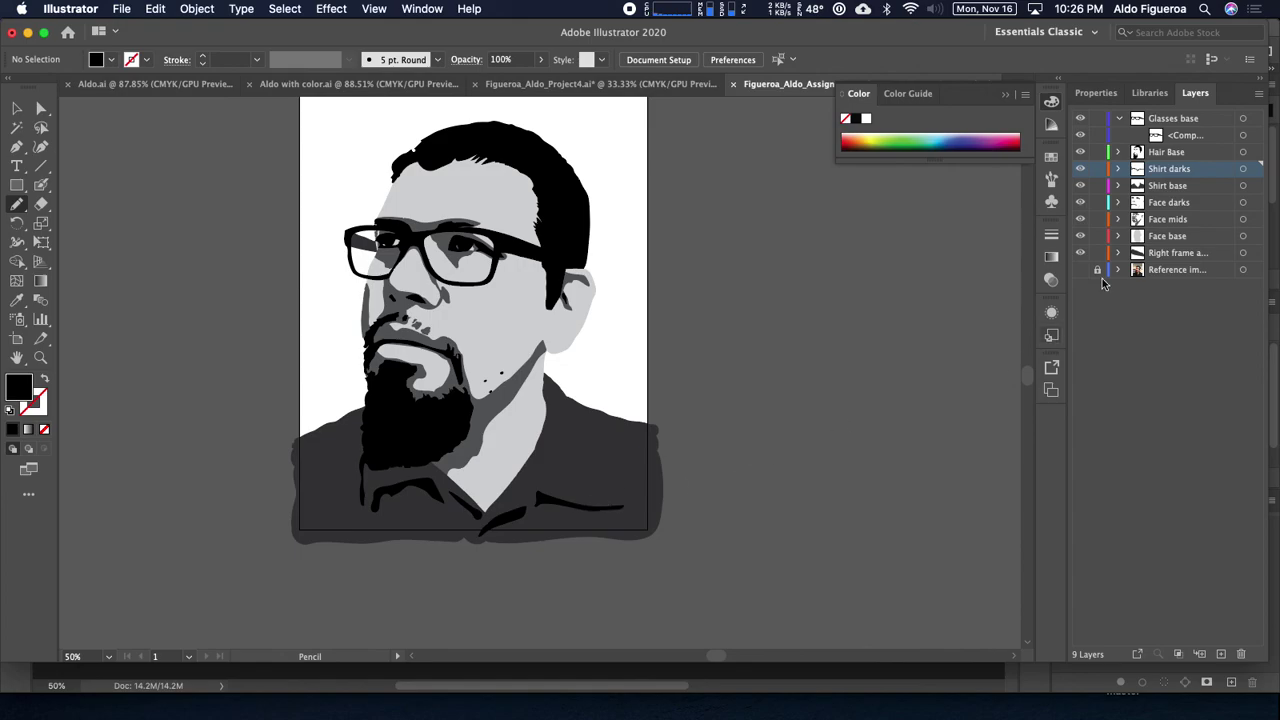
Step: Check the Shirt base fill colour without changing it, then zoom in on the portrait
left_click(1243, 186)
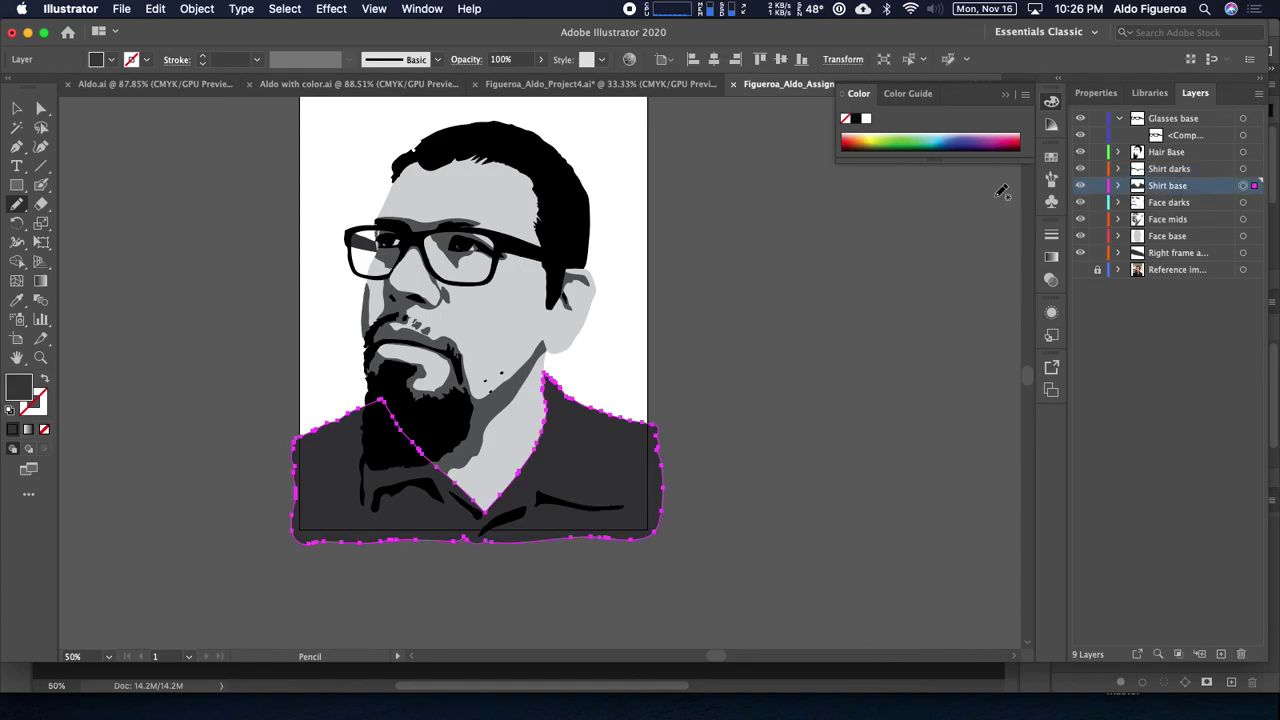
left_click(111, 60)
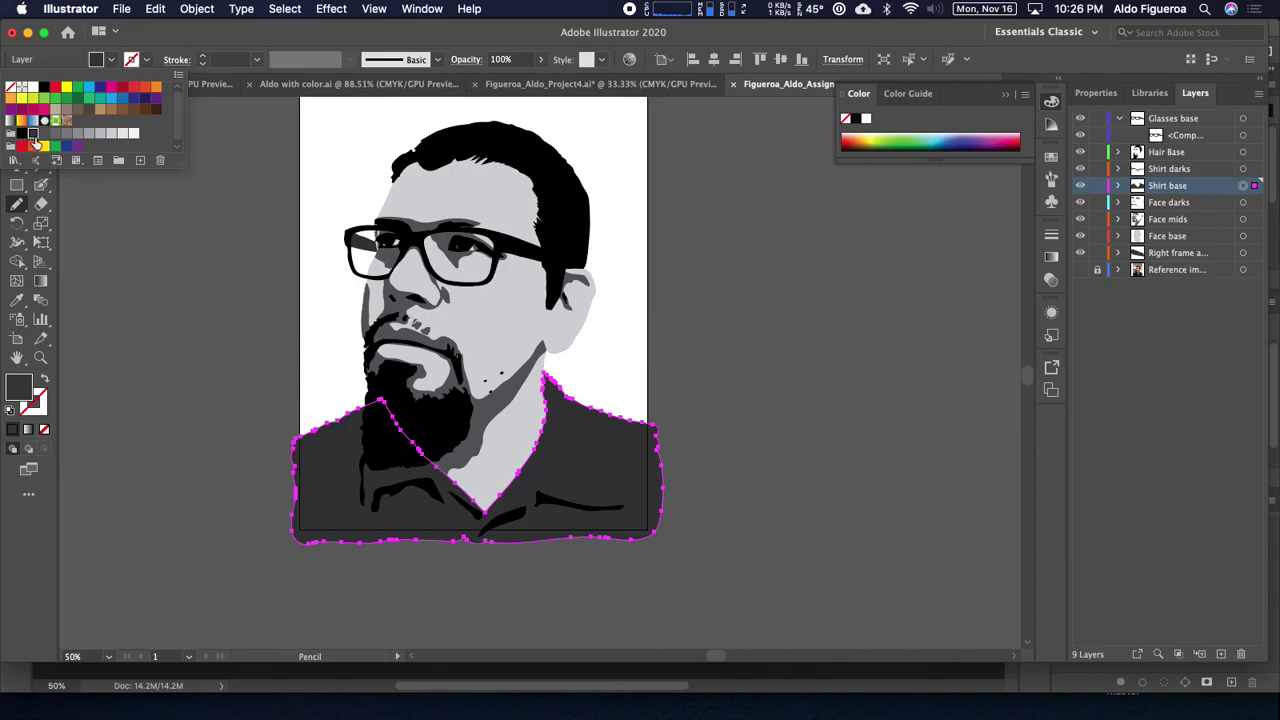
left_click(135, 197)
left_click(185, 303, "super")
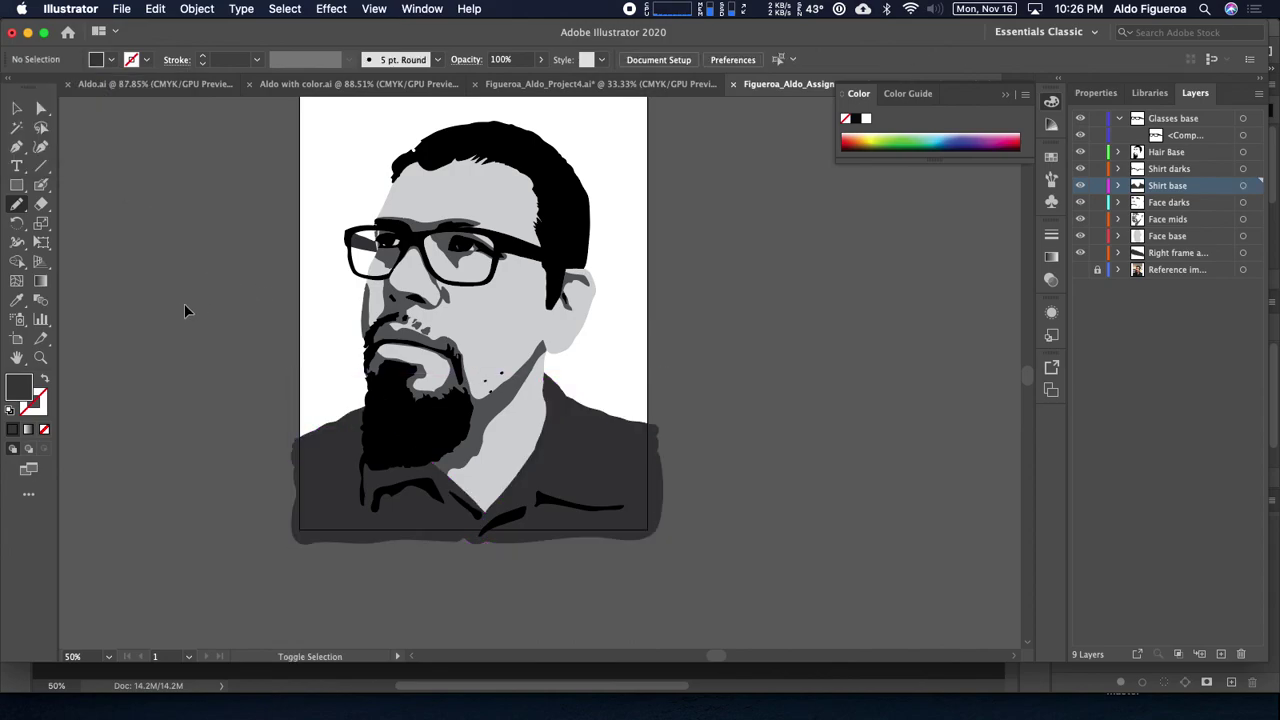
left_click_drag(643, 338, 647, 388)
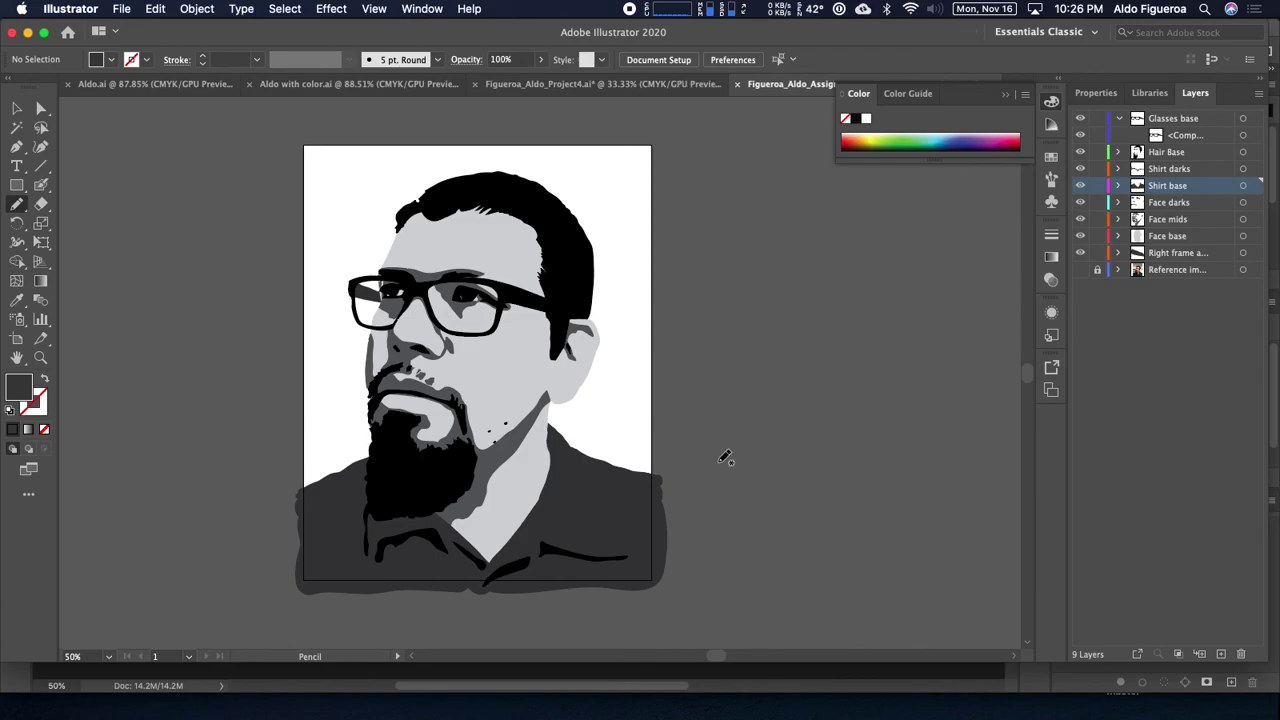
key("super+equal")
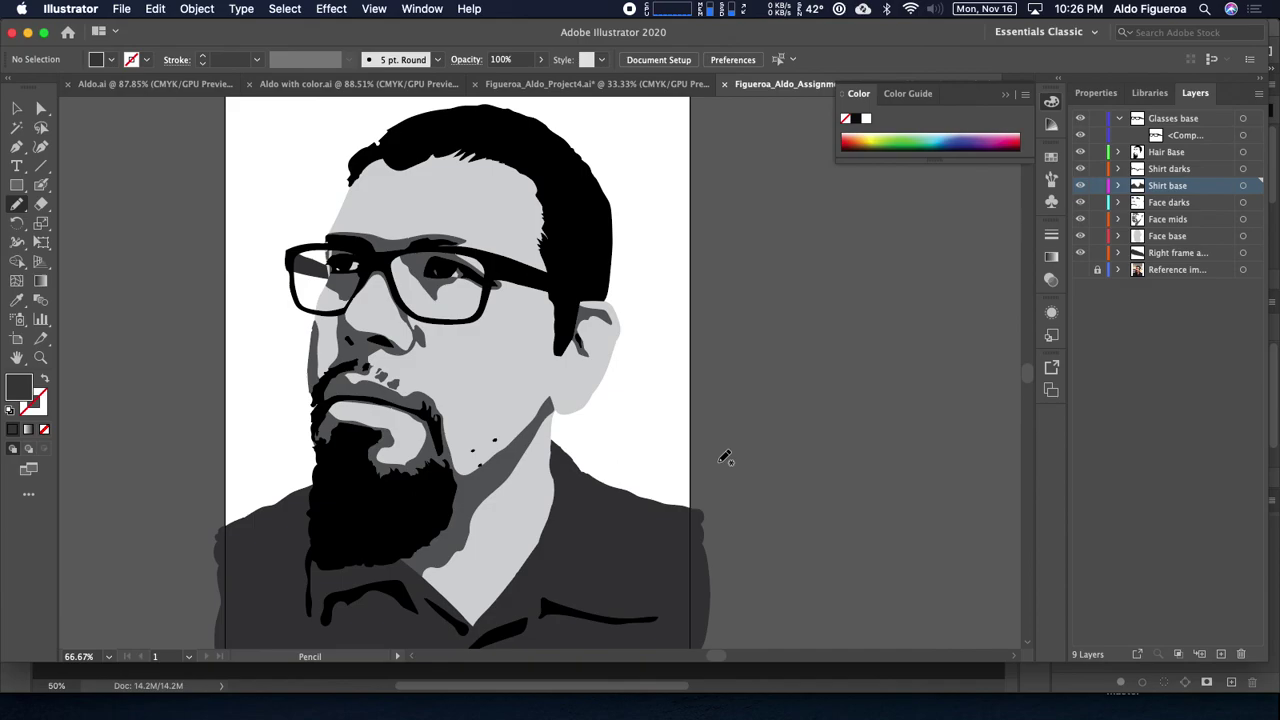
mouse_move(566, 405)
left_mouse_down()
mouse_move(597, 389)
mouse_move(640, 408)
left_mouse_up()
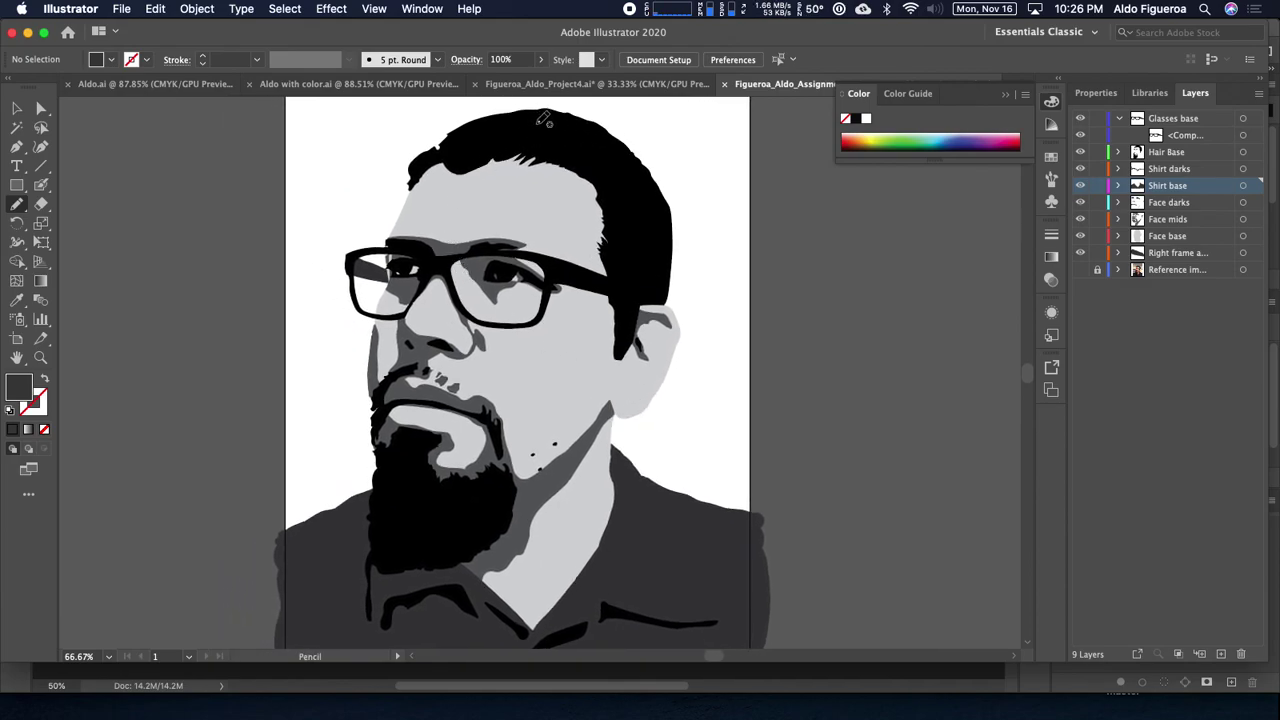